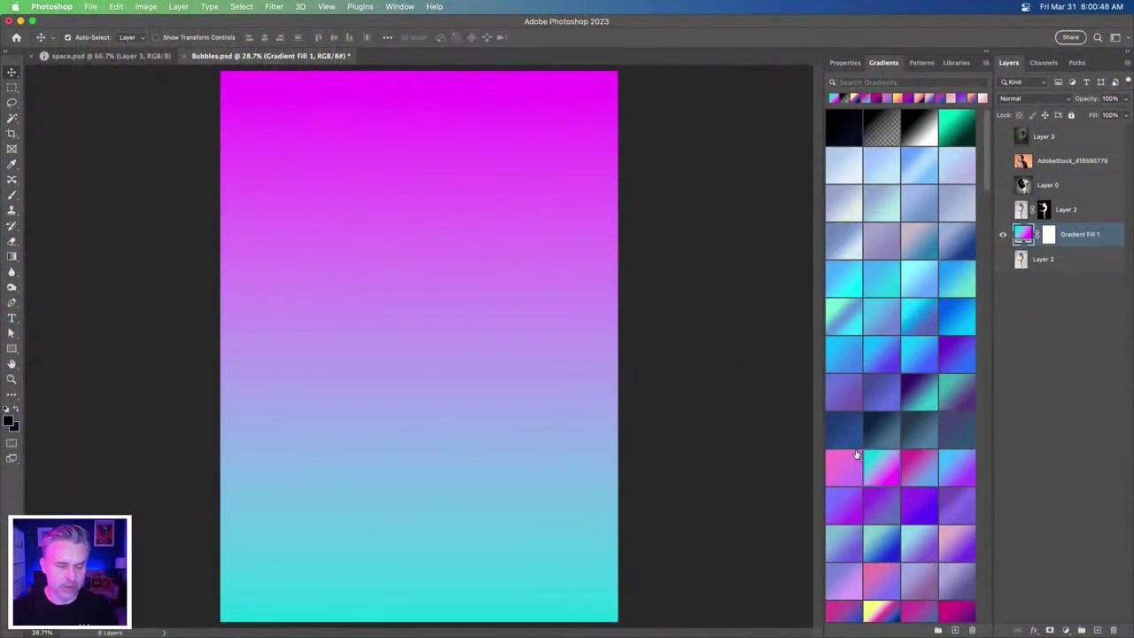
- View Bubbles.psd at 100%, then at 66.7%, and open the Window menu
key("super+1")
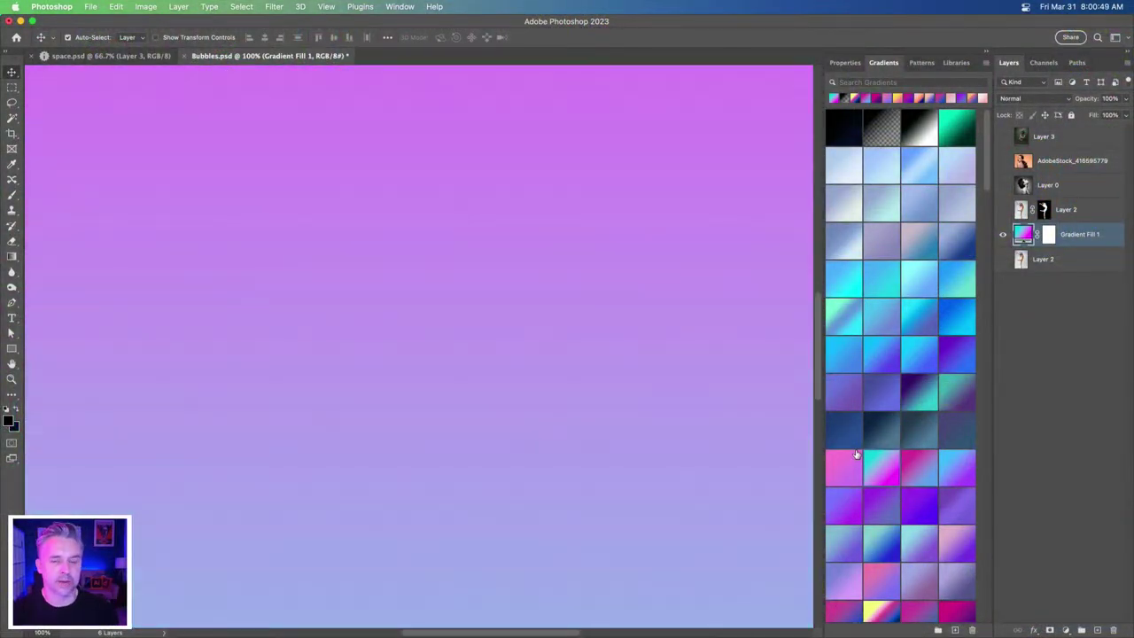
key("super+minus")
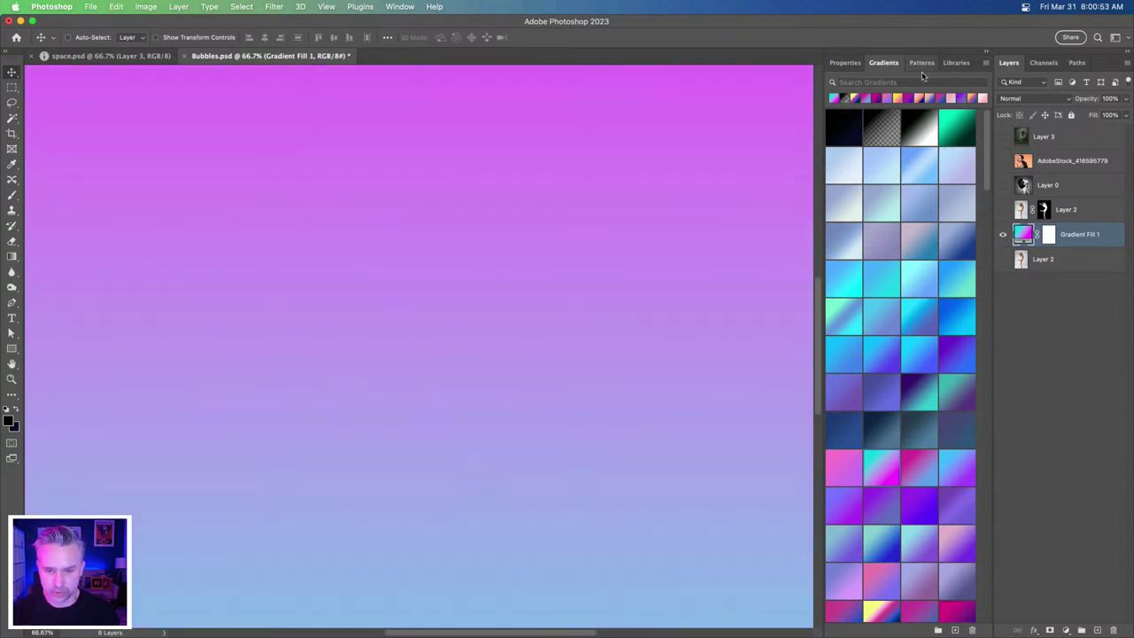
left_click(399, 7)
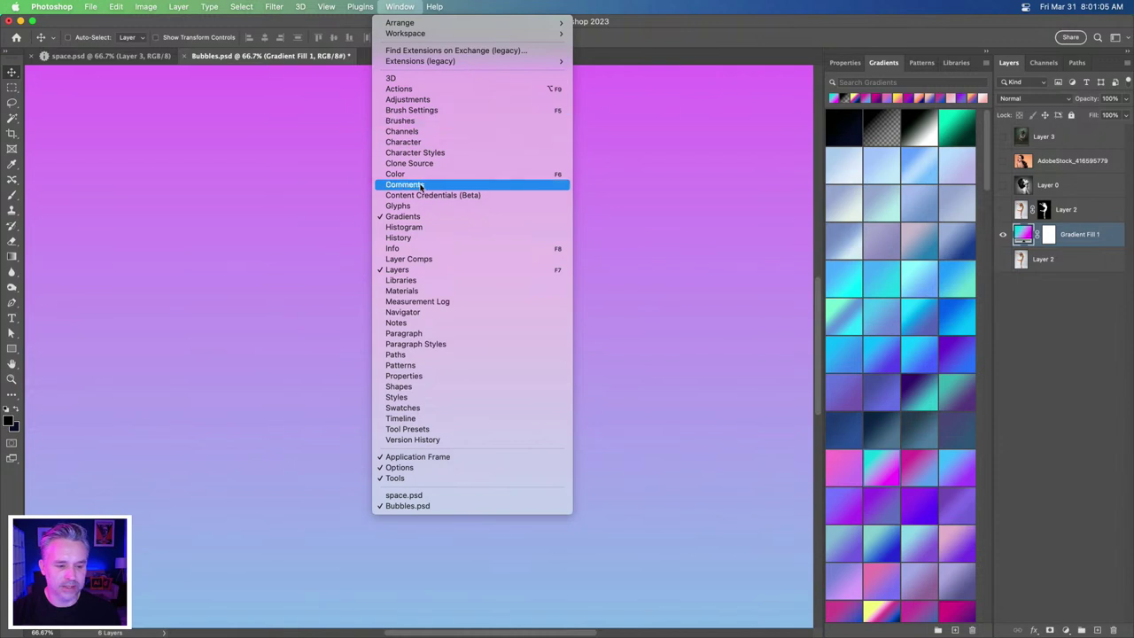
- Show the Libraries panel, open the Nature library, and set its search to Adobe Stock
left_click(400, 280)
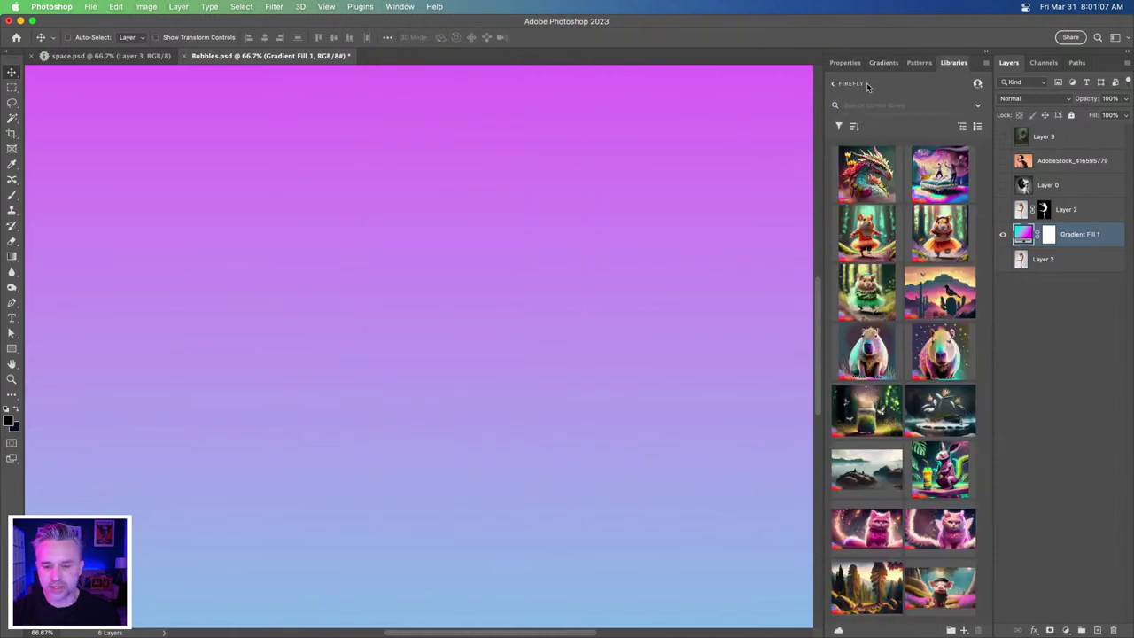
left_click(834, 83)
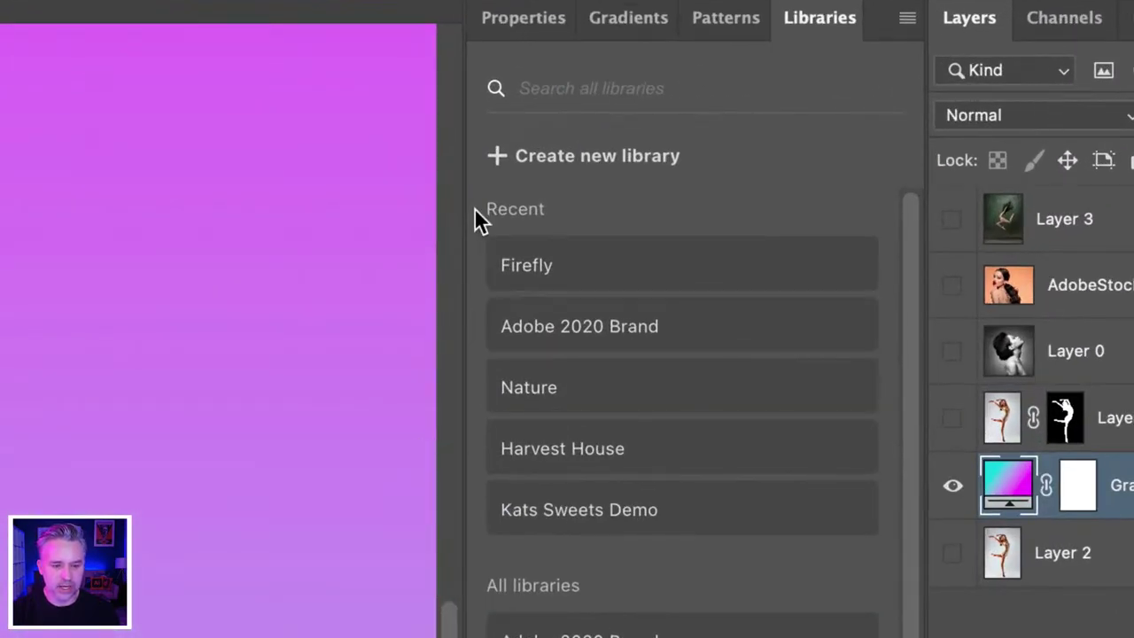
left_click(551, 89)
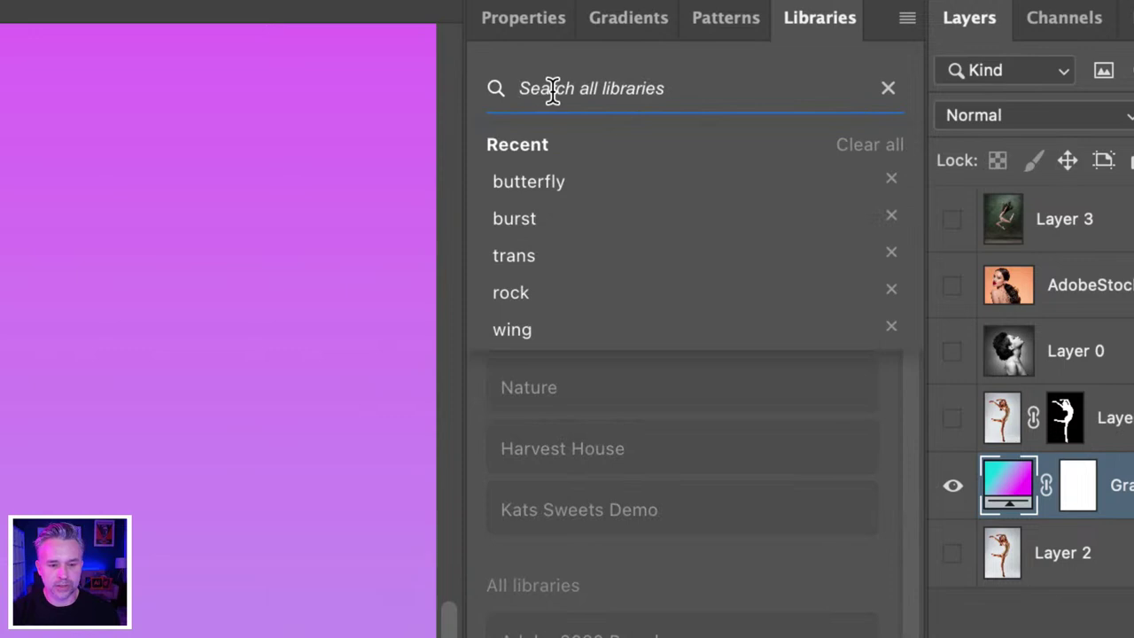
left_click(517, 562)
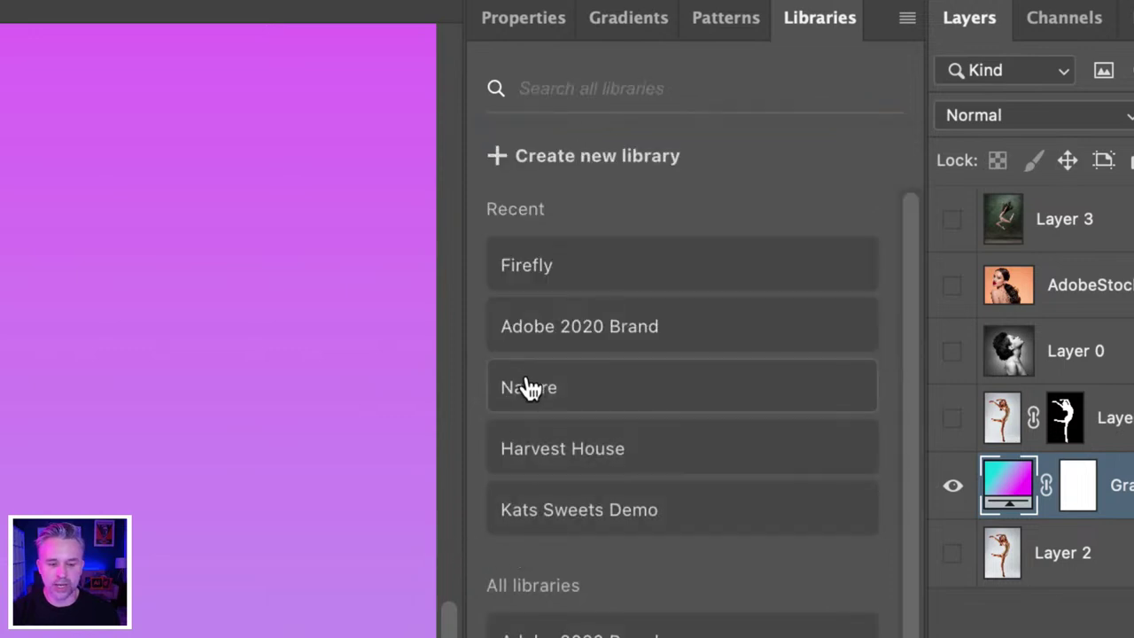
left_click(526, 387)
left_click(884, 138)
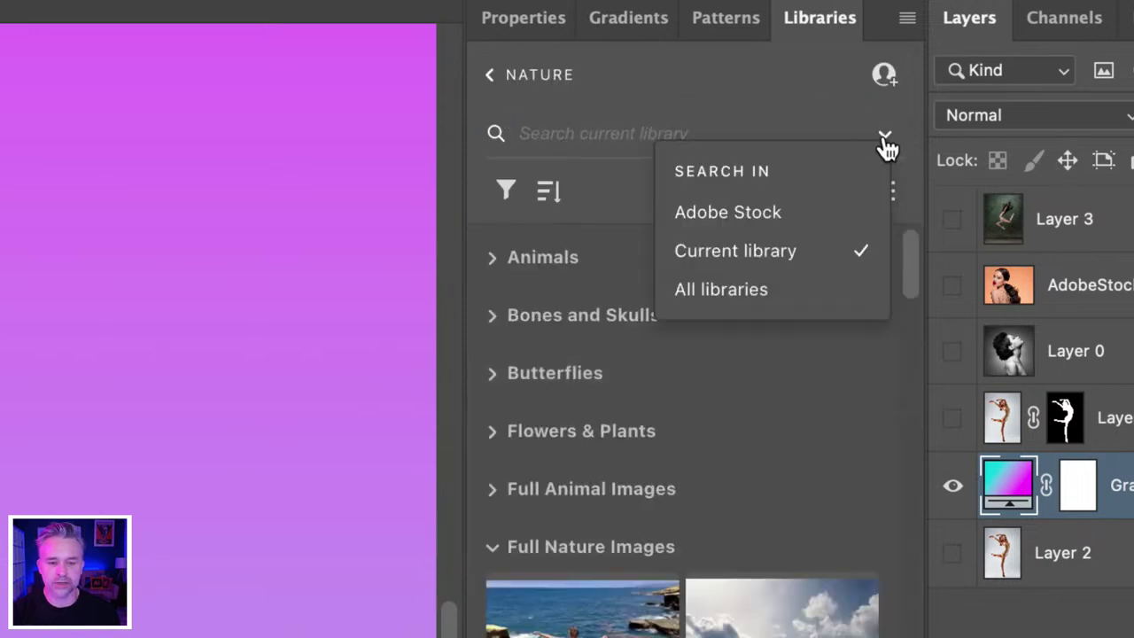
left_click(725, 215)
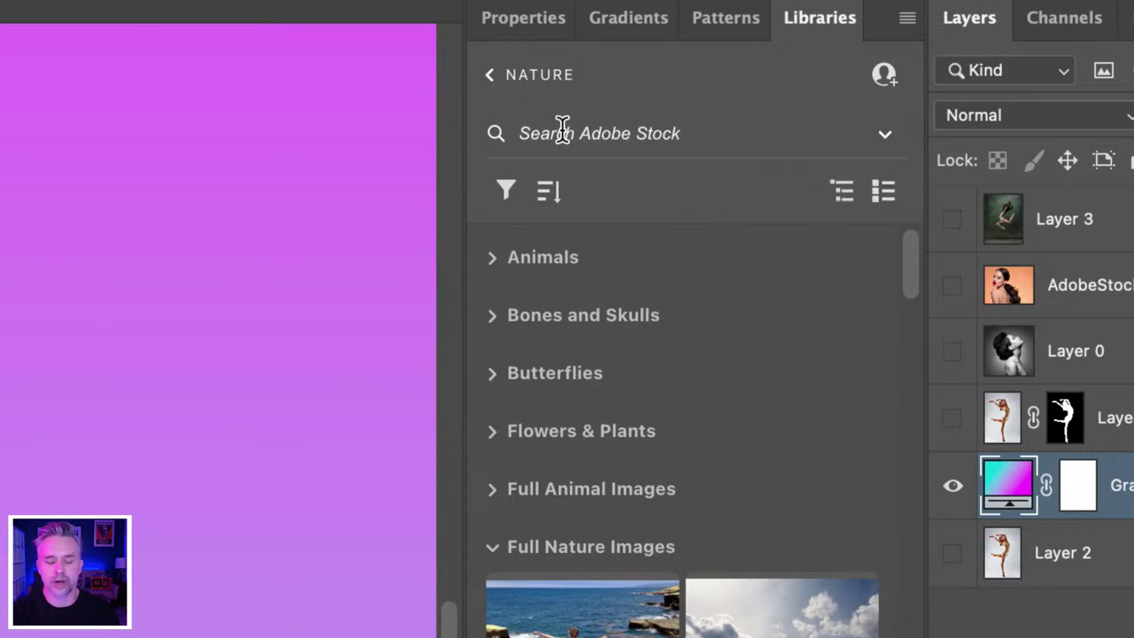
- Enter the Adobe Stock search query 'beautiful ballerina jumping'
right_click(563, 133)
left_click(514, 132)
left_click(517, 133)
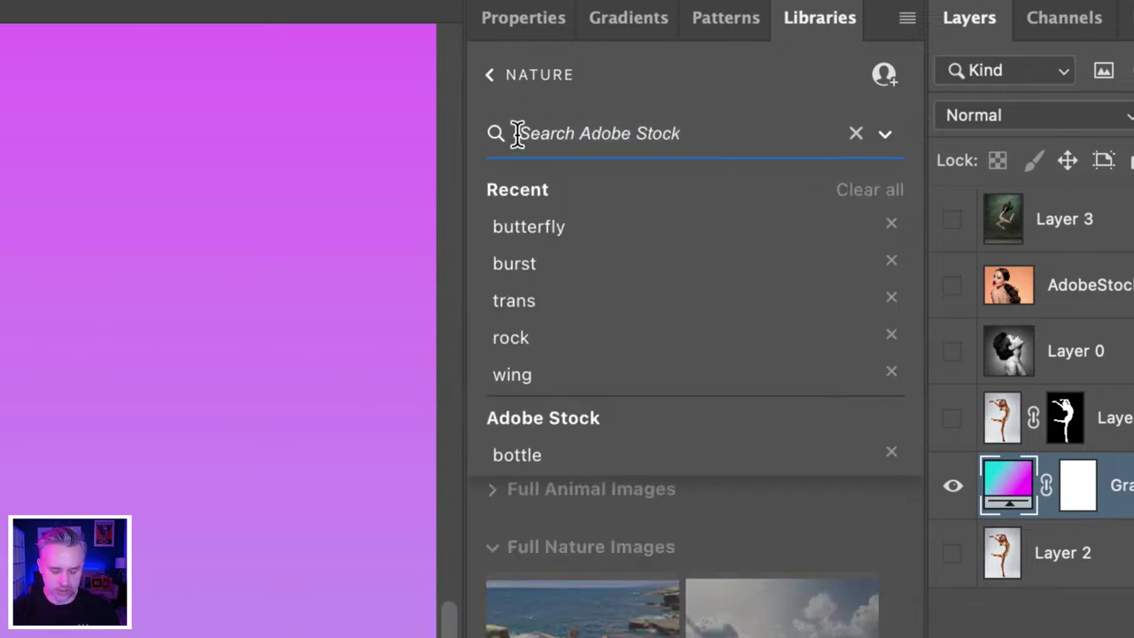
type("ballerina")
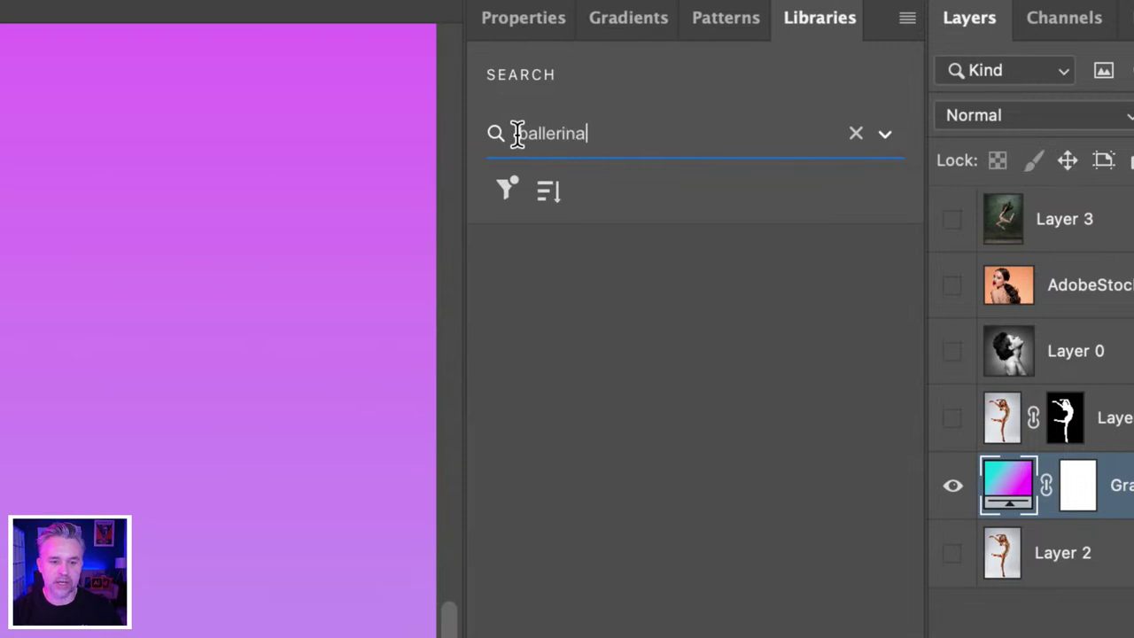
key("BackSpace")
double_click(517, 133)
type("buautif")
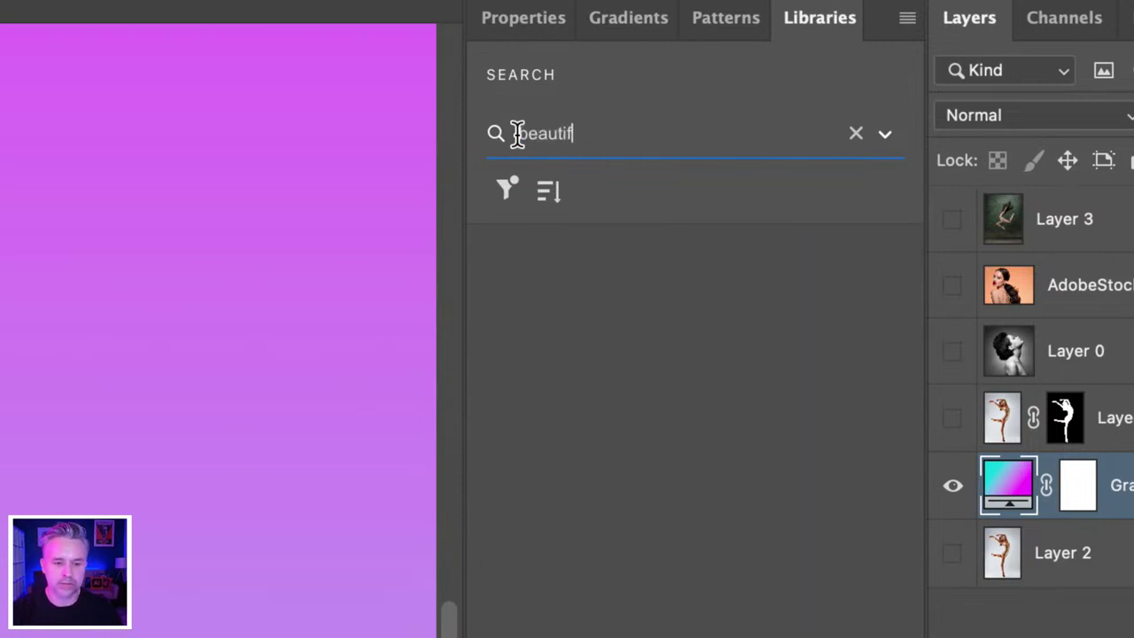
type("ul ballerina jumping")
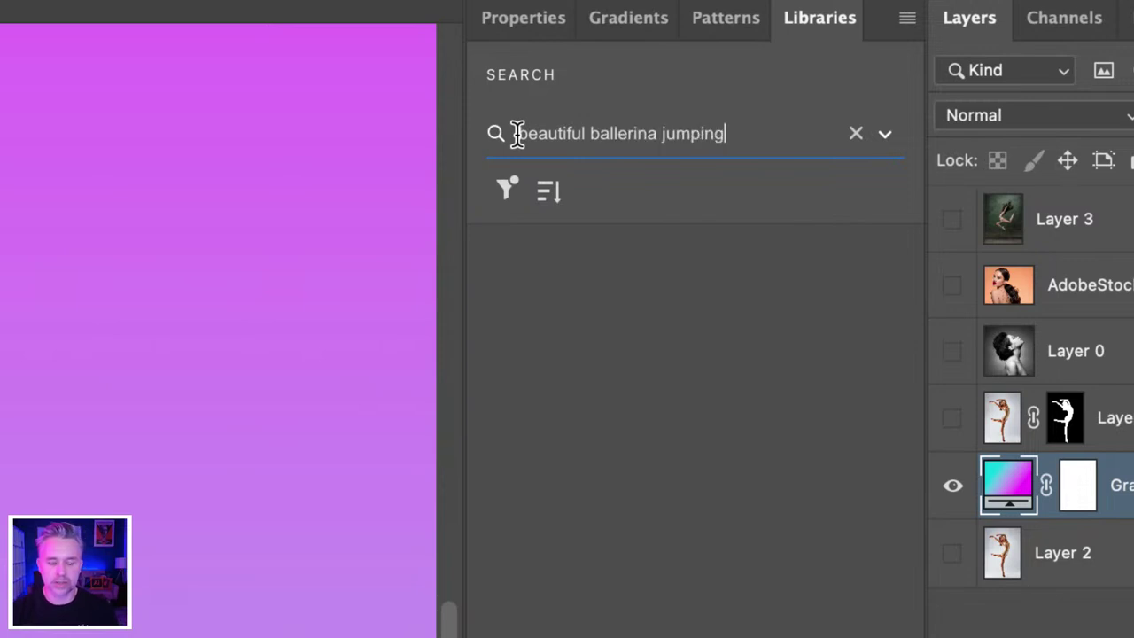
left_click_drag(726, 133, 558, 133)
left_click(721, 132)
left_click_drag(721, 133, 333, 118)
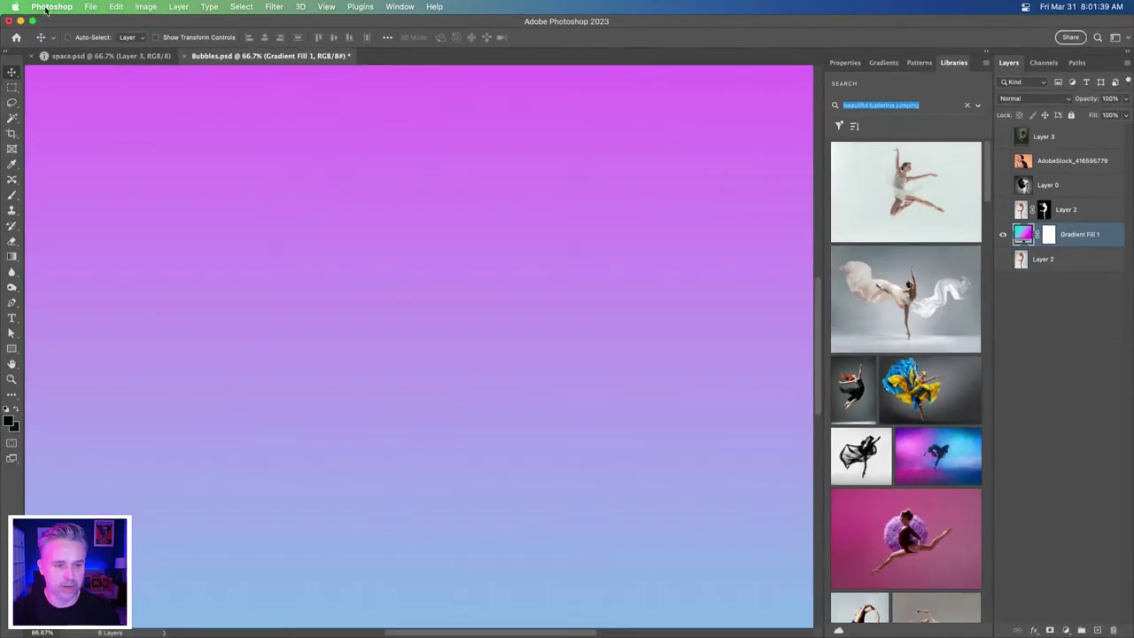
- Launch the Free Stock Search 2 Pro plugin and float its activation window over the canvas
left_click(359, 6)
mouse_move(373, 110)
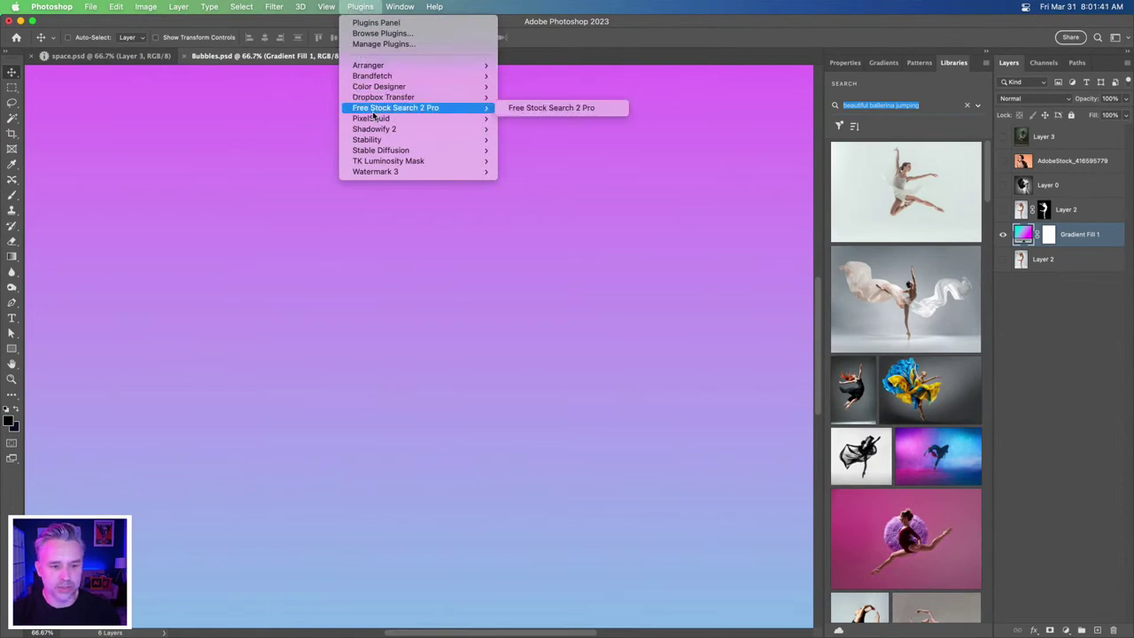
left_click(524, 110)
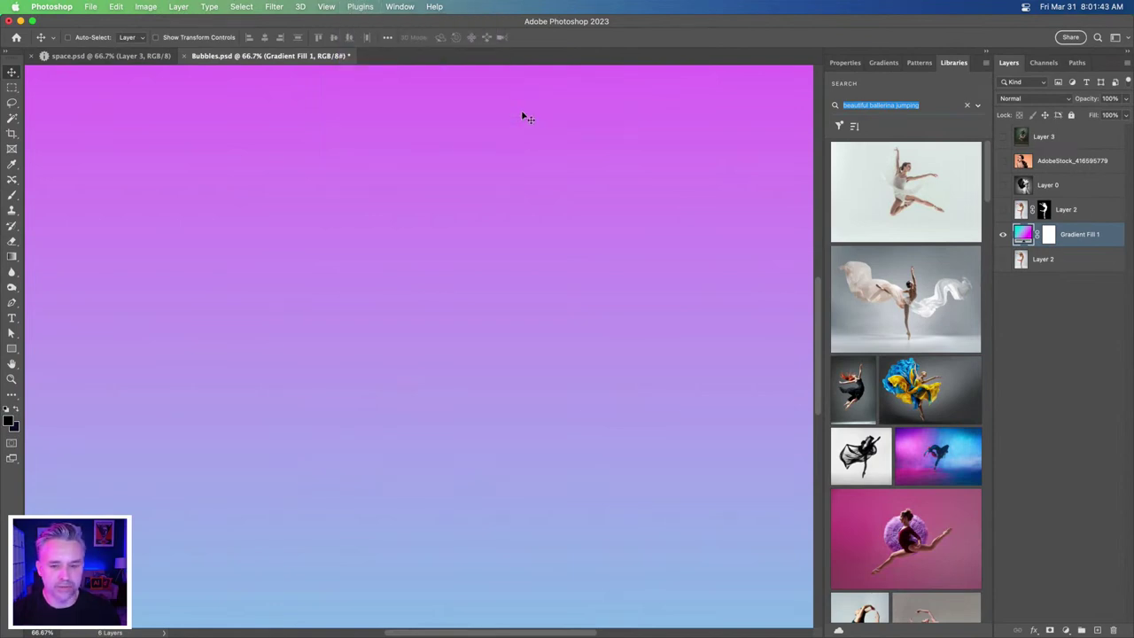
left_click_drag(805, 63, 476, 126)
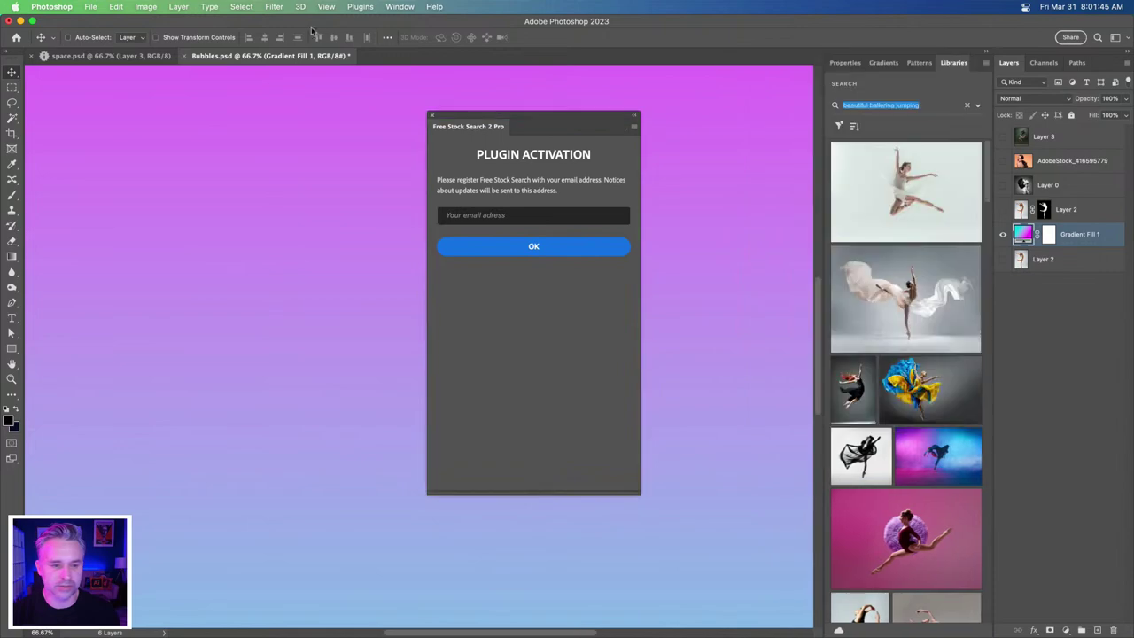
- Enter an email address in the plugin's activation field and submit it
left_click(358, 6)
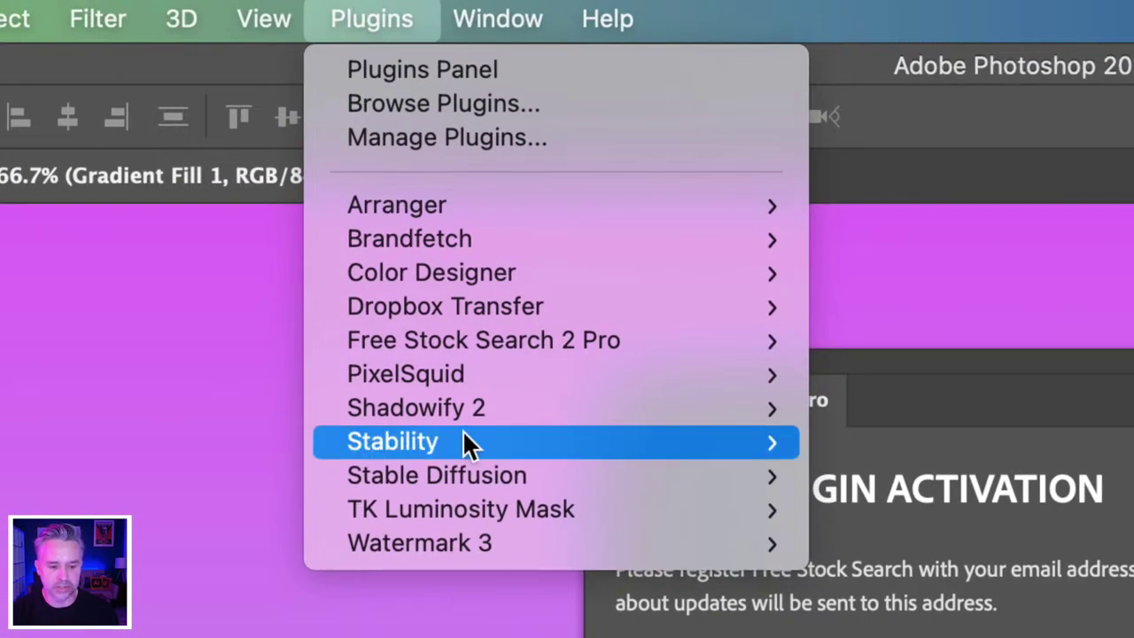
mouse_move(474, 417)
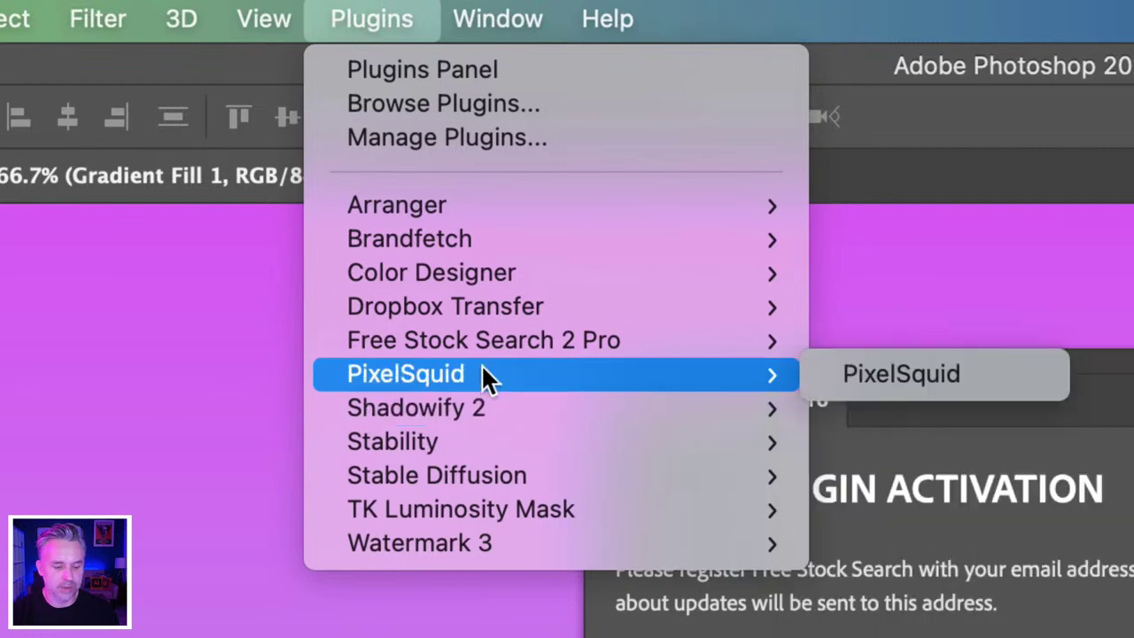
mouse_move(481, 350)
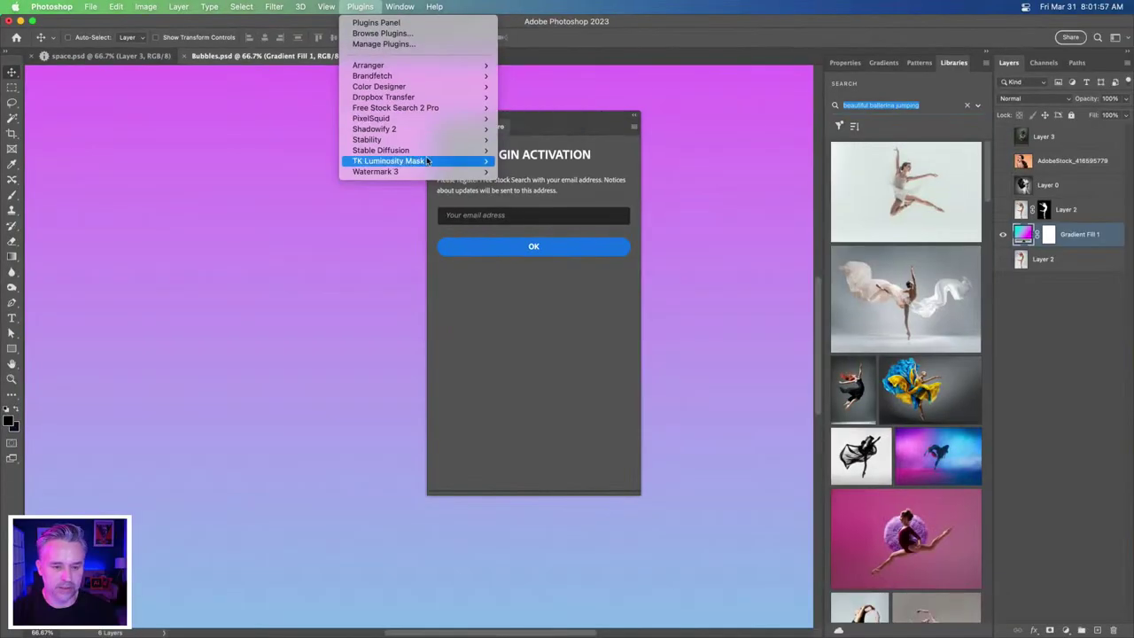
left_click(472, 217)
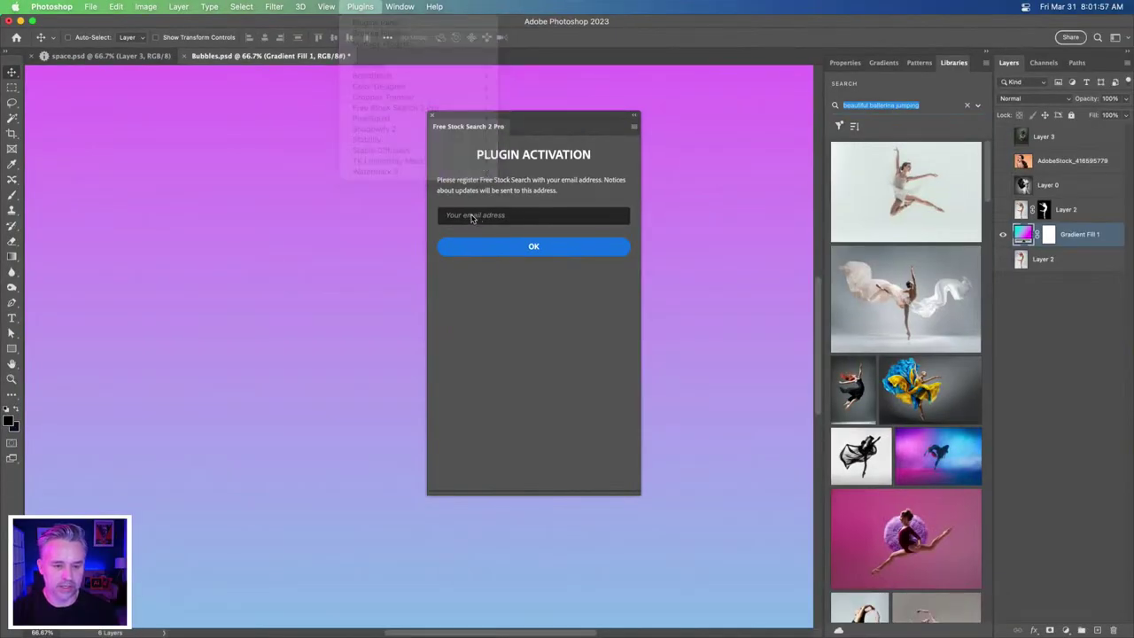
left_click(470, 216)
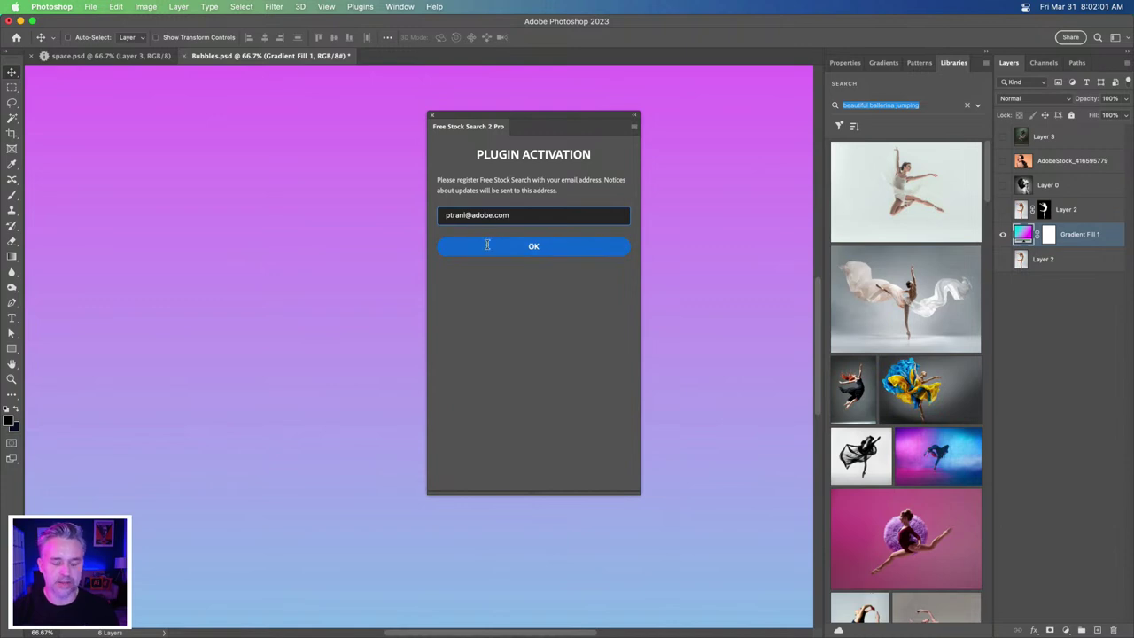
left_click(452, 254)
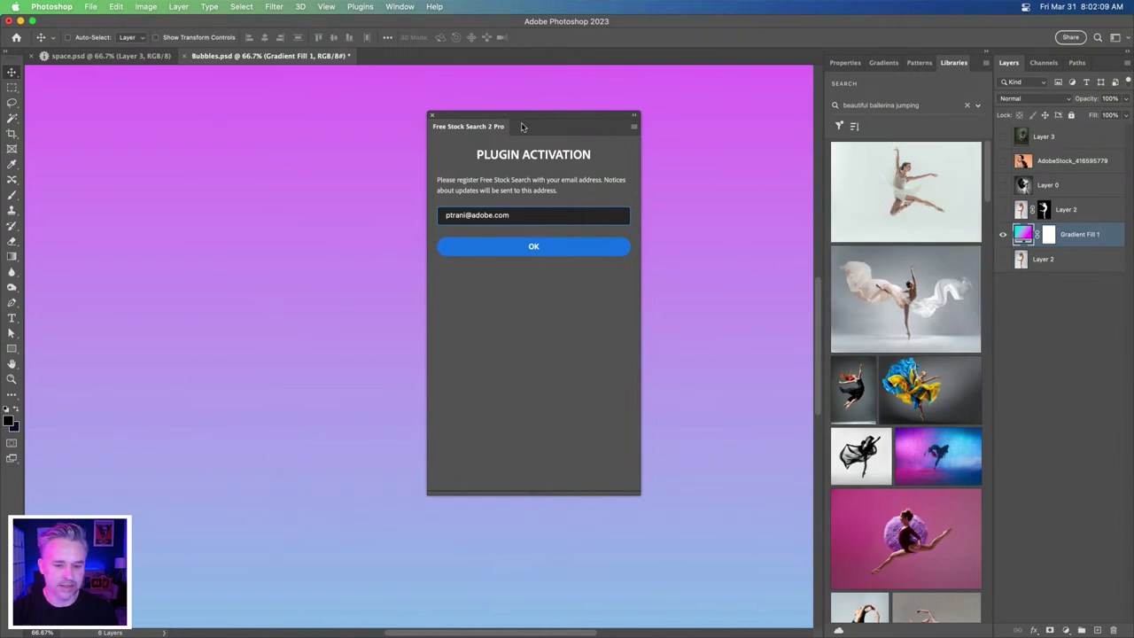
- Drag the flowing-fabric ballerina photo from Libraries onto the canvas, shift it right, and commit it
left_click_drag(522, 116, 702, 199)
left_click_drag(896, 301, 387, 282)
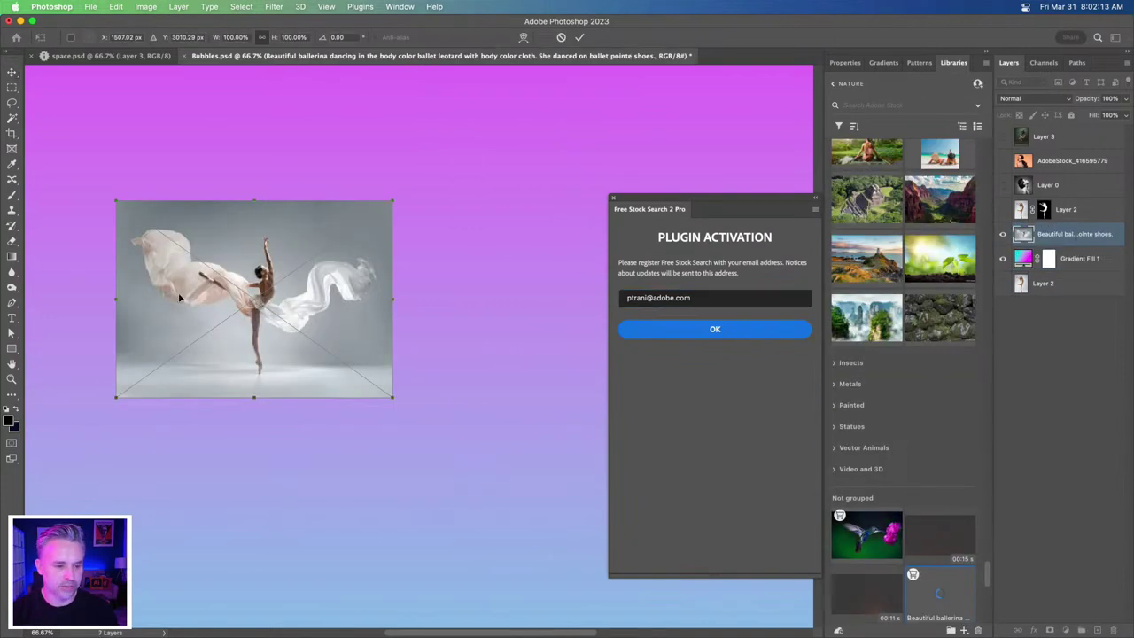
left_click_drag(187, 308, 387, 380)
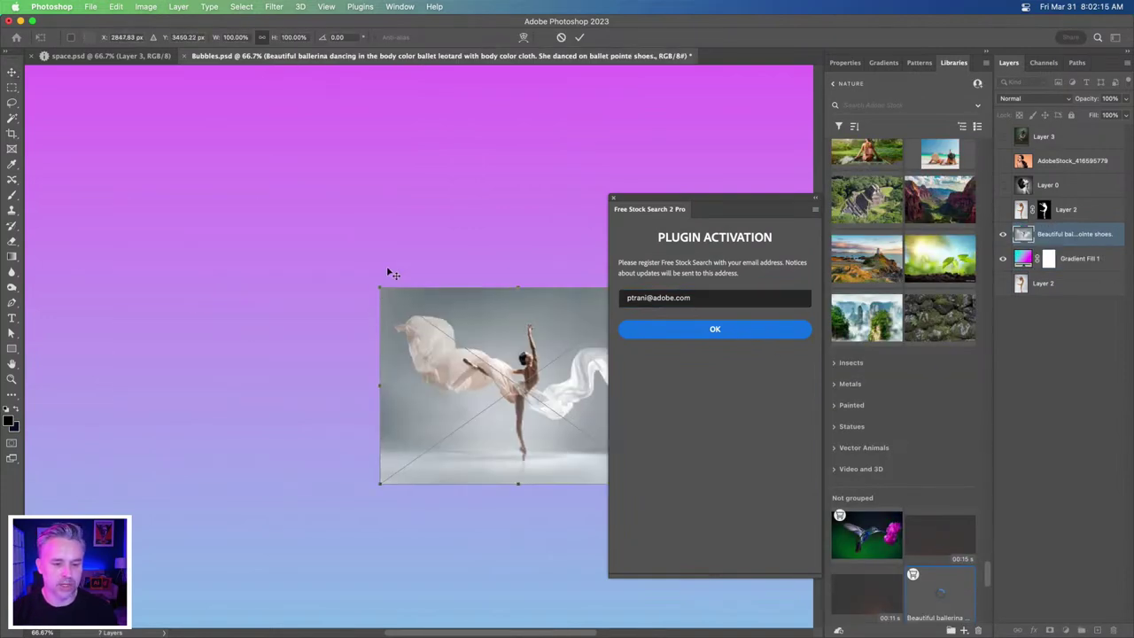
key("Return")
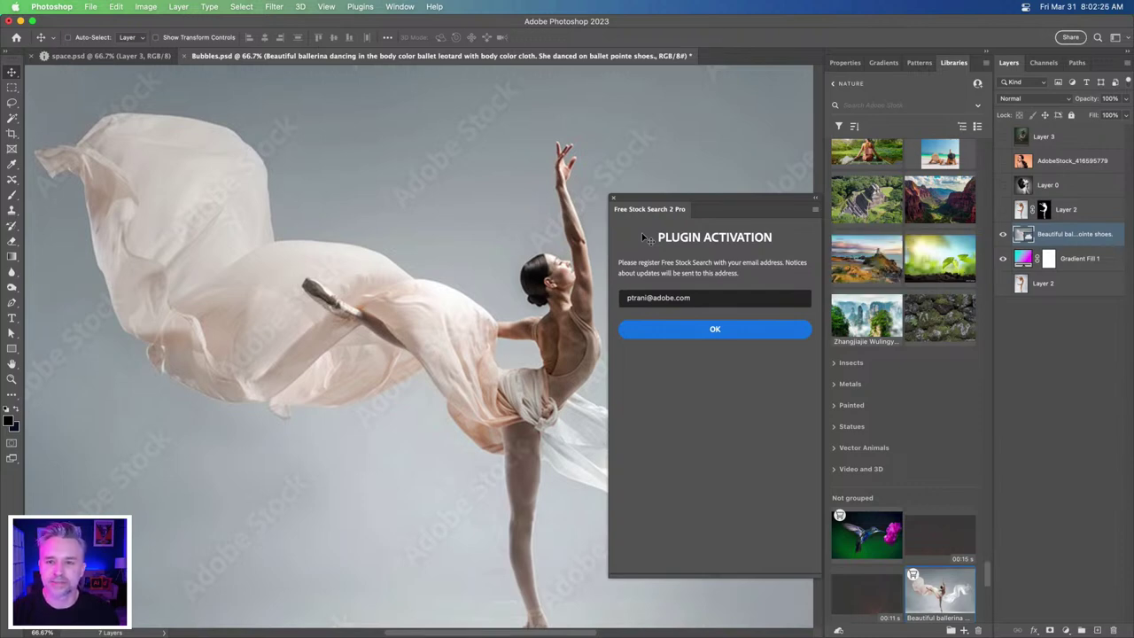
- Search Free Stock Search 2 Pro for 'beautiful ballerina jumping'
left_click(671, 332)
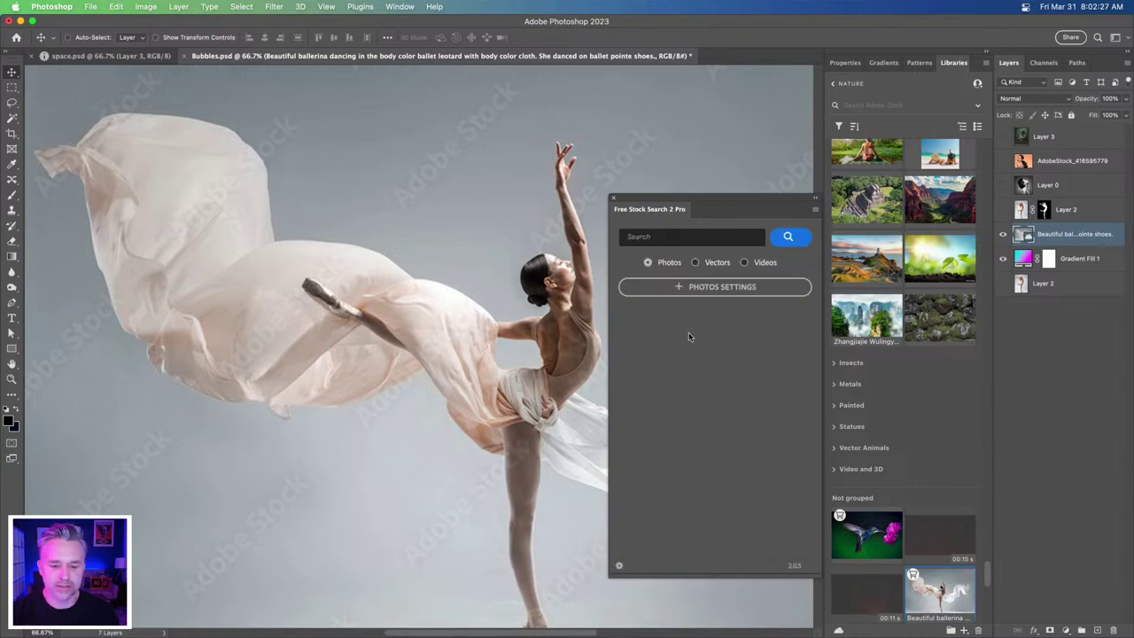
left_click_drag(709, 208, 675, 194)
left_click(632, 223)
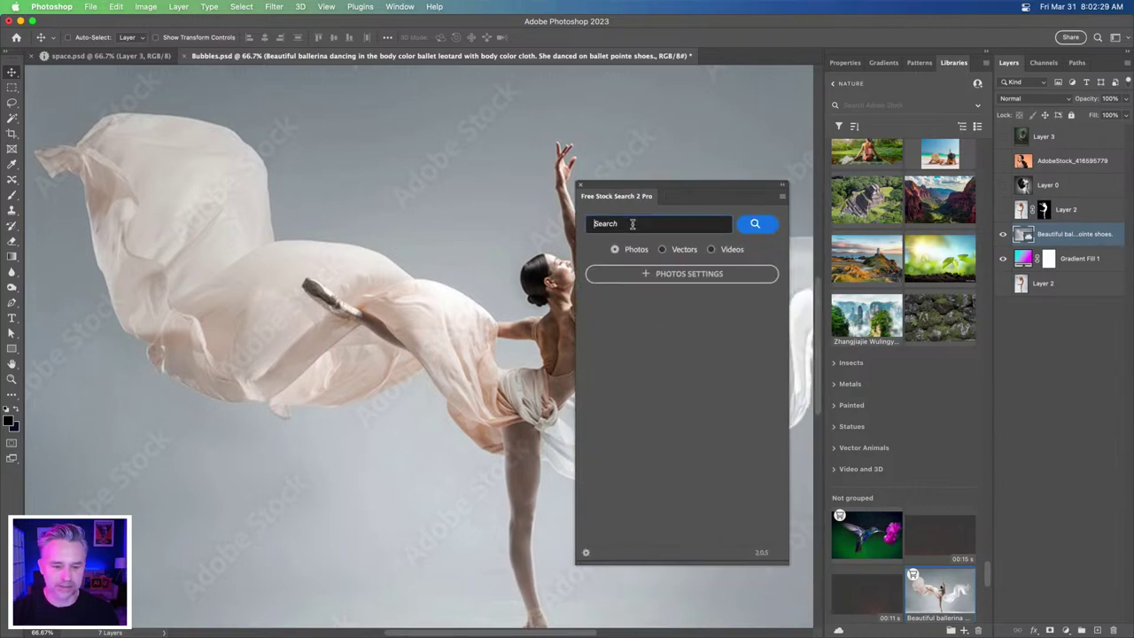
type("beautiful ballerina jumping")
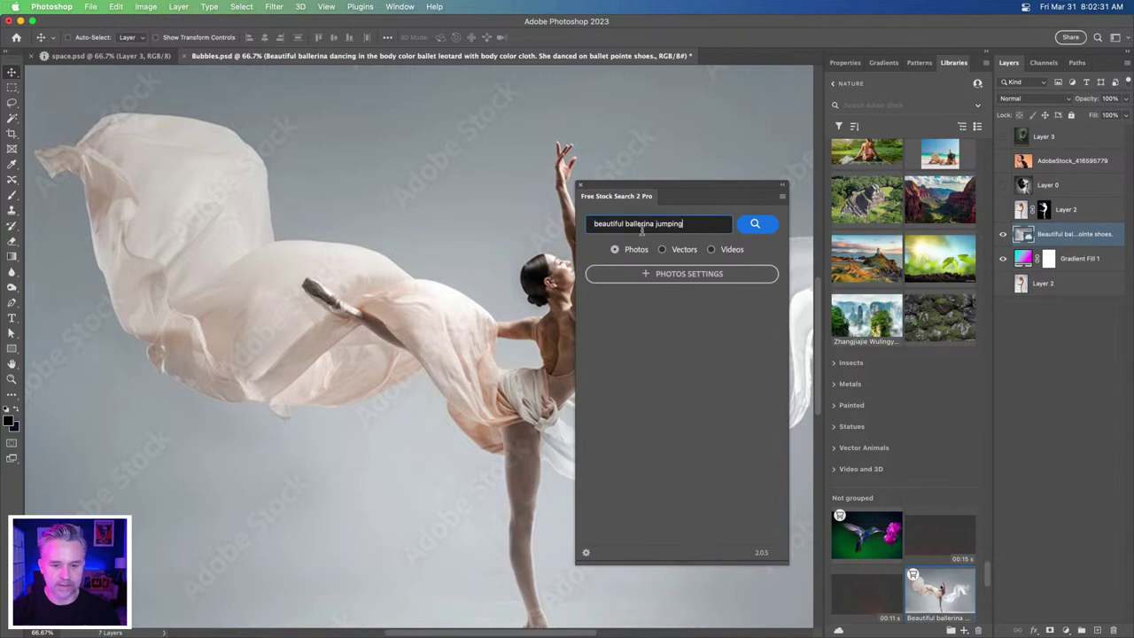
left_click(755, 224)
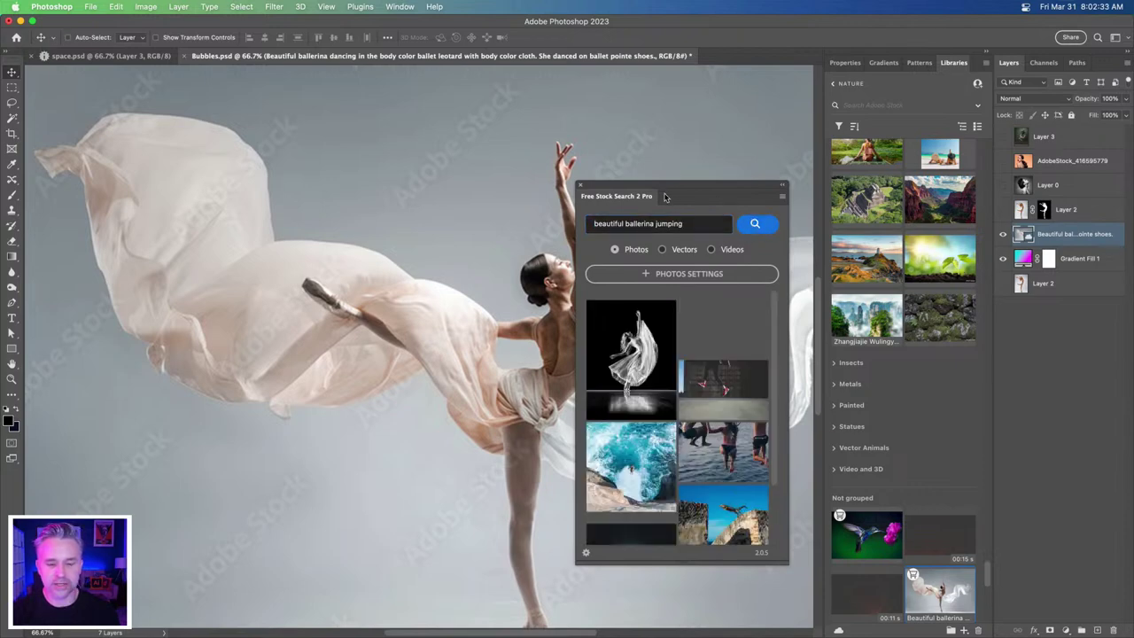
left_click_drag(669, 191, 669, 110)
triple_click(589, 143)
key("ctrl+c")
key("BackSpace")
key("ctrl+v")
left_click(747, 144)
- Find the blue-dress ballerina under teal beams and show its download sizes
scroll(676, 396, "down", 3)
scroll(675, 395, "down", 3)
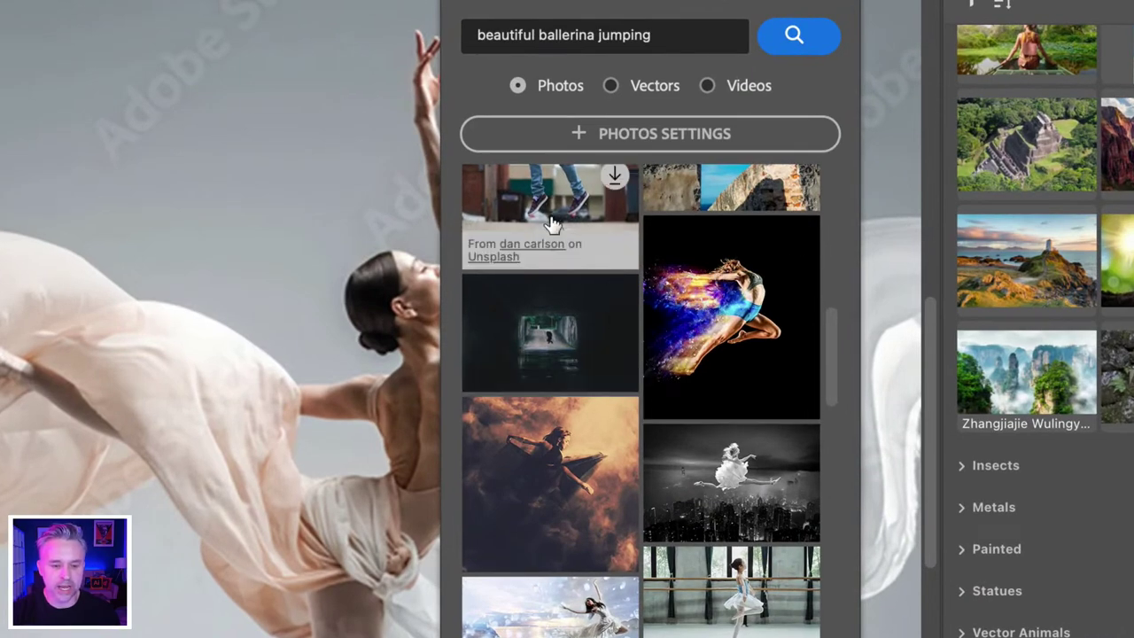
scroll(567, 485, "down", 3)
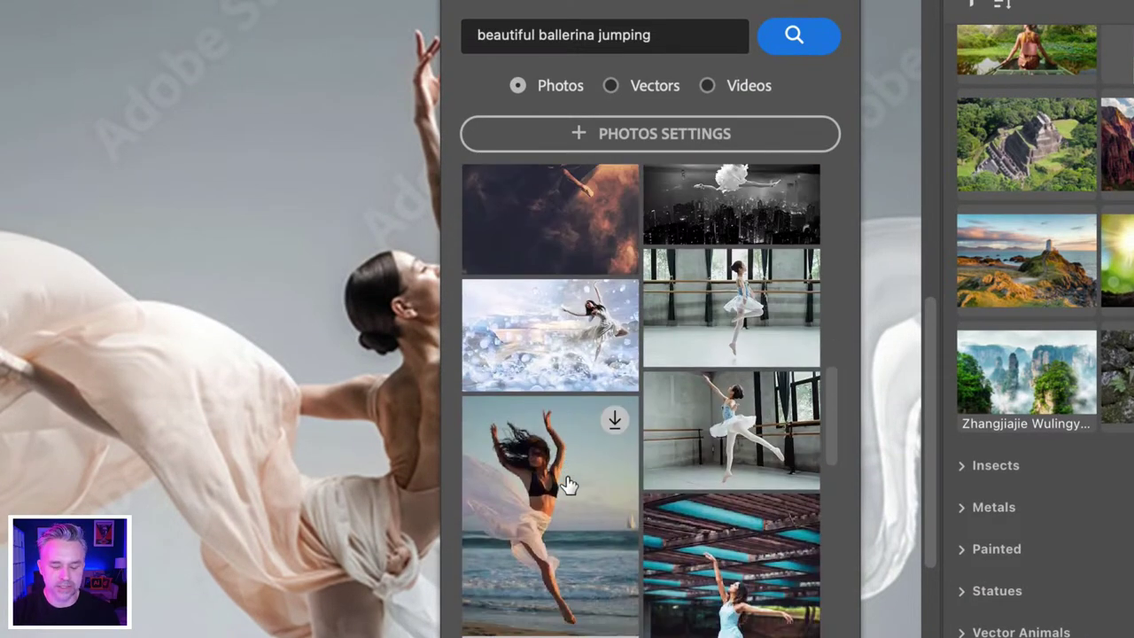
scroll(556, 444, "down", 5)
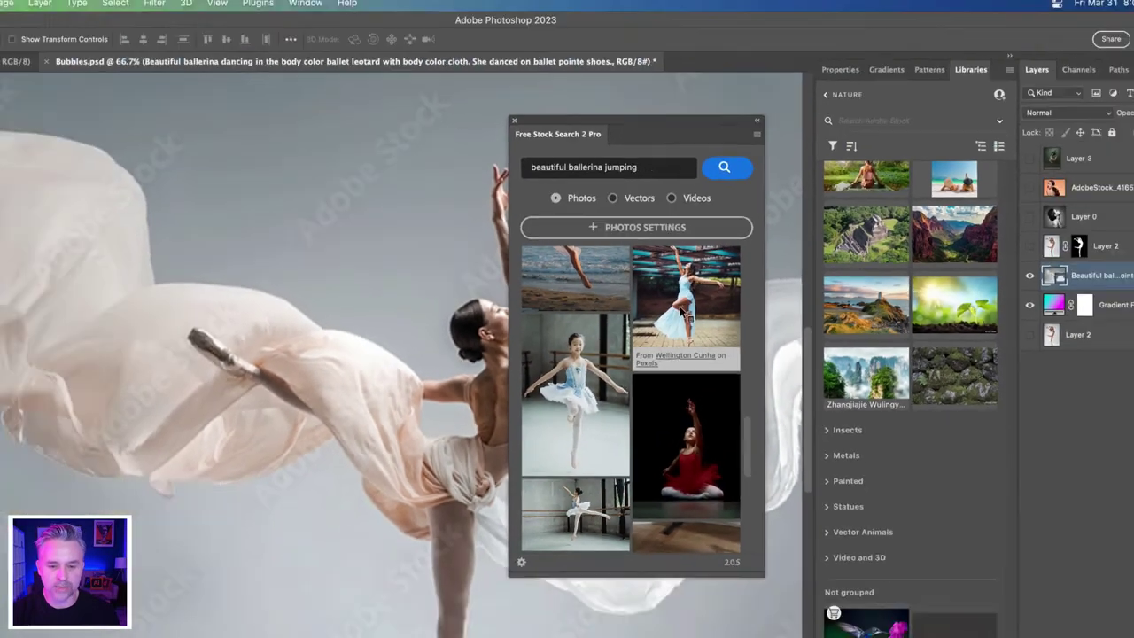
scroll(709, 328, "up", 2)
left_click(736, 334)
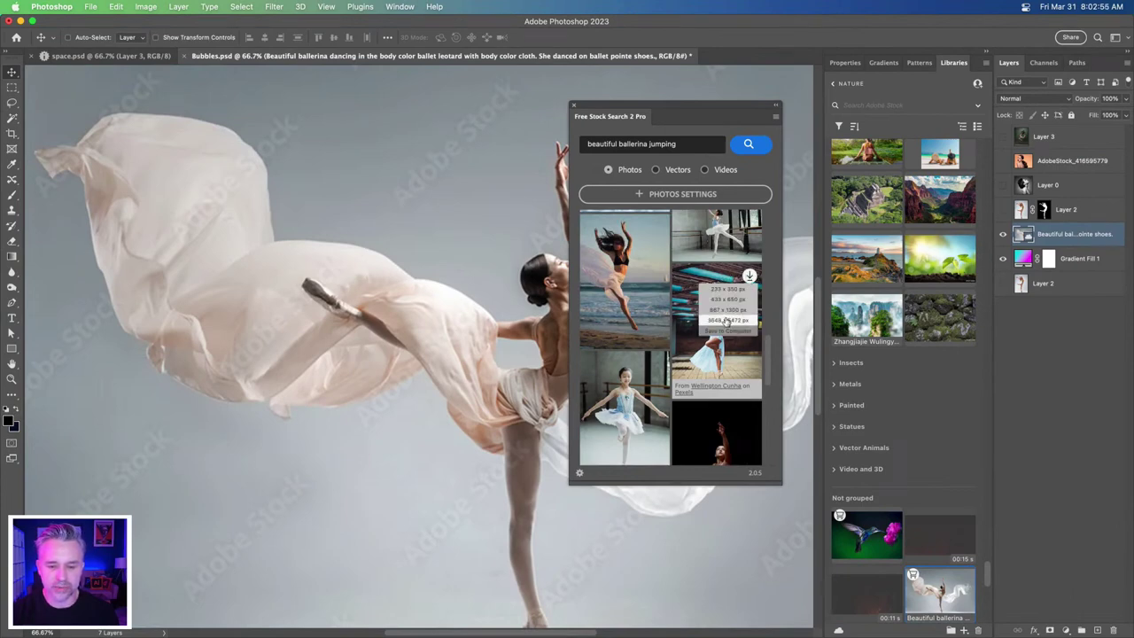
- Download the photo at 3648x5472, copy it all, and close it without saving
left_click(724, 319)
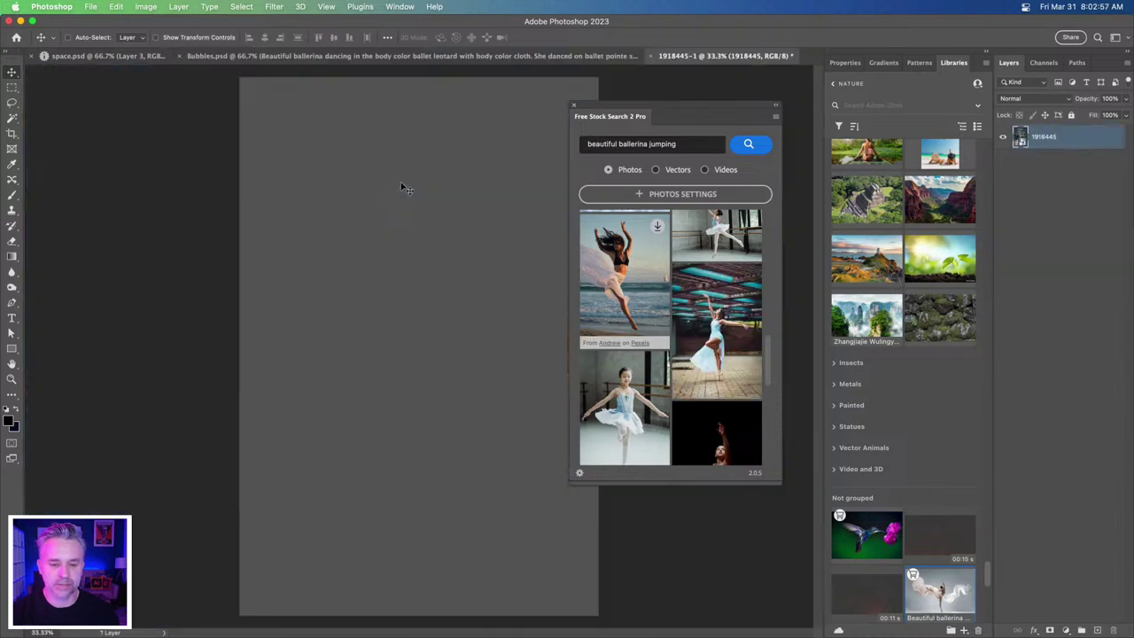
key("super+a")
key("super+c")
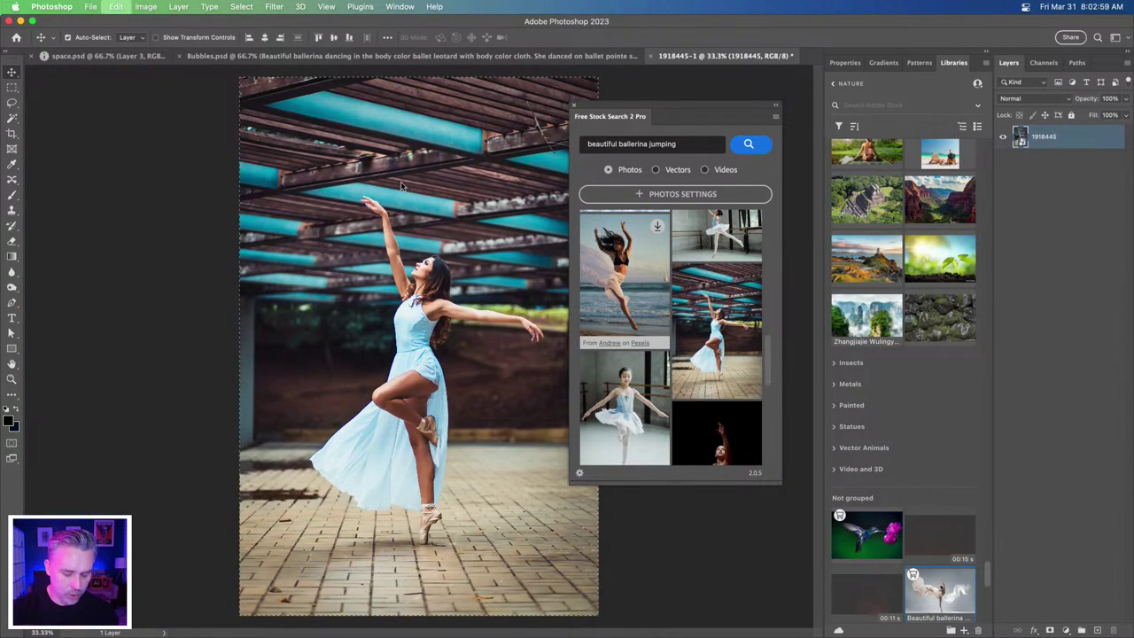
key("super+w")
left_click(549, 256)
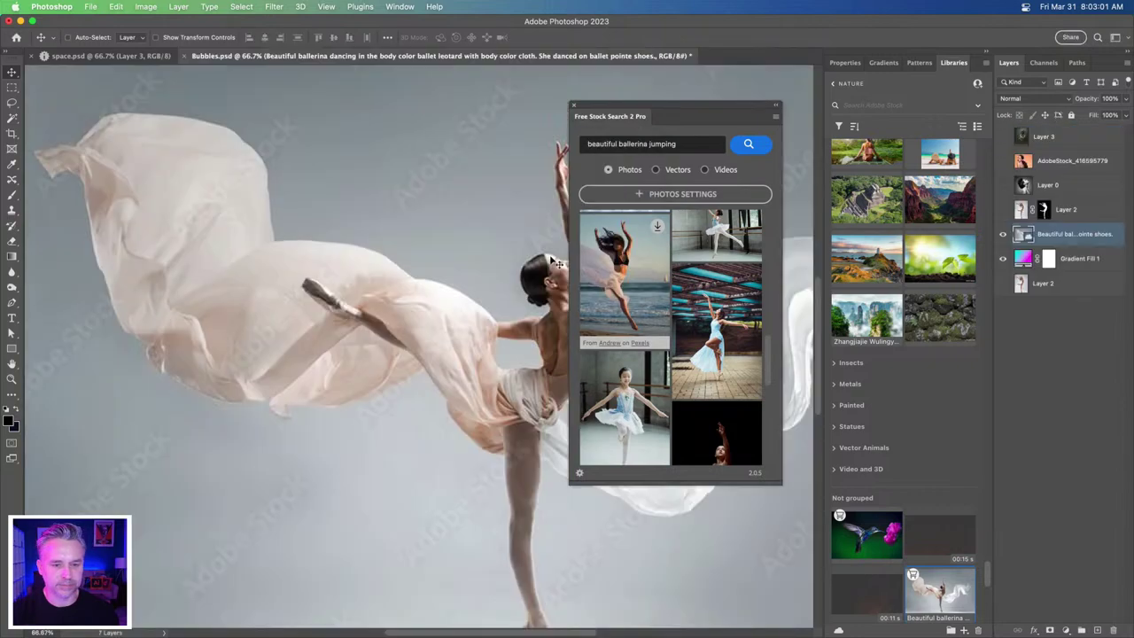
- Close space.psd, hide the old ballerina layer, and paste the blue-dress photo into Bubbles.psd
left_click(112, 56)
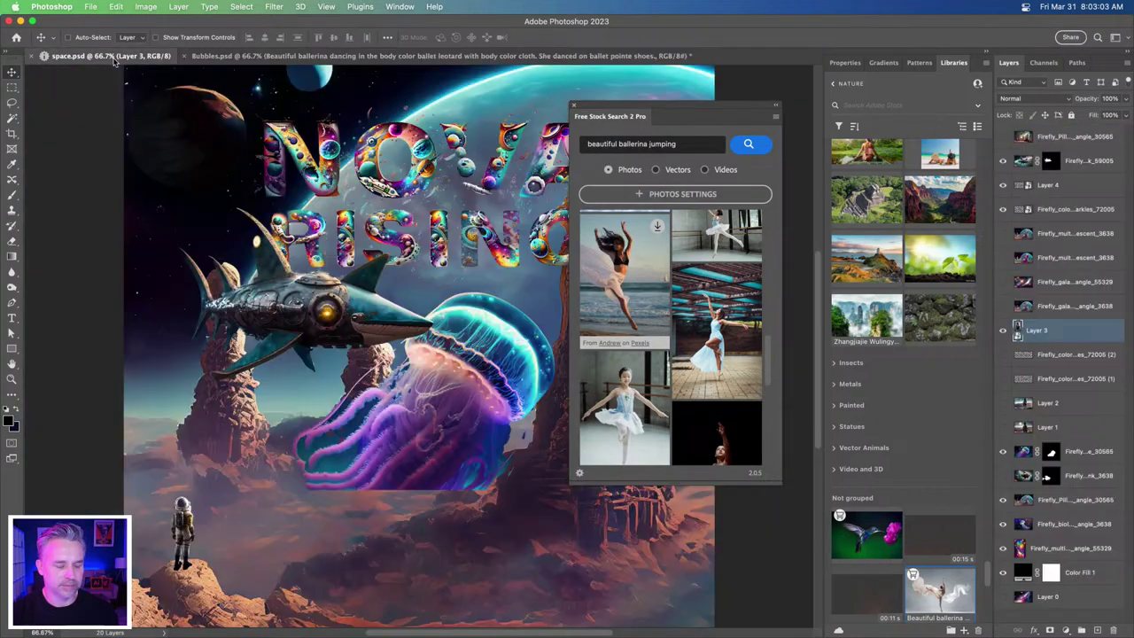
key("super+w")
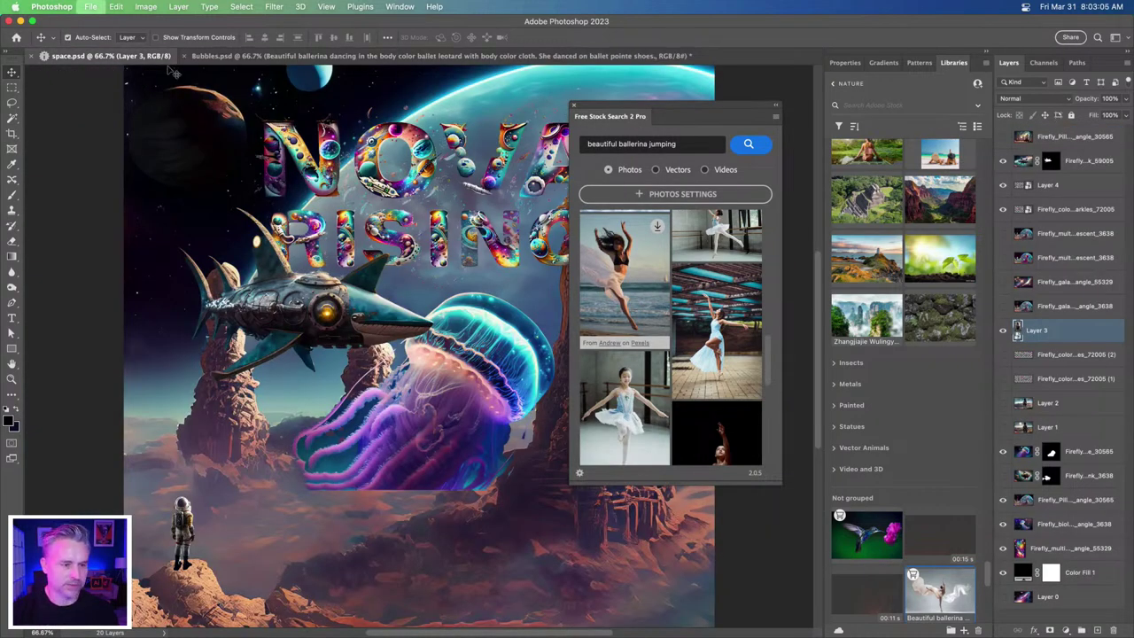
left_click(1003, 234)
key("super+v")
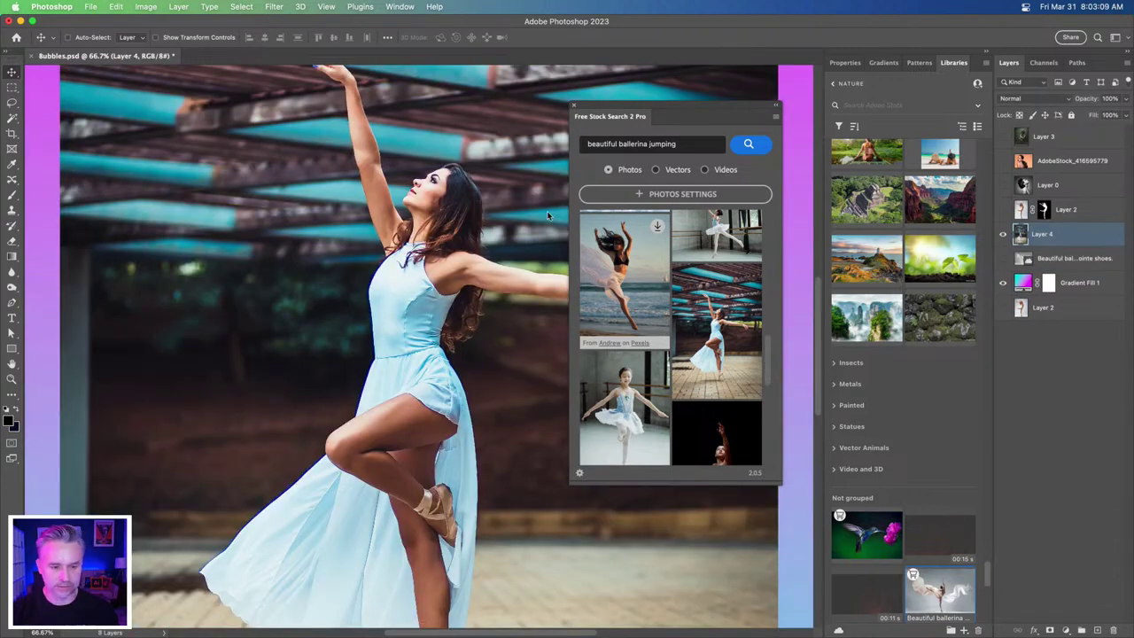
scroll(650, 317, "down", 5)
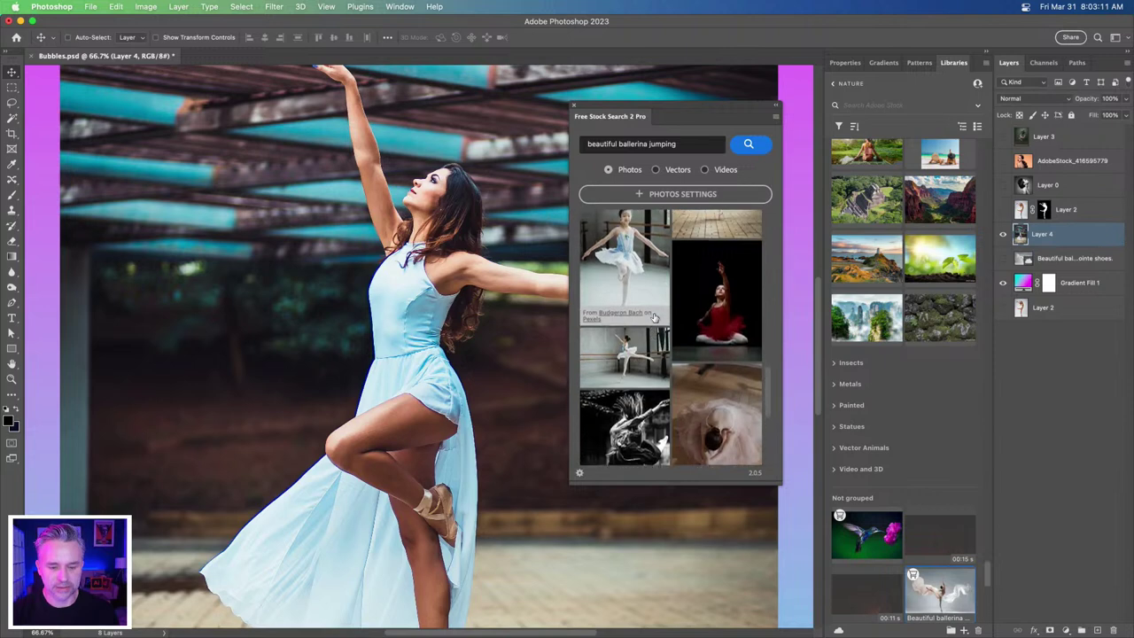
scroll(651, 316, "down", 5)
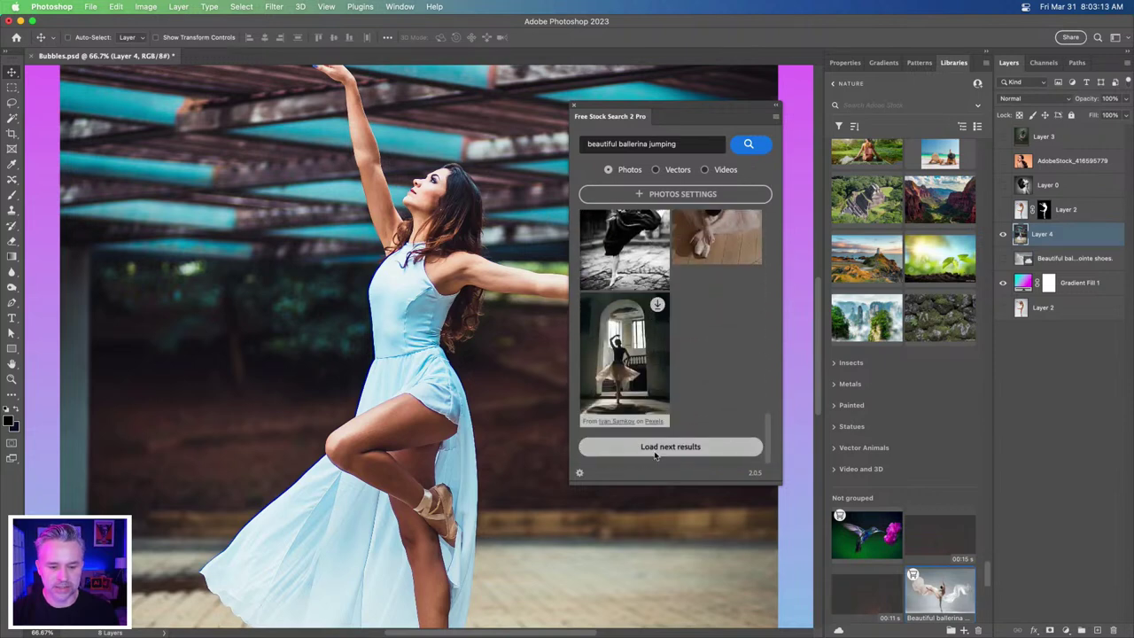
- Remove Layer 4's background with the Remove Background quick action, then view the dancer at 100%
left_click(573, 105)
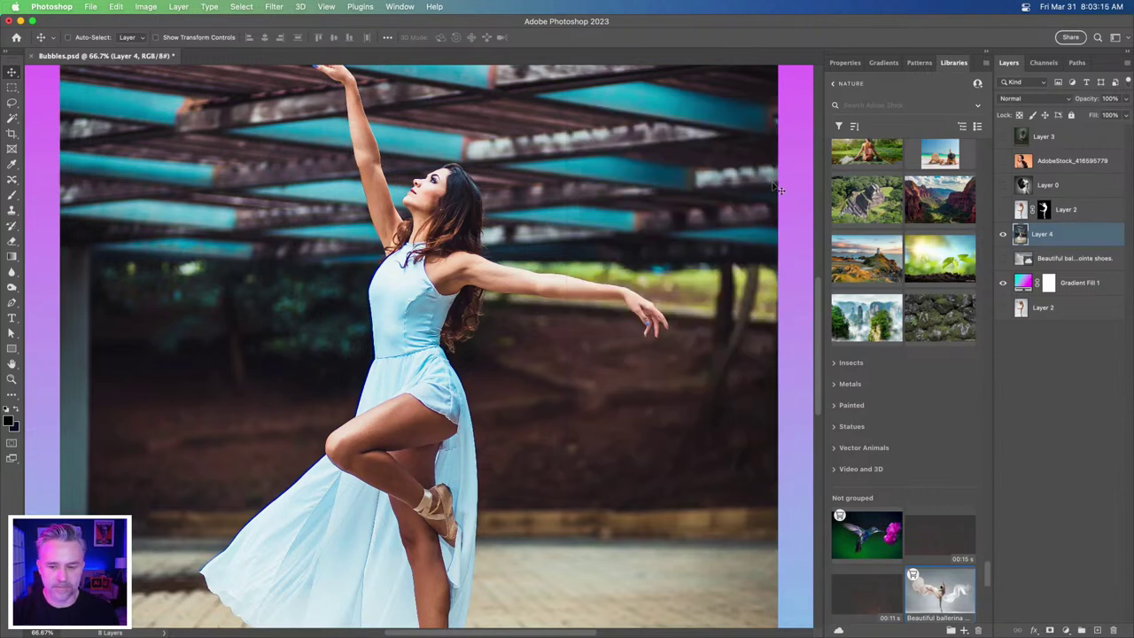
key("super+0")
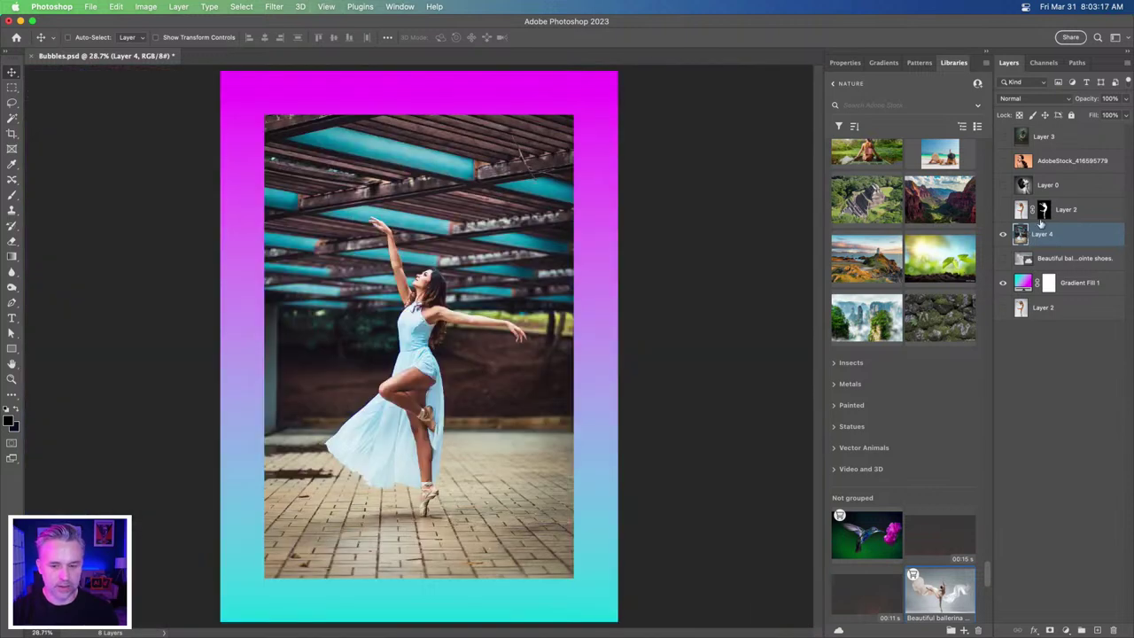
left_click(844, 62)
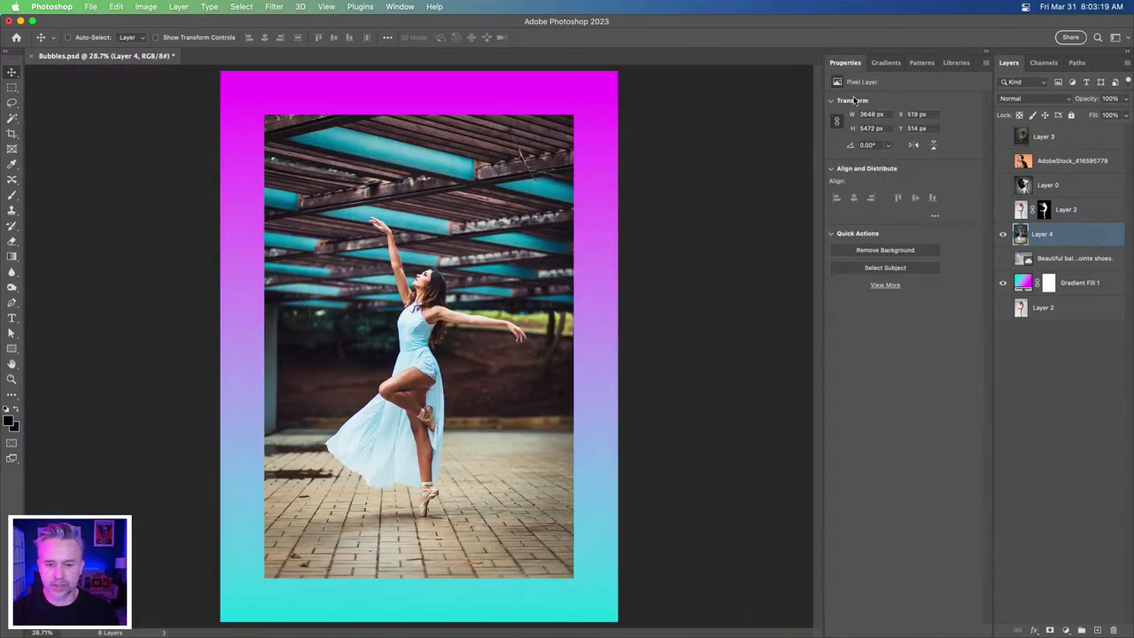
left_click(865, 254)
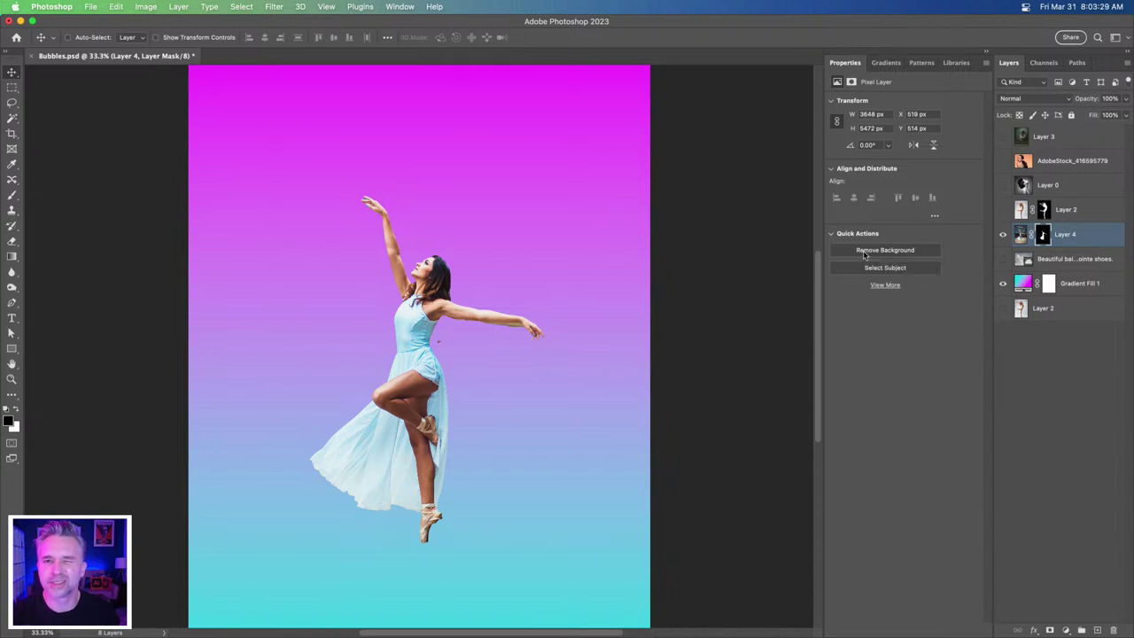
key("super+equal")
key("super+equal")
key("super+equal")
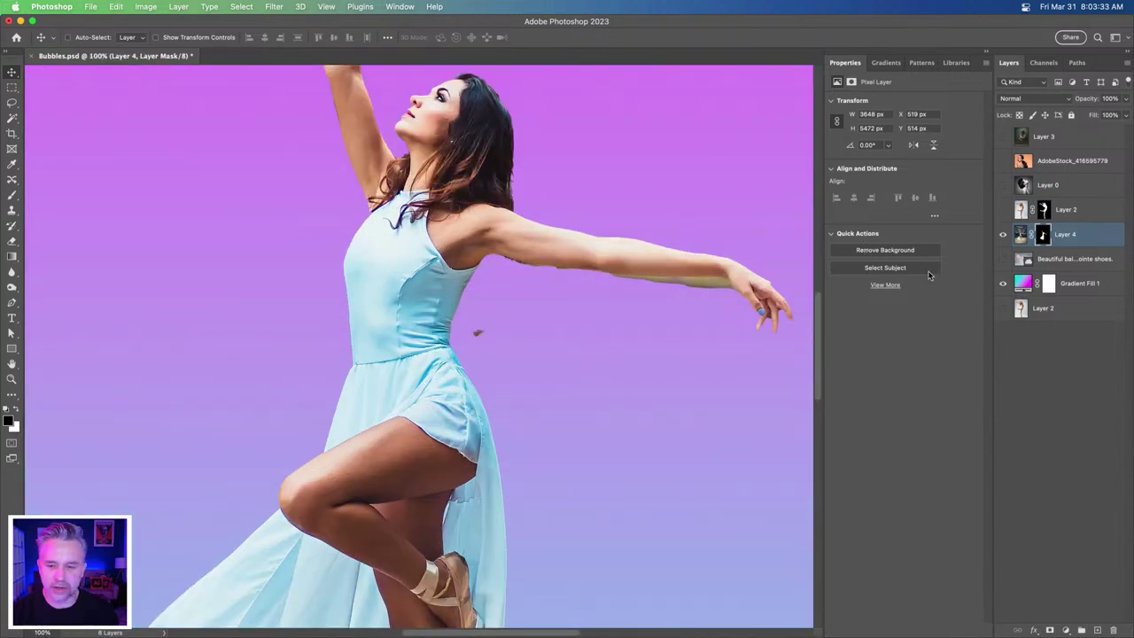
- Paint out the brown speck by the waist on Layer 4's mask with a 100%-flow brush
left_click(1043, 234)
key("b")
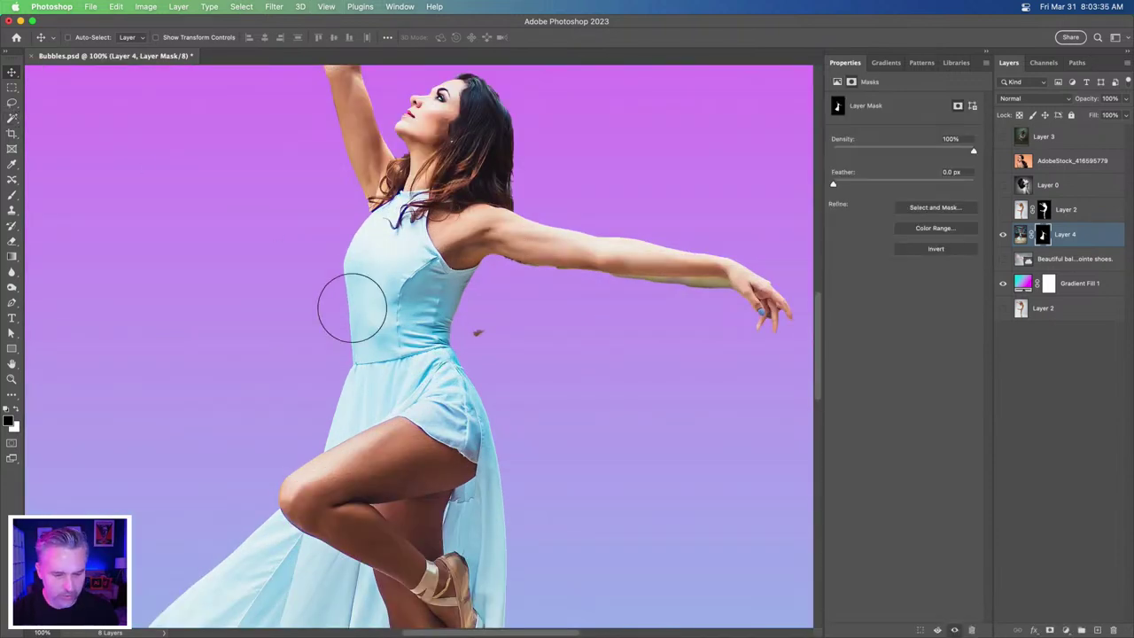
scroll(479, 333, "up", 3)
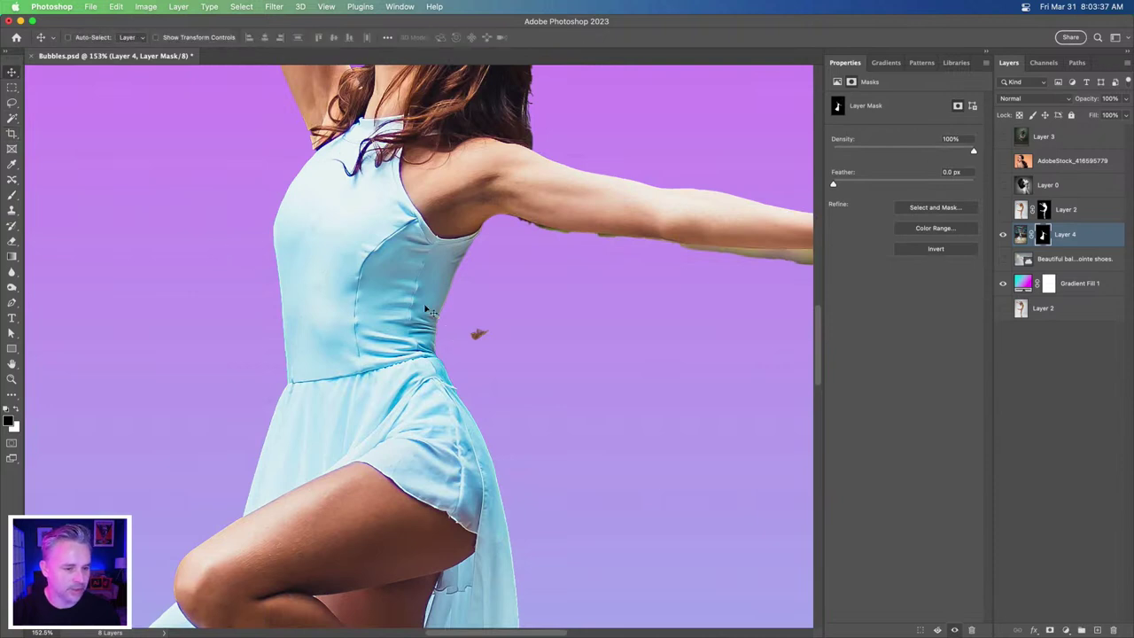
left_click(11, 197)
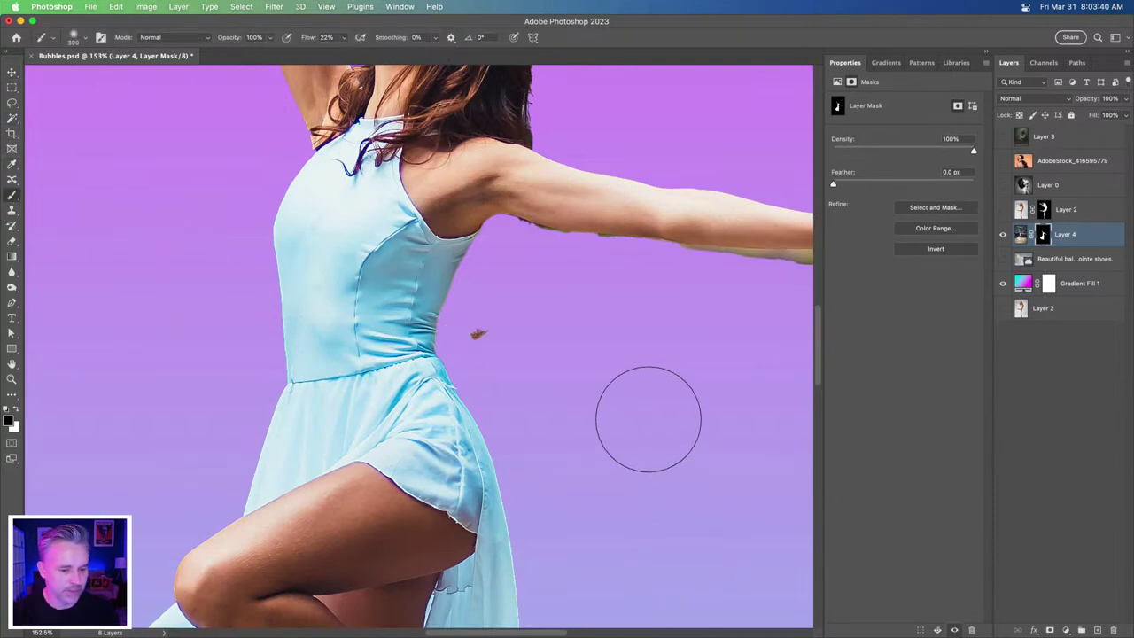
key("shift+0")
left_click(481, 334)
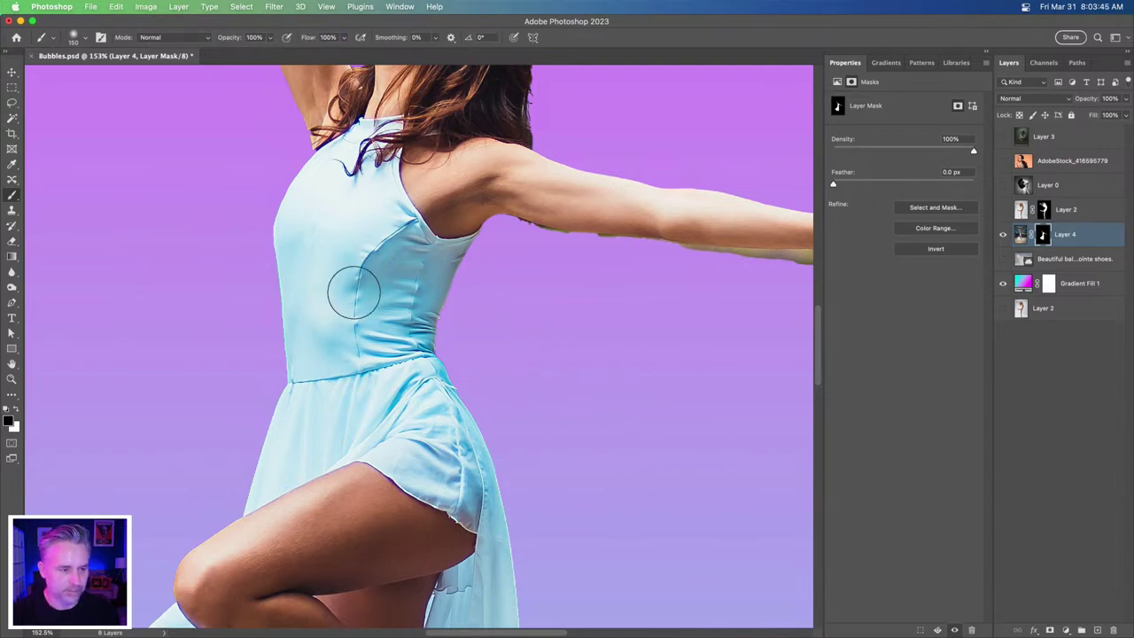
- Switch to a selection tool and pan to the dancer's outstretched arm
left_click(12, 118)
left_click_drag(328, 200, 91, 215)
right_click(12, 117)
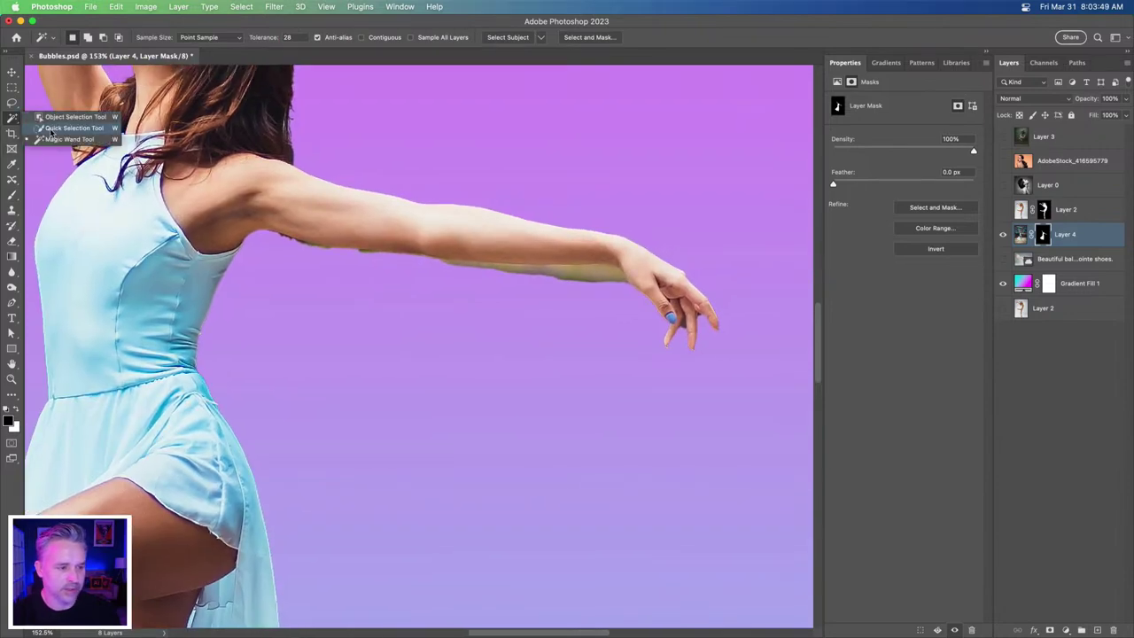
- Lasso the green fringe under the outstretched arm, try a mask fill, undo it, and deselect
left_click(50, 130)
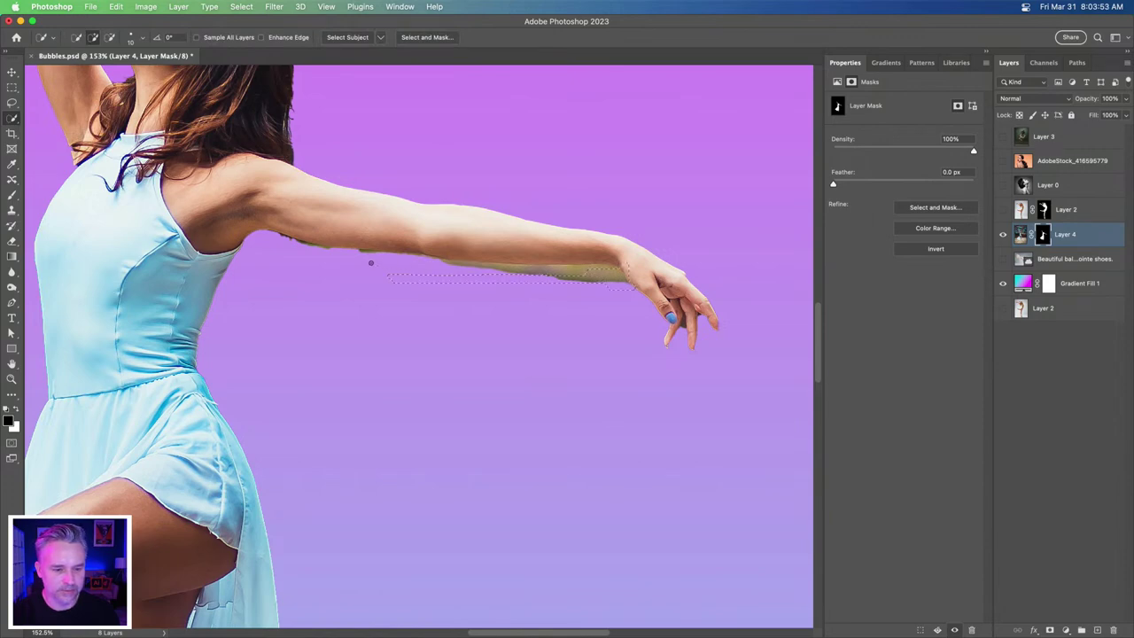
key("super+d")
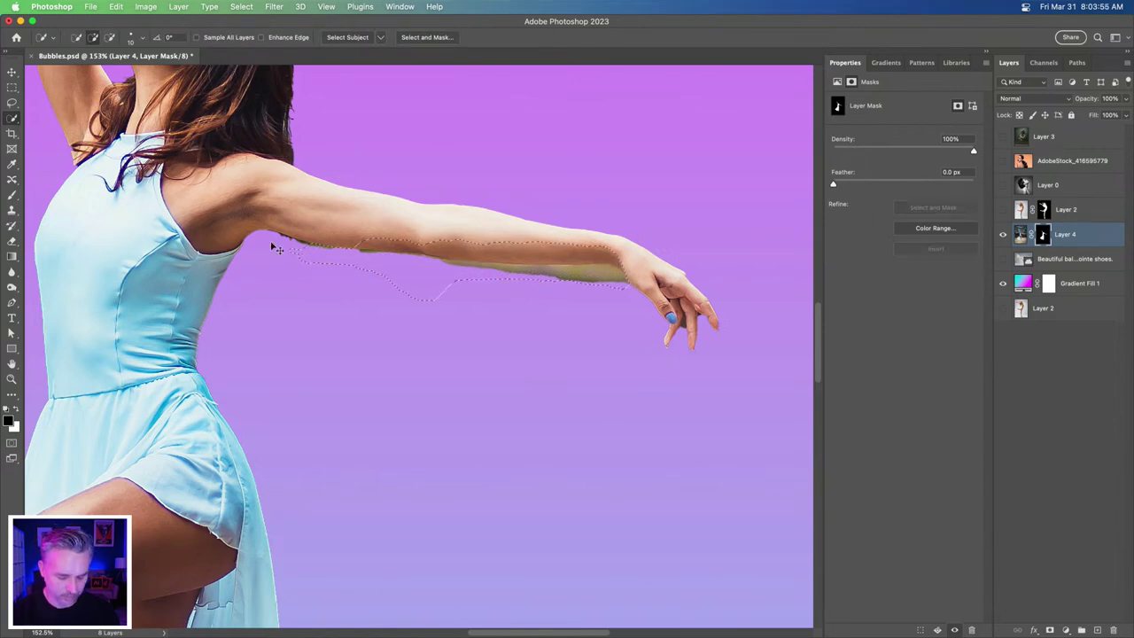
left_click(12, 104)
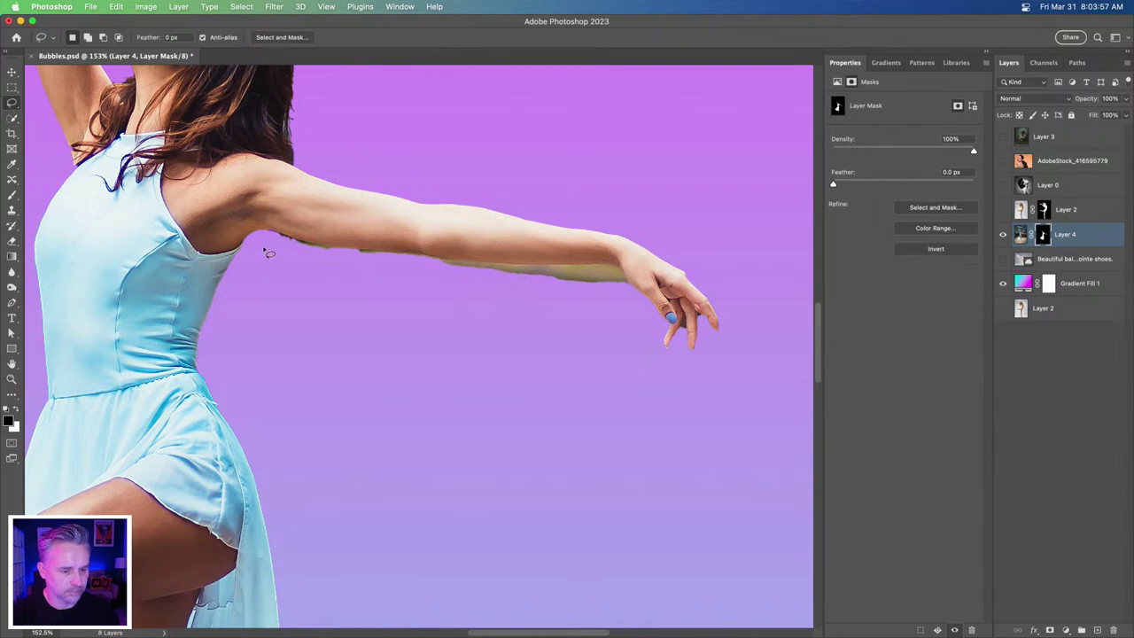
mouse_move(289, 237)
left_mouse_down()
mouse_move(362, 255)
mouse_move(582, 269)
mouse_move(634, 285)
mouse_move(387, 352)
mouse_move(181, 310)
mouse_move(267, 278)
left_mouse_up()
mouse_move(193, 276)
left_mouse_down("alt")
mouse_move(234, 281)
mouse_move(147, 381)
mouse_move(140, 280)
left_mouse_up("alt")
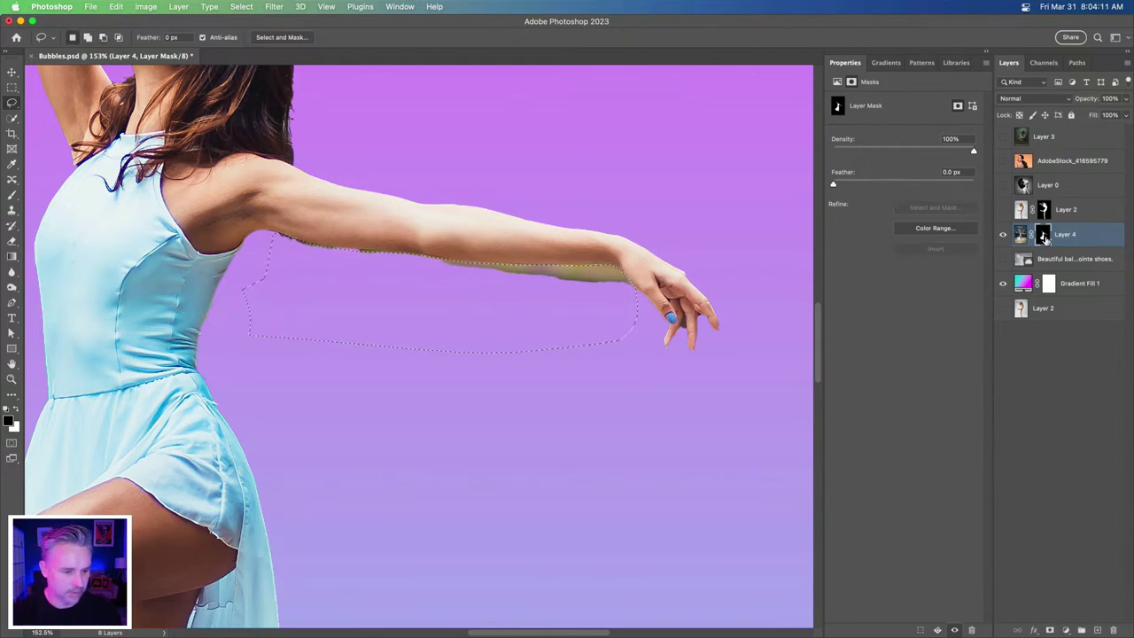
key("BackSpace")
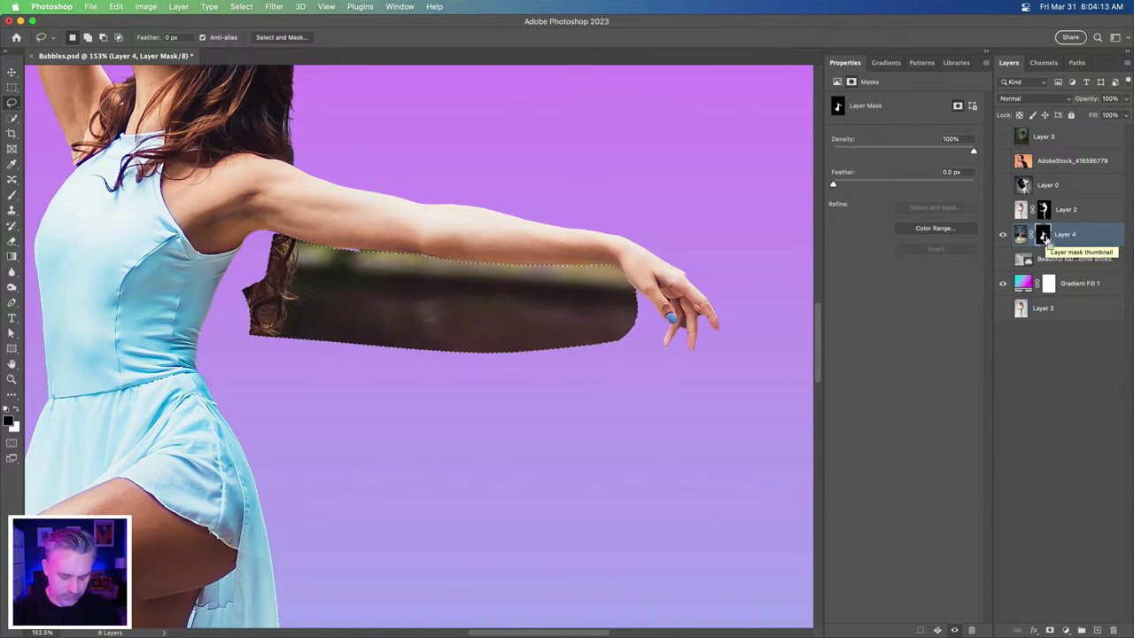
key("super+z")
key("super+d")
key("super+0")
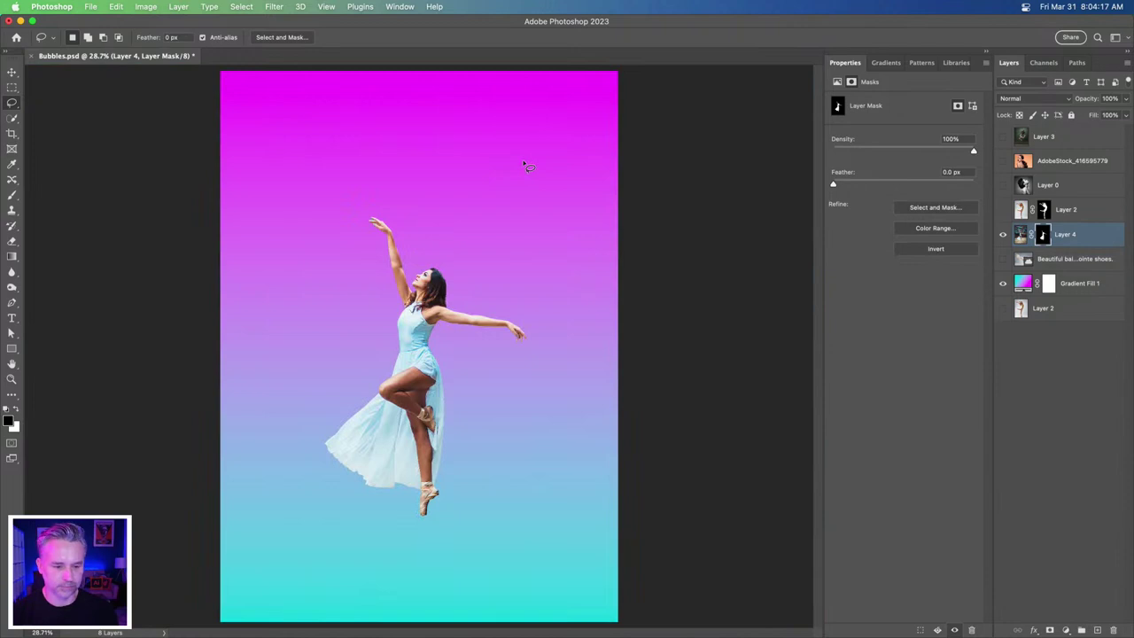
- In Firefly, enlarge the fourth result, the pink-leotard split-leap dancer, and give it a thumbs-down
mouse_move(479, 625)
left_click(665, 621)
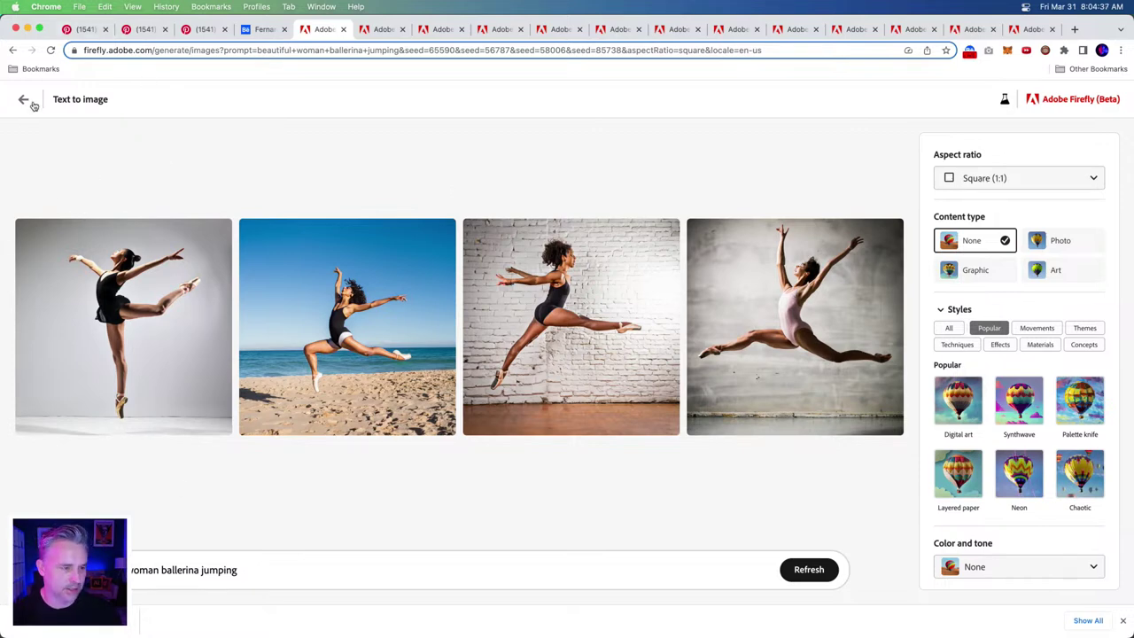
mouse_move(81, 266)
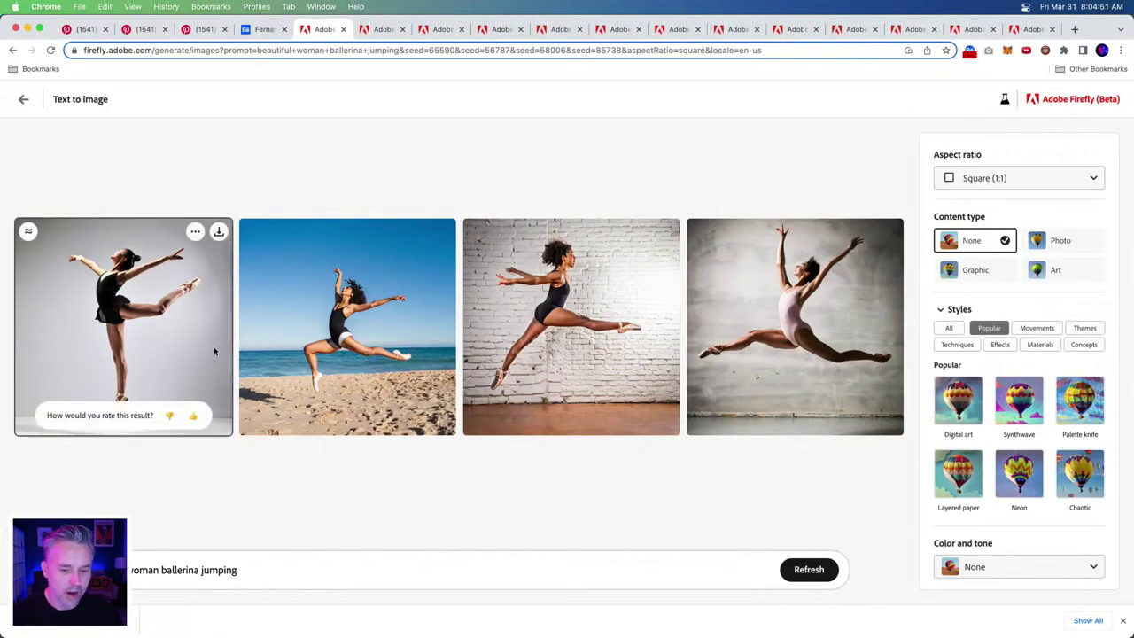
left_click(769, 360)
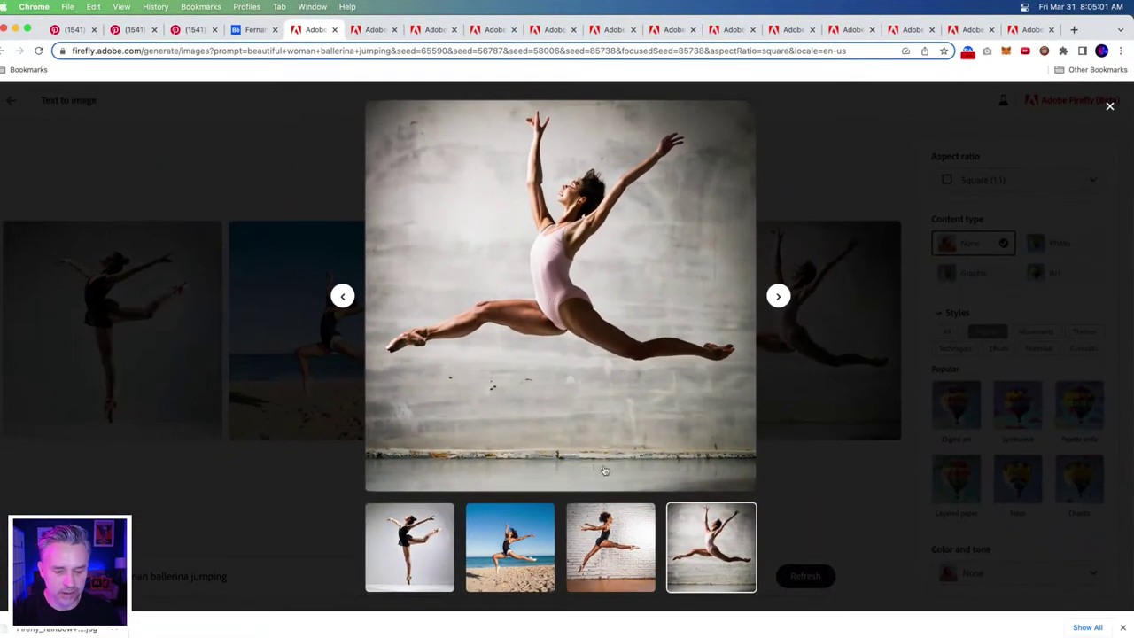
mouse_move(606, 472)
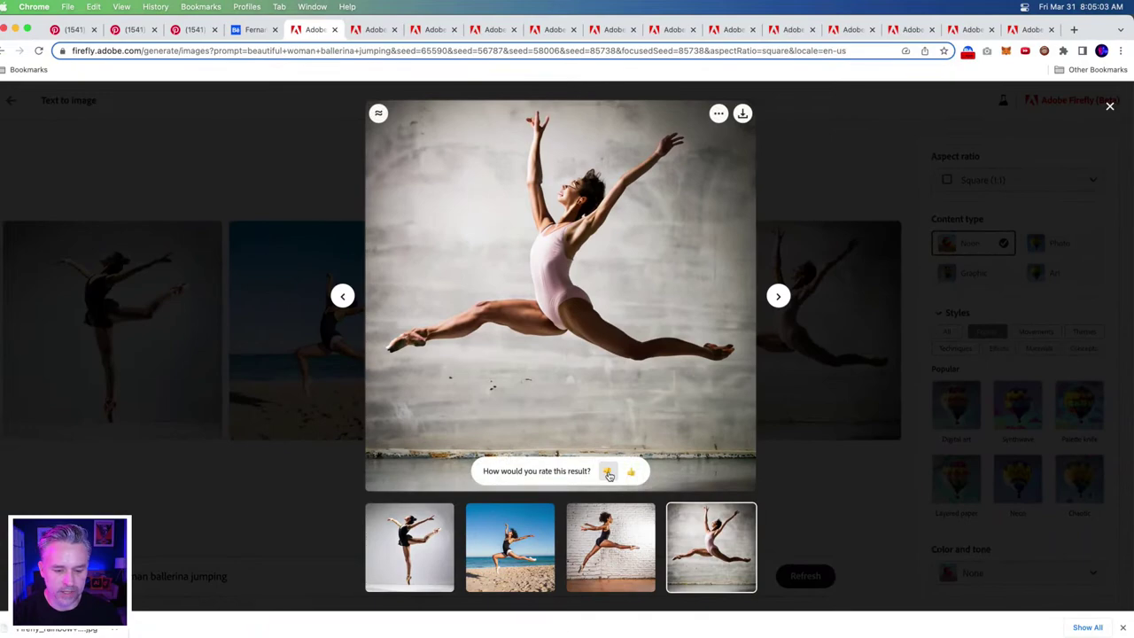
left_click(607, 474)
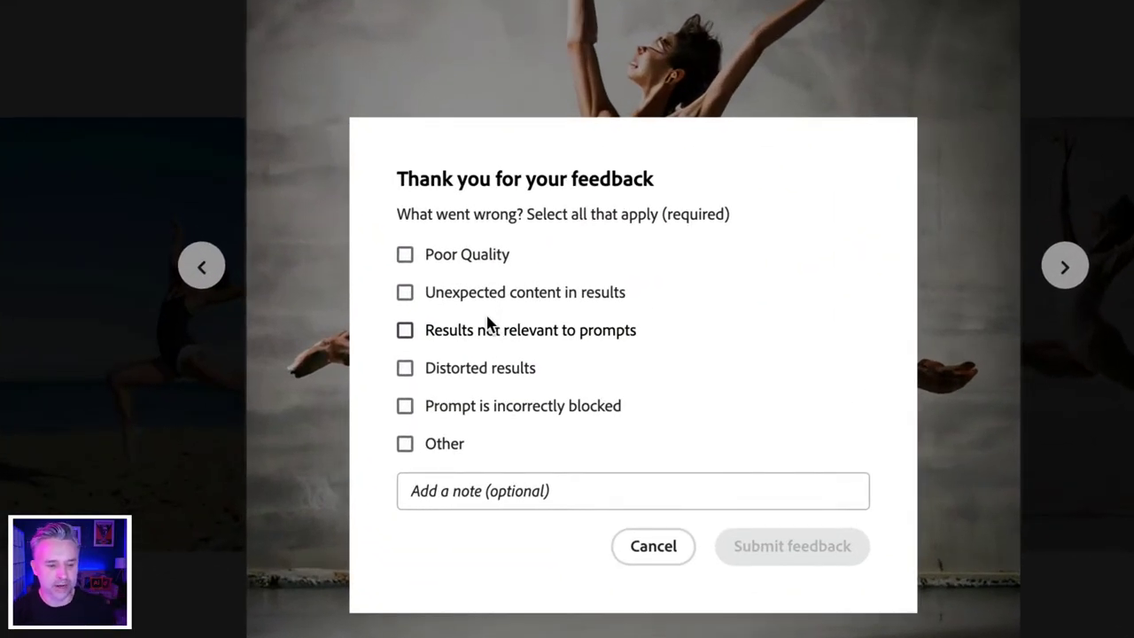
- Report the grey-wall ballerina as Distorted results with the note 'face is smudged', then close the viewer
left_click(404, 368)
left_click(483, 496)
type("face ")
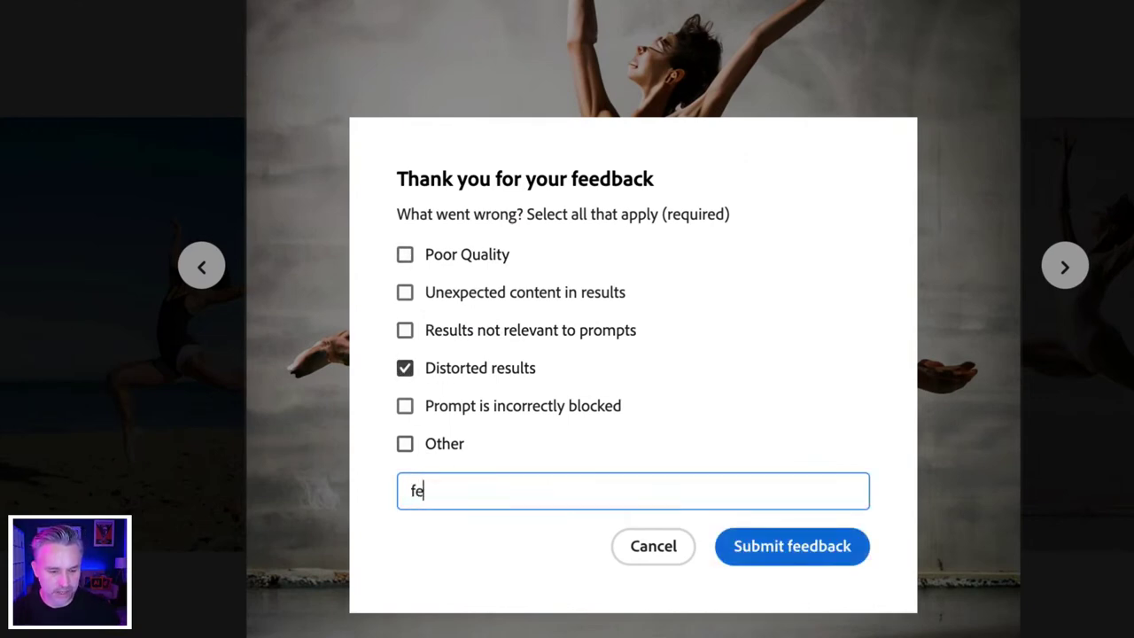
type("is smudged")
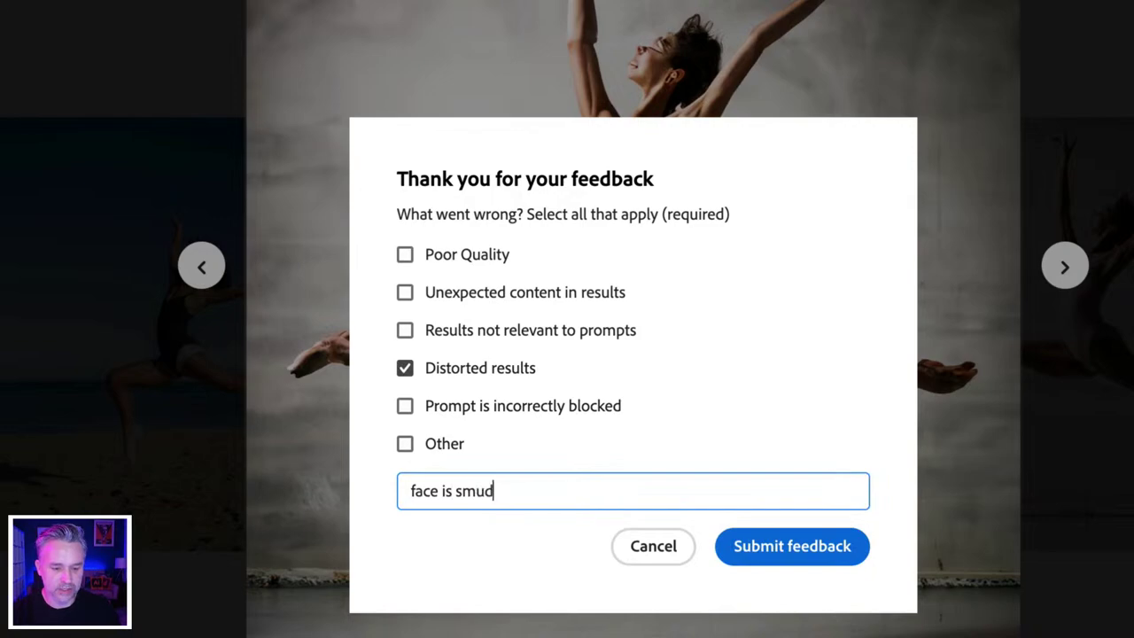
left_click(777, 552)
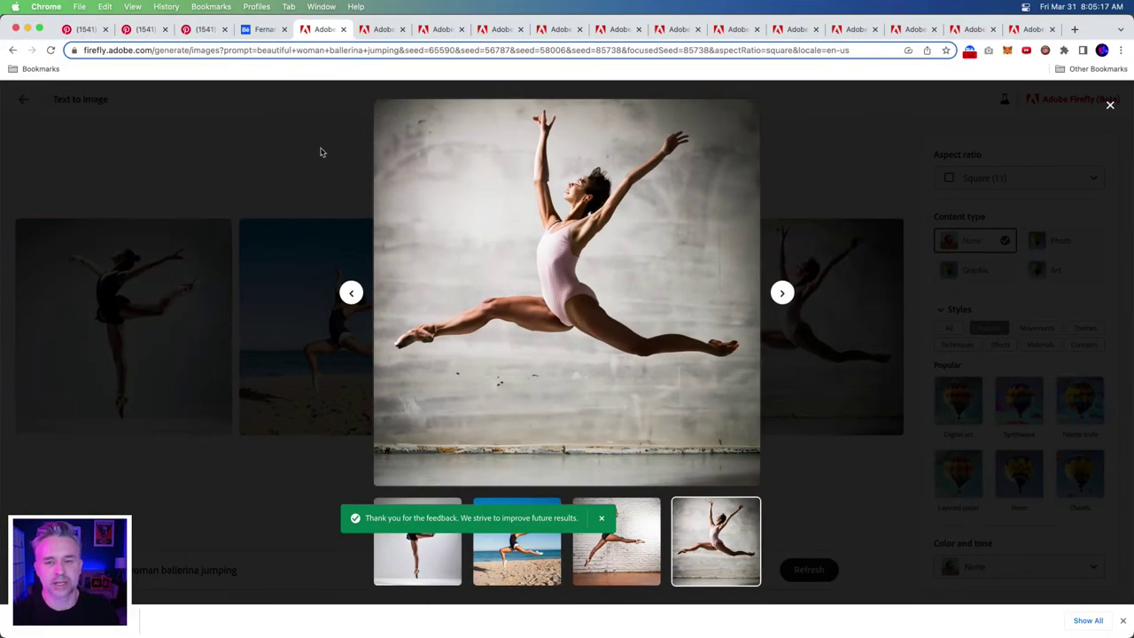
left_click(322, 152)
- Download the beach ballerina image as a JPG with Content Credentials
left_click(559, 349)
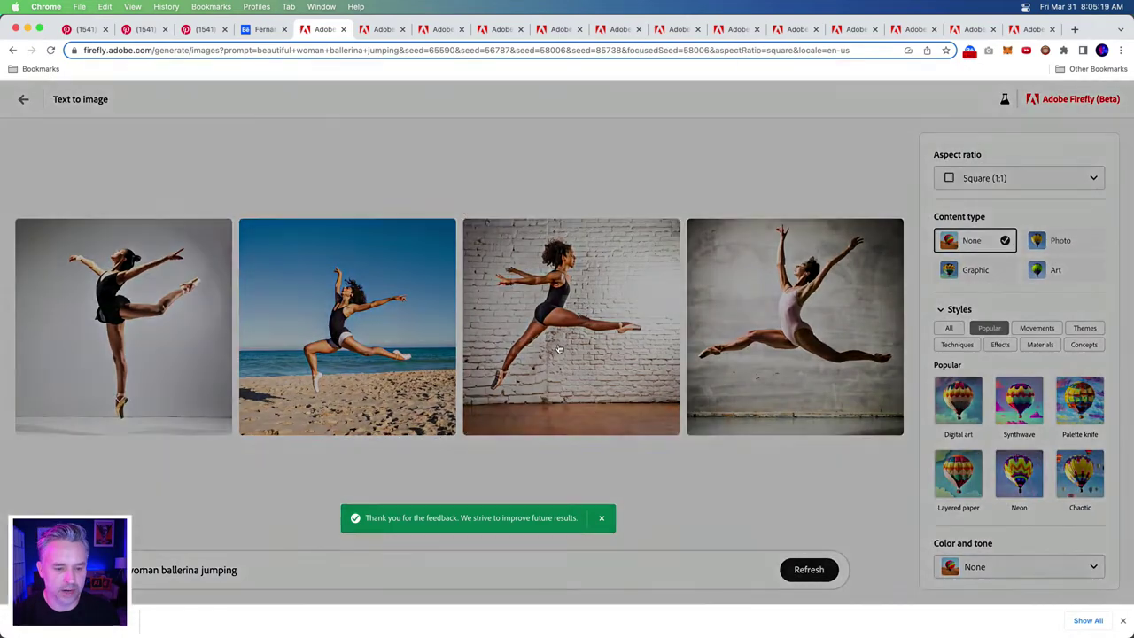
left_click(255, 173)
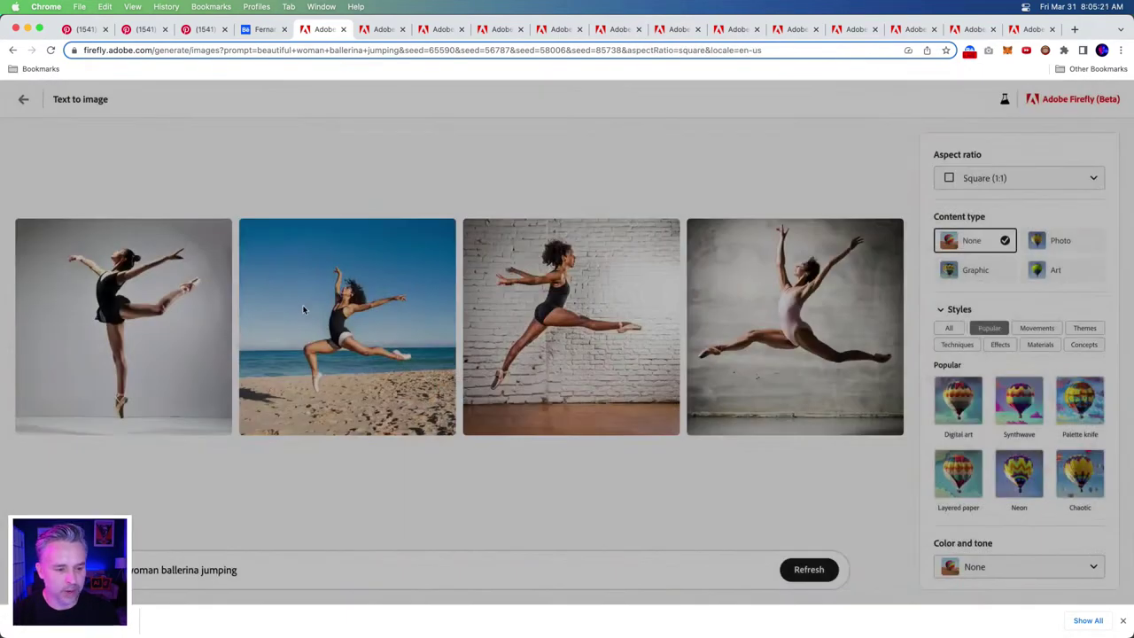
left_click(299, 312)
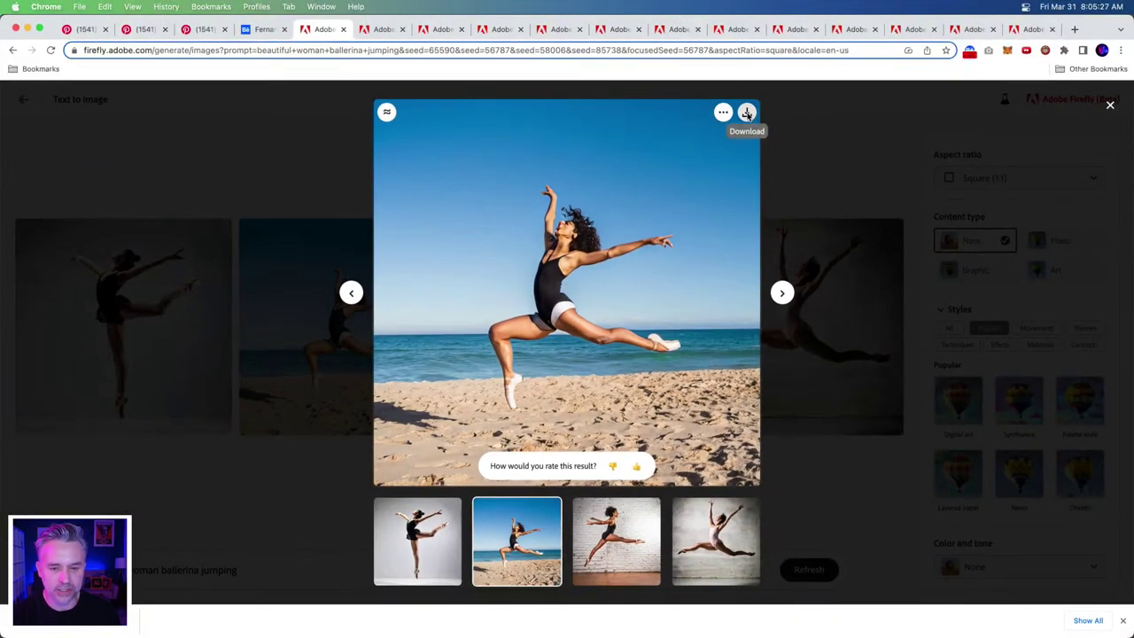
left_click(747, 112)
left_click(679, 472)
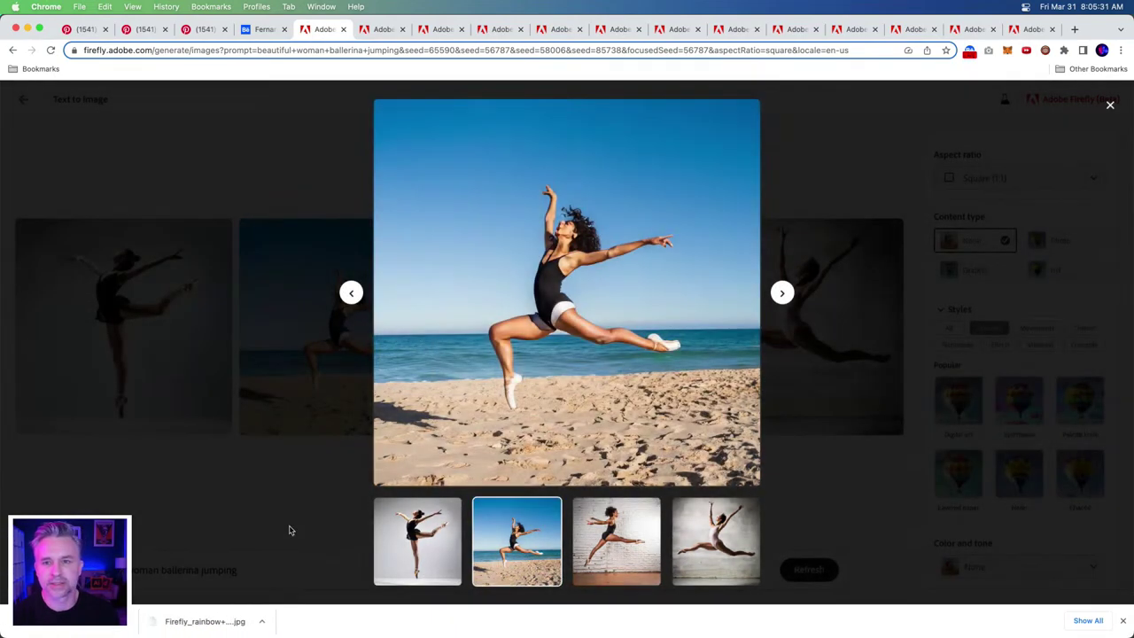
left_click(289, 530)
- Preview the first ballerina image full size, then return to the four-image results grid
left_click(136, 353)
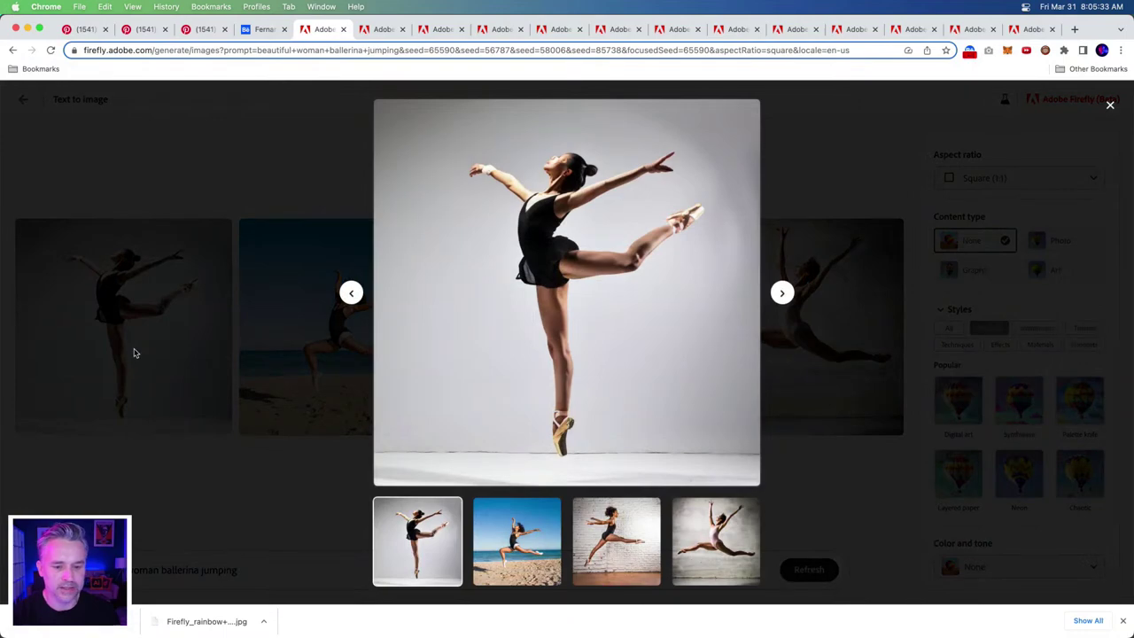
left_click(241, 452)
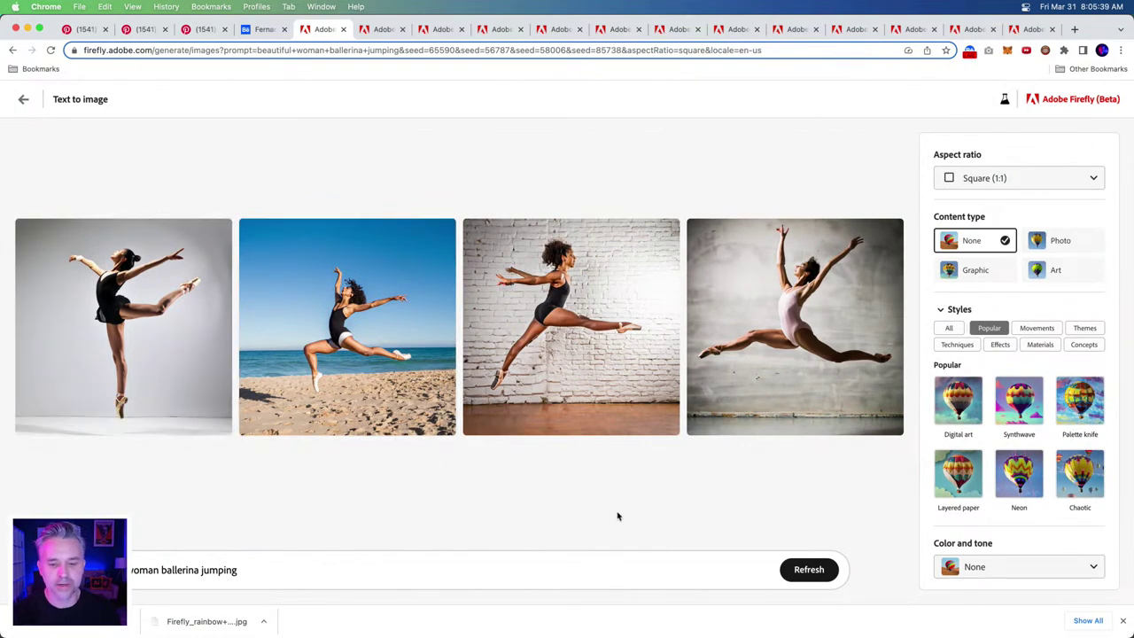
mouse_move(333, 366)
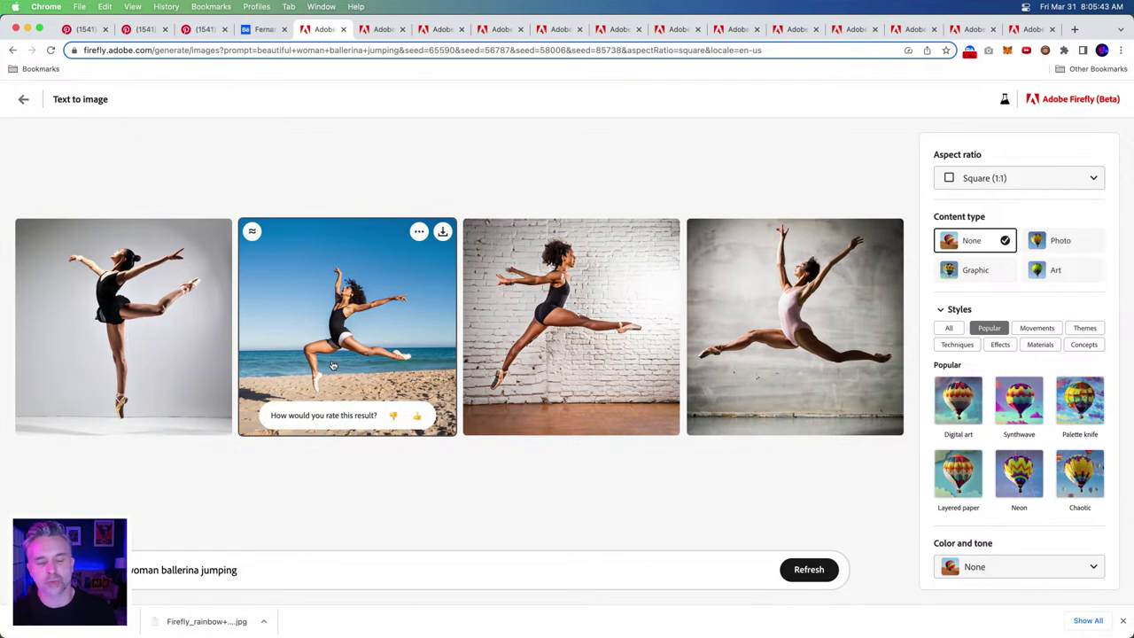
mouse_move(375, 625)
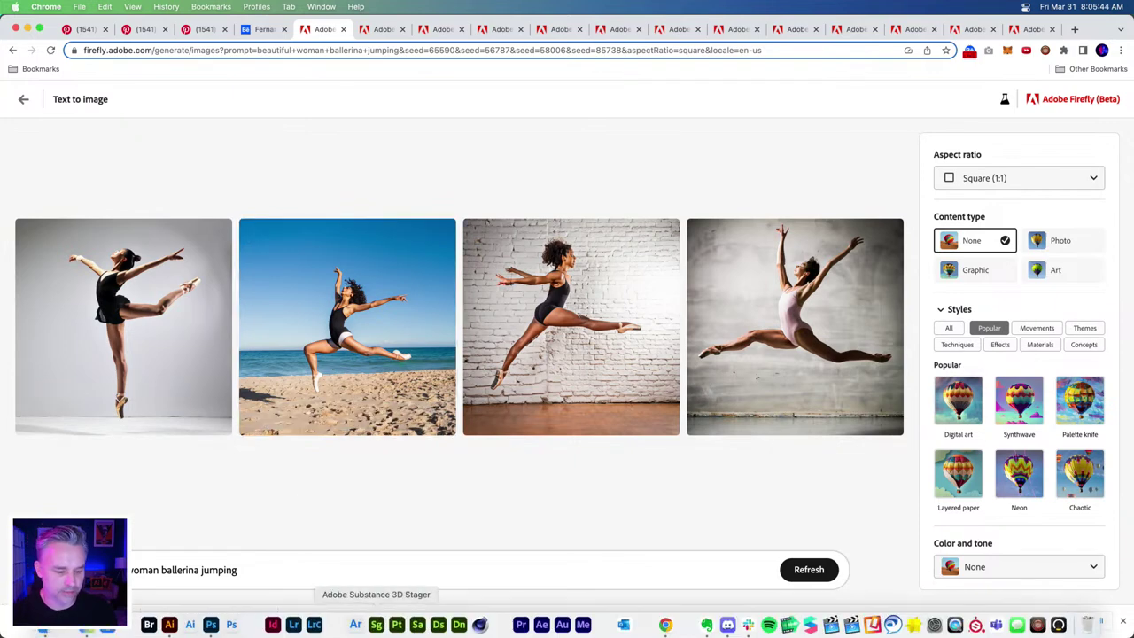
- Switch to Photoshop and frame the Bubbles.psd dancer at 50% zoom
left_click(211, 621)
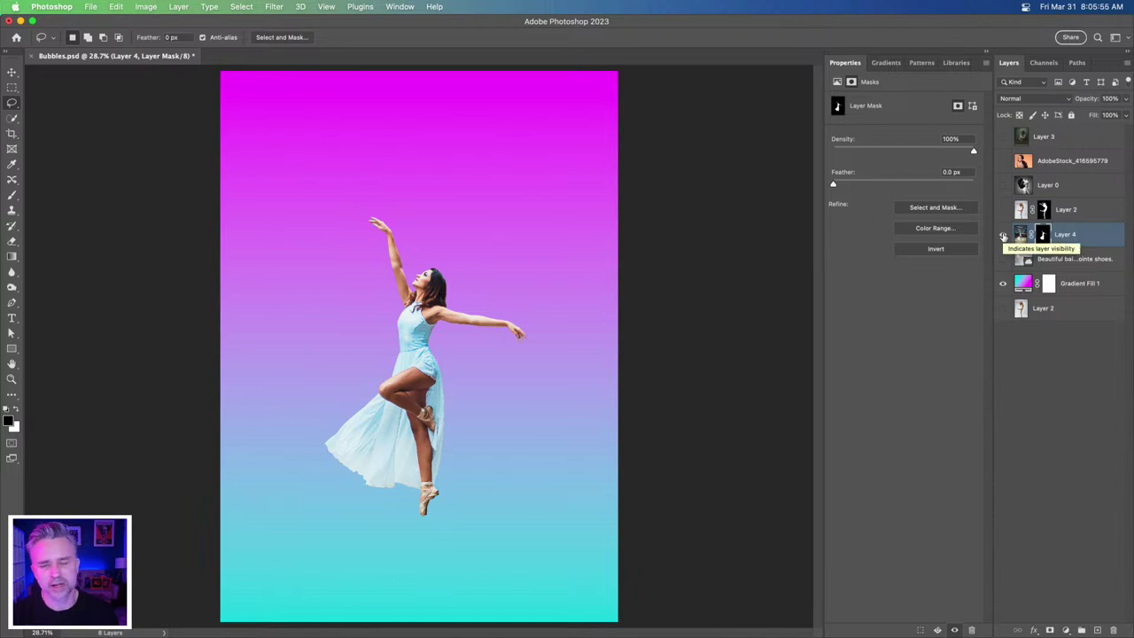
key("super+equal")
key("super+equal")
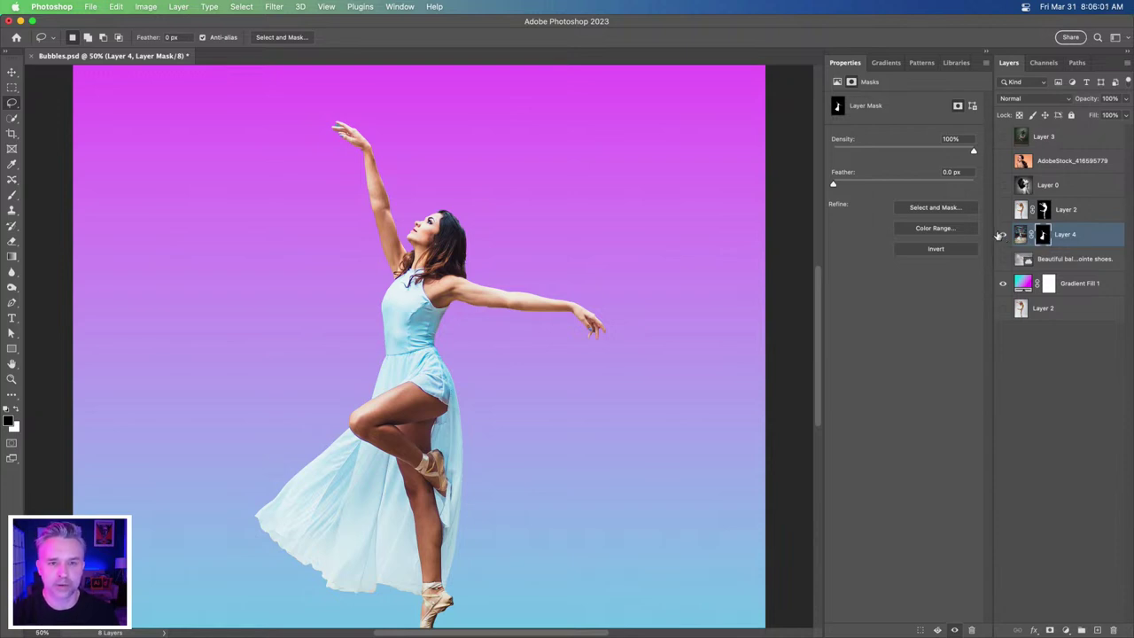
left_click_drag(354, 245, 358, 211)
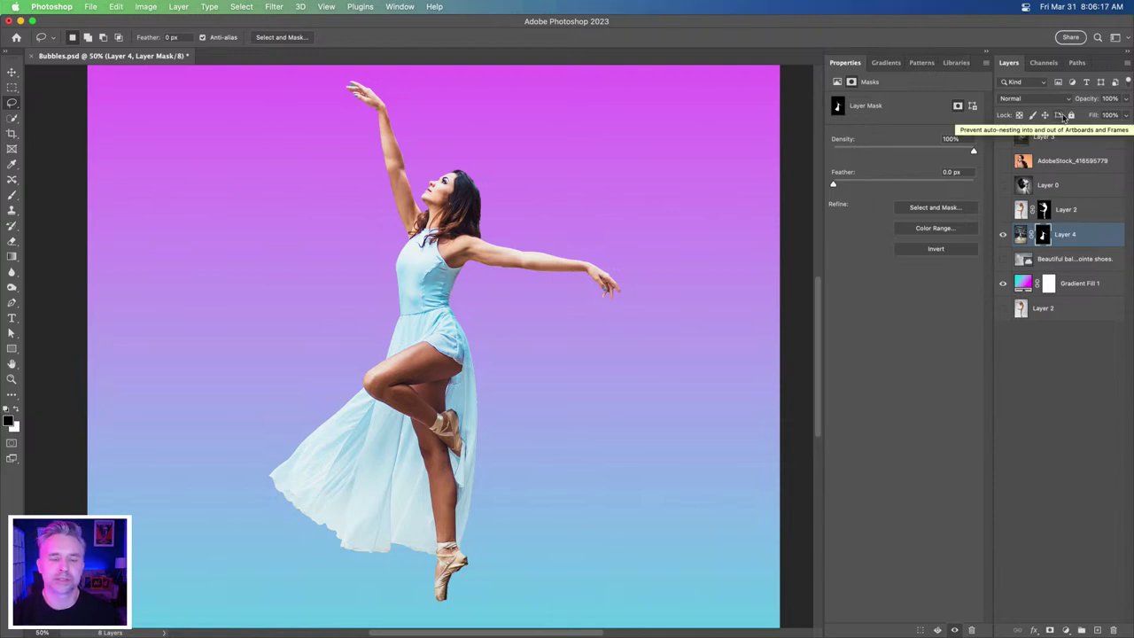
- Hide the blue-dress dancer on Layer 4, and show and select the leotard dancer on Layer 2
left_click(1002, 234)
left_click(1003, 209)
left_click(1086, 213)
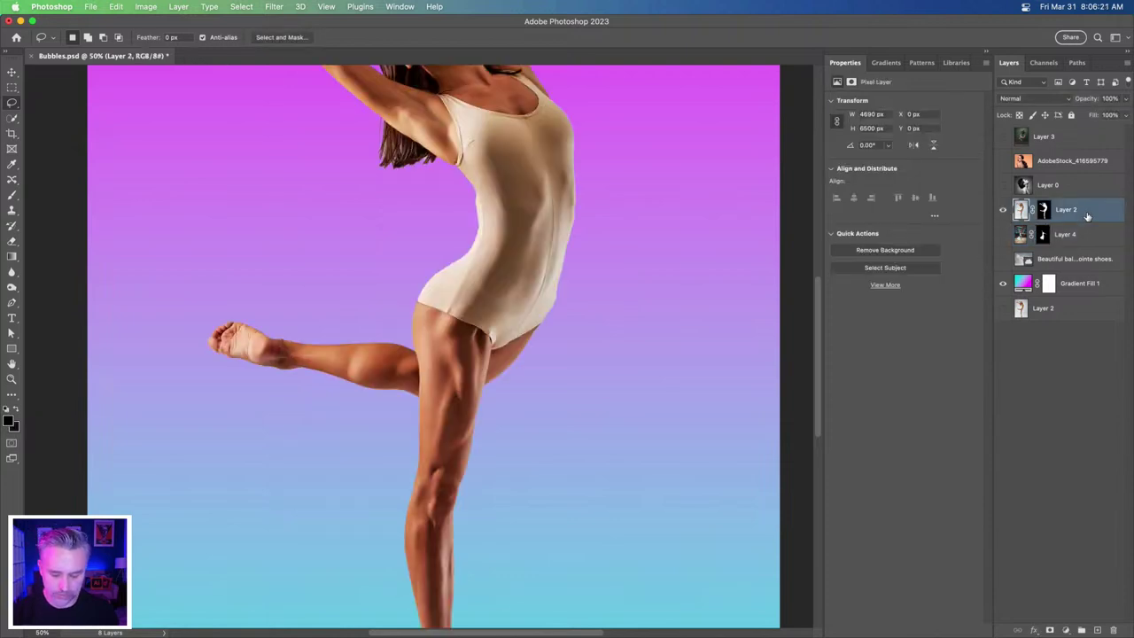
- Convert Layer 2 into a smart object at 33.3% zoom, then return to the Firefly browser
key("super+0")
key("super+plus")
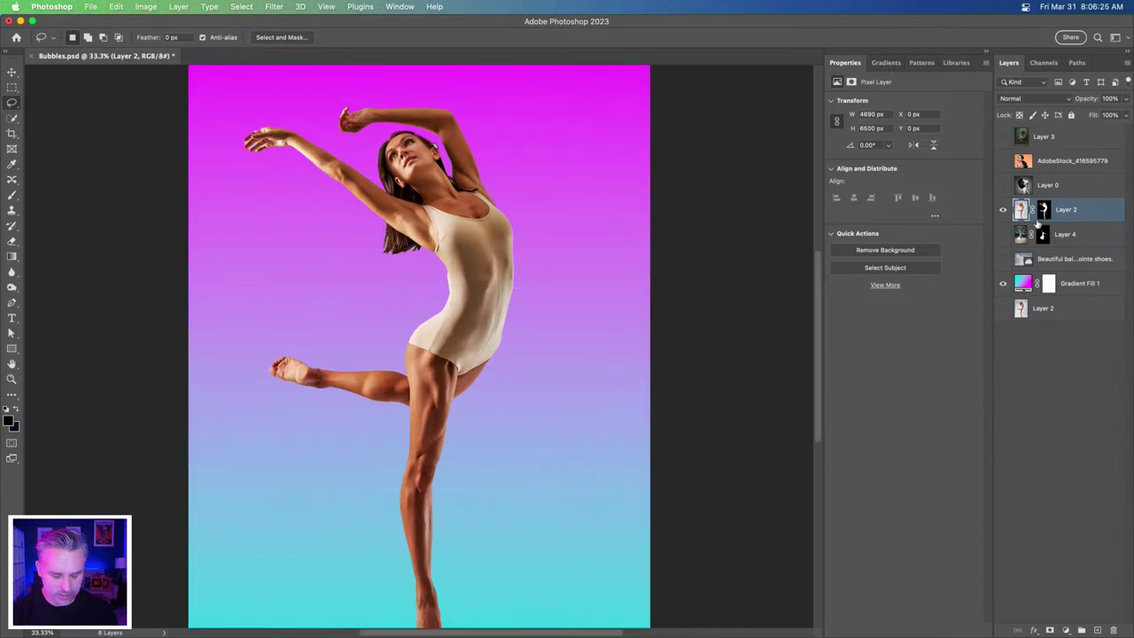
key("super+j")
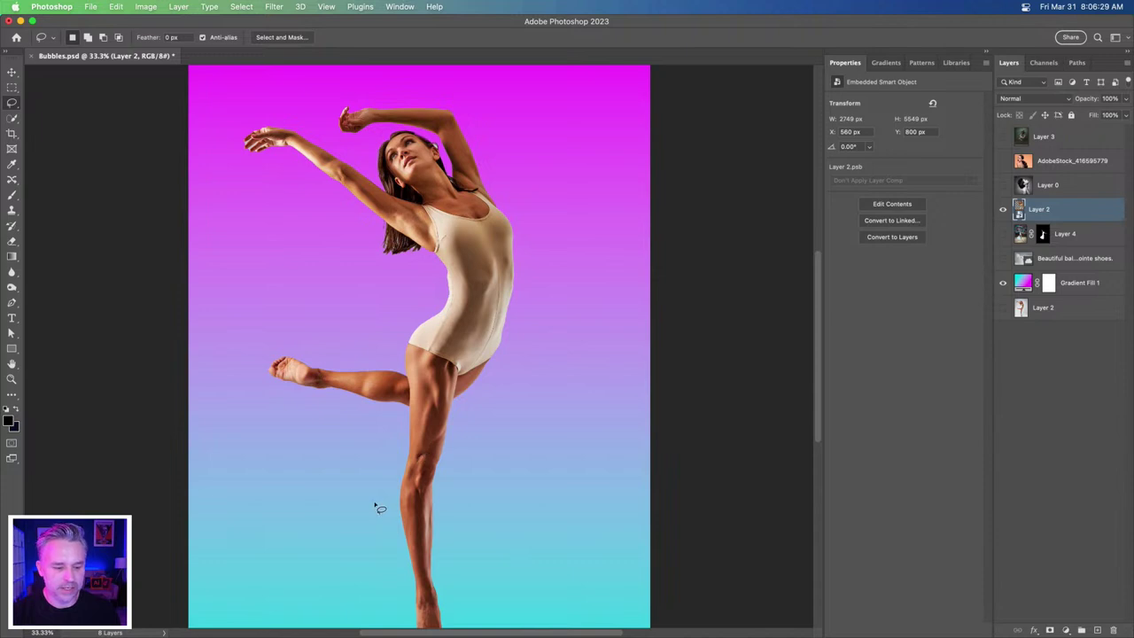
left_click_drag(410, 479, 424, 441)
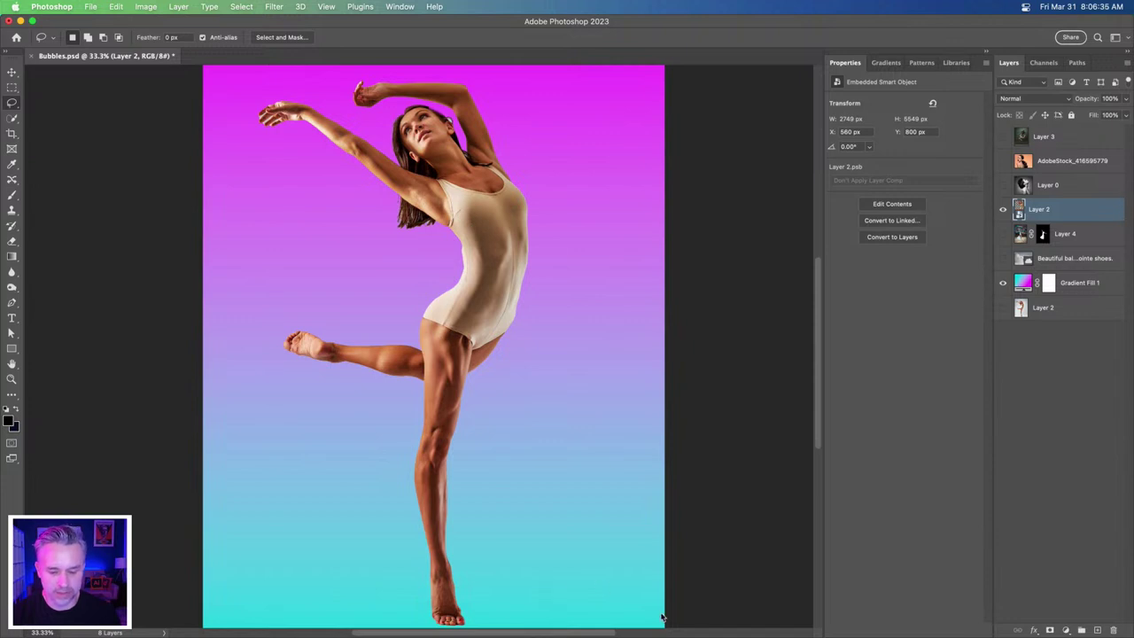
mouse_move(656, 633)
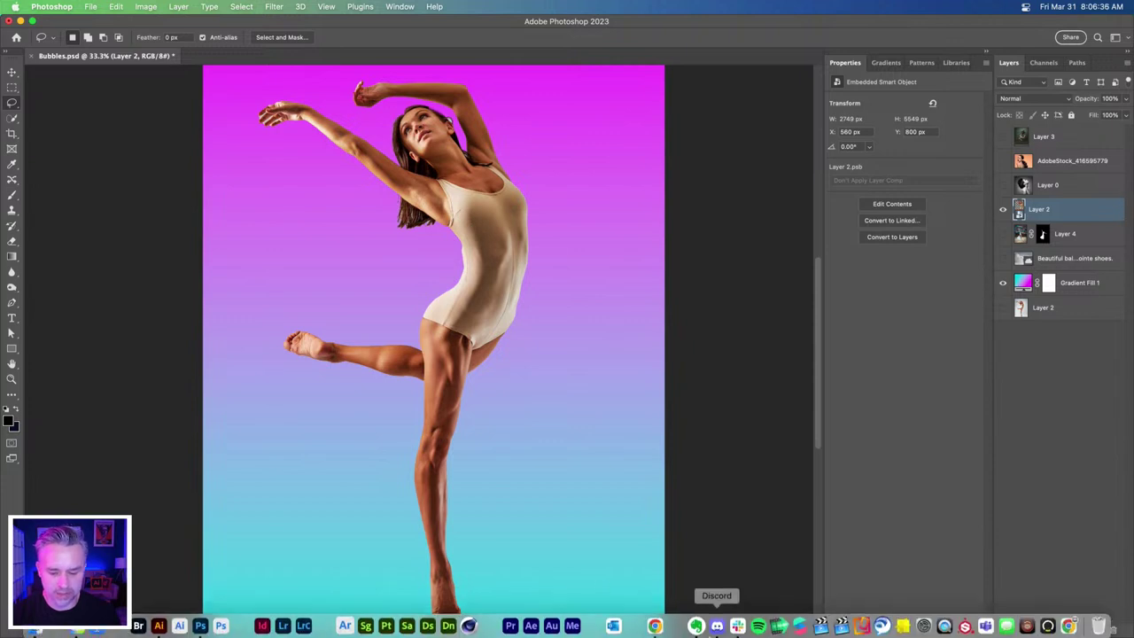
left_click(654, 621)
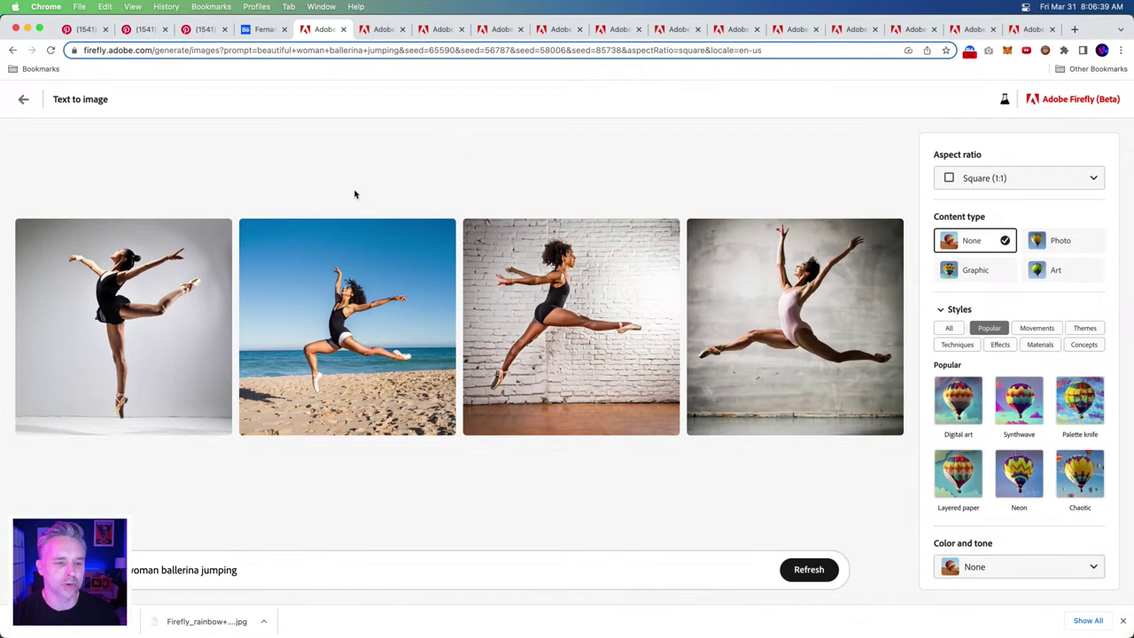
- Copy the Notes line of style terms from 'Vibrant colors,' through 'Intense gazes,'
left_click(373, 31)
left_click(319, 31)
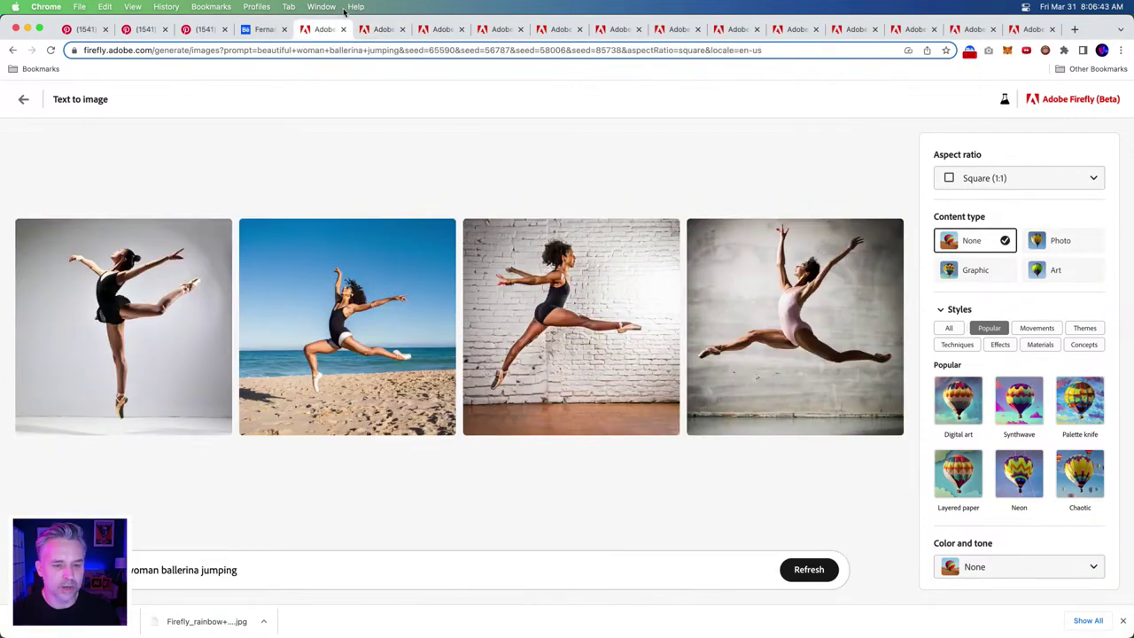
scroll(329, 7, "down", 2)
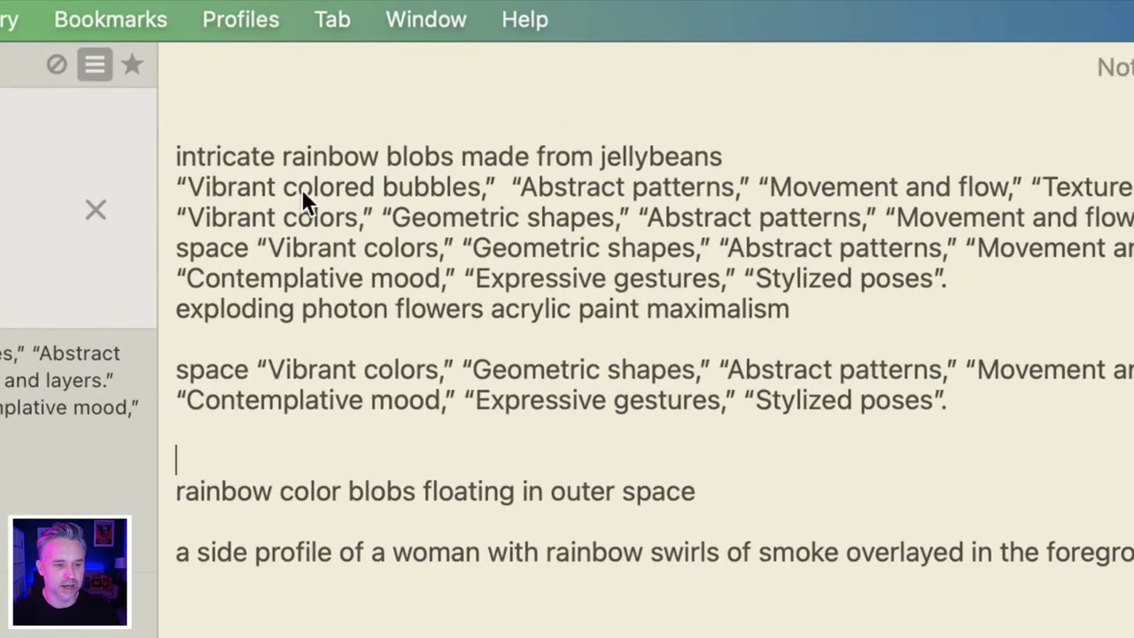
left_click(189, 339)
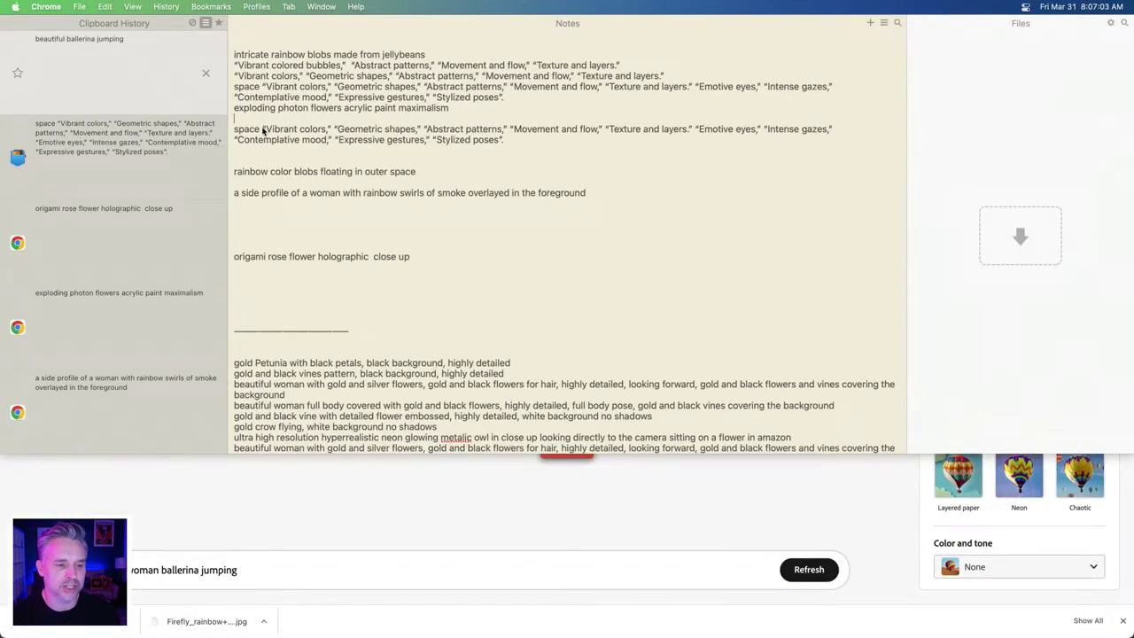
left_click_drag(274, 130, 403, 132)
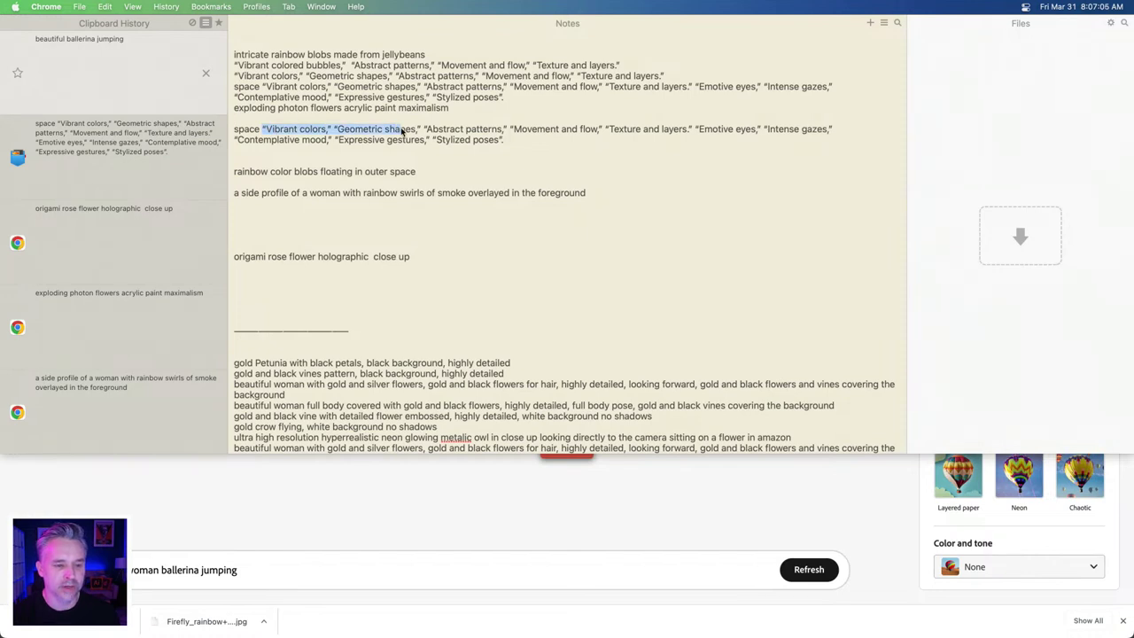
left_click_drag(235, 131, 874, 133)
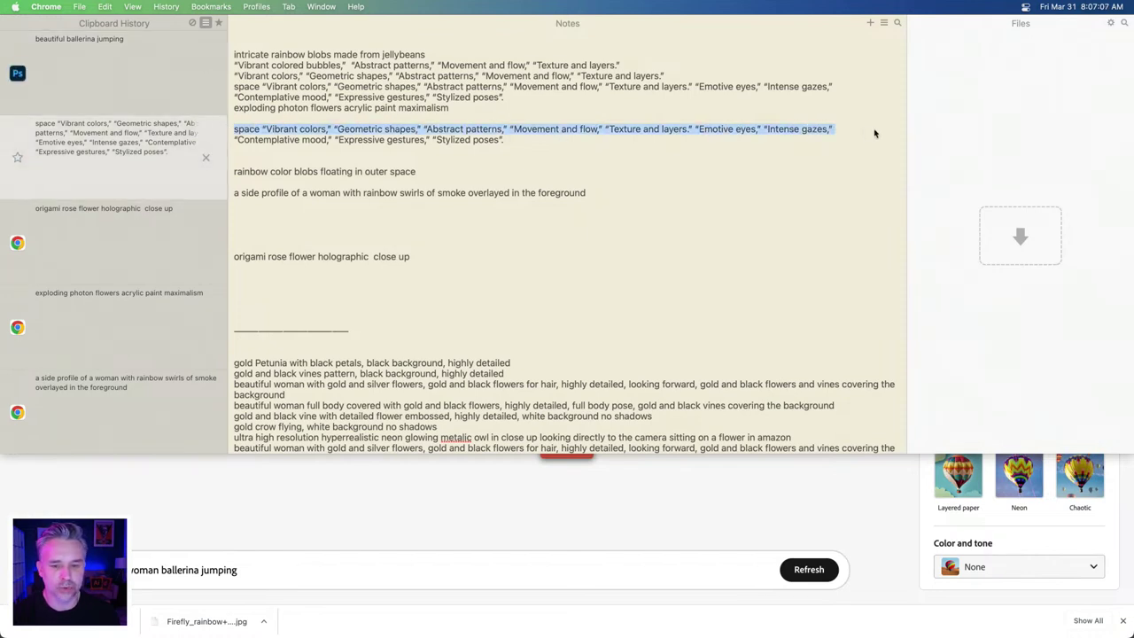
key("super+c")
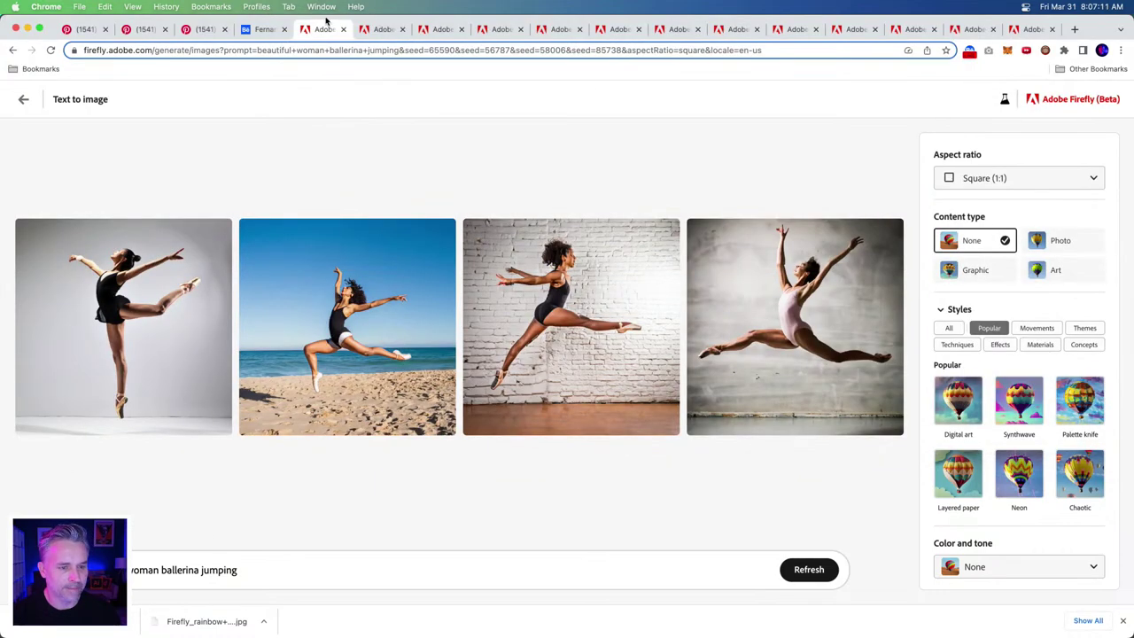
- Paste the style terms as the Firefly prompt, deleting Geometric shapes, Emotive eyes and Intense gazes
triple_click(256, 576)
key("super+v")
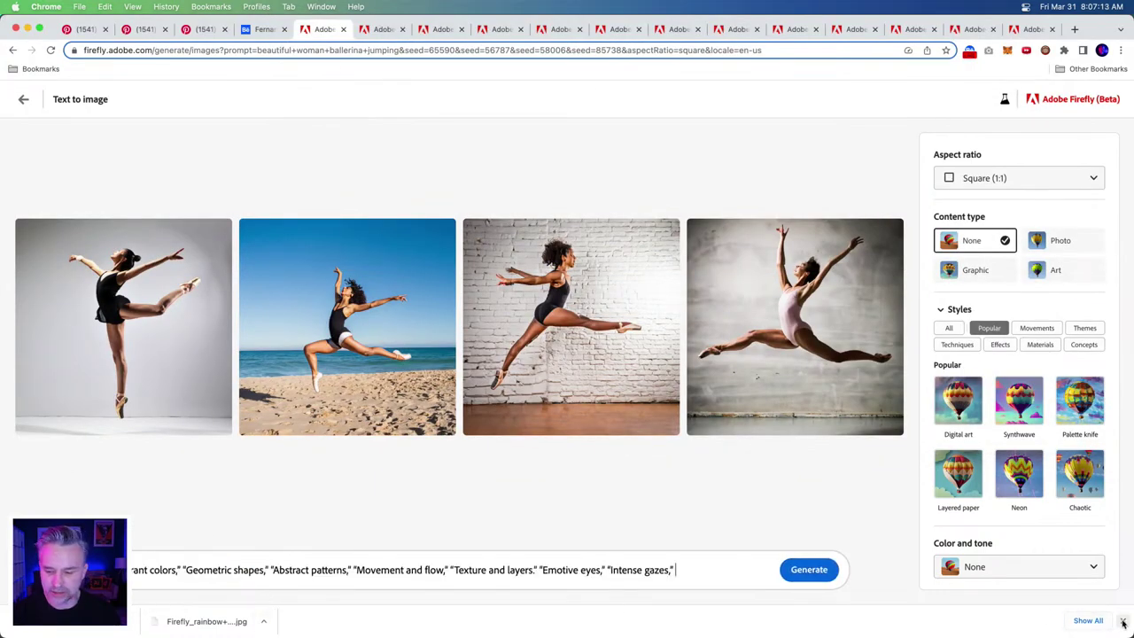
left_click(1123, 620)
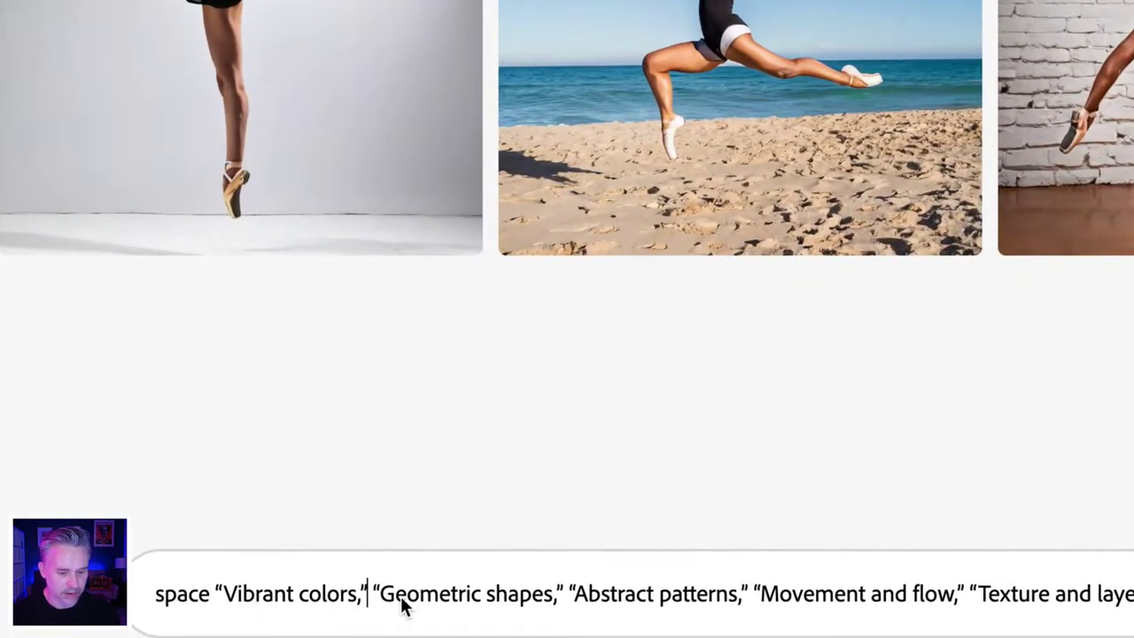
left_click_drag(373, 599, 573, 607)
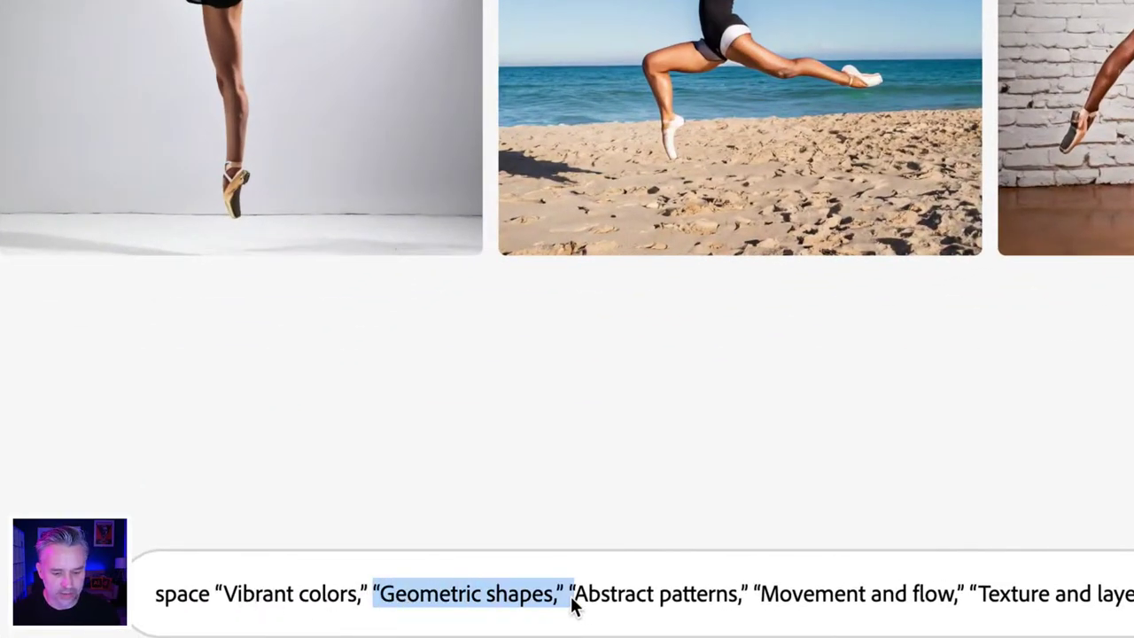
key("BackSpace")
left_click(535, 601)
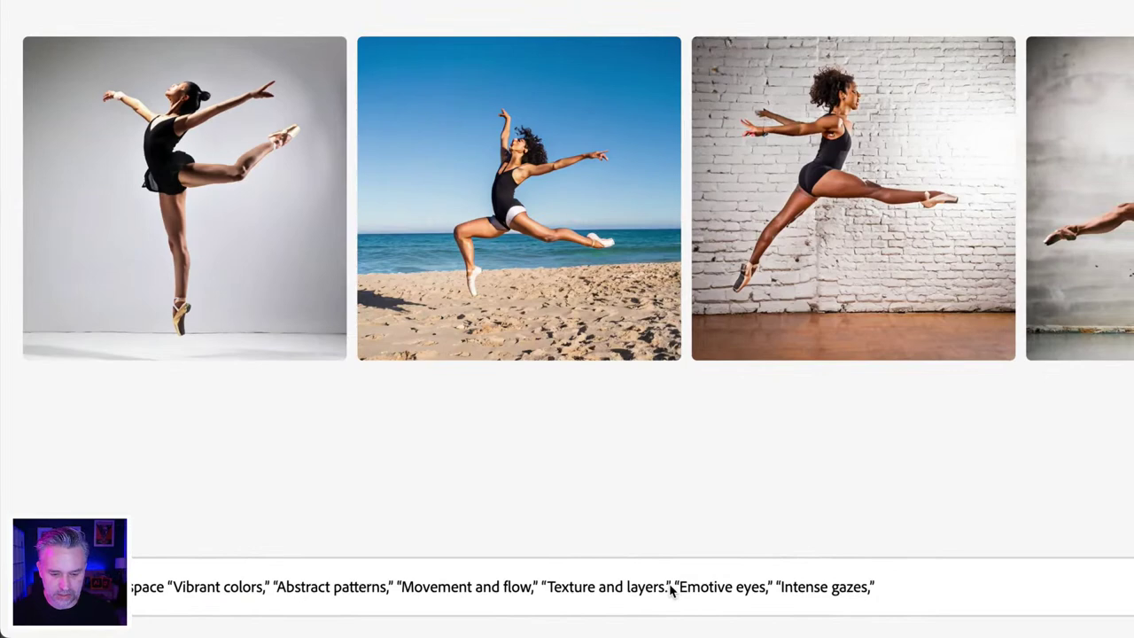
left_click_drag(671, 591, 1038, 602)
key("BackSpace")
key("BackSpace")
type(",")
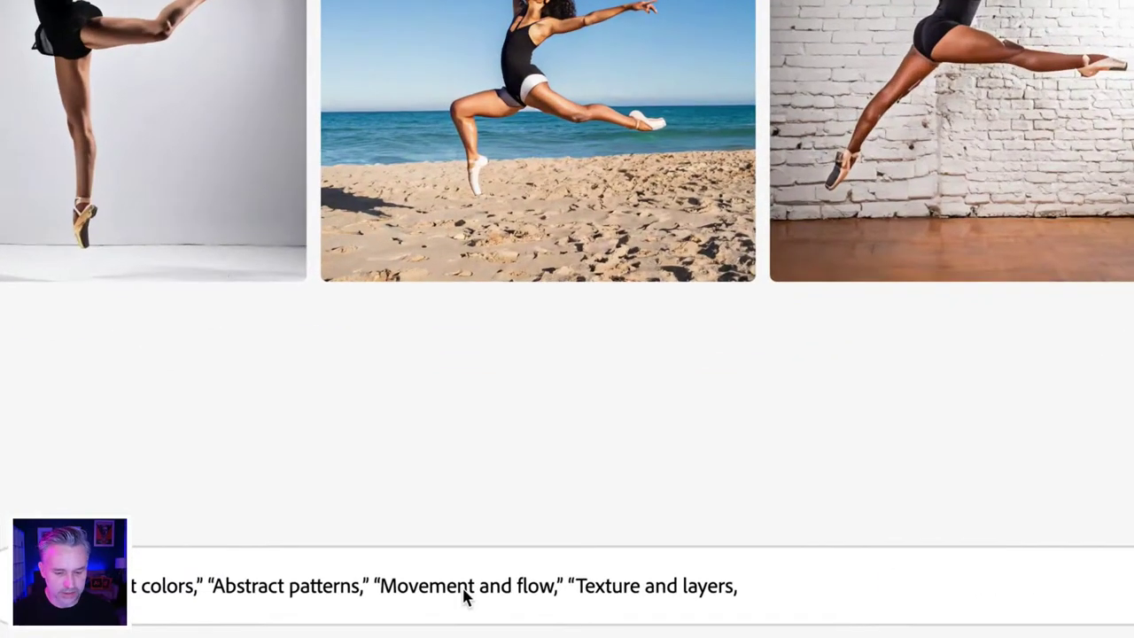
- Strip the quote marks from around each phrase in the prompt
left_click(576, 587)
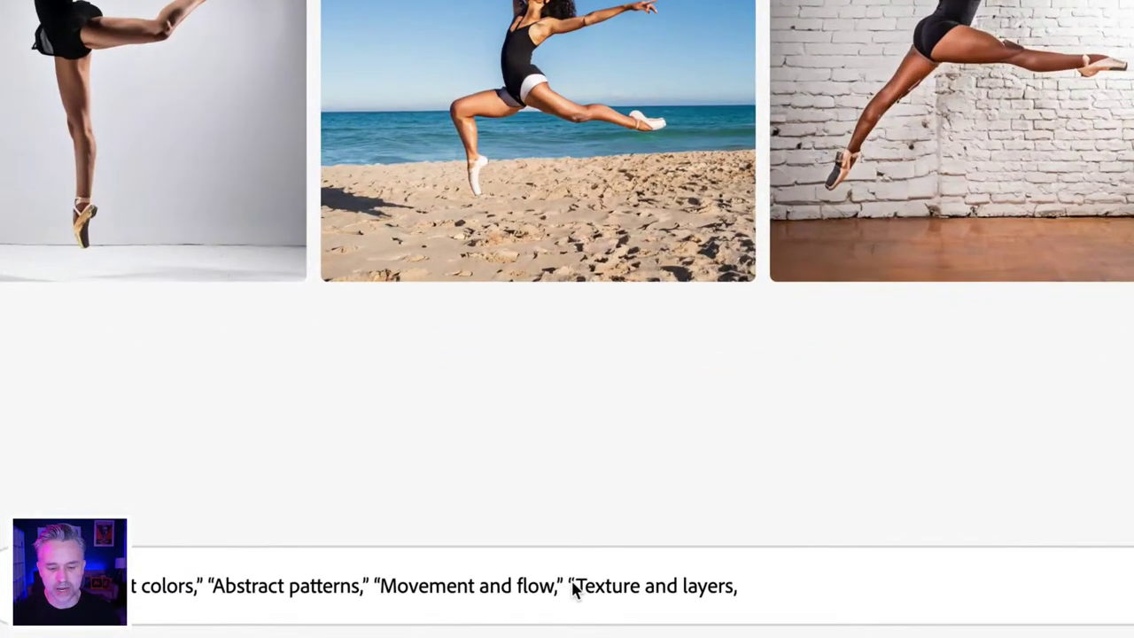
key("BackSpace")
key("BackSpace")
key("BackSpace")
key("BackSpace")
type(",")
left_click(382, 592)
key("BackSpace")
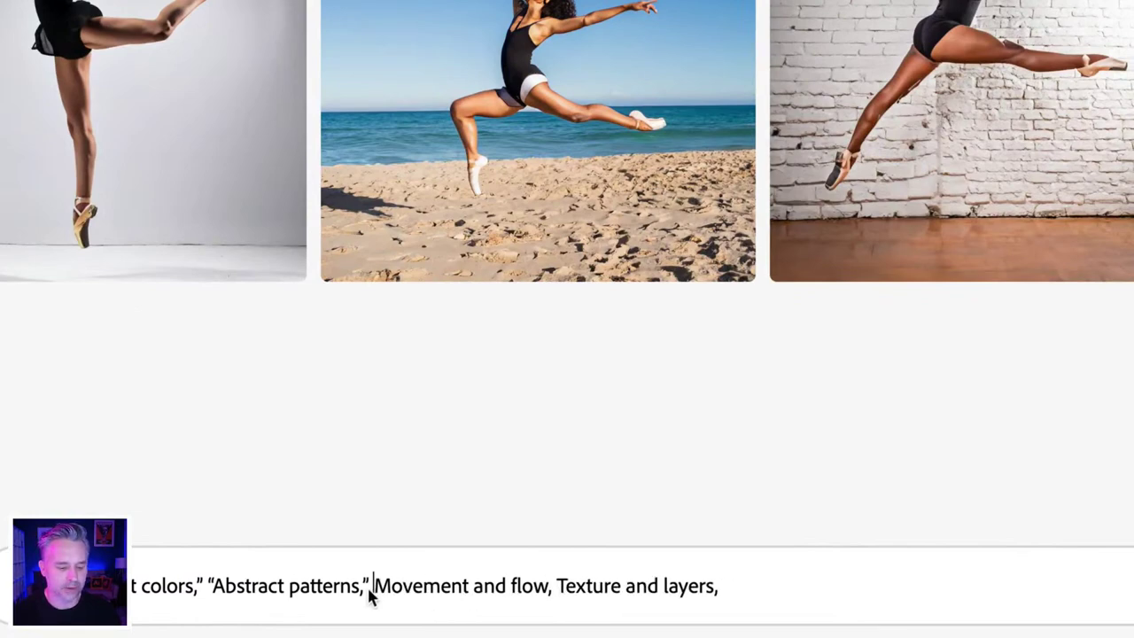
left_click(368, 590)
key("BackSpace")
left_click(214, 591)
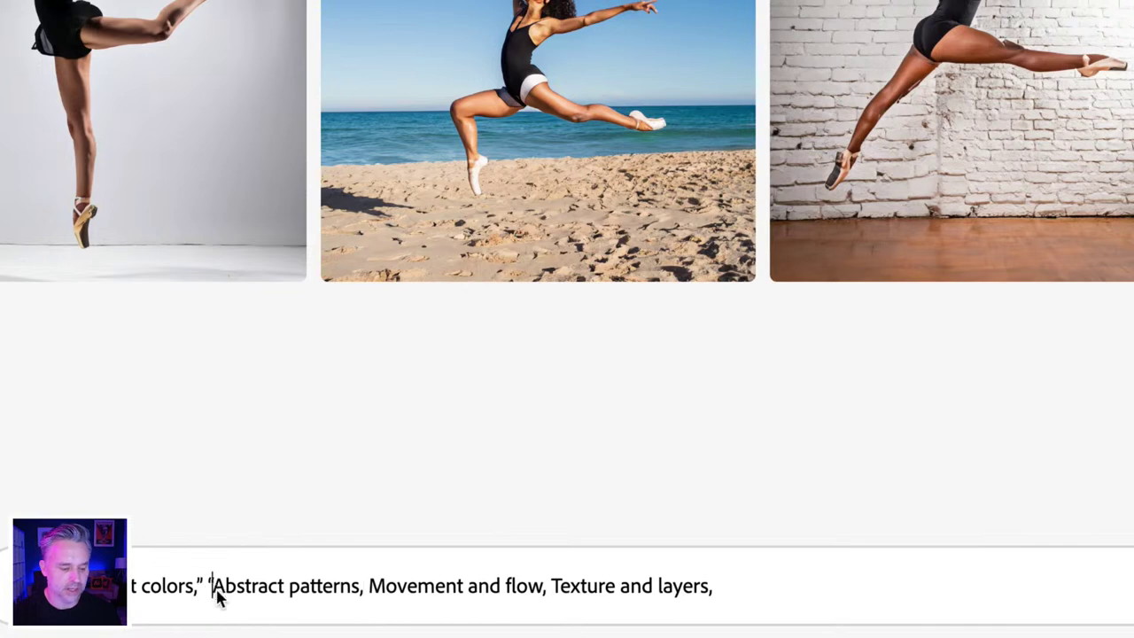
key("BackSpace")
left_click(203, 592)
key("BackSpace")
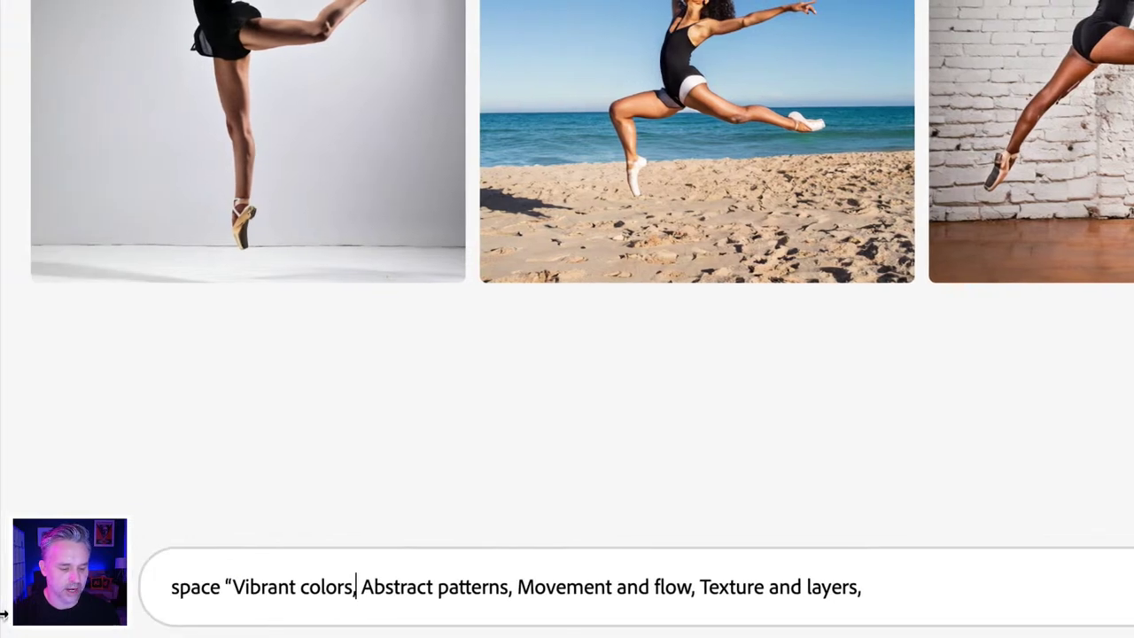
left_click(233, 589)
key("BackSpace")
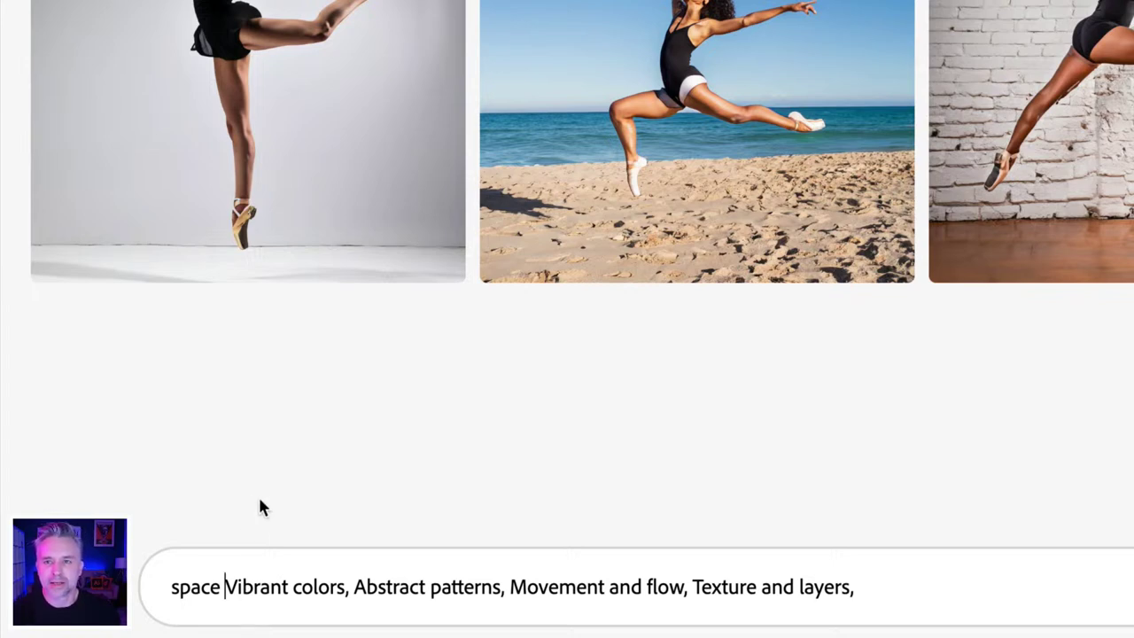
- Delete the stray word 'space' and change 'colors' to 'colored blobs' in the prompt
double_click(203, 585)
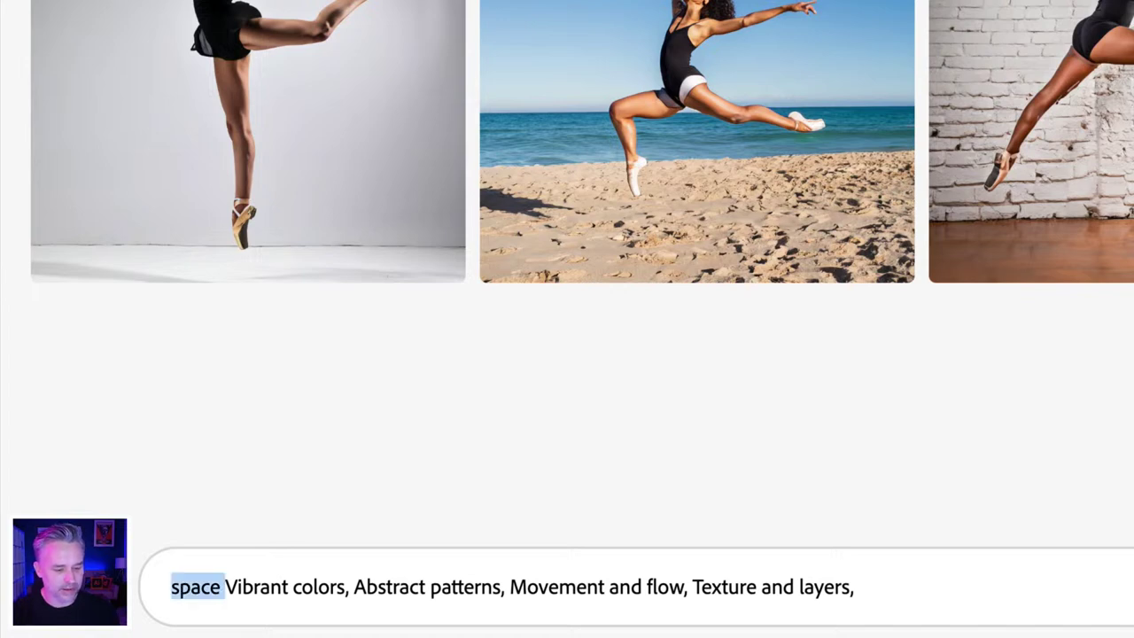
key("BackSpace")
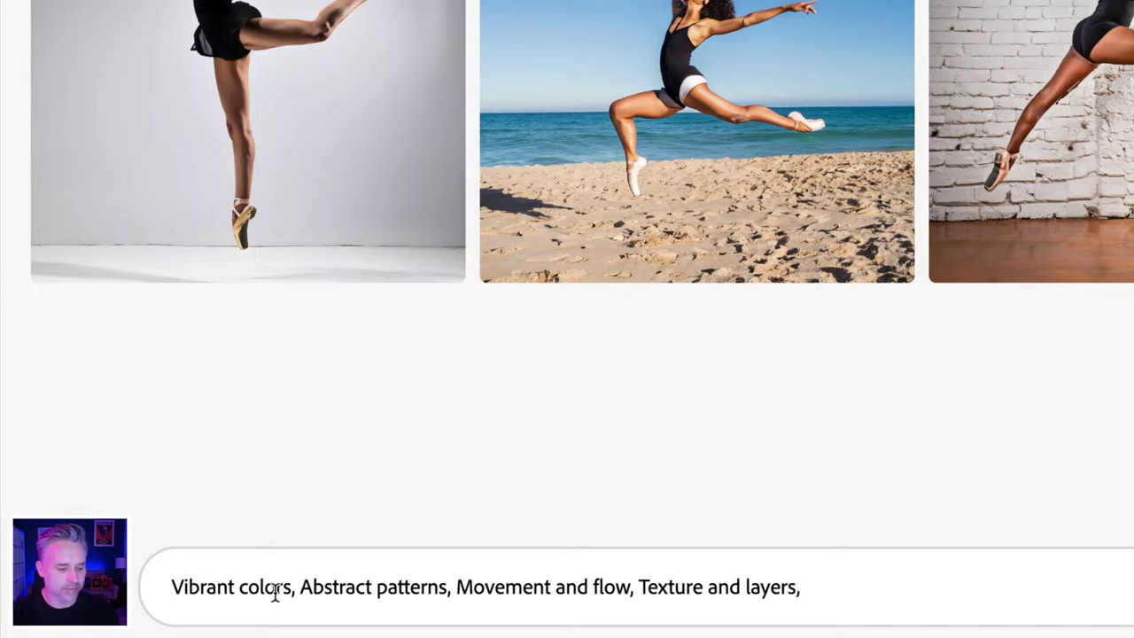
left_click(292, 588)
key("BackSpace")
type("o")
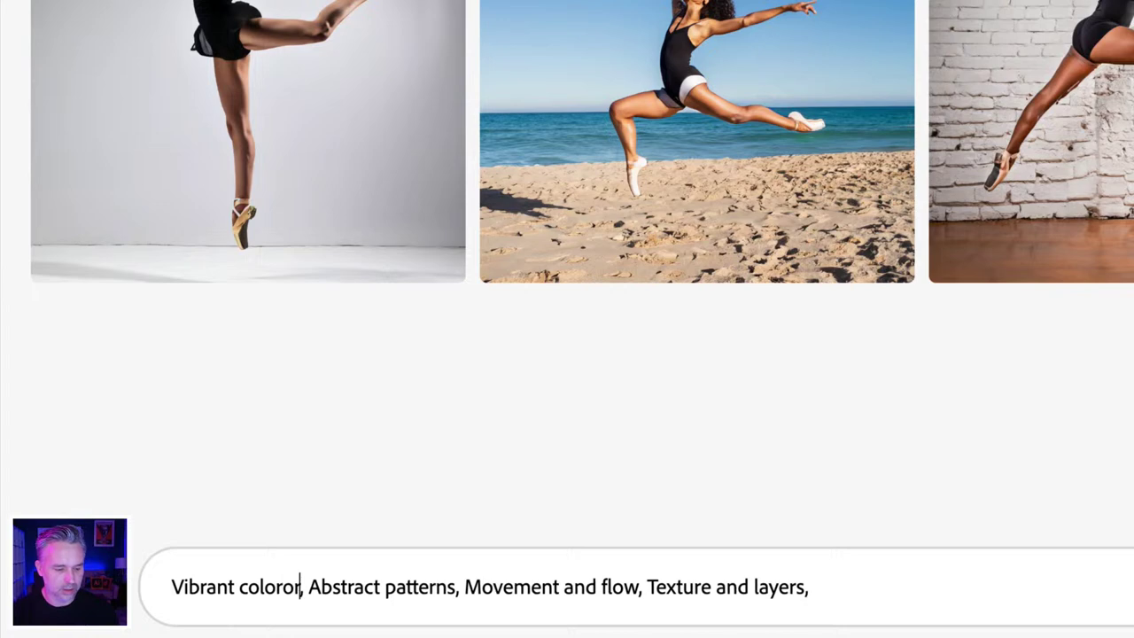
key("BackSpace")
type("ed ")
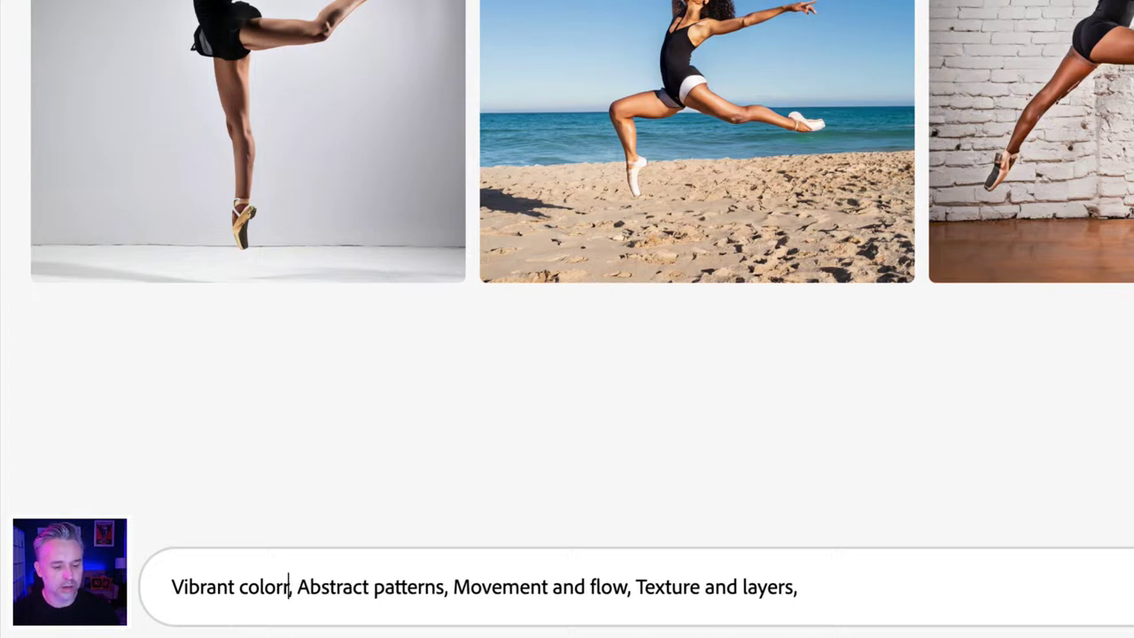
type("blobs")
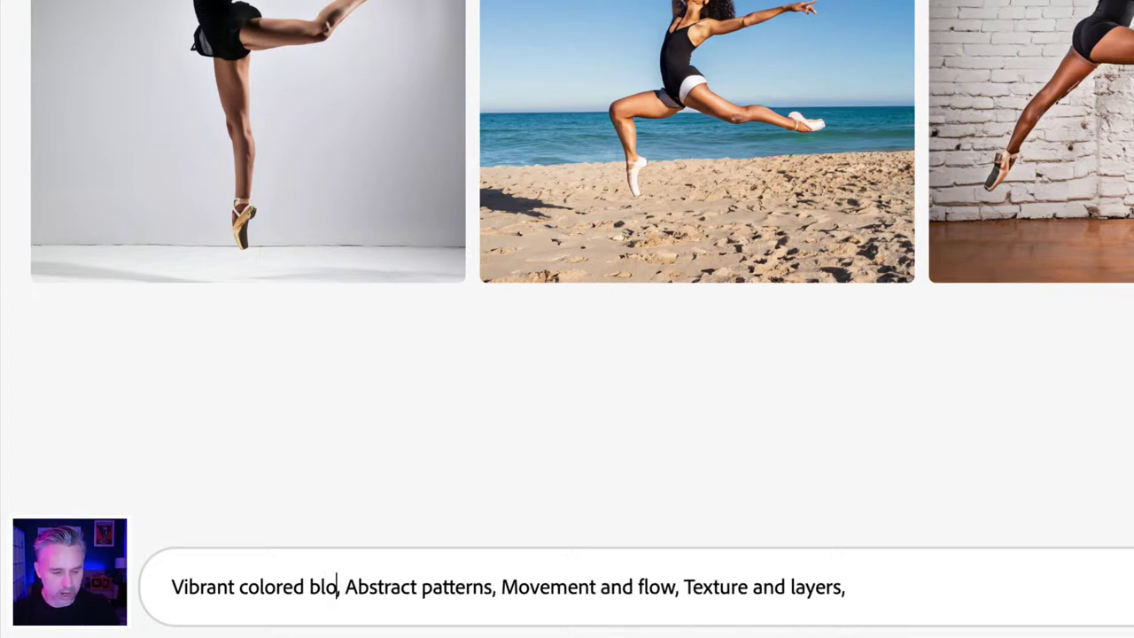
left_click_drag(524, 589, 1007, 590)
left_click(998, 589)
type("m")
key("BackSpace")
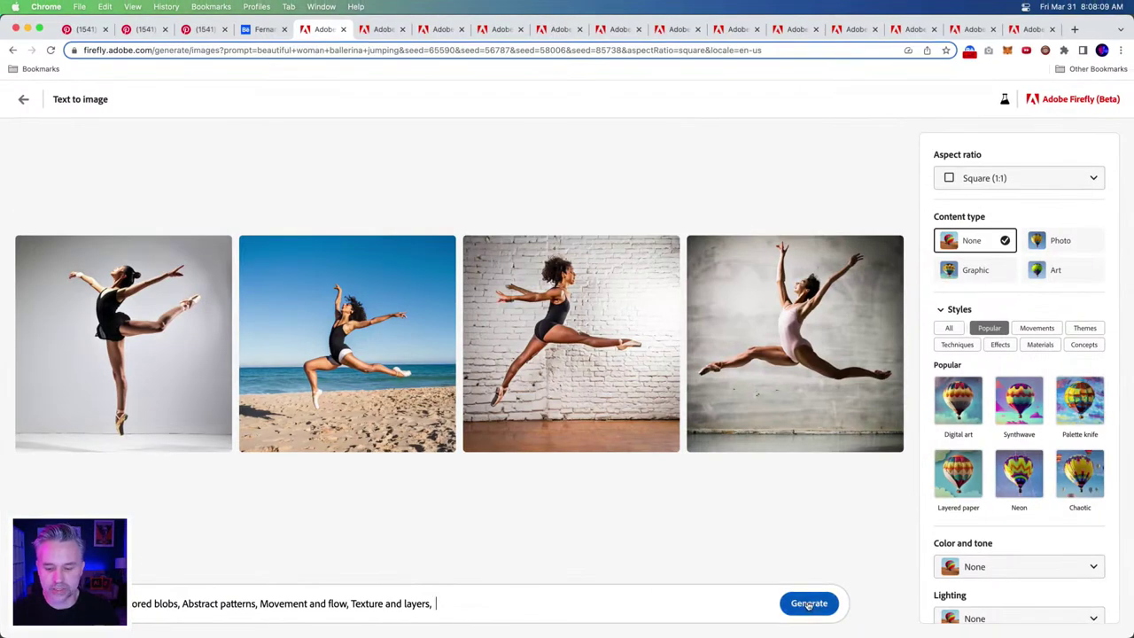
- Generate the colored-blob images with the aspect ratio set to Portrait (3:4), then switch to Discord
left_click(795, 603)
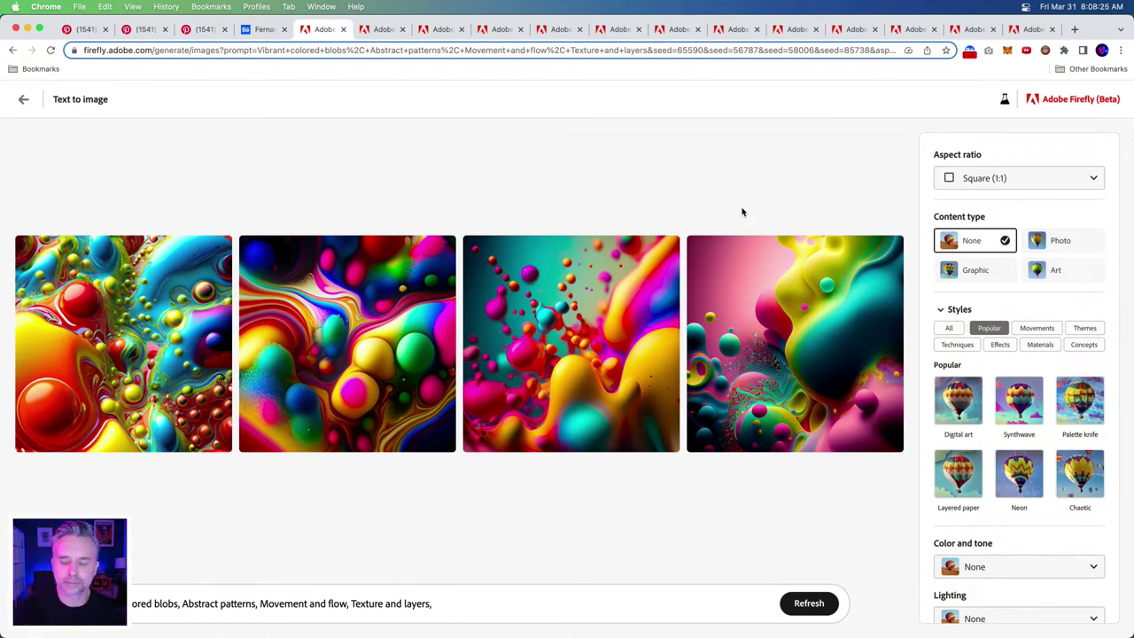
left_click(1017, 177)
left_click(992, 231)
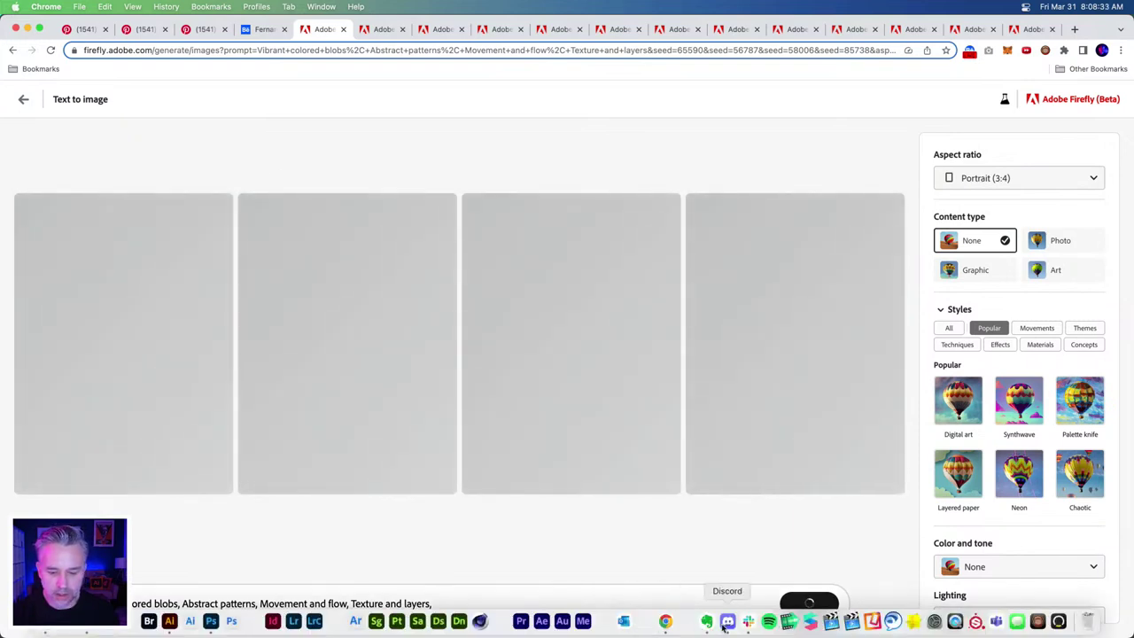
left_click(727, 624)
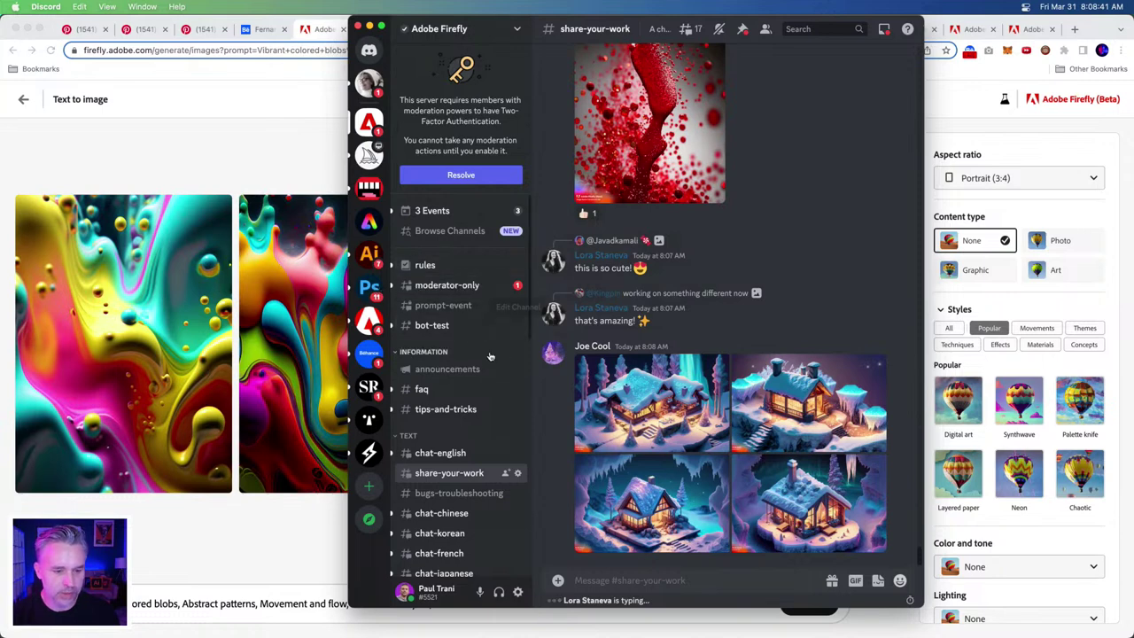
- Browse the Midjourney server's announcements and recent-changes channels
mouse_move(441, 280)
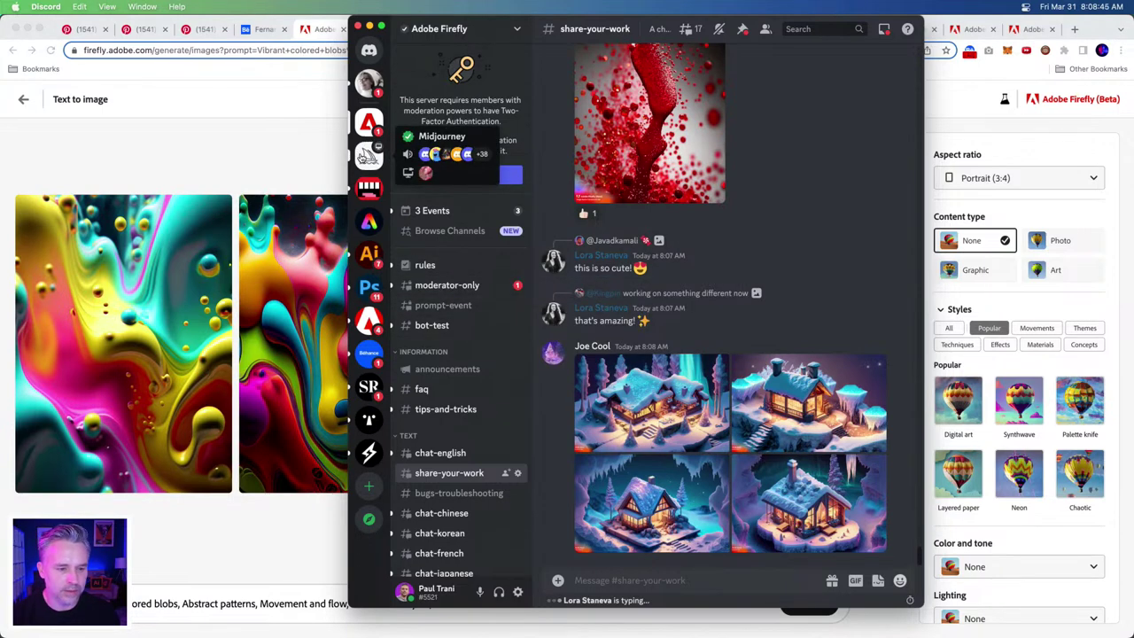
left_click(368, 155)
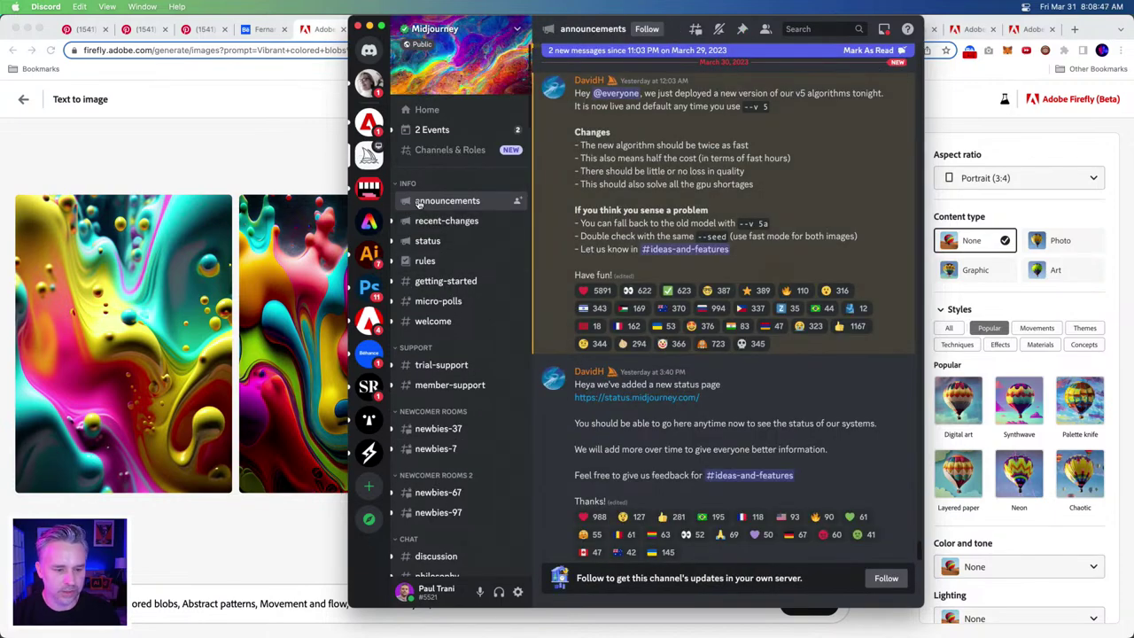
scroll(661, 312, "down", 1)
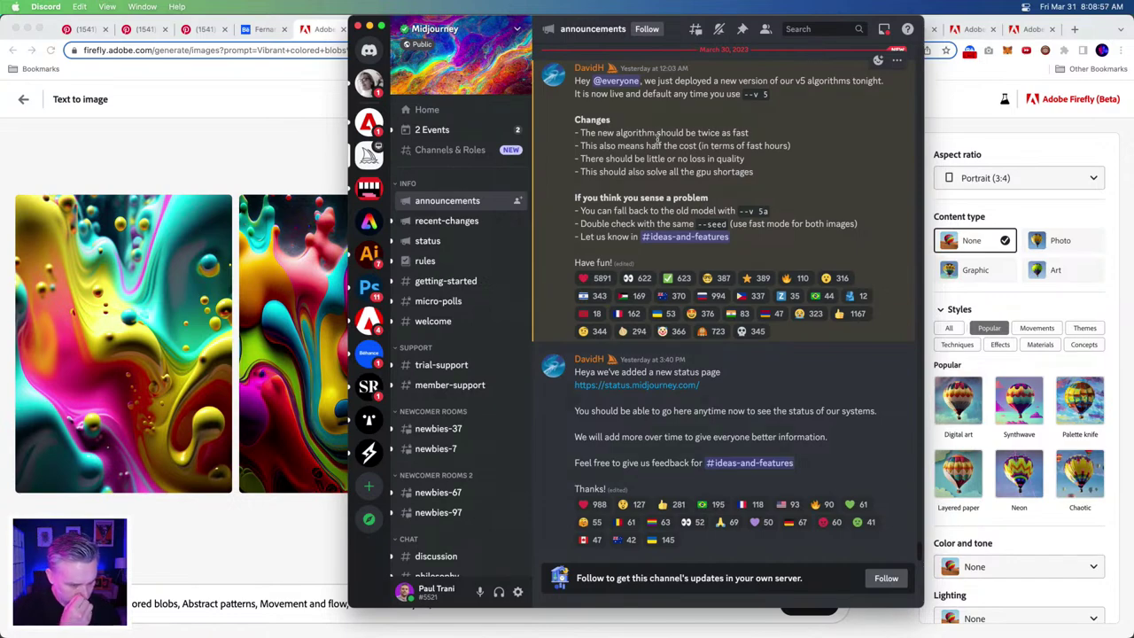
left_click(431, 221)
scroll(675, 410, "down", 10)
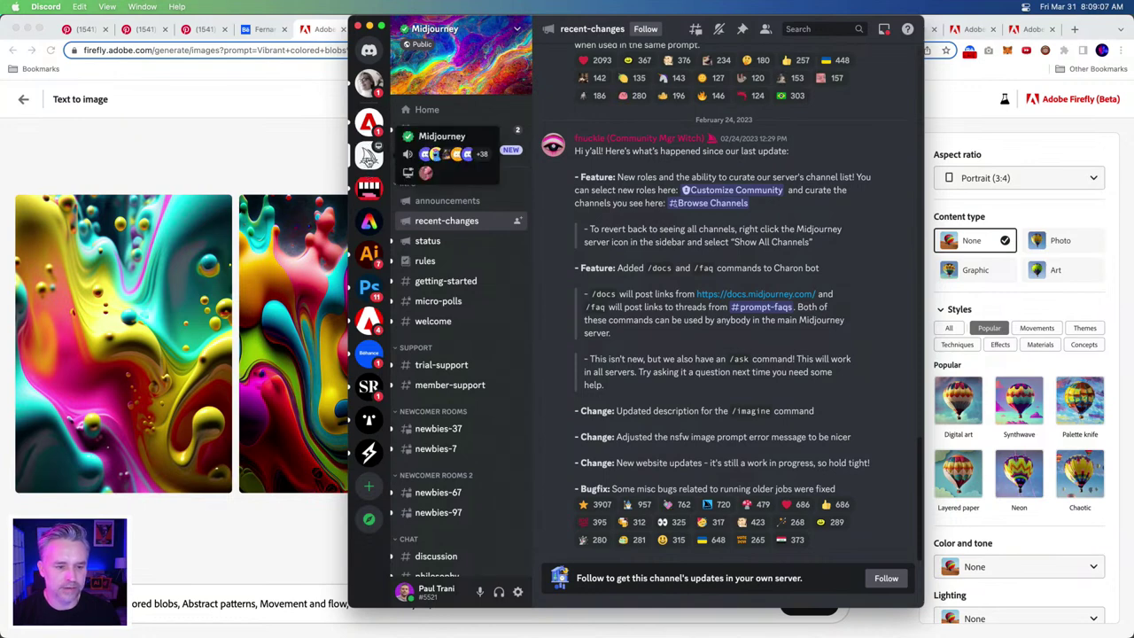
- Read the Adobe Firefly server's chat-english and share-your-work channels, then return to Chrome
left_click(369, 123)
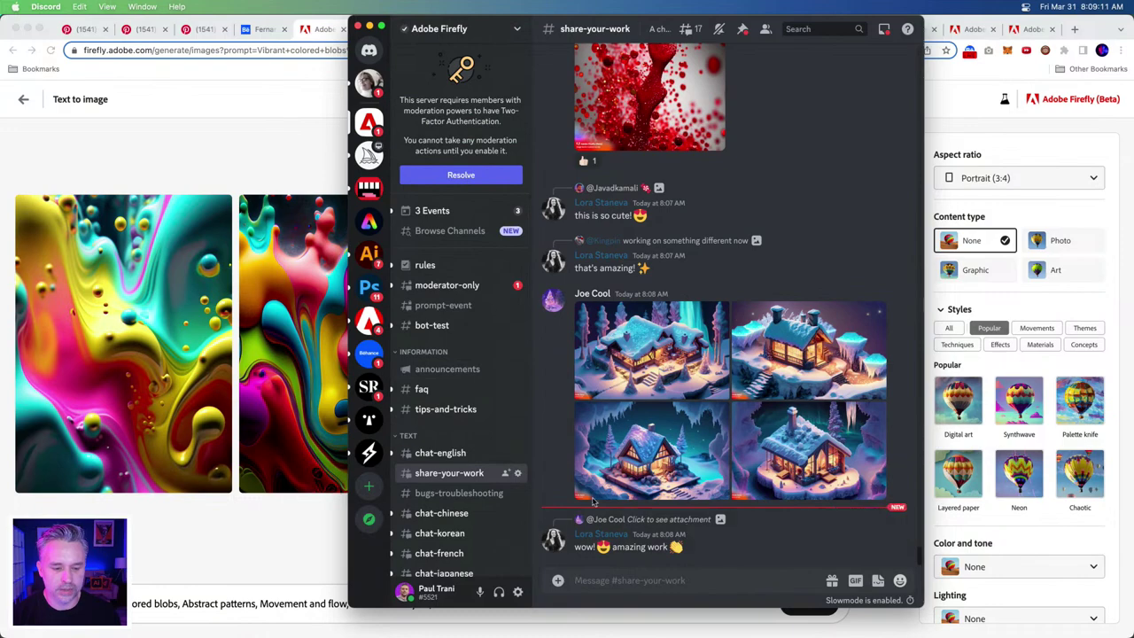
left_click(442, 456)
scroll(726, 399, "down", 5)
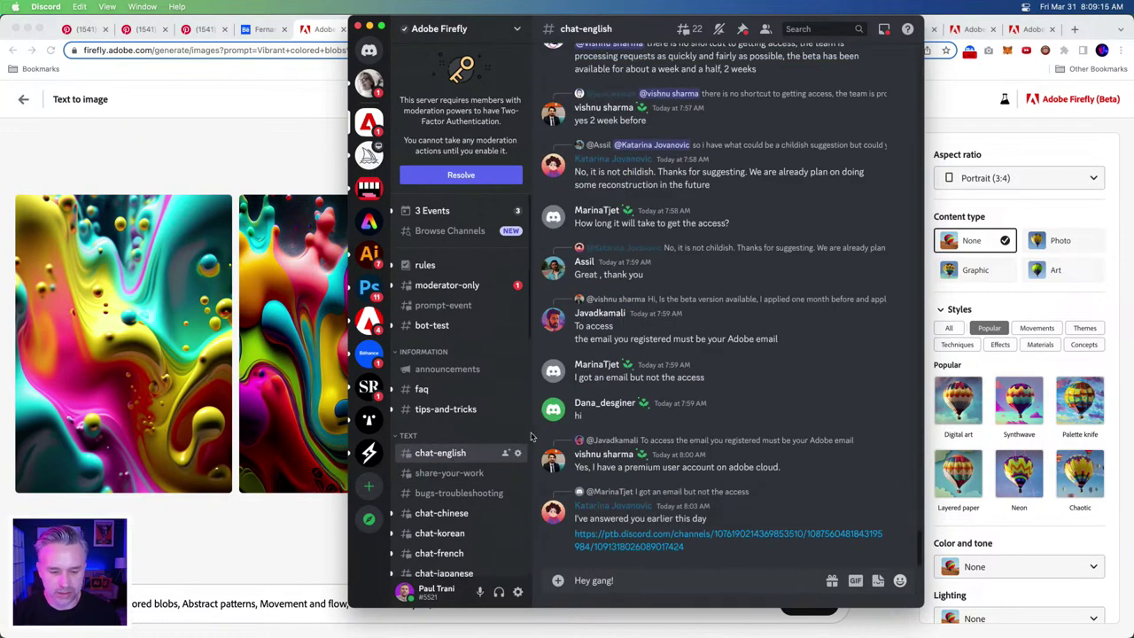
left_click(451, 474)
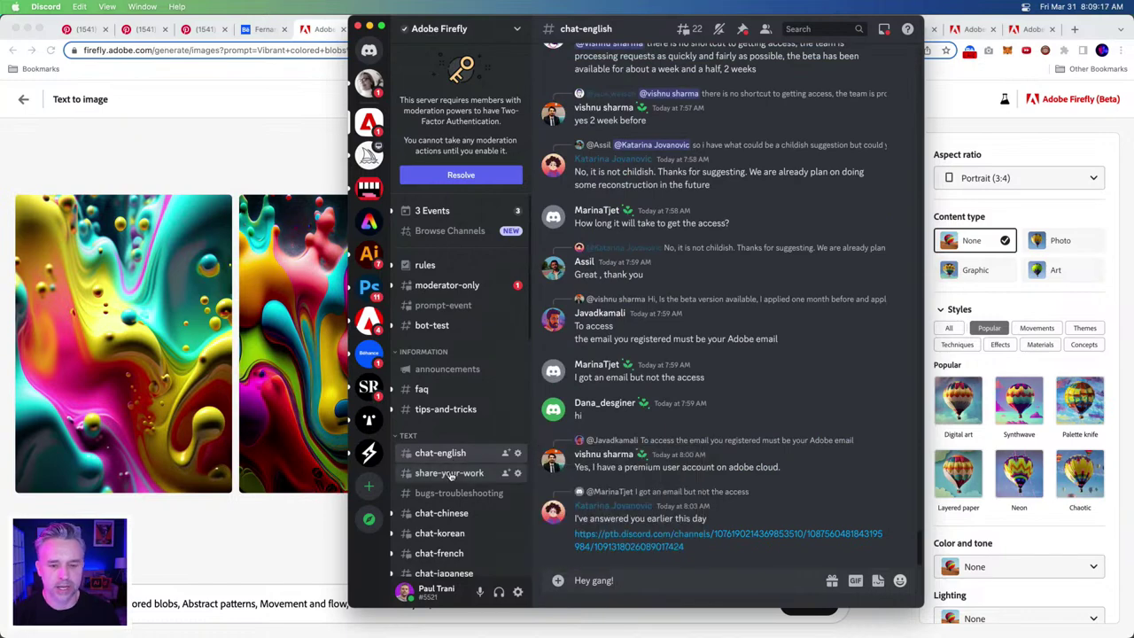
scroll(665, 459, "up", 3)
scroll(638, 317, "up", 1)
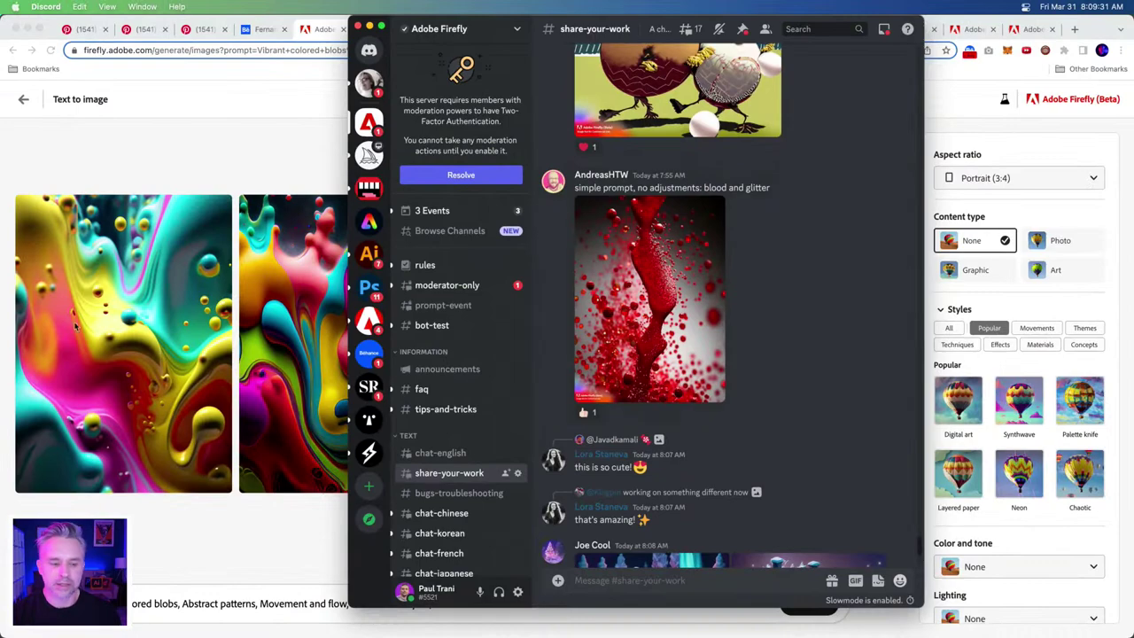
left_click(132, 555)
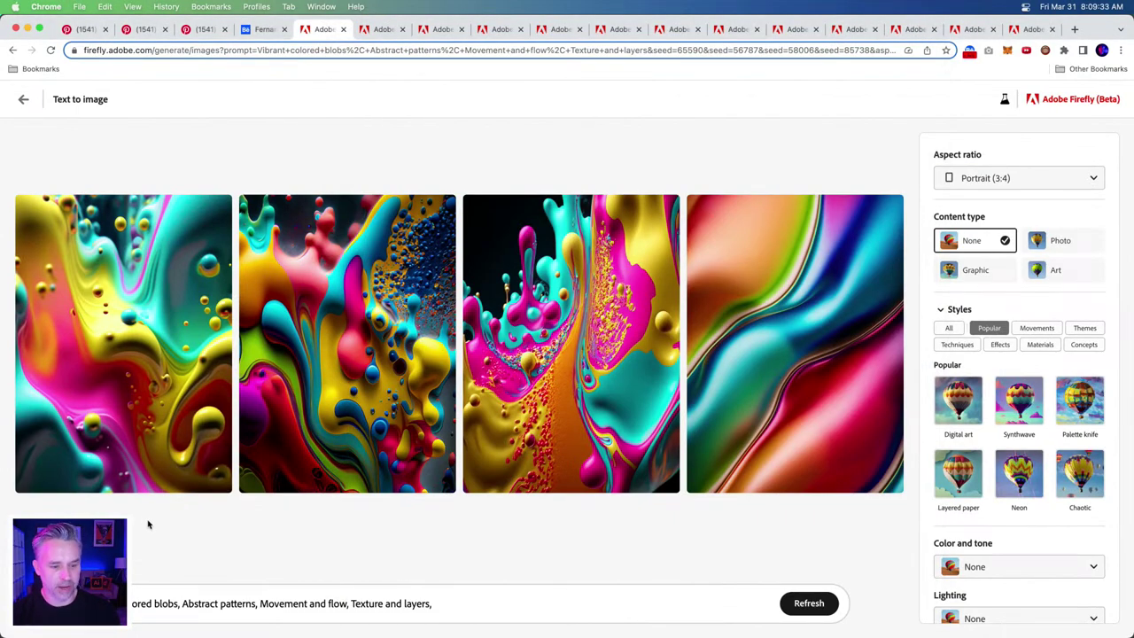
- Download two of the portrait colored-blob images as JPGs with Content Credentials
mouse_move(433, 235)
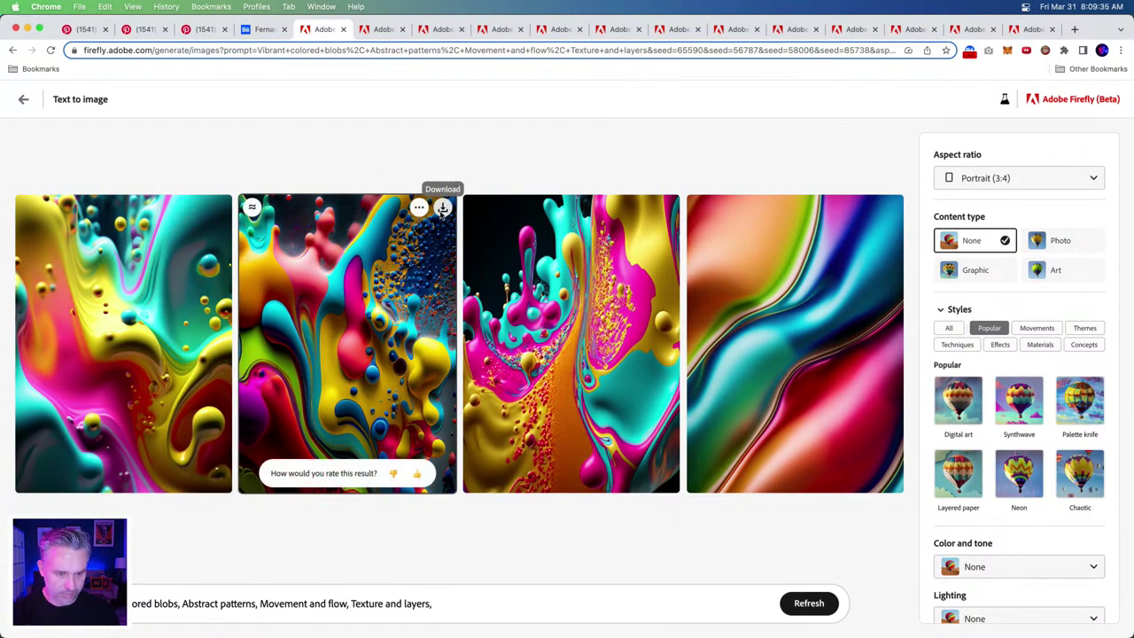
left_click(442, 208)
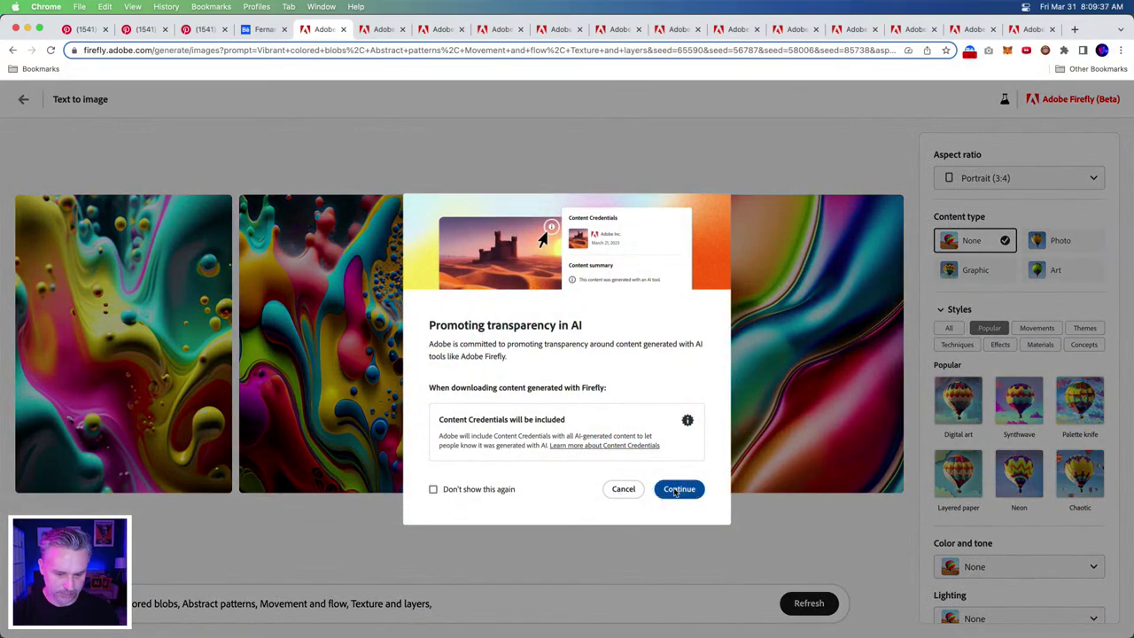
left_click(675, 486)
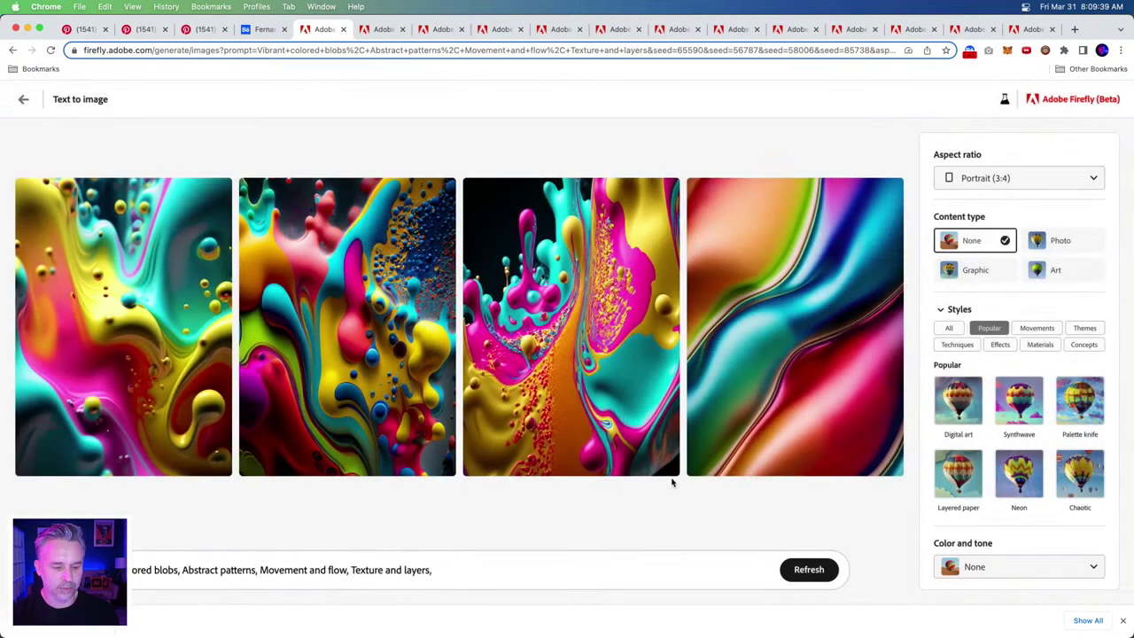
mouse_move(666, 191)
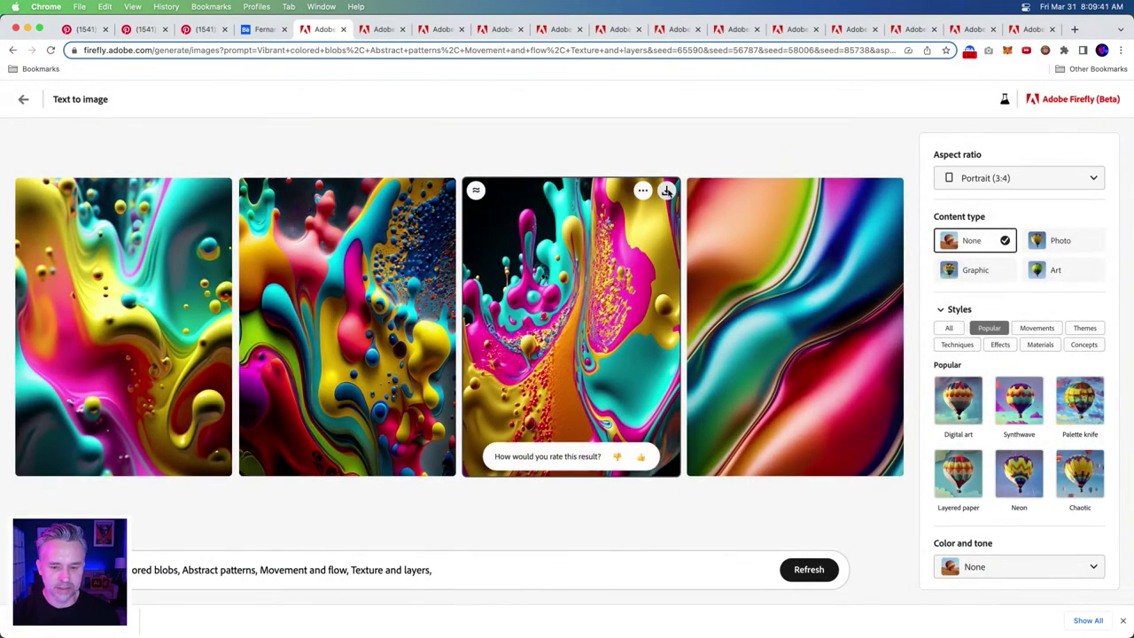
left_click(221, 194)
left_click(674, 473)
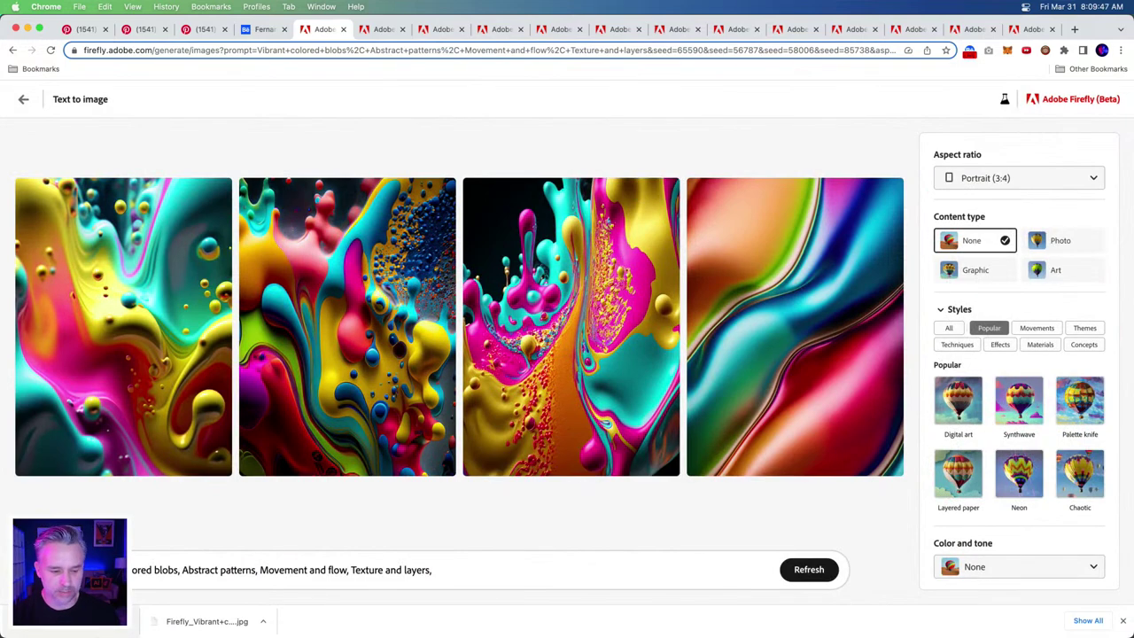
- Edit the prompt to 'Vibrant colored small blobs, … Texture and layers, black background'
mouse_move(97, 634)
left_click(231, 620)
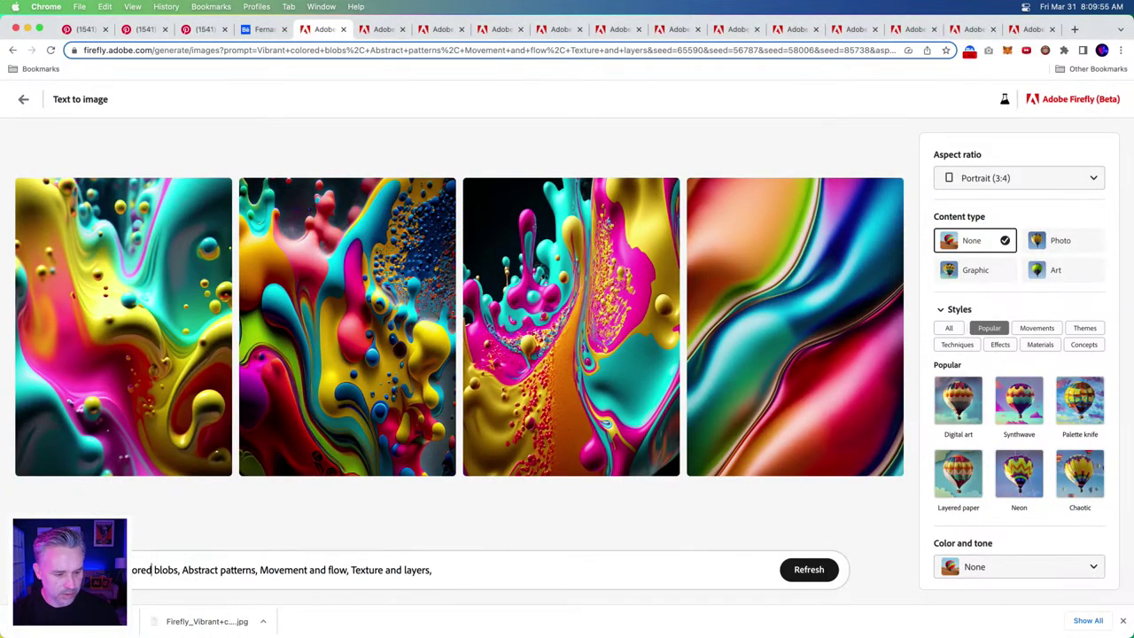
type("small")
left_click(510, 571)
type("black background")
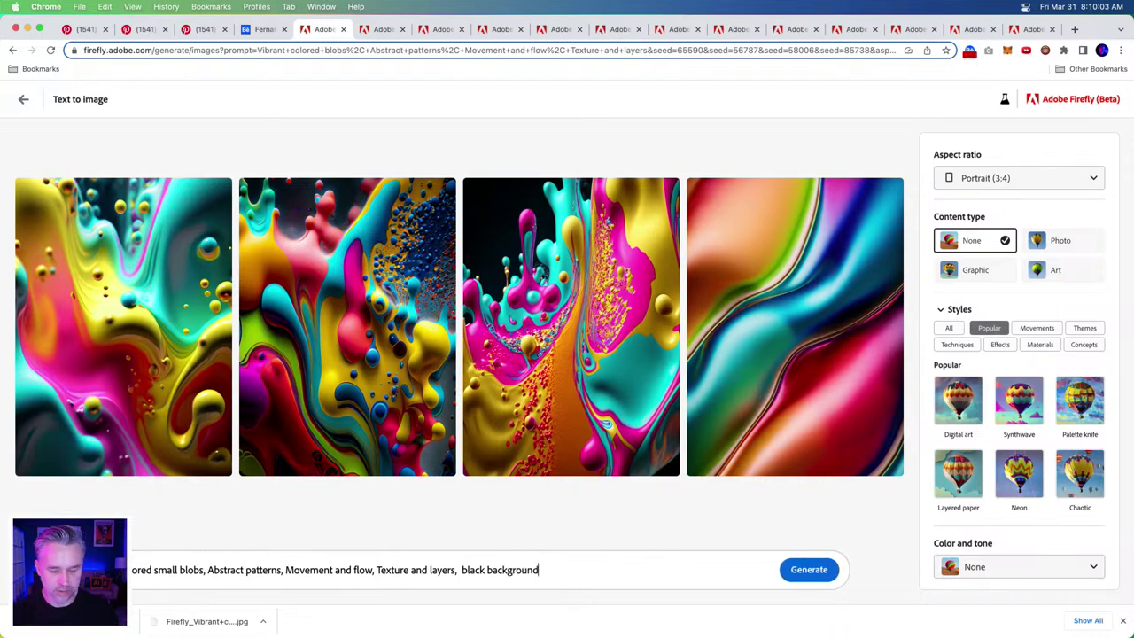
- Regenerate the blob artwork with Wide angle composition and 'black background' appended to the prompt
scroll(1063, 514, "down", 3)
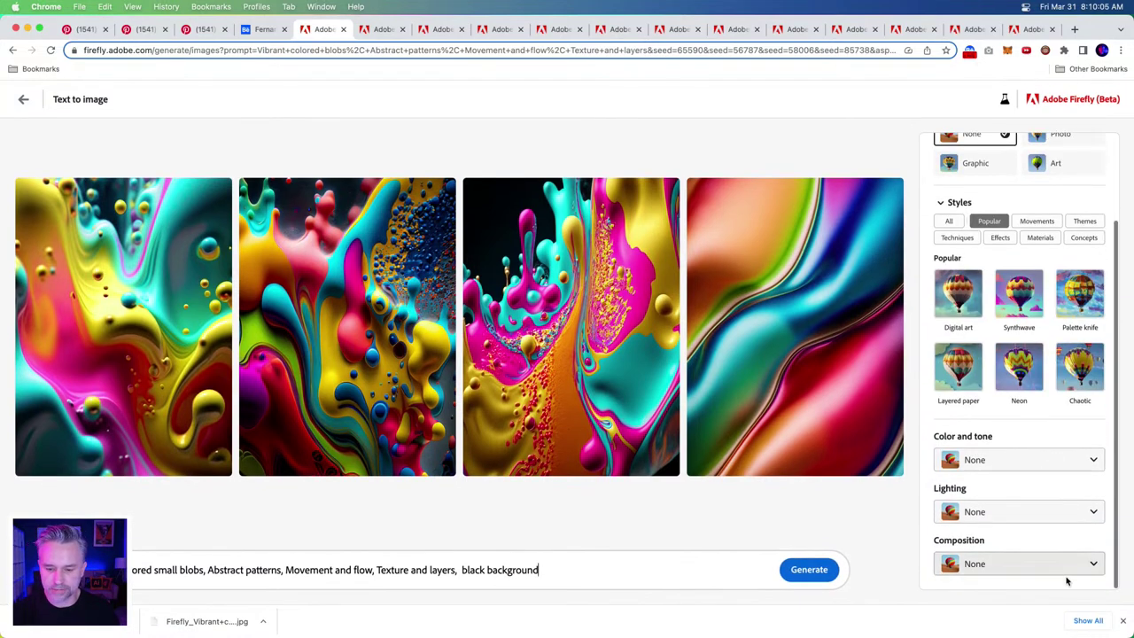
left_click(1058, 565)
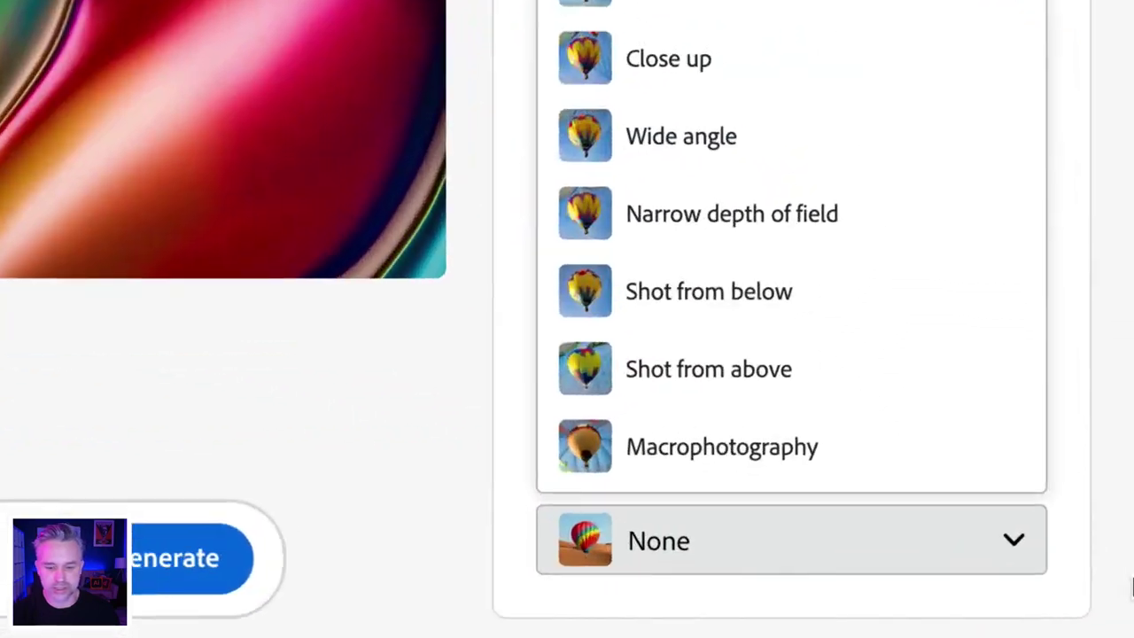
left_click(680, 132)
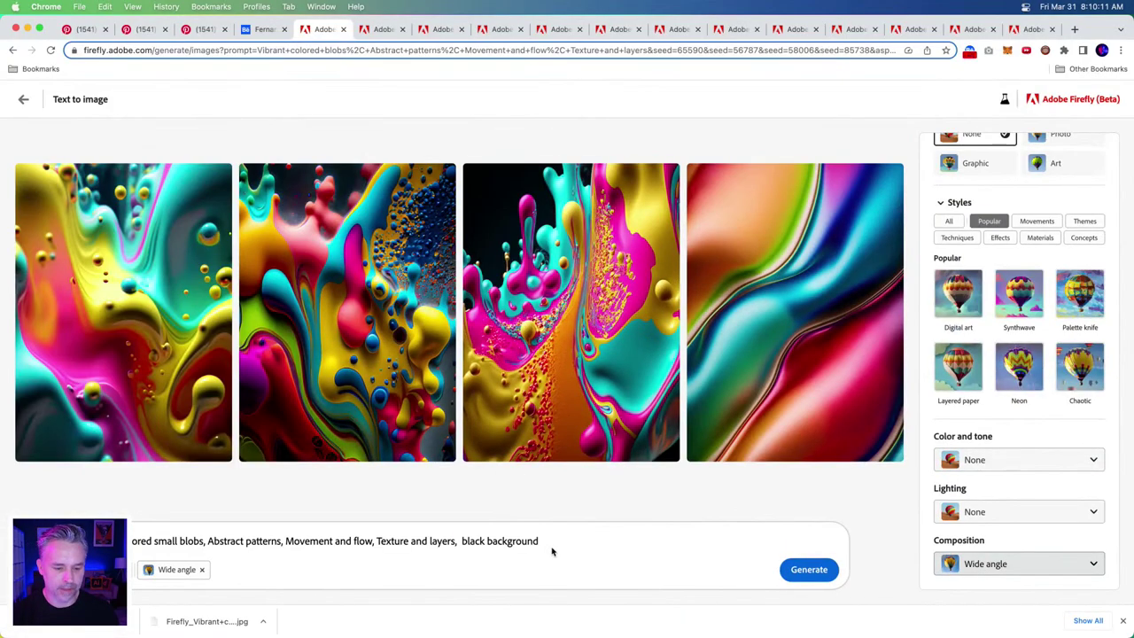
left_click(555, 543)
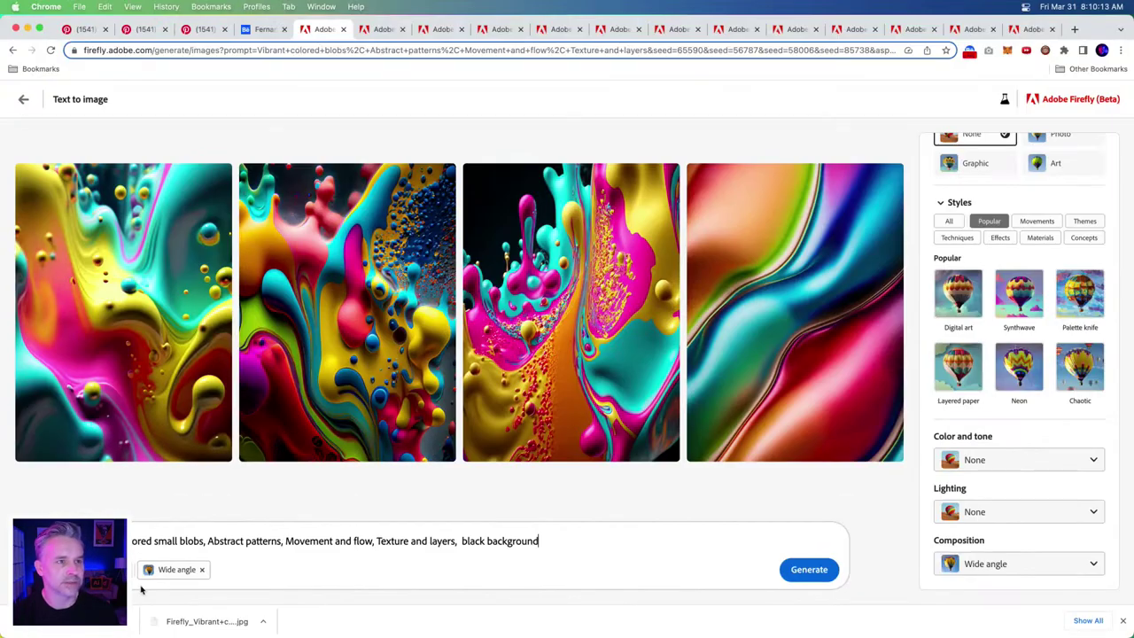
left_click(817, 571)
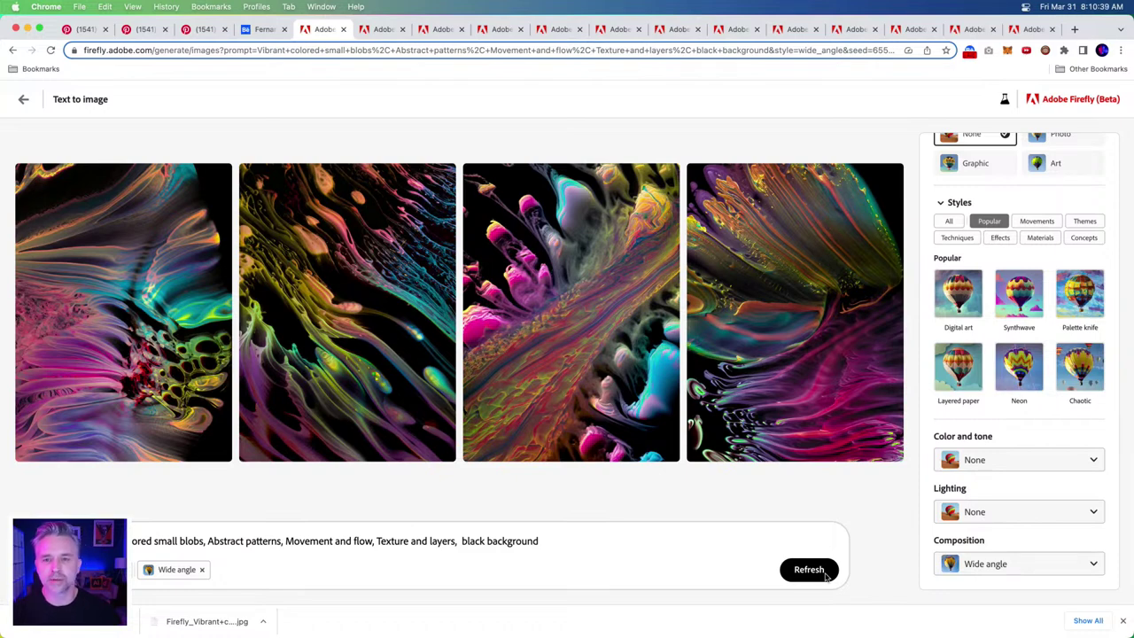
left_click(808, 571)
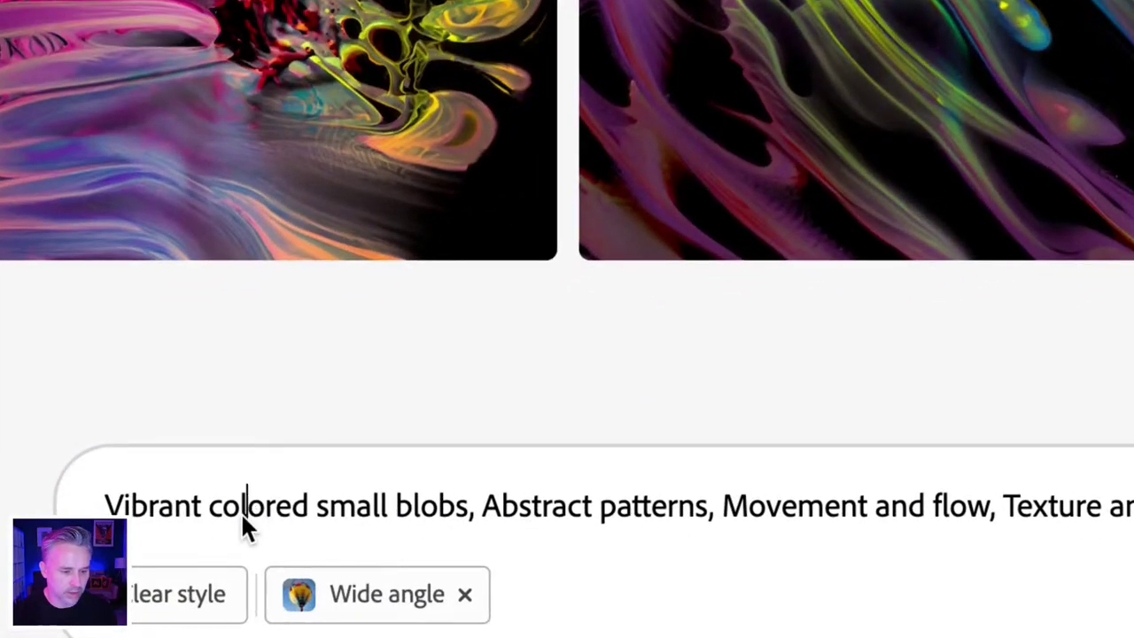
- Briefly change 'colored' to 'coloured' in the prompt, then restore the original spelling
key("Right")
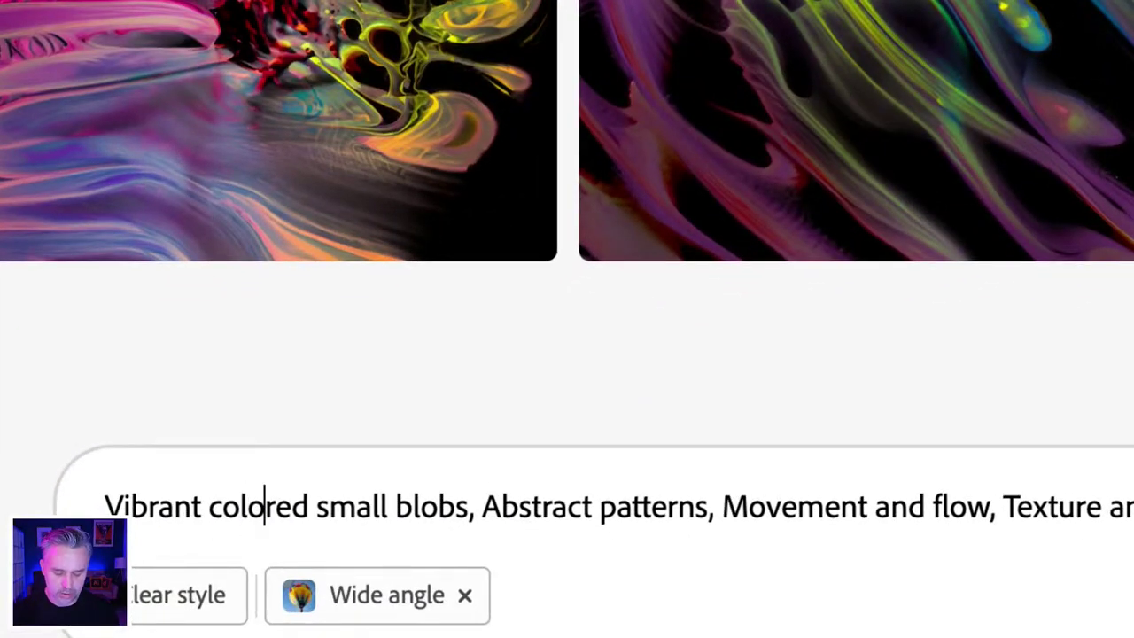
type("u")
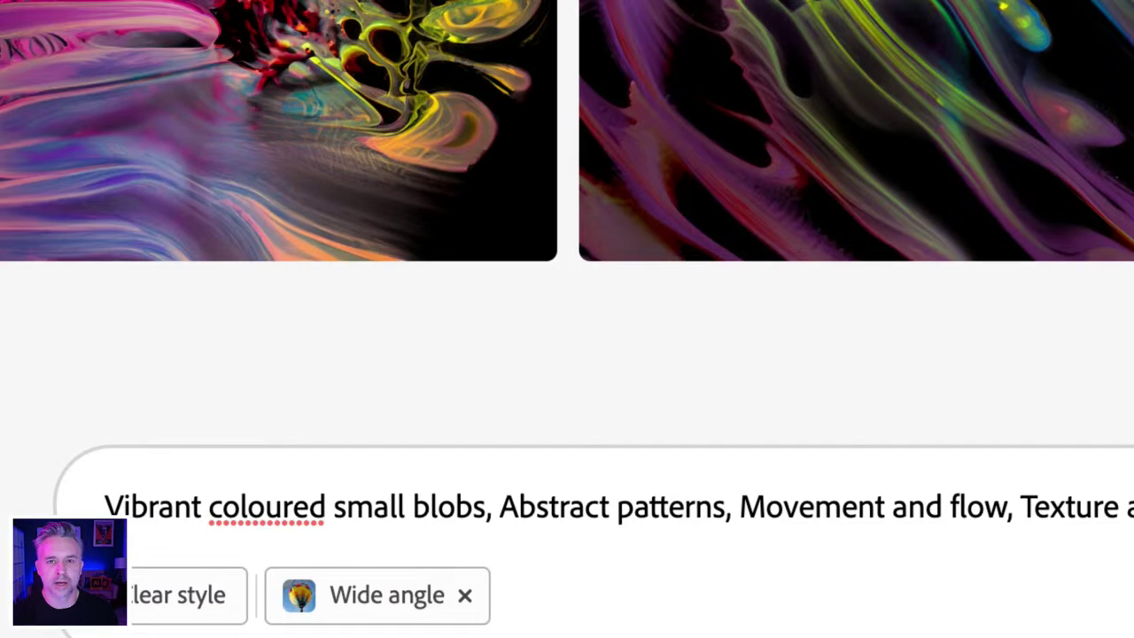
key("BackSpace")
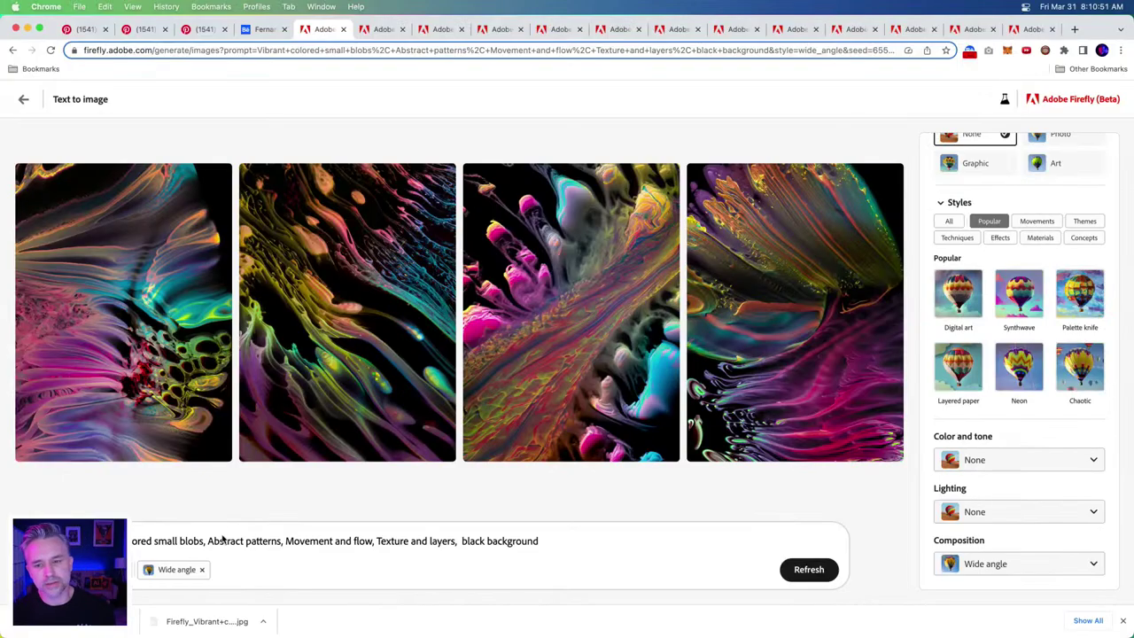
- Open the Adobe Stock homepage at stock.adobe.com in a new browser tab
left_click(1073, 29)
type("stoc")
key("Return")
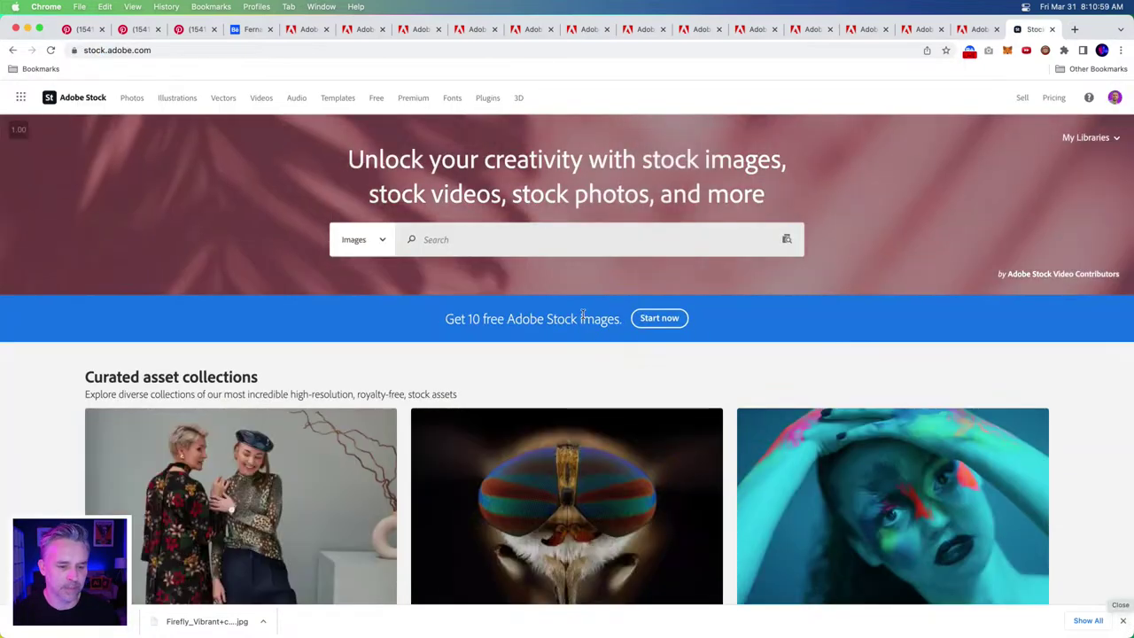
- Search Adobe Stock for 'beautiful ballerina jumping', replacing the pasted phrase list
left_click(451, 241)
type("baller")
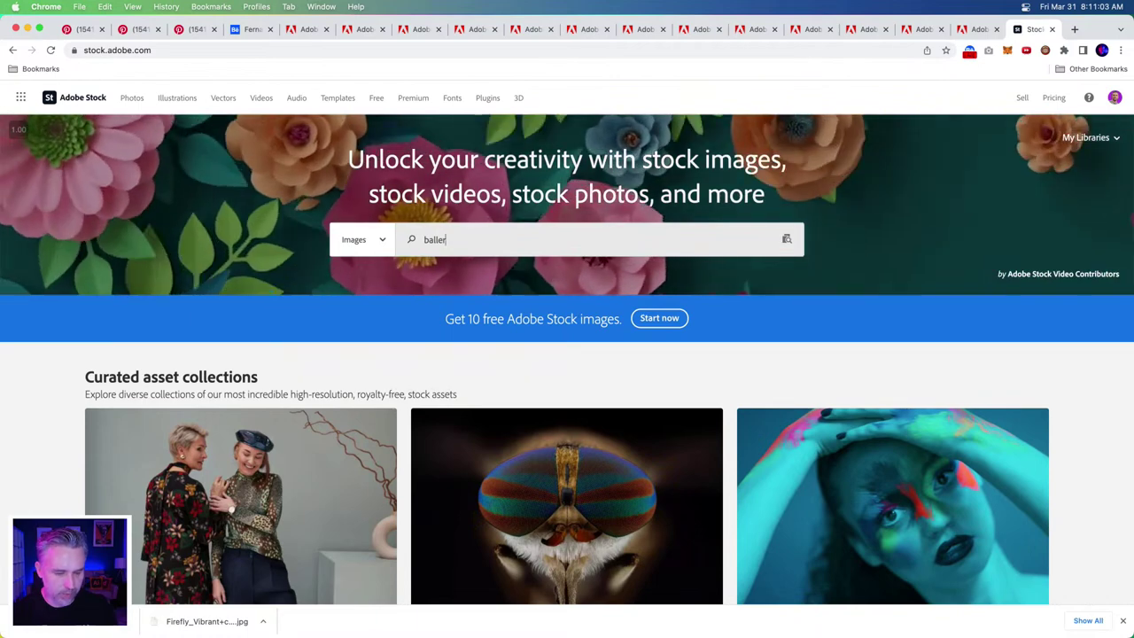
key("super+v")
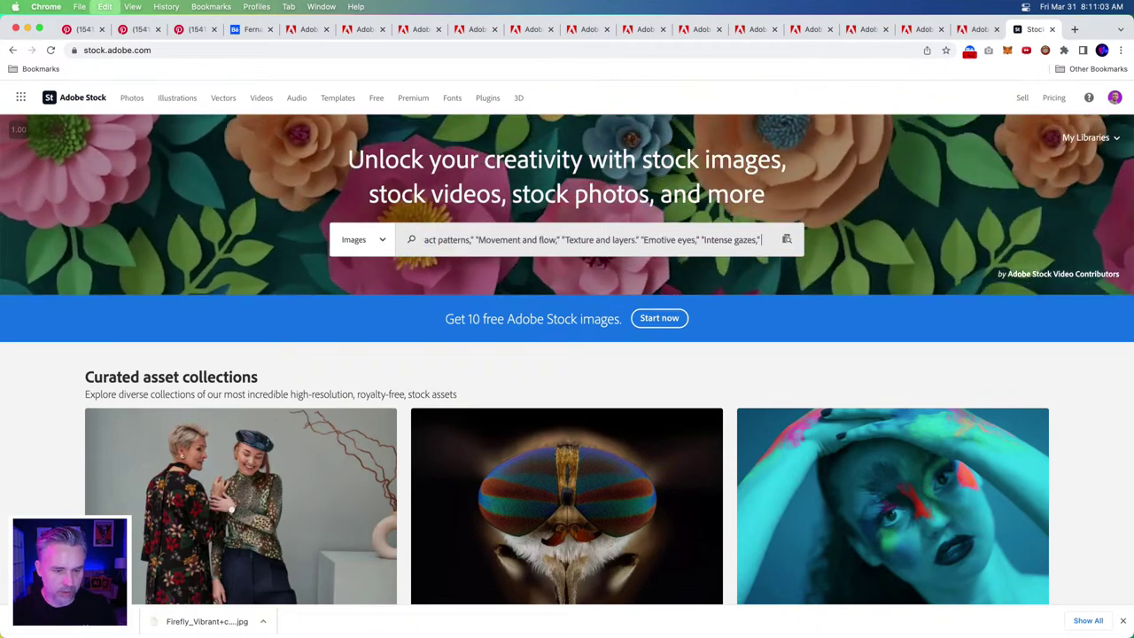
key("super+a")
type("beau")
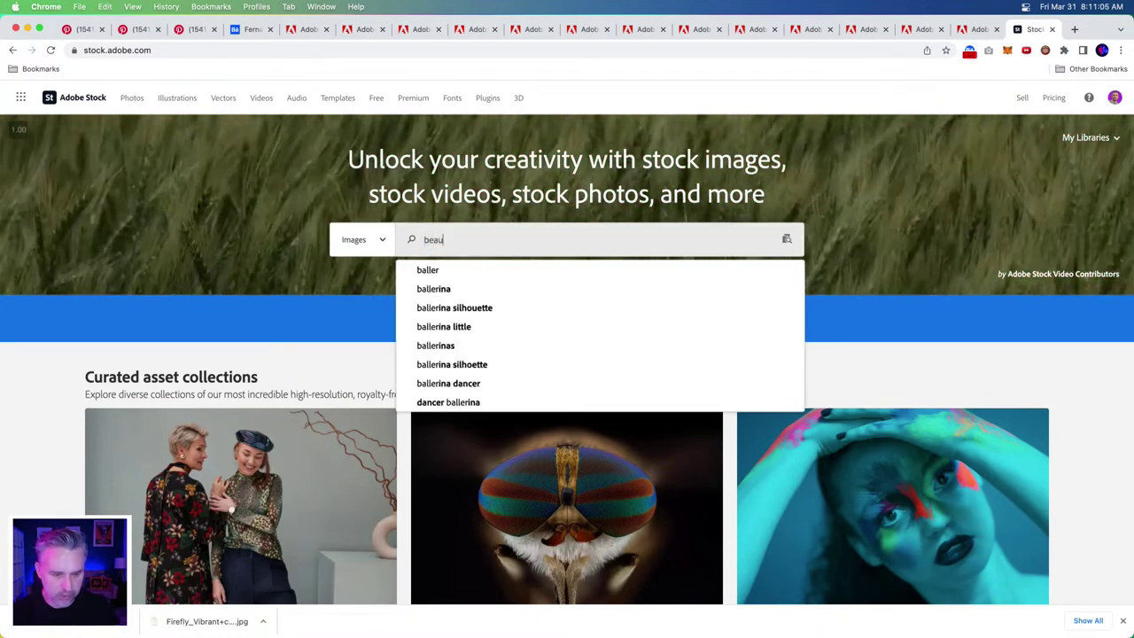
type("tiful baller")
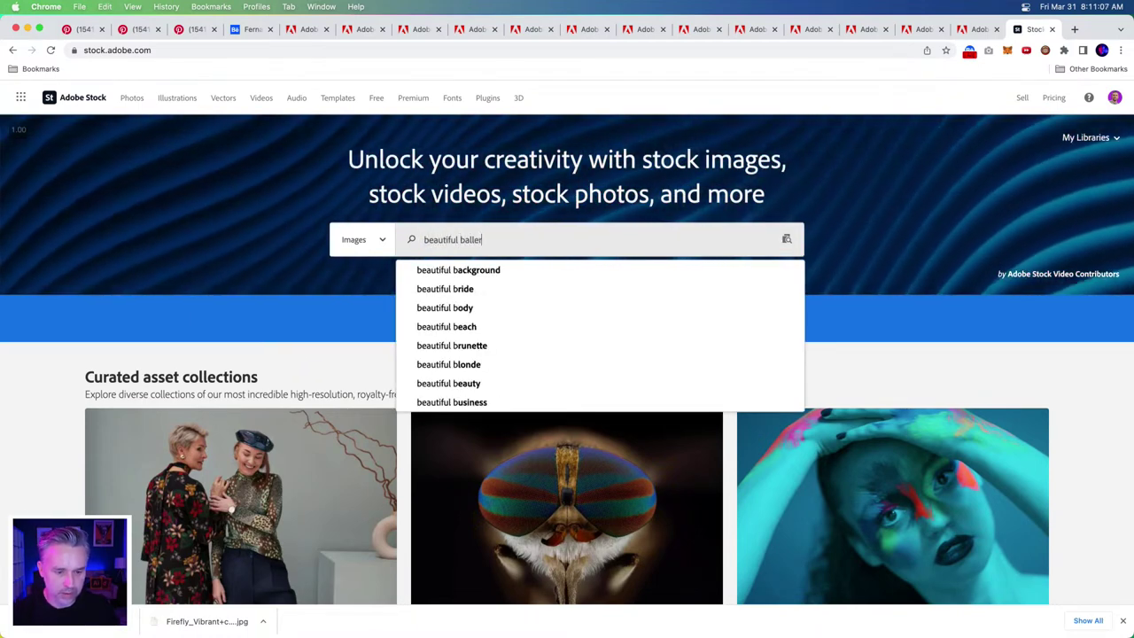
type("ina jumping")
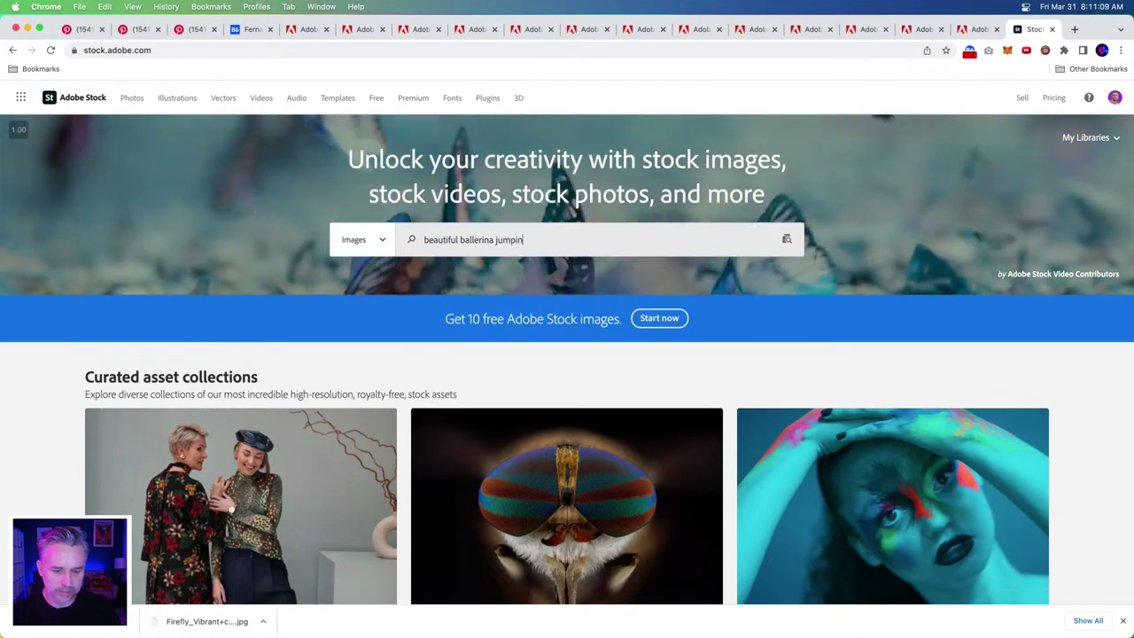
key("Return")
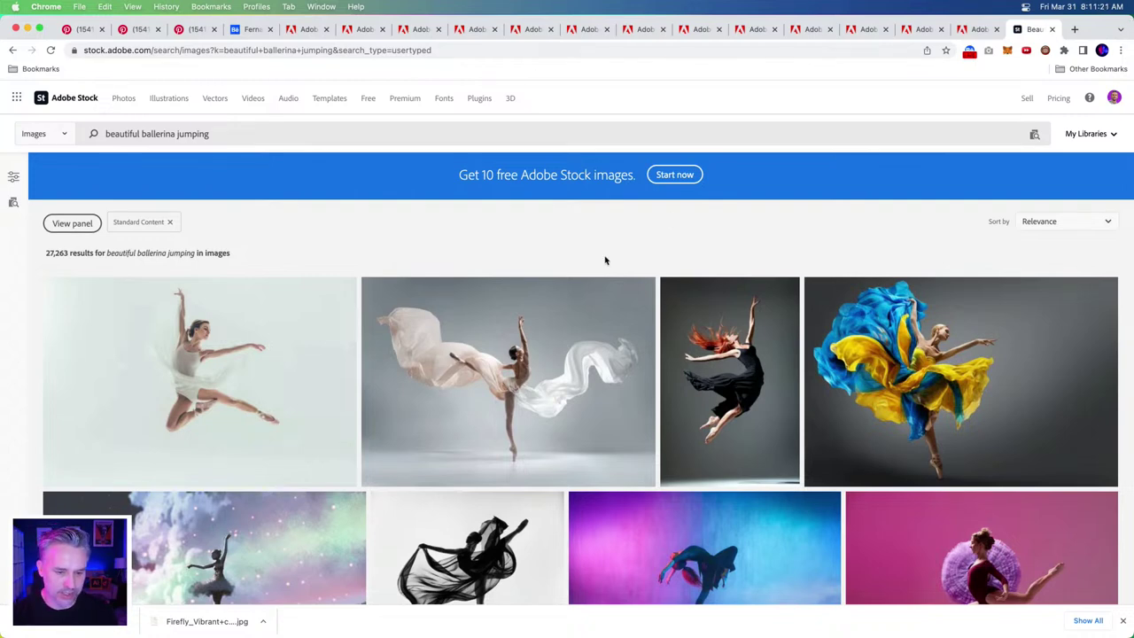
- Browse the ballerina results and view the dancer-in-beige photo's details and full keyword list
scroll(605, 260, "down", 2)
scroll(460, 273, "down", 2)
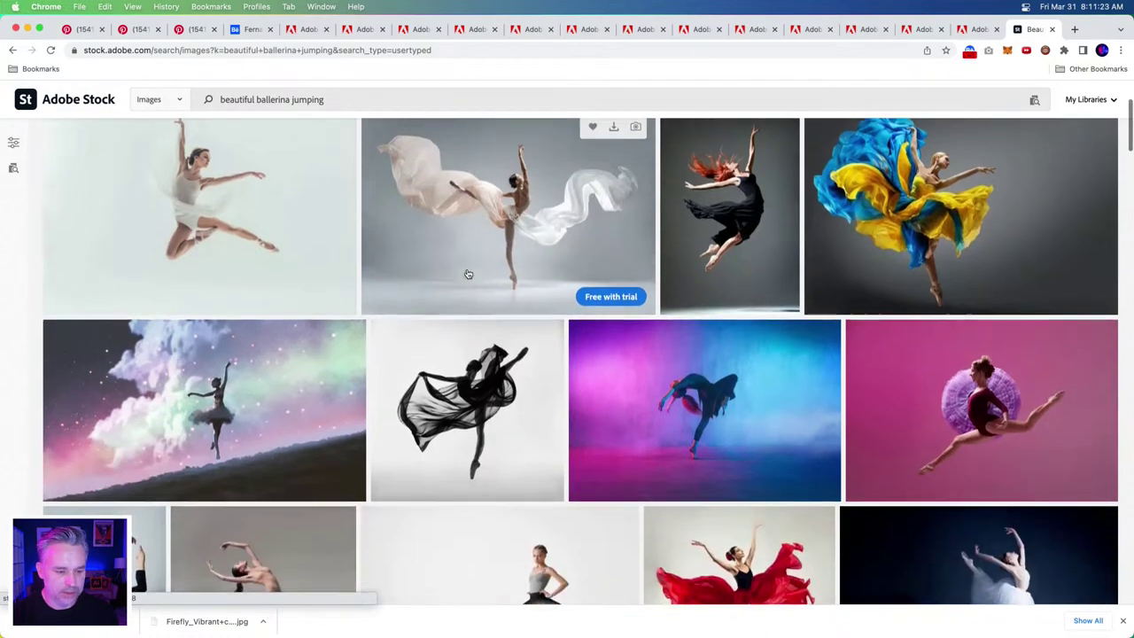
scroll(466, 273, "up", 4)
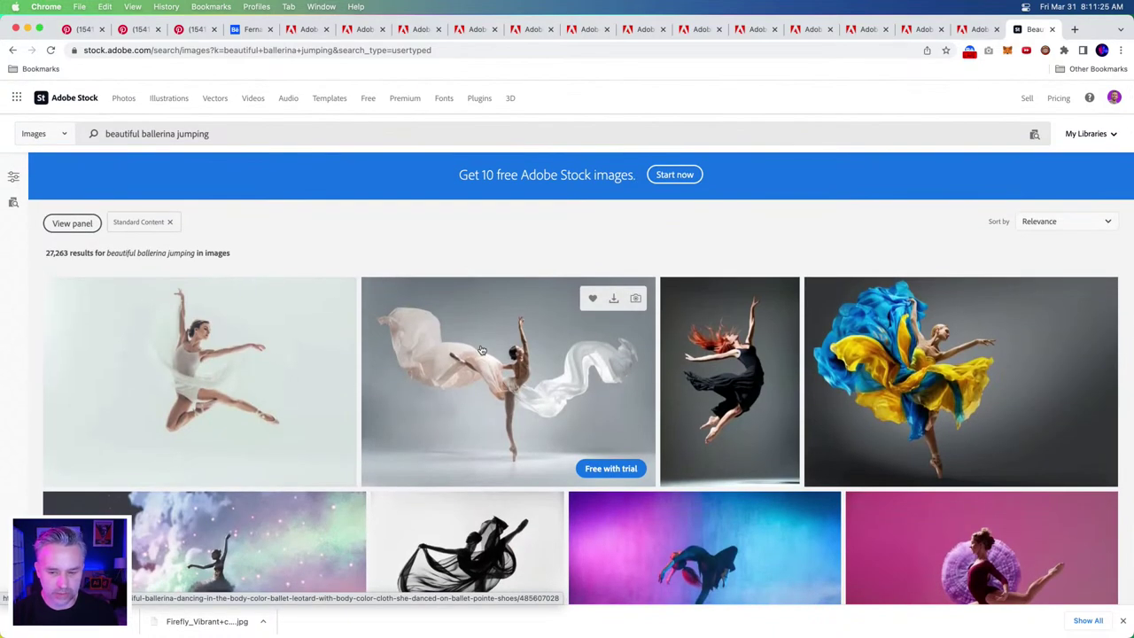
scroll(481, 351, "down", 4)
scroll(403, 244, "down", 4)
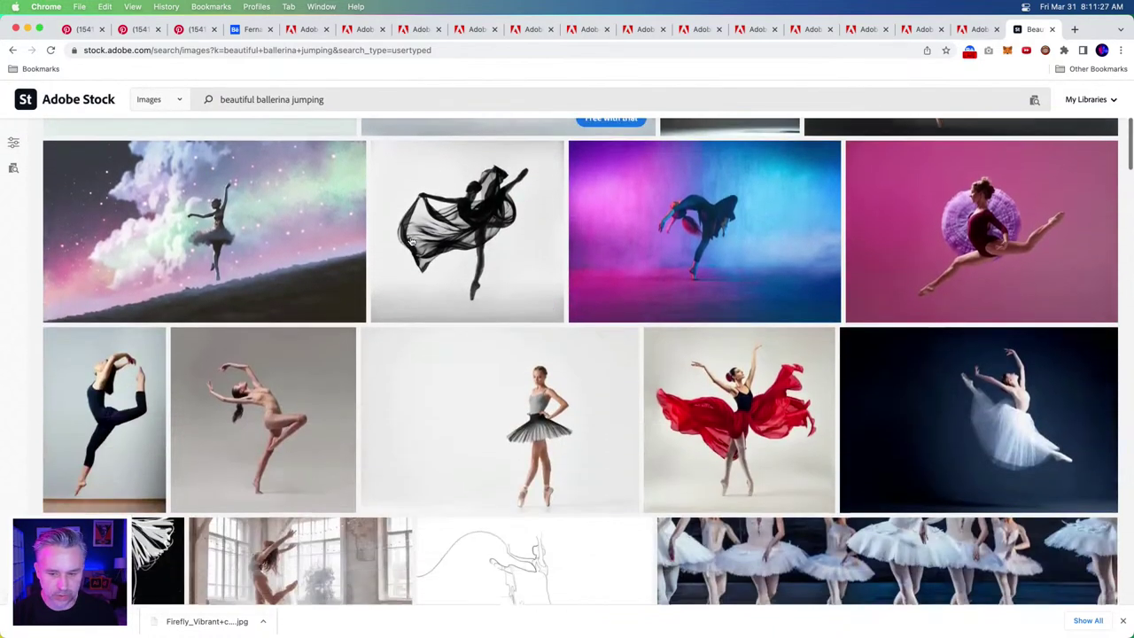
scroll(410, 244, "down", 3)
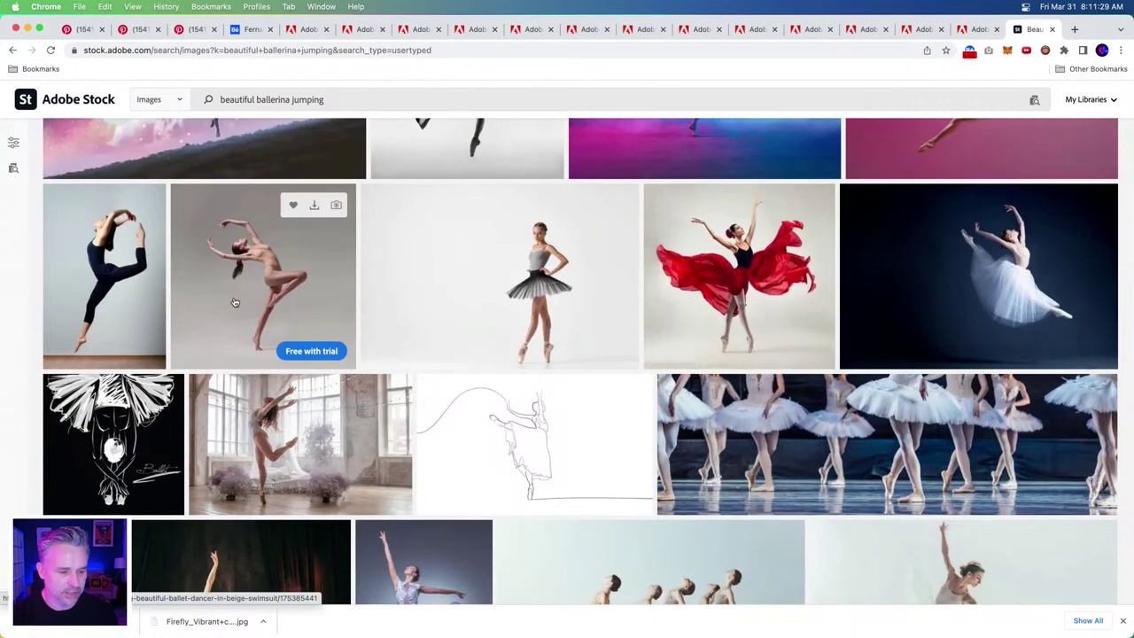
scroll(235, 303, "down", 3)
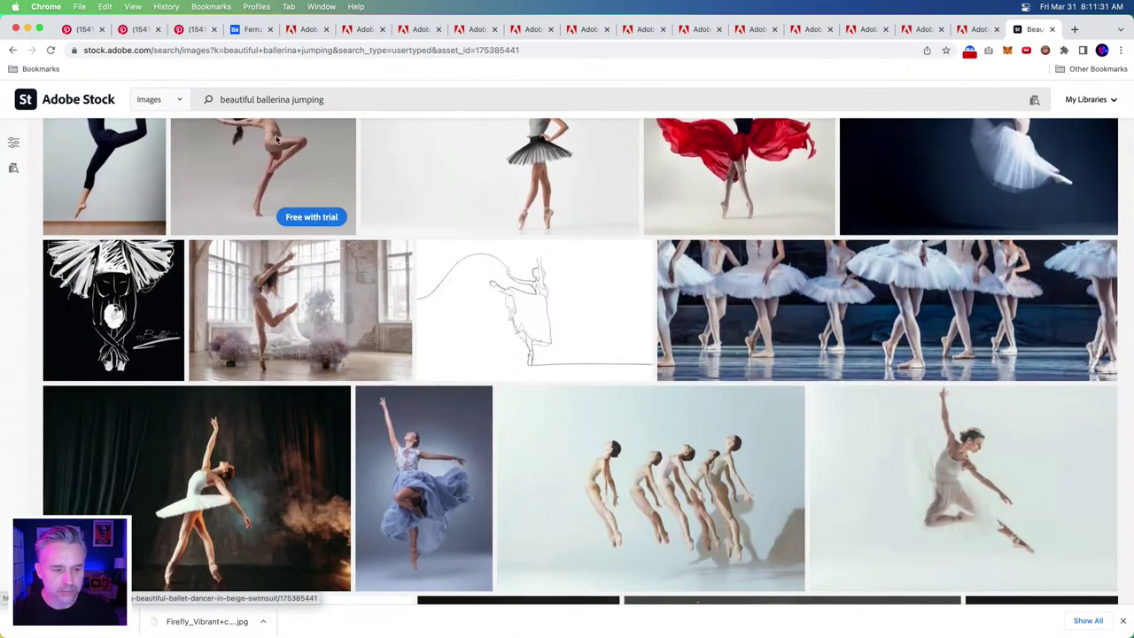
left_click(313, 174)
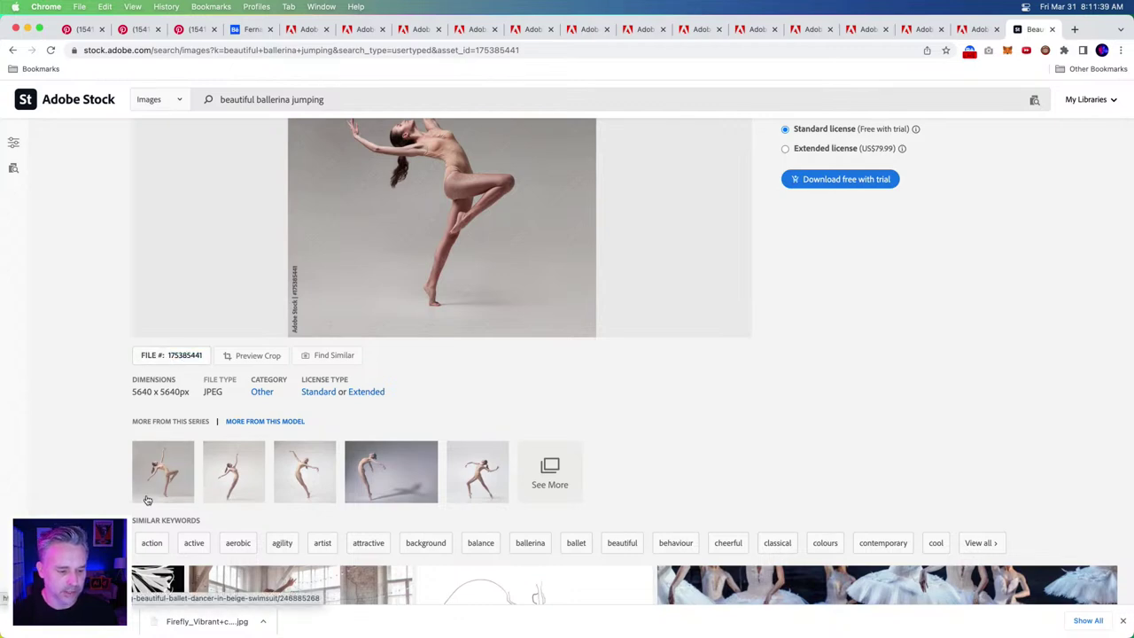
scroll(144, 503, "down", 3)
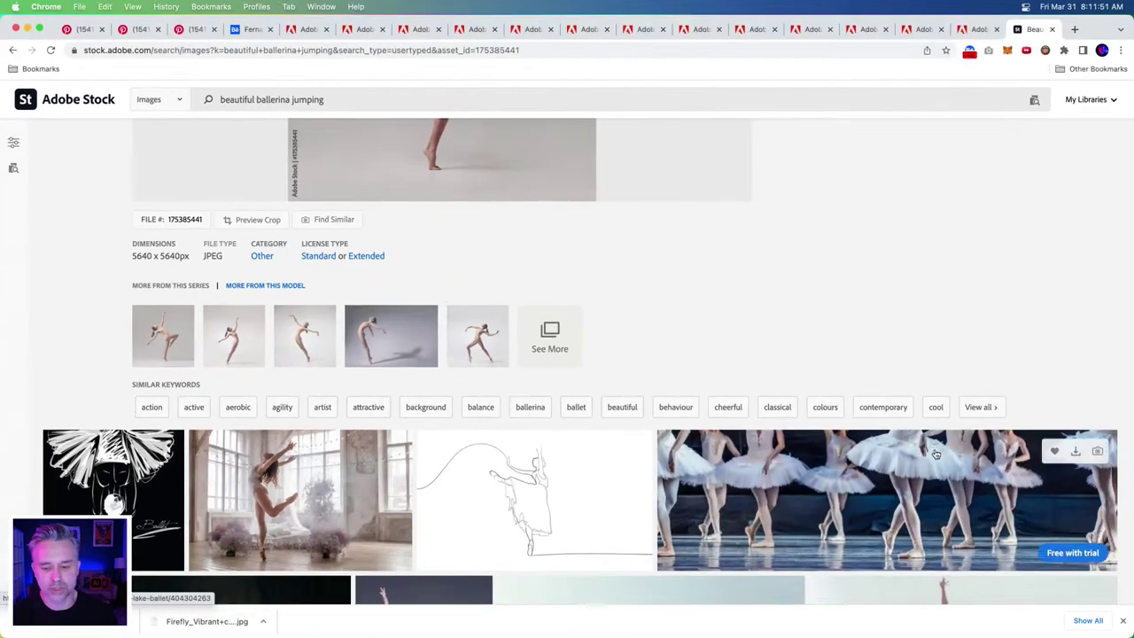
left_click(979, 407)
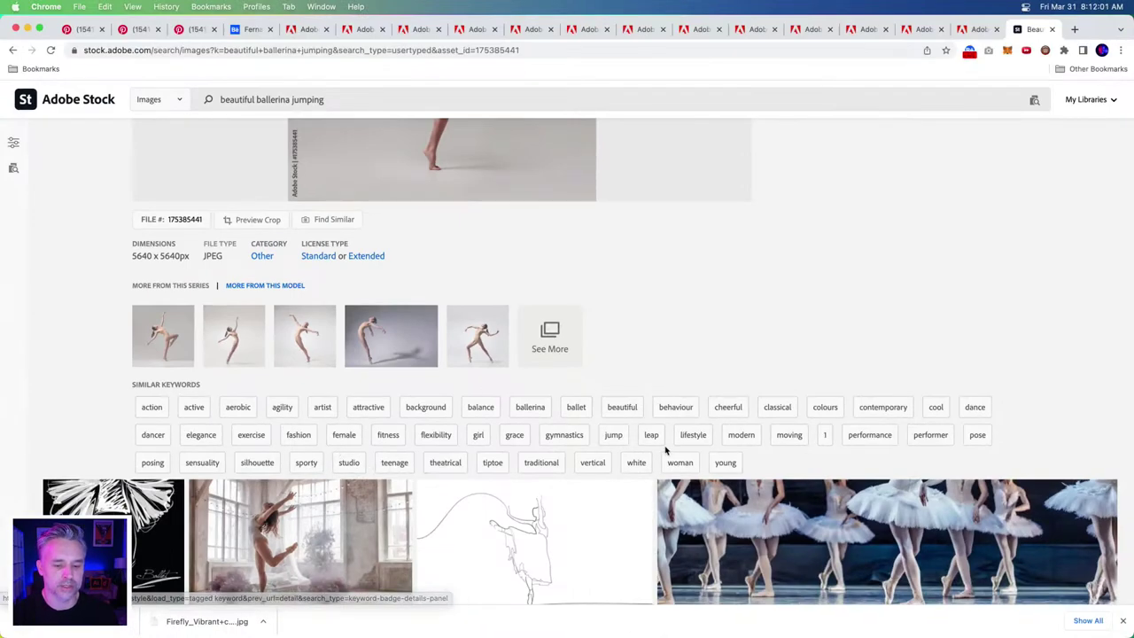
- Check the pale ballerina-with-cloth photo's details, then return to the Firefly tab
scroll(666, 452, "down", 8)
scroll(496, 399, "up", 2)
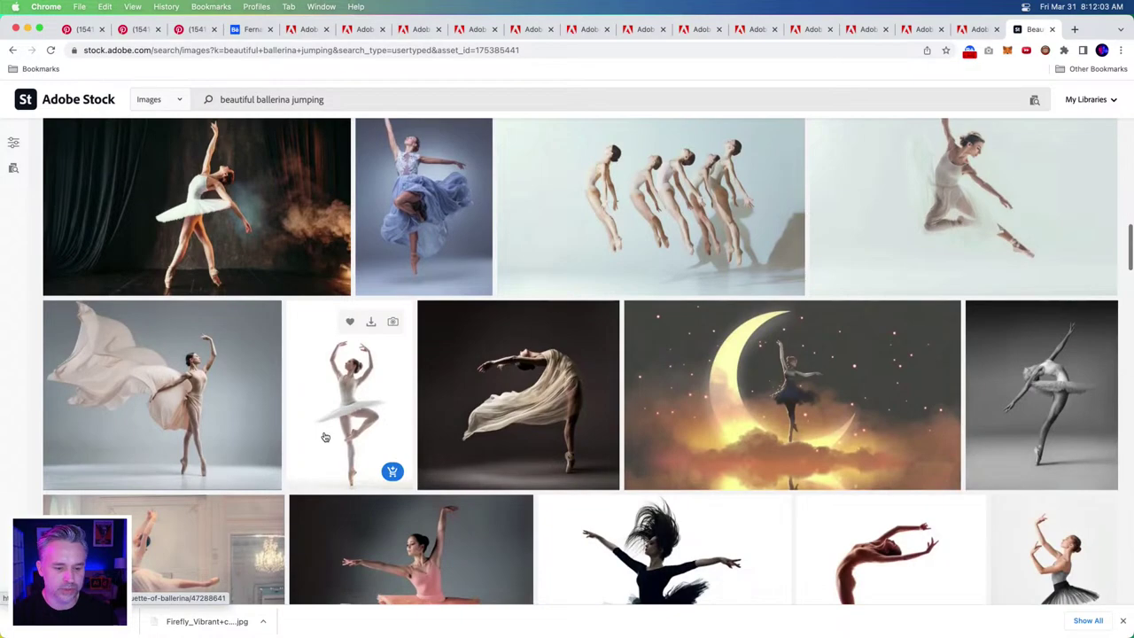
scroll(472, 441, "down", 3)
left_click(141, 284)
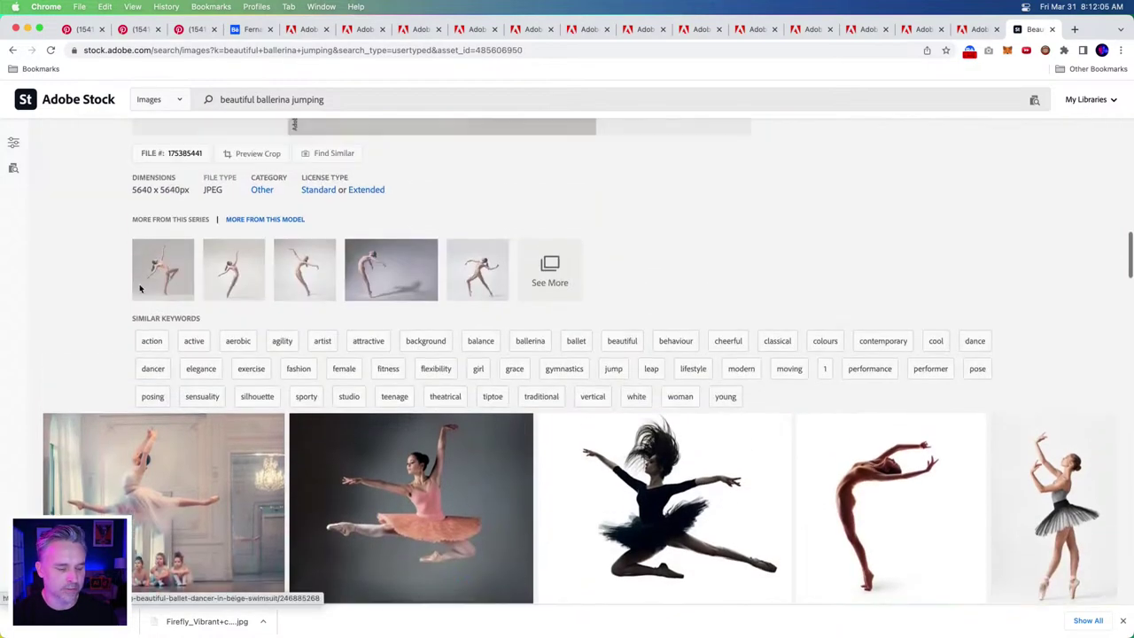
scroll(147, 471, "down", 7)
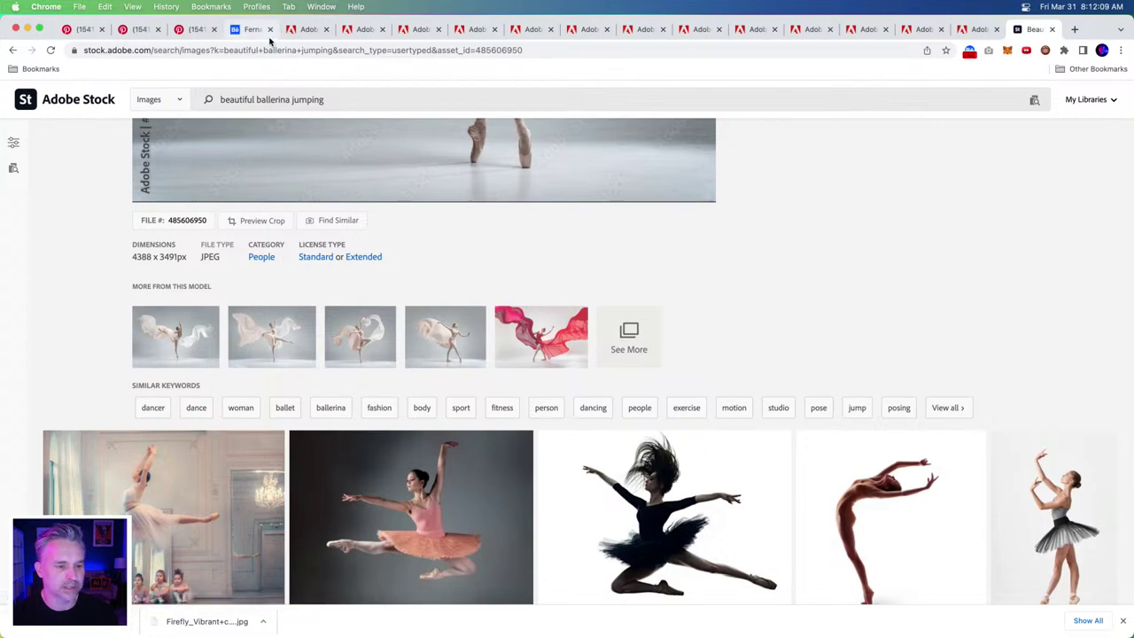
left_click(314, 29)
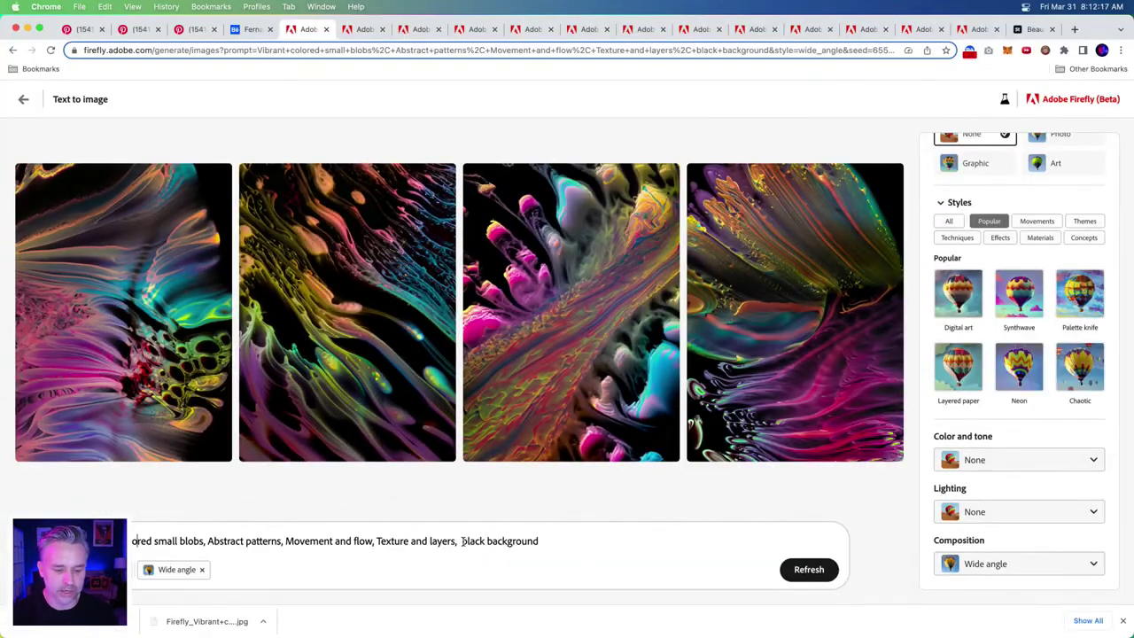
- Remove 'black background' from the prompt and apply Dramatic lighting
left_click_drag(461, 540, 711, 542)
key("BackSpace")
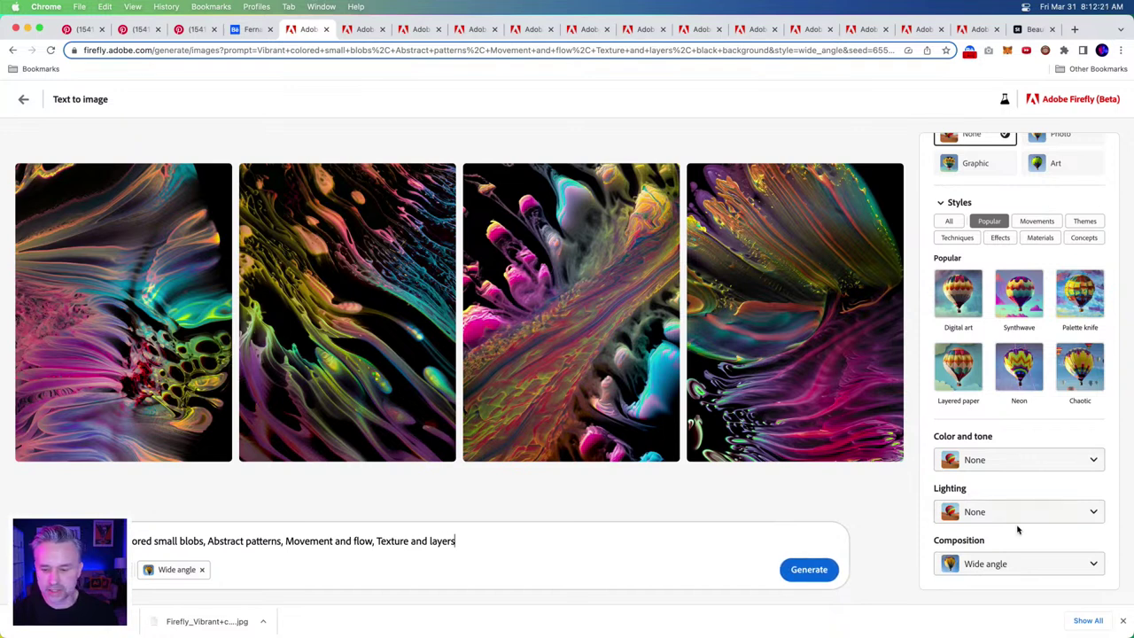
left_click(993, 511)
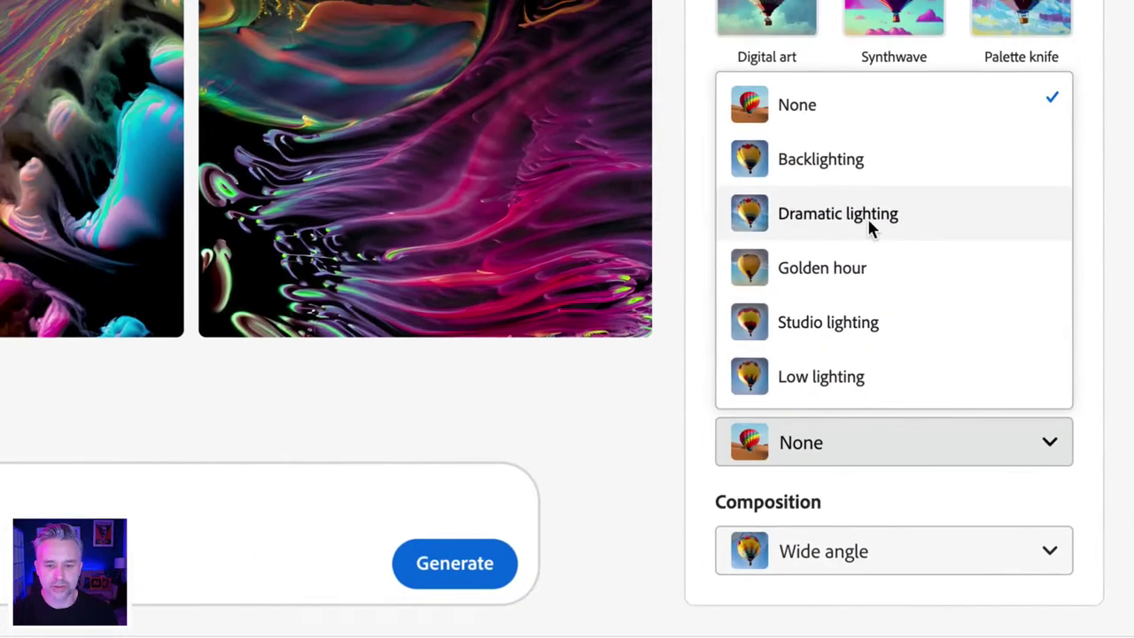
left_click(793, 184)
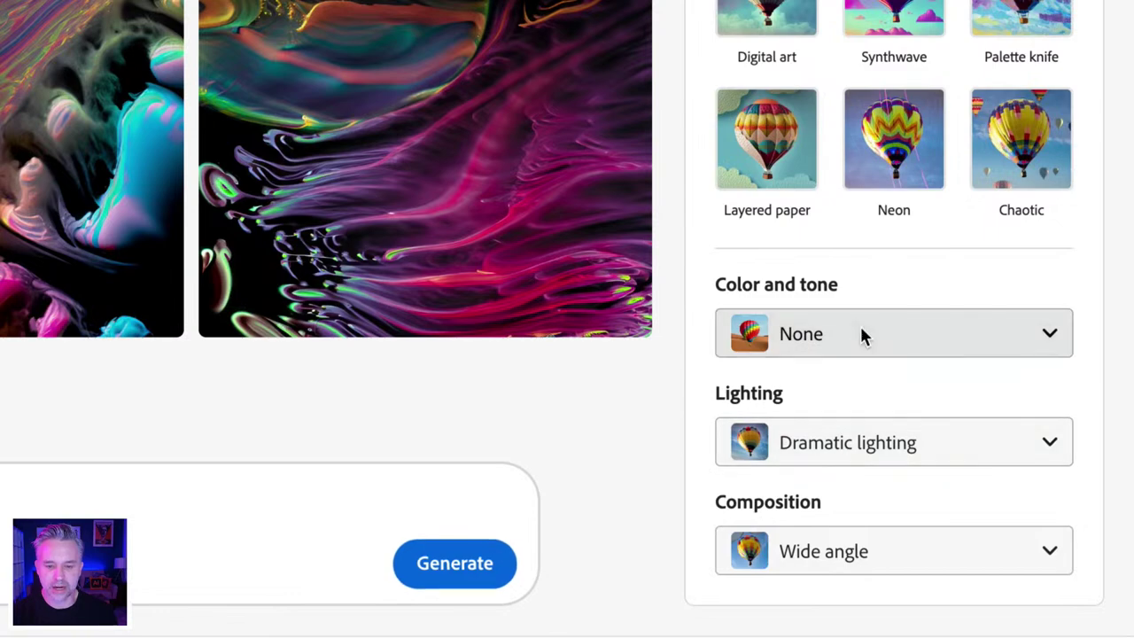
- Apply the Vibrant color tone and generate a new set of images
left_click(860, 333)
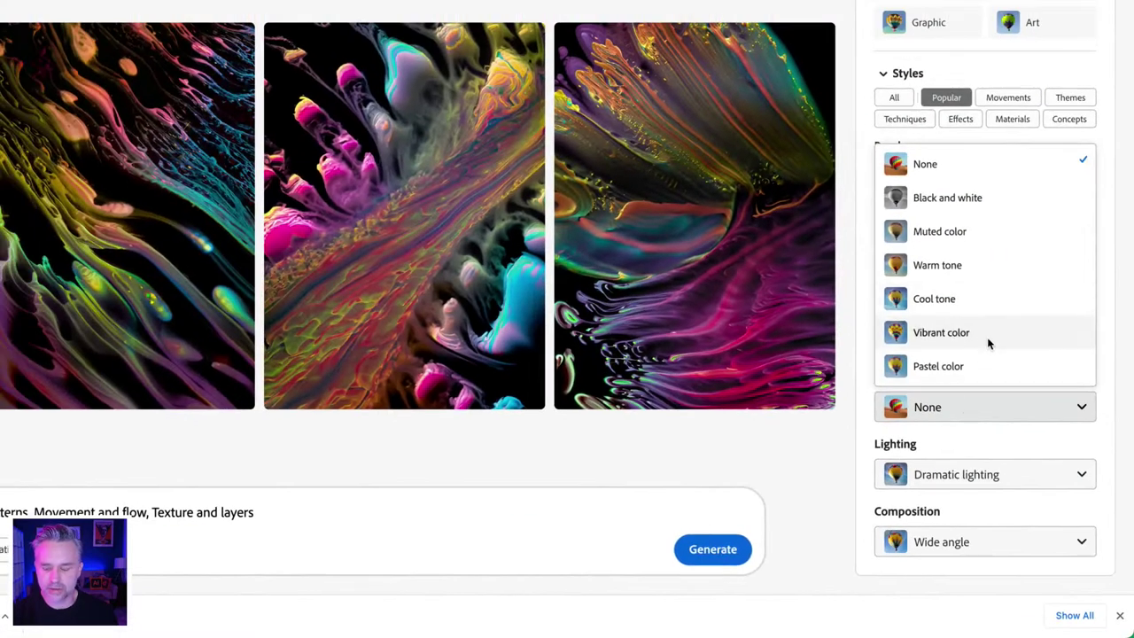
left_click(988, 340)
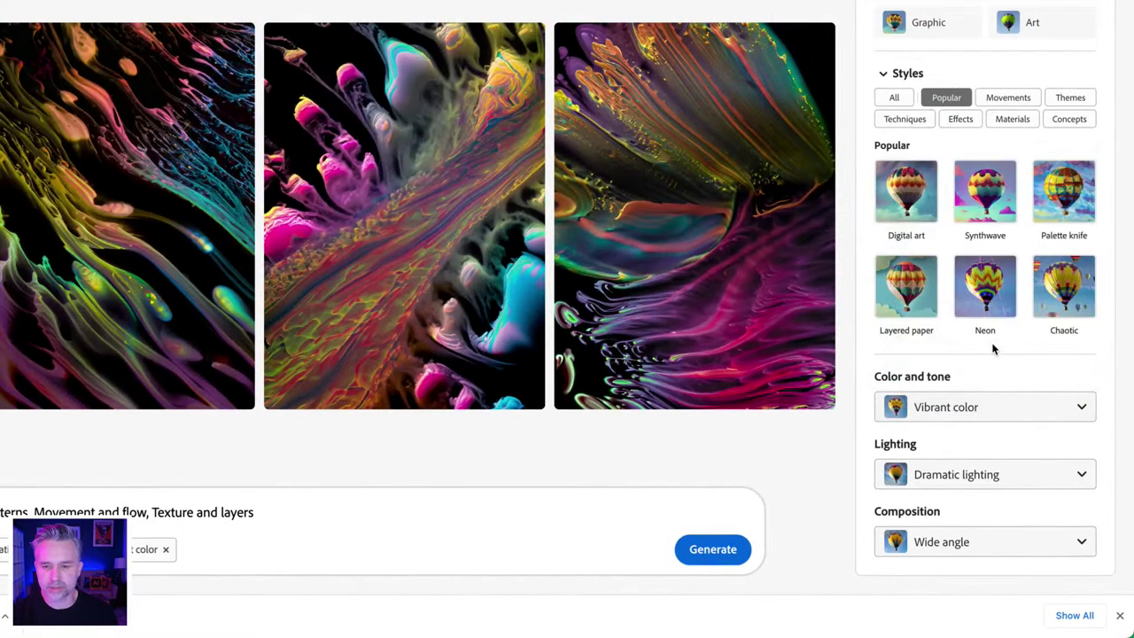
scroll(868, 282, "up", 3)
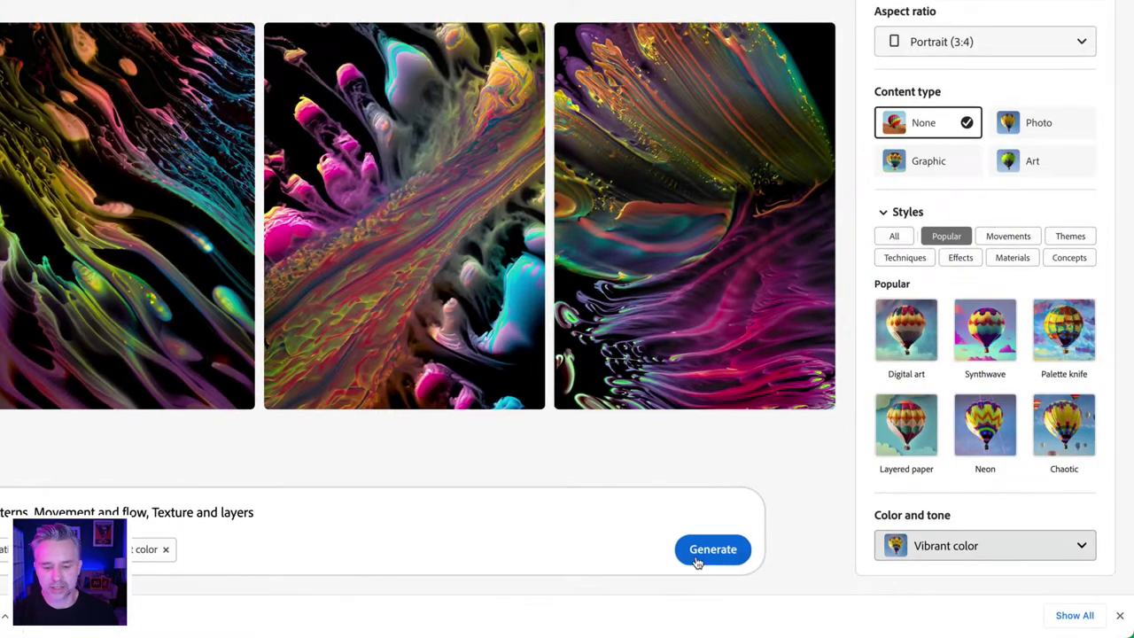
left_click(699, 553)
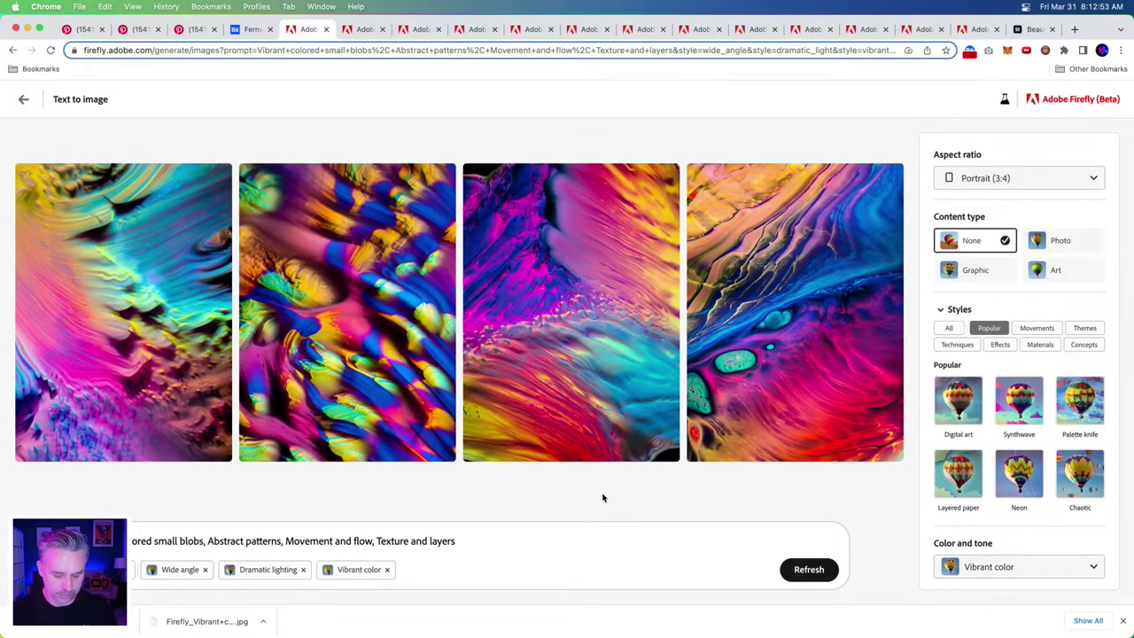
- Read the PetaPixel Midjourney free-trial article in a new tab, then go back to Firefly
key("super+t")
type("https://petapixel.com/2023/03/30/midjourney-ends-free-trials-after-fake-ai-images-go-viral/")
key("Return")
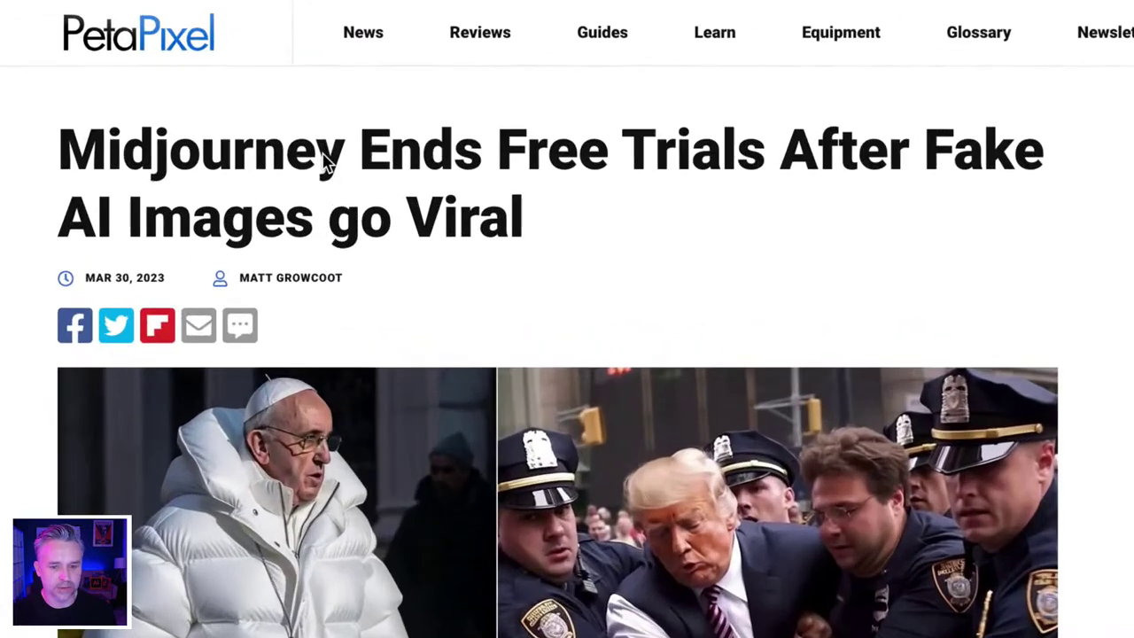
scroll(432, 381, "down", 8)
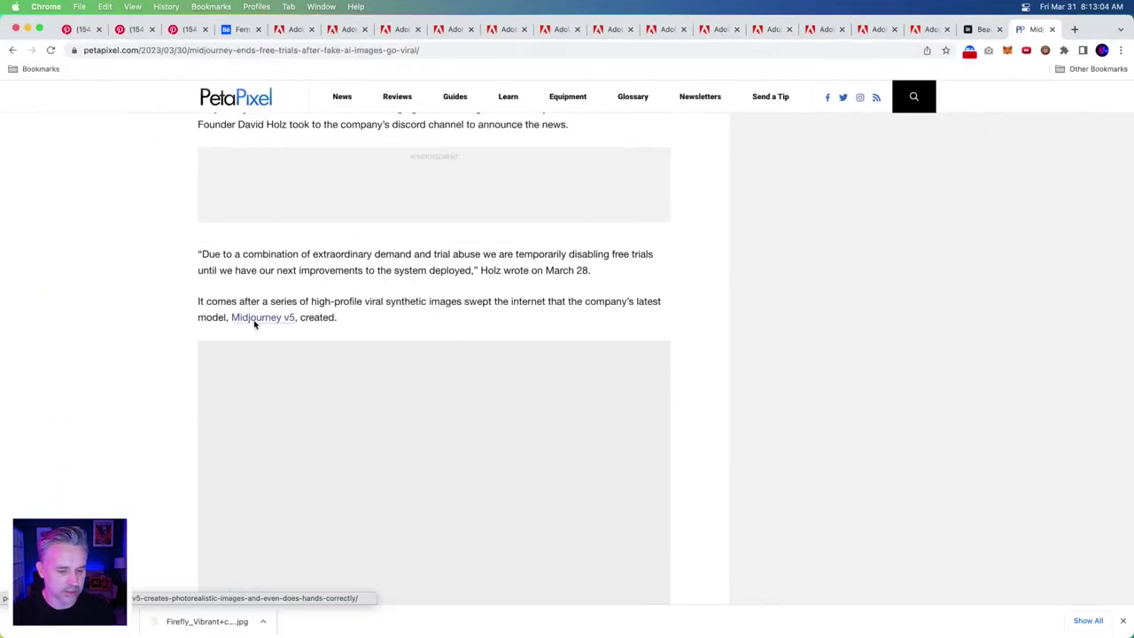
scroll(254, 324, "down", 5)
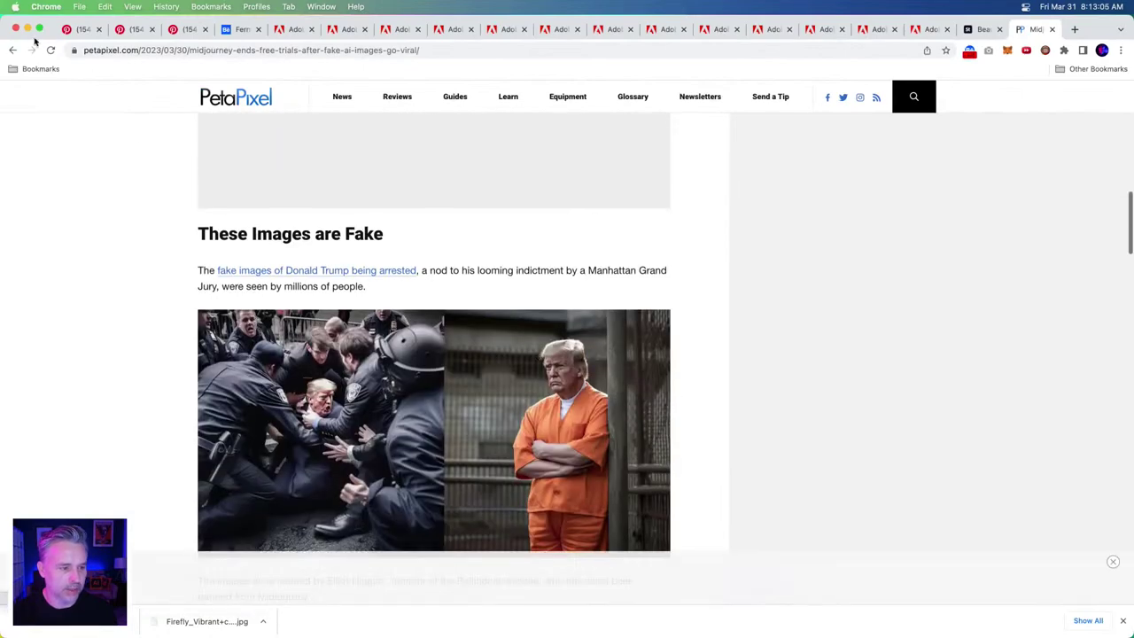
left_click(288, 29)
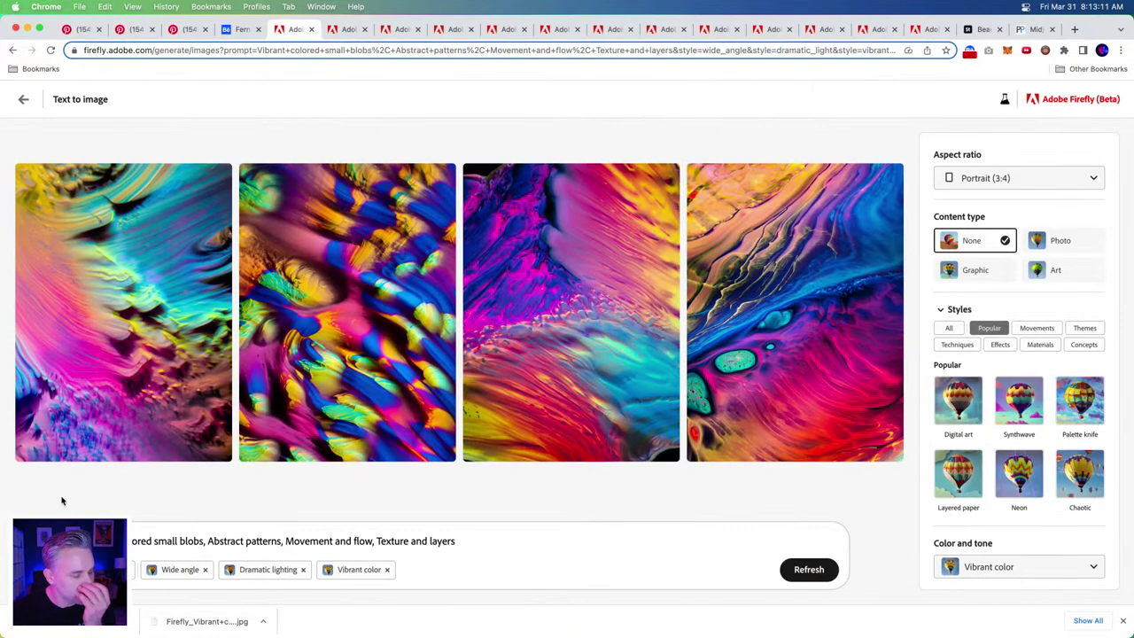
- Download the third vibrant swirling image, accepting Content Credentials in the download
mouse_move(633, 241)
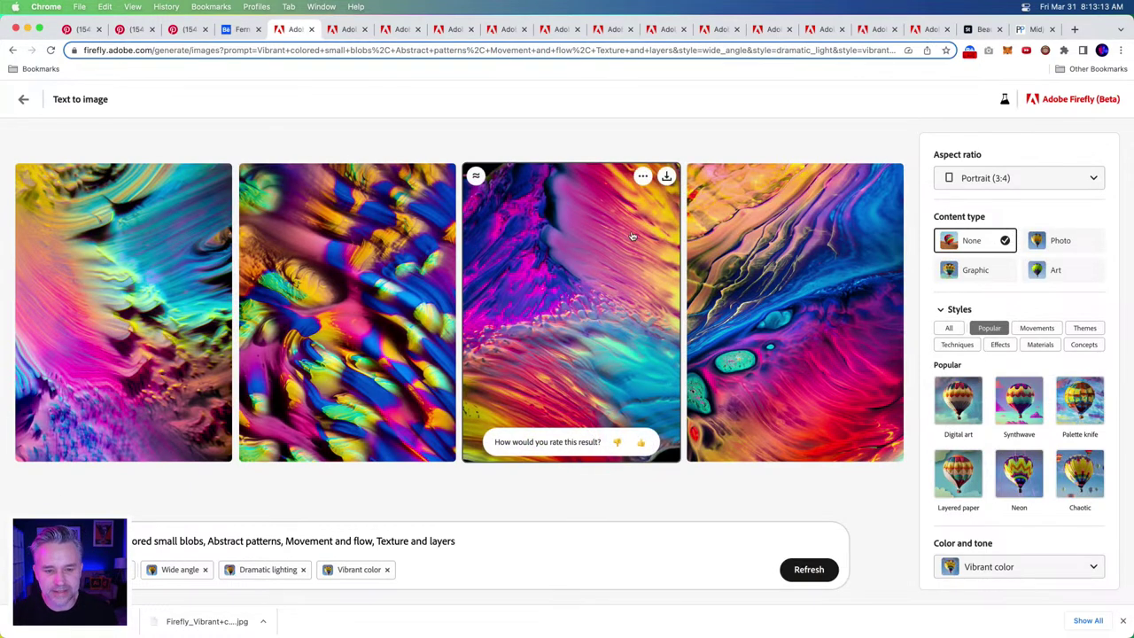
left_click(666, 176)
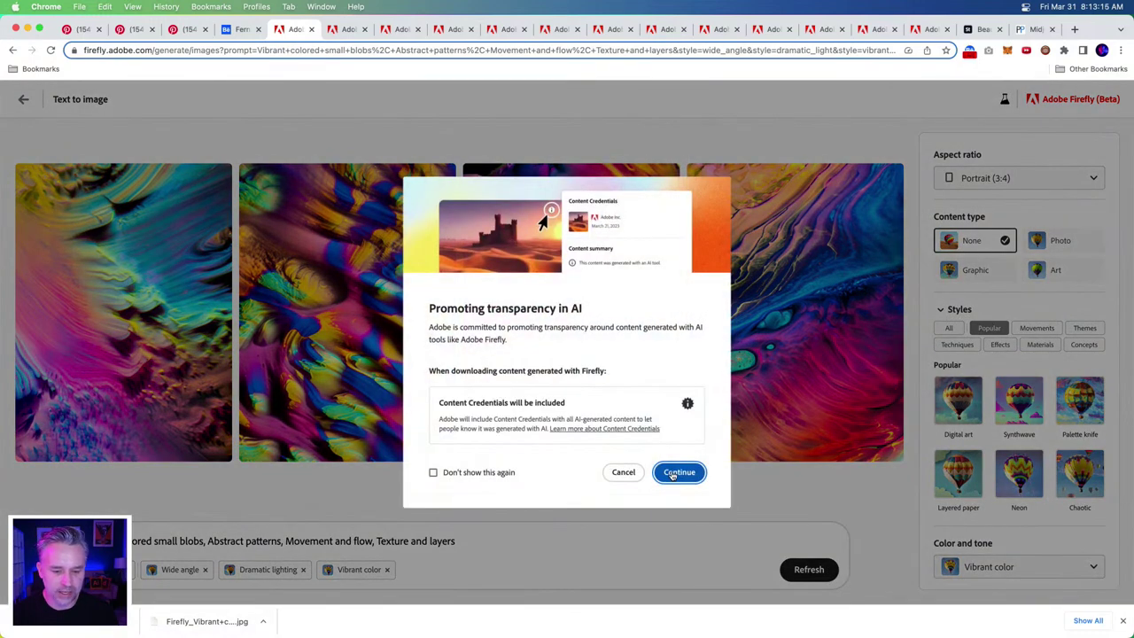
left_click(672, 473)
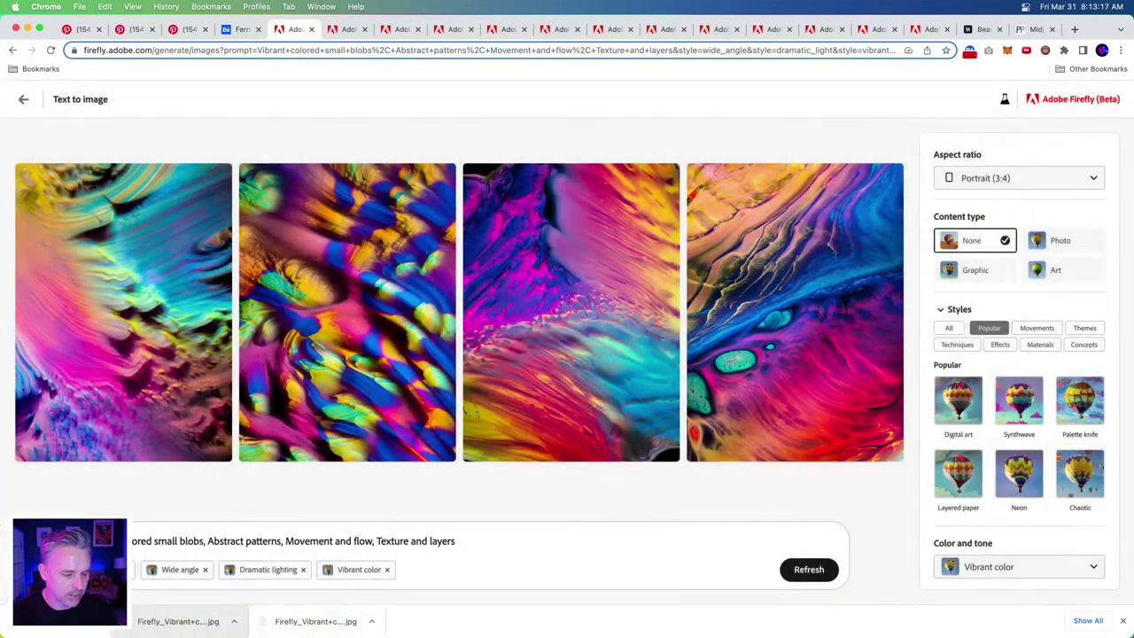
- Switch to Photoshop and browse the Firefly library and the Downloads folder
left_click(188, 620)
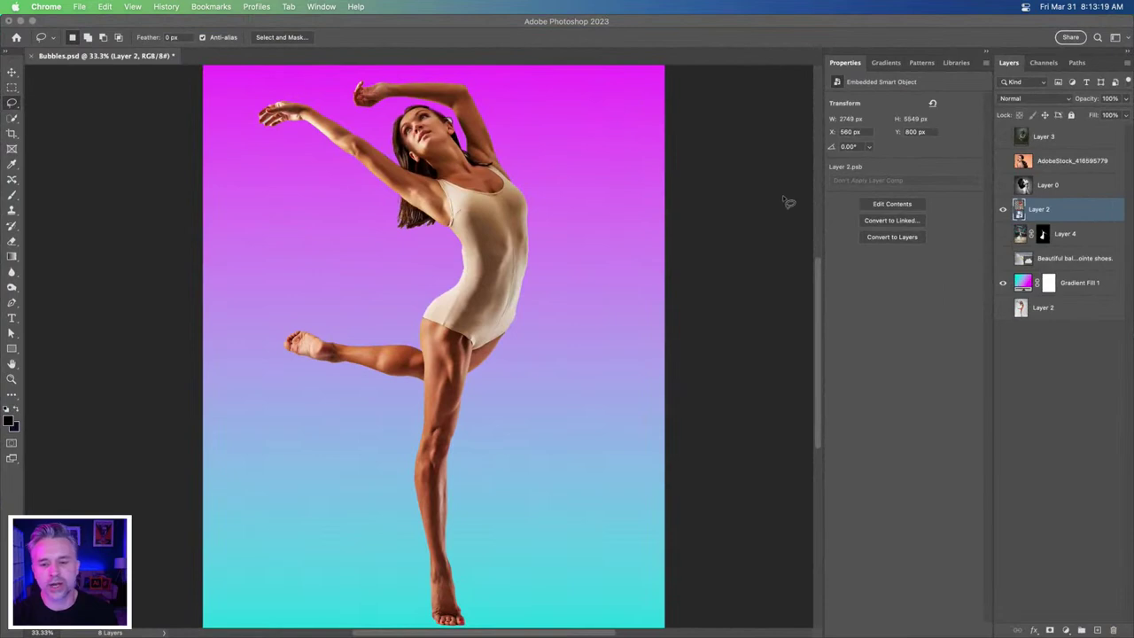
left_click(949, 64)
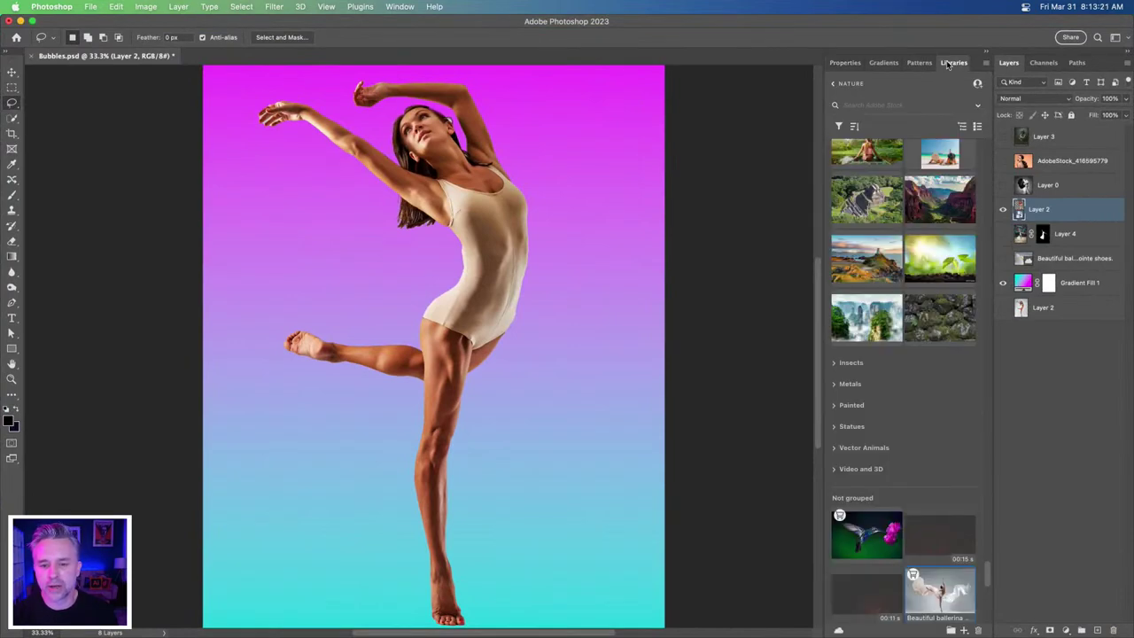
left_click(836, 83)
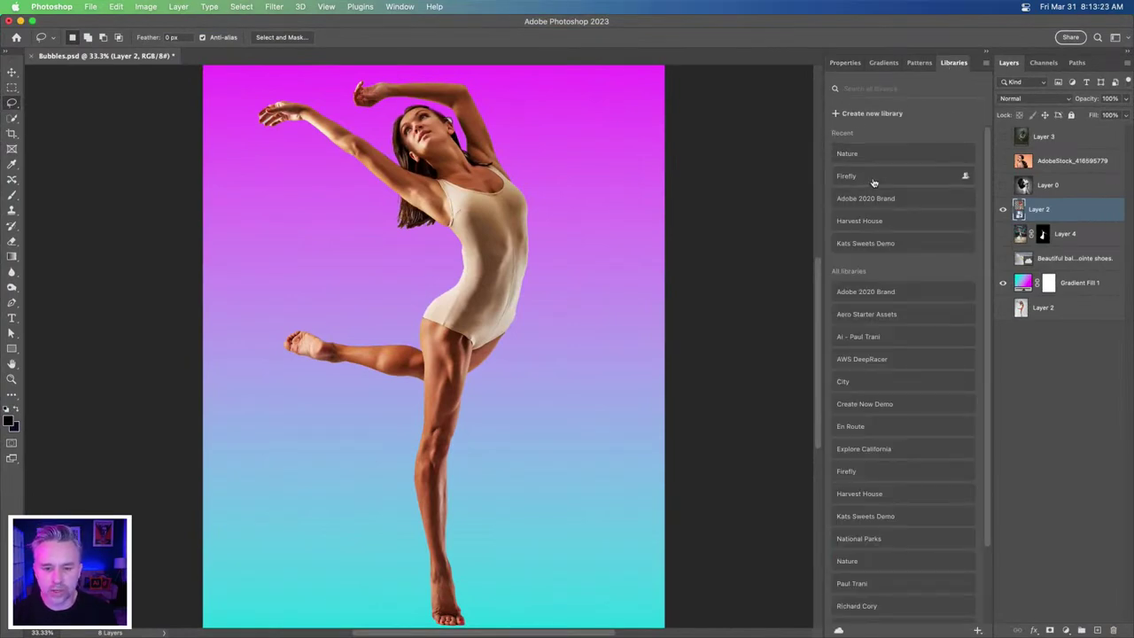
left_click(874, 182)
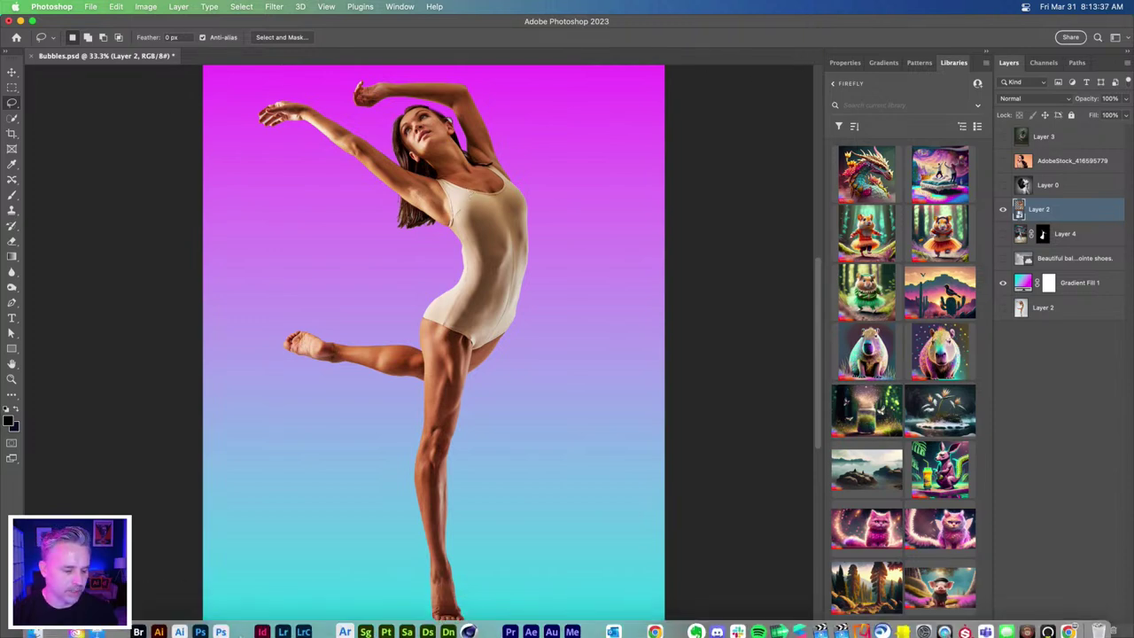
left_click(30, 628)
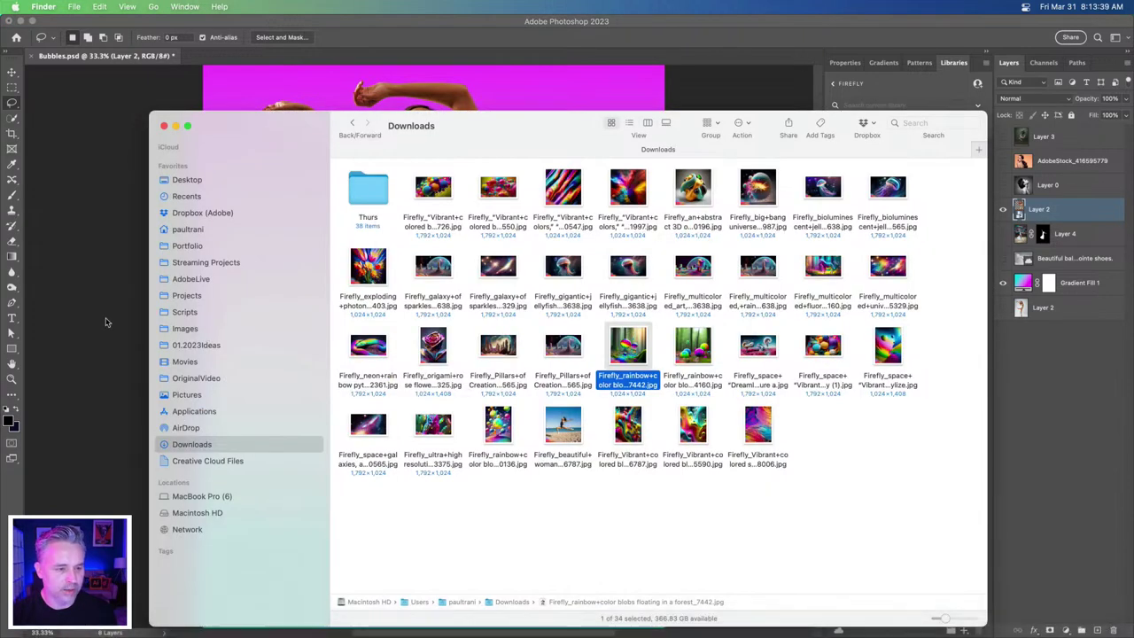
left_click(120, 321)
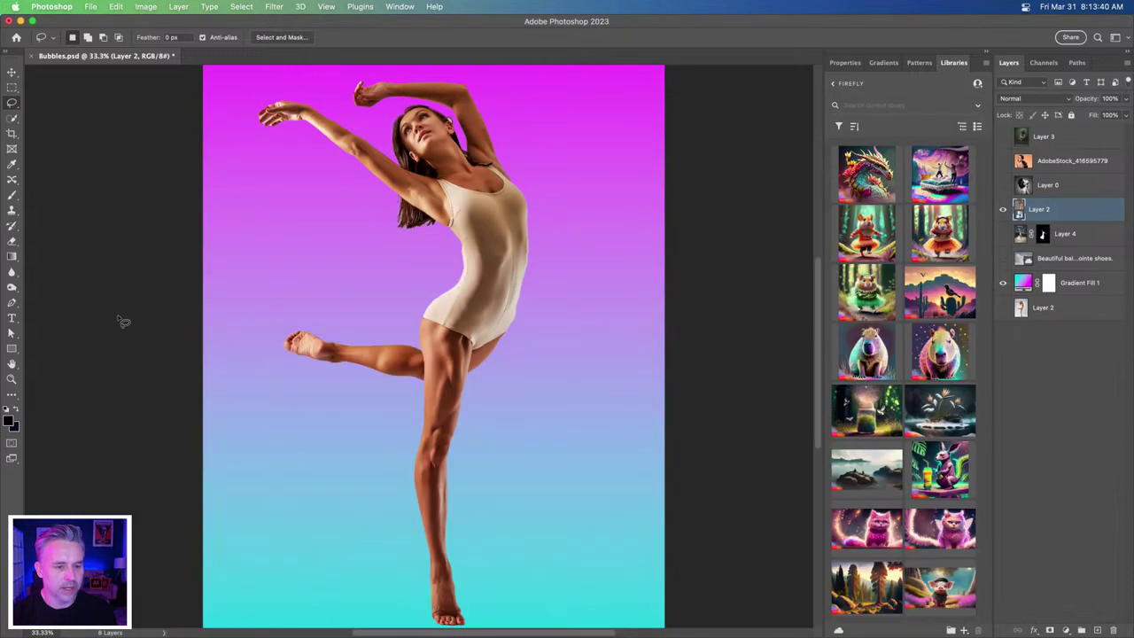
- Delete Layer 0, AdobeStock_416595779 and the pointe-shoes ballerina layer from Bubbles.psd
left_click(1051, 185)
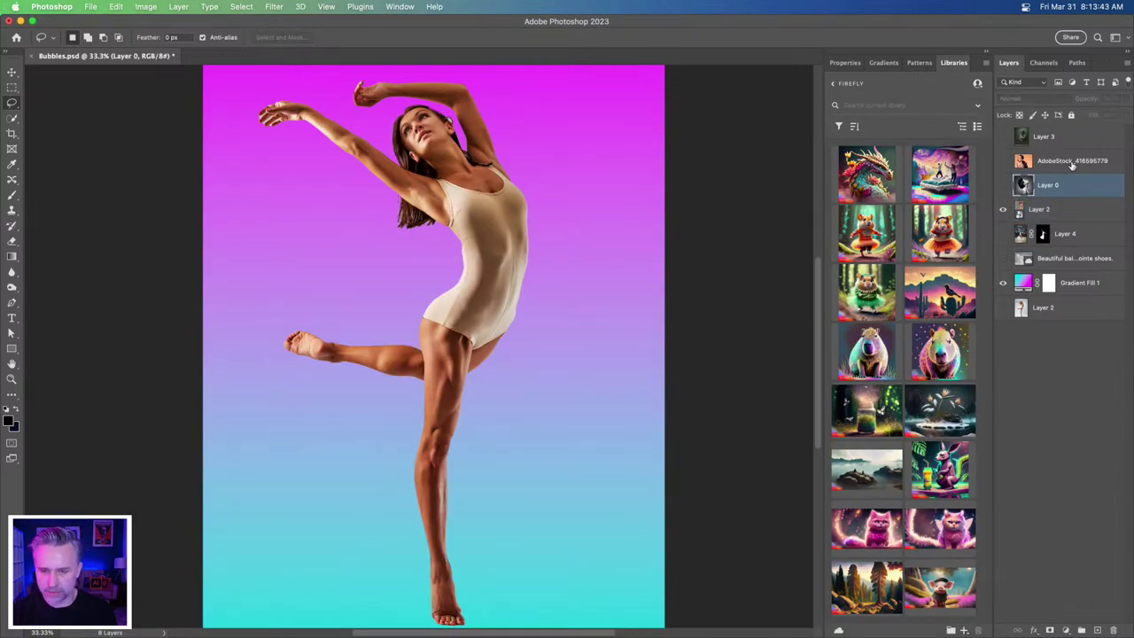
left_click(1070, 163, "shift")
key("Delete")
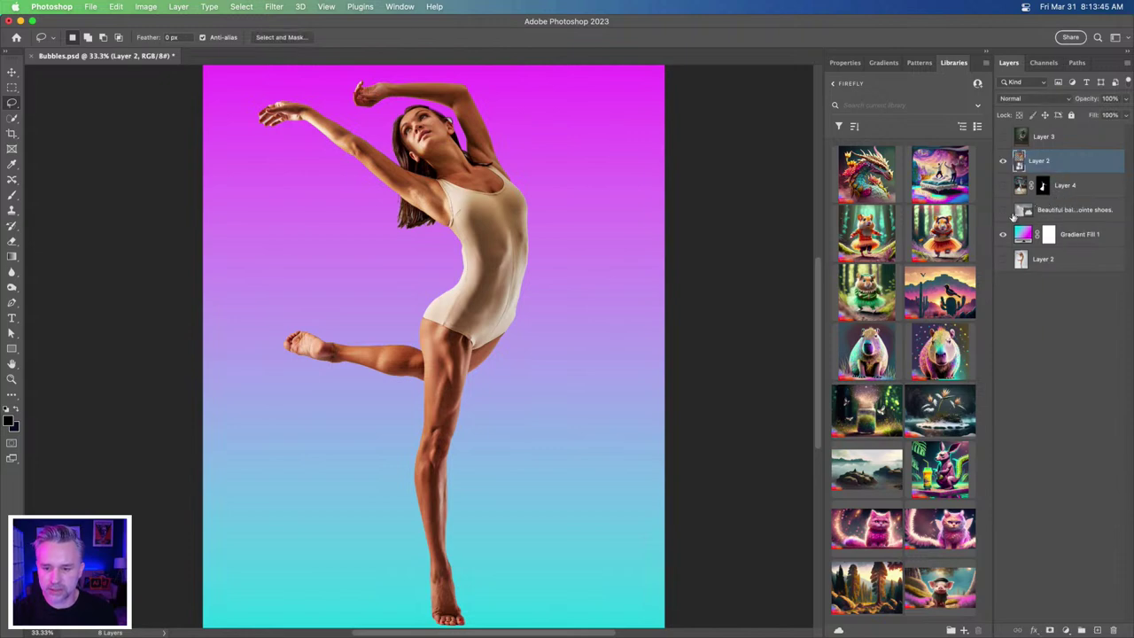
left_click(1095, 210)
key("Delete")
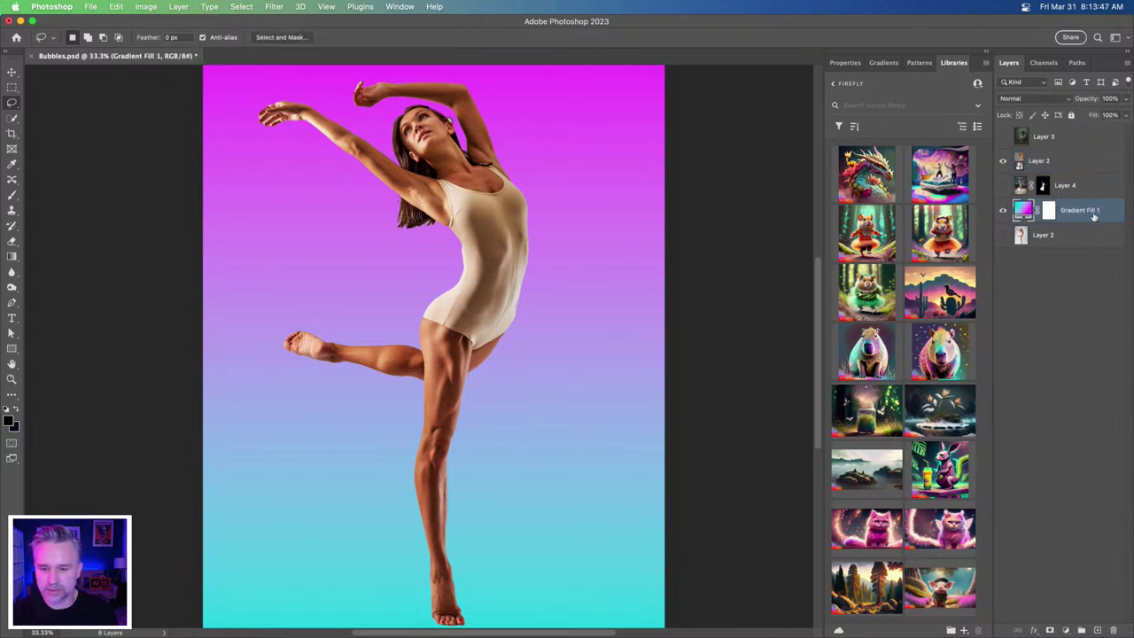
left_click(390, 7)
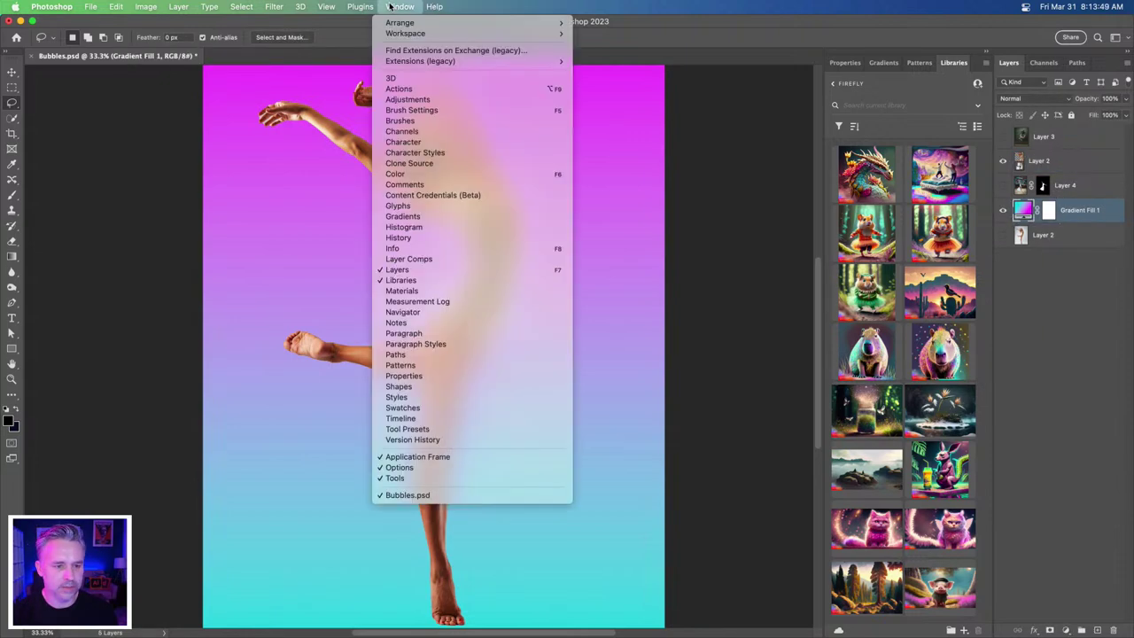
- Enable Content Credentials (Beta) with Behance, Instagram and Twitter accounts, and review the preview
left_click(432, 195)
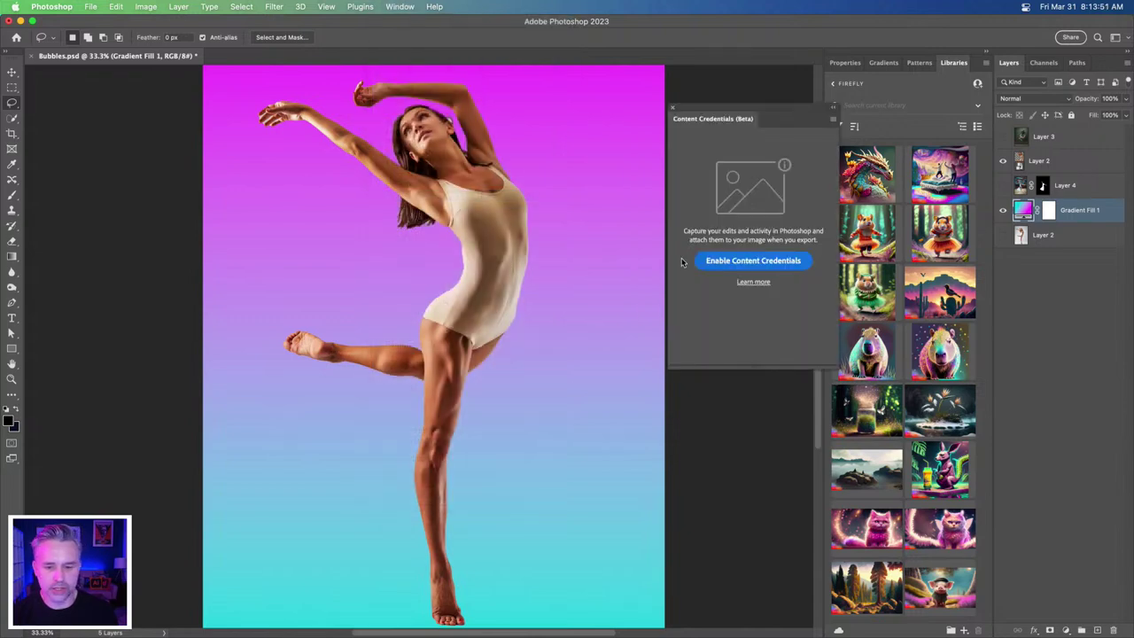
left_click(782, 266)
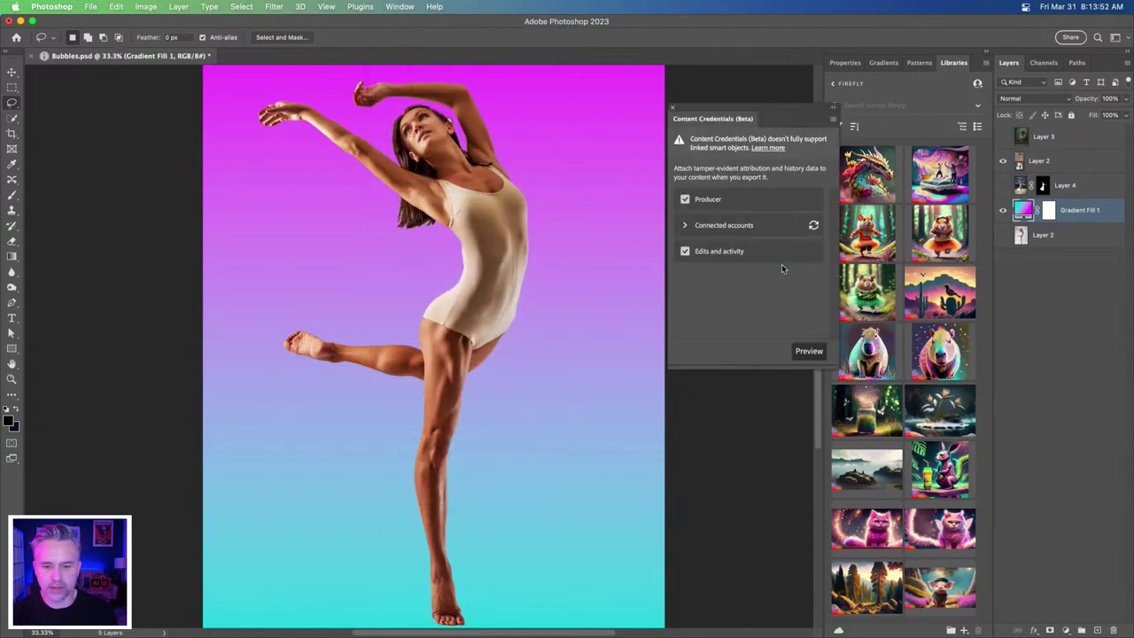
left_click(682, 228)
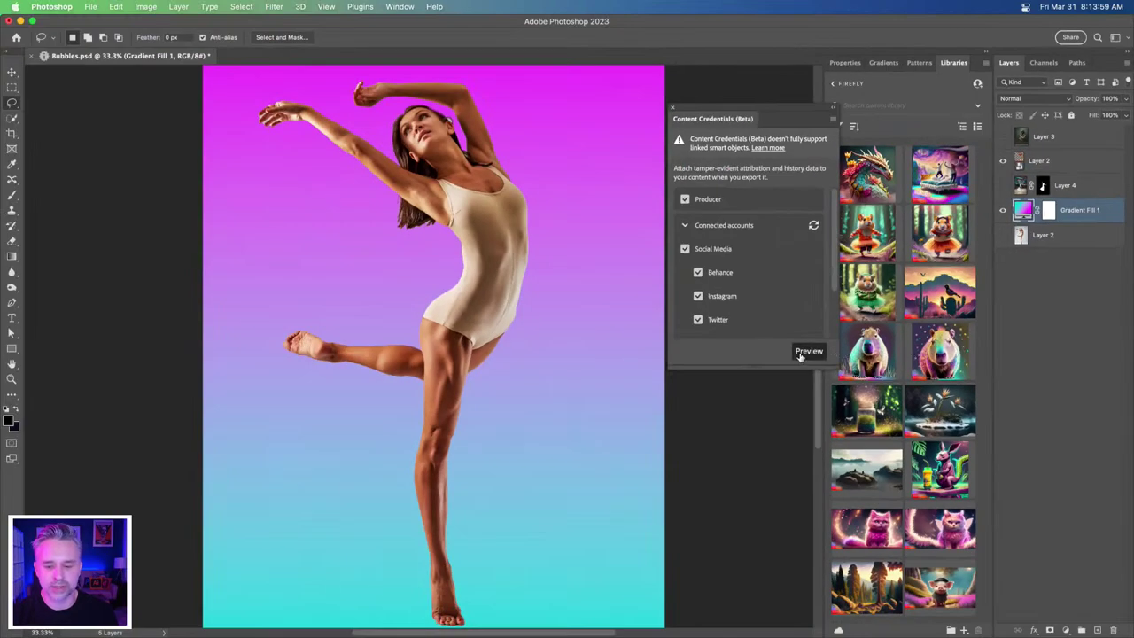
left_click(839, 449)
scroll(602, 345, "down", 4)
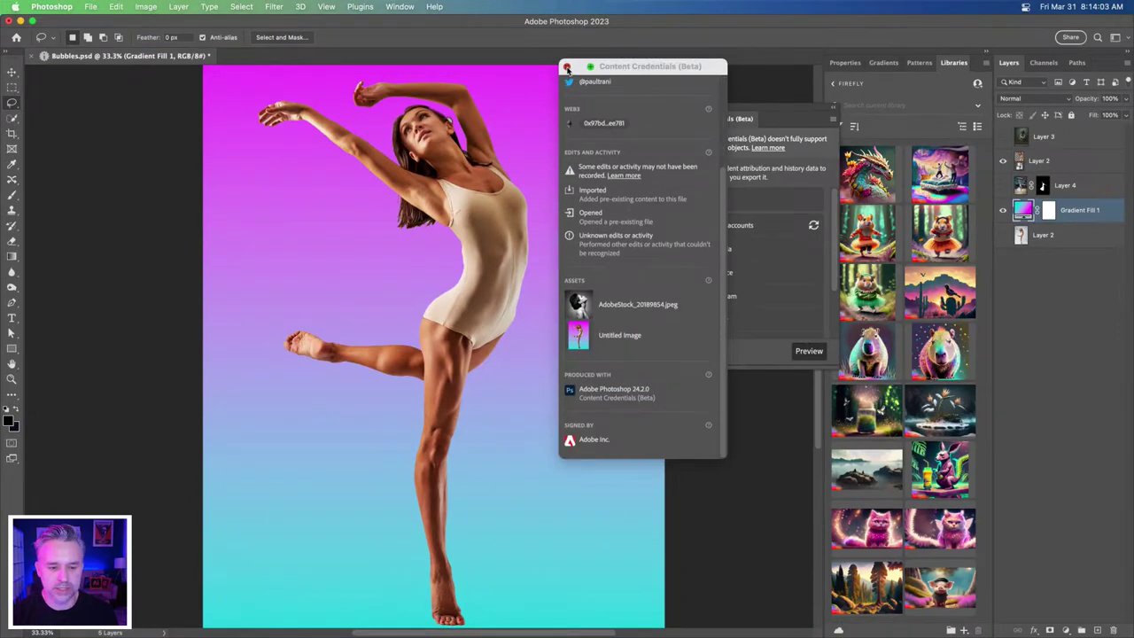
left_click(567, 68)
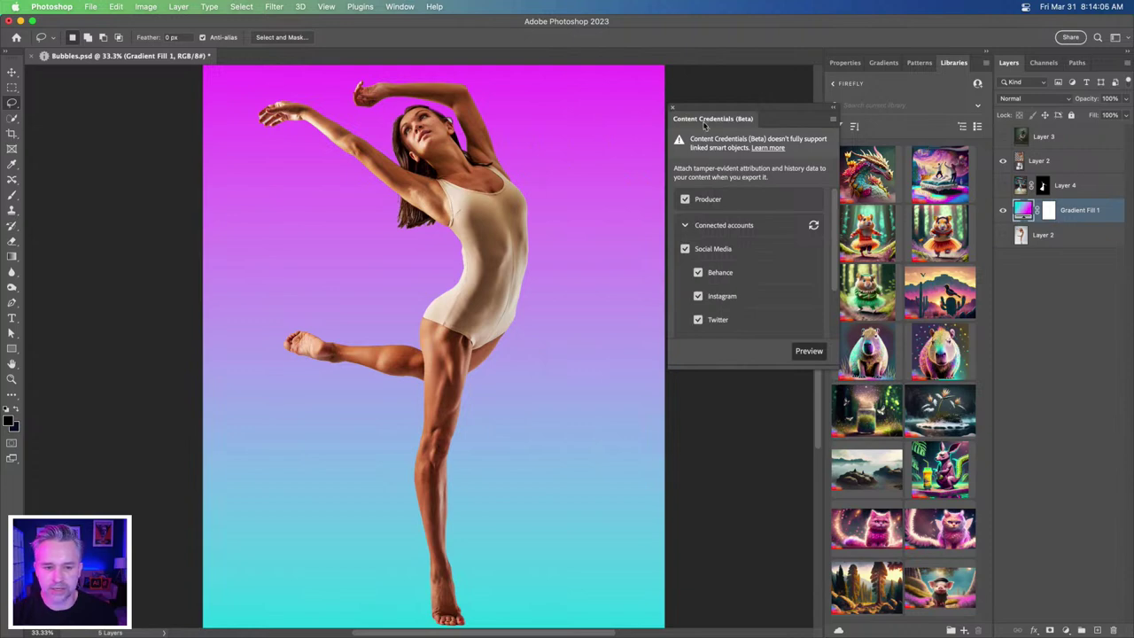
left_click_drag(692, 113, 672, 83)
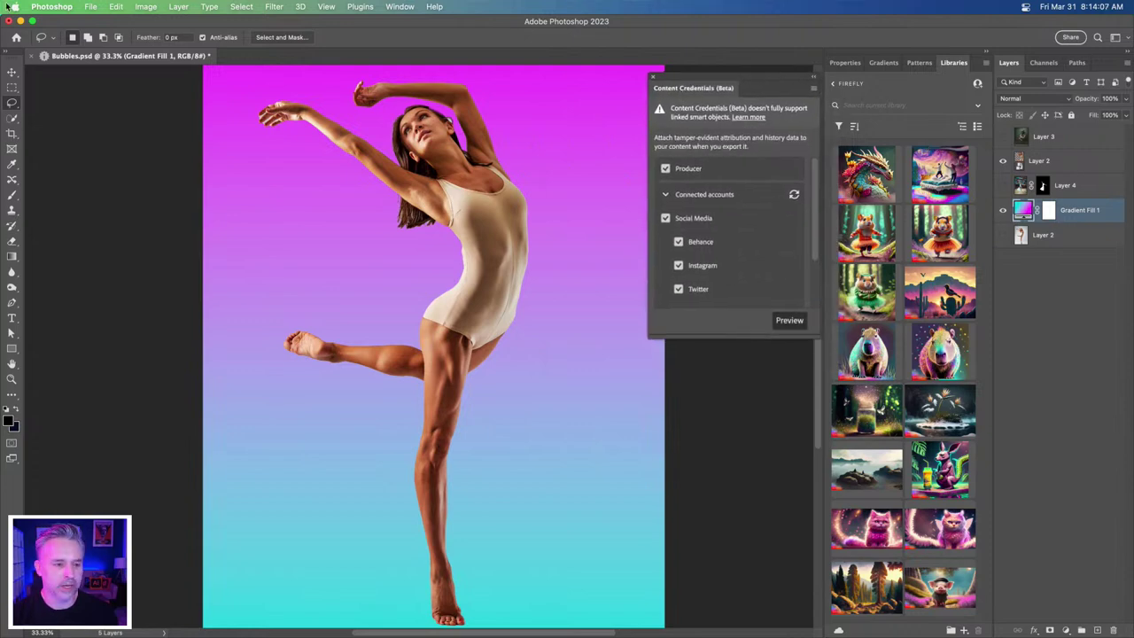
- Select the downloaded Firefly images, including the rainbow blobs, and drop them into Bubbles.psd
left_click(129, 619)
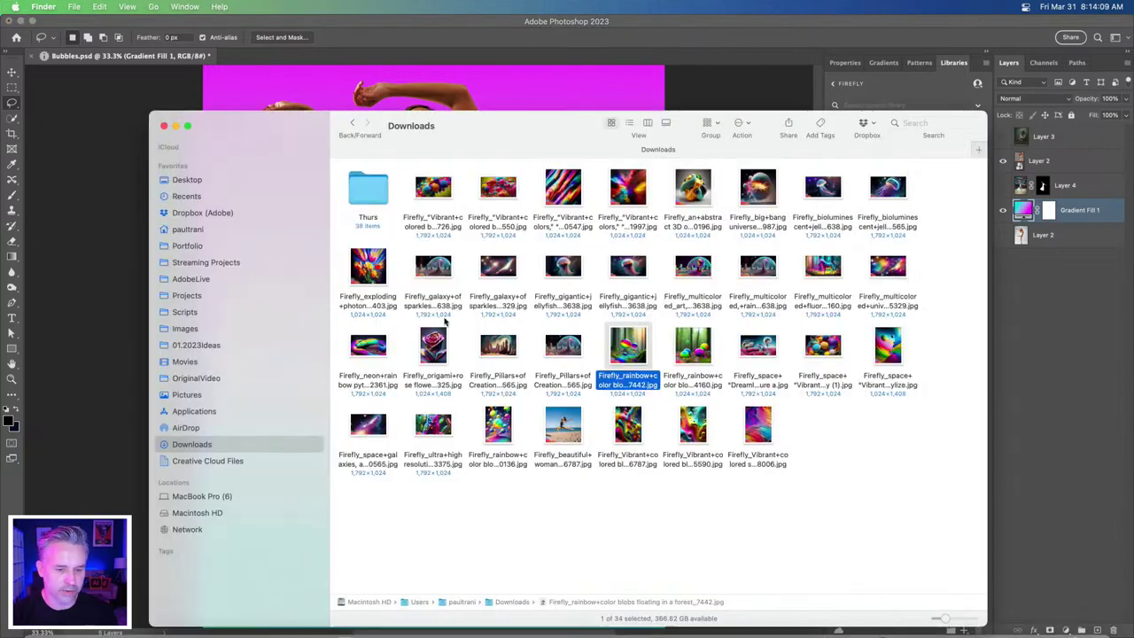
left_click(753, 501)
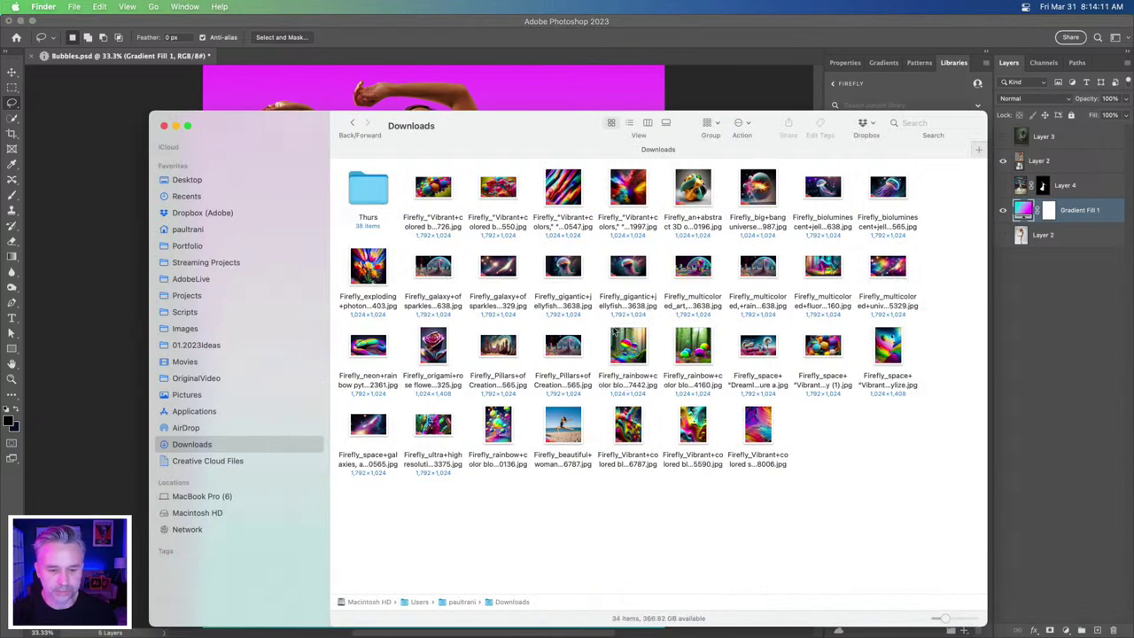
left_click(612, 333)
left_click_drag(309, 123, 516, 114)
left_click(1099, 350)
left_click(1043, 337, "shift")
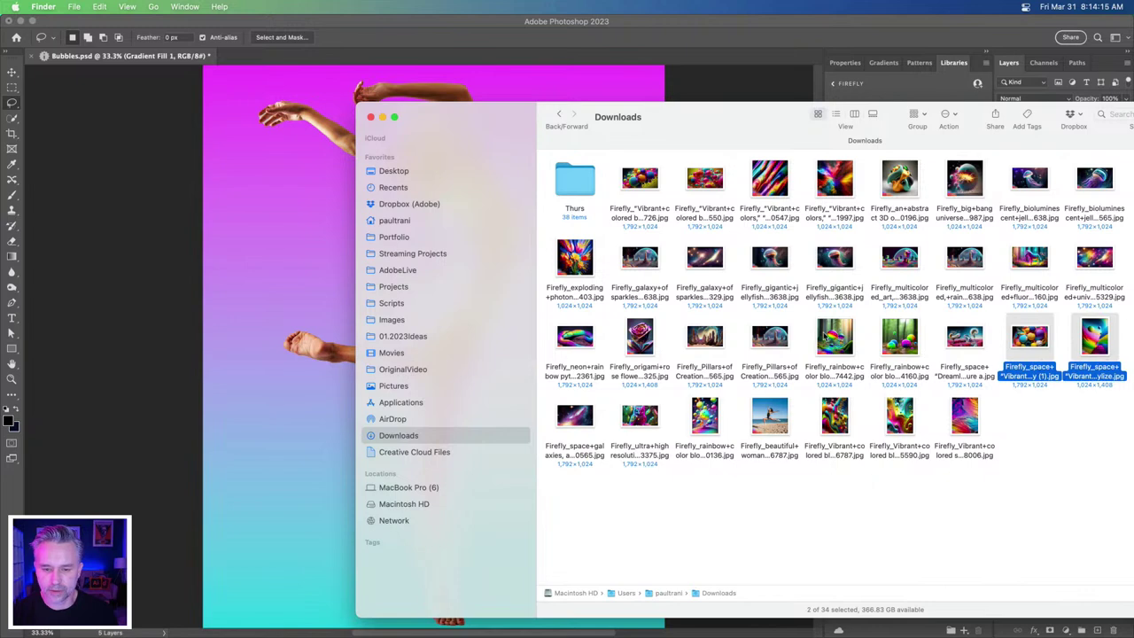
left_click(822, 335, "super")
left_click(901, 335, "super")
left_click(970, 414, "super")
left_click(903, 417, "super")
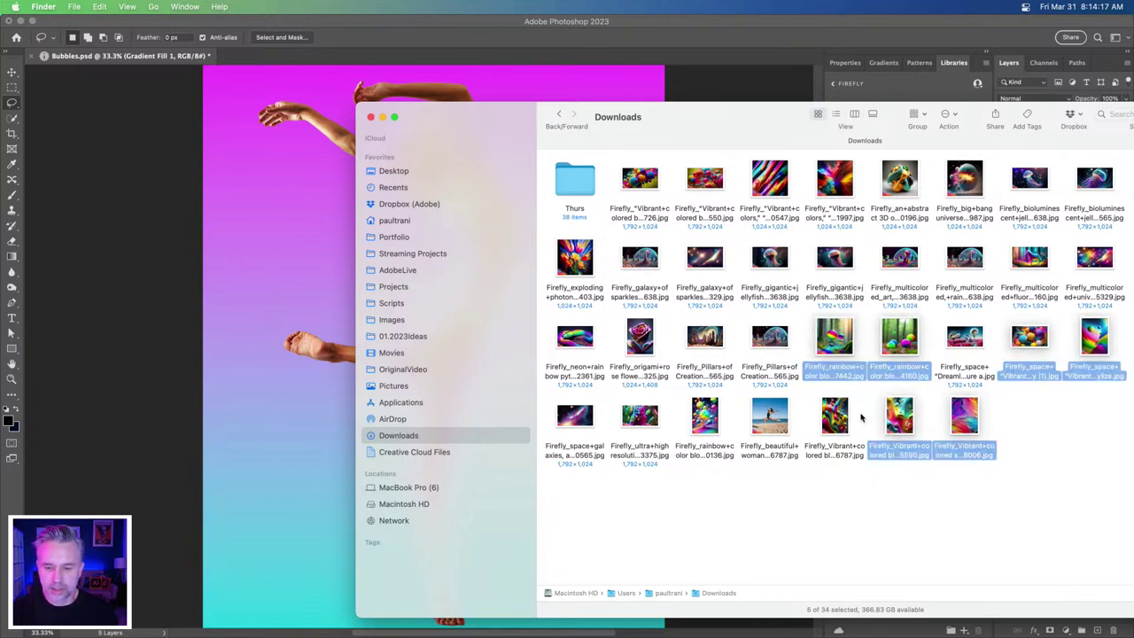
left_click(841, 416, "super")
left_click(709, 417, "super")
left_click_drag(837, 332, 303, 274)
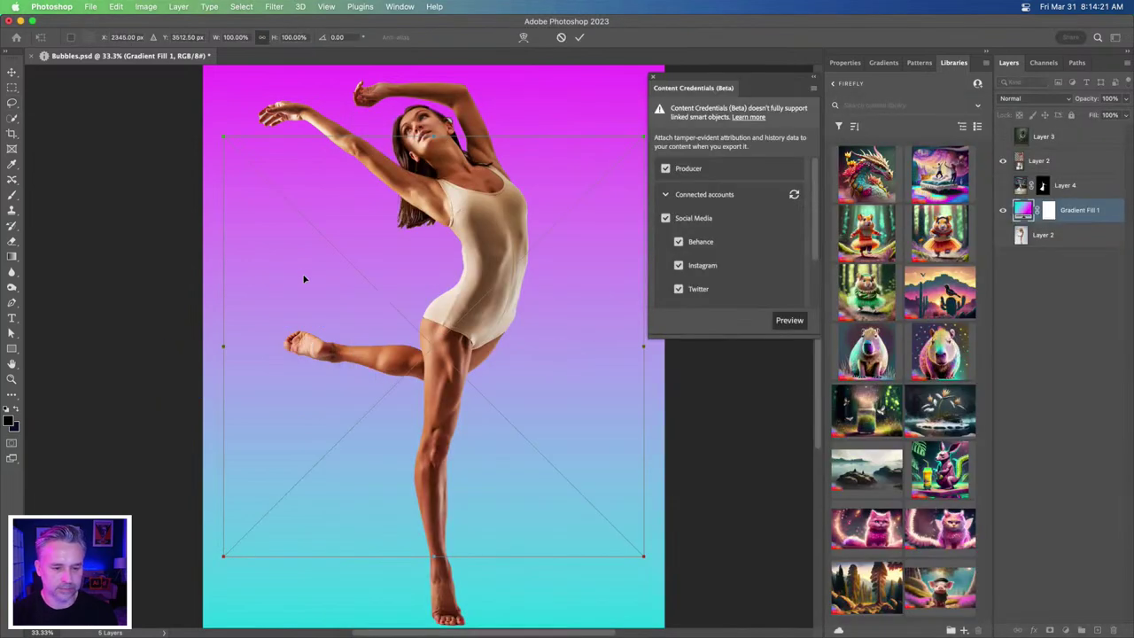
- Commit the placements and scale the colors_58006 fluid artwork to fill the canvas behind the dancer
key("Return")
key("Return")
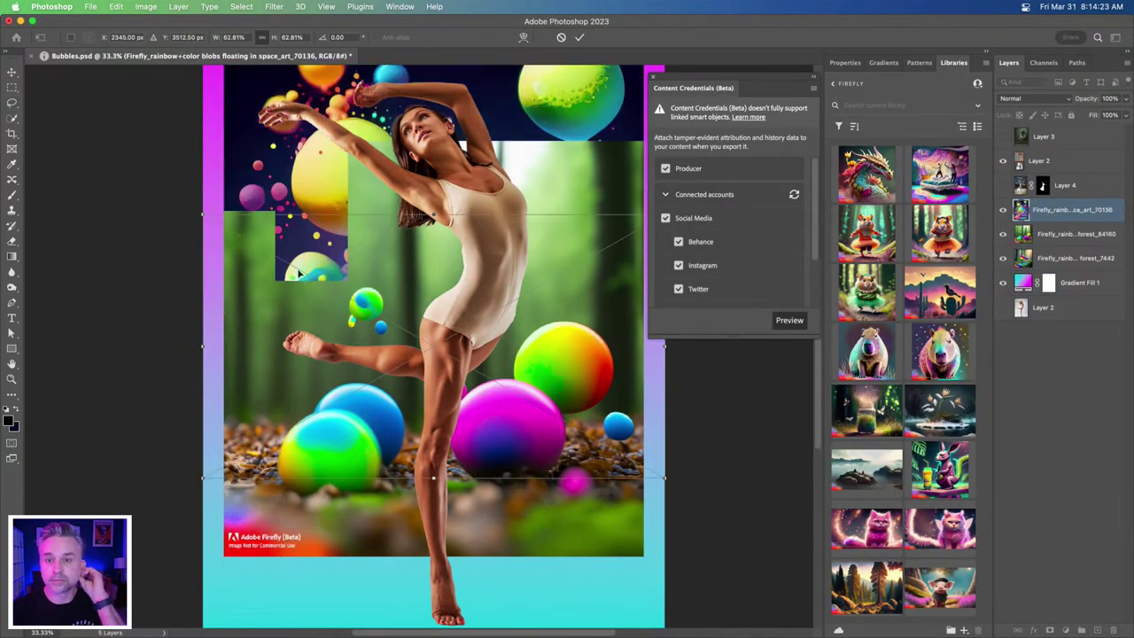
key("Return")
key("Return")
key("Return")
key("Return")
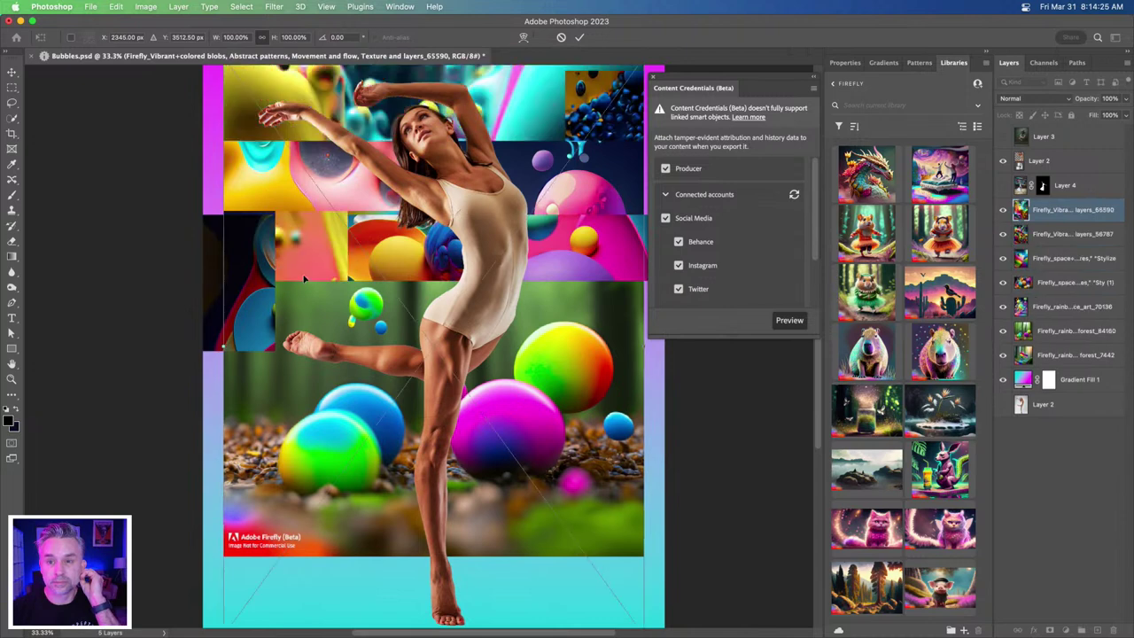
key("Return")
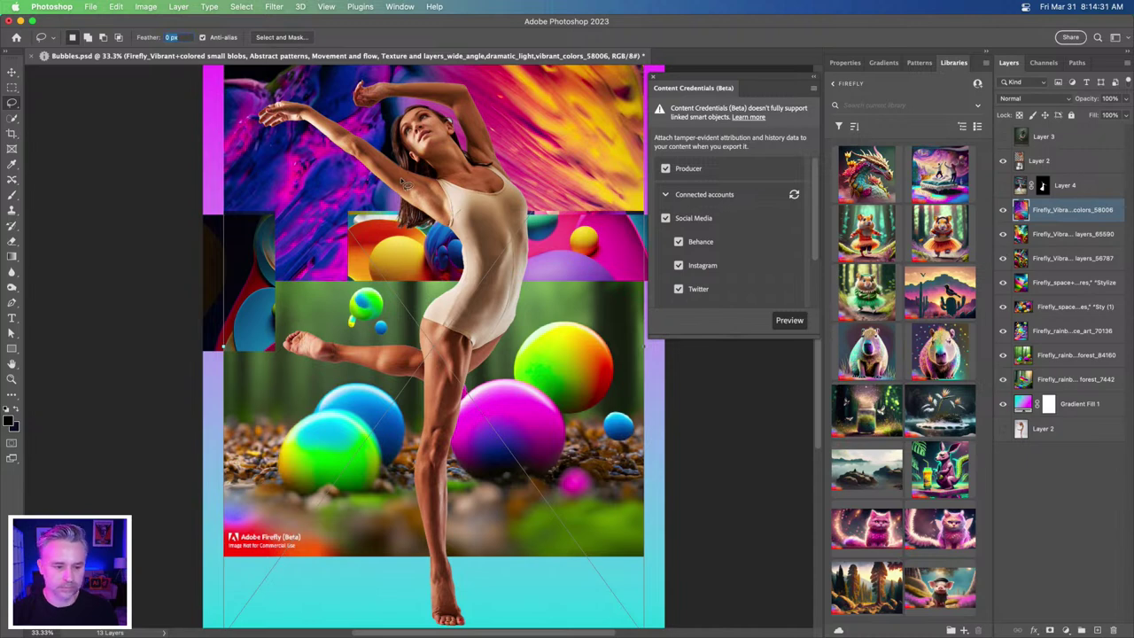
key("Return")
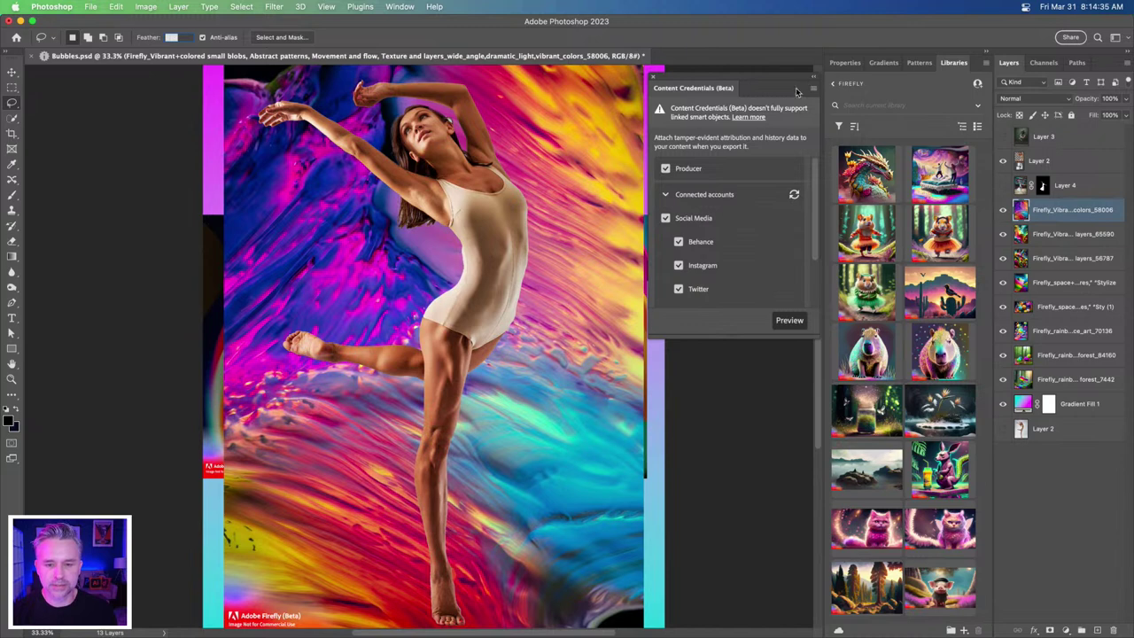
left_click(719, 79)
- Dock the Content Credentials panel beside the layer panels and toggle Layer 2's visibility
left_click_drag(682, 86, 1050, 66)
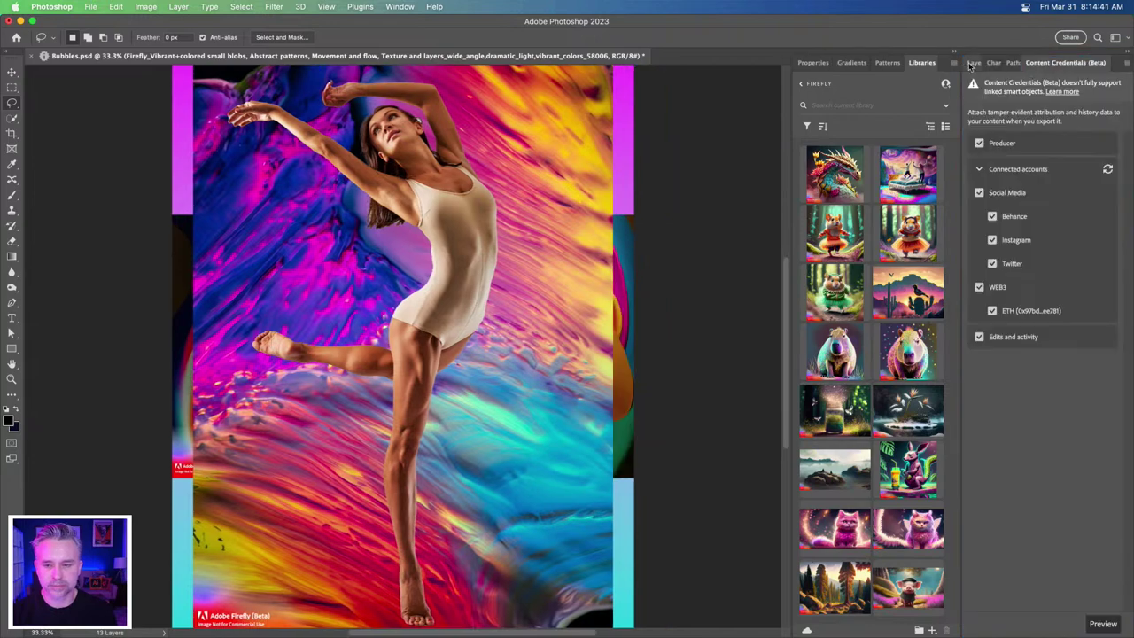
left_click(972, 63)
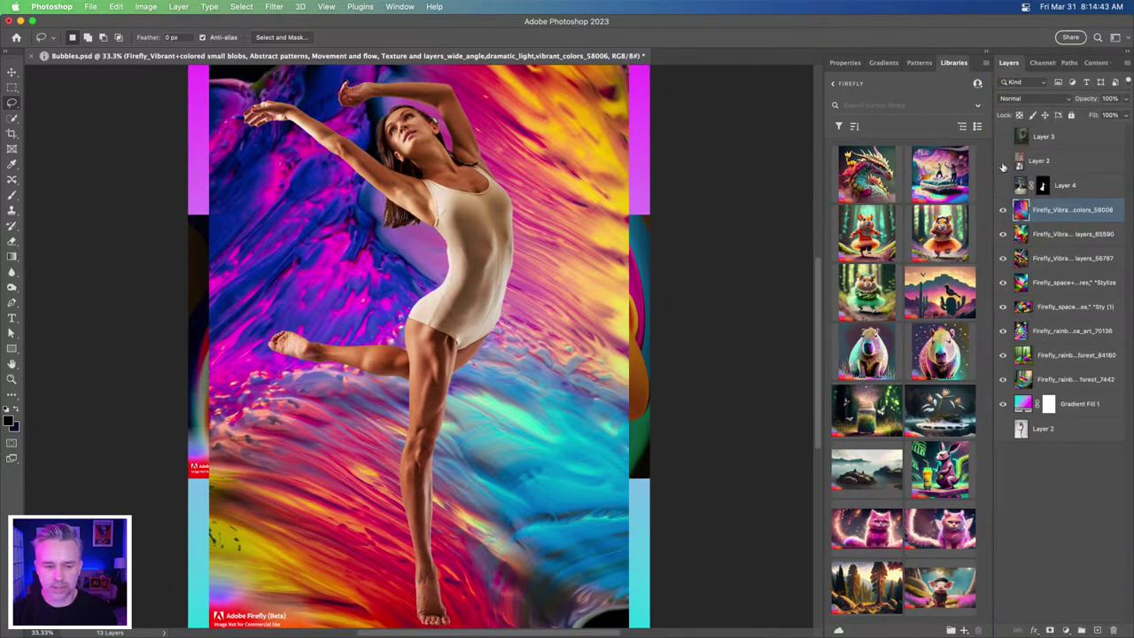
left_click(1004, 165)
left_click(1004, 165)
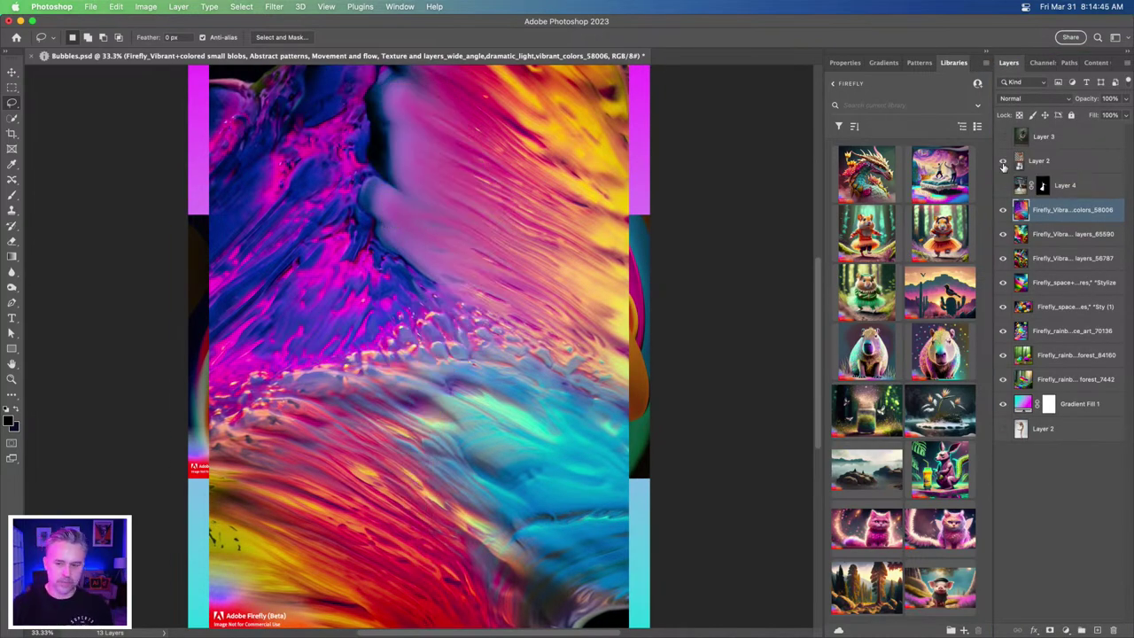
left_click(1004, 165)
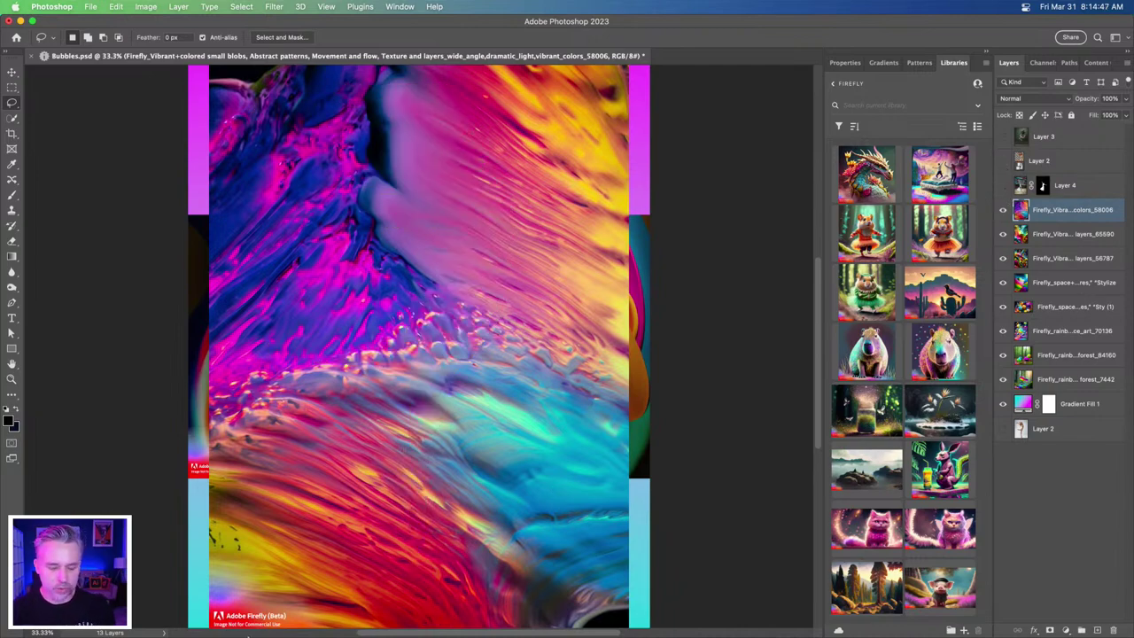
- Look over the rainbow bubbles forest and galaxy of sparkles images in Finder Downloads
left_click(122, 620)
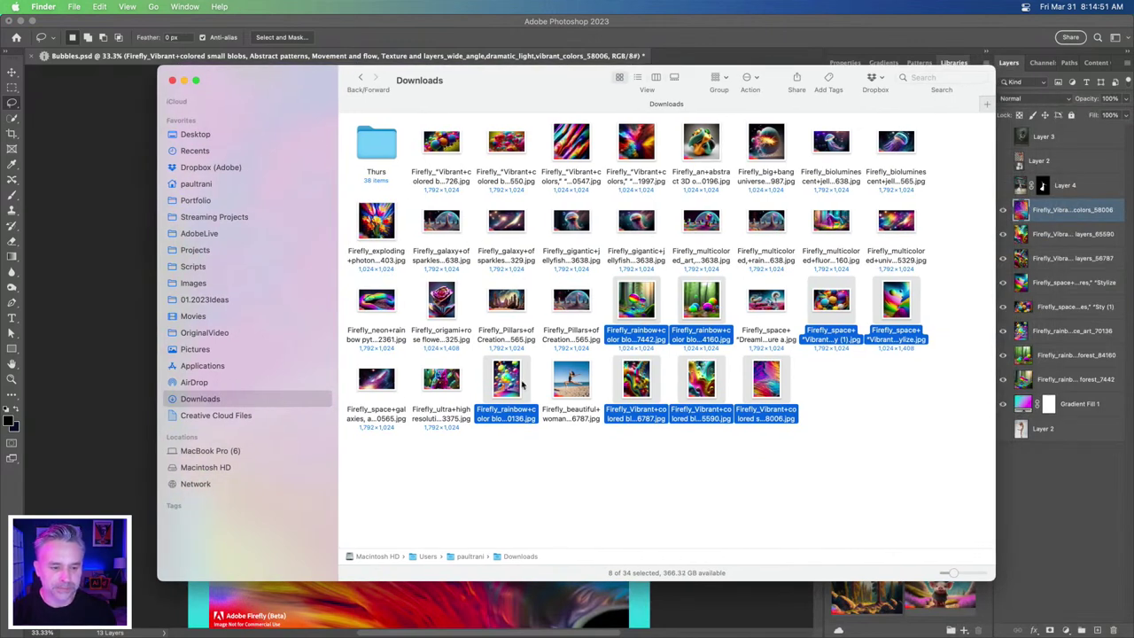
left_click(568, 455)
left_click(631, 299)
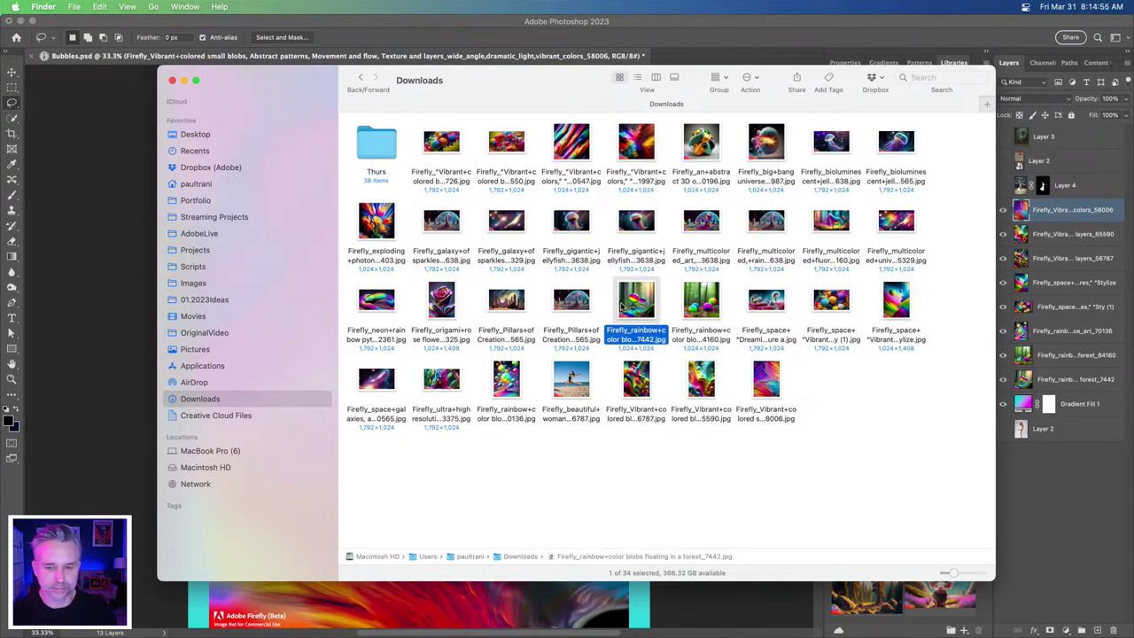
left_click(489, 225)
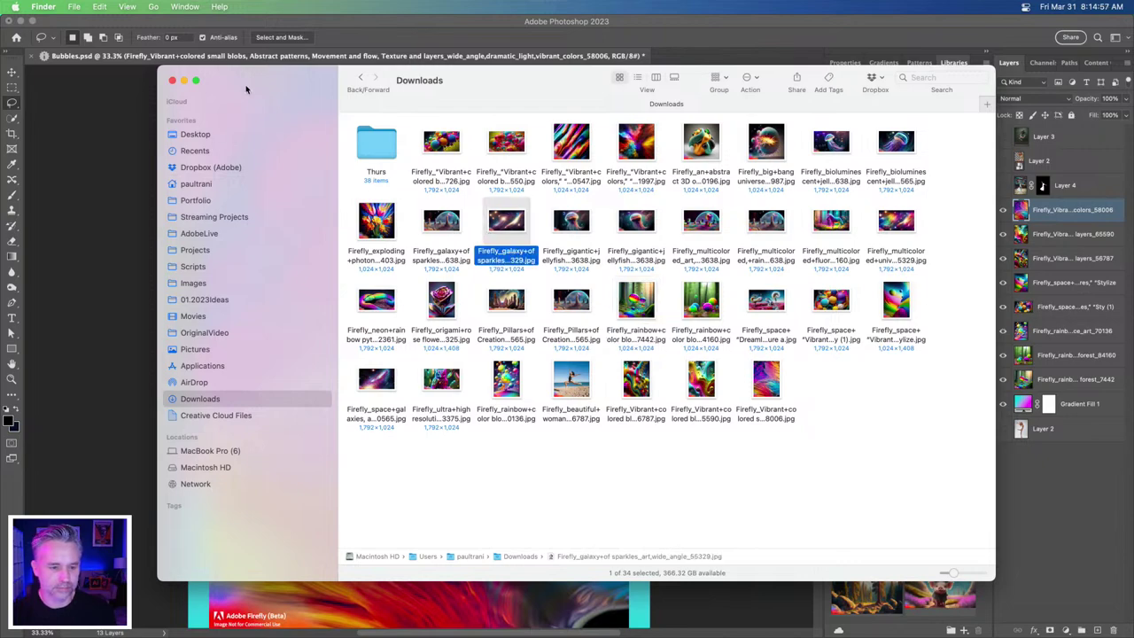
left_click_drag(252, 86, 448, 131)
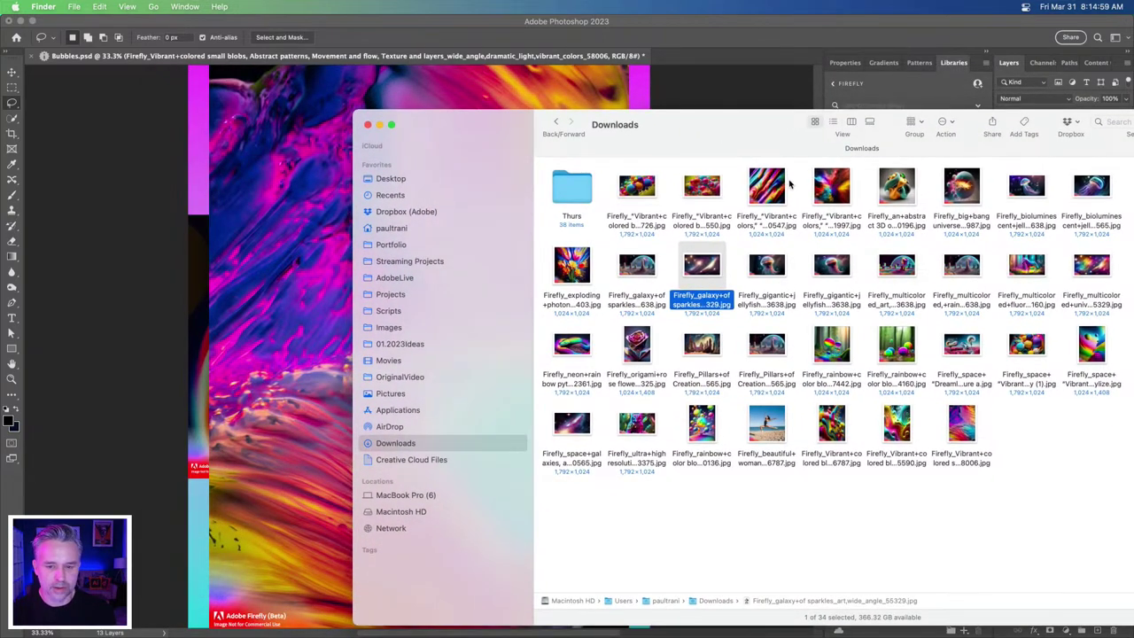
- Back in Photoshop, make Layer 2 with the dancer visible and active
left_click(250, 189)
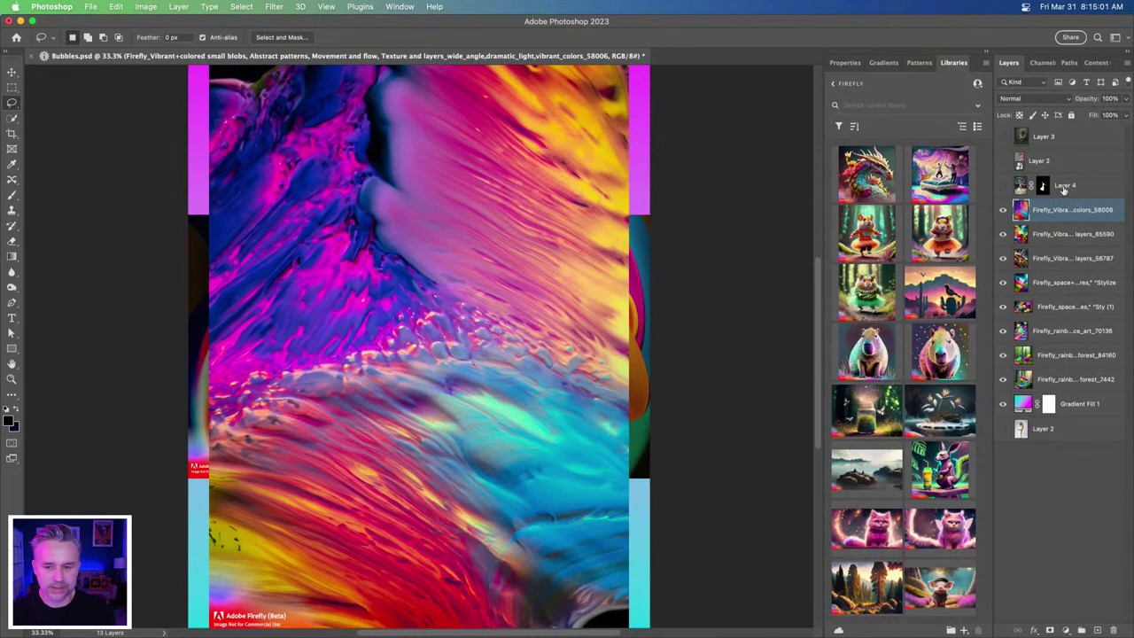
left_click(1002, 161)
left_click(1053, 168)
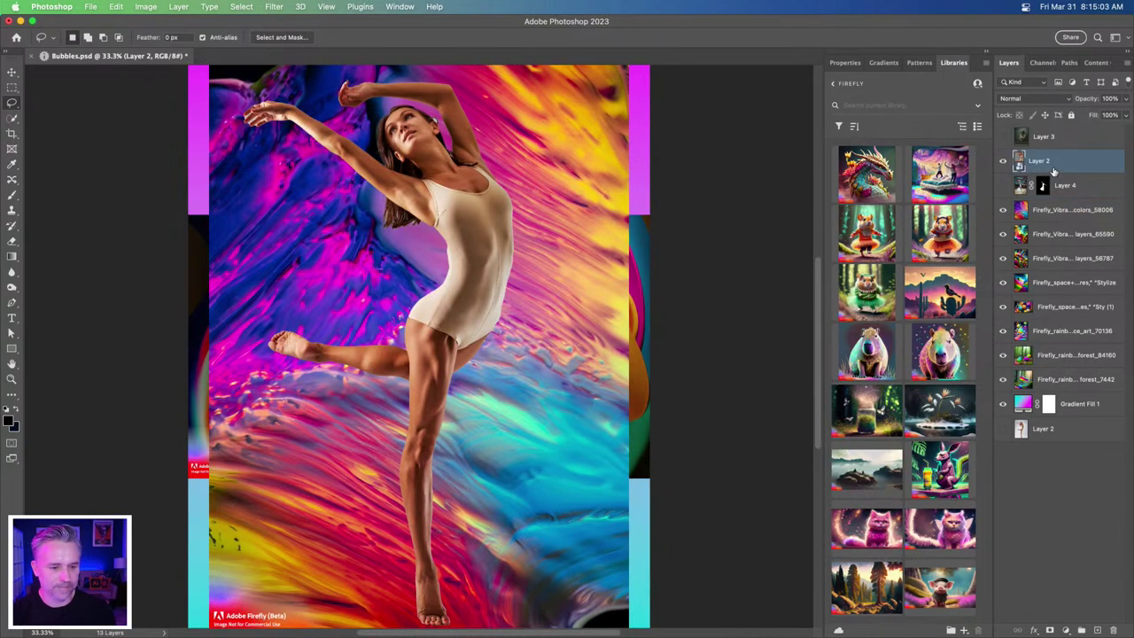
- Load the Firefly website in a new Chrome tab
mouse_move(387, 634)
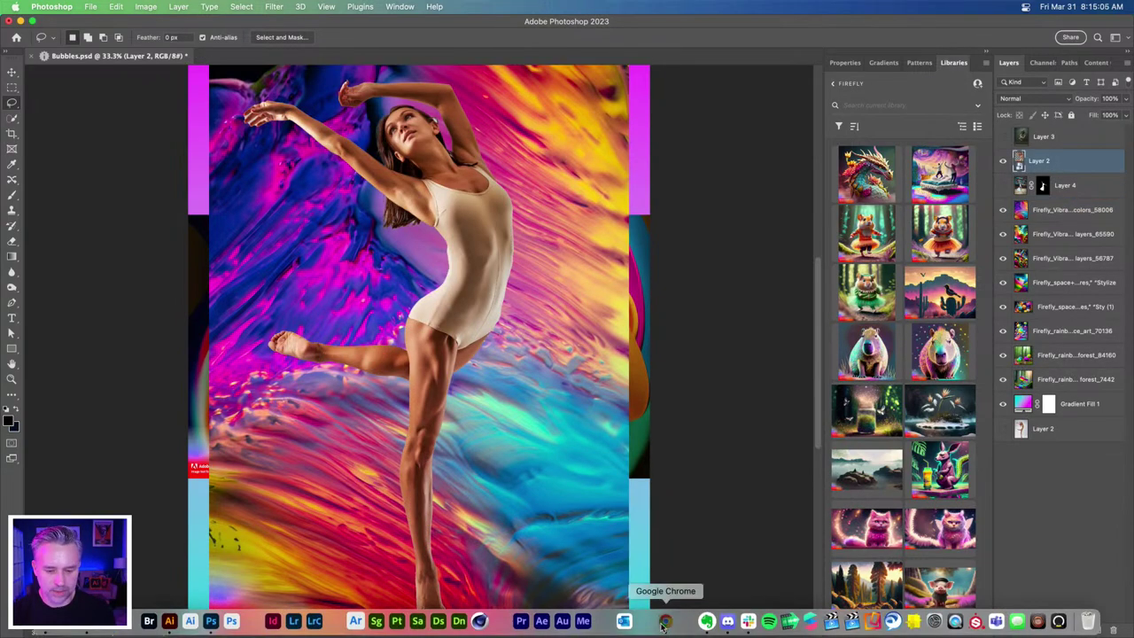
left_click(665, 625)
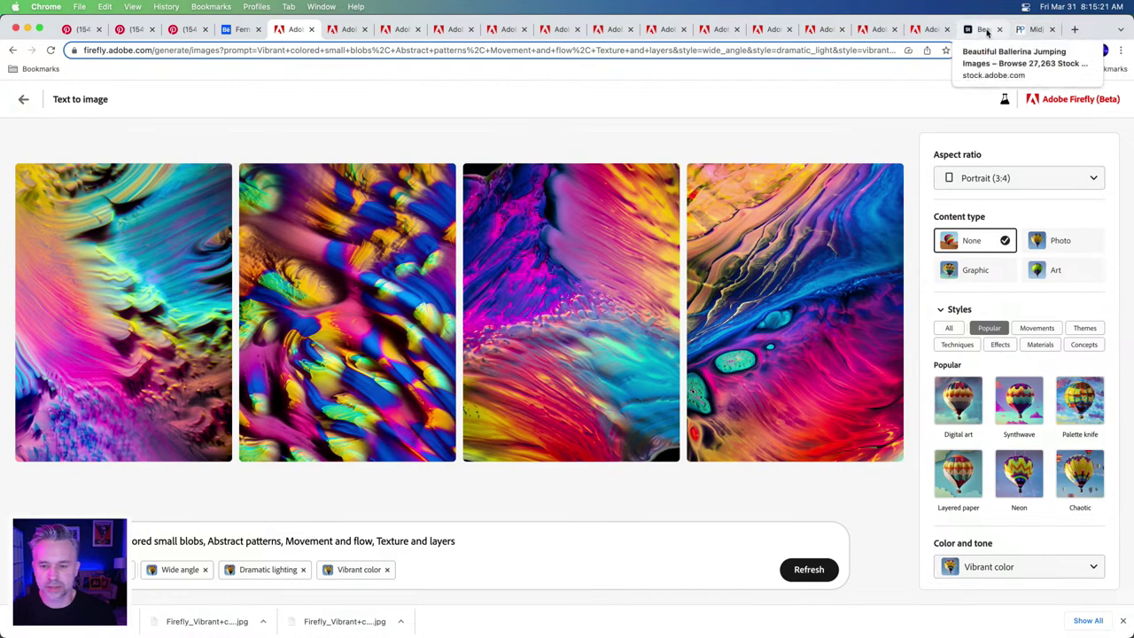
left_click(1075, 30)
type("firefly")
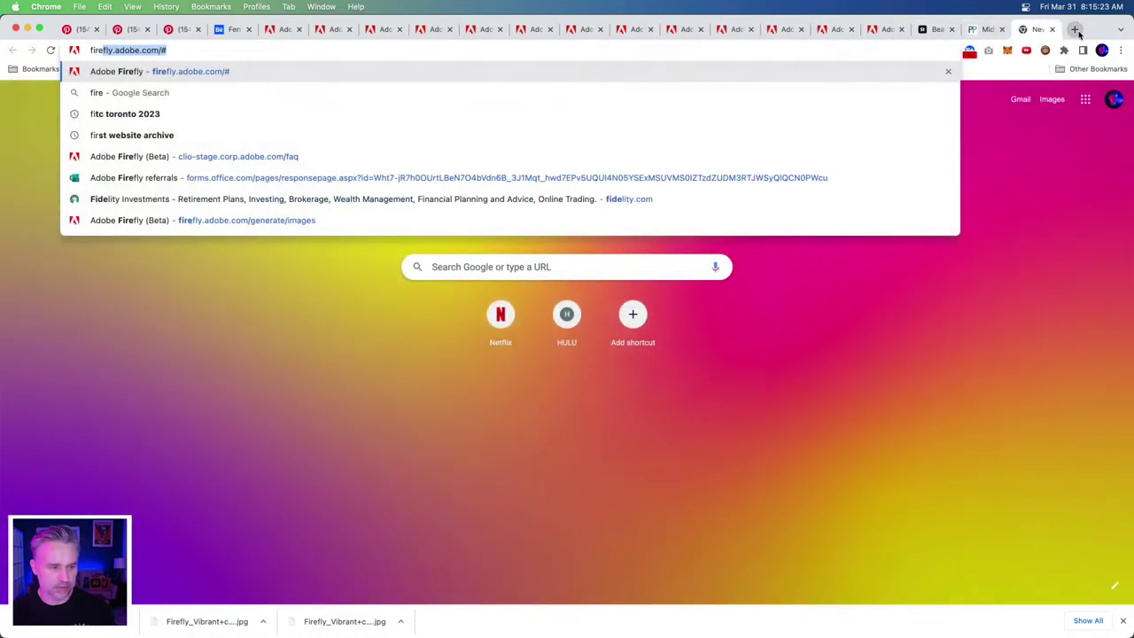
key("Return")
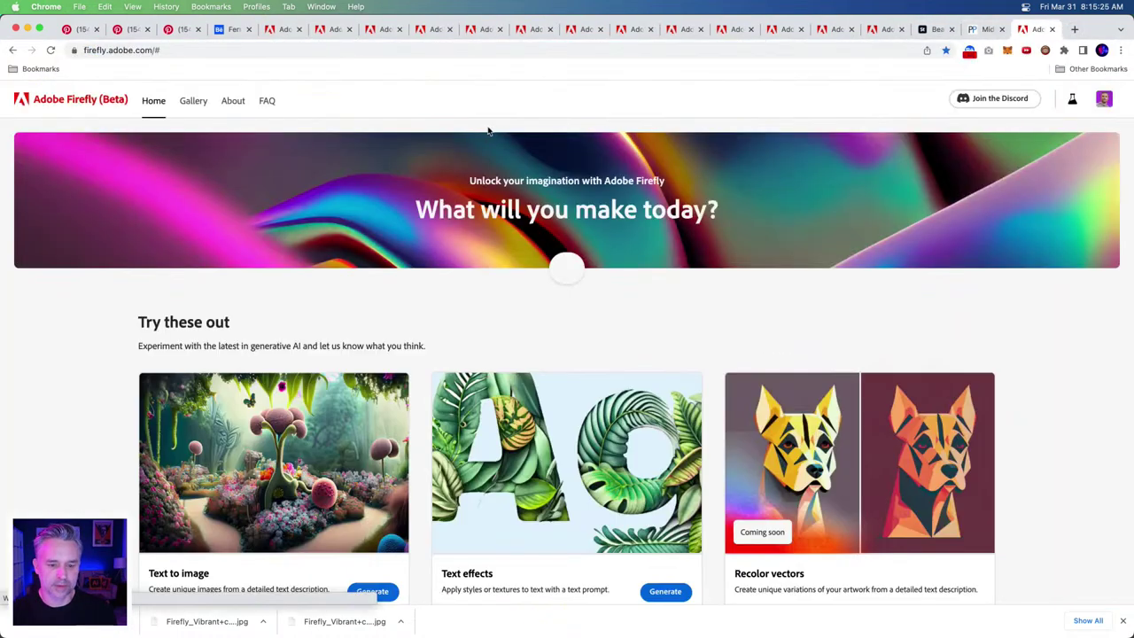
- Reuse the psychedelic tunnel image's prompt from the Firefly text-to-image gallery
left_click(567, 266)
type("painting o")
type("f mus")
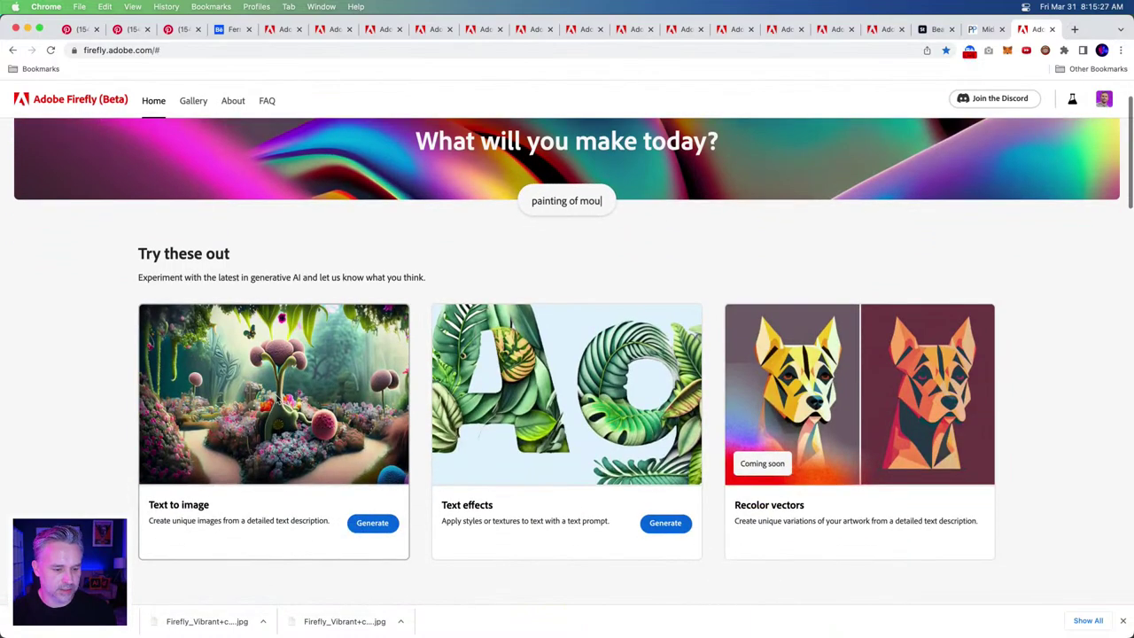
left_click(273, 398)
scroll(567, 310, "down", 10)
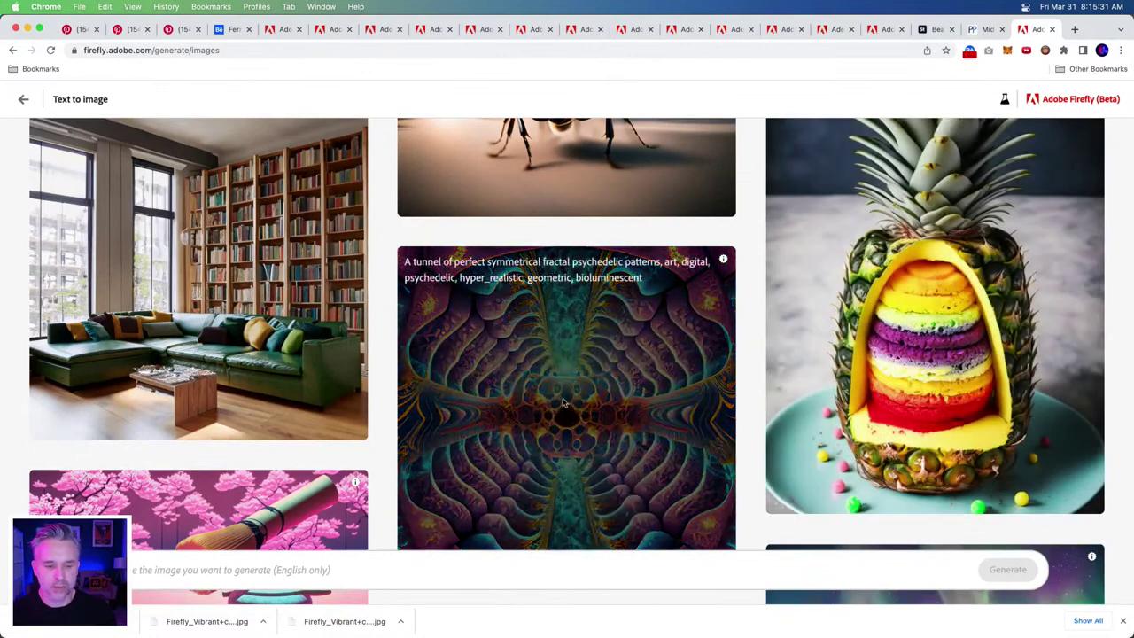
scroll(567, 372, "down", 1)
left_click(699, 469)
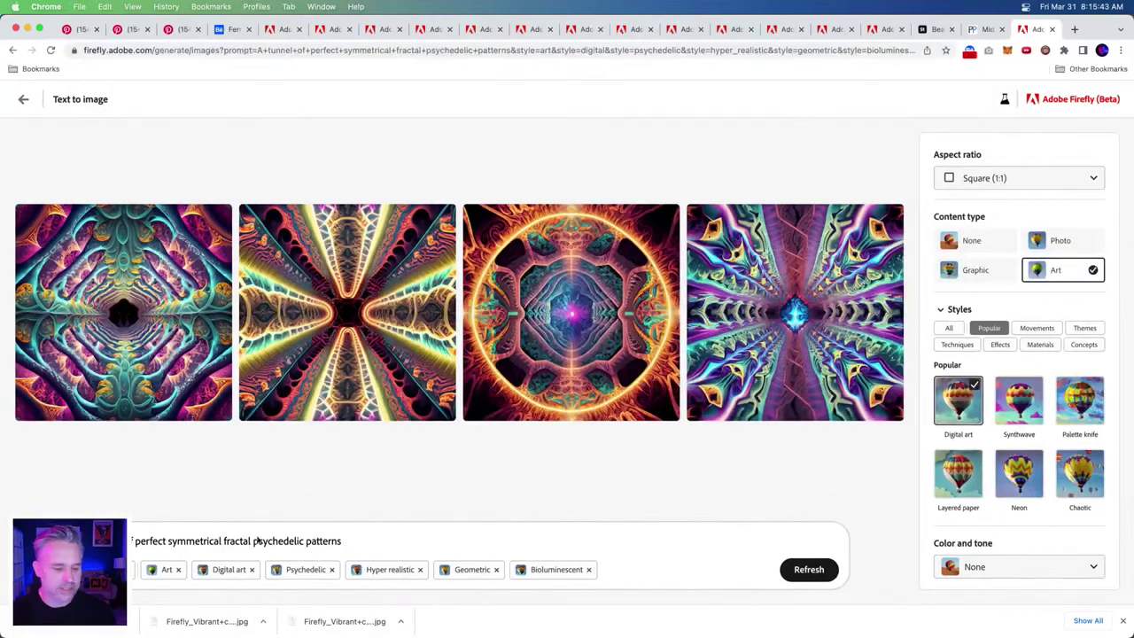
- Add 'colorful vibrant' before 'patterns' in the prompt and generate new images
left_click(307, 542)
type("colorfu")
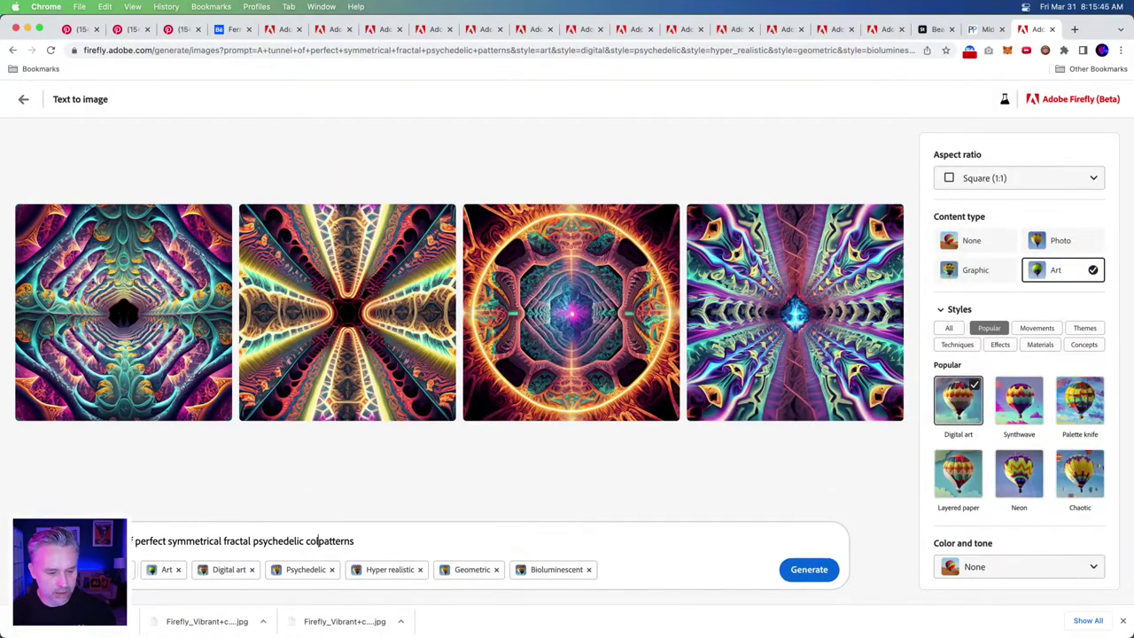
type("l vibrant")
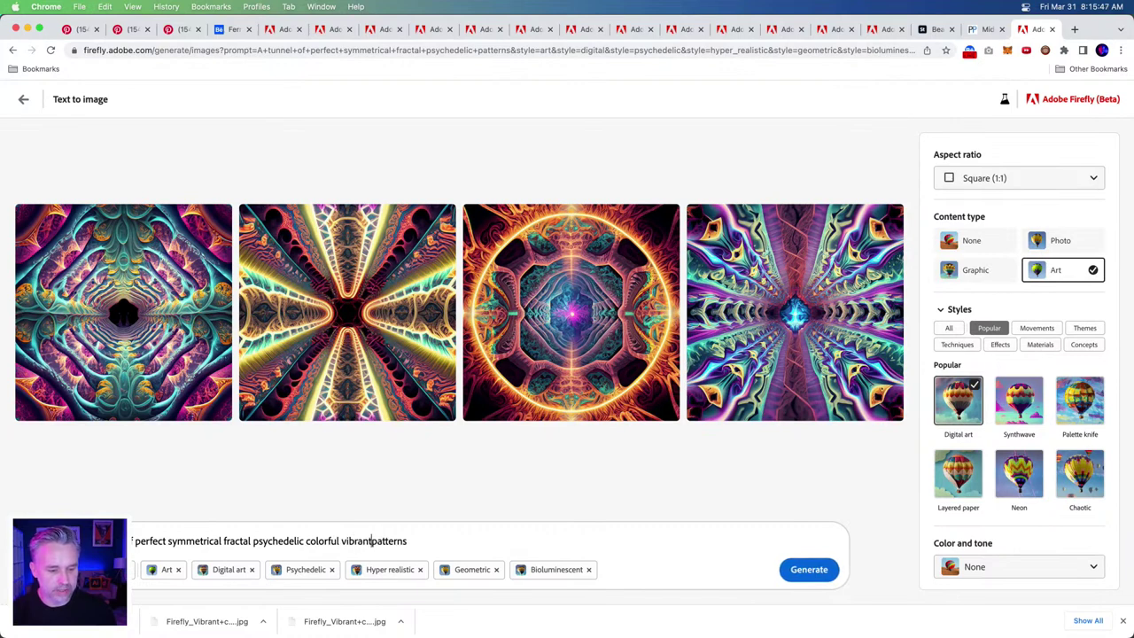
left_click(795, 569)
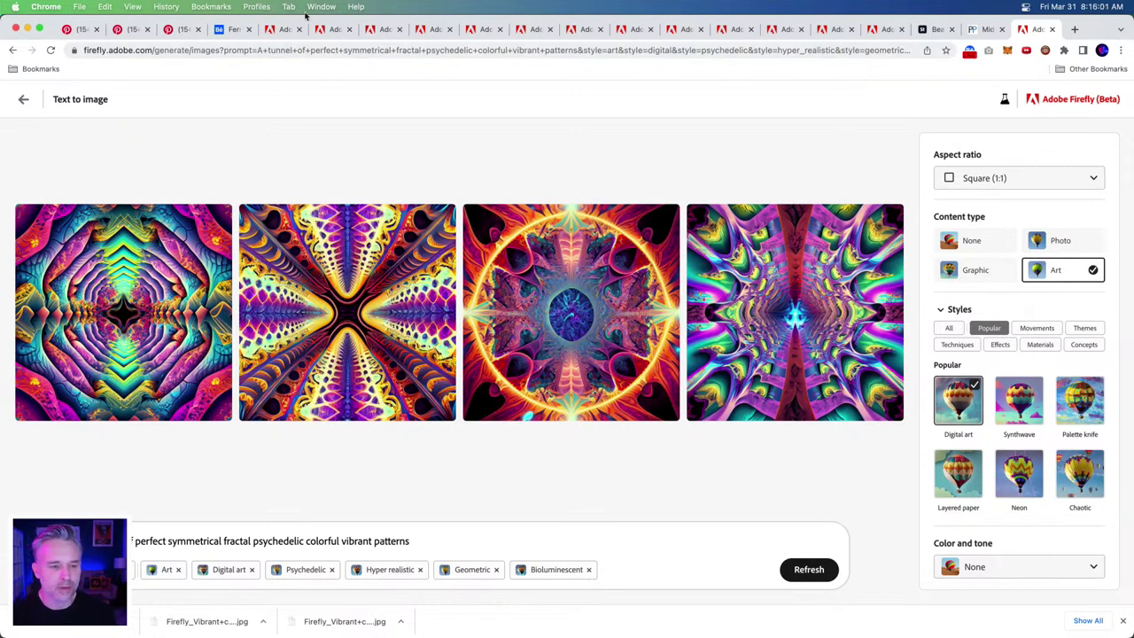
- Review the fluid abstract and octopus tabs, then start a new blank tab
left_click(277, 31)
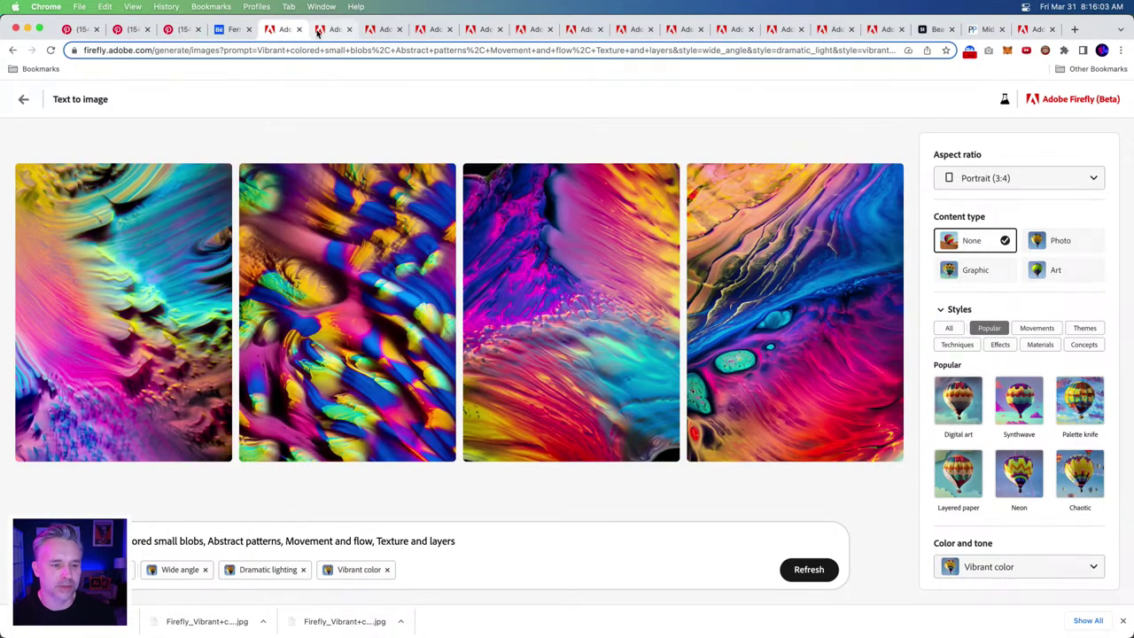
left_click(316, 30)
left_click(293, 32)
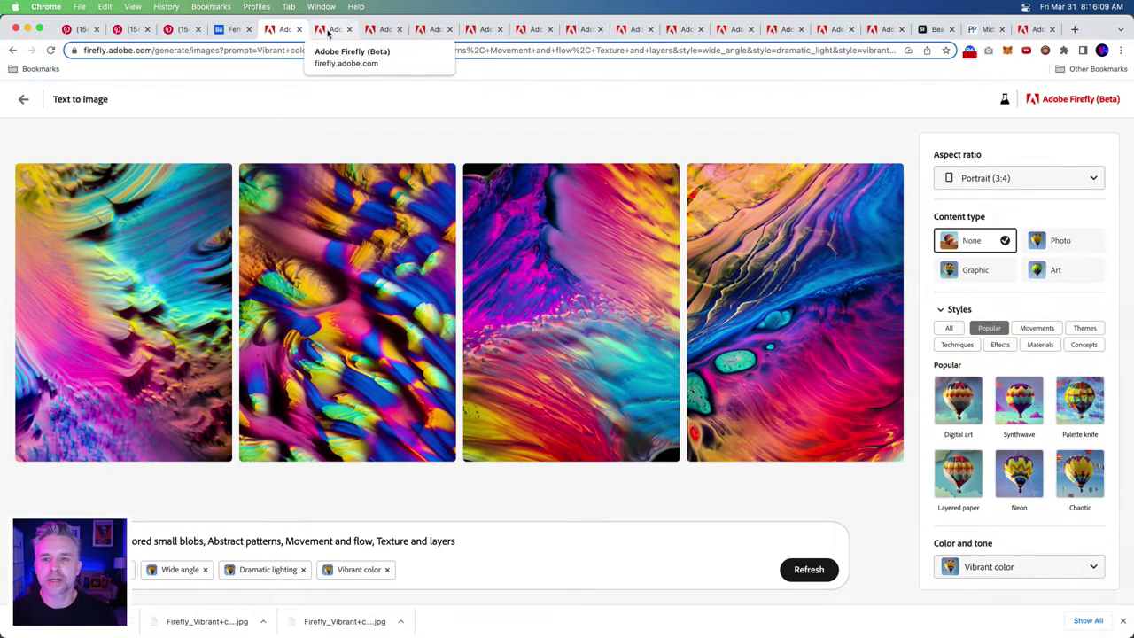
left_click(1075, 30)
- Go to the Content Authenticity Verify site, fixing the address typo
type("conct")
key("BackSpace")
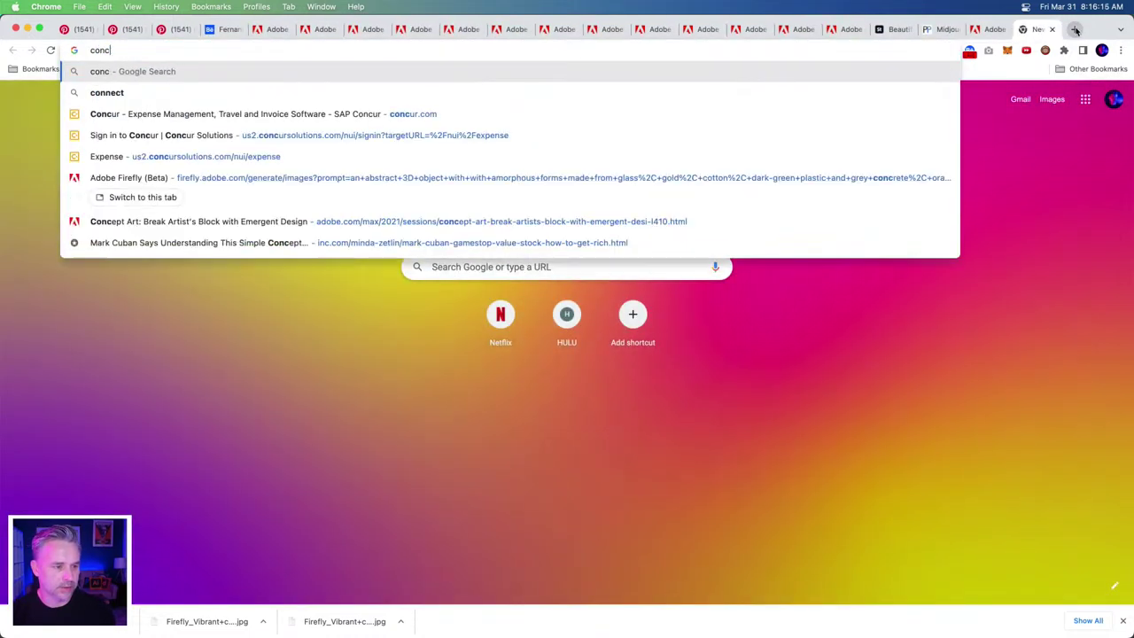
type("te")
key("Return")
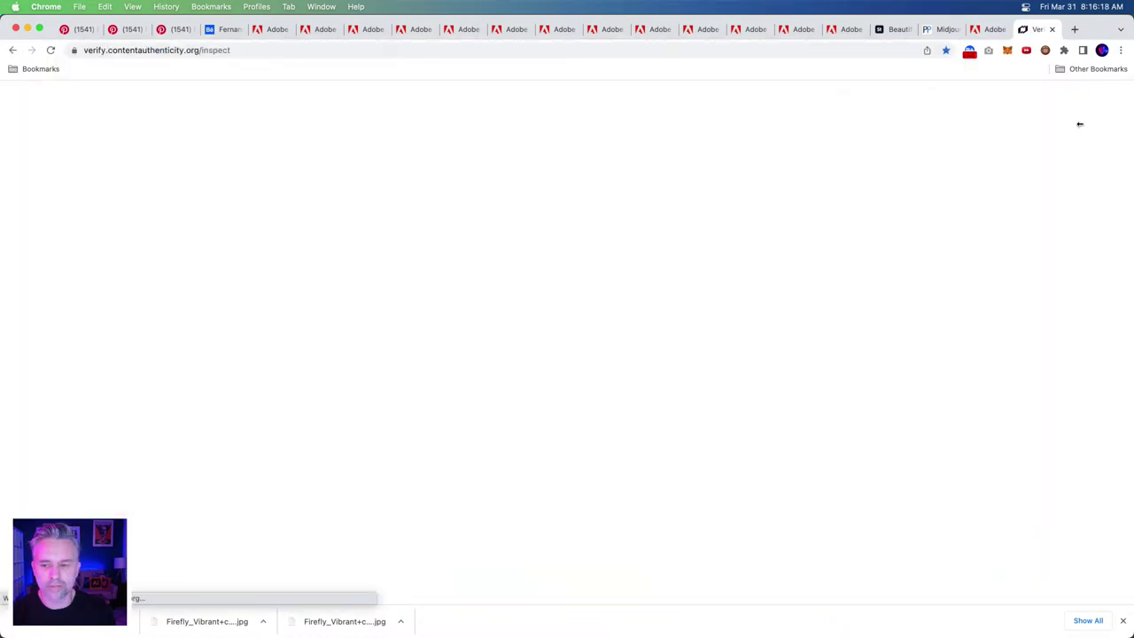
- Drop the rainbow bubbles Firefly JPG from Downloads into Verify to read its credentials
left_click_drag(1132, 114, 859, 112)
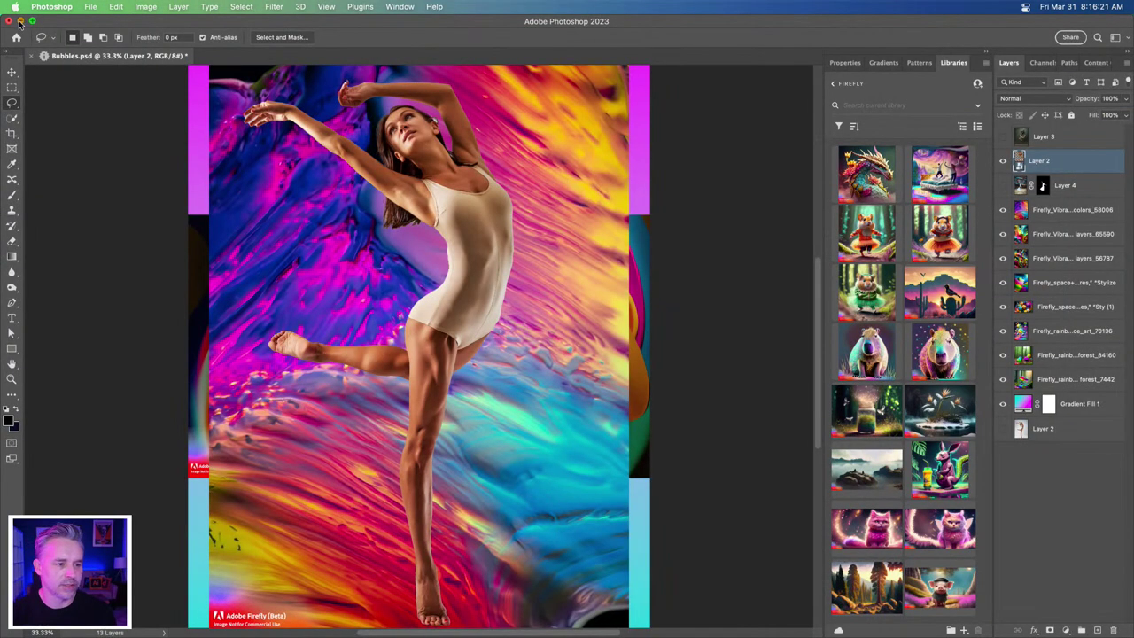
left_click(20, 21)
left_click(1089, 552)
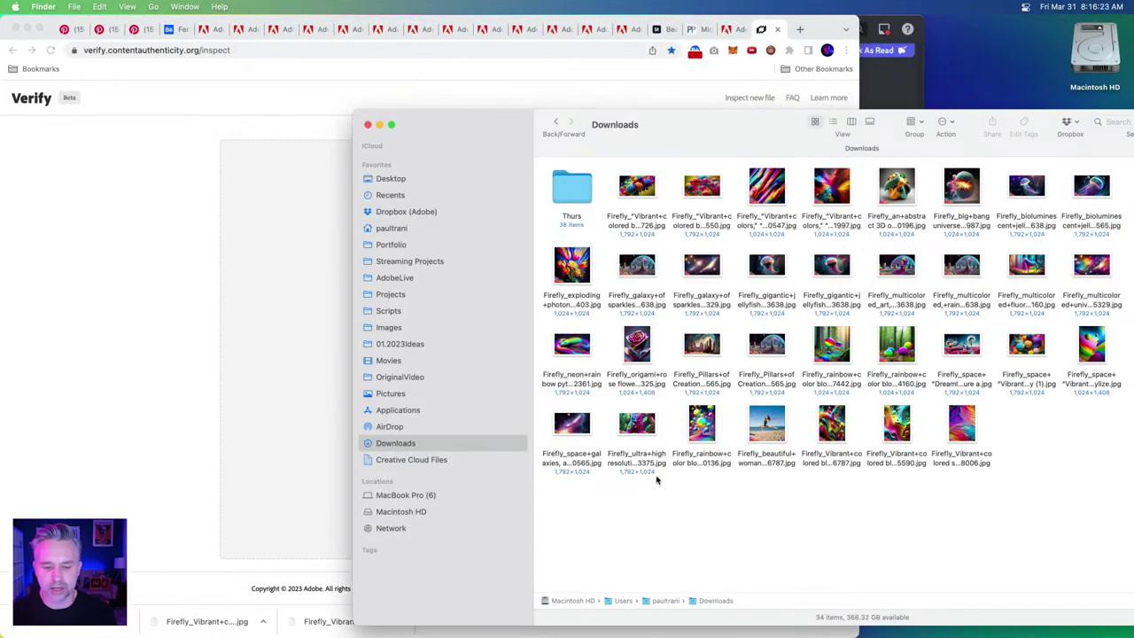
left_click_drag(701, 424, 271, 341)
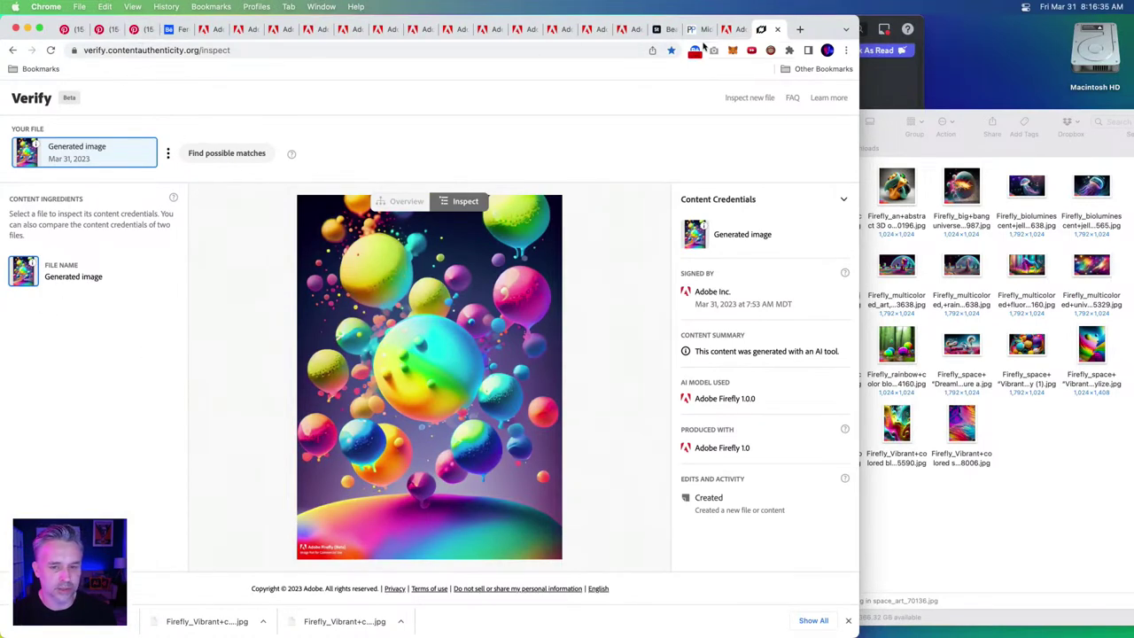
left_click_drag(856, 20, 1133, 20)
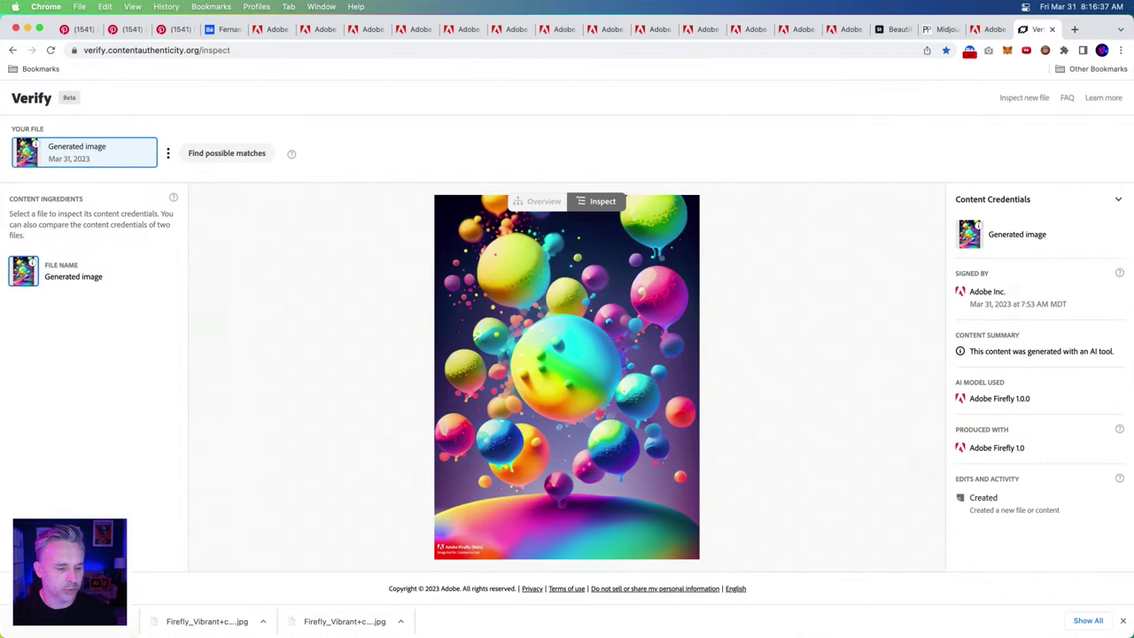
- Move through the Firefly tabs to the octopus generations page
left_click(309, 35)
left_click(357, 34)
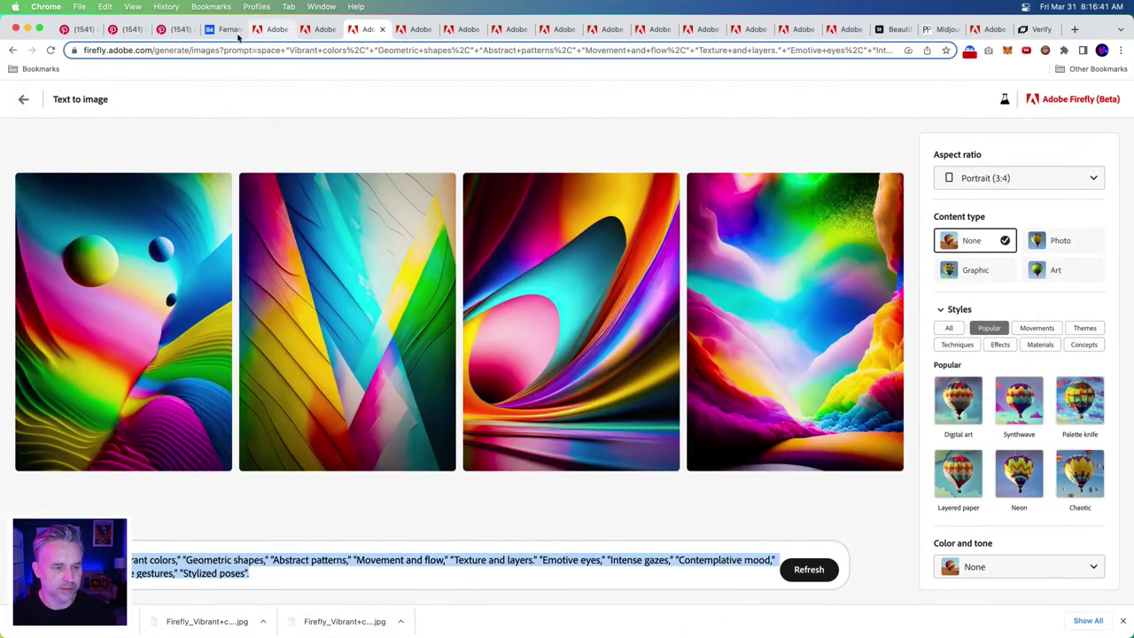
left_click(265, 34)
left_click(314, 33)
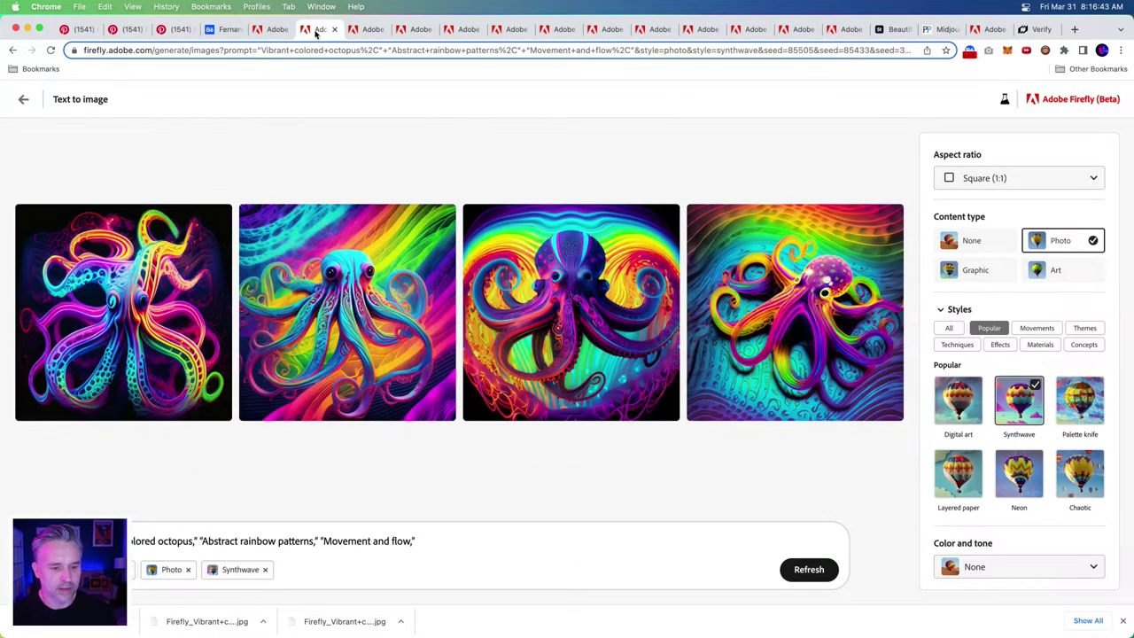
left_click(363, 34)
left_click(328, 32)
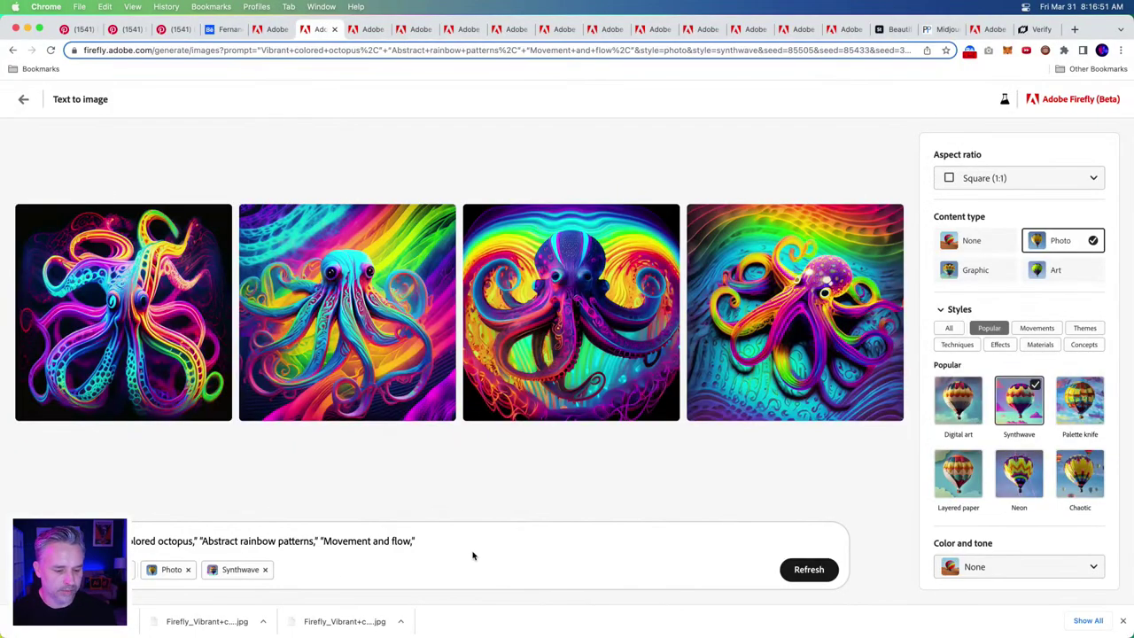
- Replace 'octopus' with 'galaxy' in the prompt and regenerate the images
key("super+a")
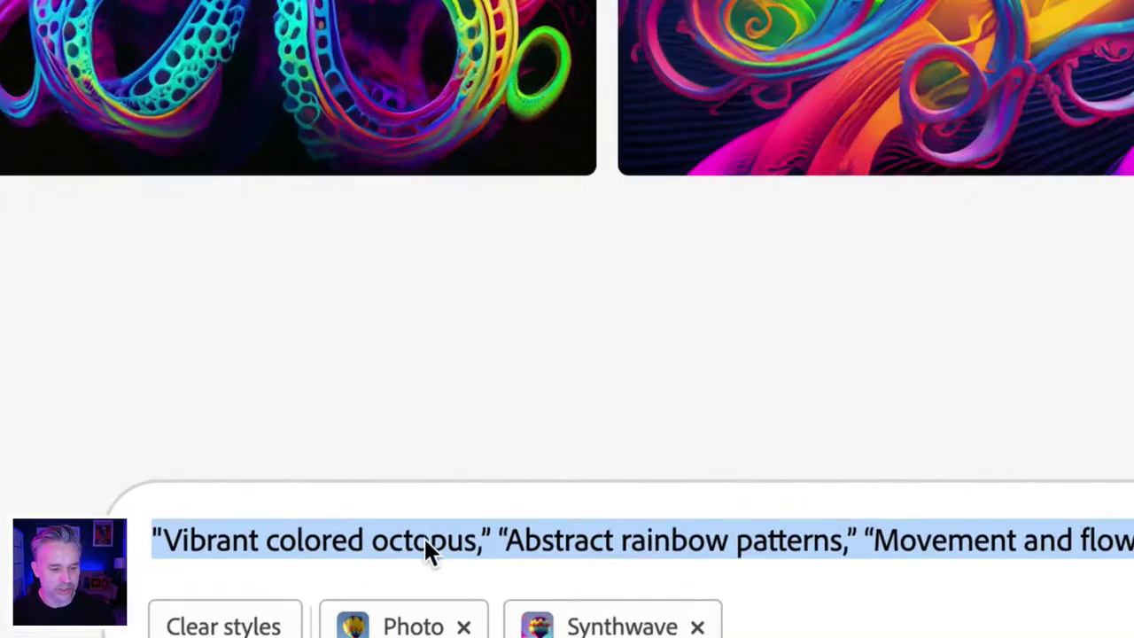
double_click(404, 540)
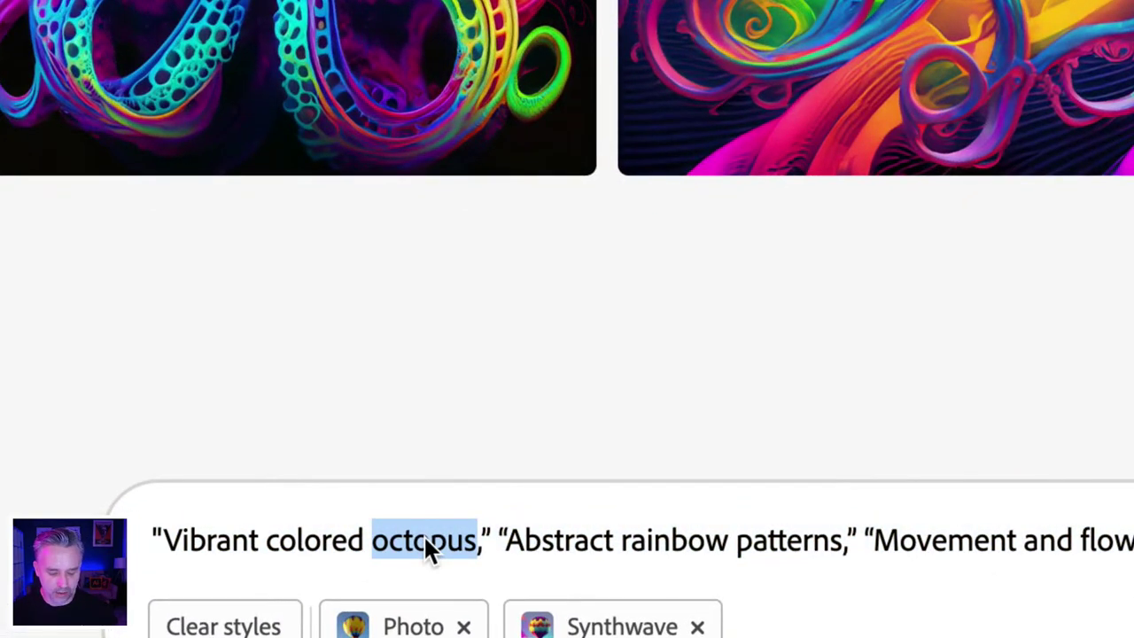
type("galaxy")
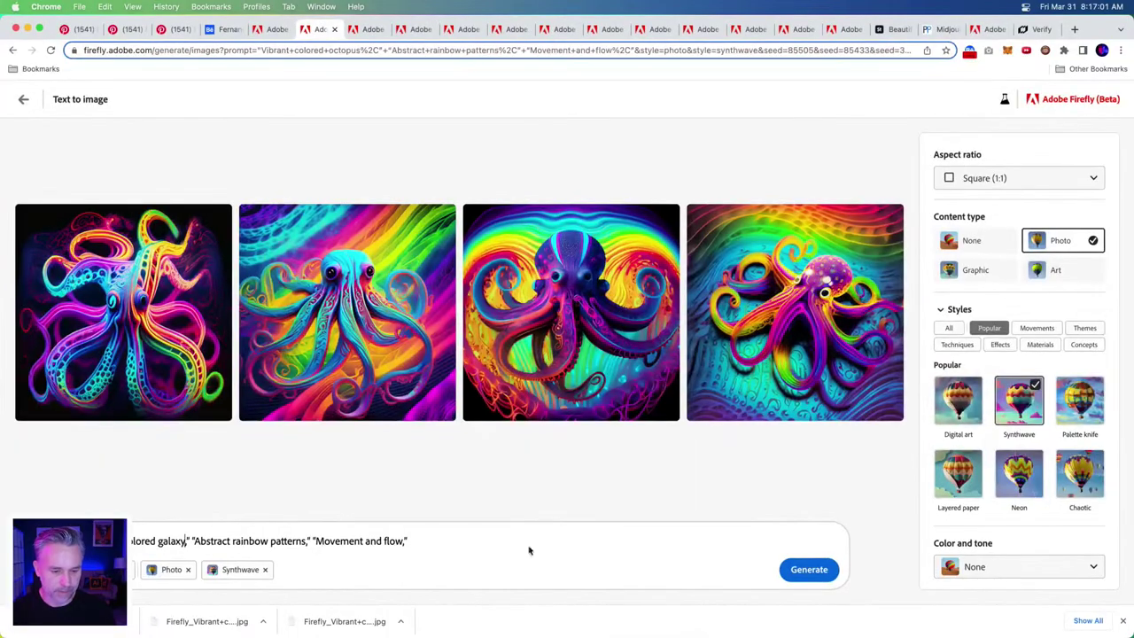
left_click(802, 569)
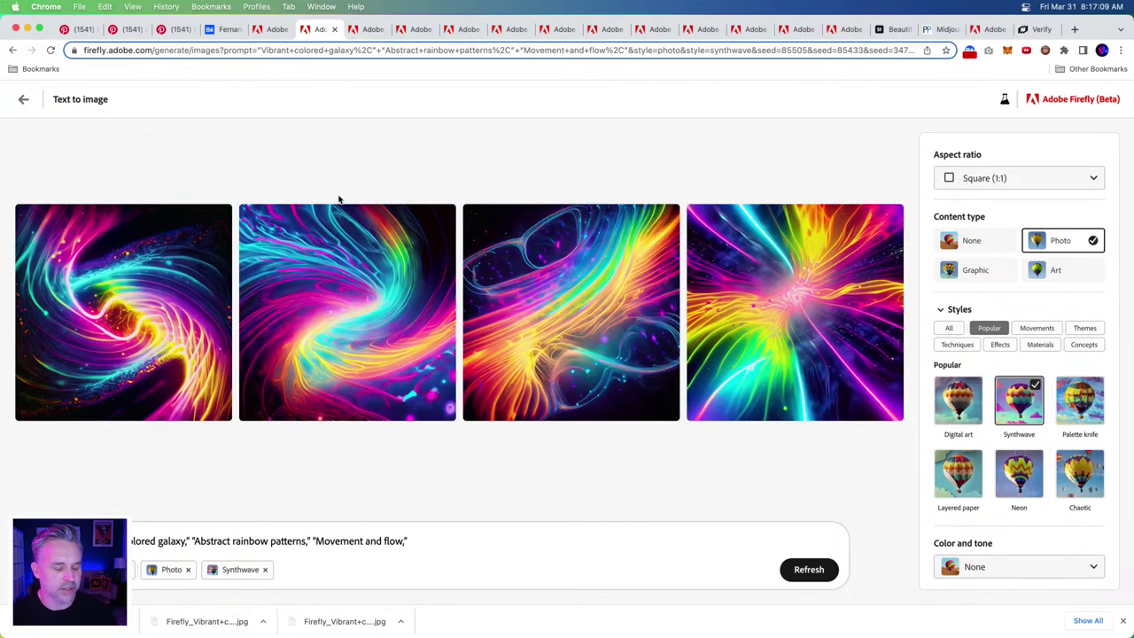
left_click(368, 29)
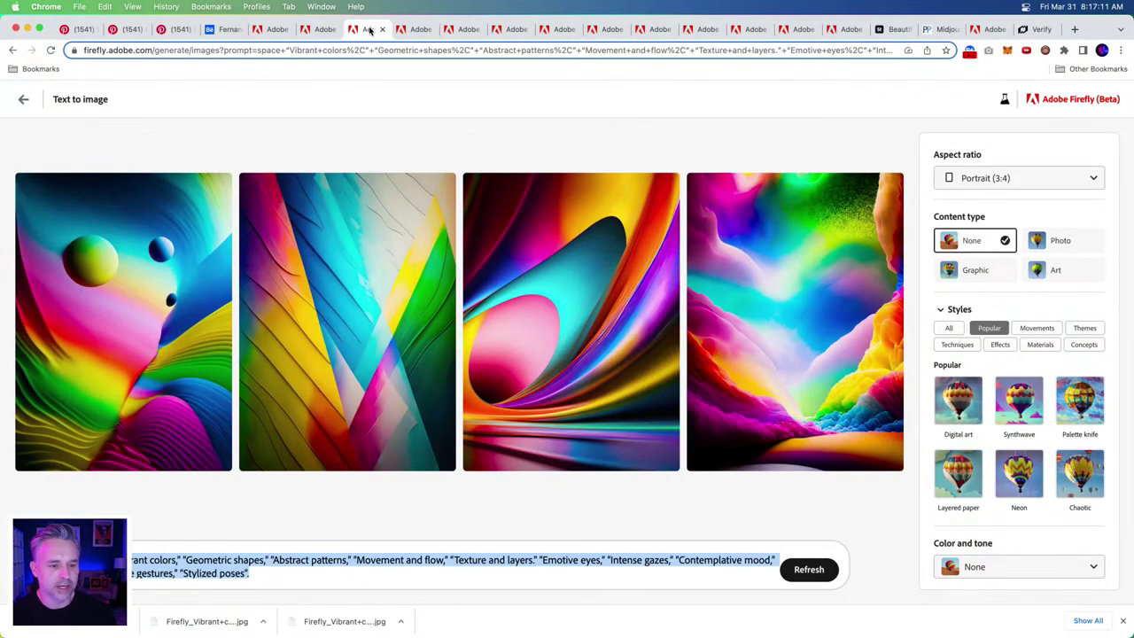
- Browse the photon flowers, origami rose and rainbow abstract Firefly tabs
left_click(413, 35)
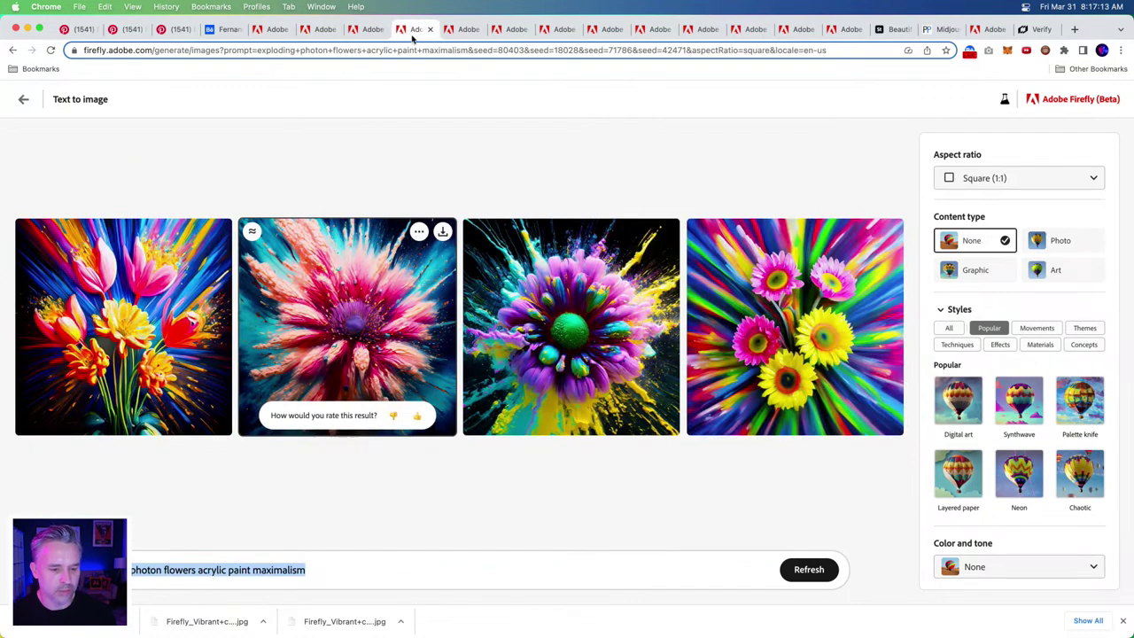
left_click(178, 570)
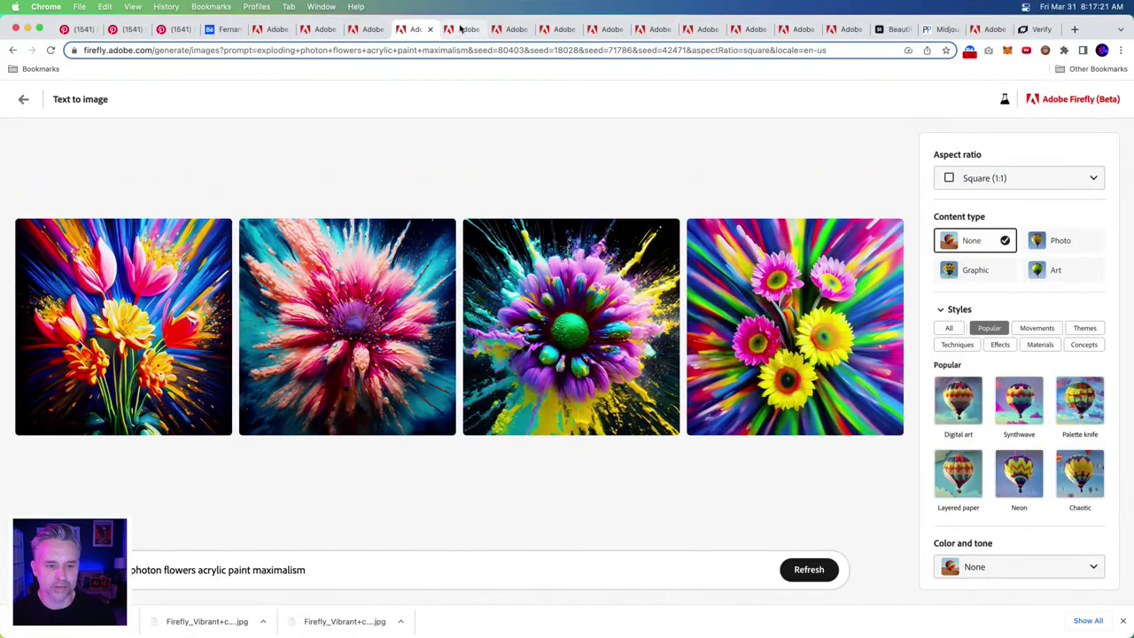
left_click(456, 31)
left_click(517, 32)
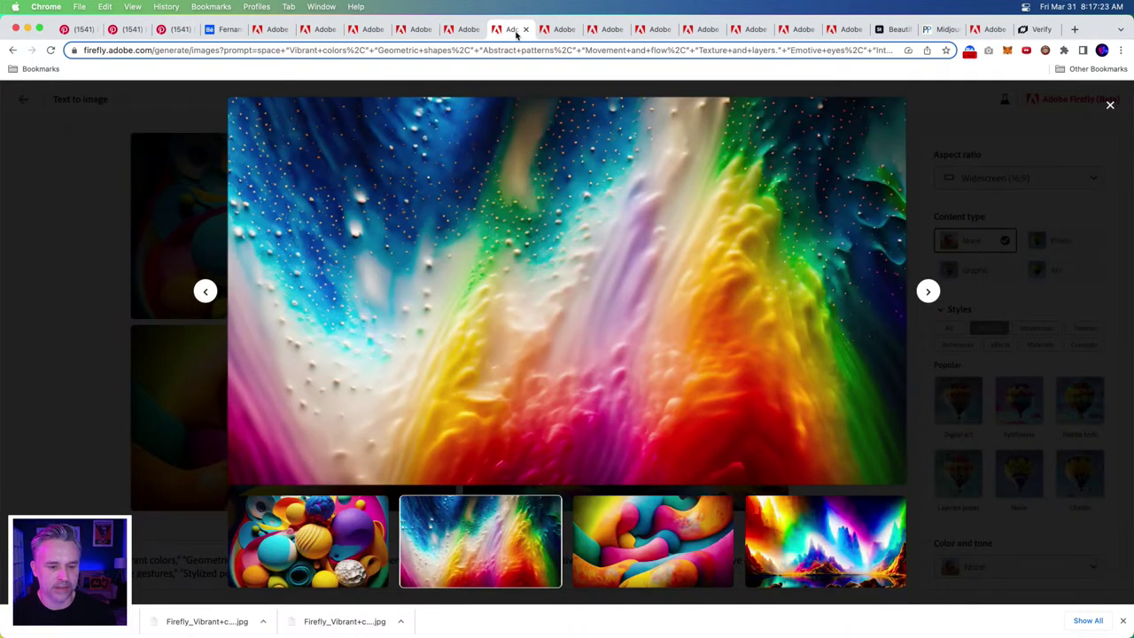
left_click(146, 197)
- Continue past the 3D amorphous and neon owl tabs to the surreal landscape generations
left_click(556, 30)
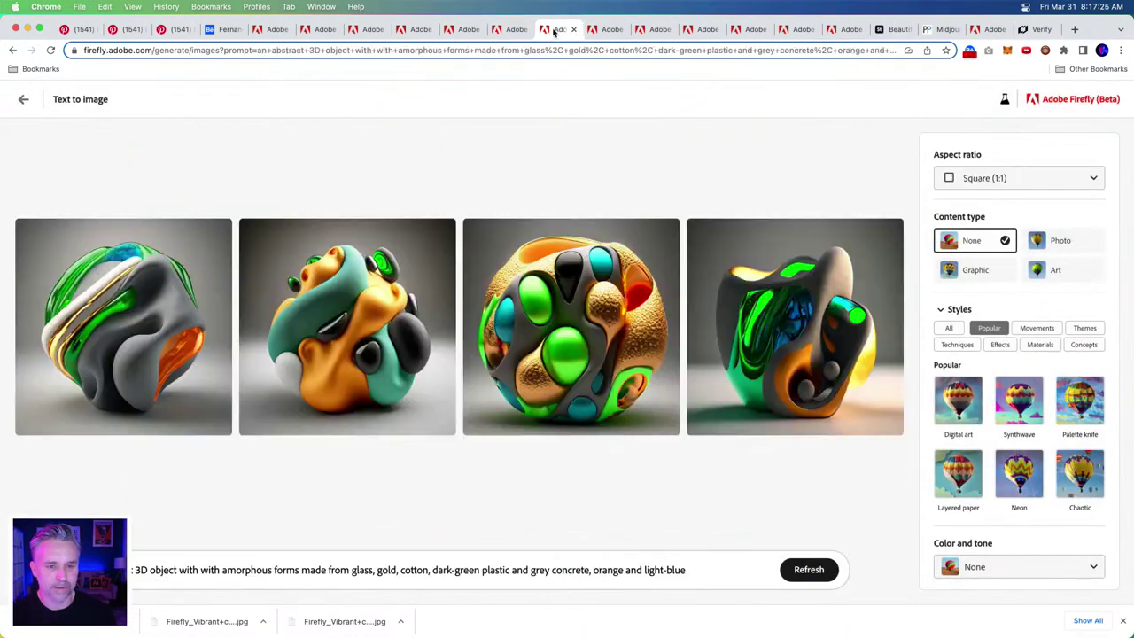
left_click(594, 30)
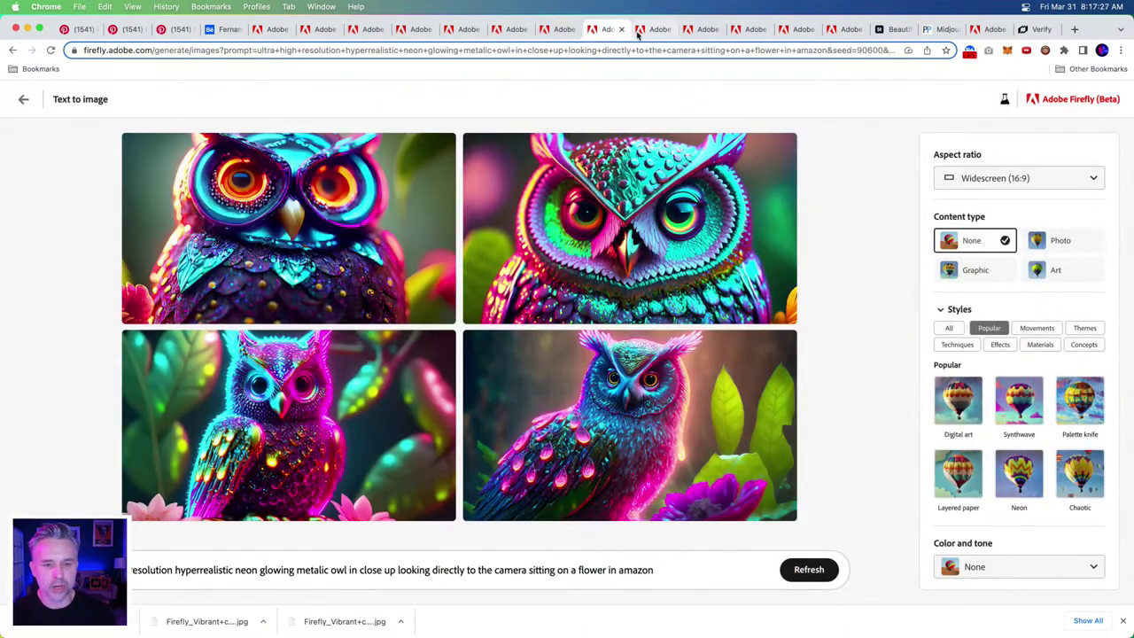
left_click(638, 31)
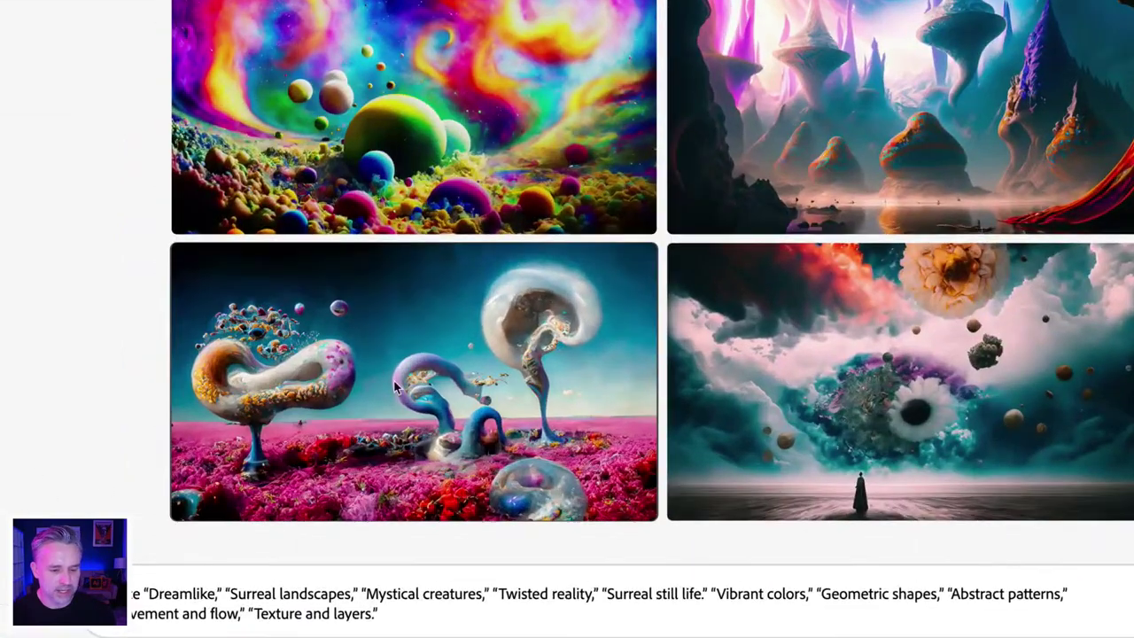
mouse_move(164, 446)
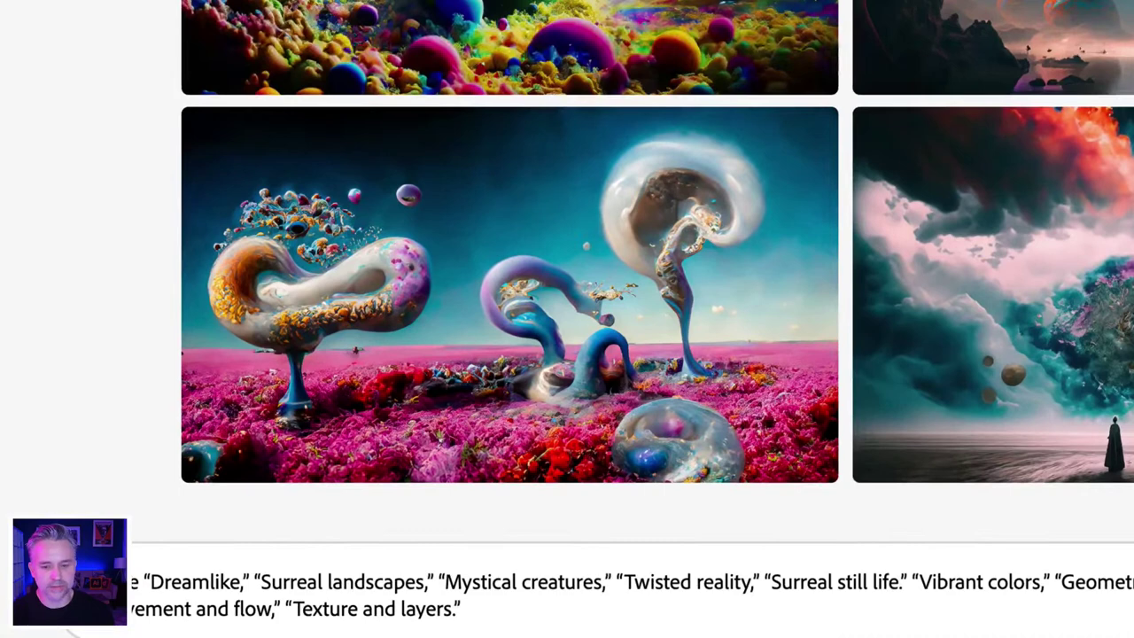
mouse_move(293, 382)
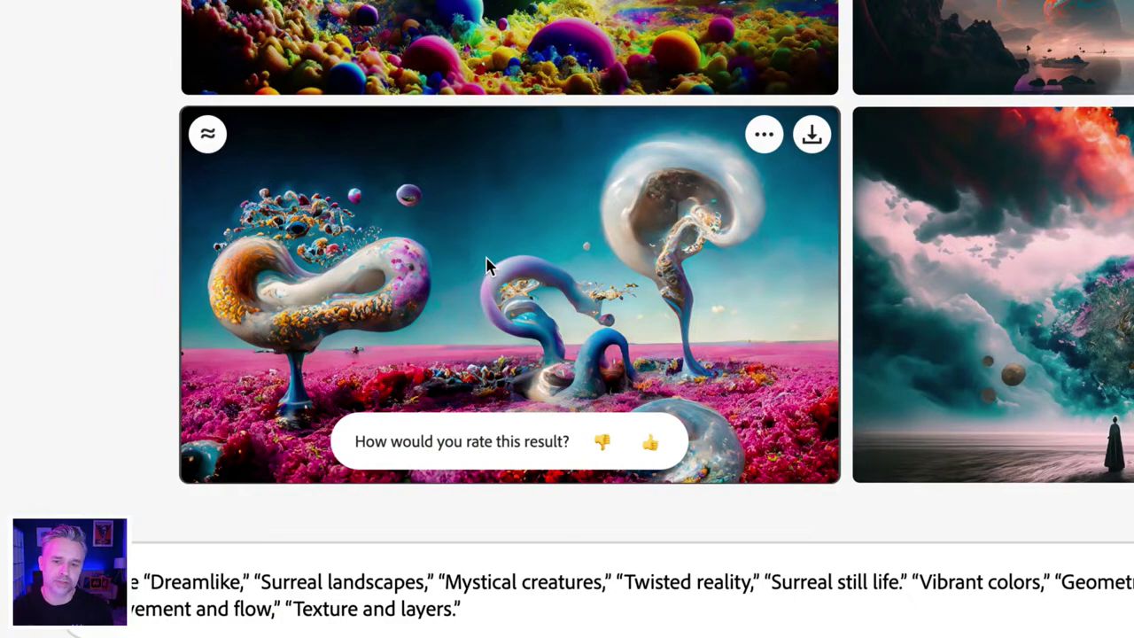
- Use the bottom-left surreal landscape as a reference image and set aspect ratio to Portrait (3:4)
left_click(763, 138)
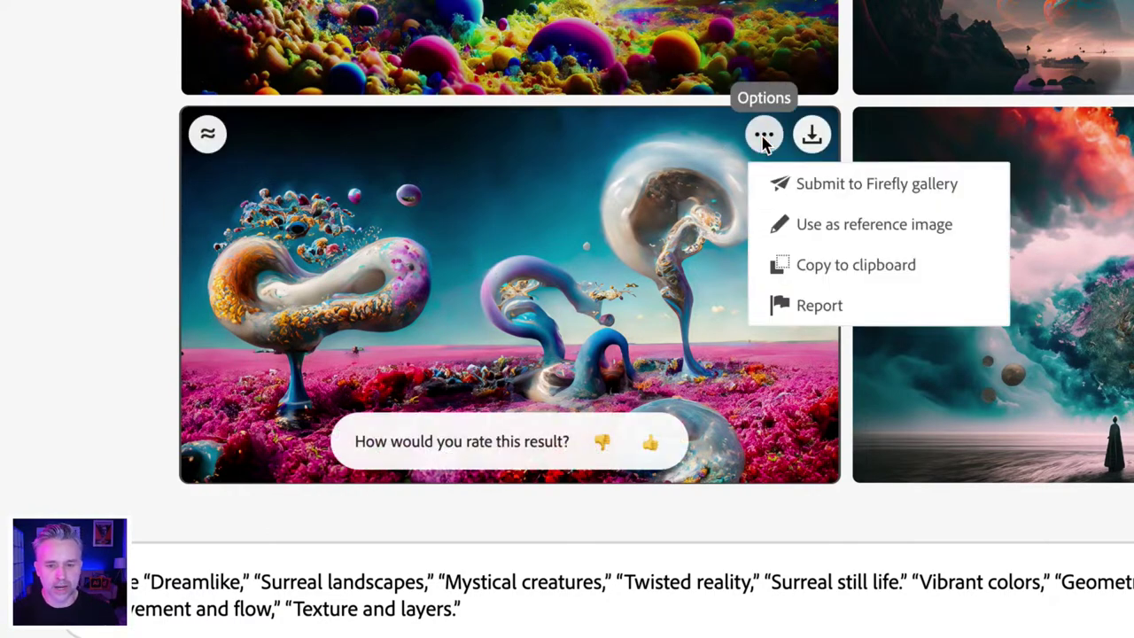
left_click(777, 232)
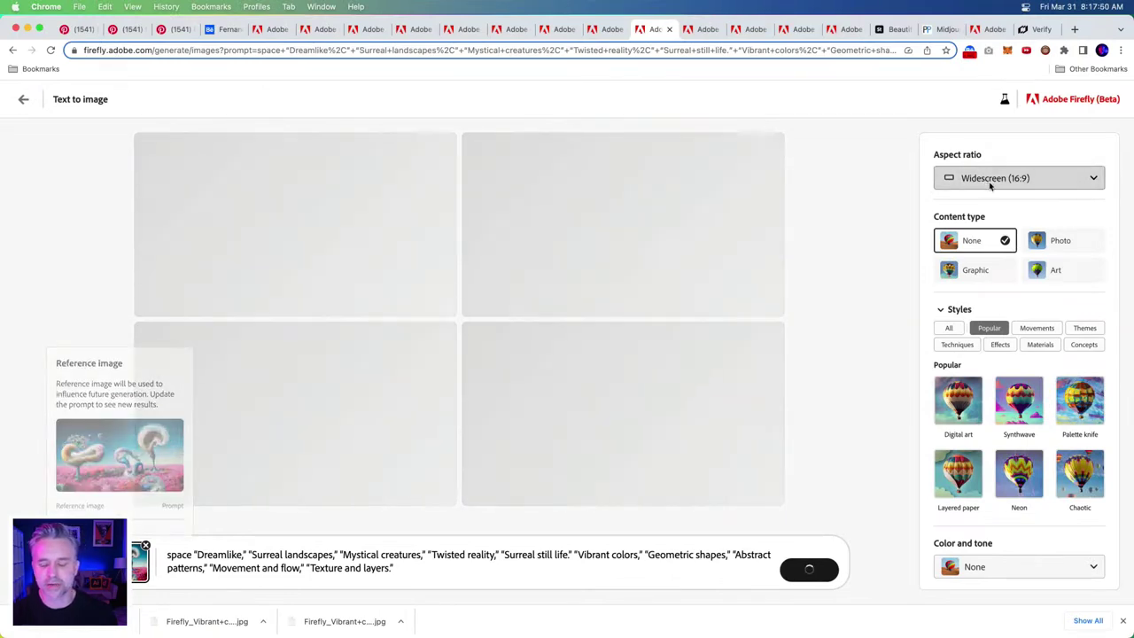
left_click(990, 181)
left_click(979, 232)
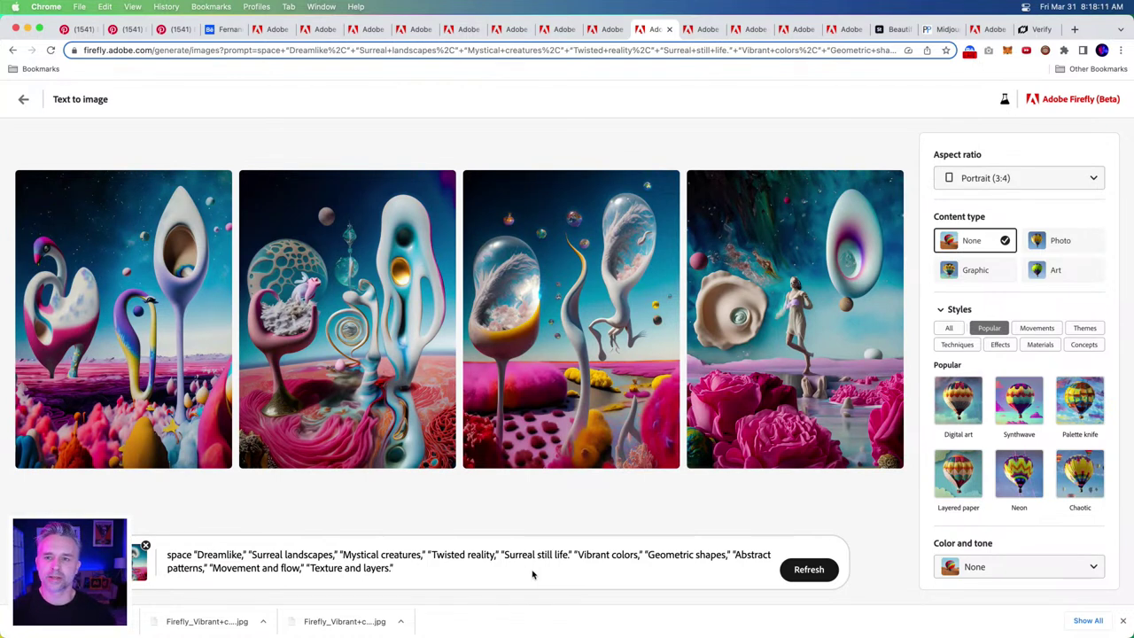
- Open File > Export > Export As for Bubbles, showing a 4690 × 6500 JPG with Content Credentials
mouse_move(210, 625)
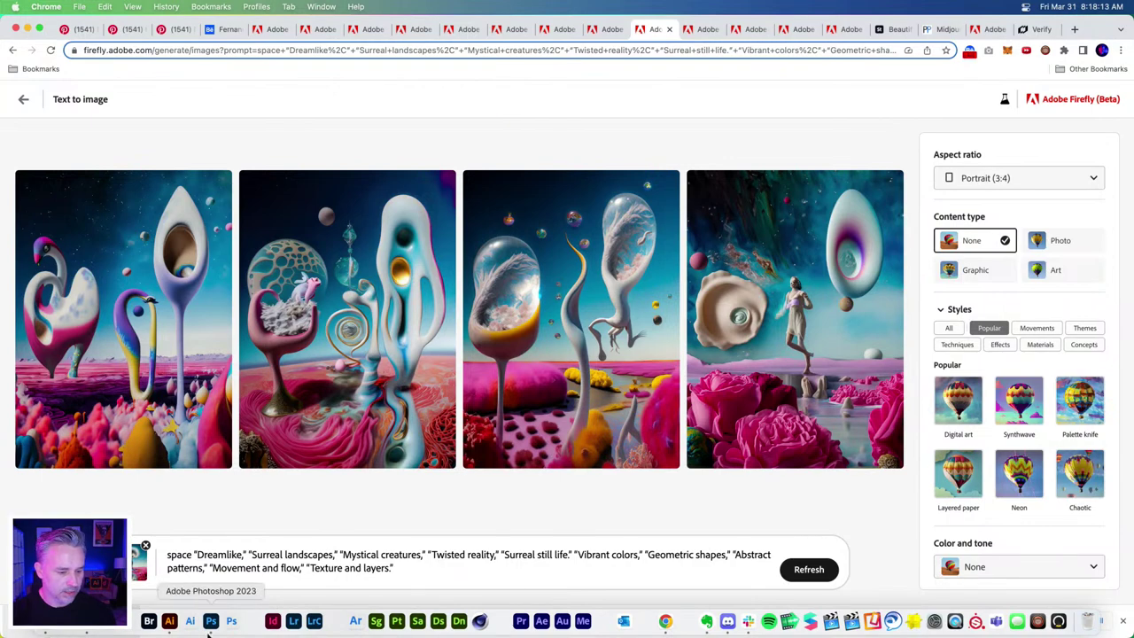
left_click(211, 621)
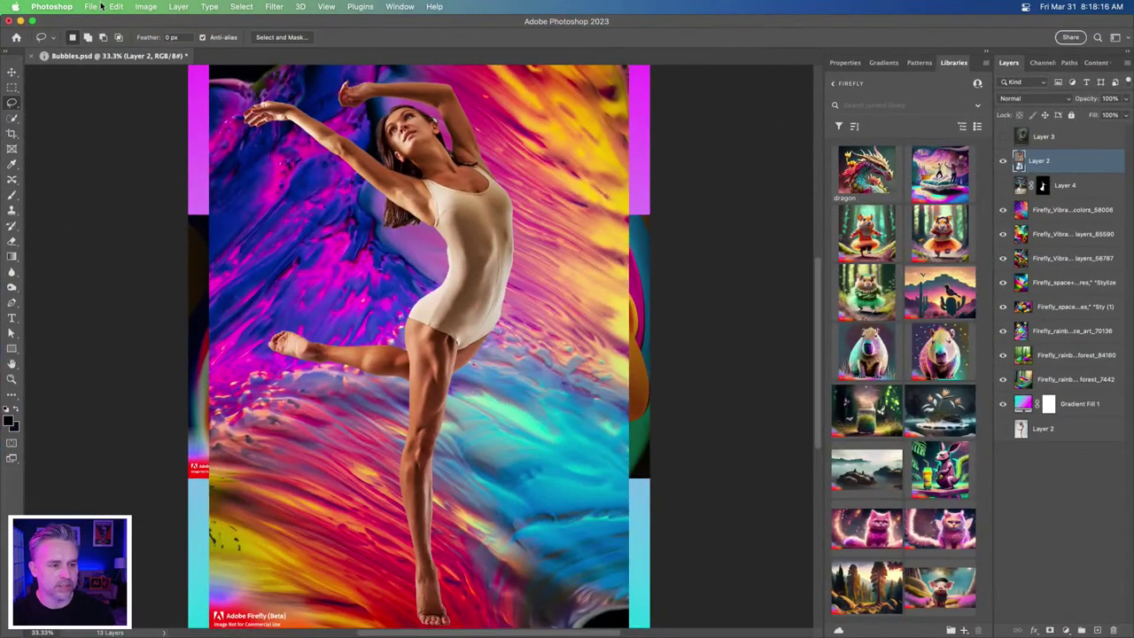
left_click(93, 7)
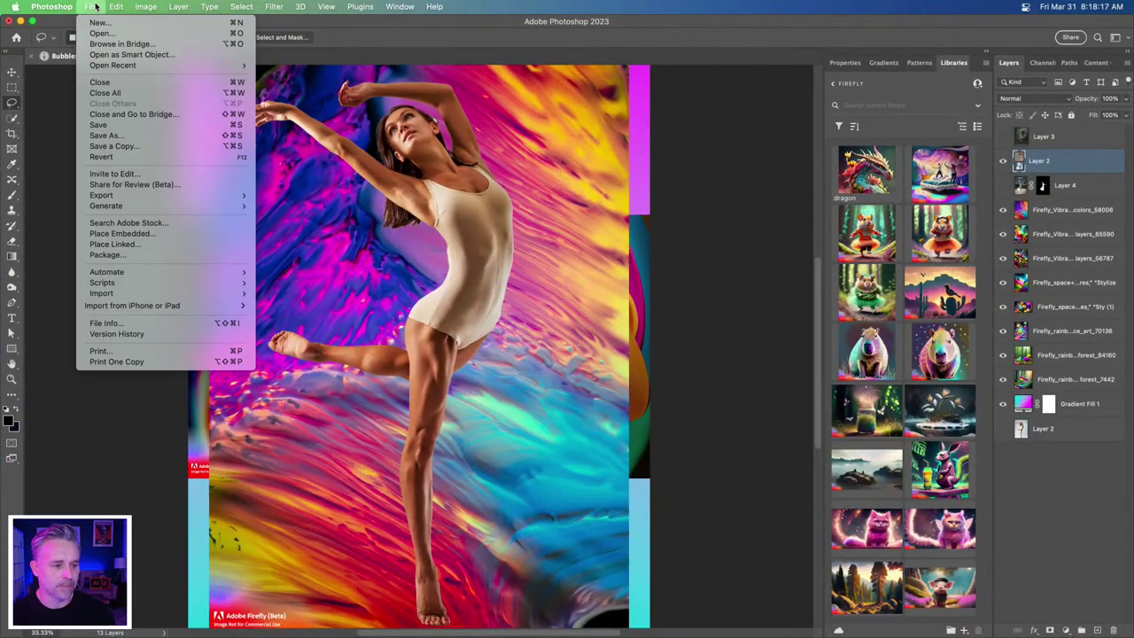
left_click(94, 7)
left_click(93, 7)
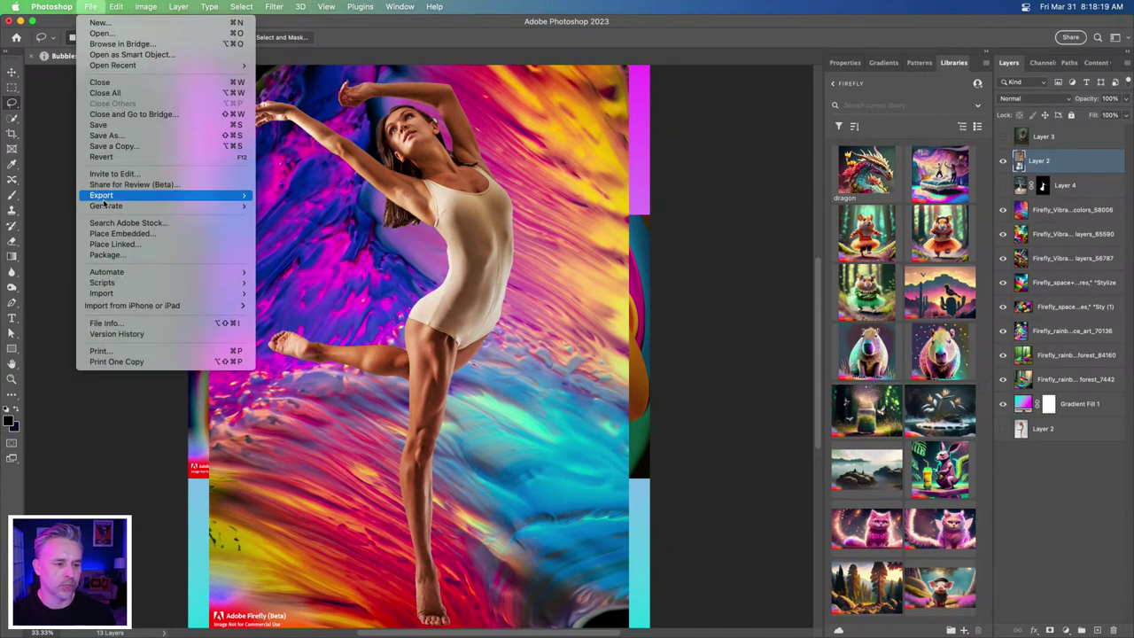
mouse_move(103, 196)
left_click(336, 207)
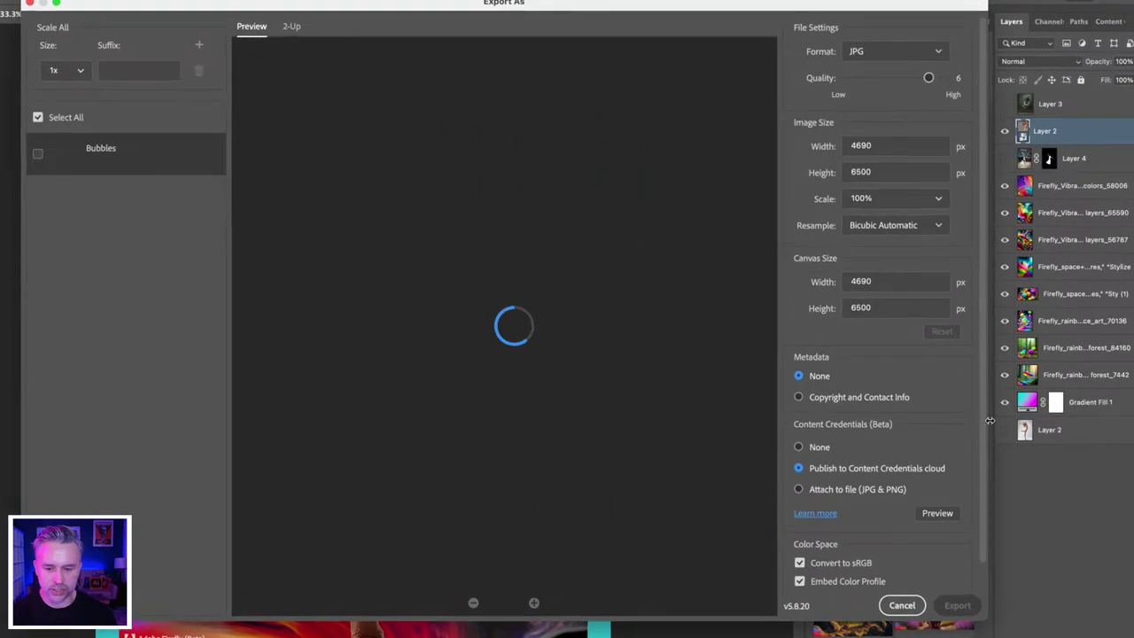
scroll(933, 506, "down", 2)
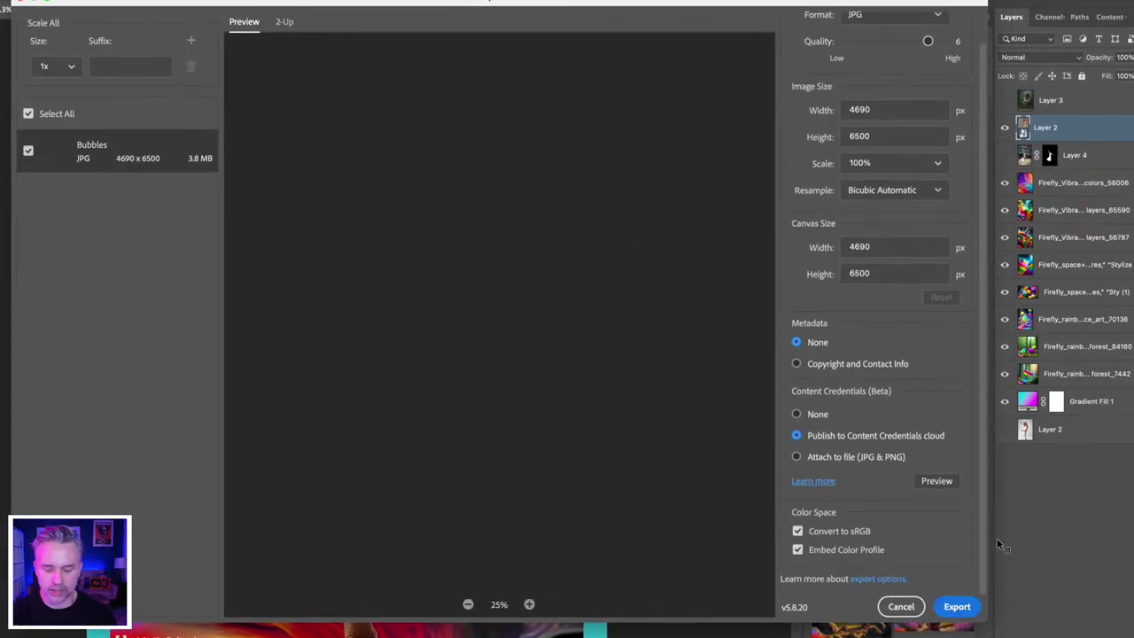
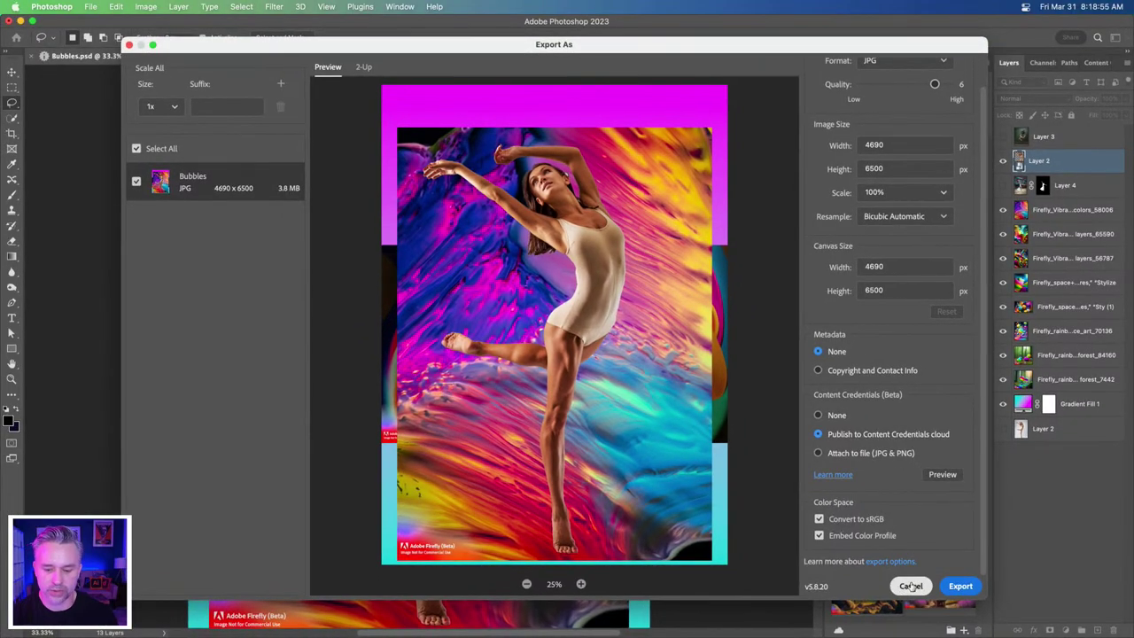
- Cancel the export and hide all the Firefly background layers
left_click(910, 586)
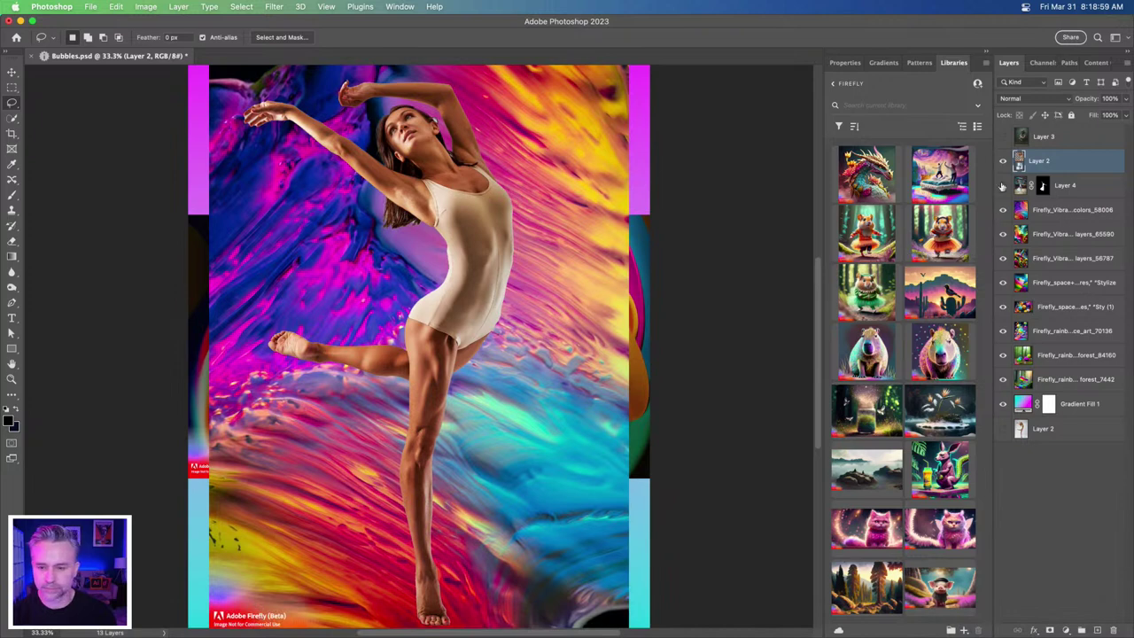
left_click_drag(1002, 210, 1002, 380)
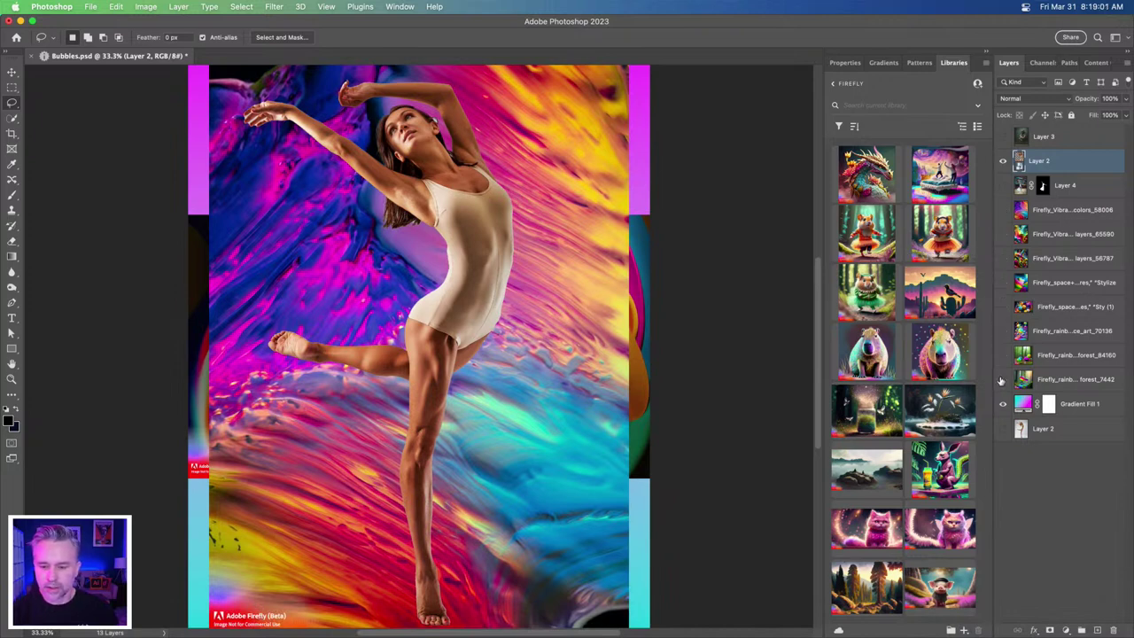
- Preview the rainbow forest backgrounds on their own, with the dancer hidden
left_click(1047, 362)
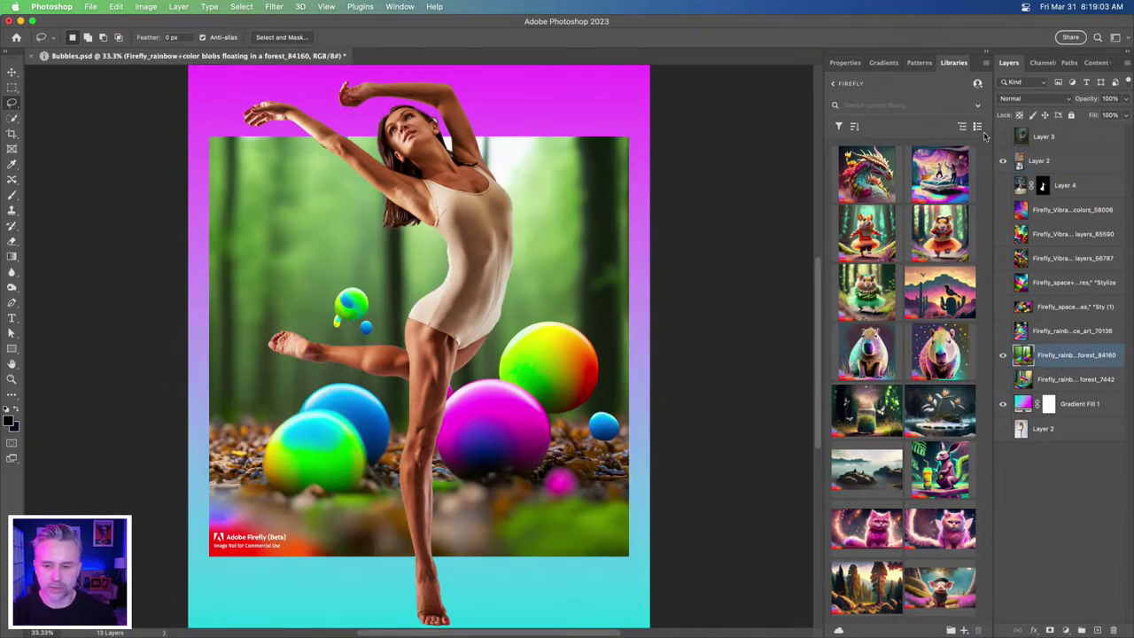
left_click(1003, 163)
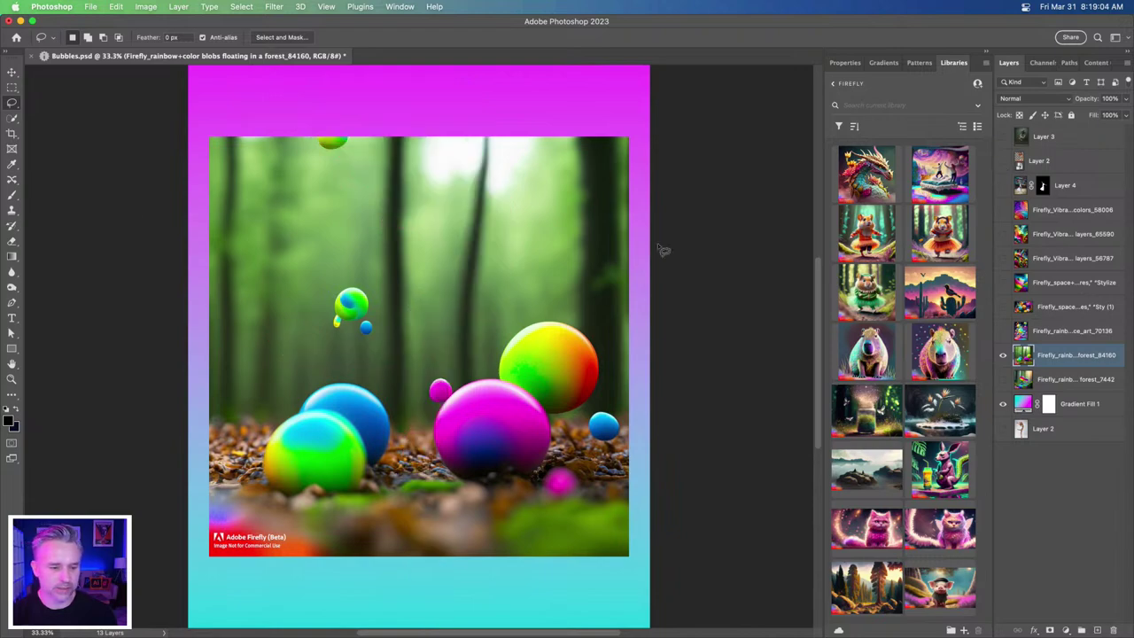
left_click(1003, 365)
left_click(1003, 381)
left_click(1034, 386)
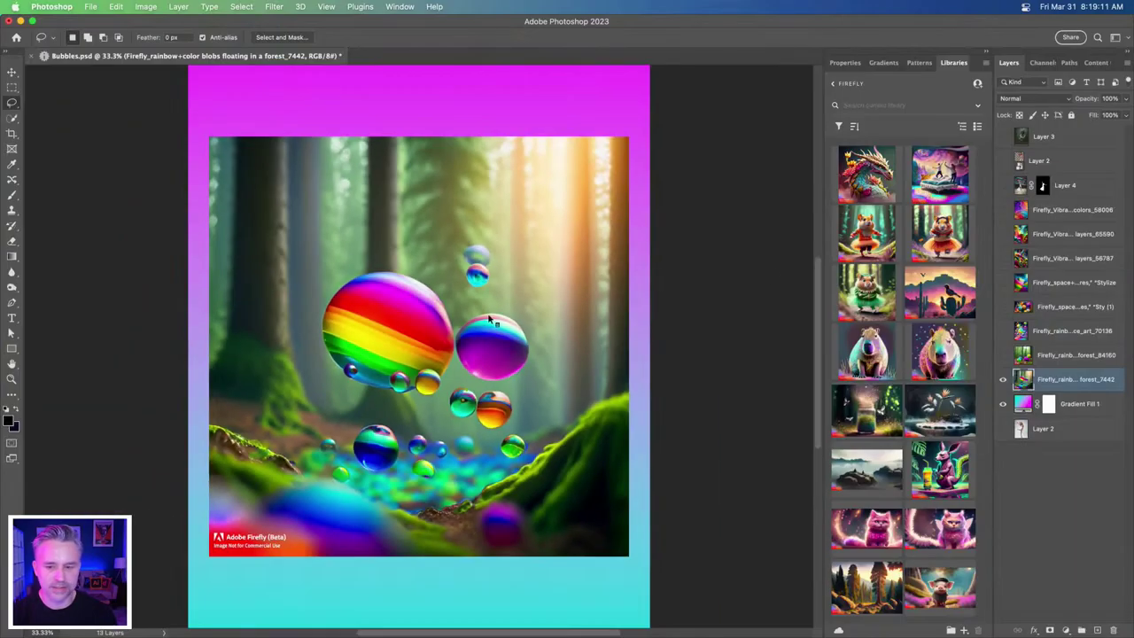
left_click(1088, 188)
- Bring the dancer back and hide the forest, leaving her over the magenta-to-cyan gradient
left_click(1042, 161)
left_click(1003, 161)
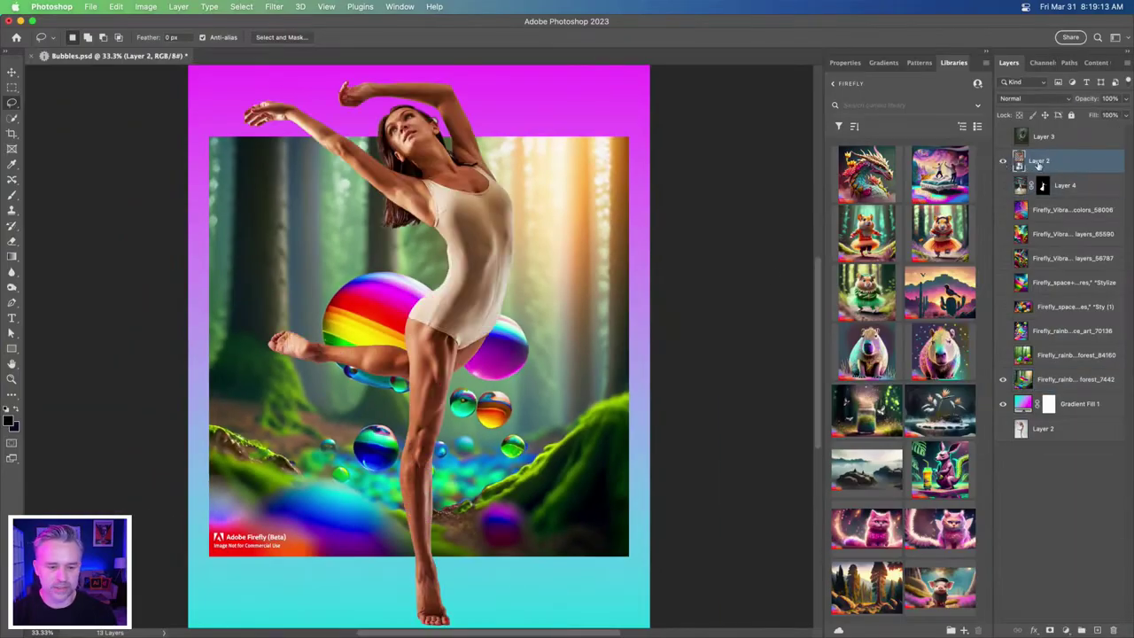
left_click(1002, 381)
key("super+equal")
key("super+minus")
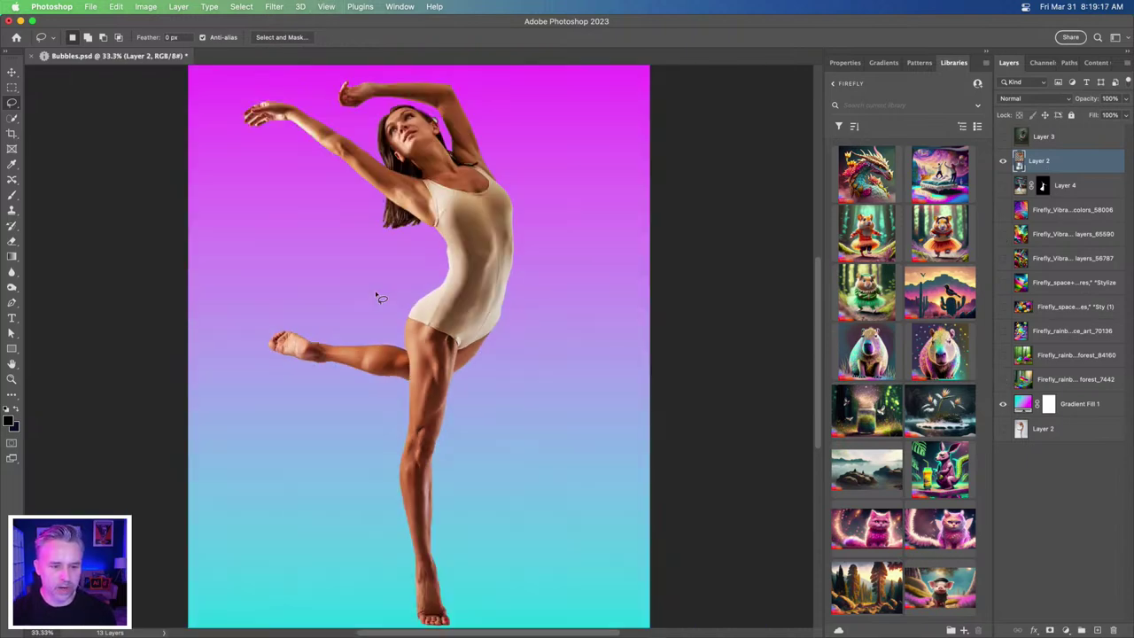
- Duplicate the dancer's Layer 2 and name the copy 'woman'
left_click_drag(207, 198, 302, 262)
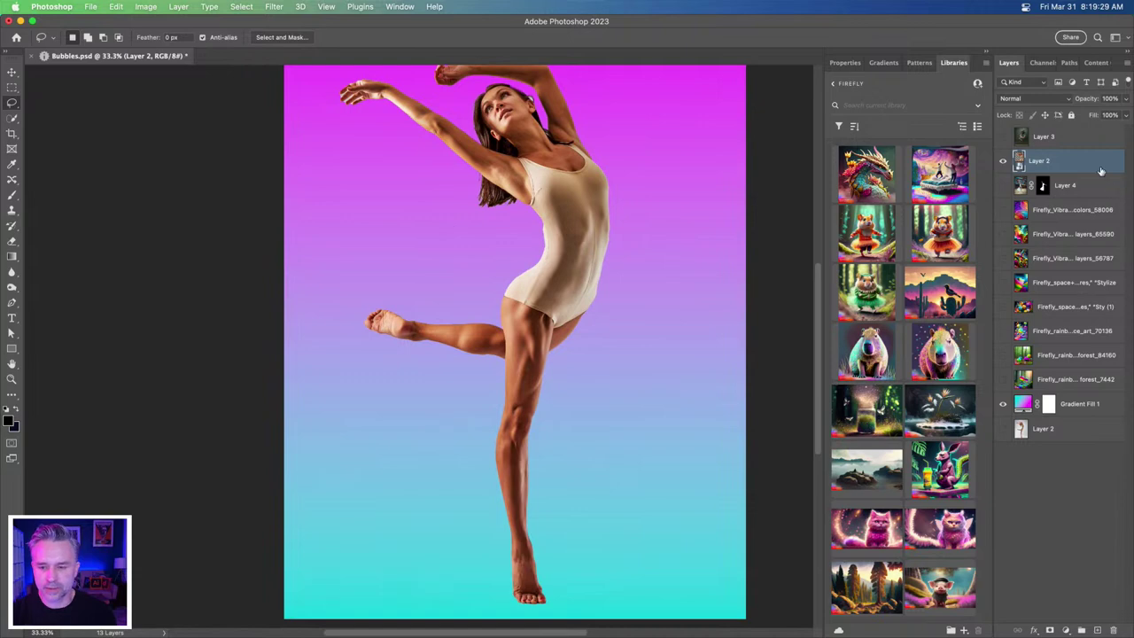
key("super+j")
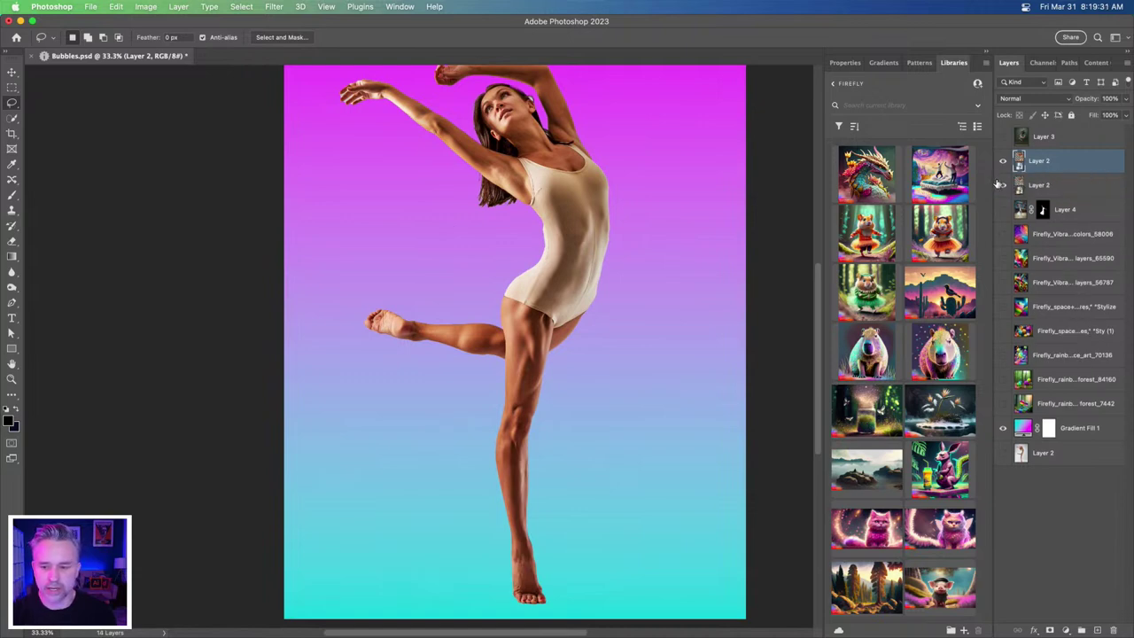
double_click(1034, 162)
type("woman")
key("Return")
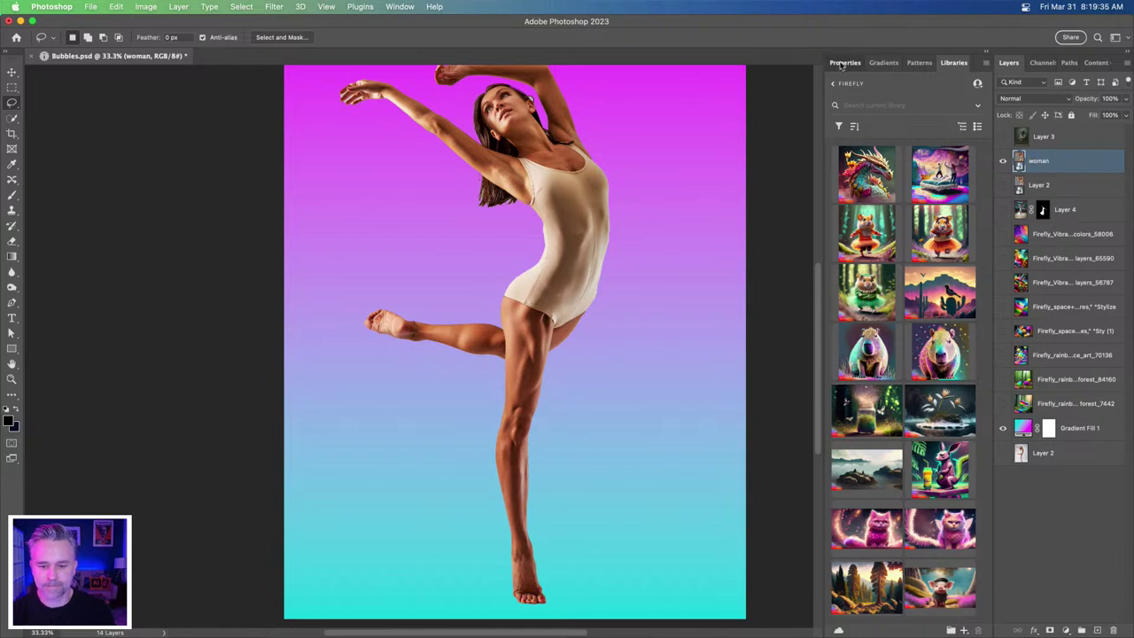
left_click(843, 64)
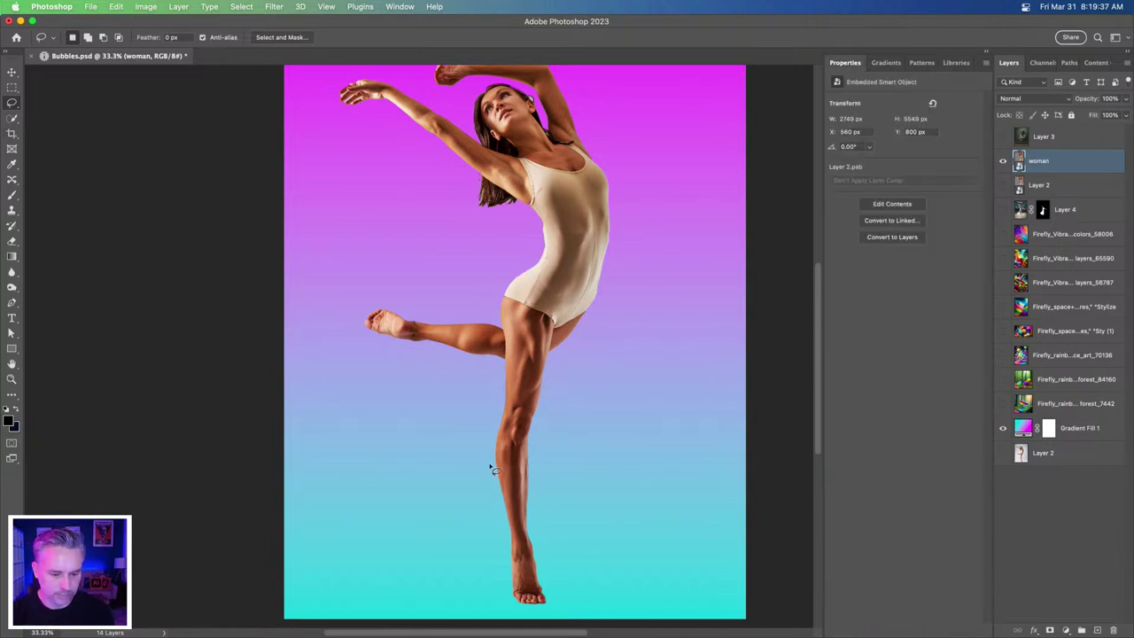
- Lasso-select the dancer's lower leg and foot
key("super+equal")
left_click_drag(506, 483, 493, 355)
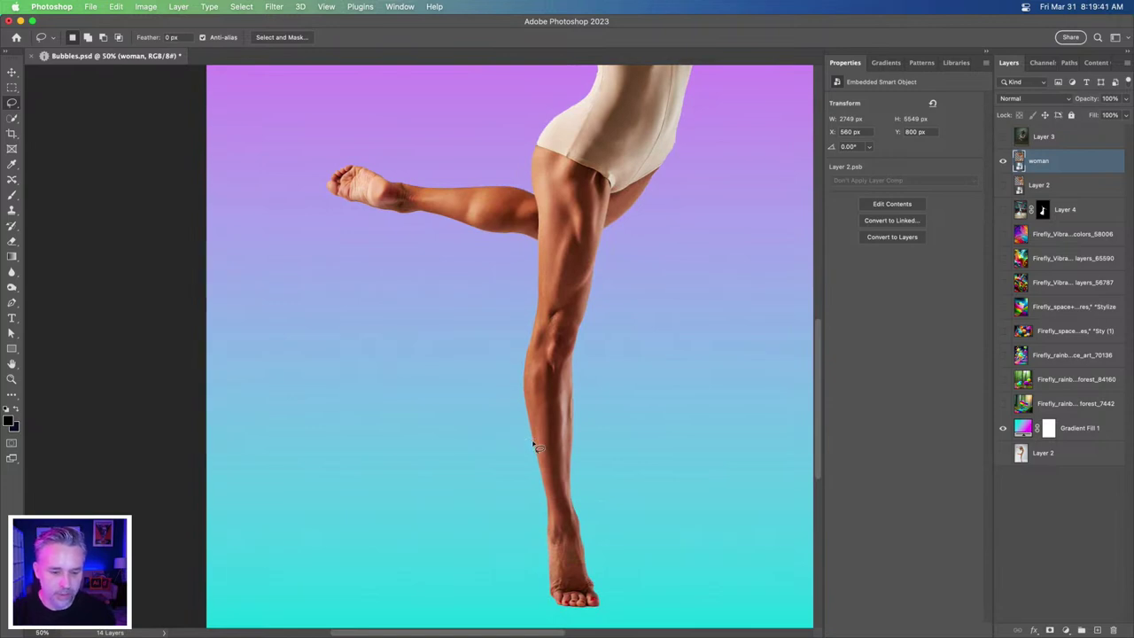
key("super+equal")
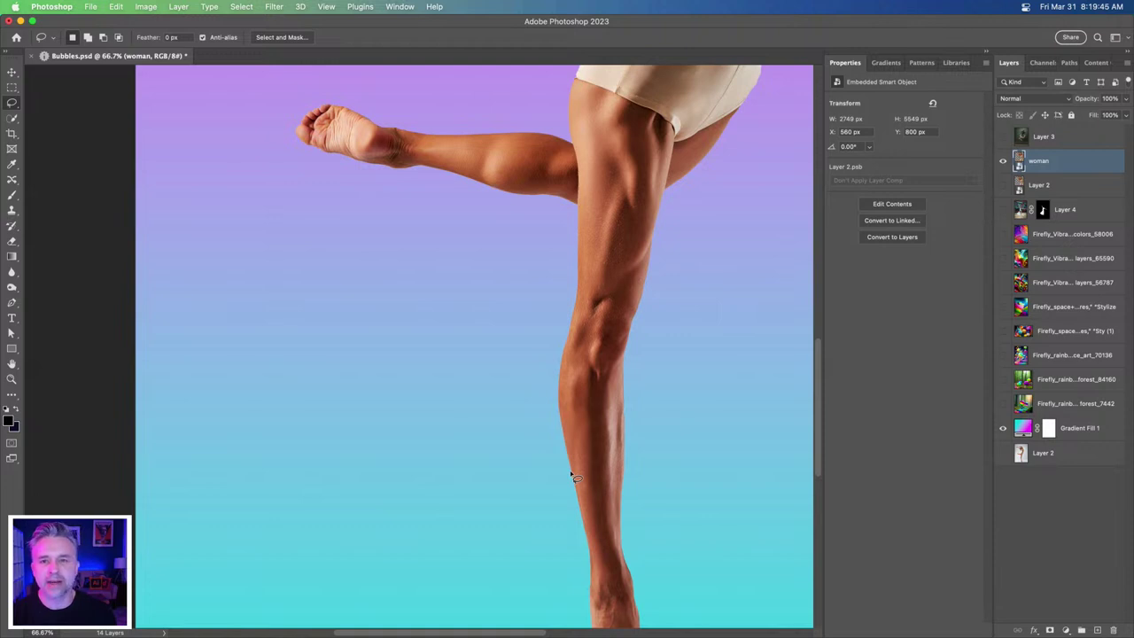
mouse_move(576, 473)
left_mouse_down()
mouse_move(629, 469)
mouse_move(698, 592)
left_mouse_up()
mouse_move(695, 631)
left_mouse_down()
mouse_move(439, 625)
mouse_move(407, 611)
left_mouse_up()
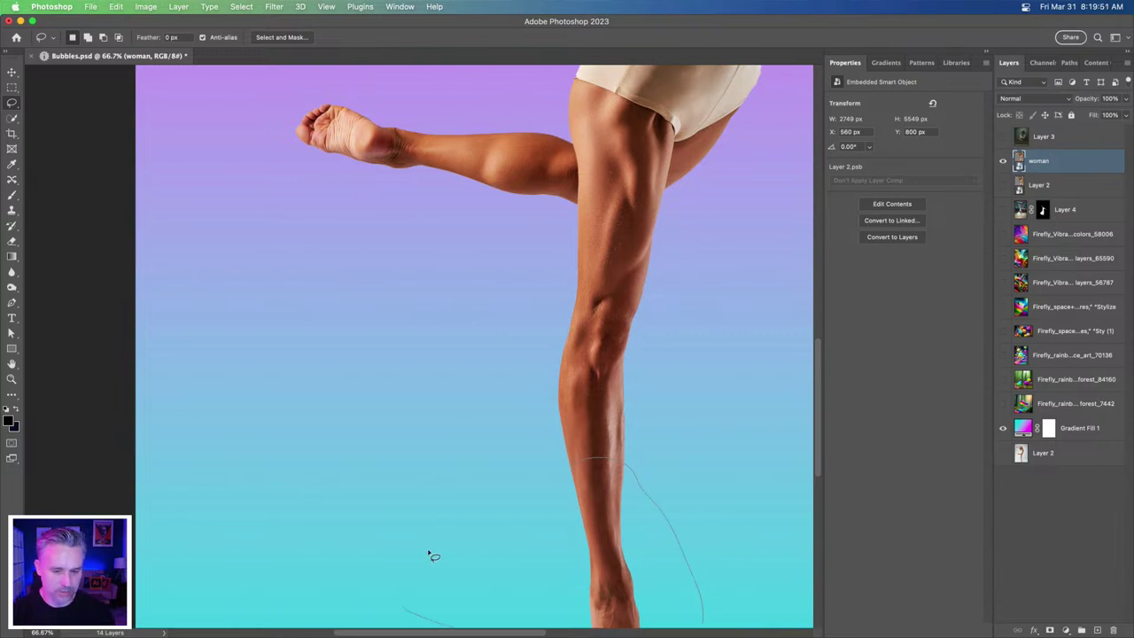
scroll(554, 410, "down", 10)
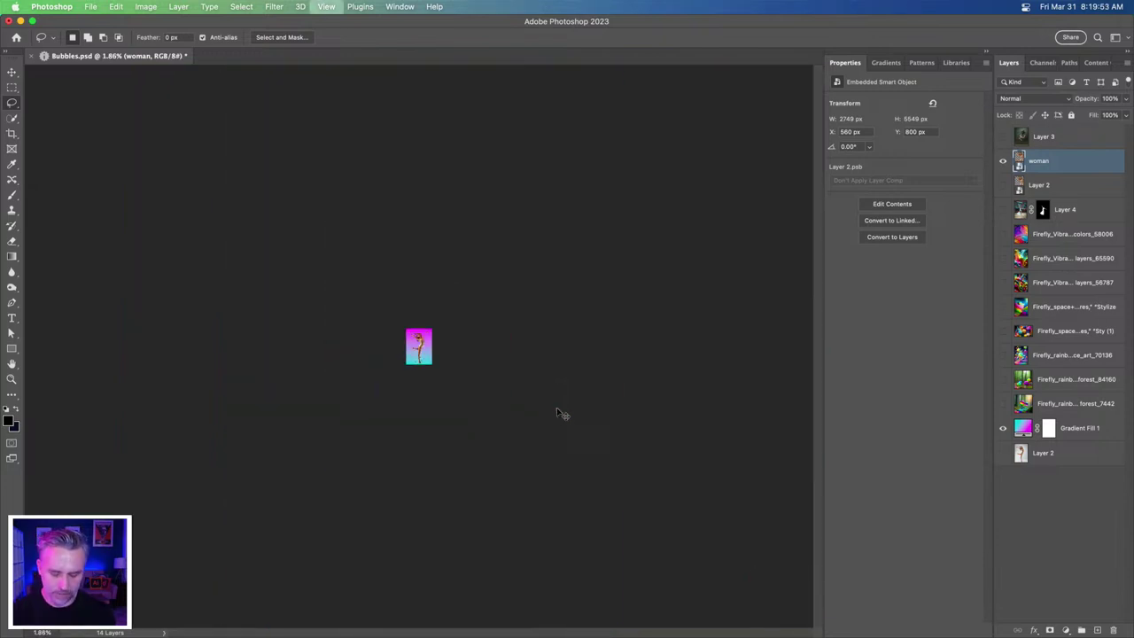
key("super+0")
scroll(440, 499, "down", 3)
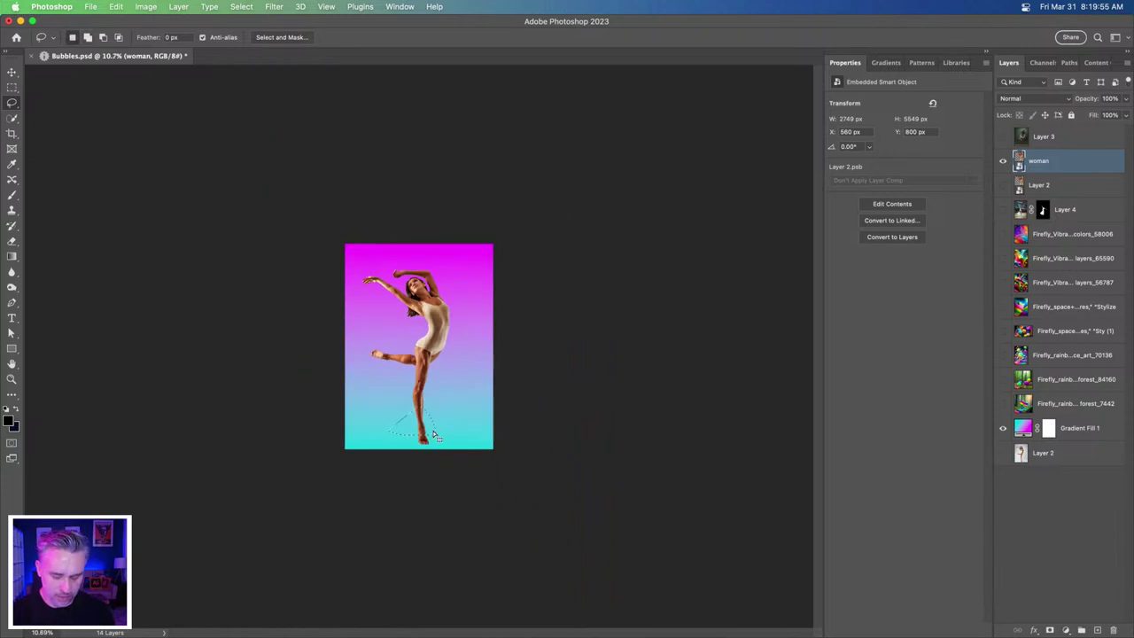
key("super+0")
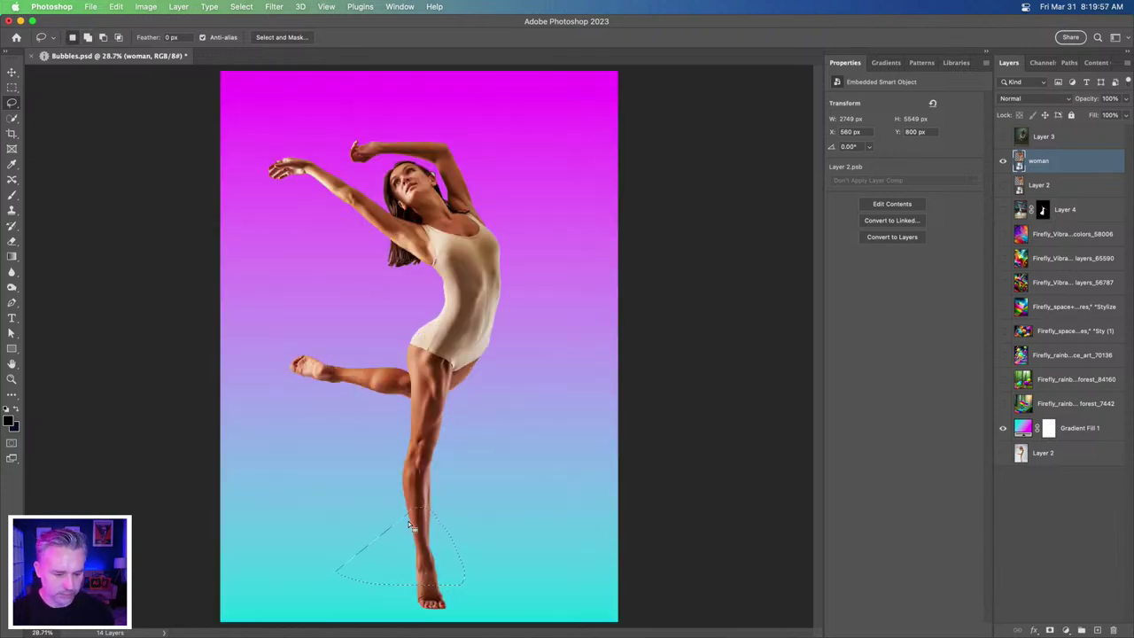
mouse_move(461, 596)
left_mouse_down()
mouse_move(458, 583)
mouse_move(433, 609)
mouse_move(406, 582)
left_mouse_up()
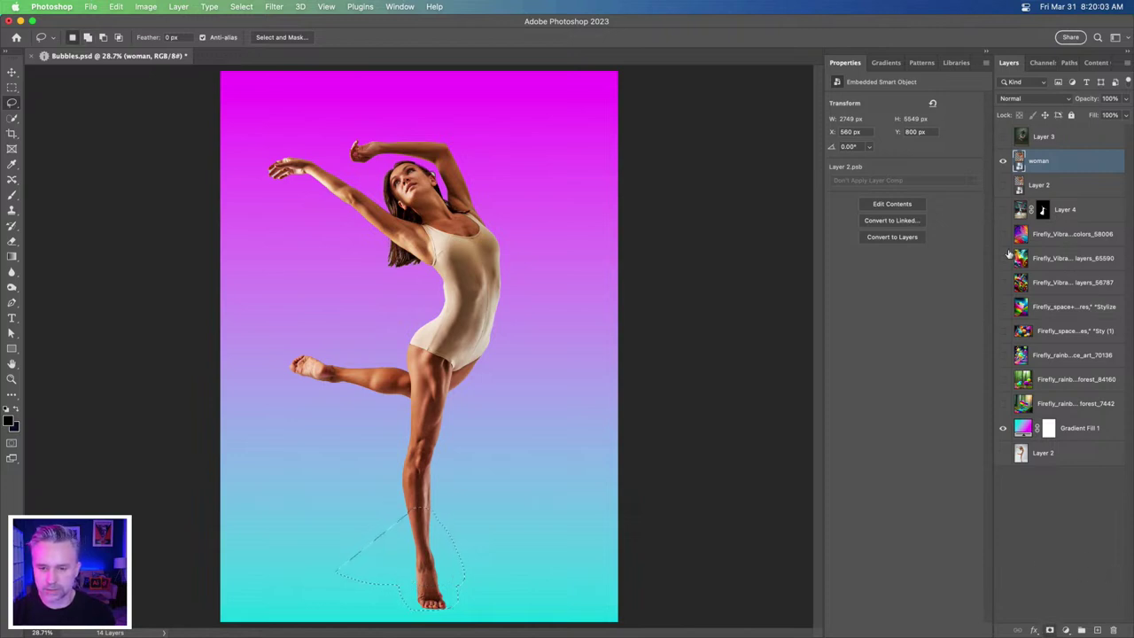
- Duplicate the masked layer, invert the top copy's mask, name the copy 'foot', and show woman again
key("super+j")
left_click(1040, 162)
key("super+i")
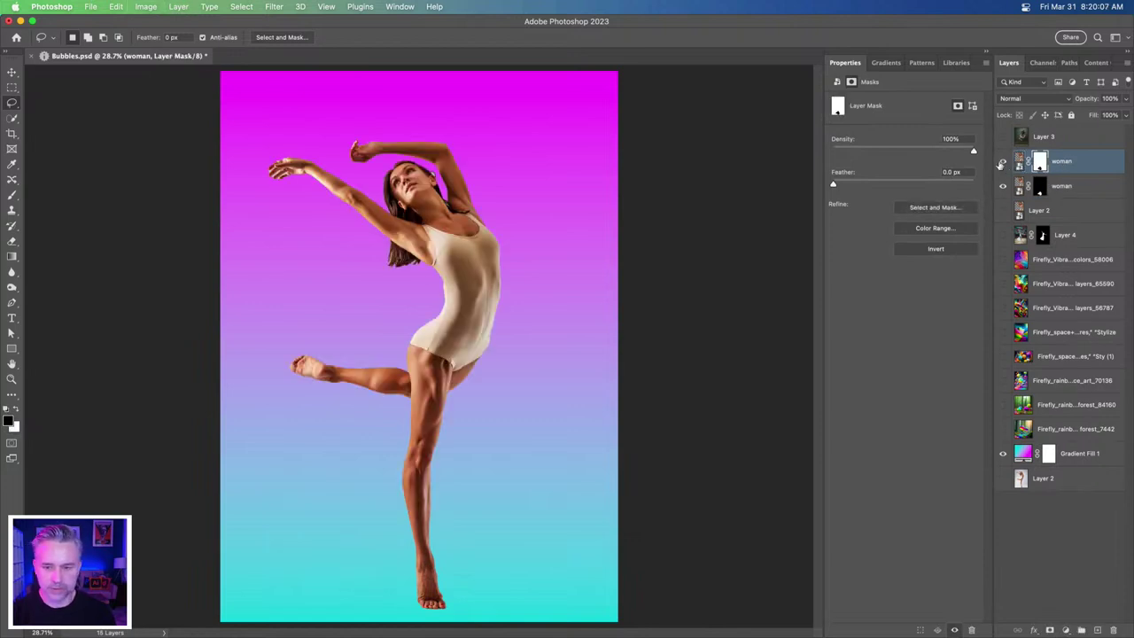
type("foo")
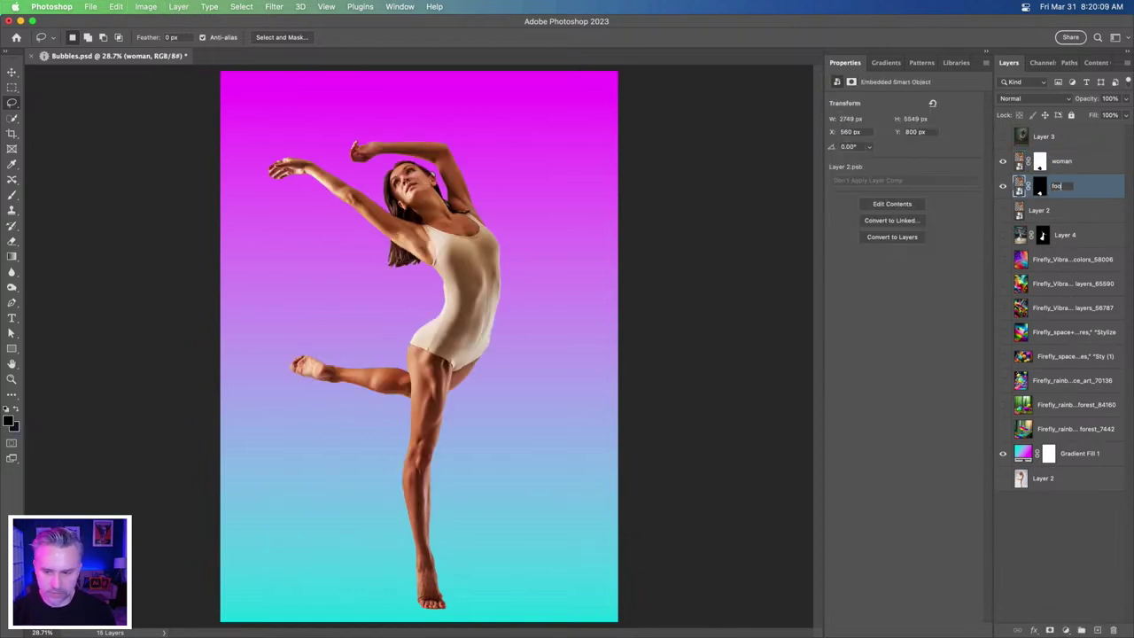
key("Return")
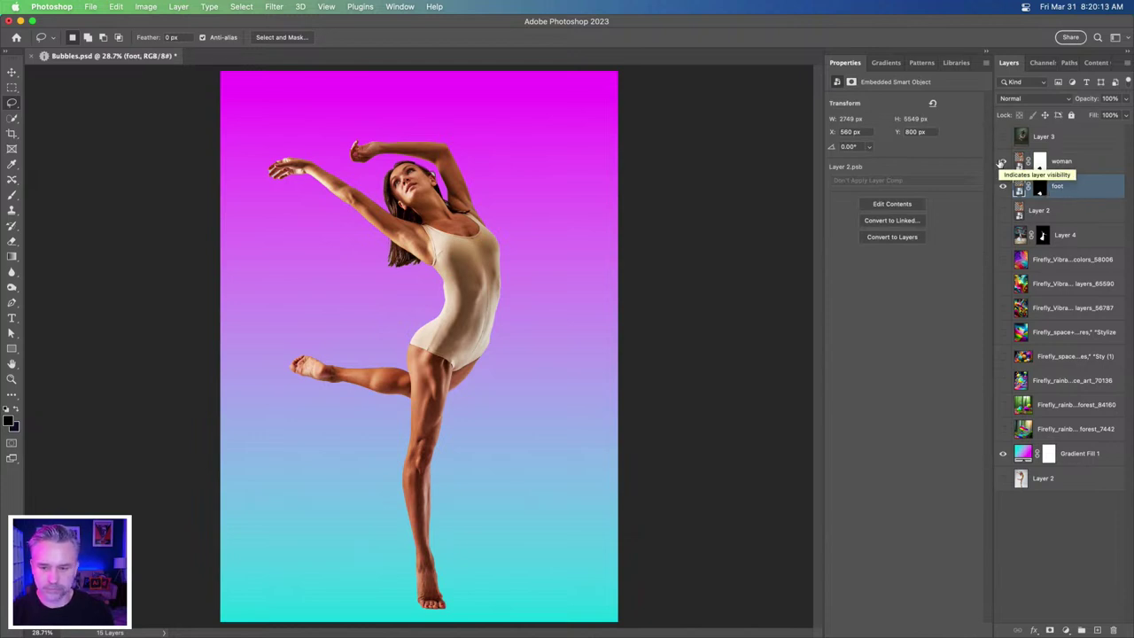
left_click(1002, 162)
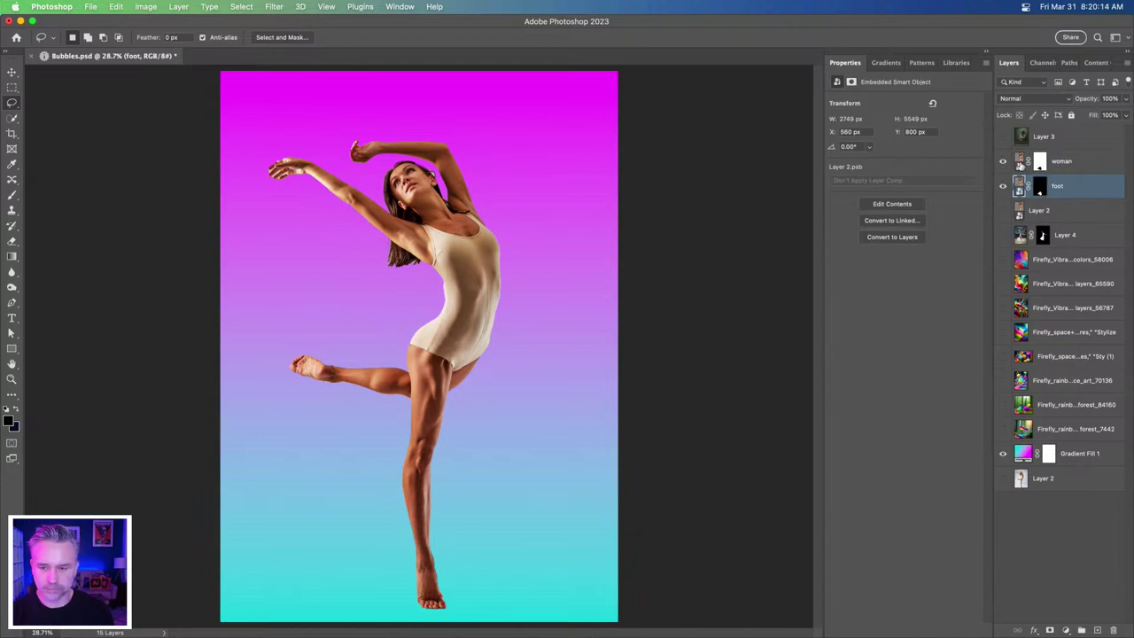
- Nudge the foot layer down to Y 900 px, opening a gap across the shin
left_click(12, 72)
key("shift+Down")
key("shift+Down")
key("shift+Down")
key("shift+Down")
key("shift+Down")
key("shift+Down")
key("shift+Down")
key("shift+Down")
key("shift+Down")
key("shift+Down")
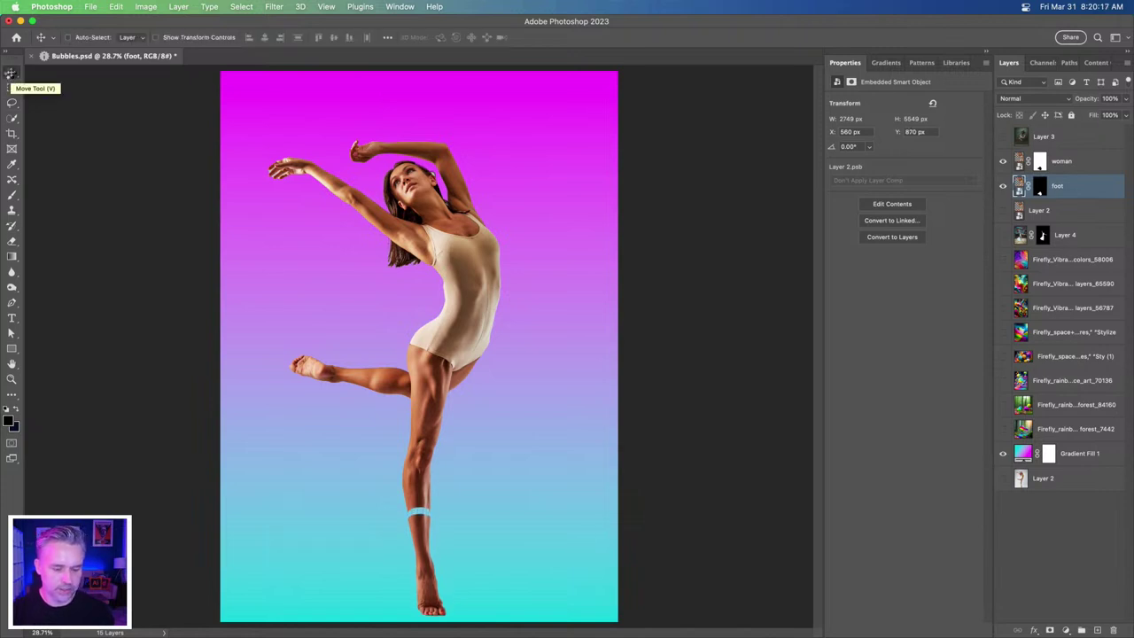
key("super+equal")
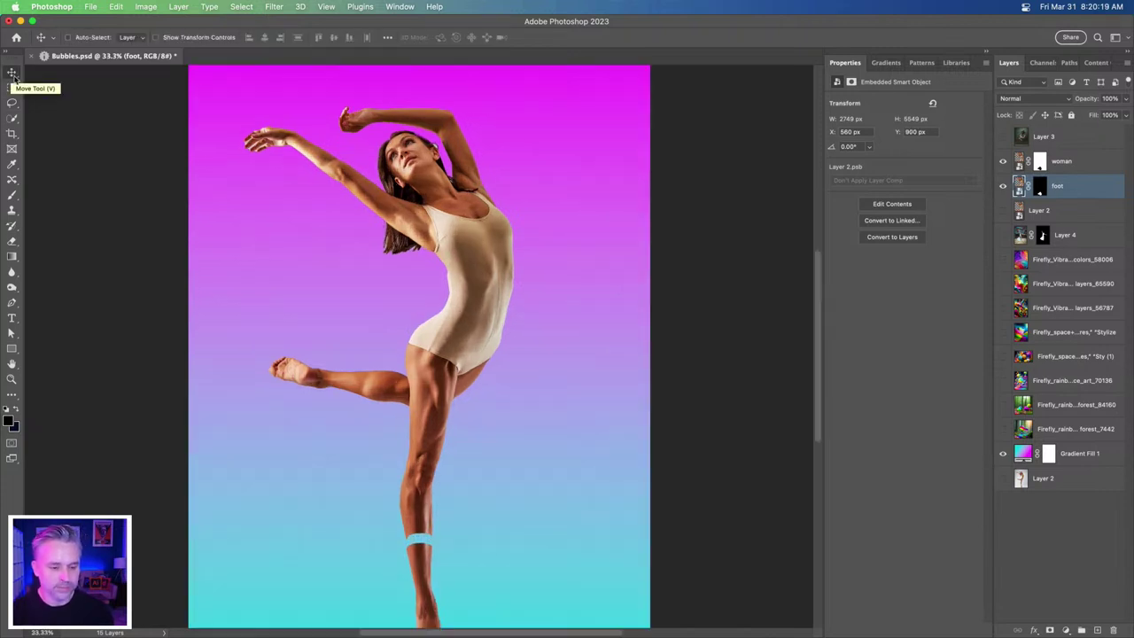
scroll(286, 370, "down", 5)
scroll(286, 369, "left", 3)
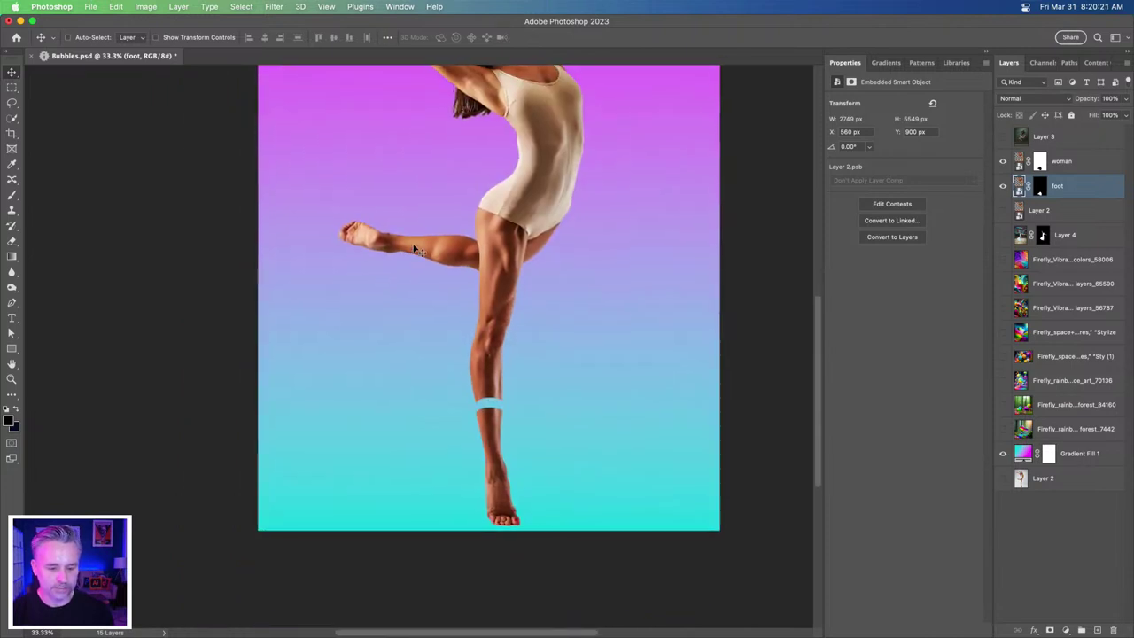
key("super+equal")
key("super+equal")
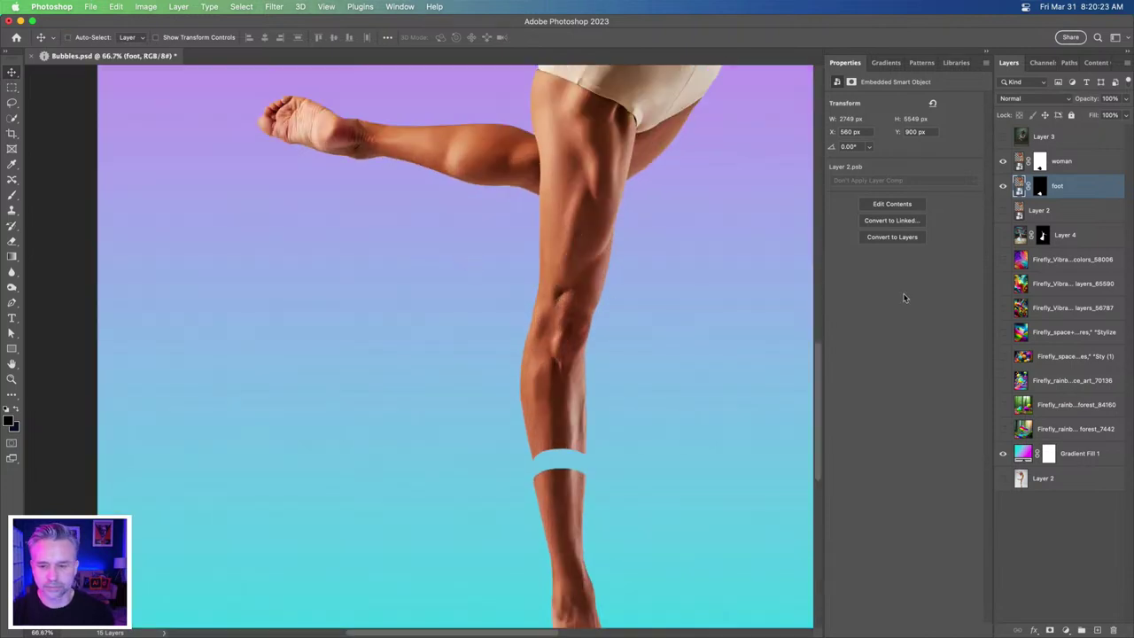
left_click(11, 102)
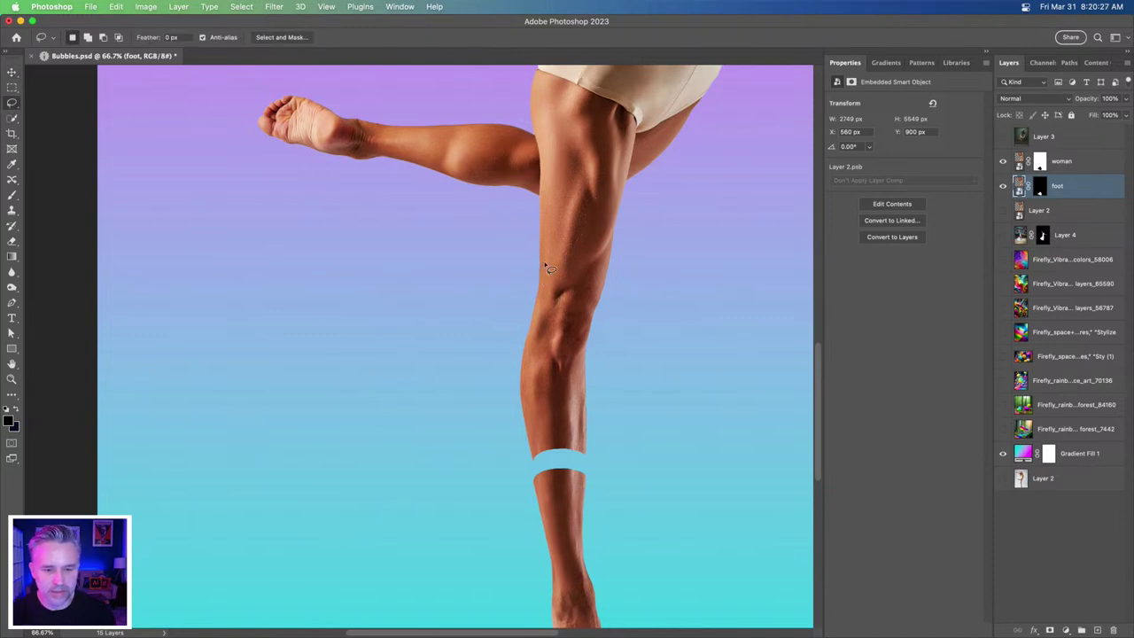
- Lasso the shin, make another copy of the woman layer, and hide the second woman and foot layers
mouse_move(567, 256)
left_mouse_down()
mouse_move(606, 267)
mouse_move(609, 319)
left_mouse_up()
mouse_move(535, 267)
left_mouse_down()
mouse_move(576, 259)
mouse_move(610, 271)
mouse_move(612, 449)
mouse_move(532, 475)
mouse_move(470, 413)
left_mouse_up()
left_click(1095, 164)
left_click_drag(1095, 163, 1097, 630)
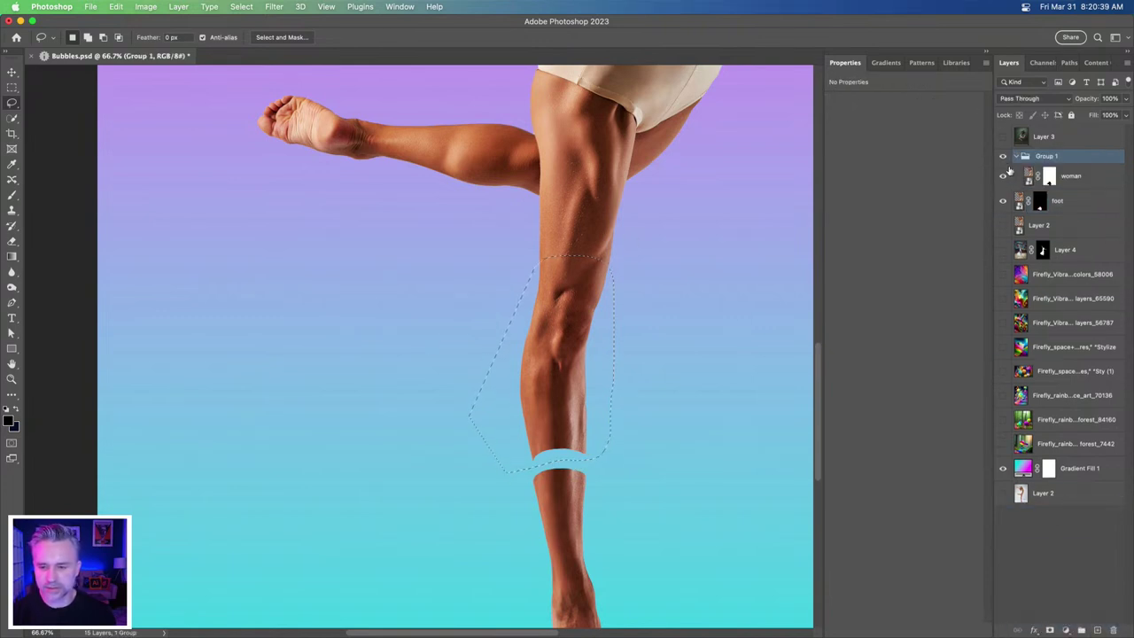
key("super+z")
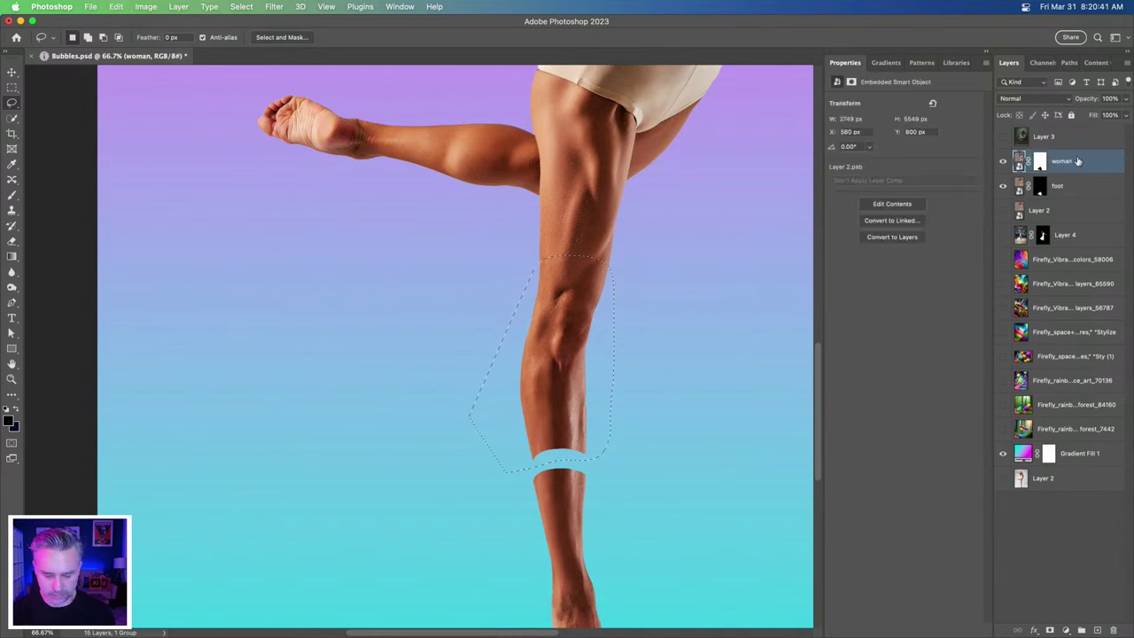
left_click_drag(1094, 165, 1096, 629)
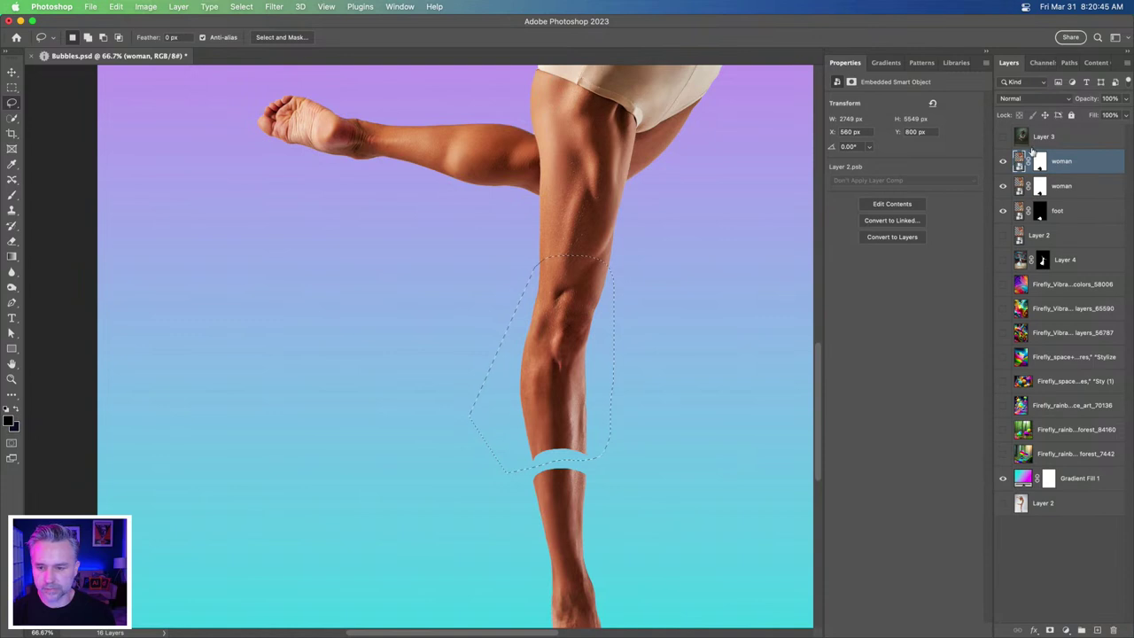
left_click(1003, 186)
left_click(1003, 210)
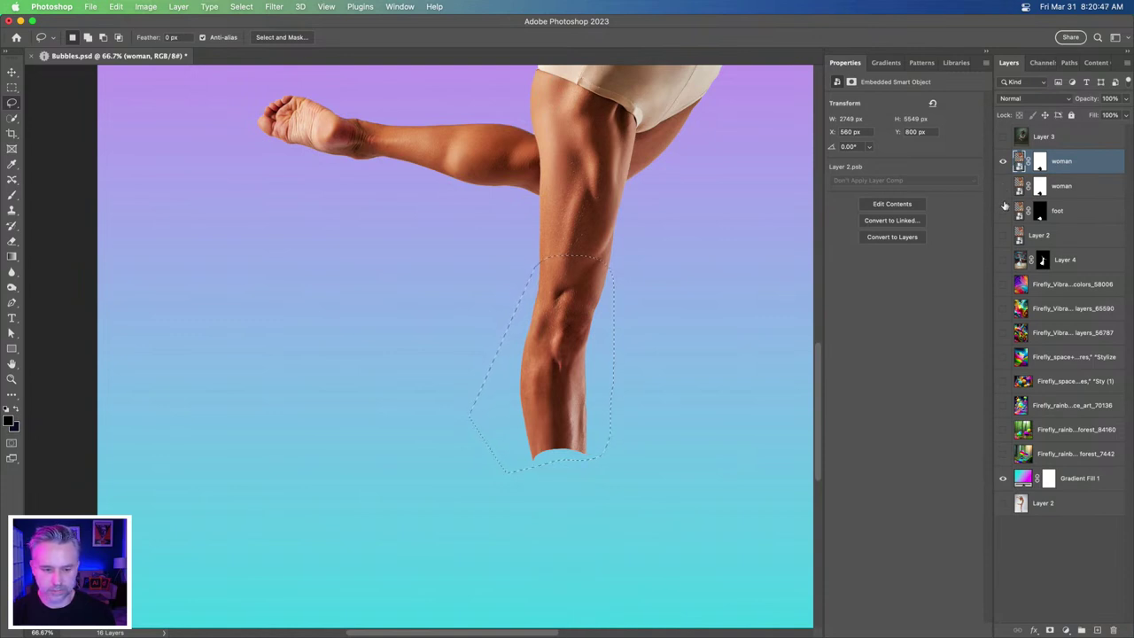
- Mask the copy to just the knee area, place it below the upper woman layer, and show that layer
left_click(1040, 163)
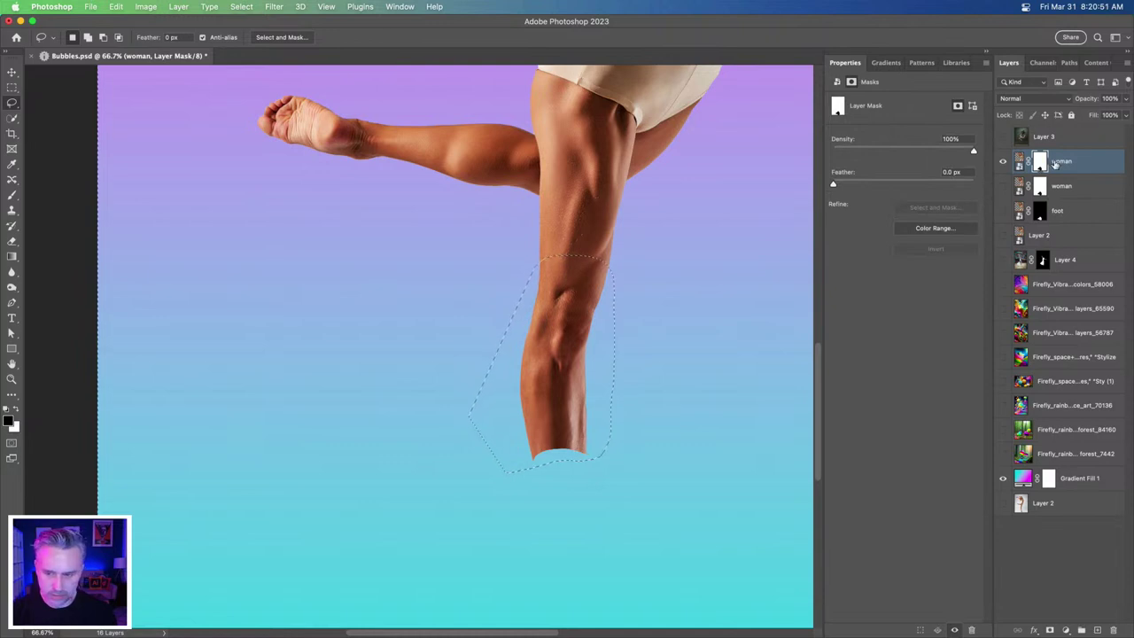
key("alt+BackSpace")
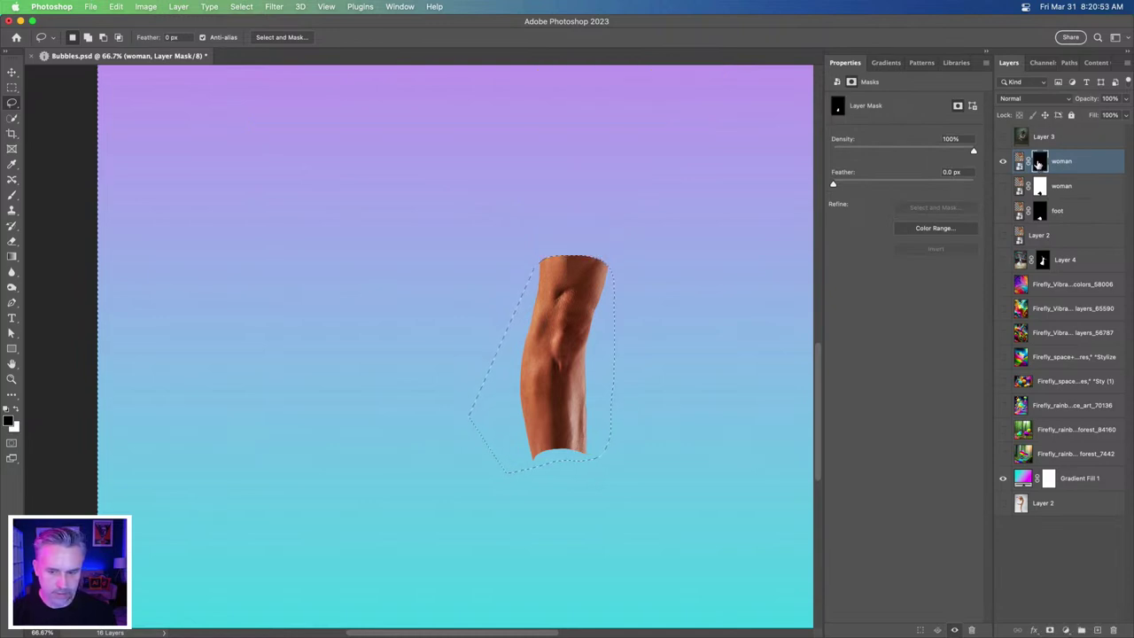
left_click_drag(1051, 161, 1001, 176)
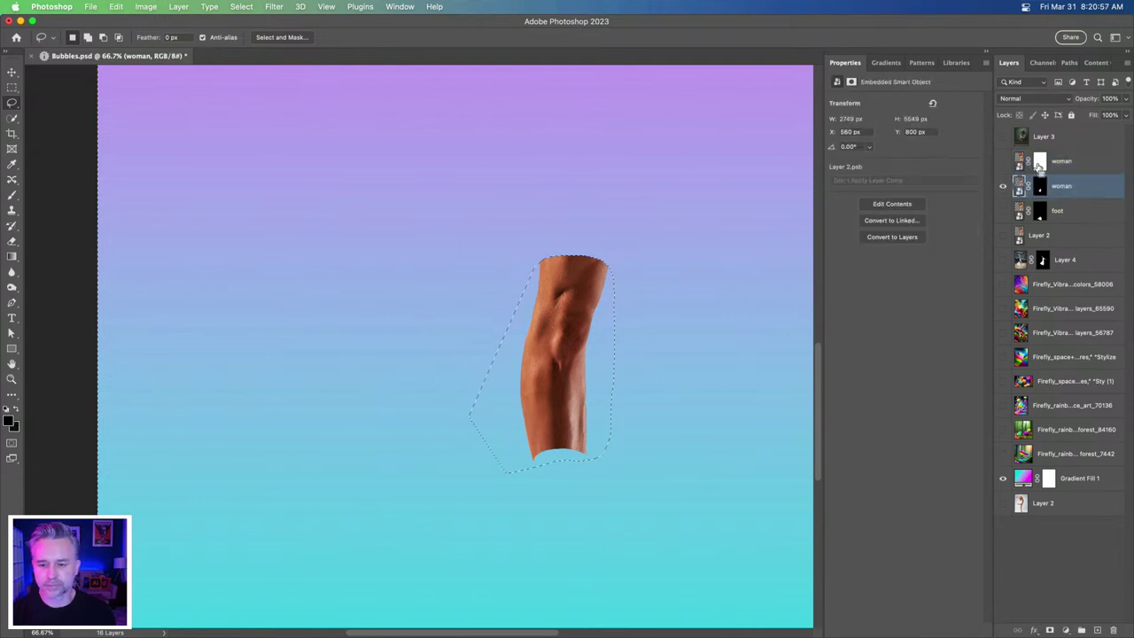
left_click(1040, 188)
left_click(1036, 163)
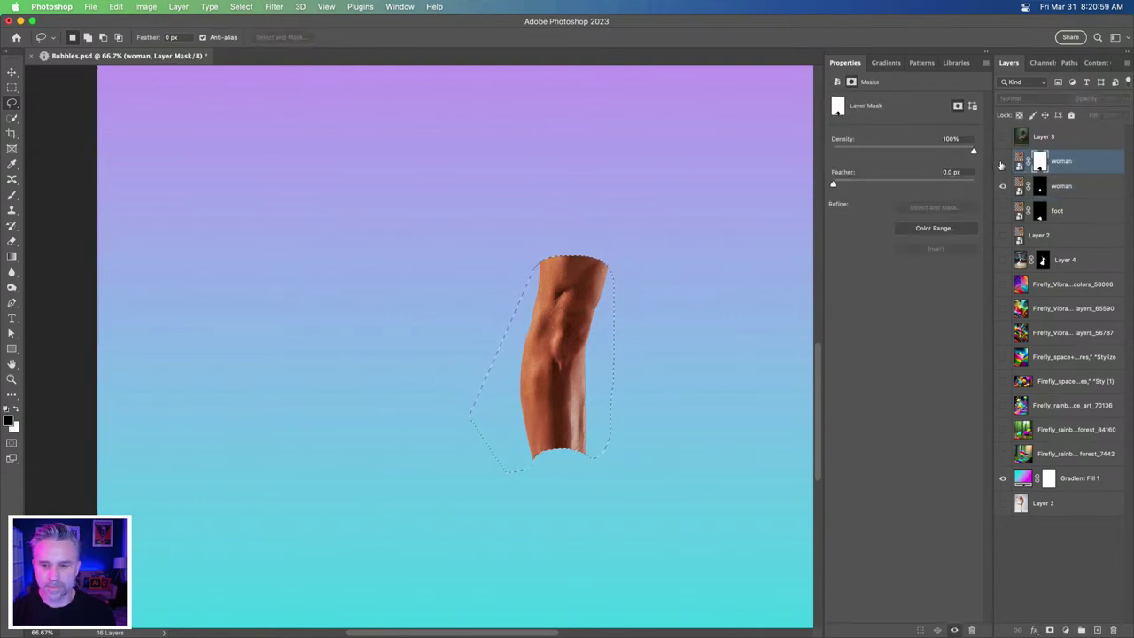
left_click(1002, 162)
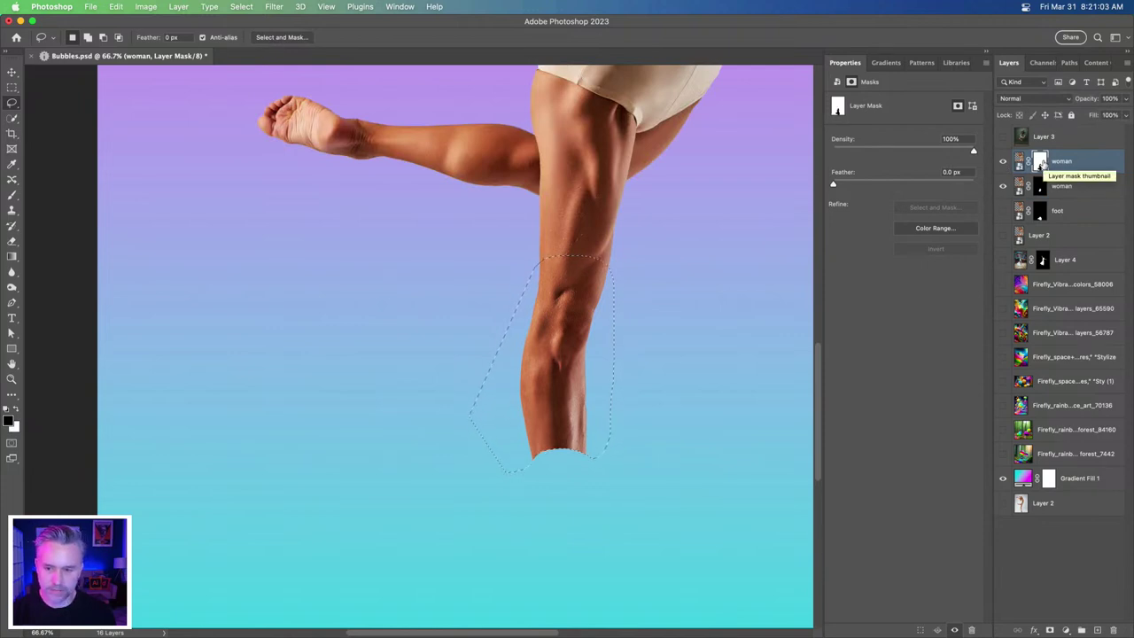
- Rename the knee-only layer 'leg', show the foot layer, and fit the image on screen
left_click(1072, 187)
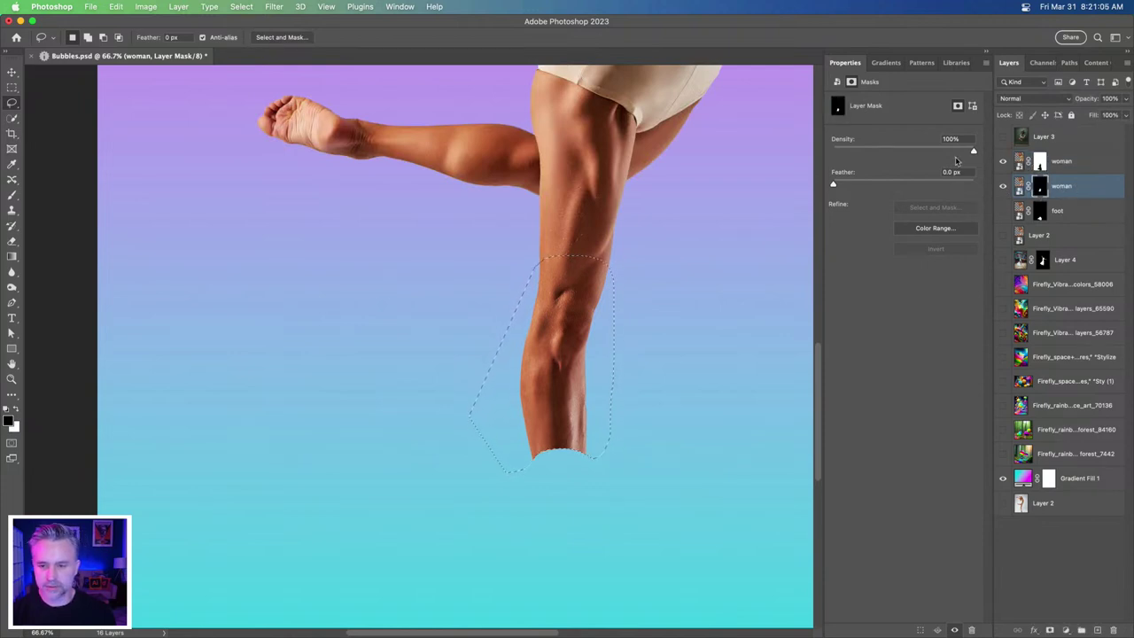
double_click(1063, 187)
type("leg")
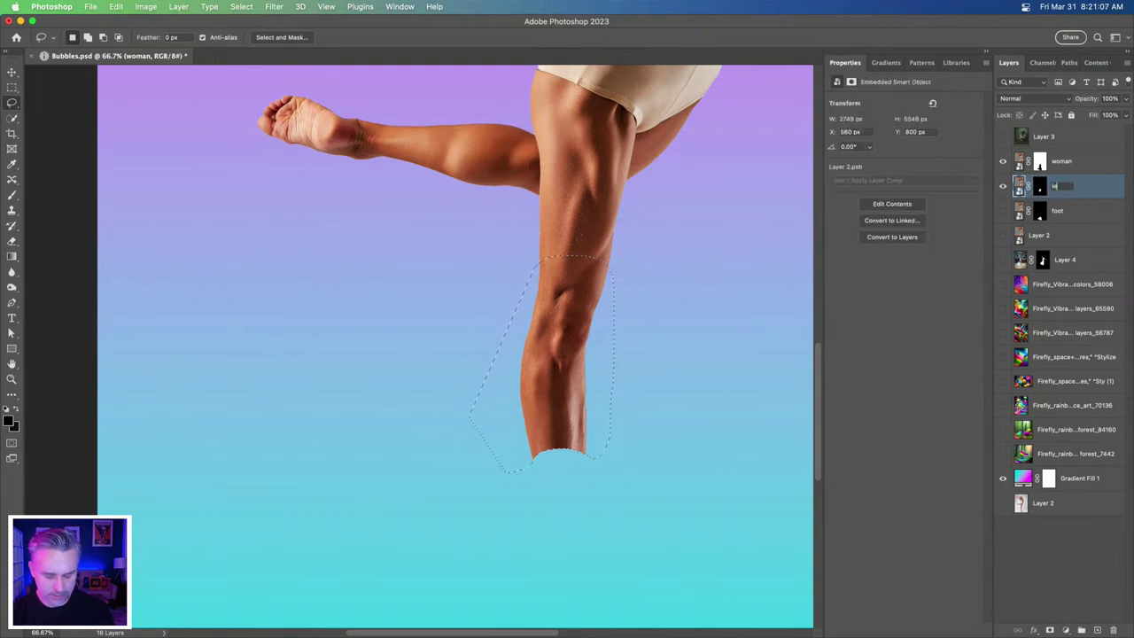
key("Return")
left_click(1004, 214)
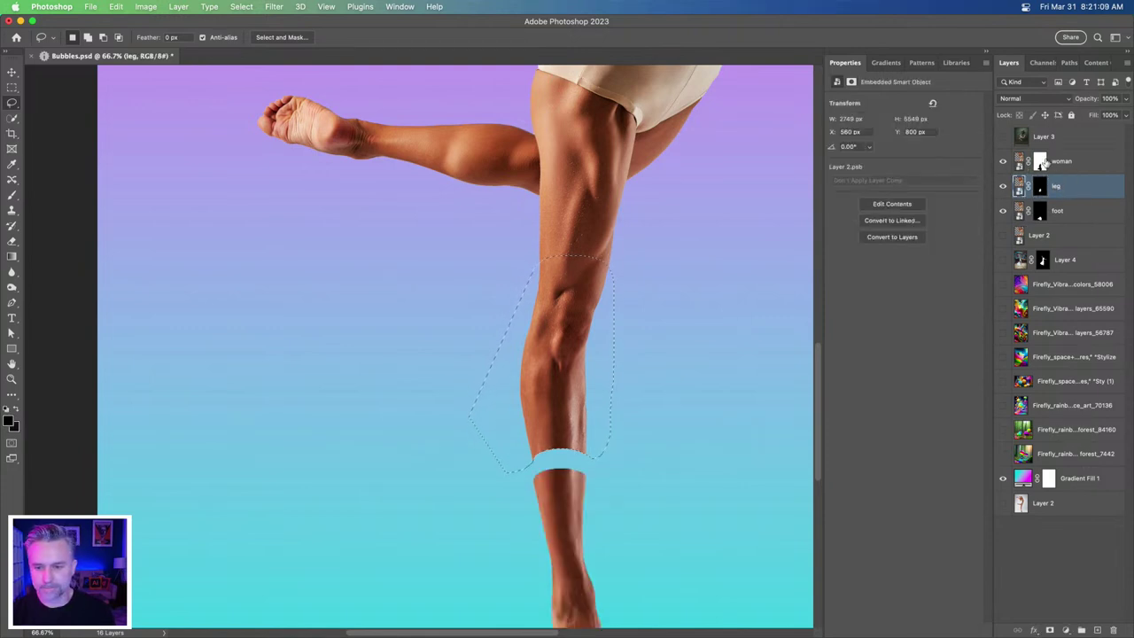
left_click(1061, 161)
key("super+0")
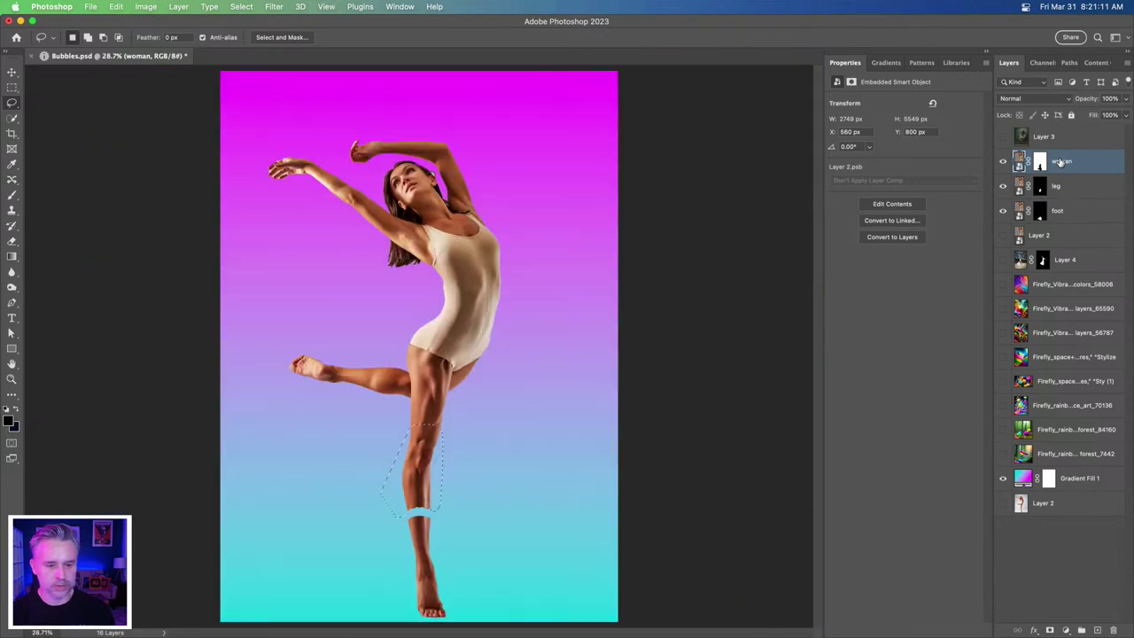
- Nudge the leg layer down to Y 859 px, opening a thin gap above the knee
left_click(12, 87)
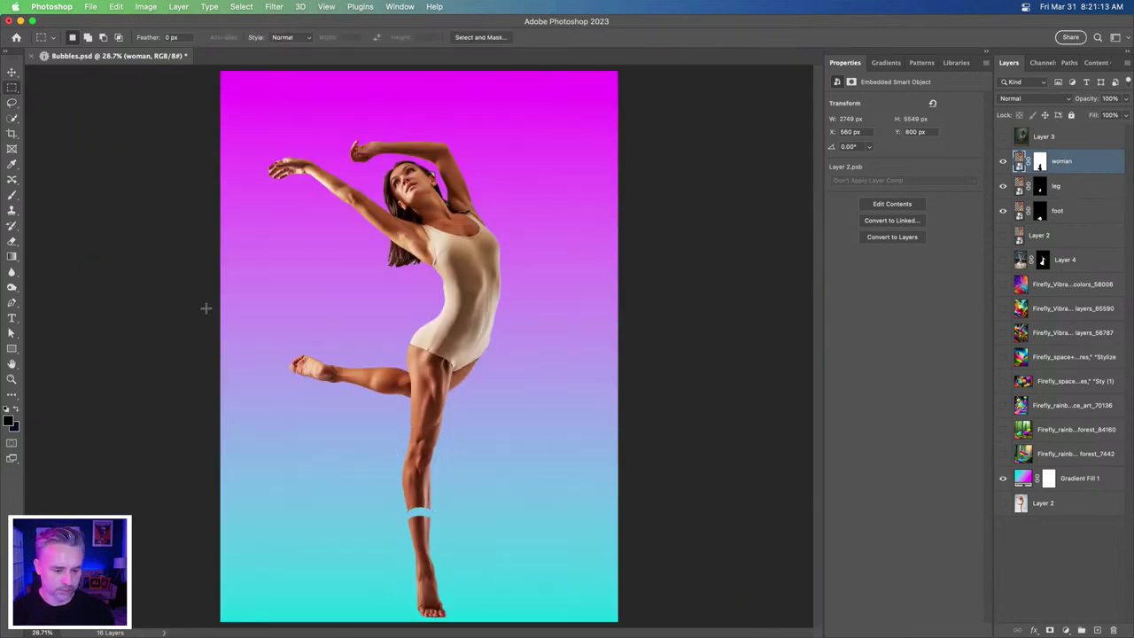
key("super+plus")
key("super+plus")
key("super+plus")
left_click_drag(362, 481, 426, 220)
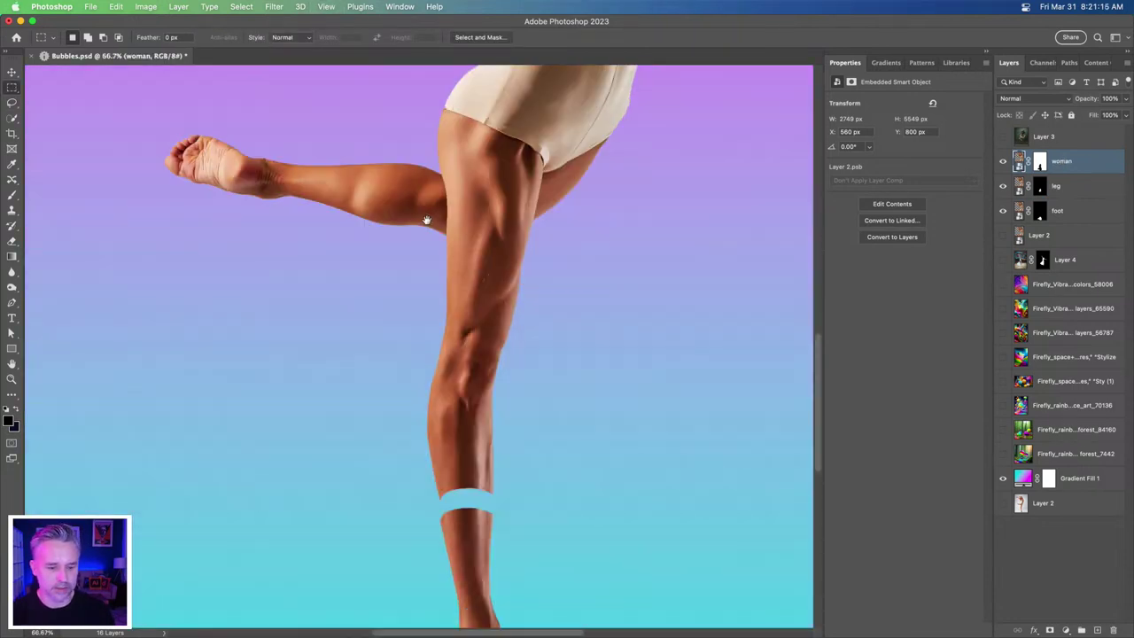
left_click(11, 71)
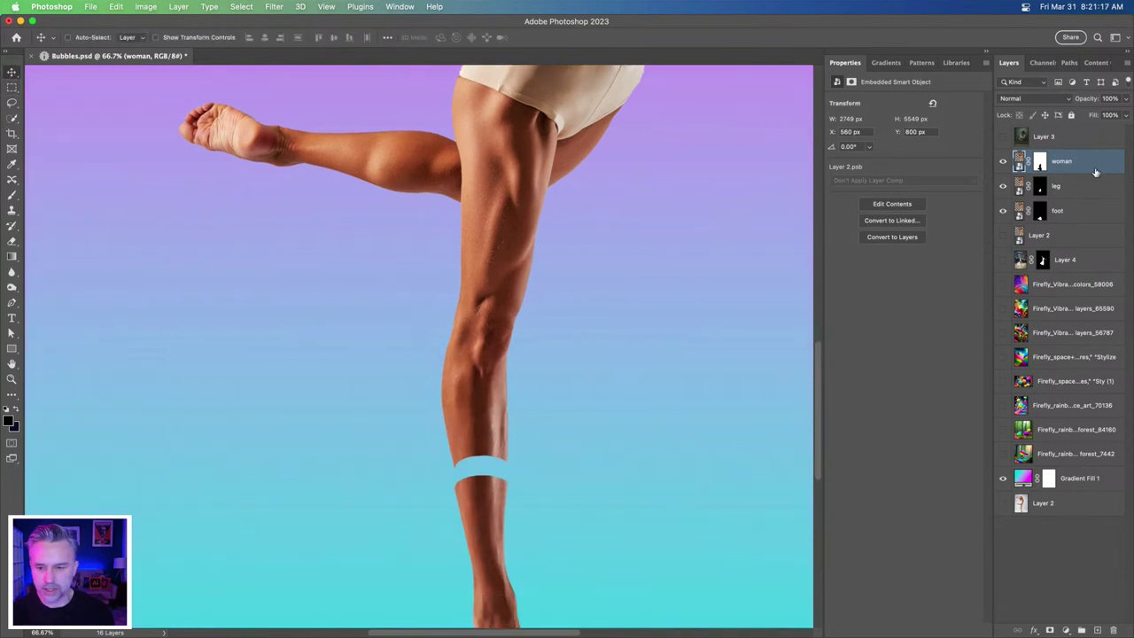
left_click(1069, 190)
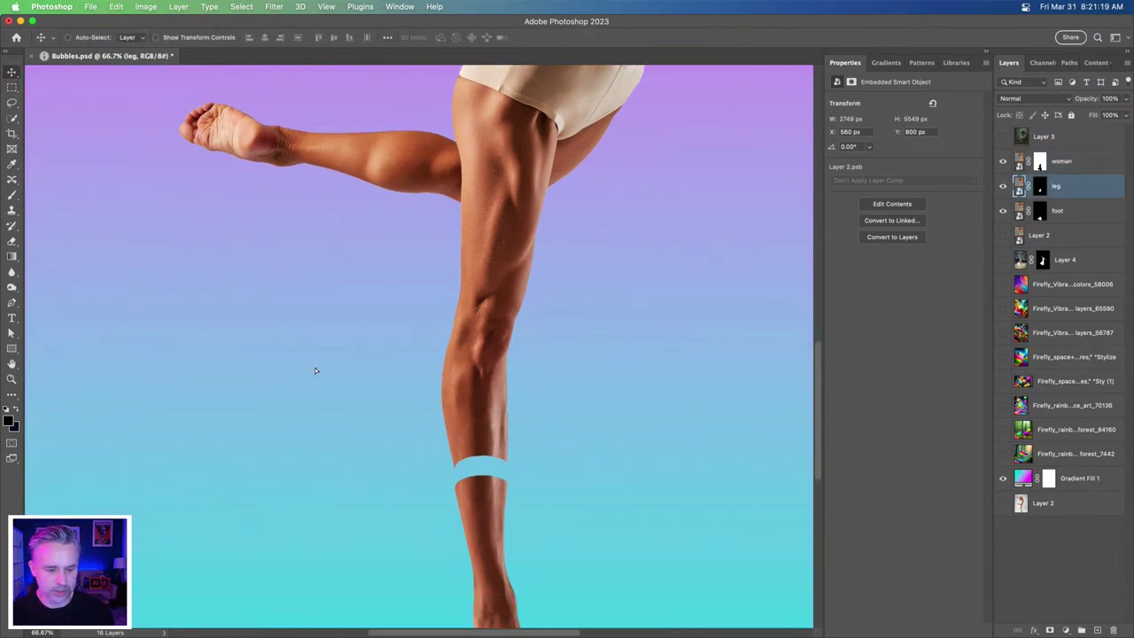
key("shift+Up")
key("shift+Up")
key("shift+Up")
key("shift+Up")
key("shift+Up")
key("shift+Up")
key("shift+Down")
key("shift+Down")
key("shift+Down")
key("shift+Down")
key("shift+Down")
key("shift+Down")
key("super+equal")
key("super+equal")
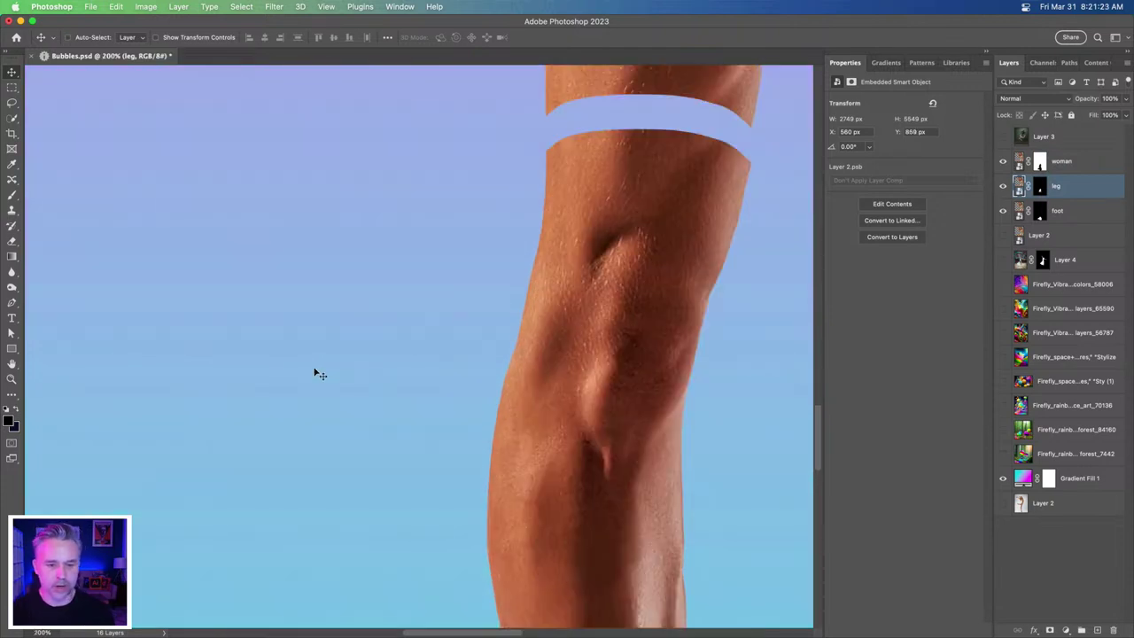
scroll(382, 435, "up", 5)
scroll(464, 428, "down", 2)
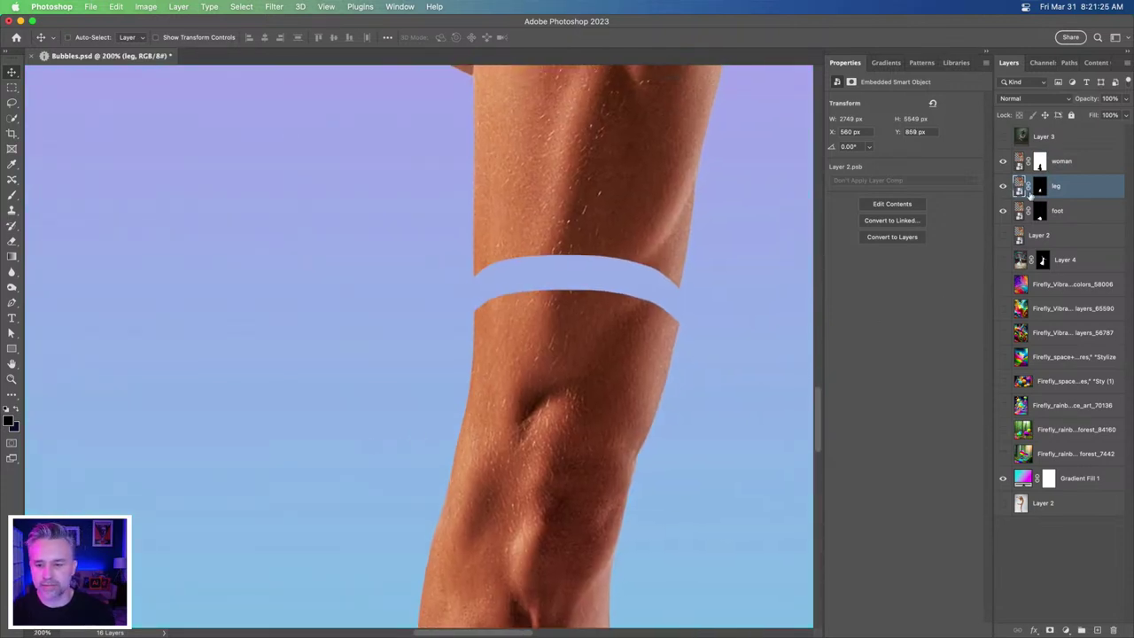
left_click(1063, 214)
- Add a new empty layer above Layer 2 and lasso the gap band above the knee
left_click(1072, 238)
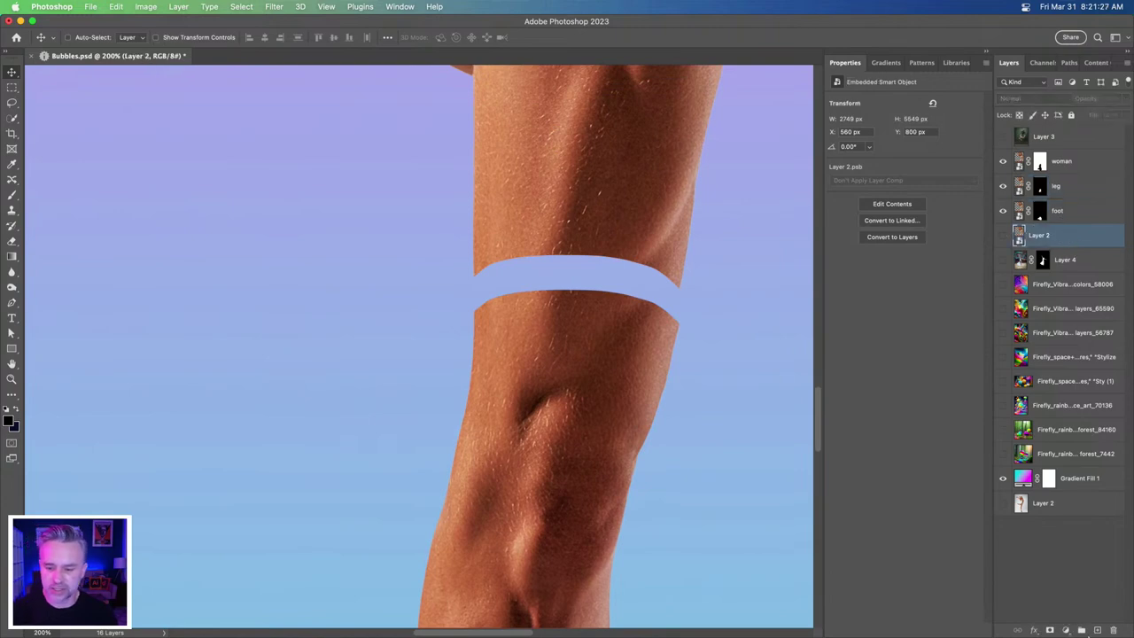
left_click(1096, 630)
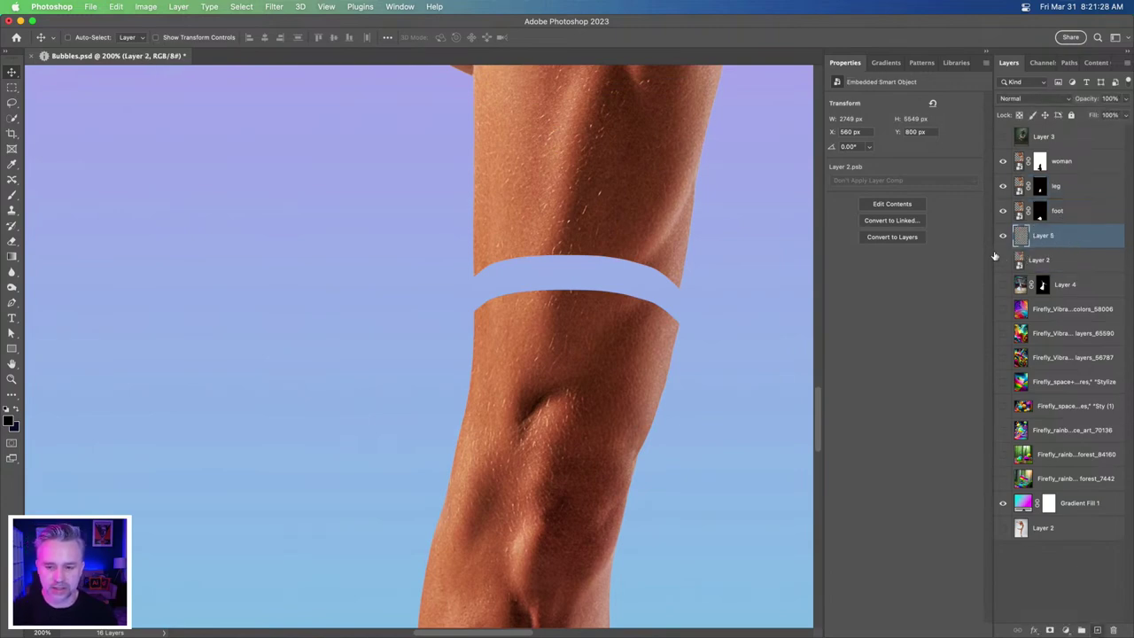
left_click(12, 102)
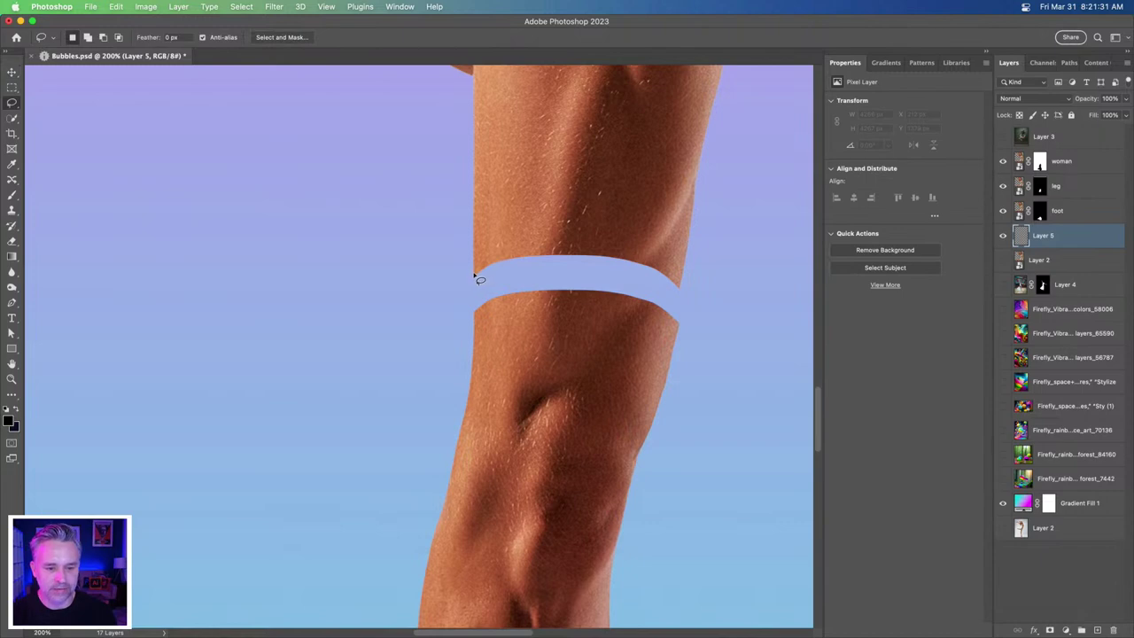
mouse_move(481, 286)
left_mouse_down()
mouse_move(617, 305)
mouse_move(677, 293)
mouse_move(679, 267)
mouse_move(653, 218)
mouse_move(567, 188)
left_mouse_up()
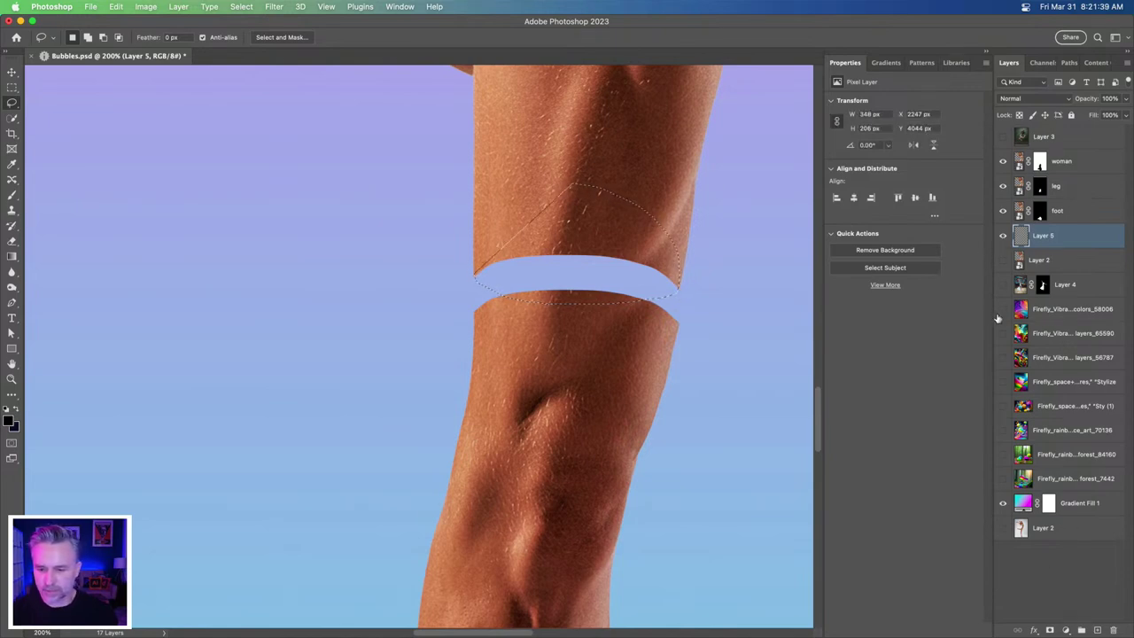
key("super+d")
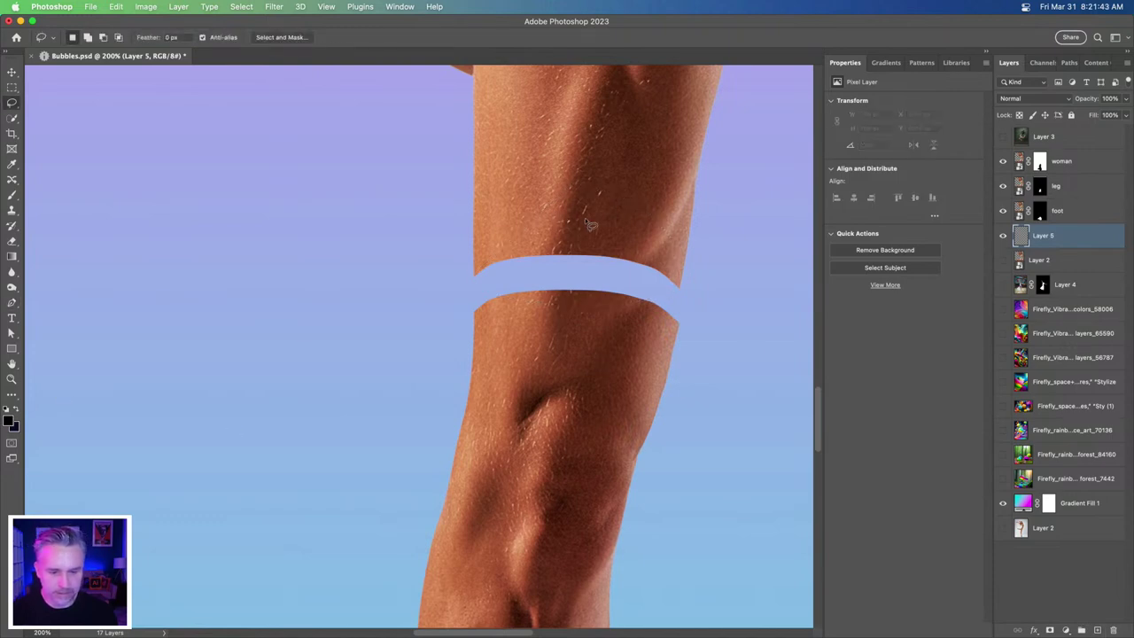
mouse_move(598, 233)
left_mouse_down()
mouse_move(629, 236)
mouse_move(674, 273)
mouse_move(677, 292)
mouse_move(641, 311)
mouse_move(561, 311)
mouse_move(496, 305)
mouse_move(474, 284)
mouse_move(517, 224)
mouse_move(595, 228)
left_mouse_up()
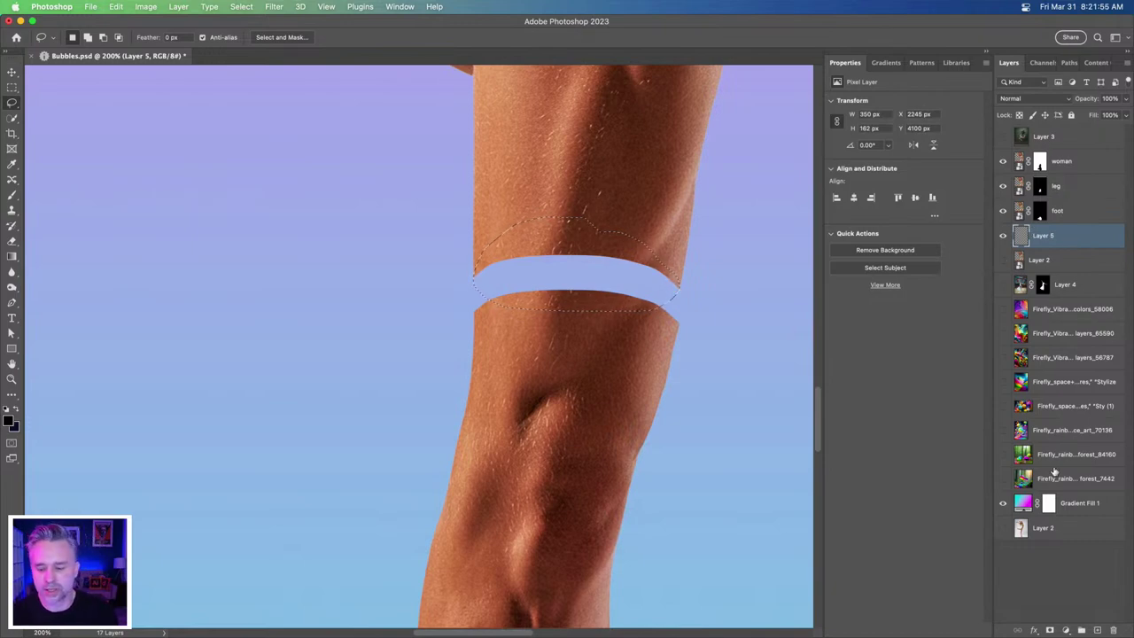
- Fill the band black, then hide the dancer layers and show the Firefly colors background
key("alt+BackSpace")
key("super+d")
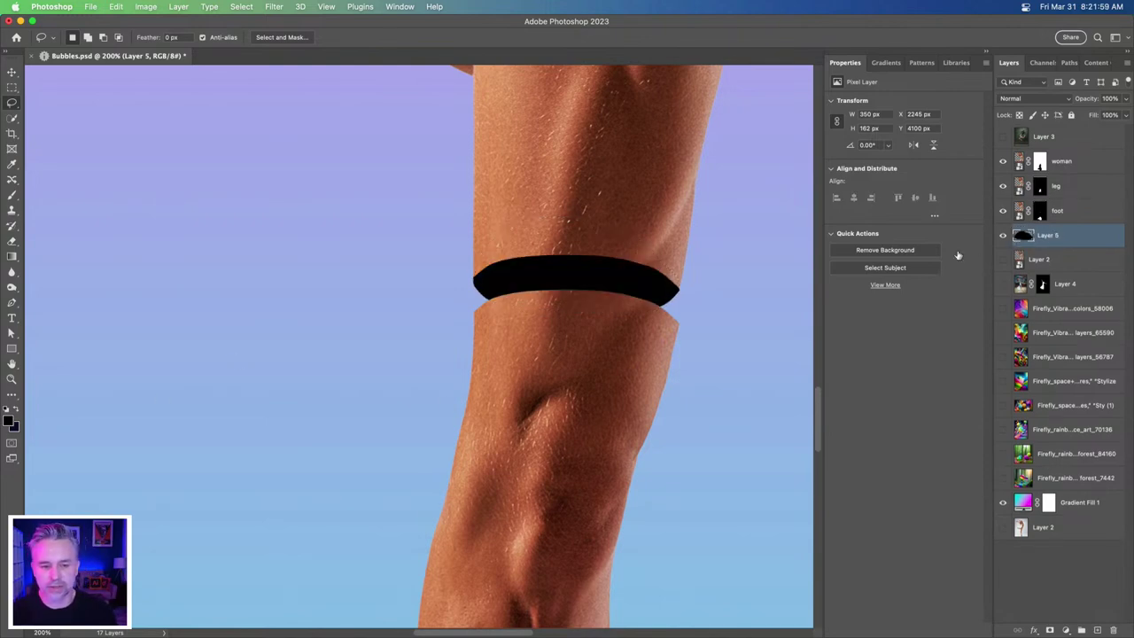
left_click_drag(1001, 160, 1002, 290)
left_click(1002, 308)
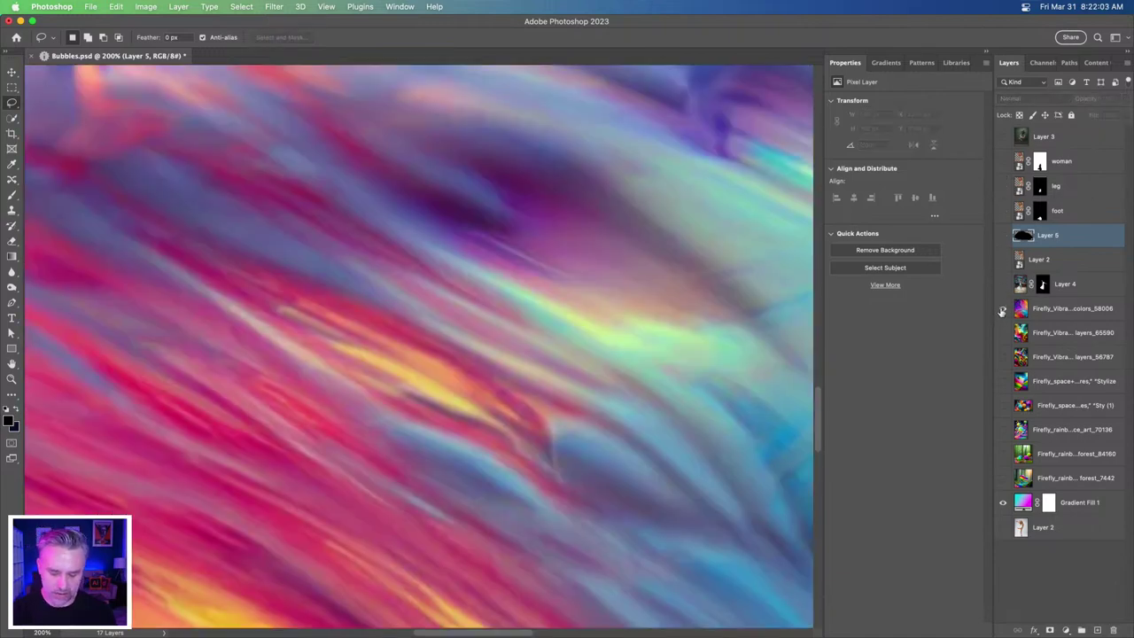
- Show the Firefly layers_65590 image and duplicate it
key("super+0")
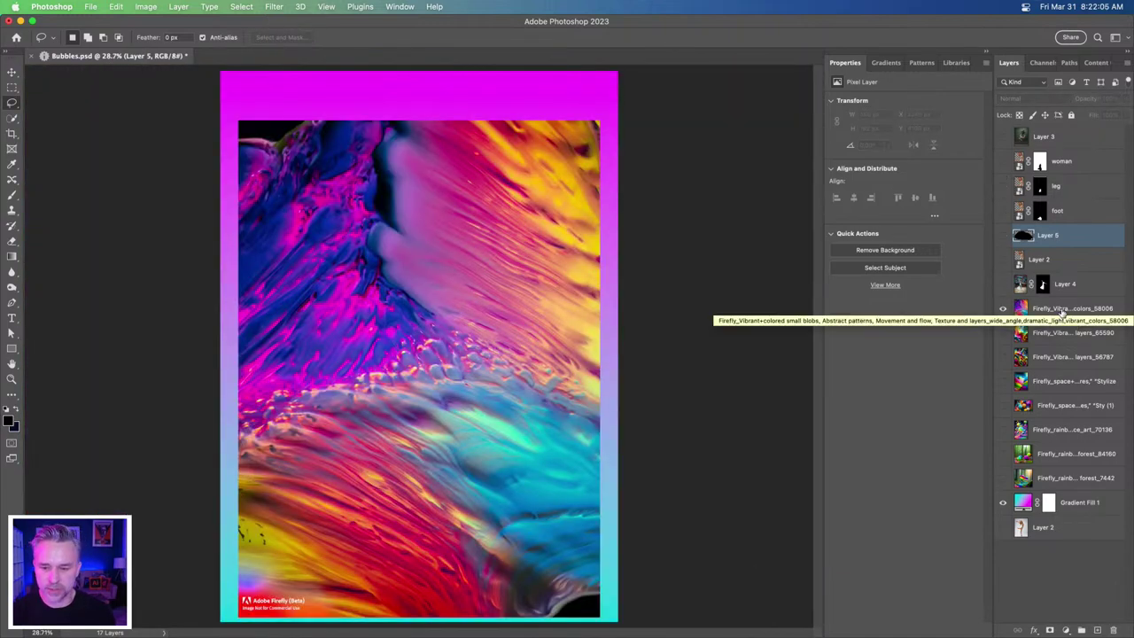
left_click(1062, 312)
left_click(1044, 335)
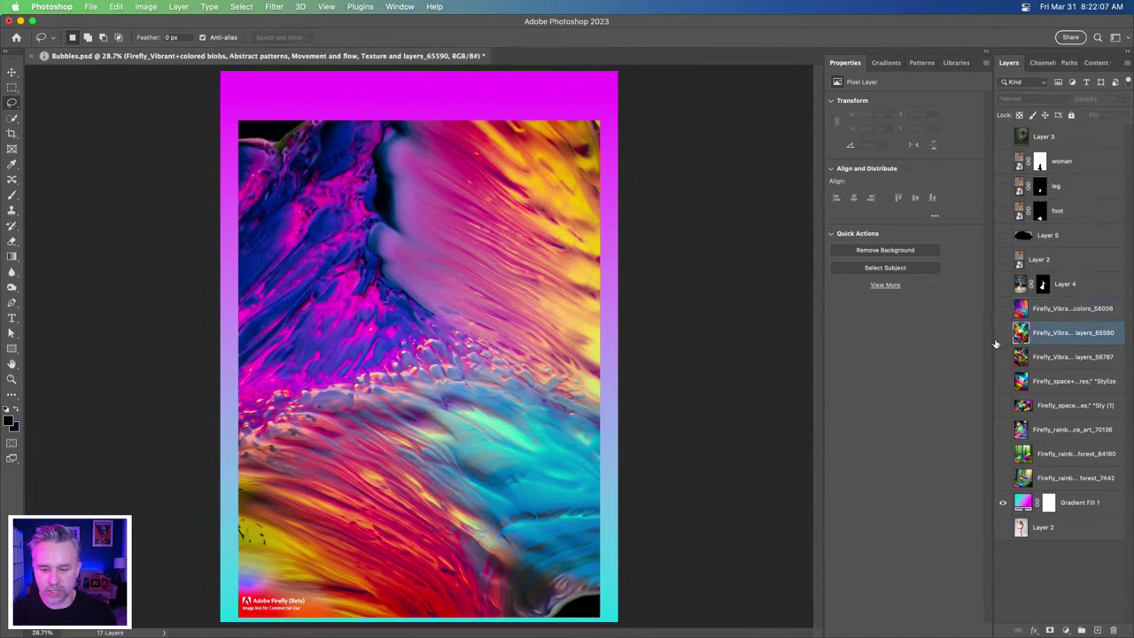
left_click(1003, 334)
left_click(1003, 335)
left_click(1003, 335)
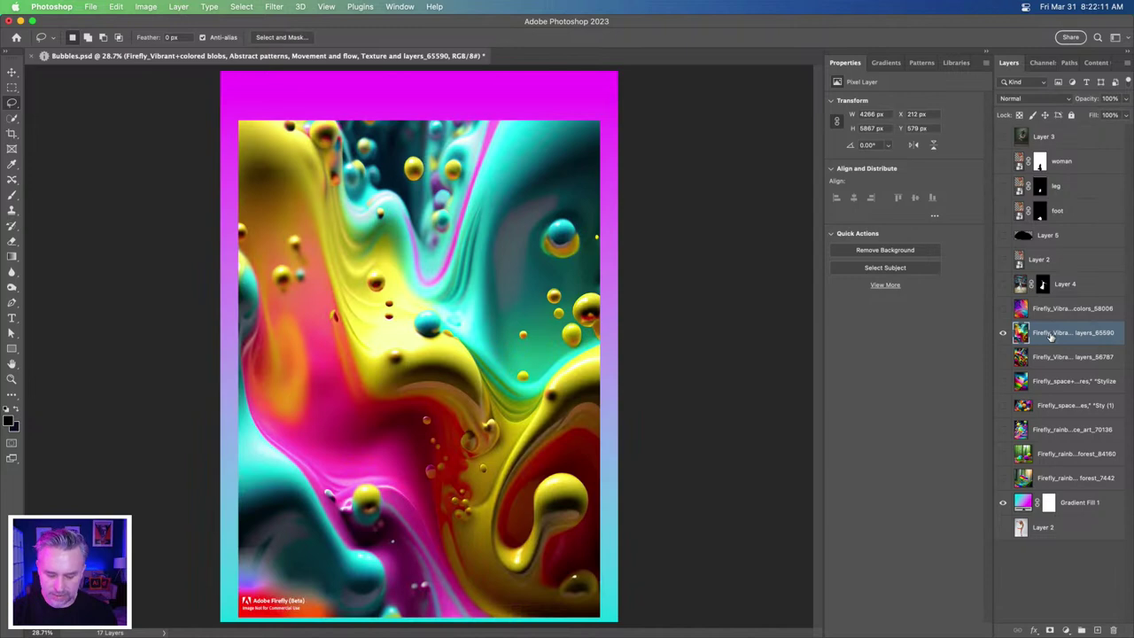
key("super+j")
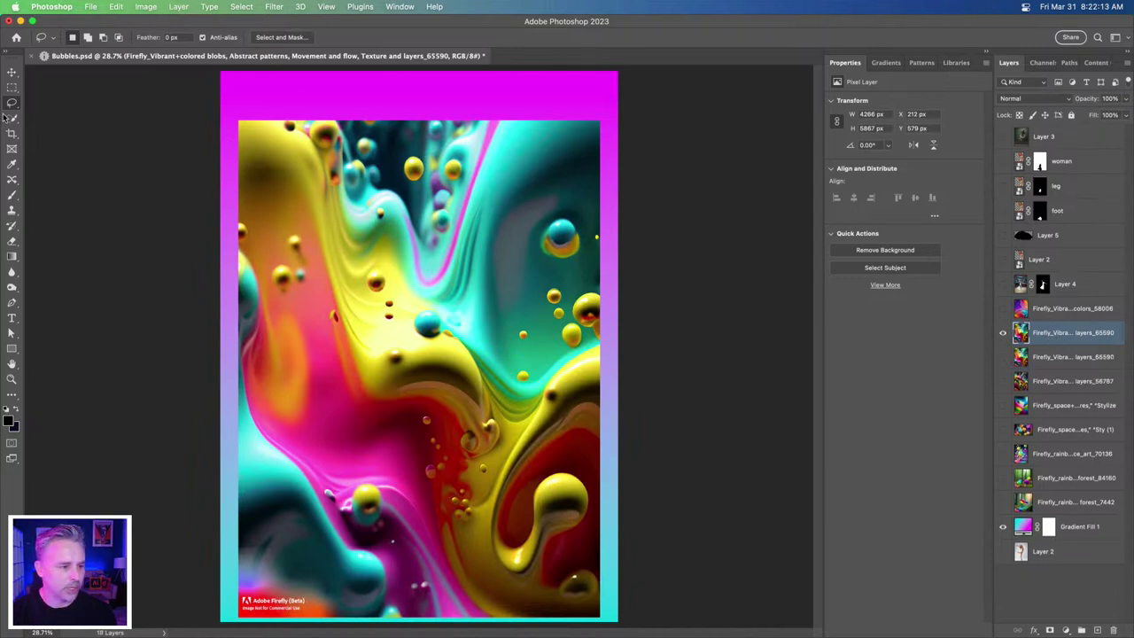
- Mask the copy to a central ellipse, move it above Layer 5, and clip it to the band
left_click_drag(12, 86, 56, 98)
left_click_drag(253, 257, 582, 476)
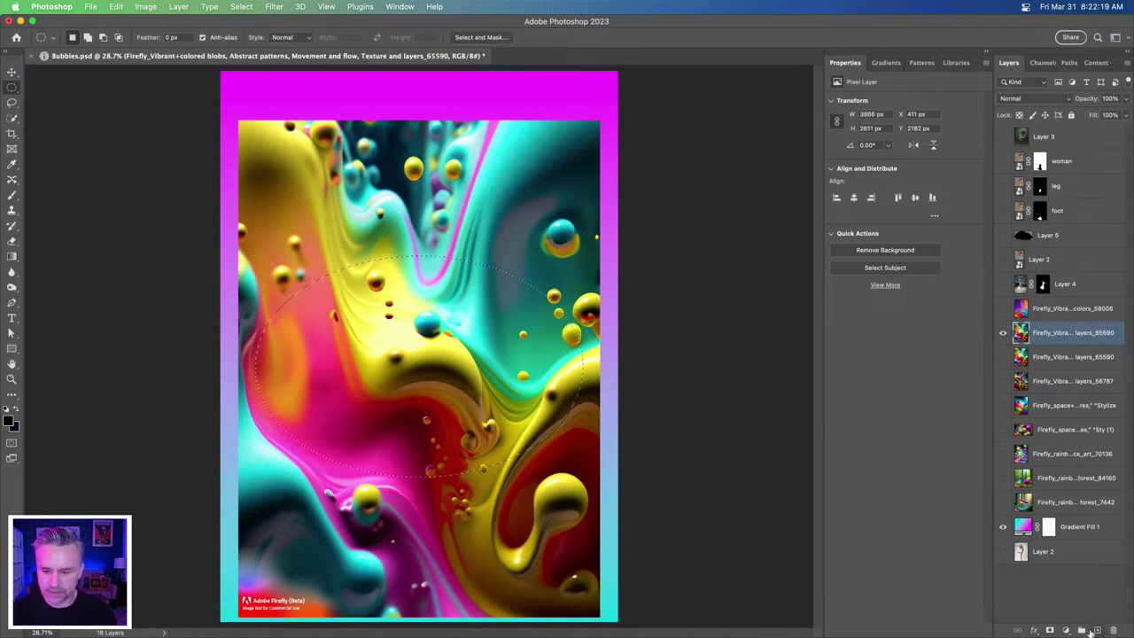
left_click(1050, 630)
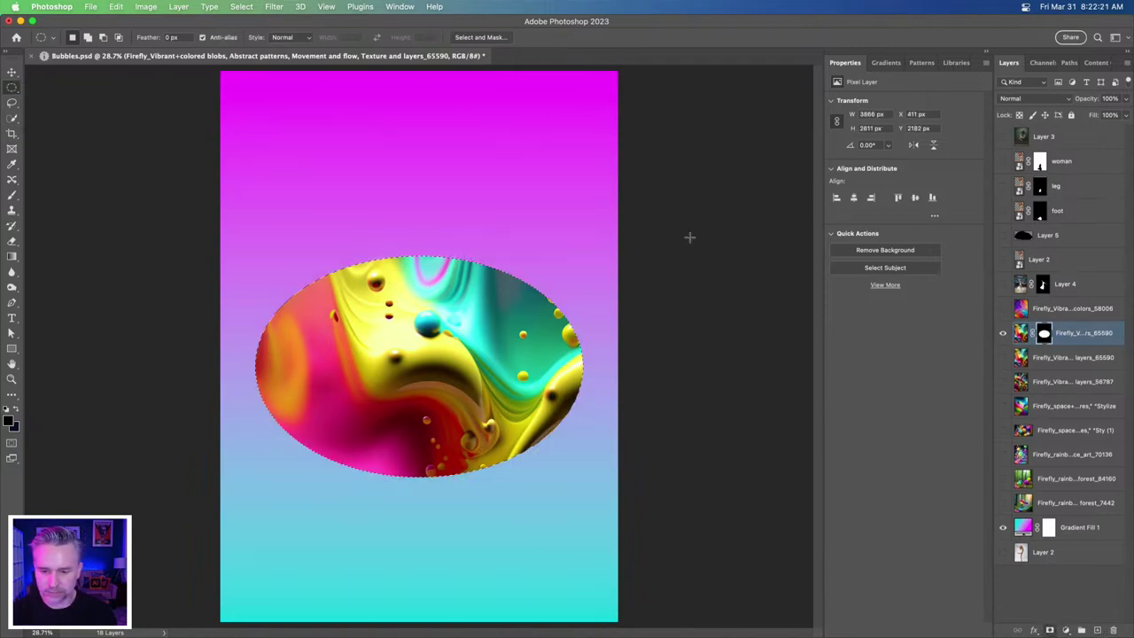
left_click_drag(1081, 331, 1000, 165)
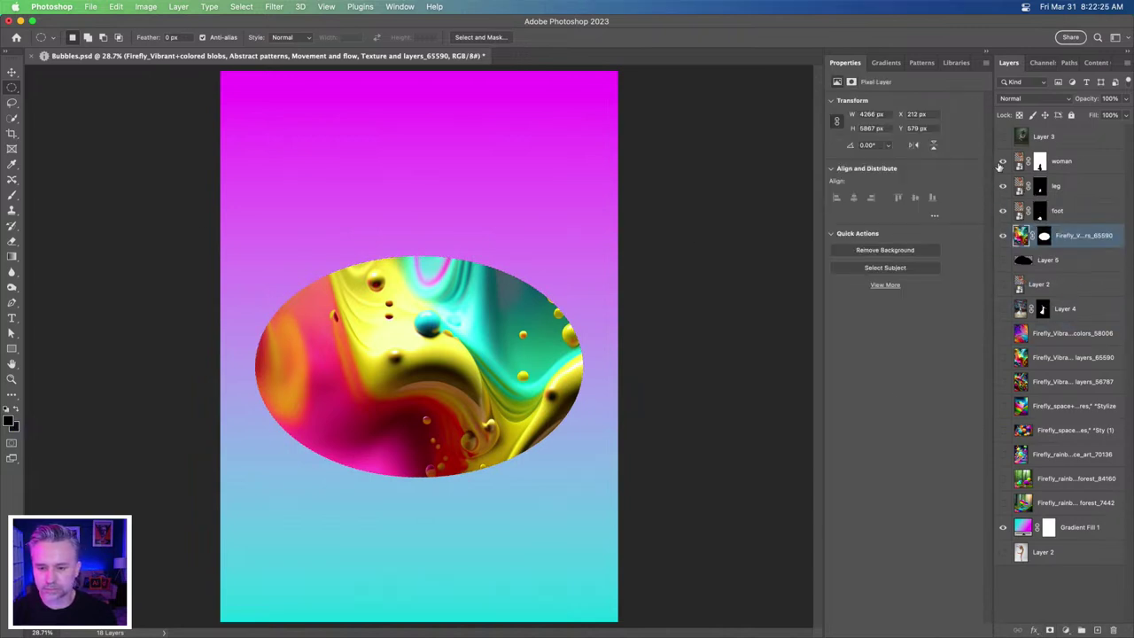
left_click(1020, 248, "alt")
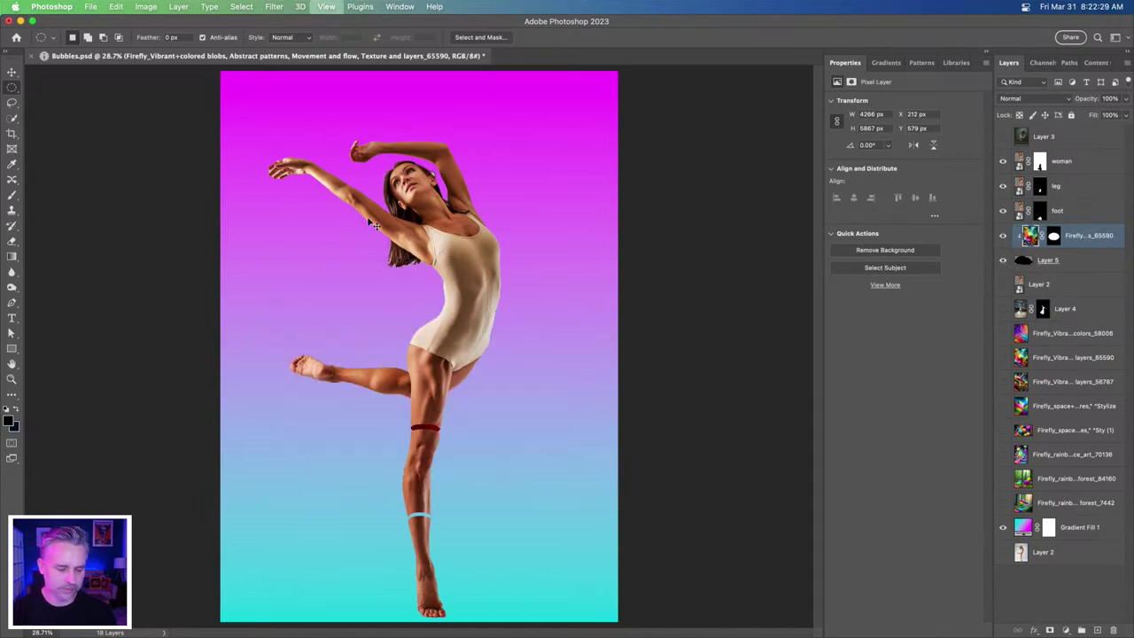
- Free Transform the Firefly blobs image down to the size of the knee band
key("super+equal")
key("super+equal")
key("super+equal")
key("super+t")
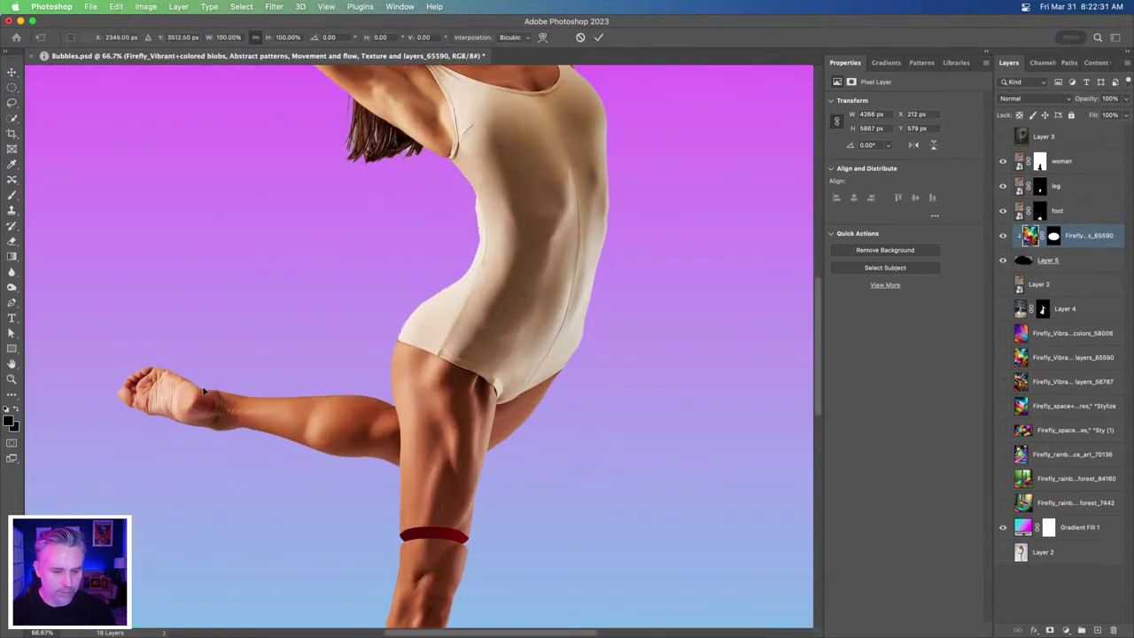
key("super+minus")
key("super+minus")
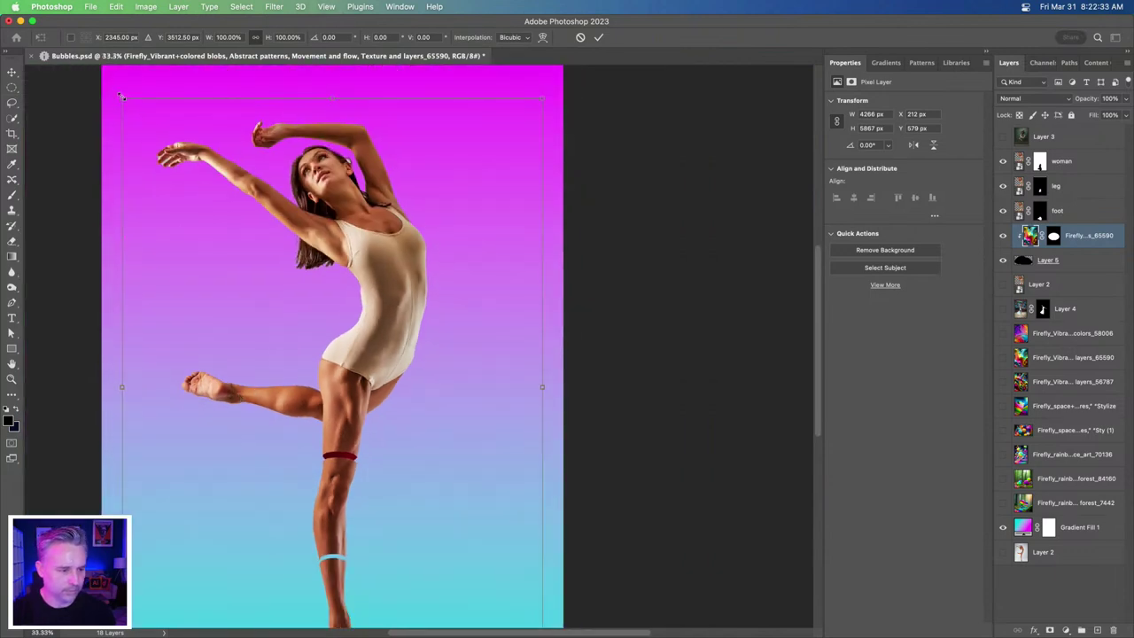
left_click_drag(126, 100, 302, 378)
left_click_drag(232, 321, 341, 467)
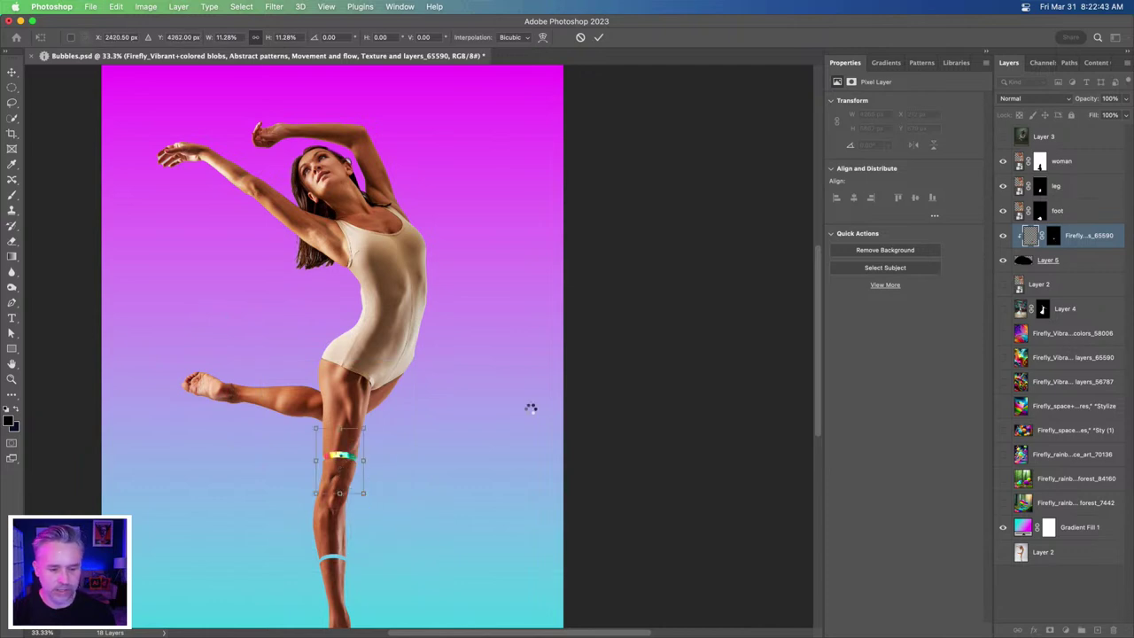
key("Return")
- Delete the blobs layer's mask and zoom in to check the rainbow knee band
right_click(1050, 235)
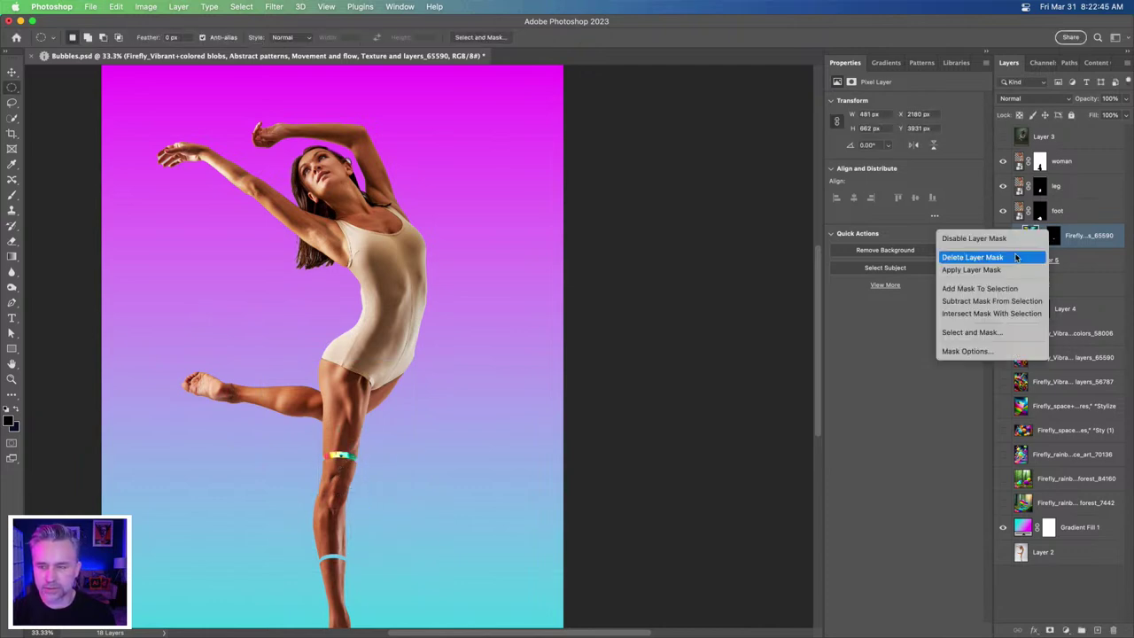
left_click(1019, 257)
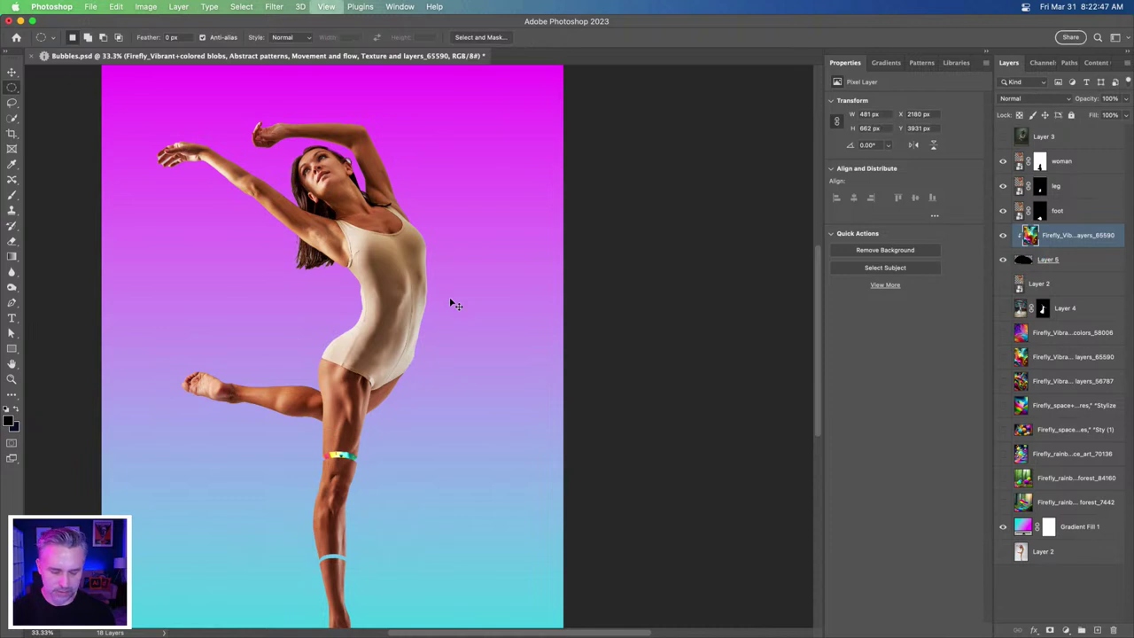
scroll(450, 304, "up", 3)
left_click_drag(324, 397, 658, 127)
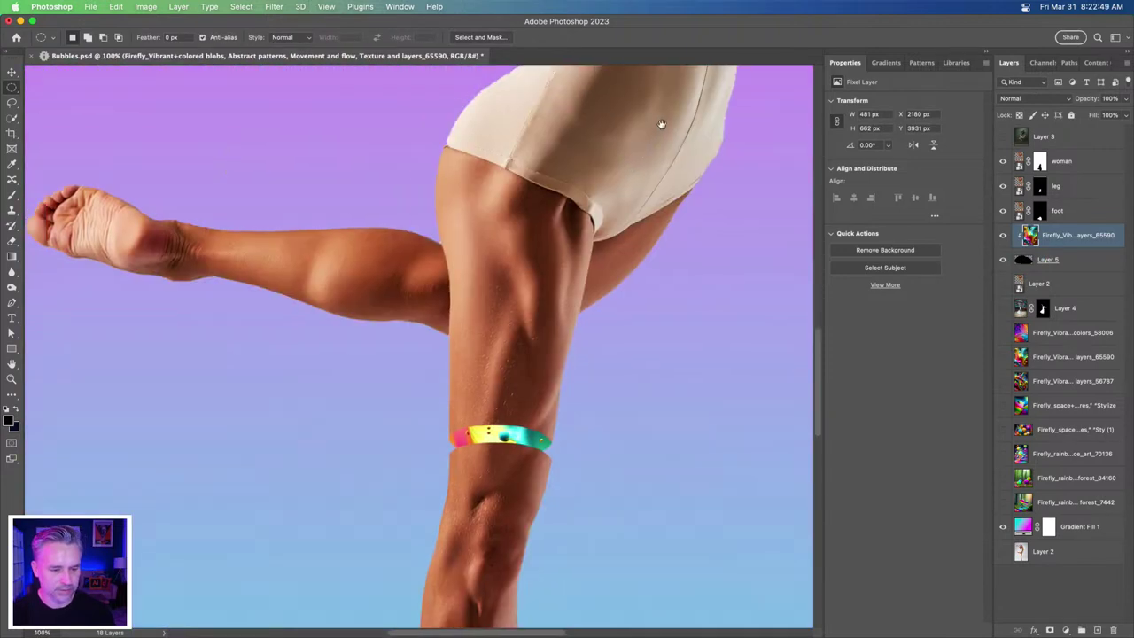
scroll(620, 164, "down", 2)
scroll(531, 292, "up", 1)
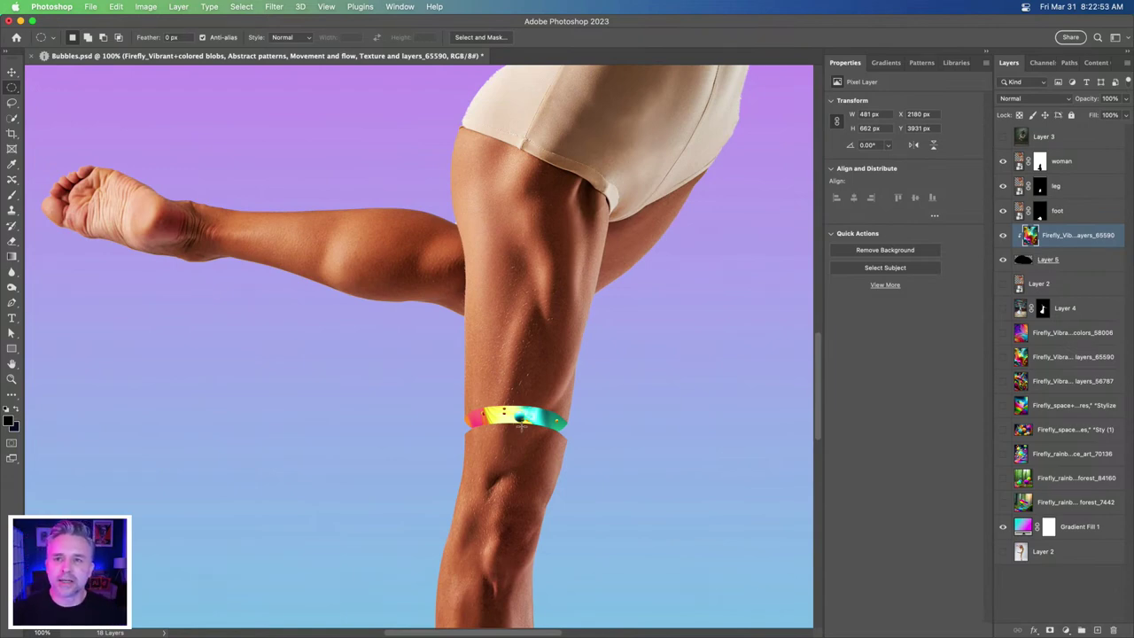
scroll(523, 429, "down", 1)
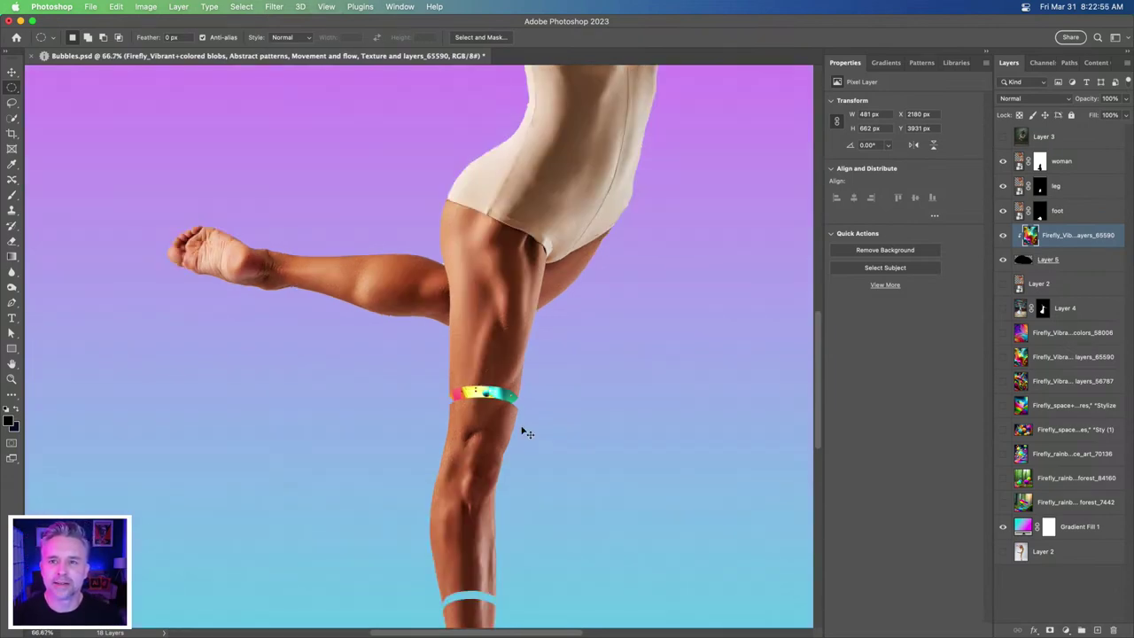
scroll(526, 433, "down", 1)
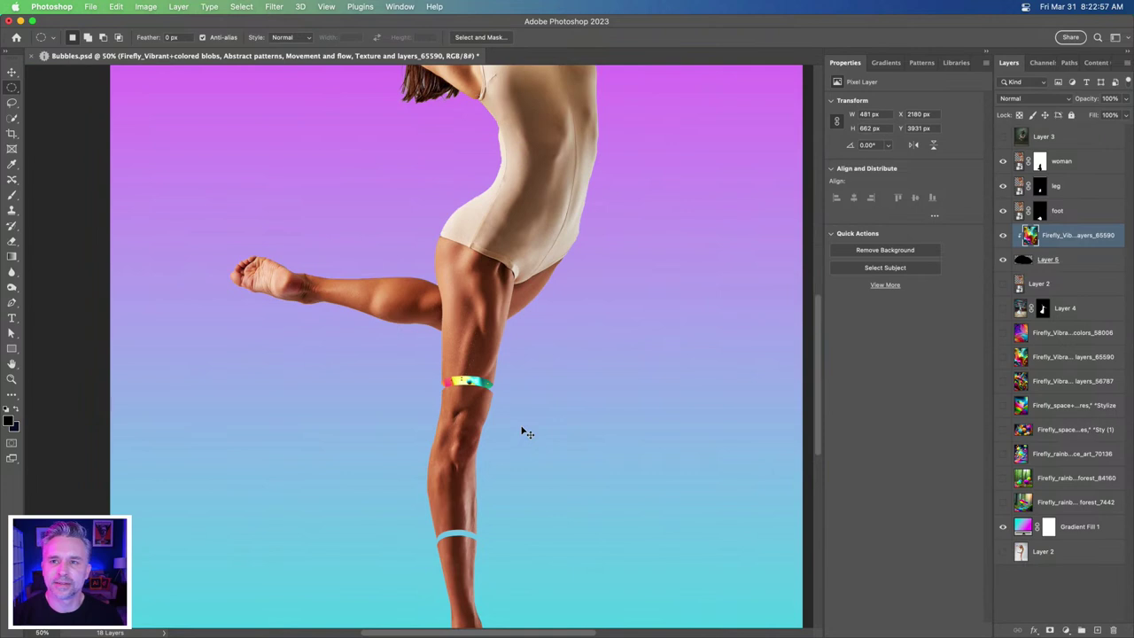
key("super+0")
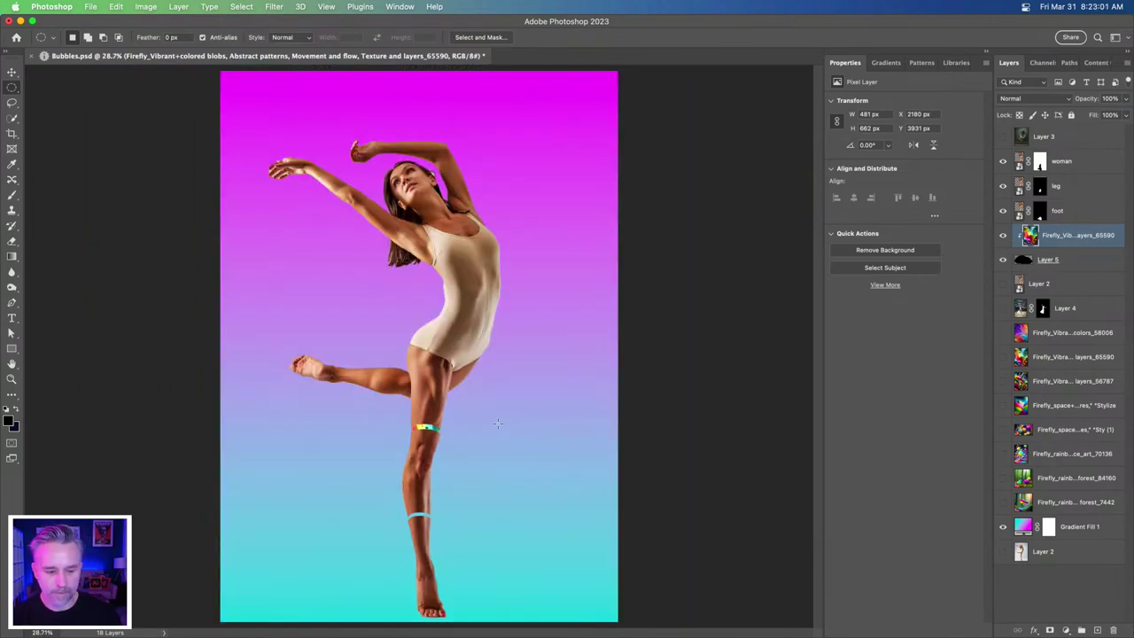
scroll(413, 460, "up", 1)
left_click_drag(414, 454, 416, 423)
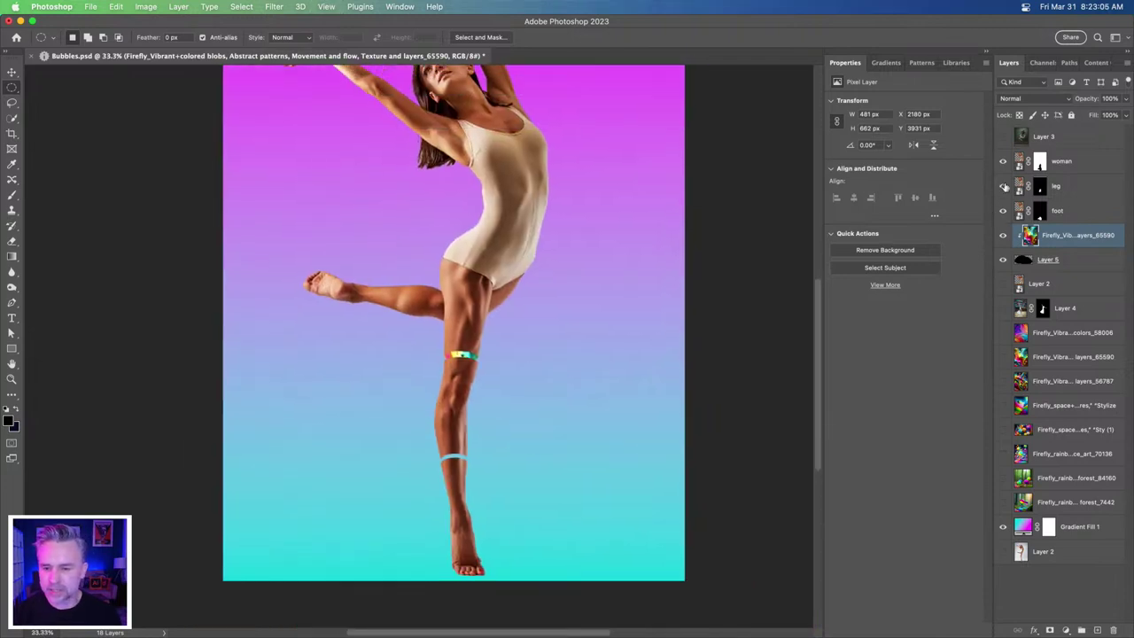
- Show the Firefly forest bubbles layer and move it above the dancer layers
left_click(1004, 479)
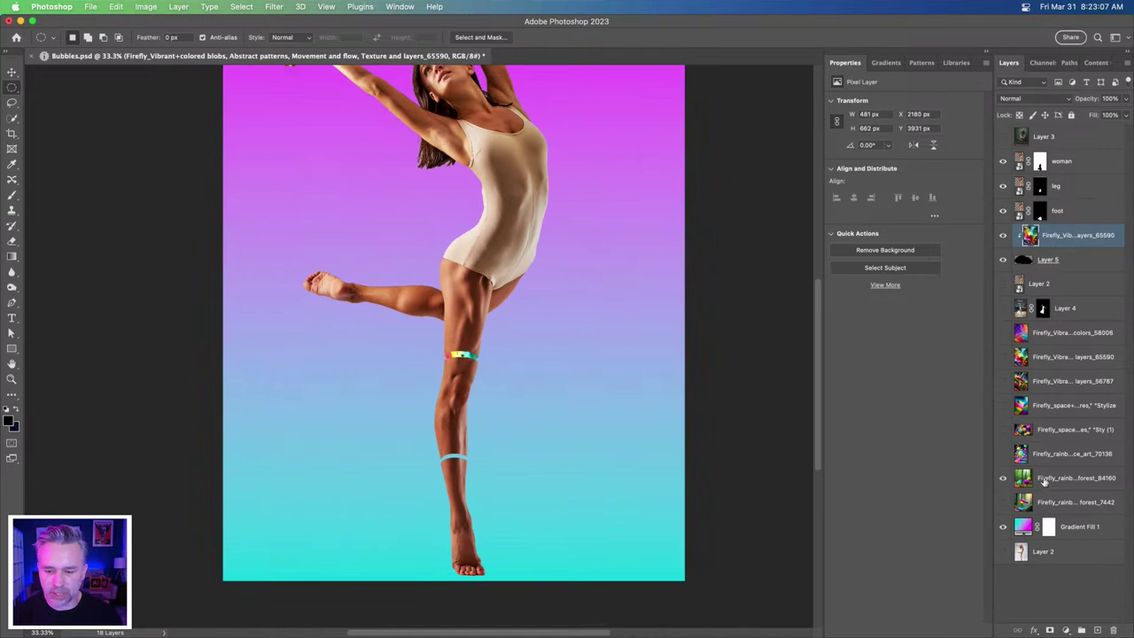
left_click(1047, 483)
left_click_drag(1043, 480, 1044, 149)
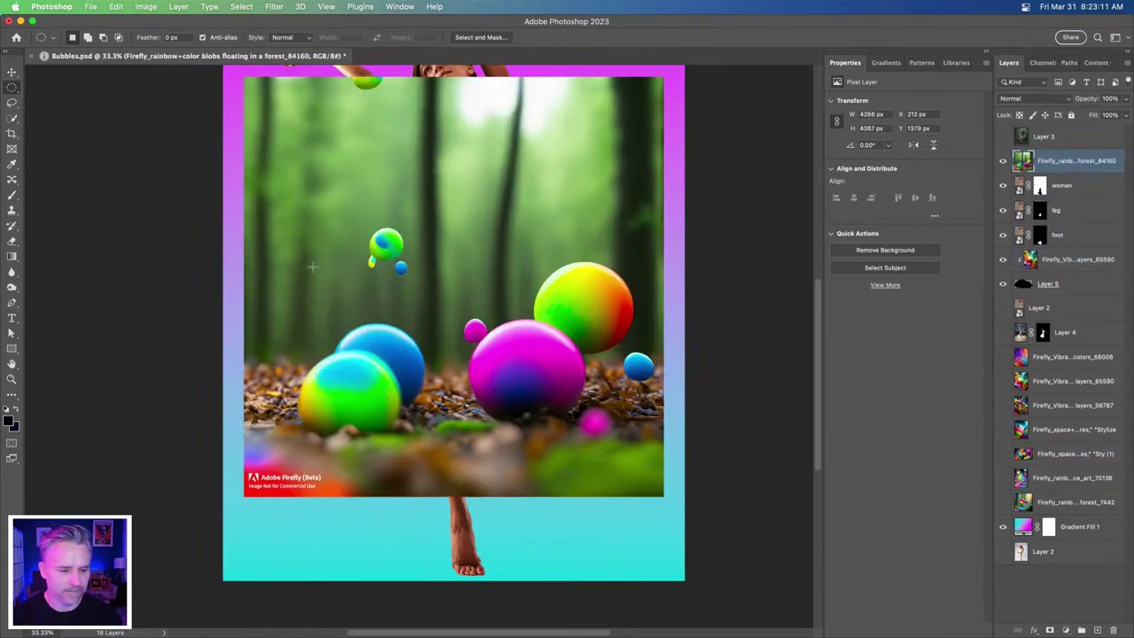
- Copy the small green bubble onto its own layer with Object Selection, then hide it
left_click(12, 120)
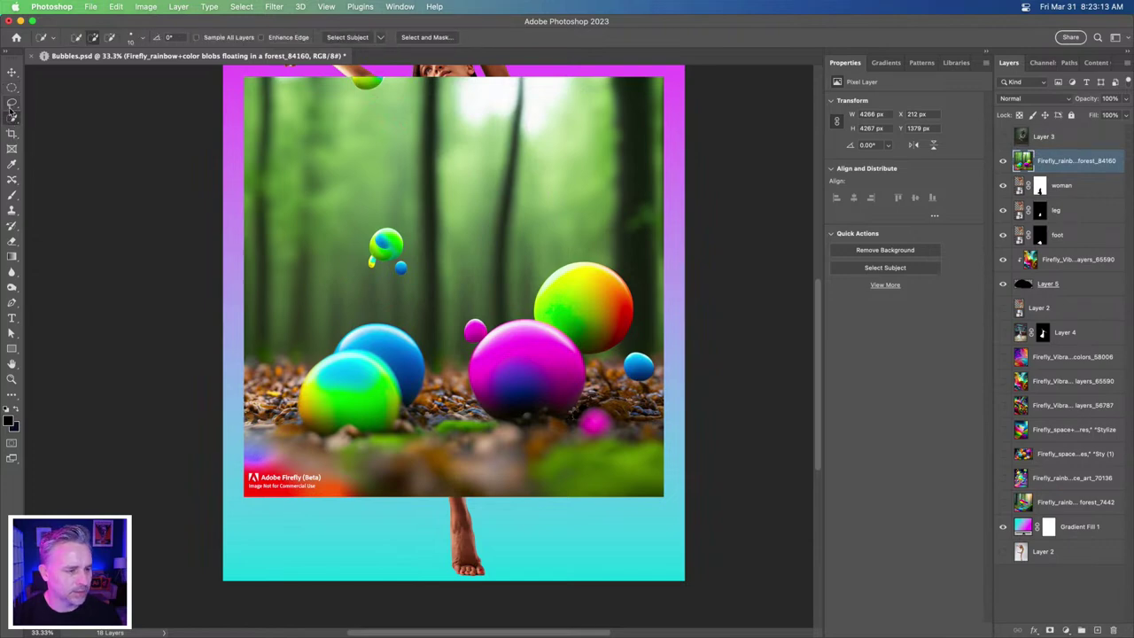
left_click_drag(12, 119, 53, 117)
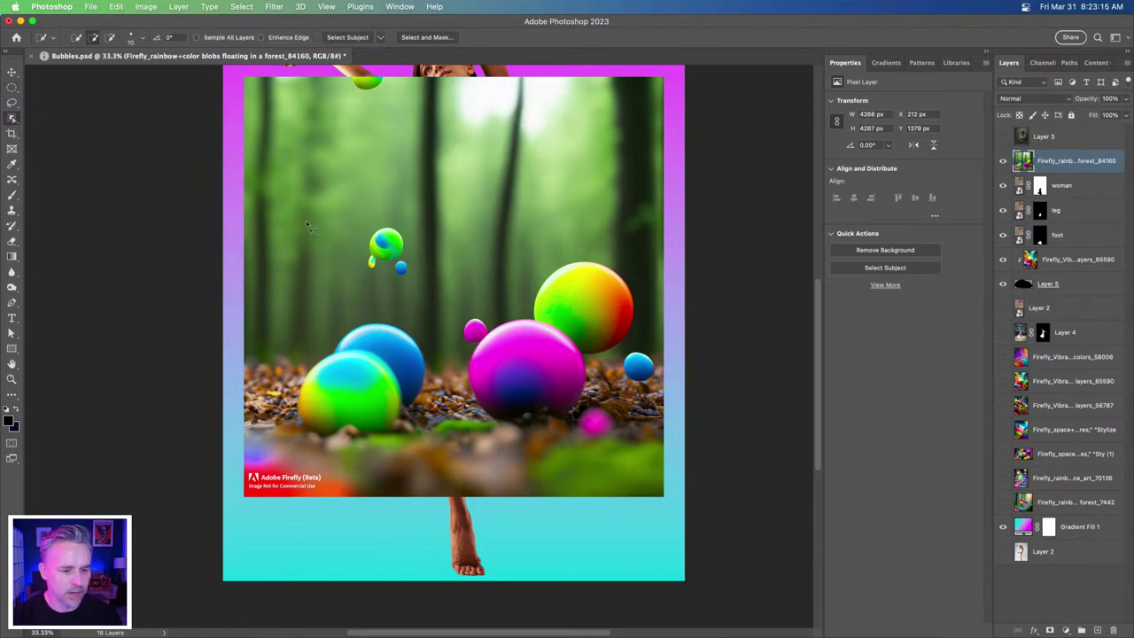
mouse_move(358, 239)
left_mouse_down()
mouse_move(404, 226)
mouse_move(422, 286)
mouse_move(344, 271)
left_mouse_up()
key("super+equal")
key("super+equal")
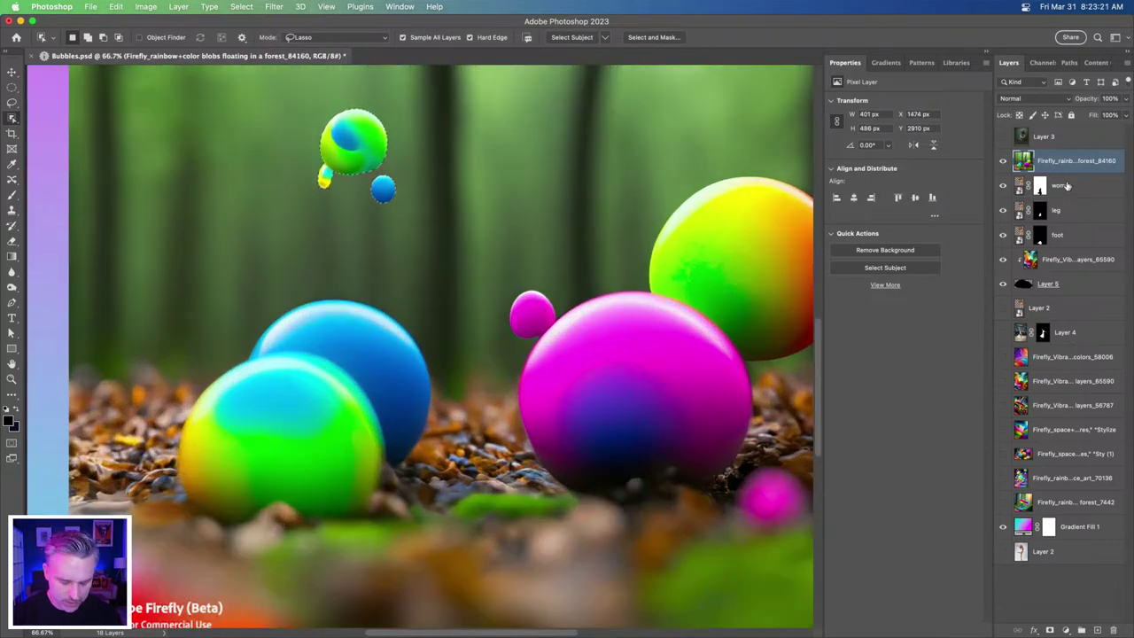
key("super+j")
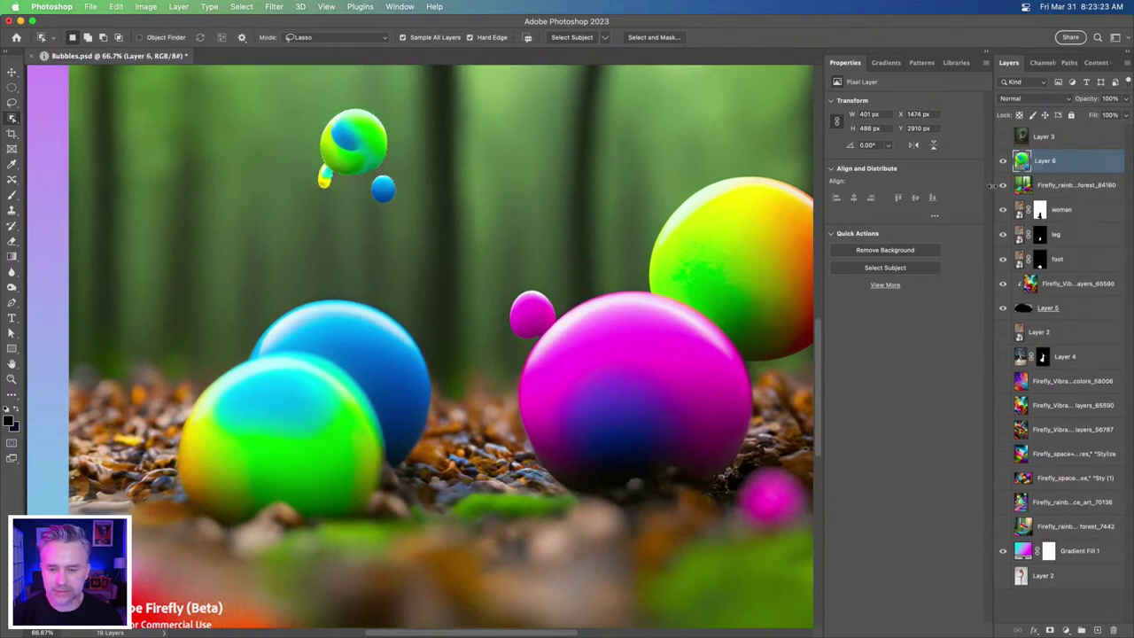
left_click(1003, 160)
key("alt+bracketleft")
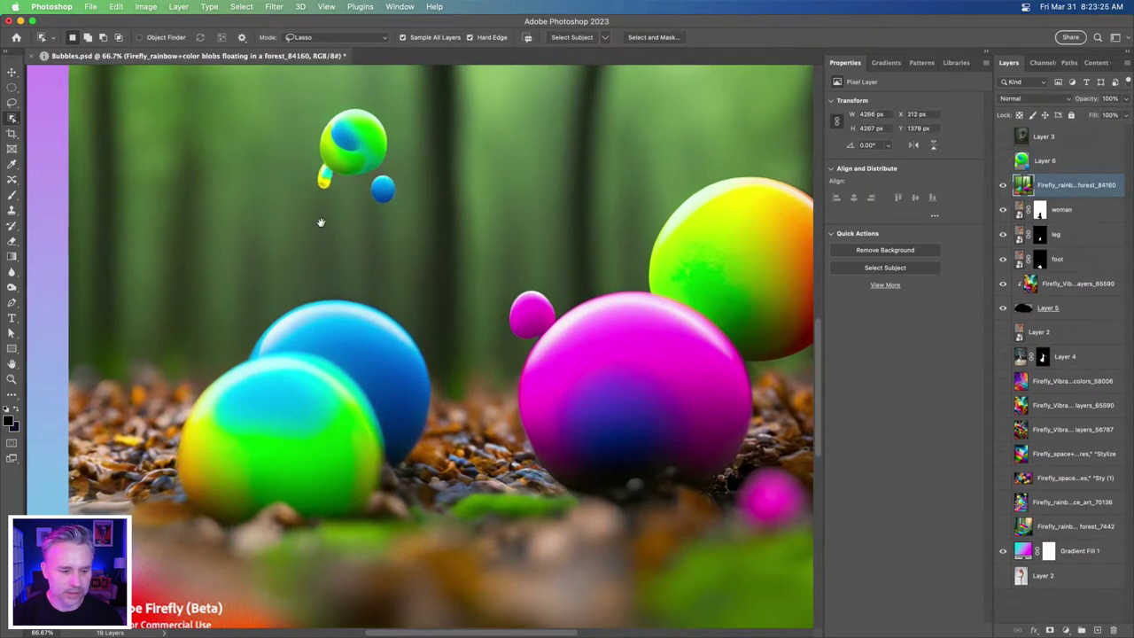
- Copy the blue, magenta and rainbow bubbles onto a new layer and hide the forest
scroll(319, 224, "right", 5)
scroll(319, 223, "down", 2)
mouse_move(687, 339)
left_mouse_down()
mouse_move(688, 312)
mouse_move(720, 305)
mouse_move(750, 317)
mouse_move(718, 383)
left_mouse_up()
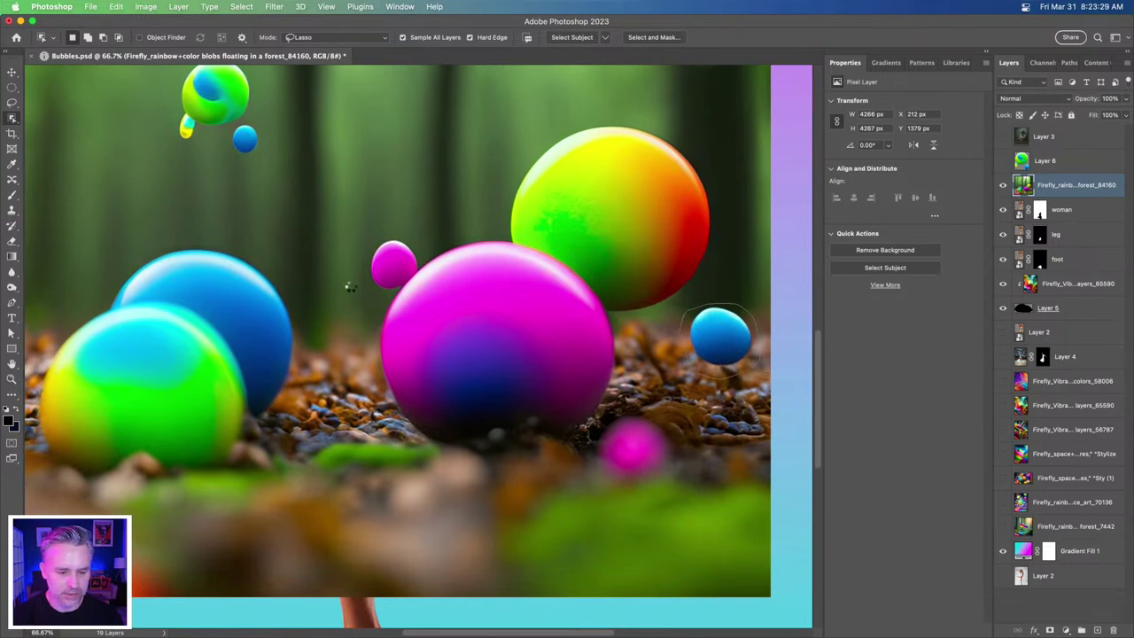
mouse_move(350, 287)
left_mouse_down()
mouse_move(463, 152)
mouse_move(578, 78)
mouse_move(698, 136)
mouse_move(718, 188)
mouse_move(720, 251)
mouse_move(706, 280)
mouse_move(638, 356)
mouse_move(615, 410)
mouse_move(533, 469)
mouse_move(430, 442)
mouse_move(391, 409)
mouse_move(337, 304)
left_mouse_up()
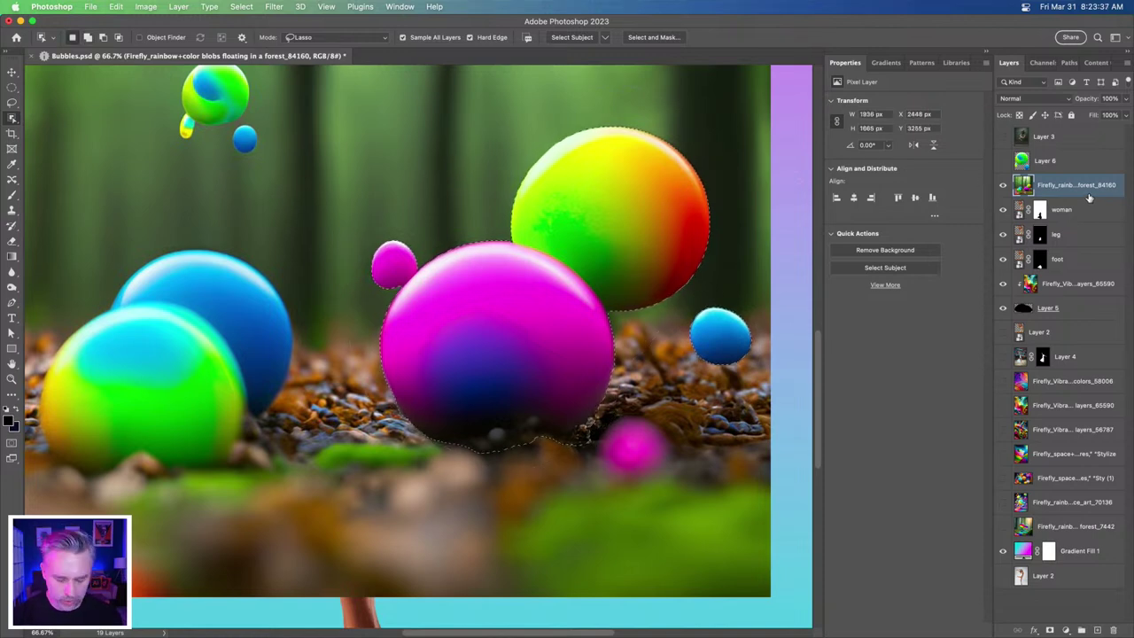
key("ctrl+j")
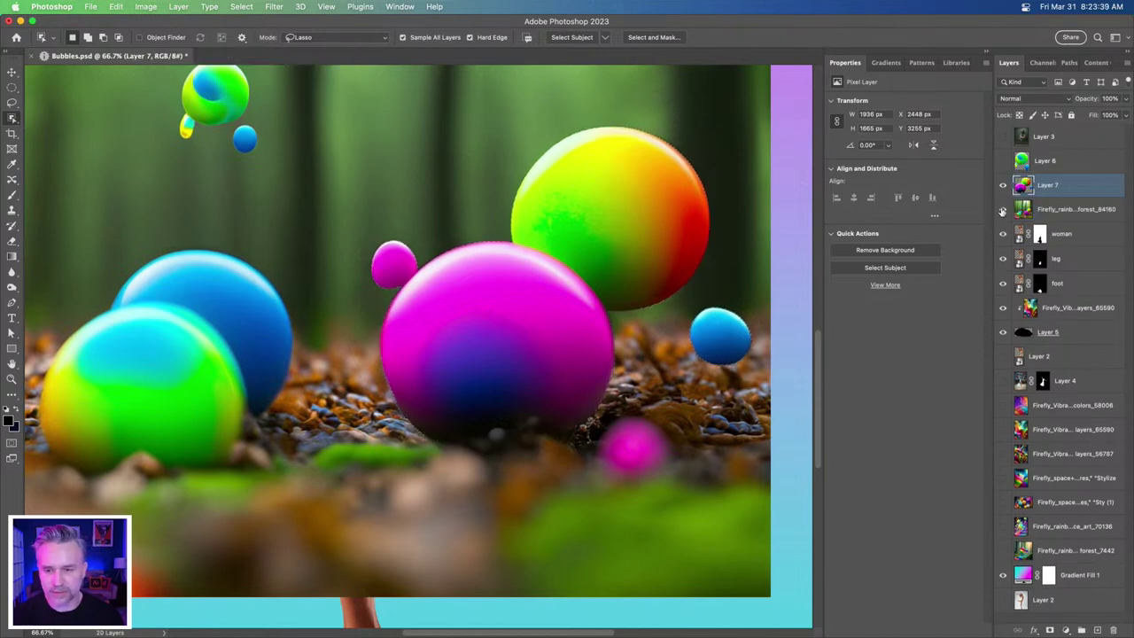
left_click(1002, 210)
key("ctrl+0")
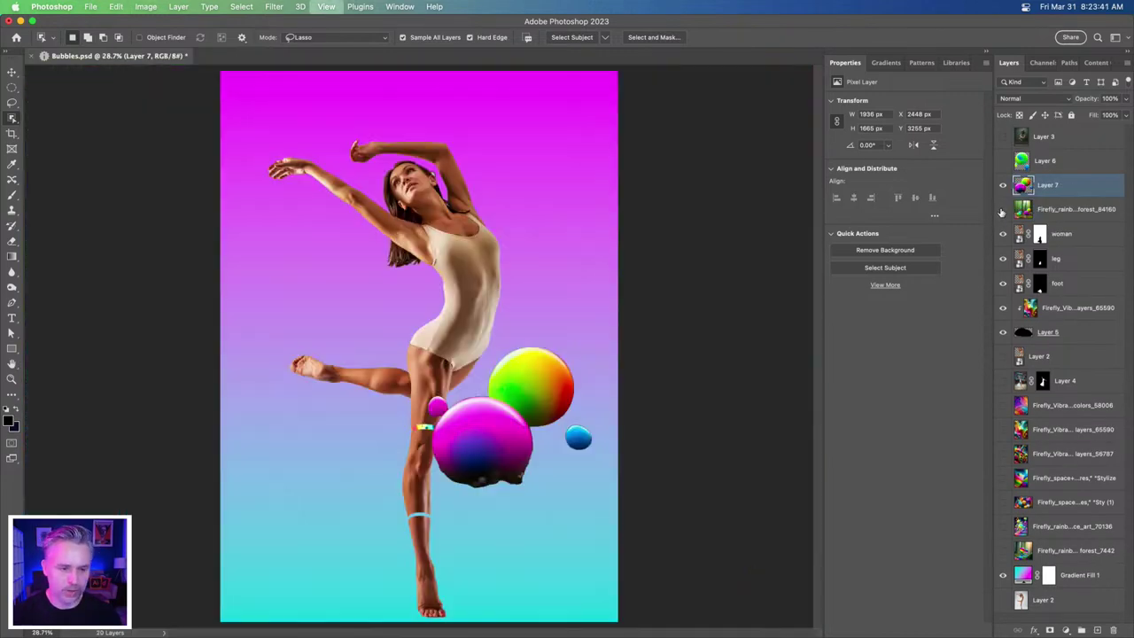
- Move the big bubbles over the dancer's torso and place the green bubble beside her raised arm
left_click(11, 71)
mouse_move(399, 332)
left_mouse_down()
mouse_move(387, 324)
mouse_move(374, 238)
mouse_move(462, 344)
mouse_move(424, 361)
mouse_move(433, 233)
mouse_move(437, 301)
mouse_move(381, 146)
mouse_move(358, 143)
mouse_move(377, 164)
left_mouse_up()
left_click(1003, 161)
key("alt+]")
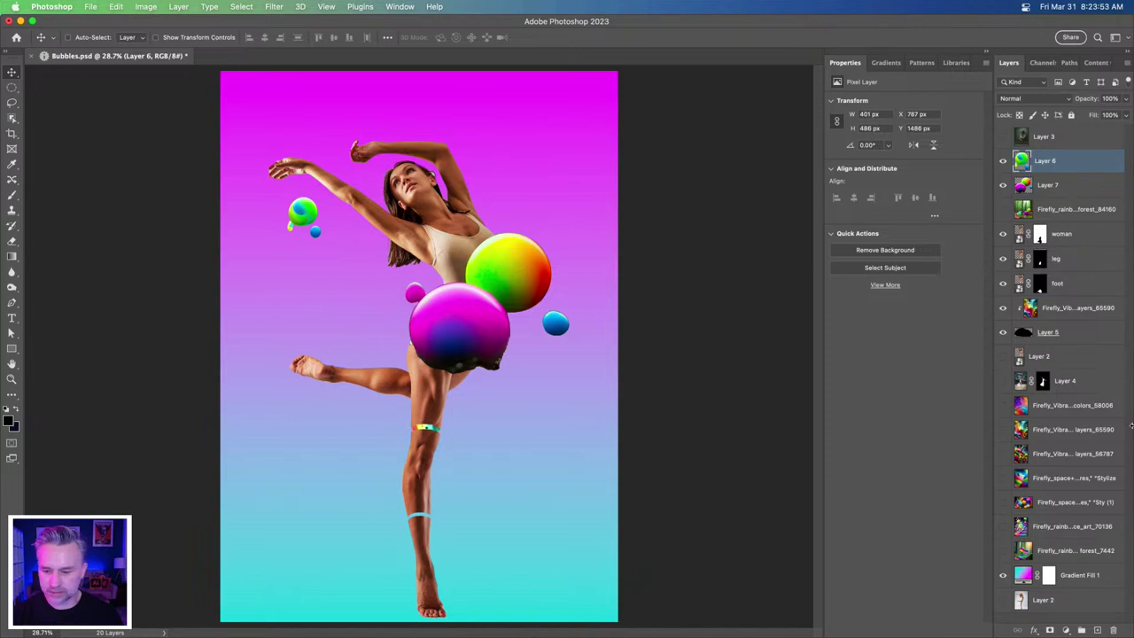
- Show the rainbow bubbles-in-space layer and Content-Aware Fill away the lower-left Adobe Firefly badge
left_click(1003, 526)
left_click(1065, 529)
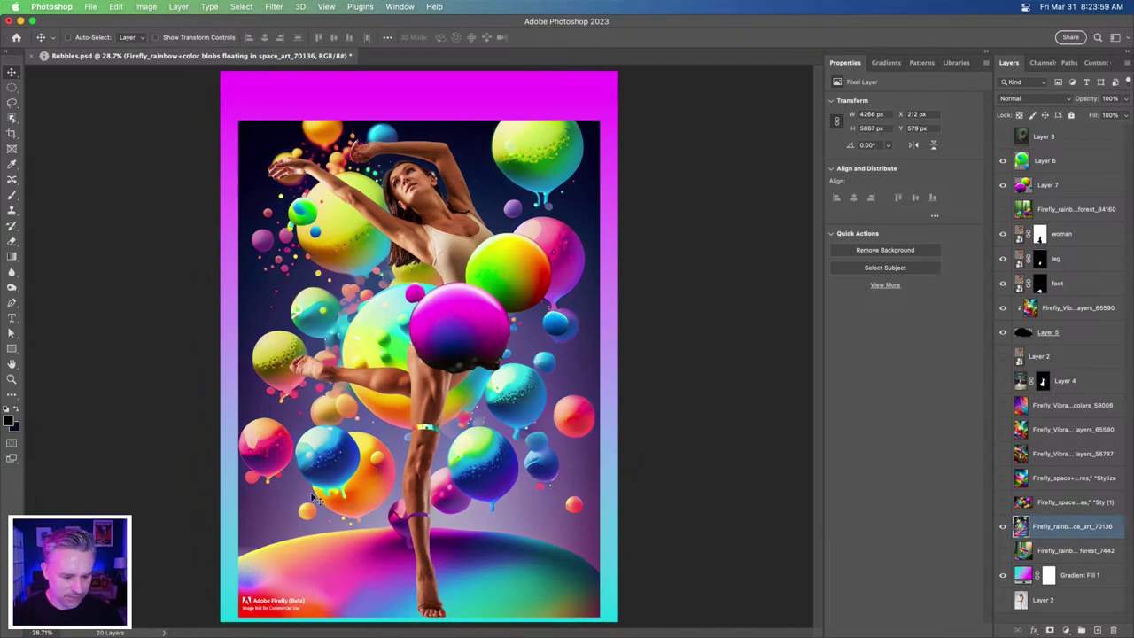
left_click(12, 103)
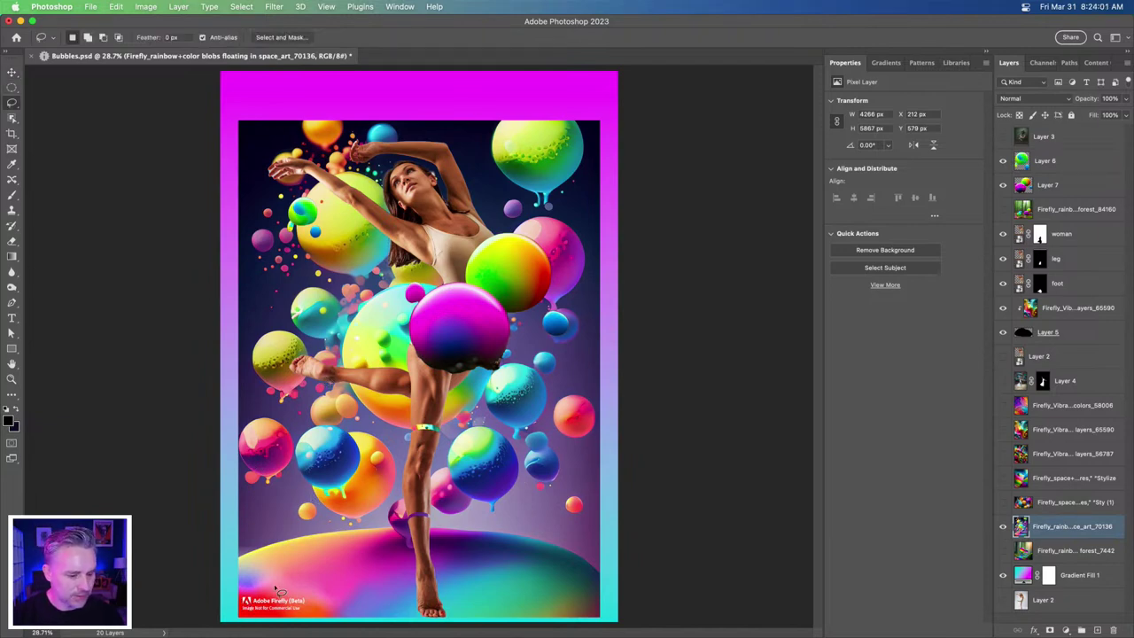
mouse_move(261, 590)
left_mouse_down()
mouse_move(300, 592)
mouse_move(314, 607)
mouse_move(242, 616)
mouse_move(323, 615)
mouse_move(263, 620)
left_mouse_up()
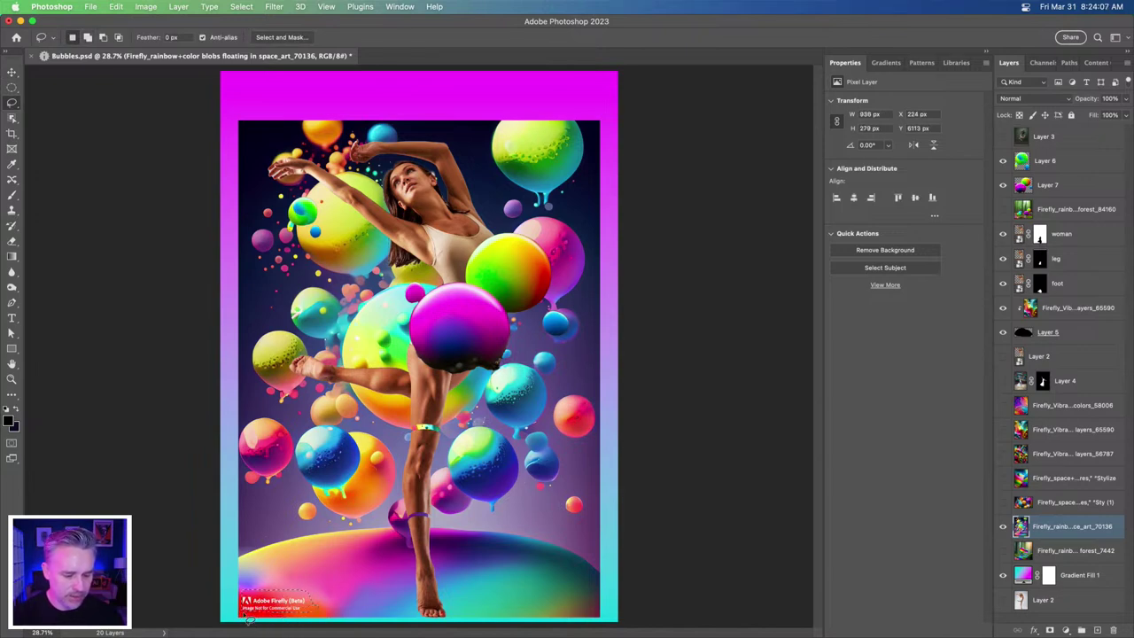
key("shift+BackSpace")
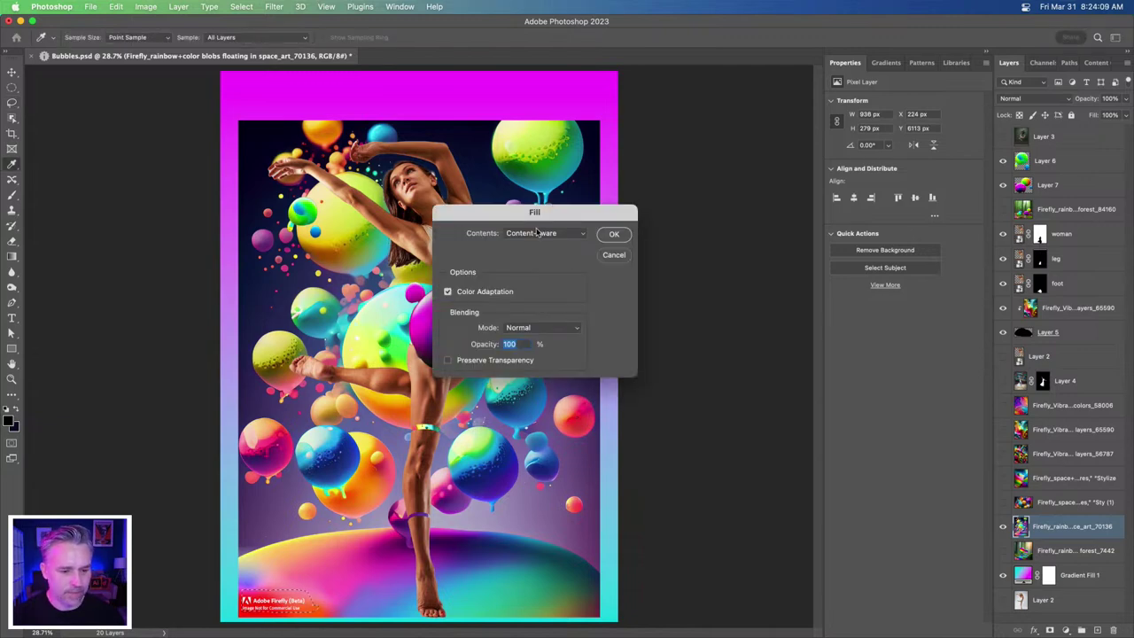
key("Return")
key("ctrl+d")
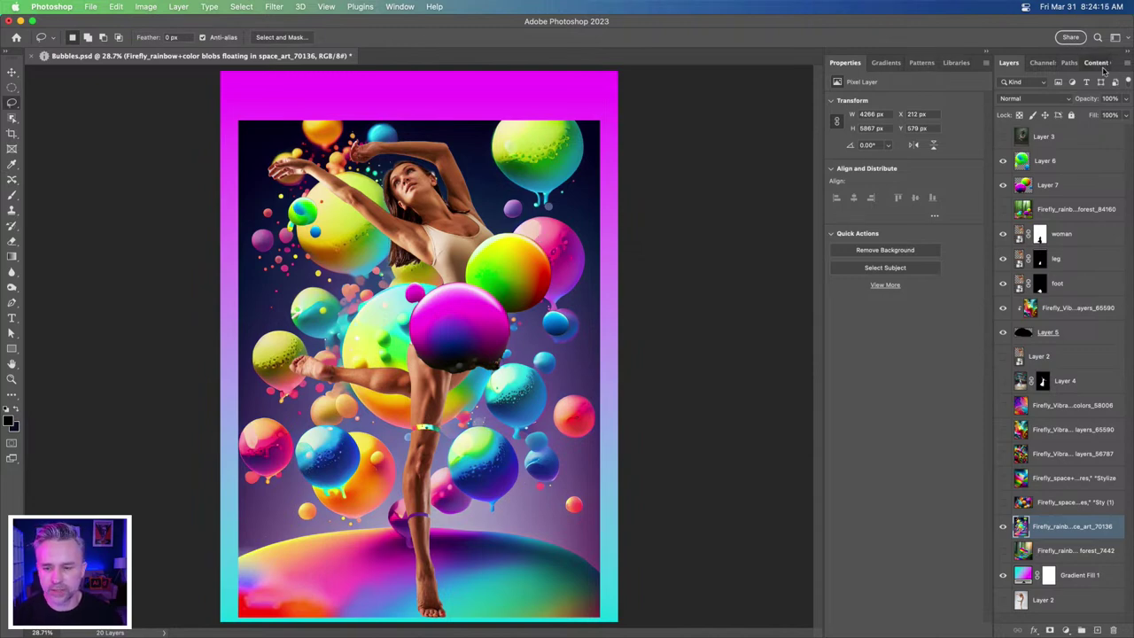
- Preview the attached Content Credentials in an enlarged window, then close that assets window
left_click(1097, 63)
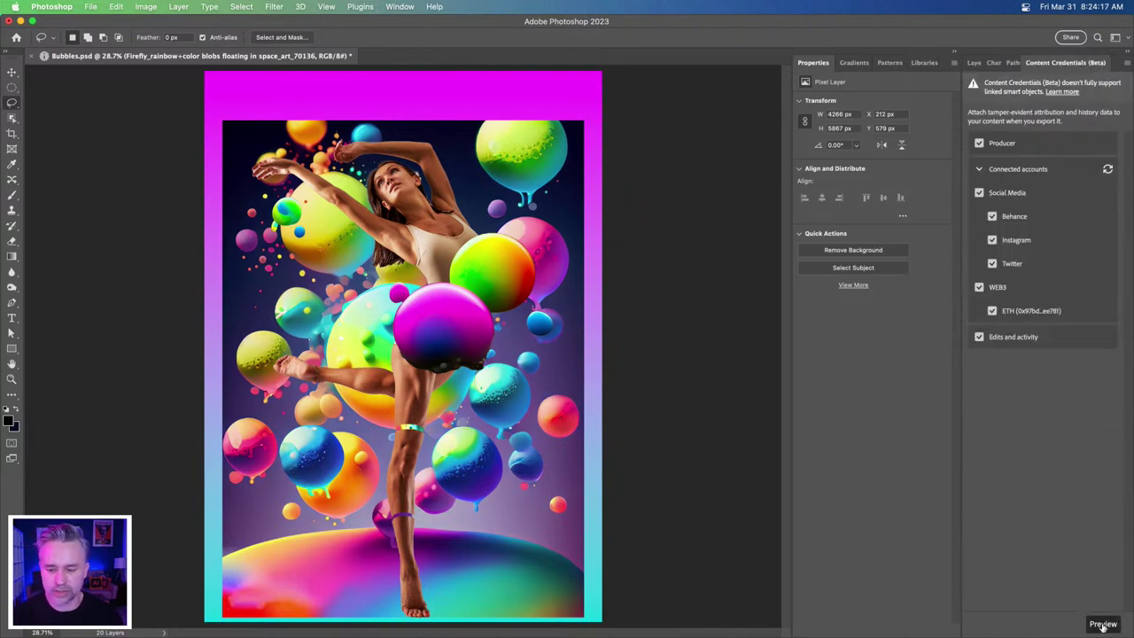
left_click(1103, 625)
left_click_drag(617, 69, 641, 101)
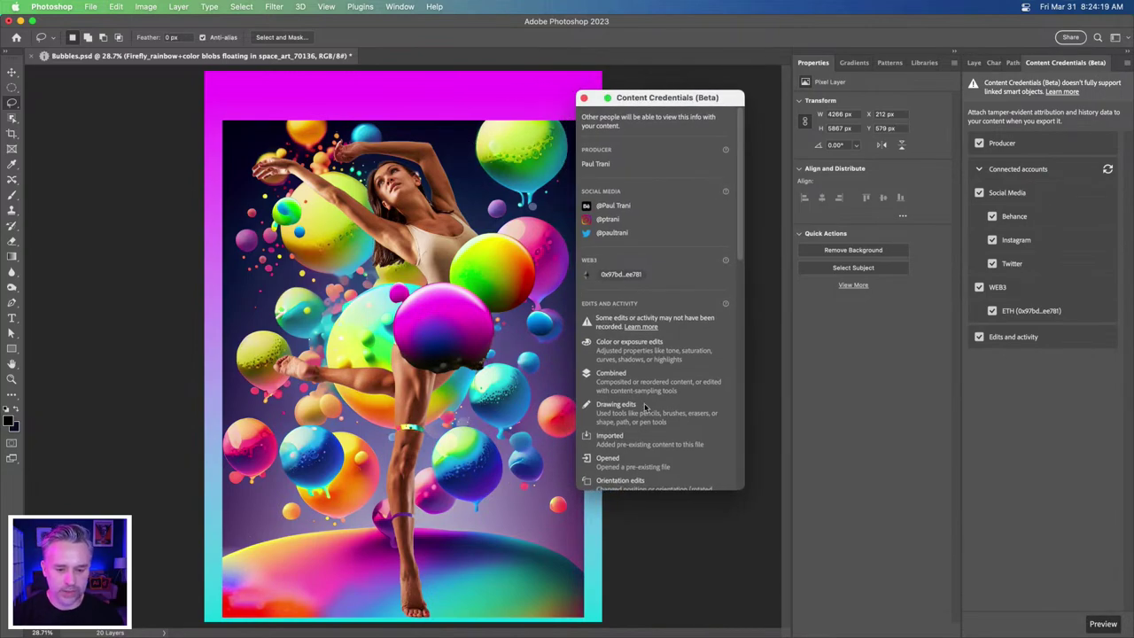
left_click_drag(665, 492, 664, 605)
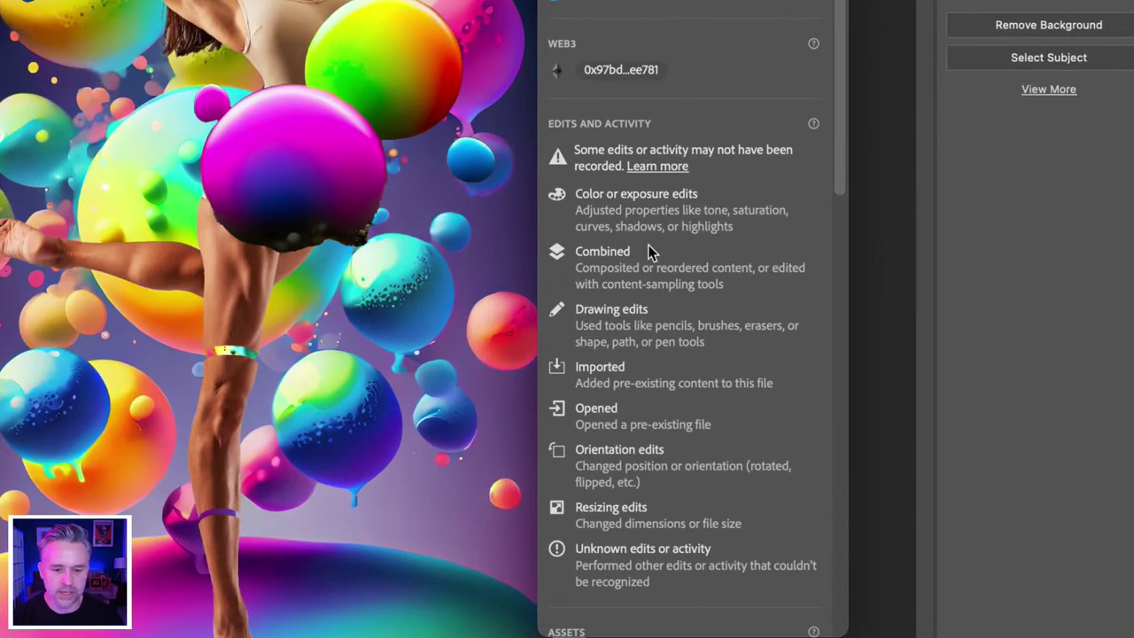
scroll(618, 367, "down", 10)
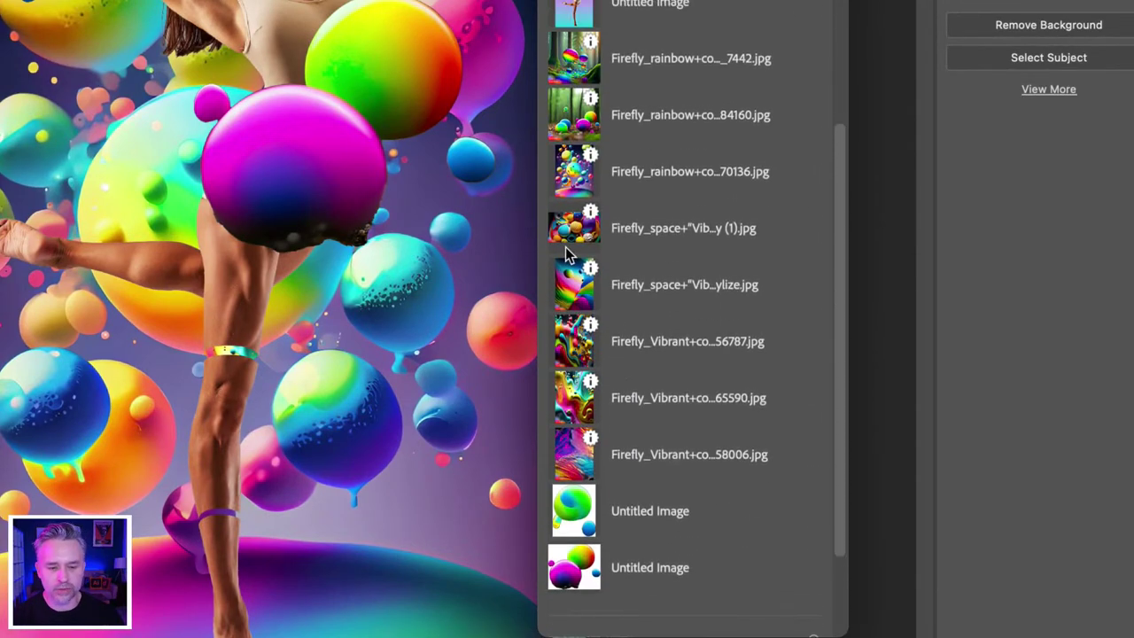
mouse_move(590, 273)
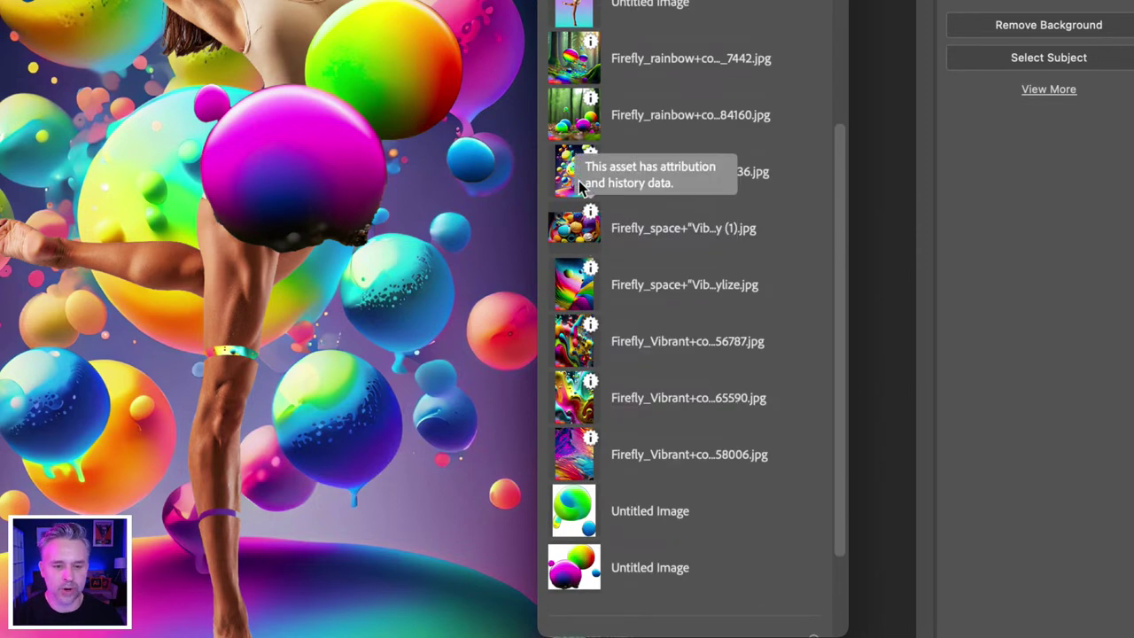
mouse_move(591, 159)
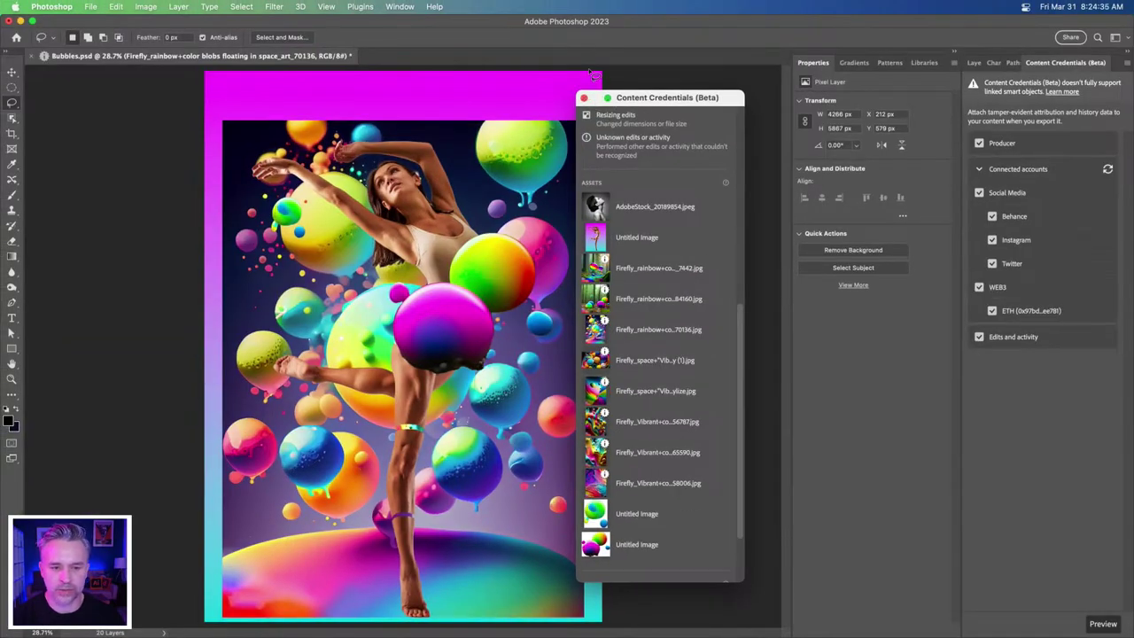
left_click(583, 98)
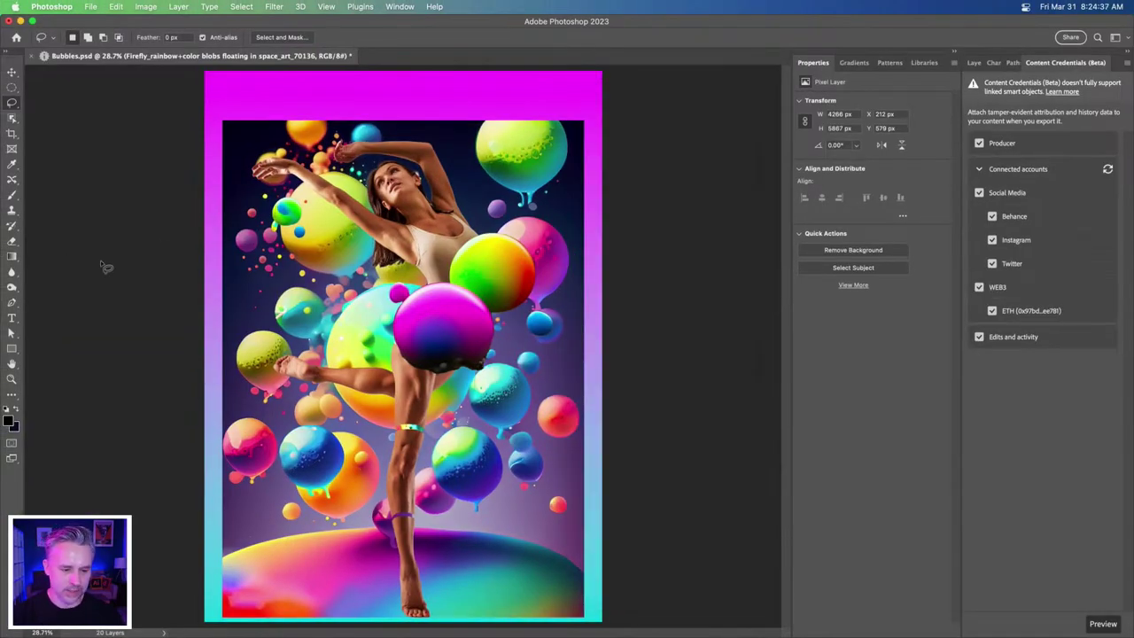
- Scale up the rainbow-blobs background and shift it slightly right and down
left_click(974, 63)
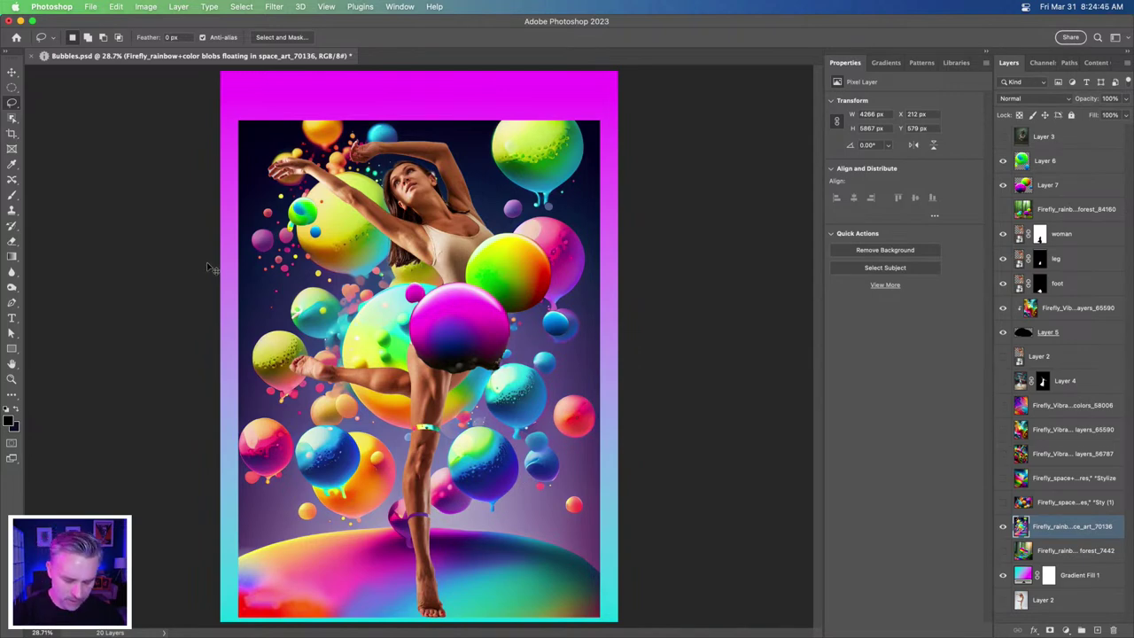
key("super+t")
left_click_drag(238, 121, 83, 25)
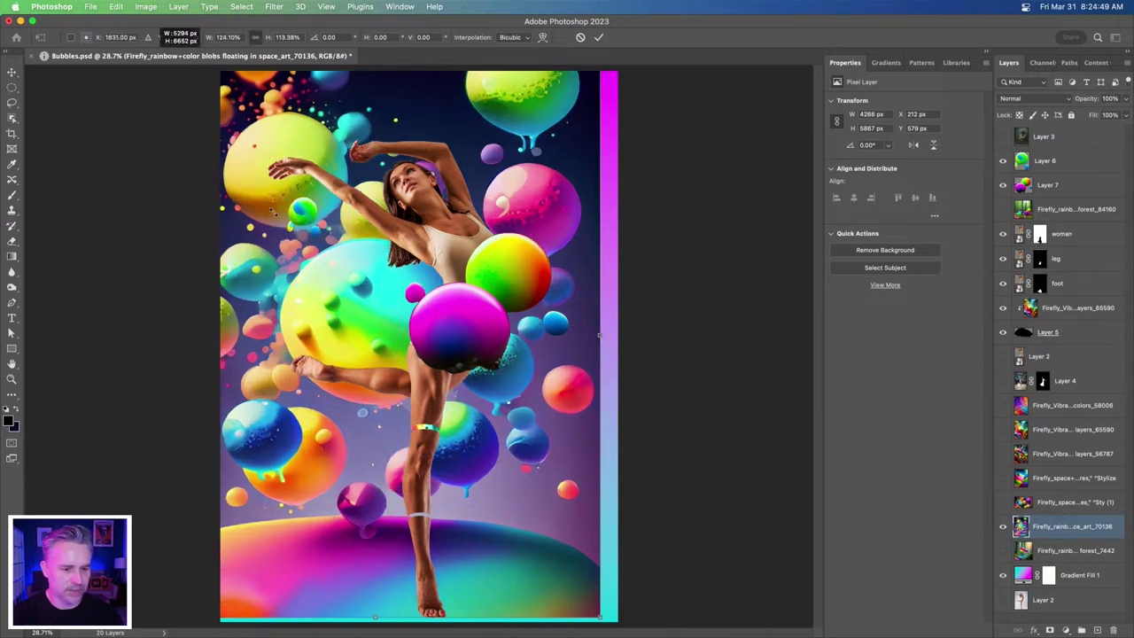
left_click(12, 72)
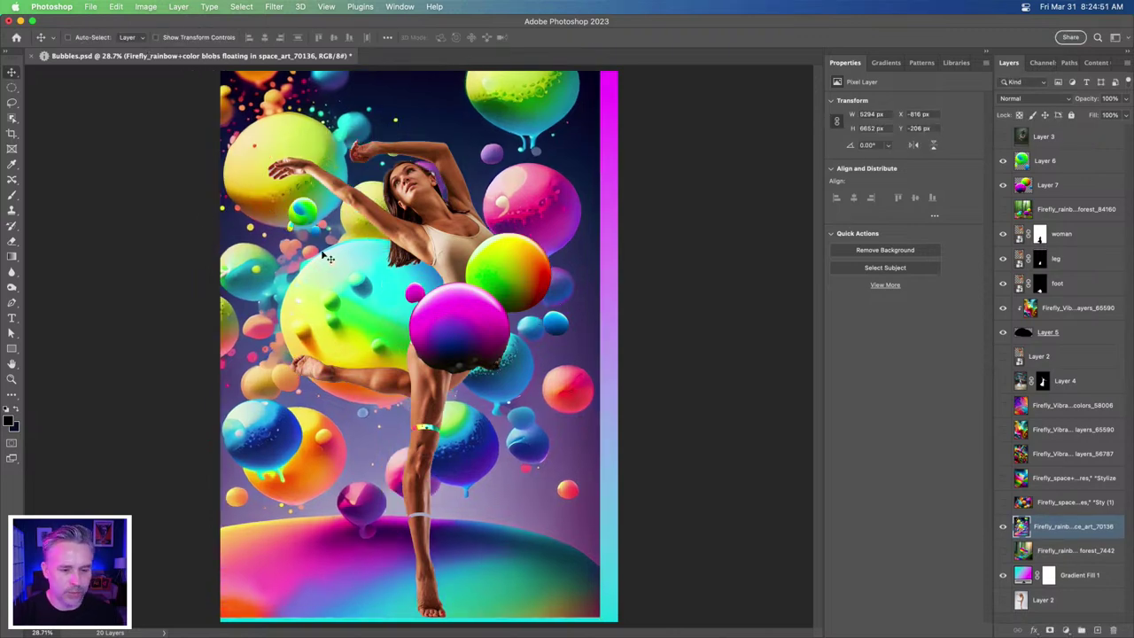
left_click_drag(353, 259, 363, 266)
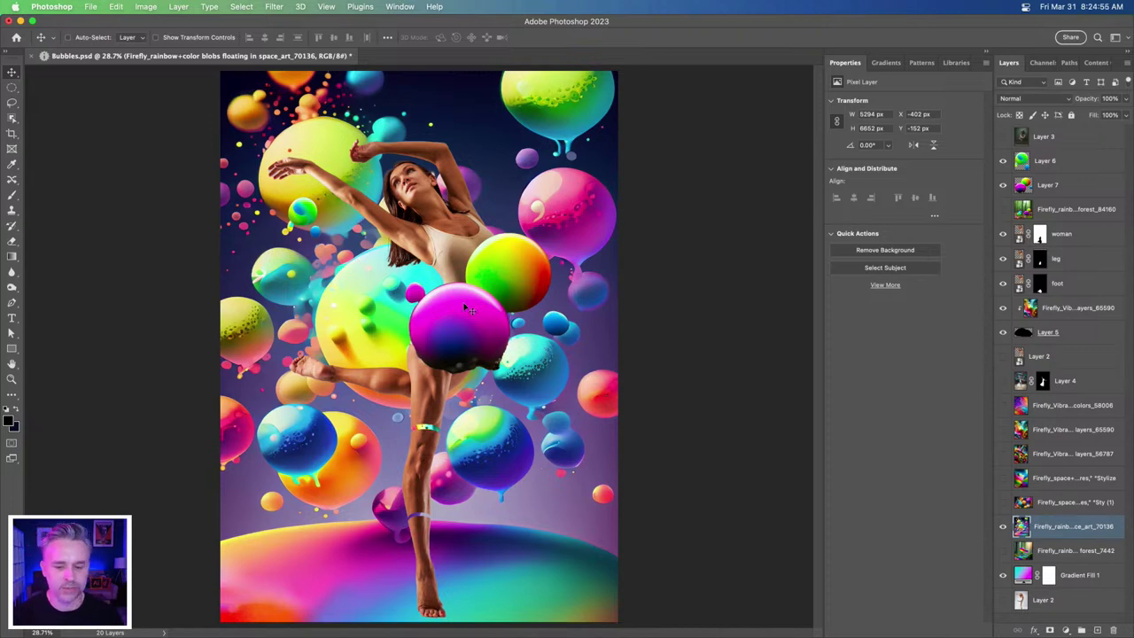
- Hide the other space variant and show the wavy space background instead
left_click(1002, 503)
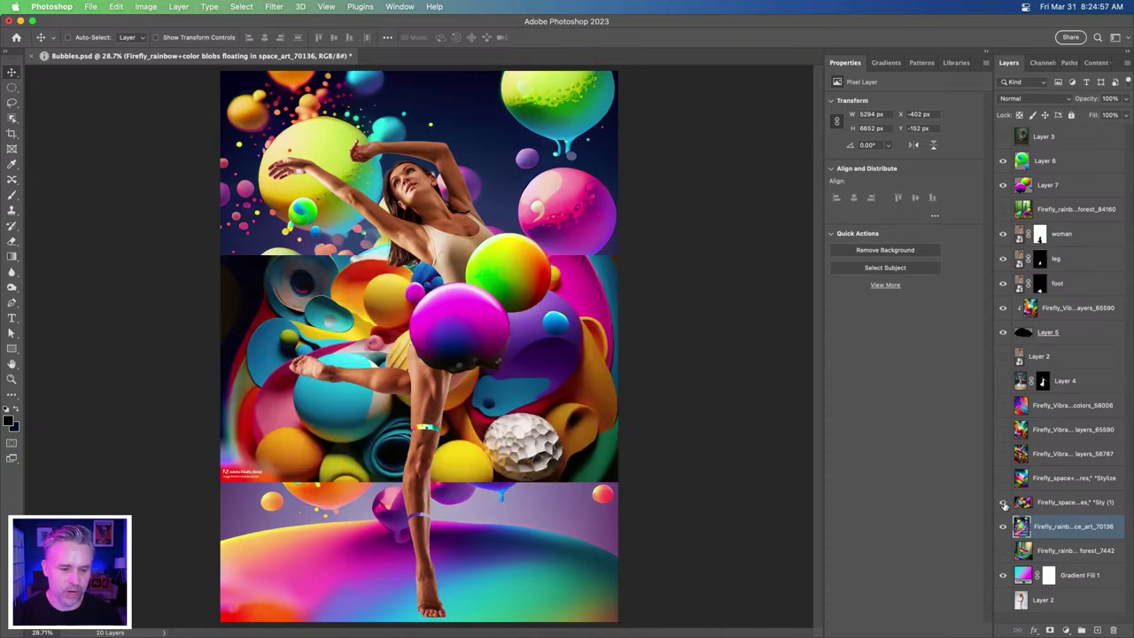
left_click(1002, 502)
left_click(1003, 478)
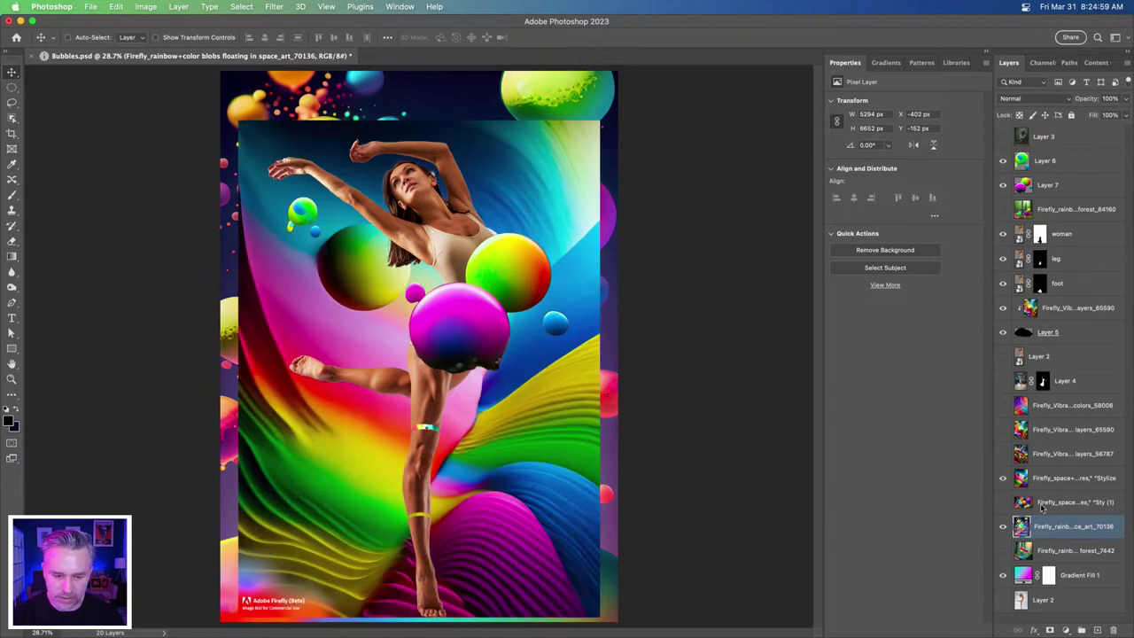
left_click(1042, 503)
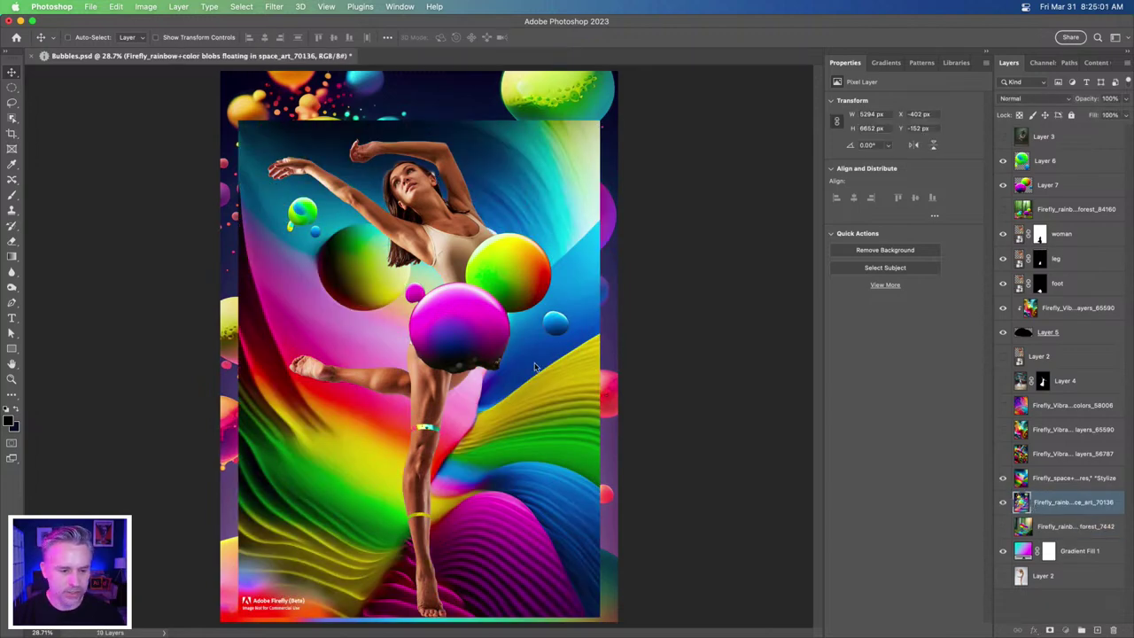
- Delete the unused space variant layer and scale the wavy background to 5354 × 7363 px
key("Delete")
key("super+t")
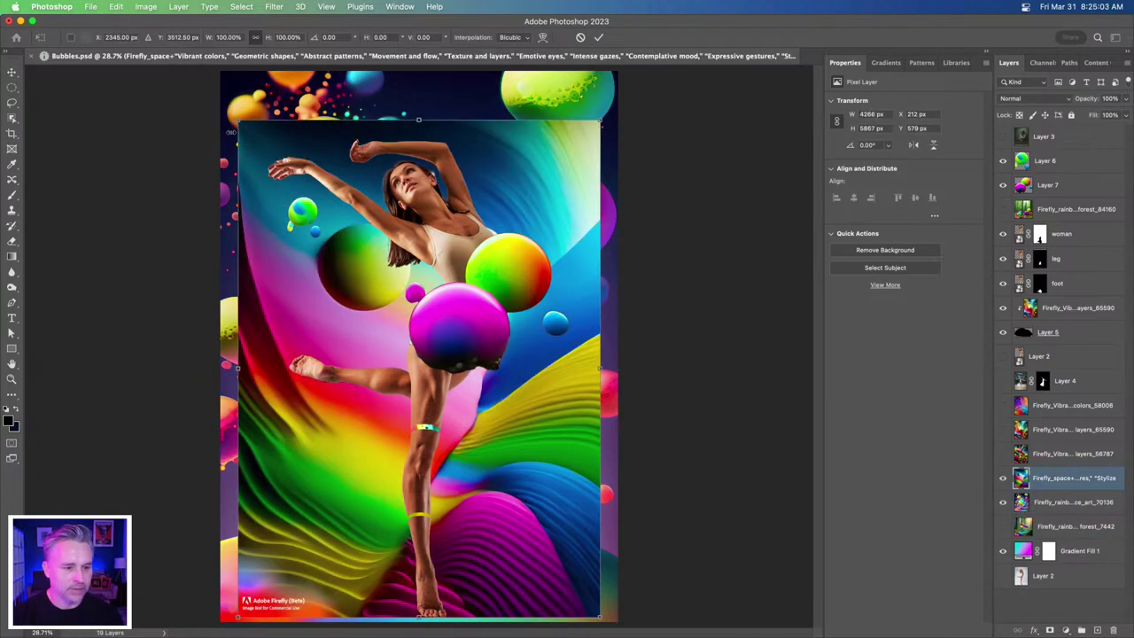
left_click_drag(174, 71, 171, 74)
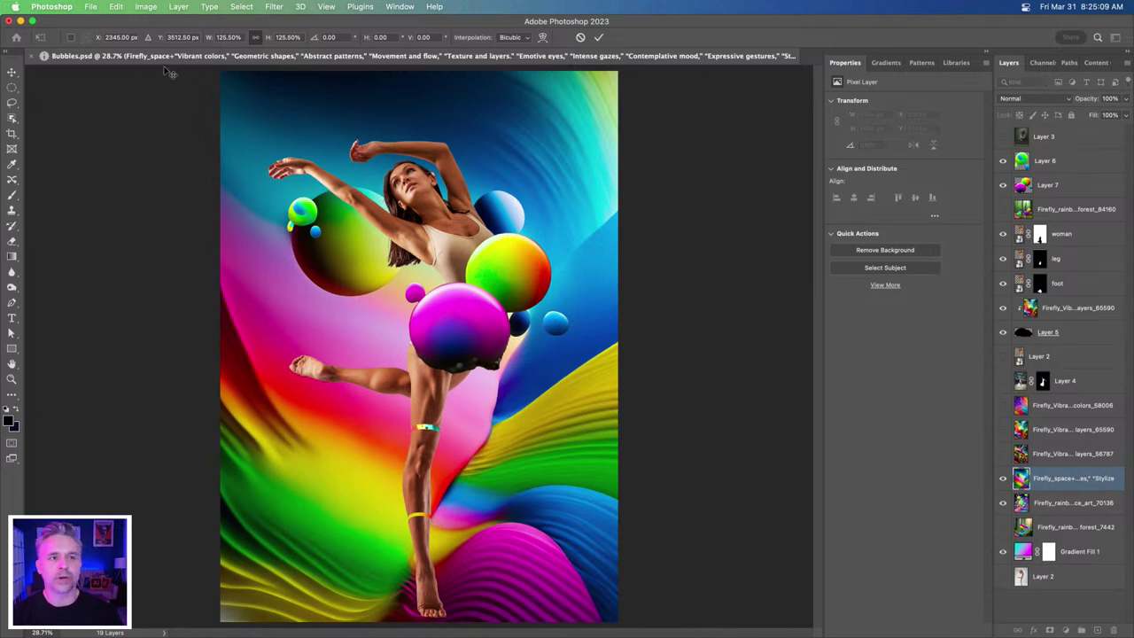
key("Return")
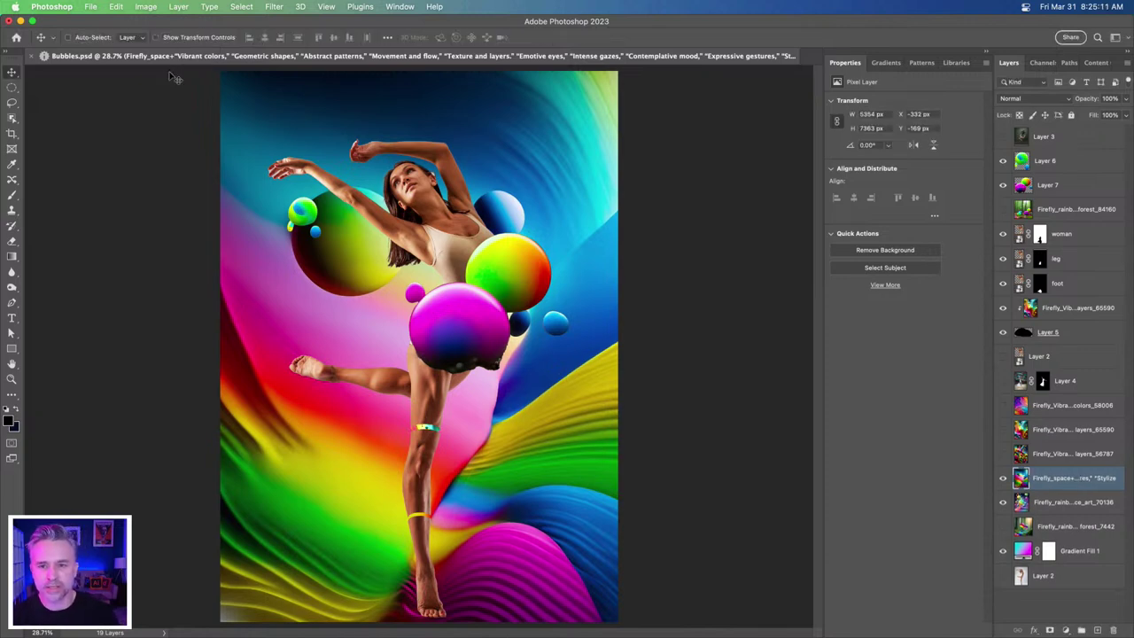
key("super+equal")
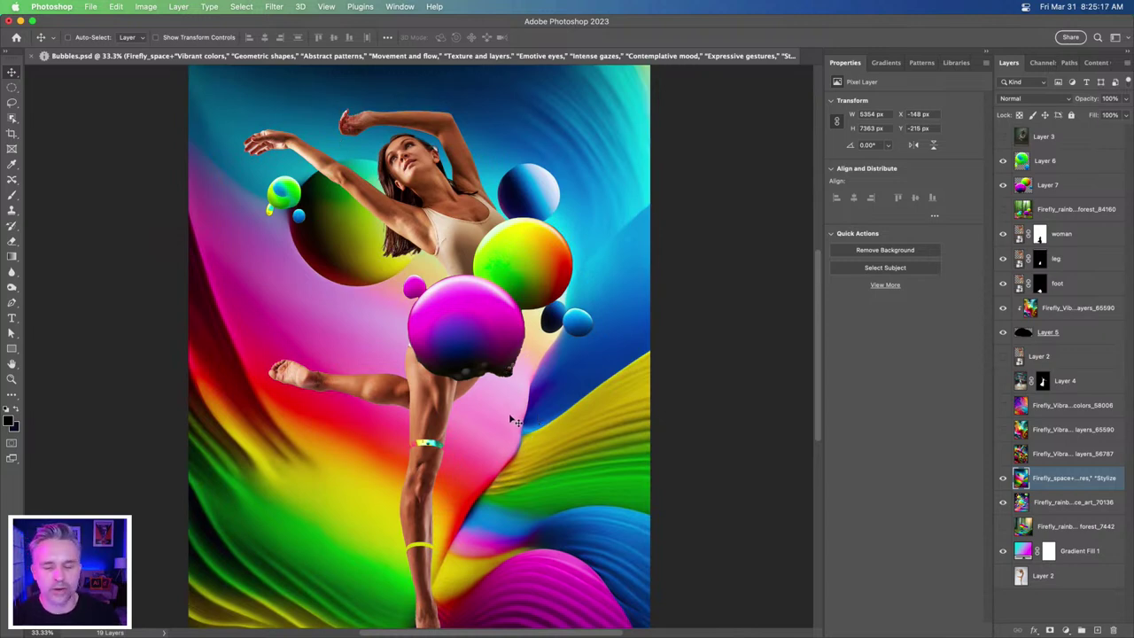
scroll(510, 418, "down", 3)
scroll(511, 418, "left", 3)
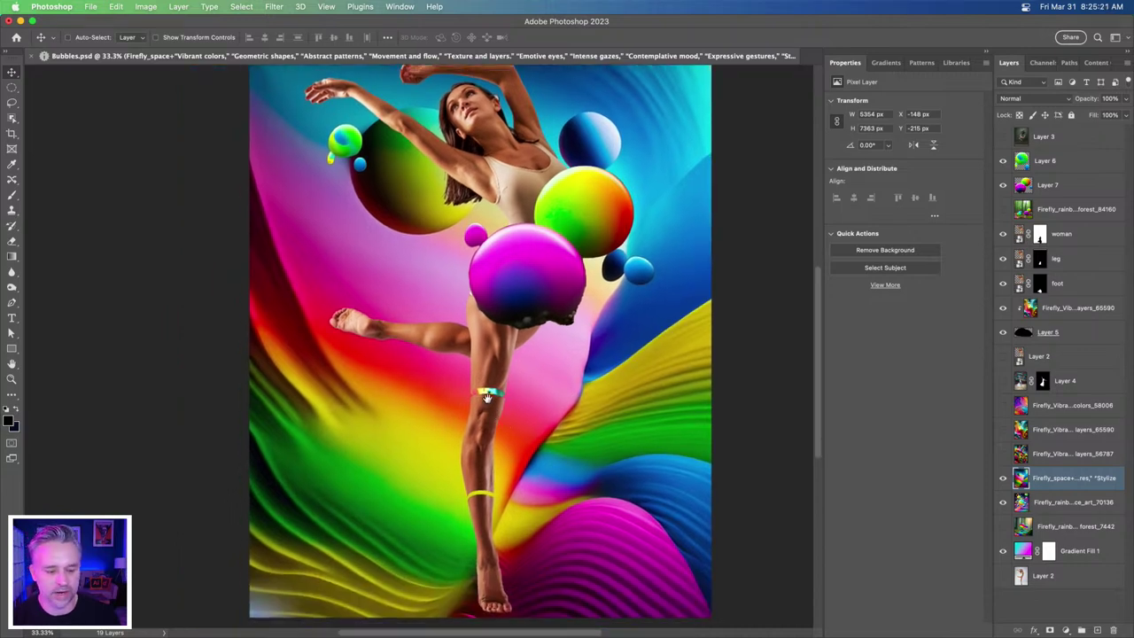
scroll(494, 418, "down", 2)
scroll(488, 417, "up", 2)
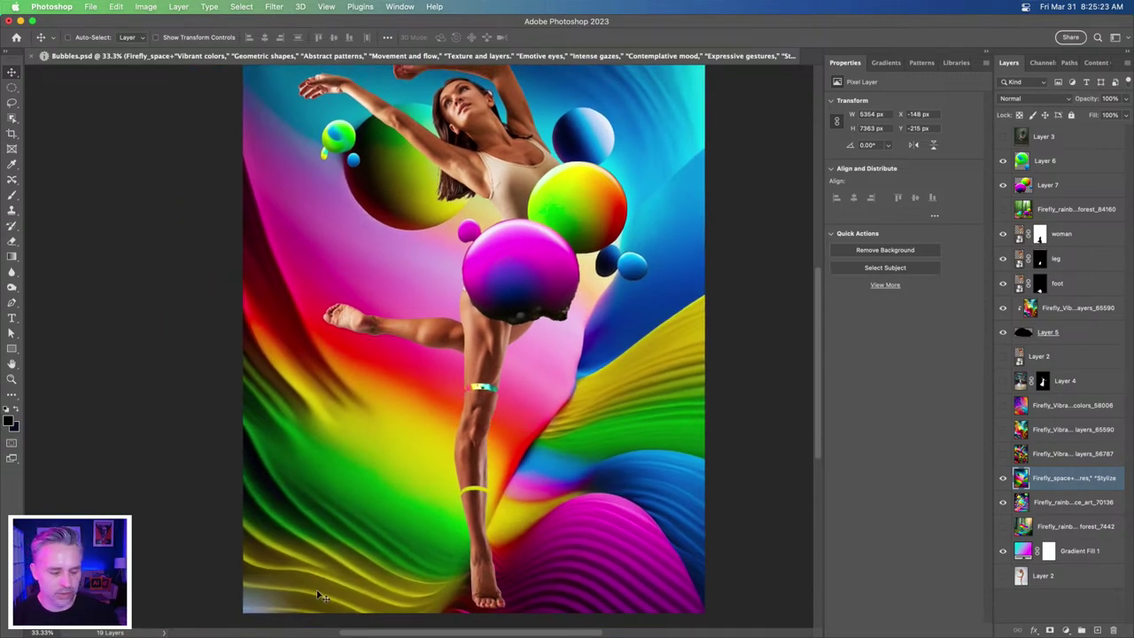
- Show the fluid yellow-and-pink blobs background (layers_65590) and make it the active layer
left_click(1003, 454)
left_click(1039, 455)
left_click(1002, 455)
left_click(1003, 429)
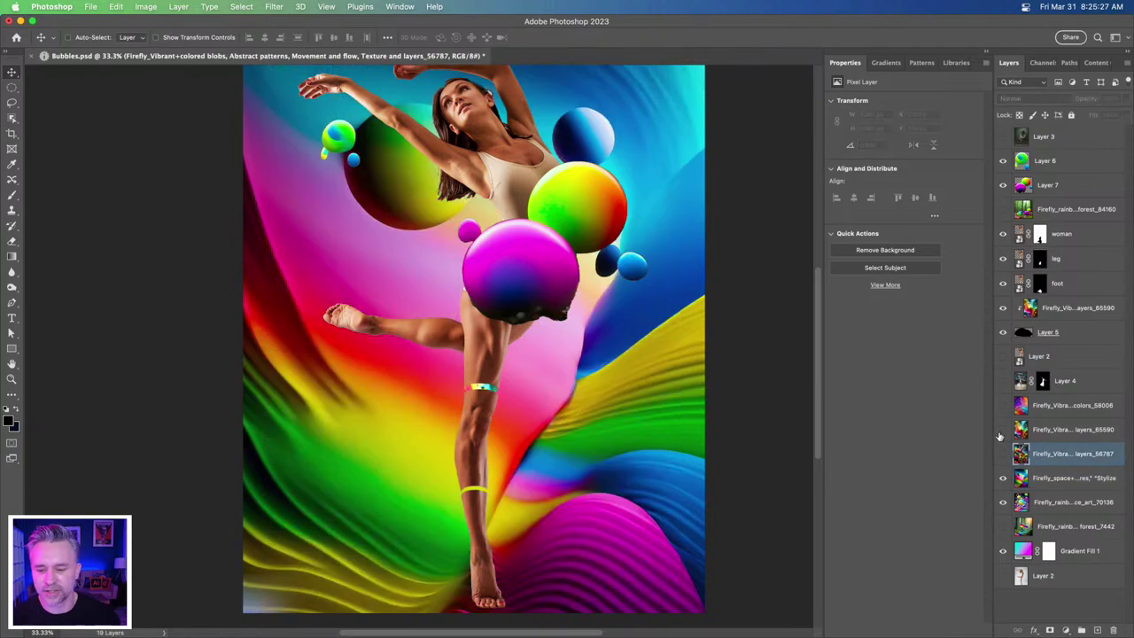
left_click(1056, 430)
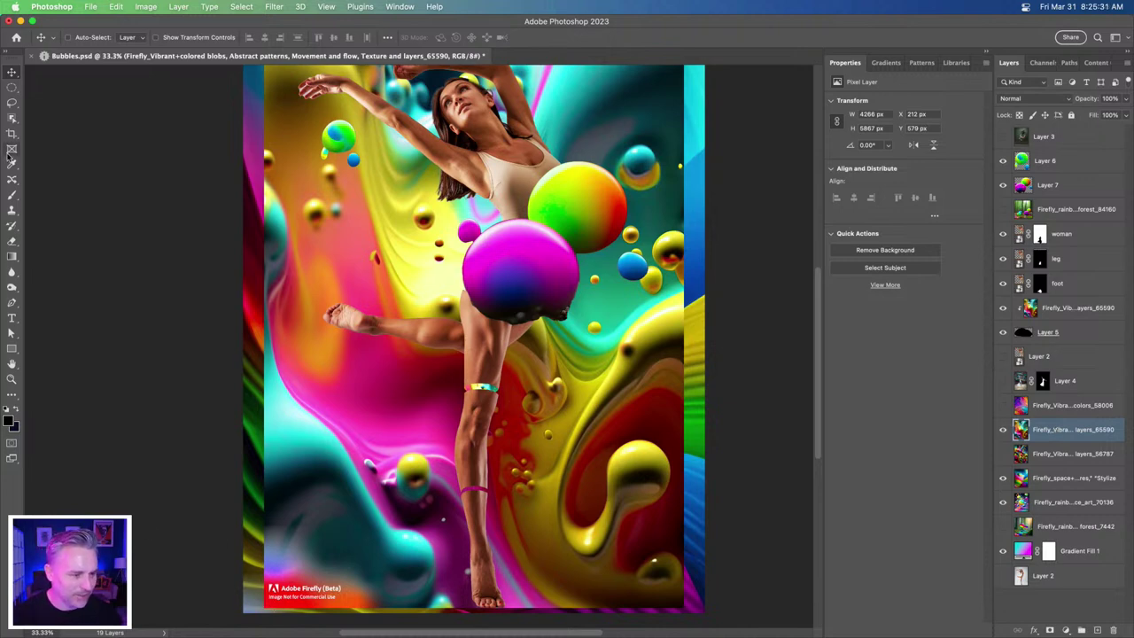
- Enlarge the fluid blobs background to cover the canvas, then shrink it slightly to fit
key("super+minus")
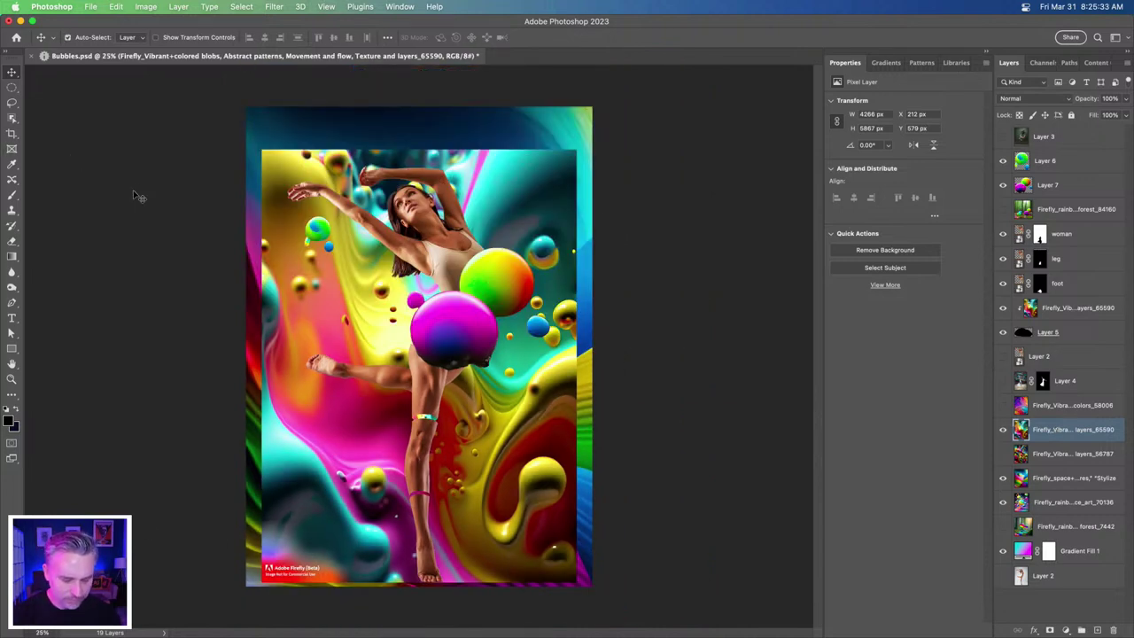
key("super+t")
left_click_drag(259, 147, 202, 101)
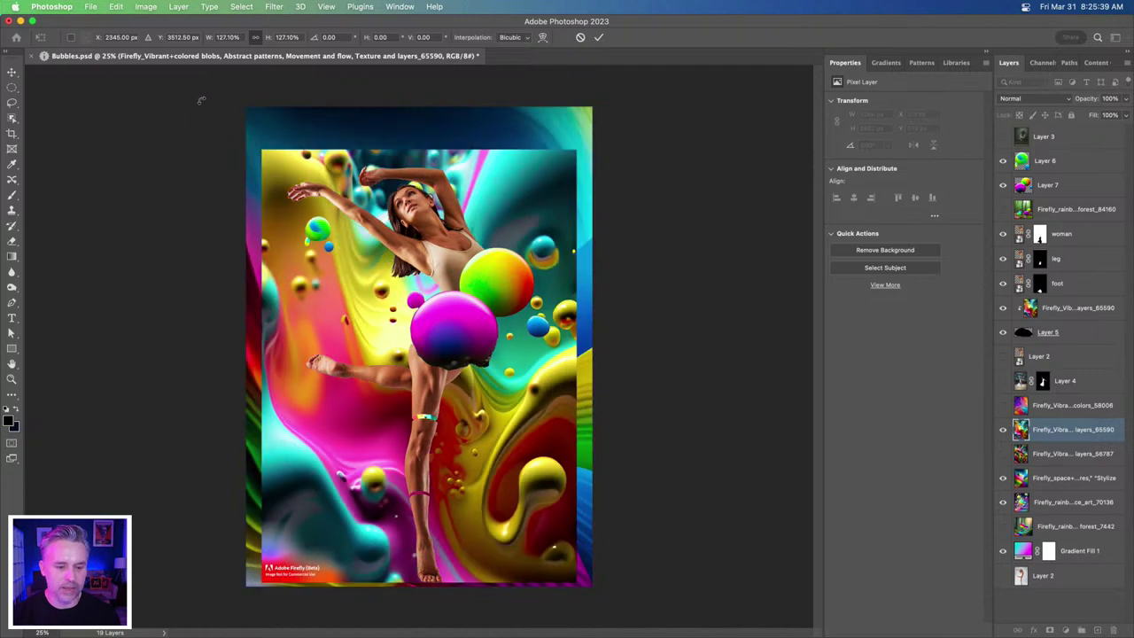
key("Return")
key("super+0")
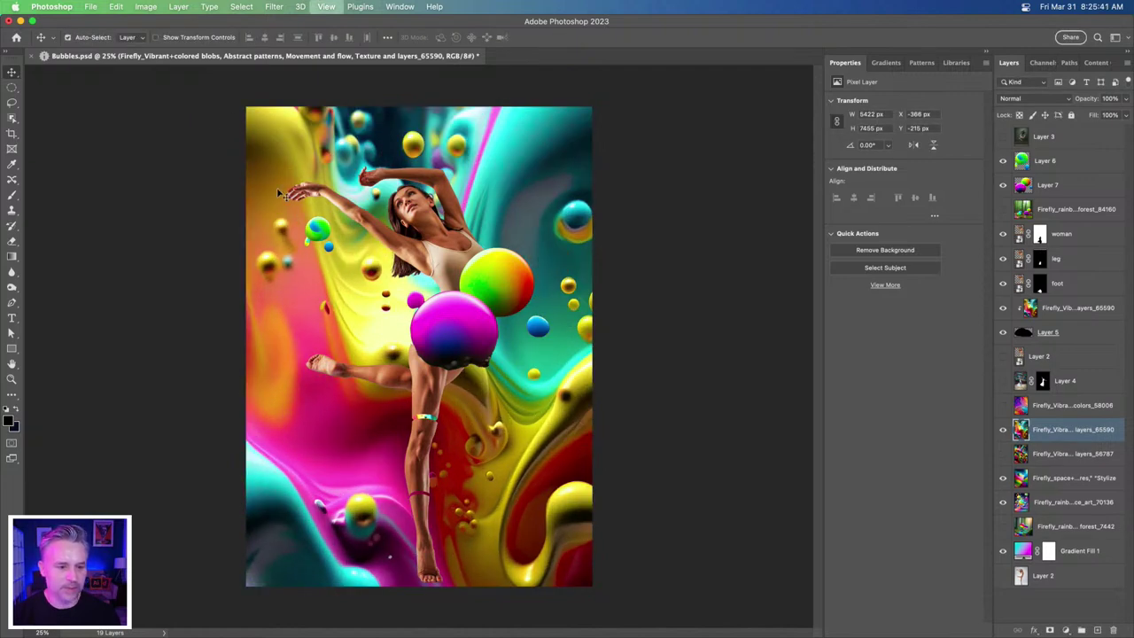
key("super+minus")
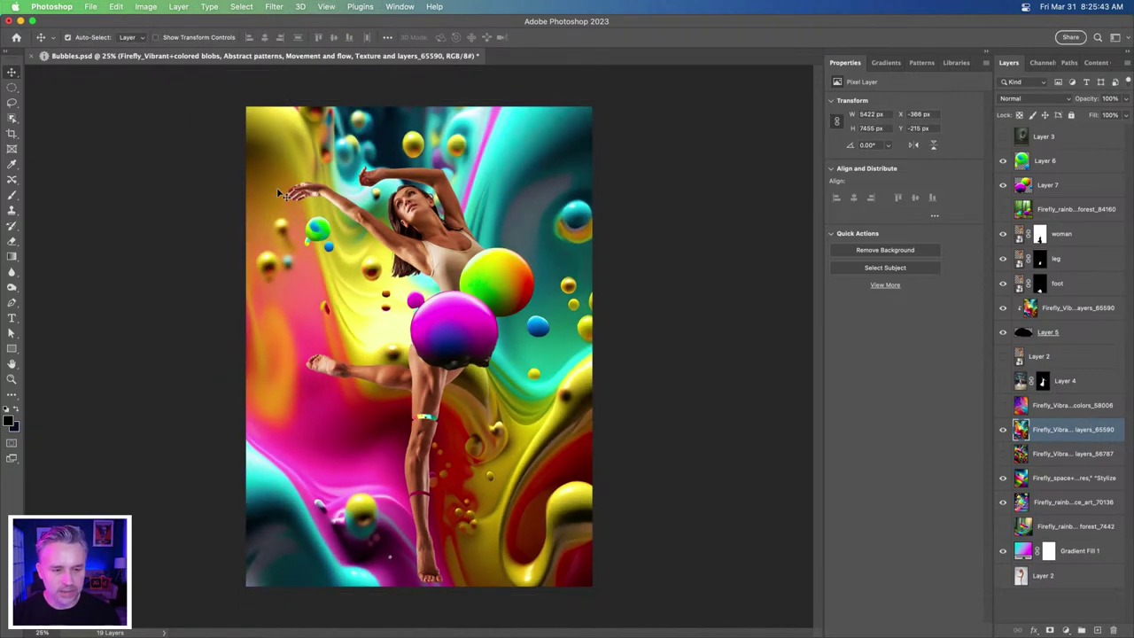
key("super+t")
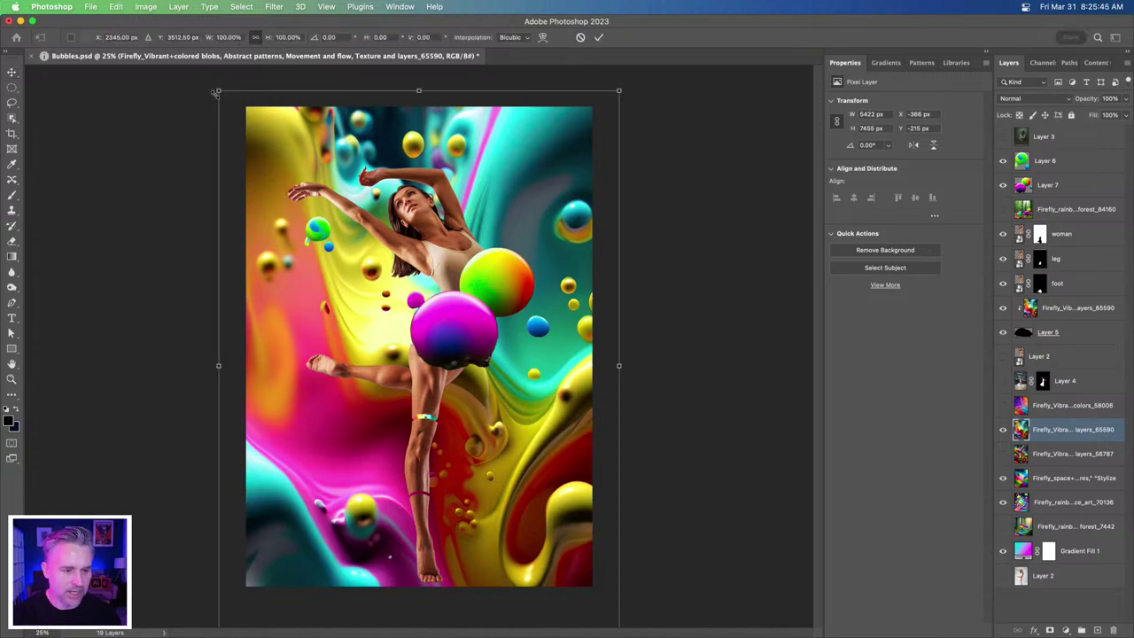
left_click_drag(221, 99, 221, 113)
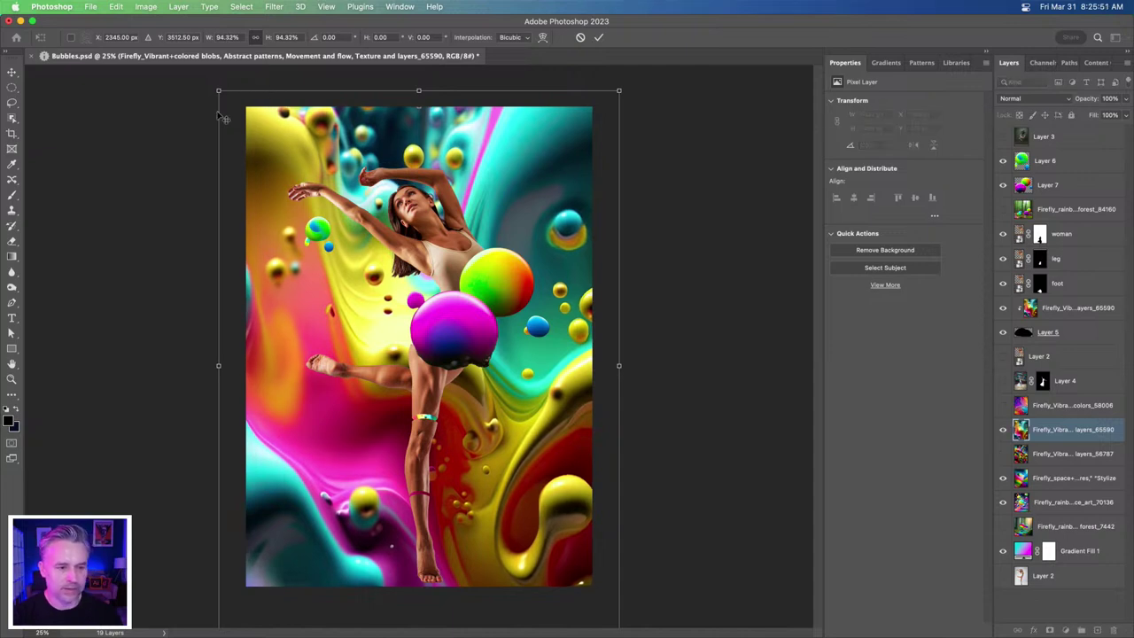
key("Return")
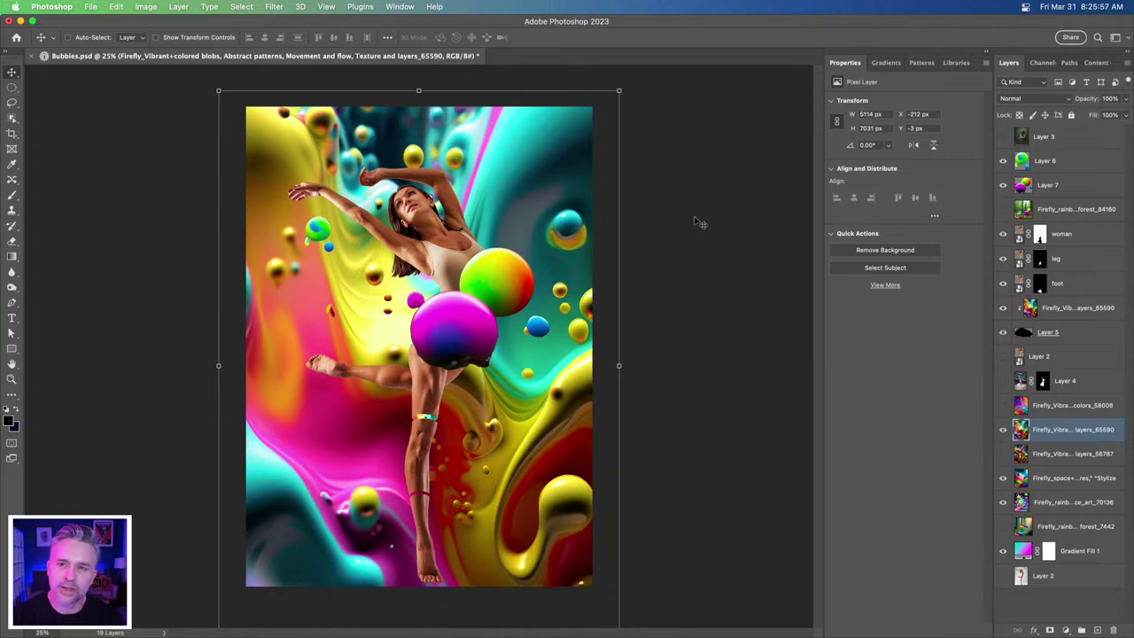
- Check the other blobs variant layer (colors_58006) and delete it
left_click(11, 87)
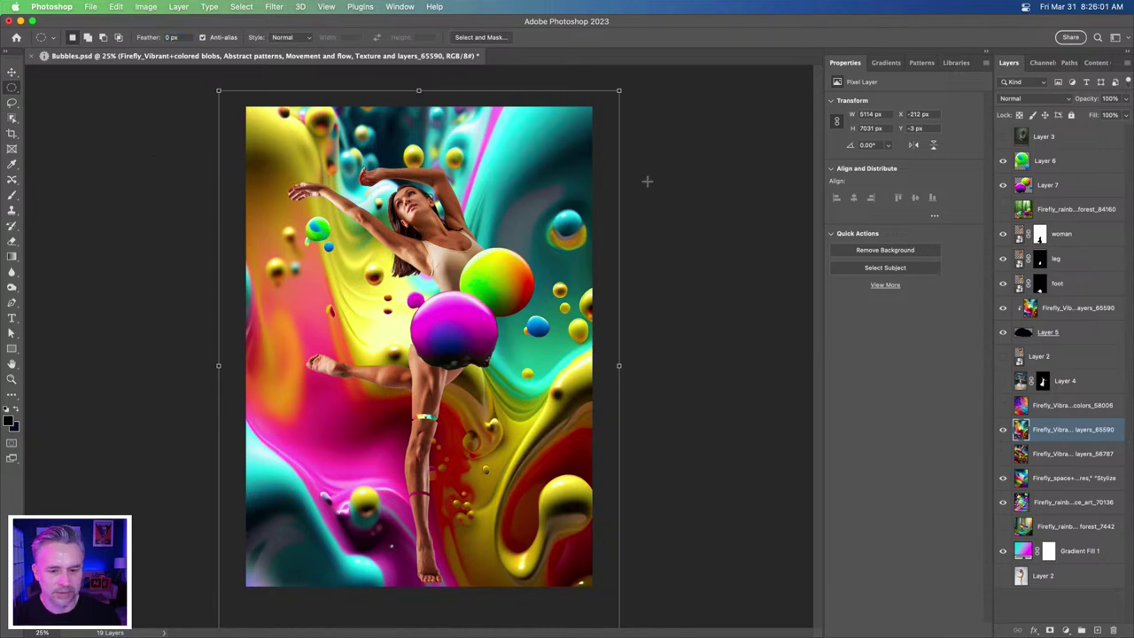
left_click(1038, 409)
left_click(1003, 407)
left_click(1003, 406)
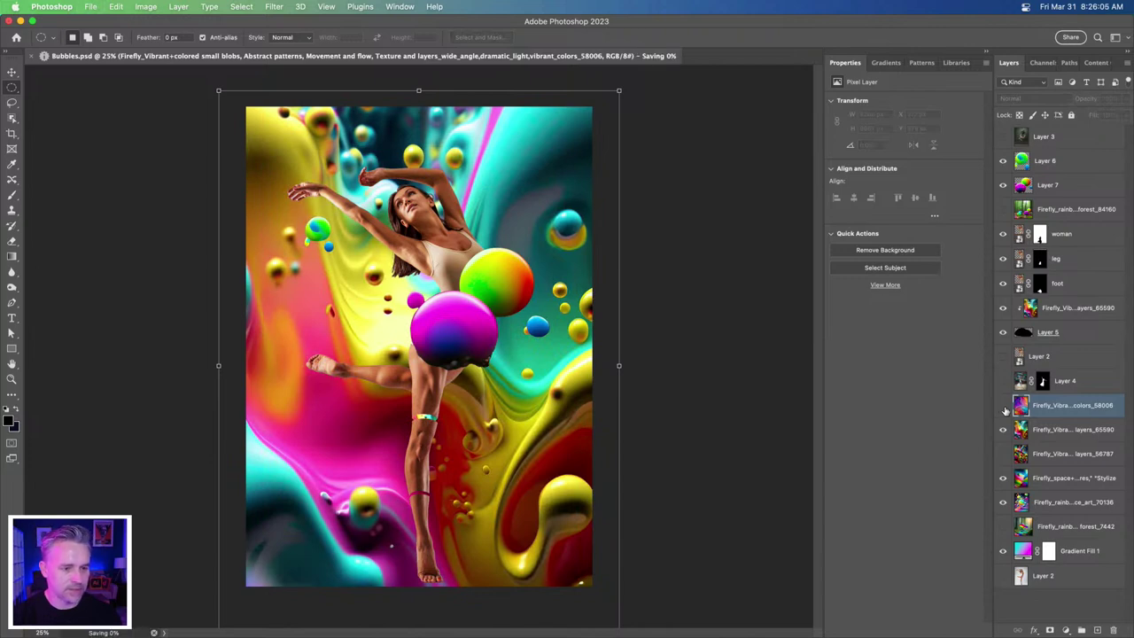
left_click(1003, 406)
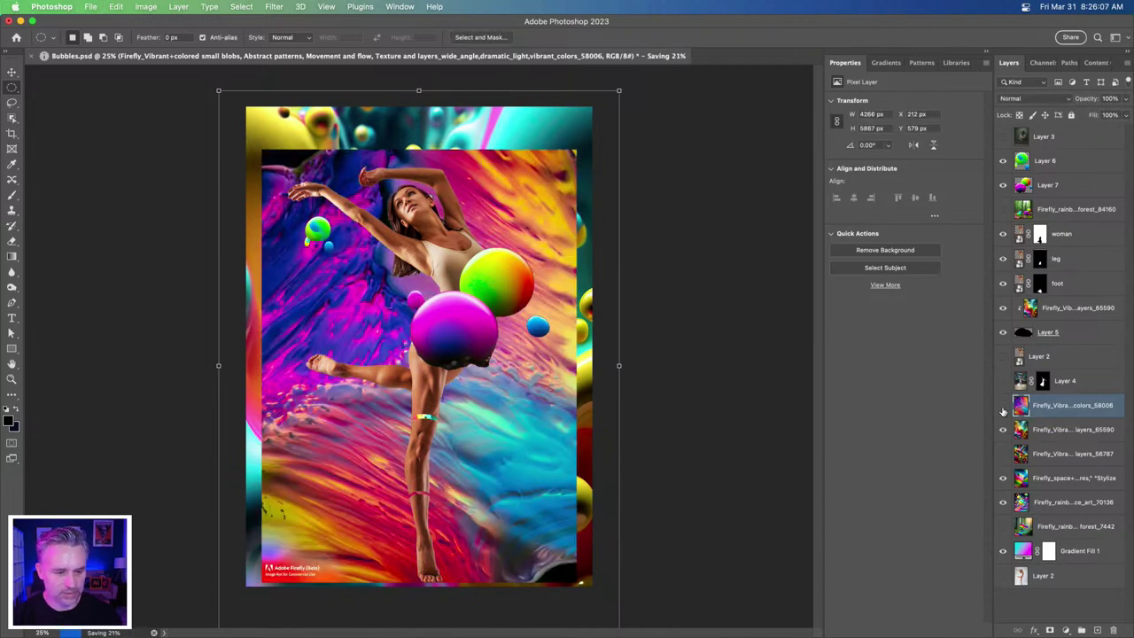
left_click(1003, 406)
key("Delete")
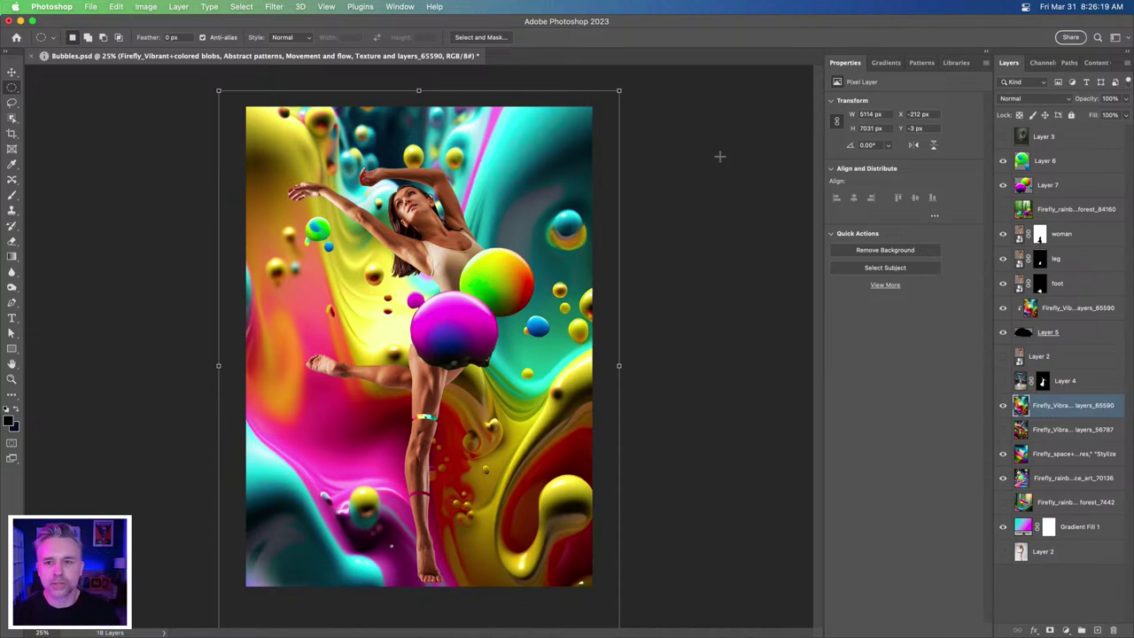
- Inspect the composite up close and widen the Layers panel to read full layer names
key("super+equal")
key("super+equal")
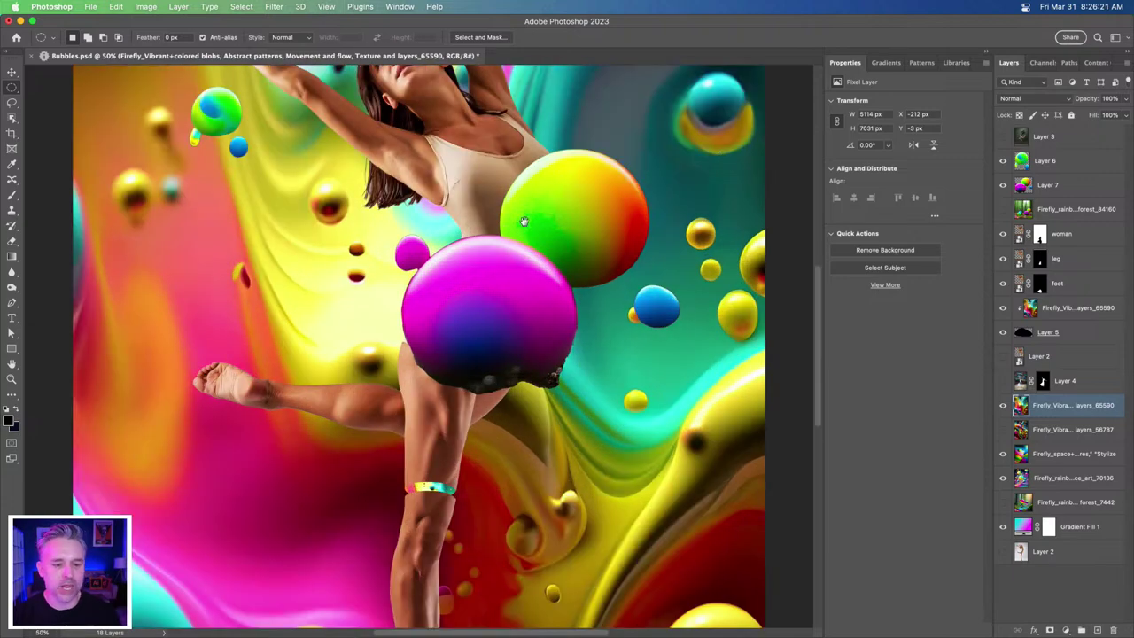
left_click_drag(388, 347, 440, 294)
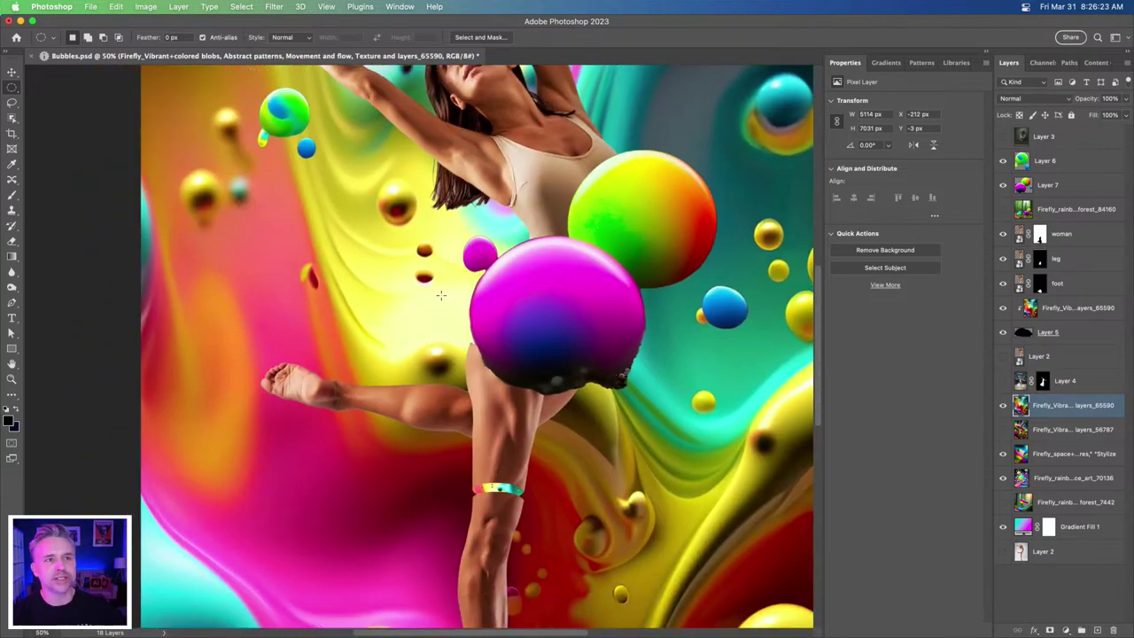
key("super+minus")
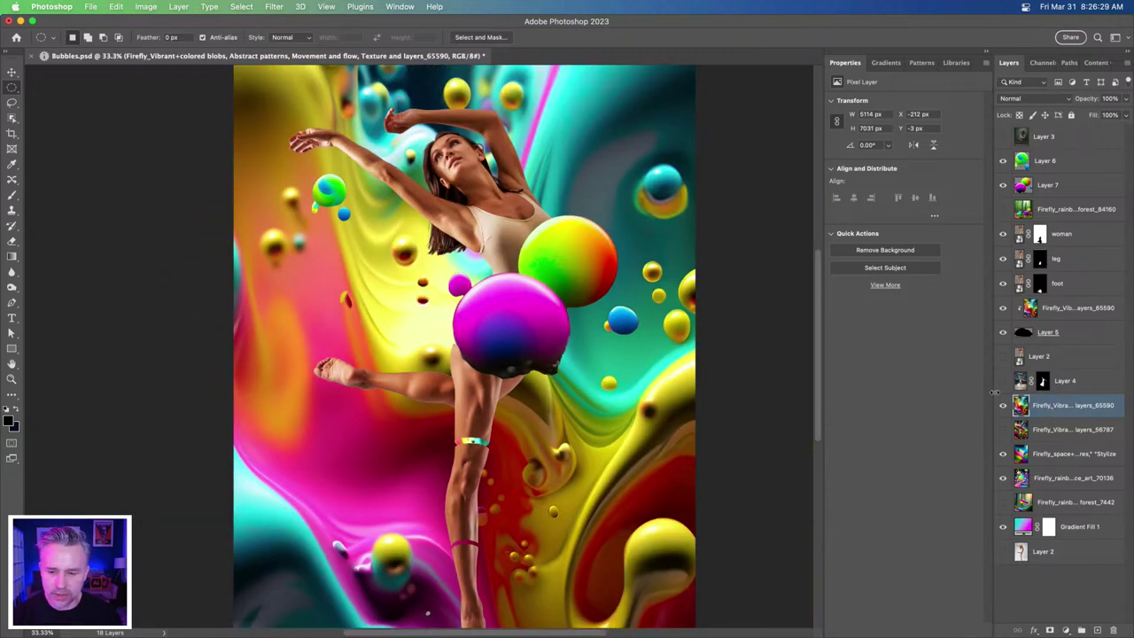
left_click_drag(993, 387, 824, 381)
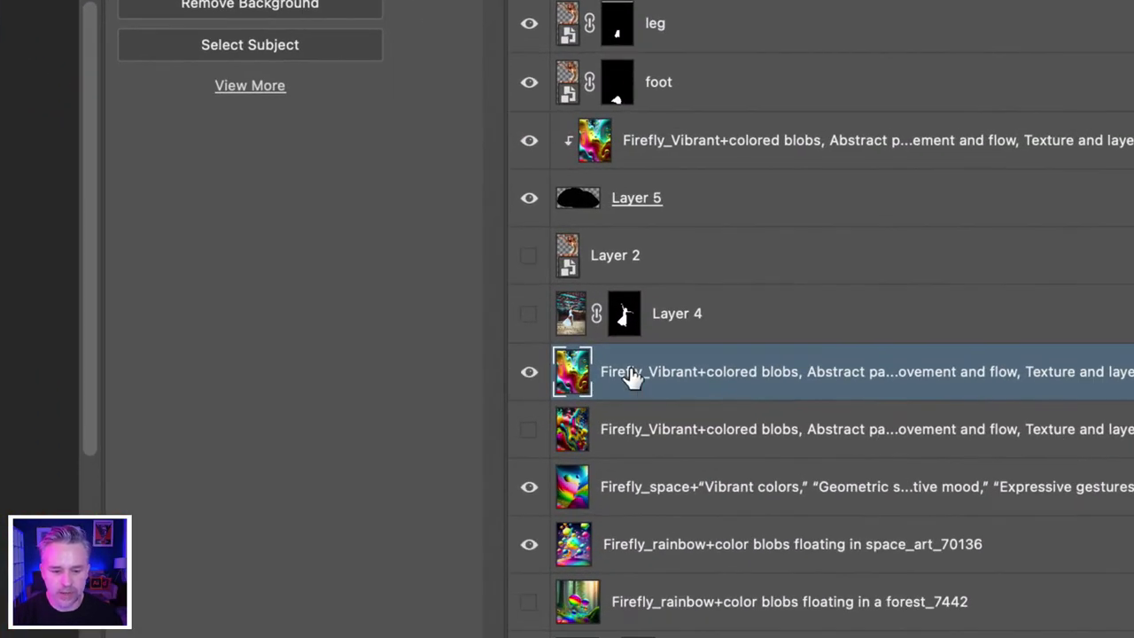
- Attempt renaming the fluid blobs layer with 'BKGD -', then cancel and undo it
double_click(633, 374)
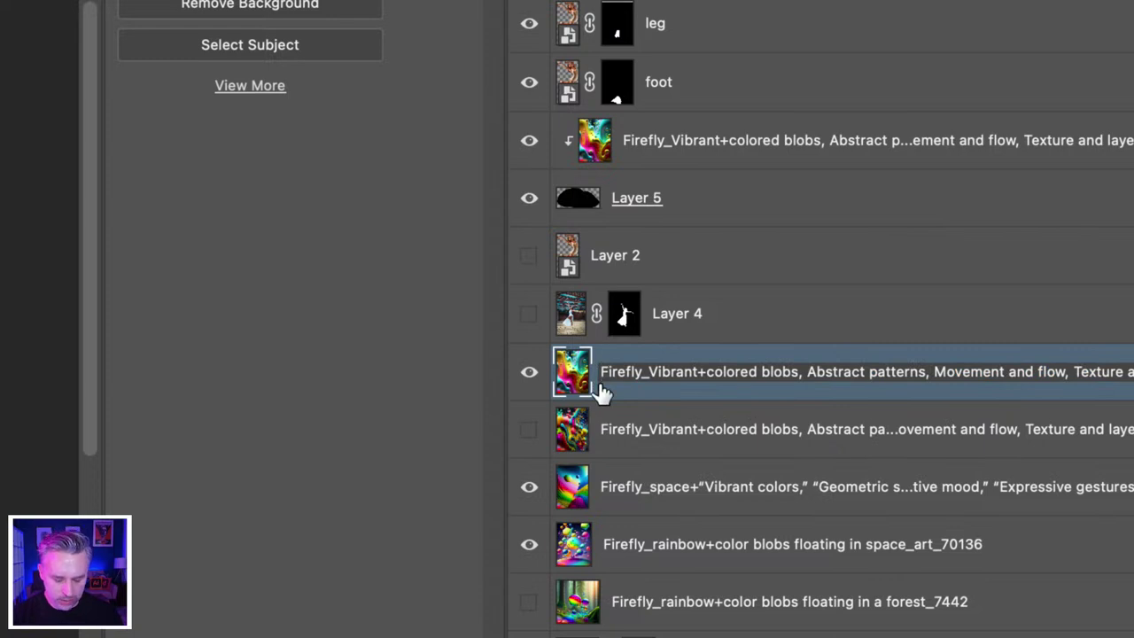
left_click(601, 391)
type("BKG")
type("D -")
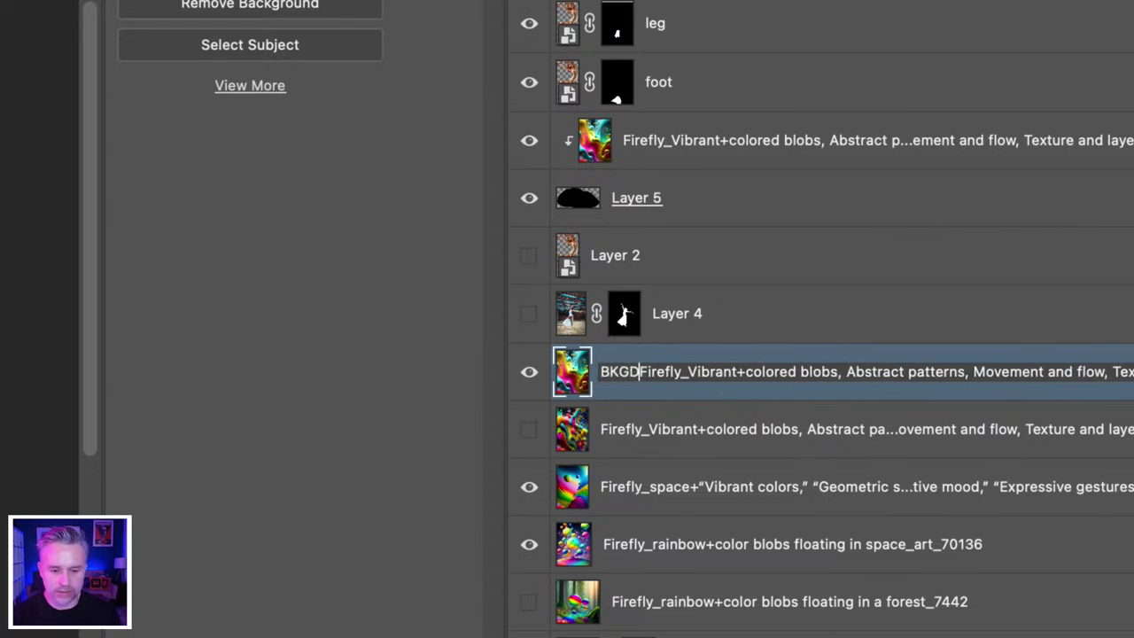
key("super+a")
key("BackSpace")
key("Escape")
key("super+z")
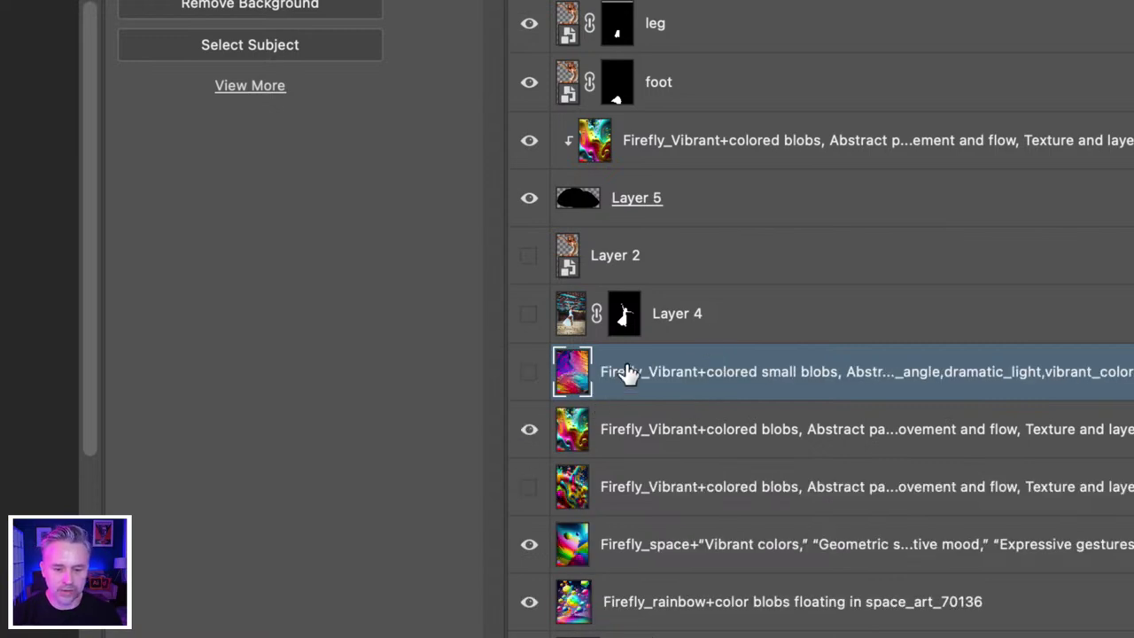
- Replace 'Firefly' with 'BKGD' in the fluid blobs background layer name
double_click(620, 432)
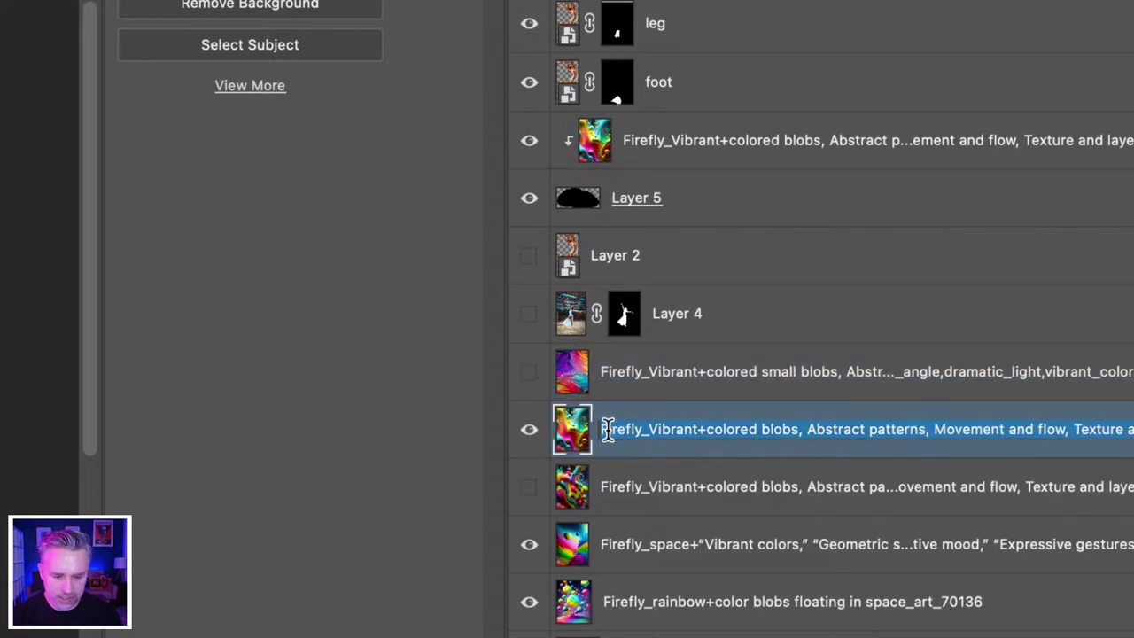
left_click_drag(637, 429, 537, 418)
type("BKGD")
key("Return")
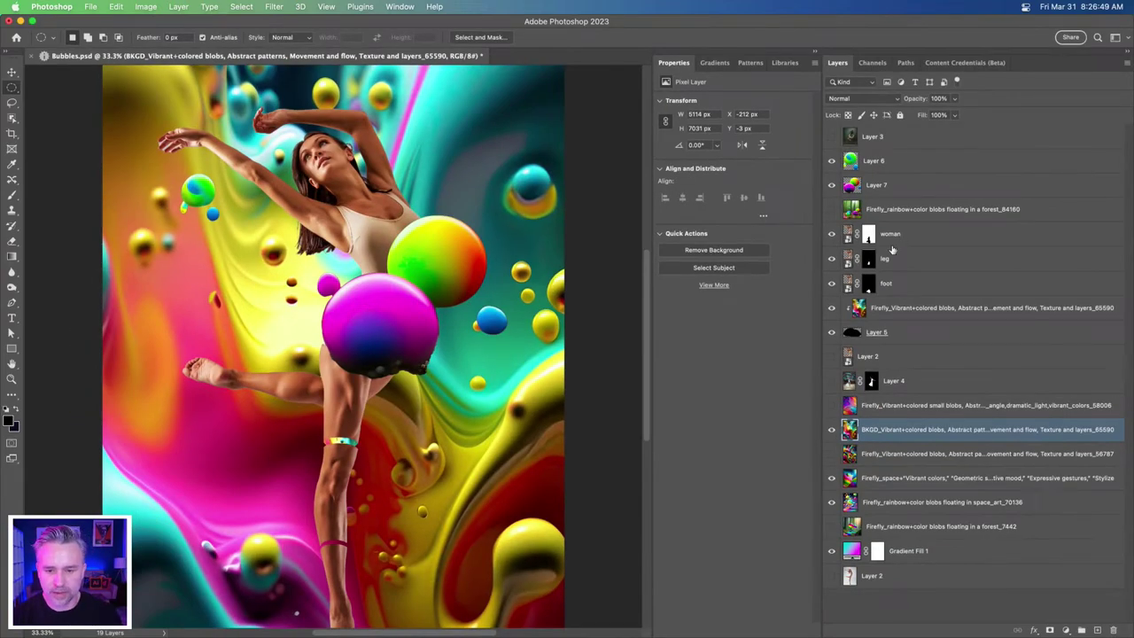
left_click(893, 248)
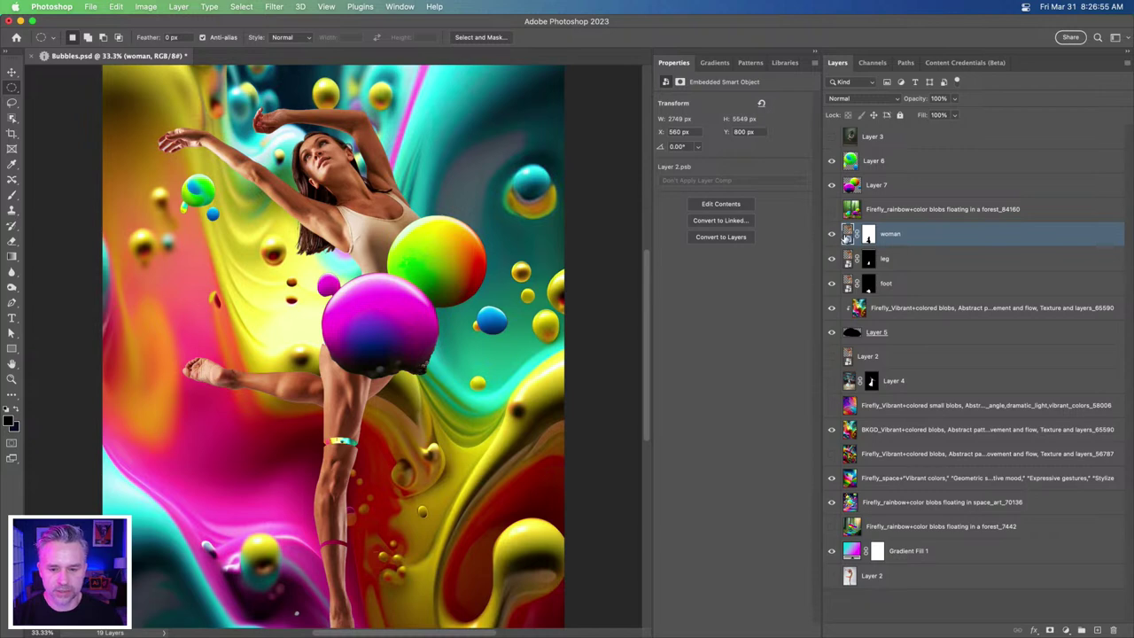
- Open the woman smart object and copy the BKGD background in beneath the dancer layer
double_click(846, 235)
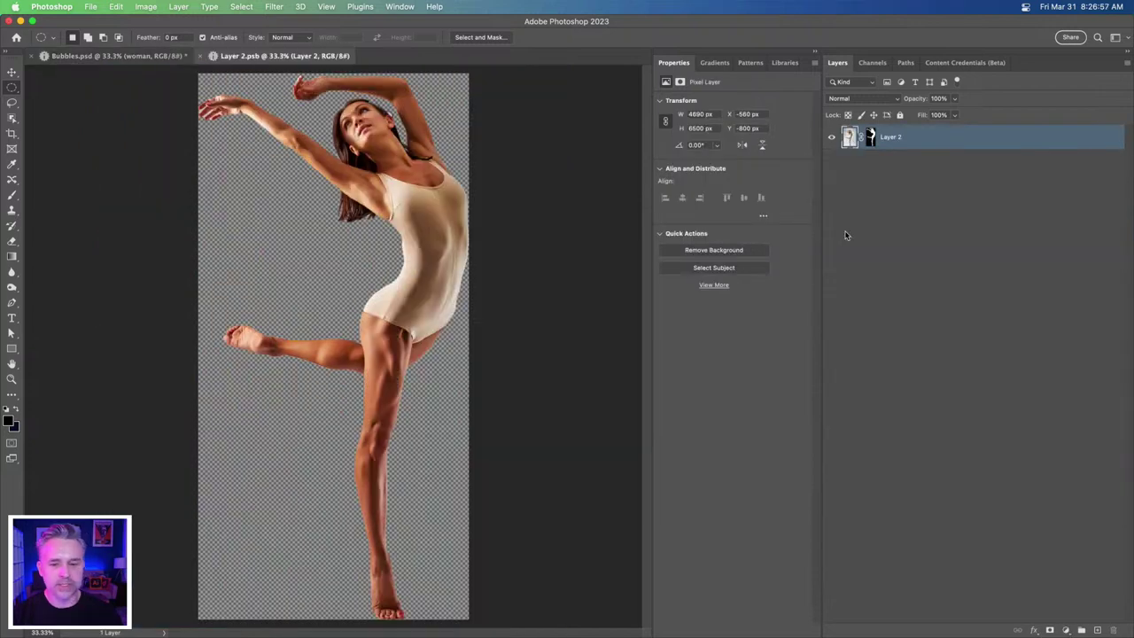
key("ctrl+alt+shift+2")
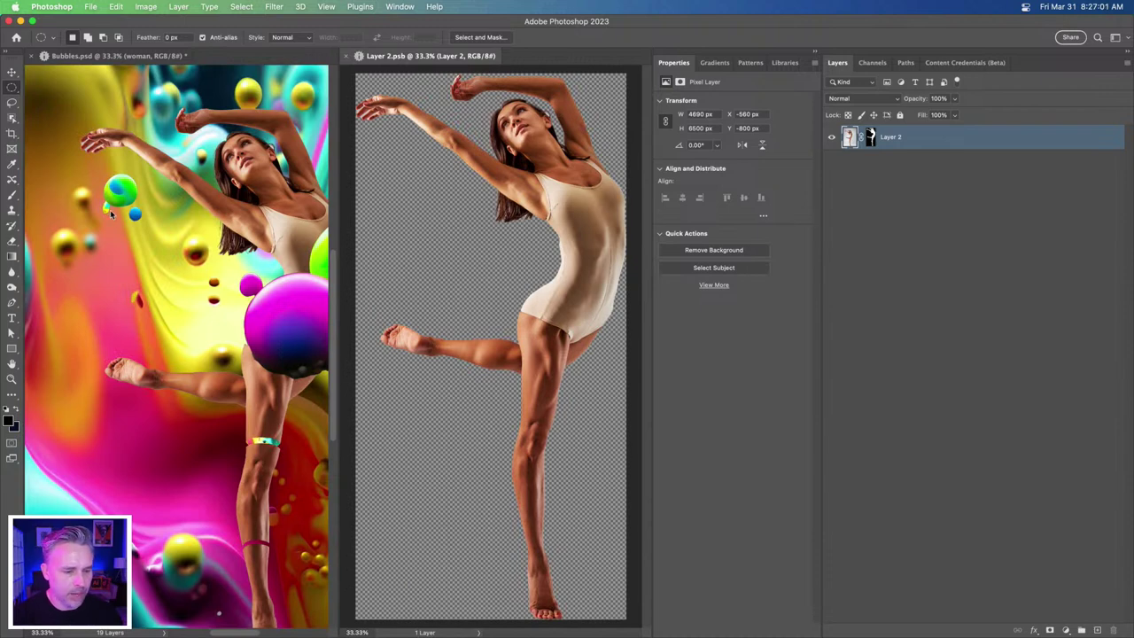
left_click(111, 213)
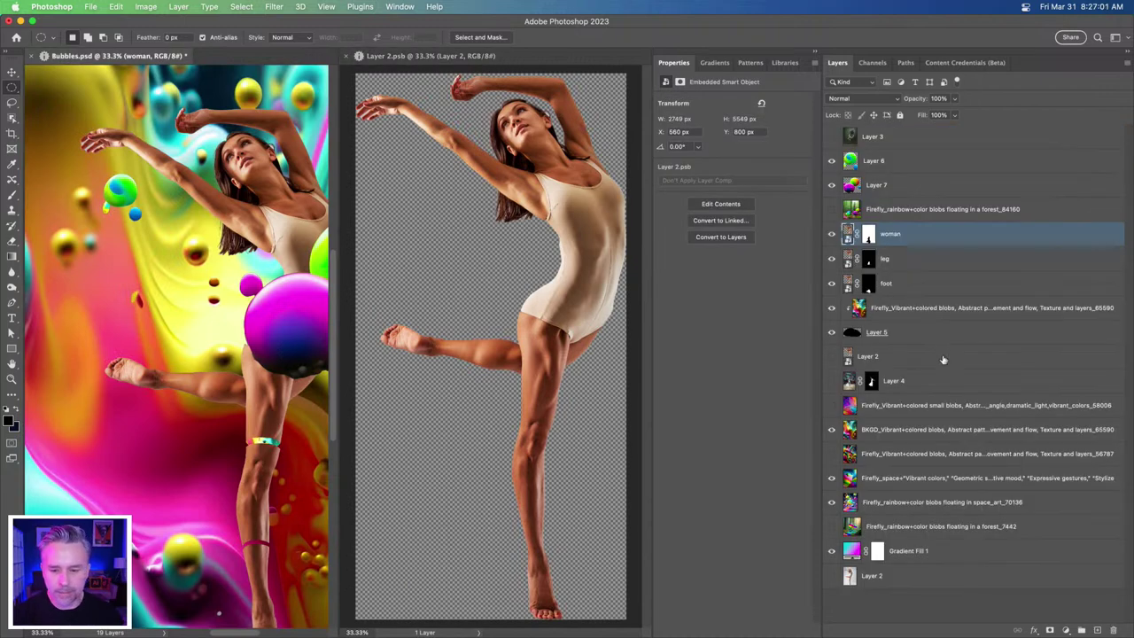
left_click_drag(875, 435, 498, 303)
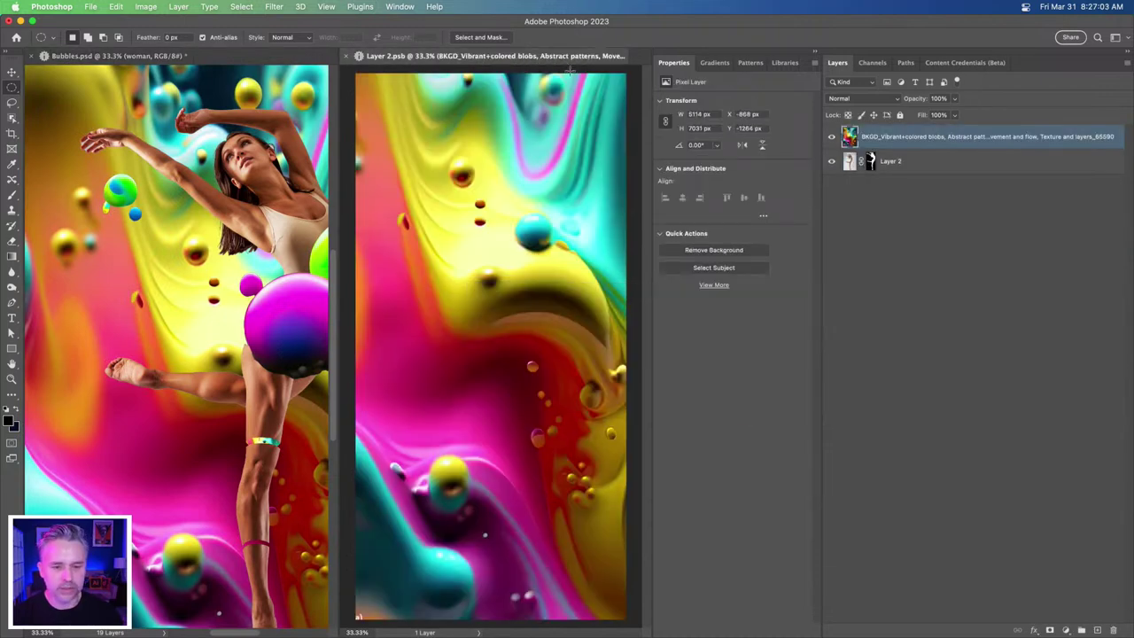
left_click_drag(899, 143, 899, 174)
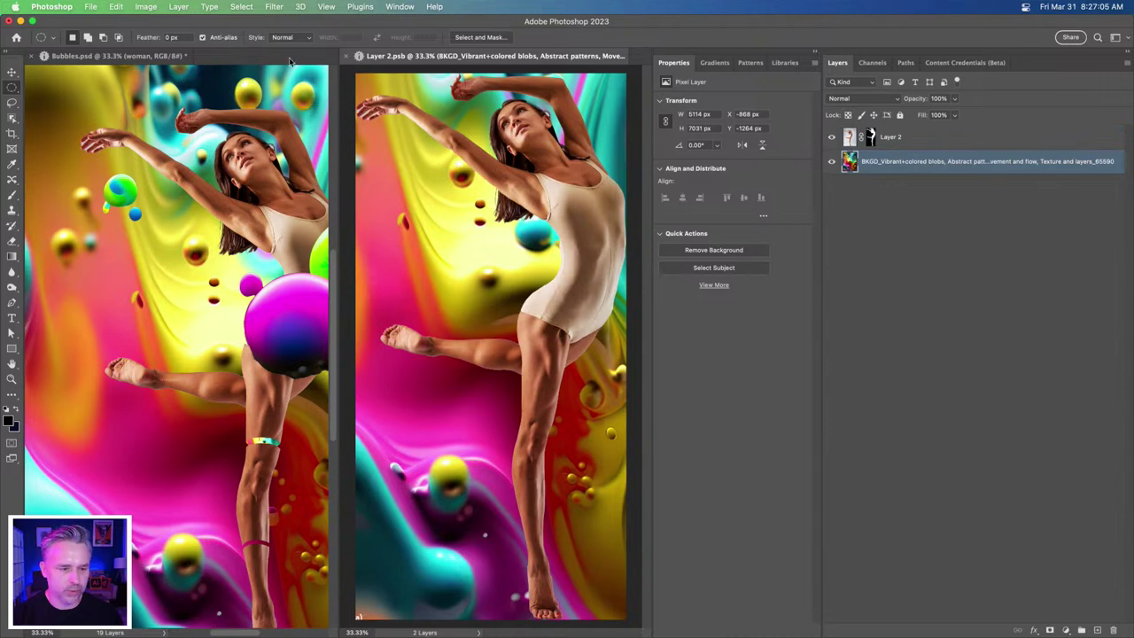
- Return the documents to tabs, tidy the panels, and duplicate the dancer's Layer 2
left_click_drag(413, 56, 177, 55)
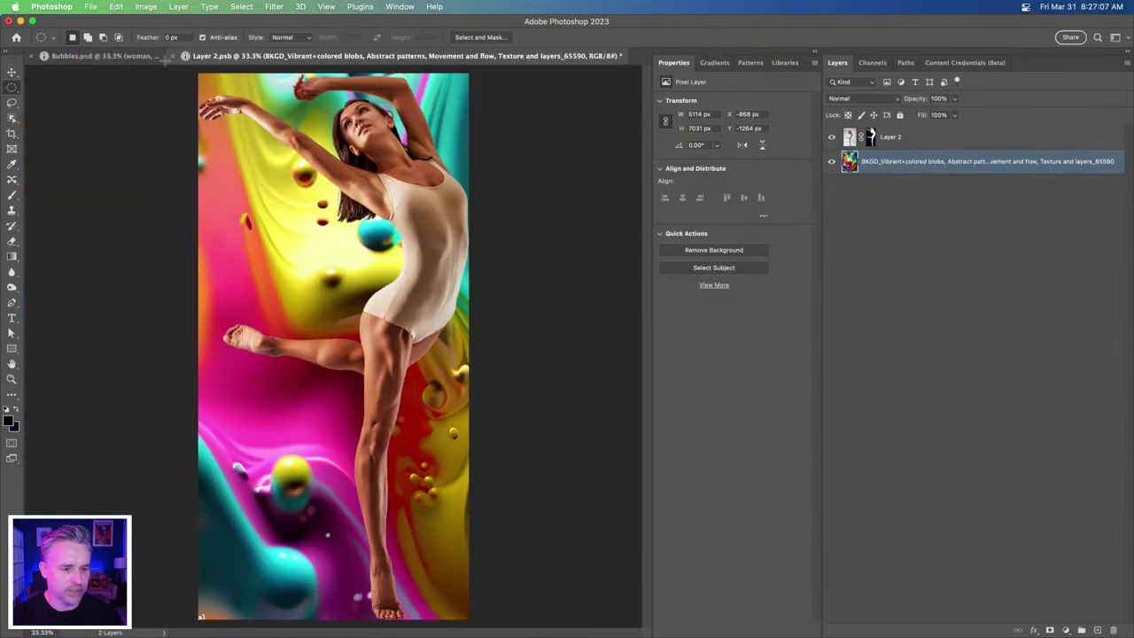
left_click(815, 51)
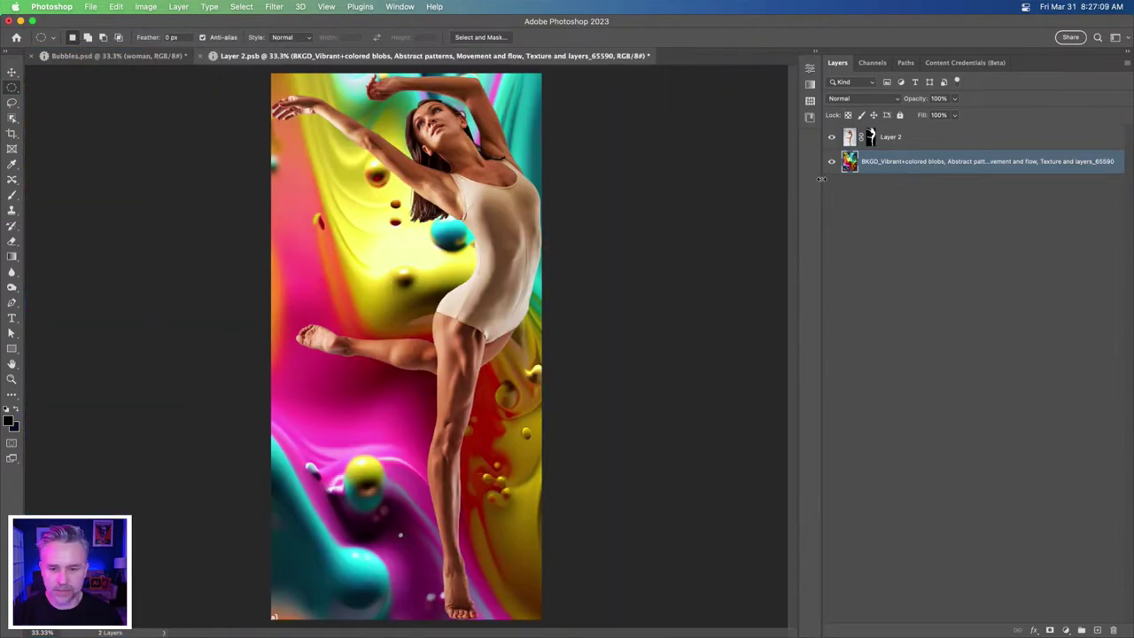
left_click_drag(821, 178, 955, 154)
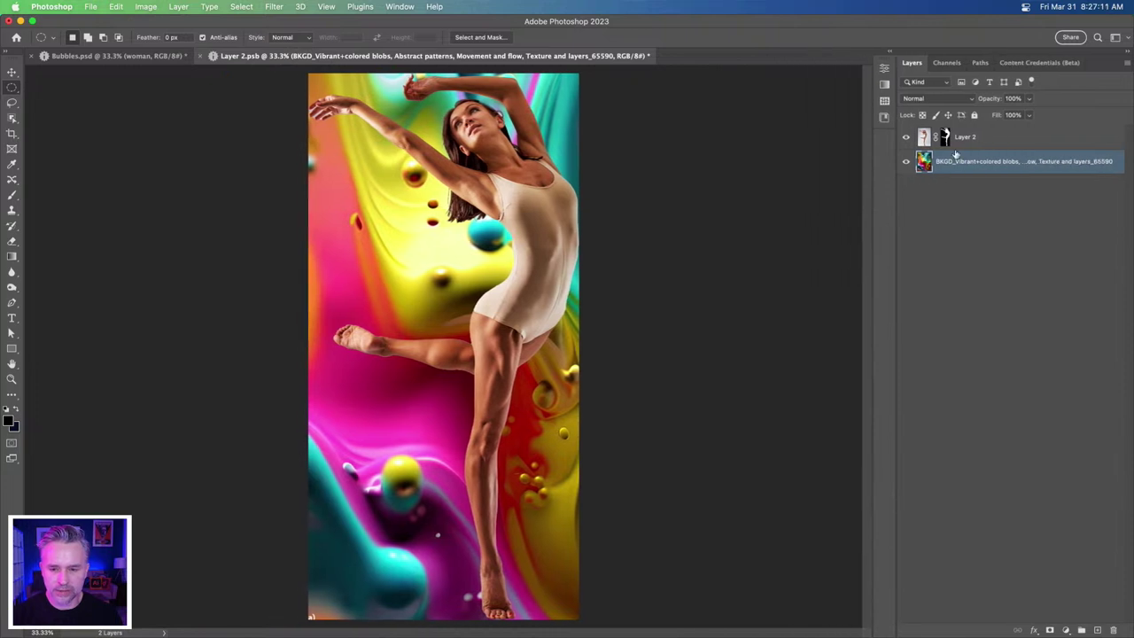
left_click(1014, 137)
key("super+j")
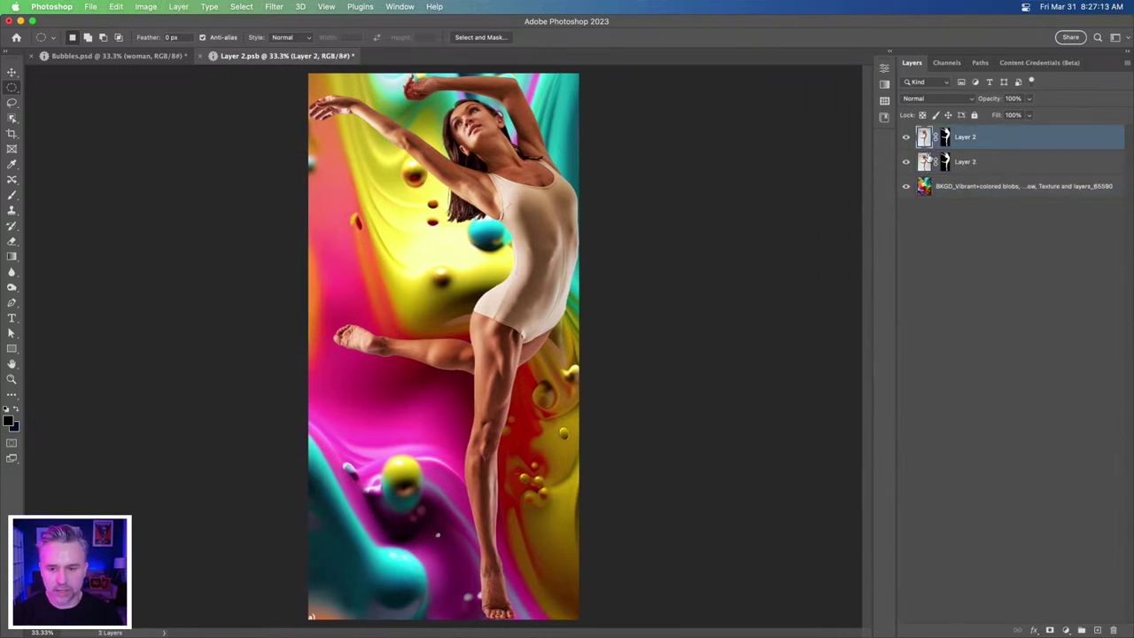
key("super+plus")
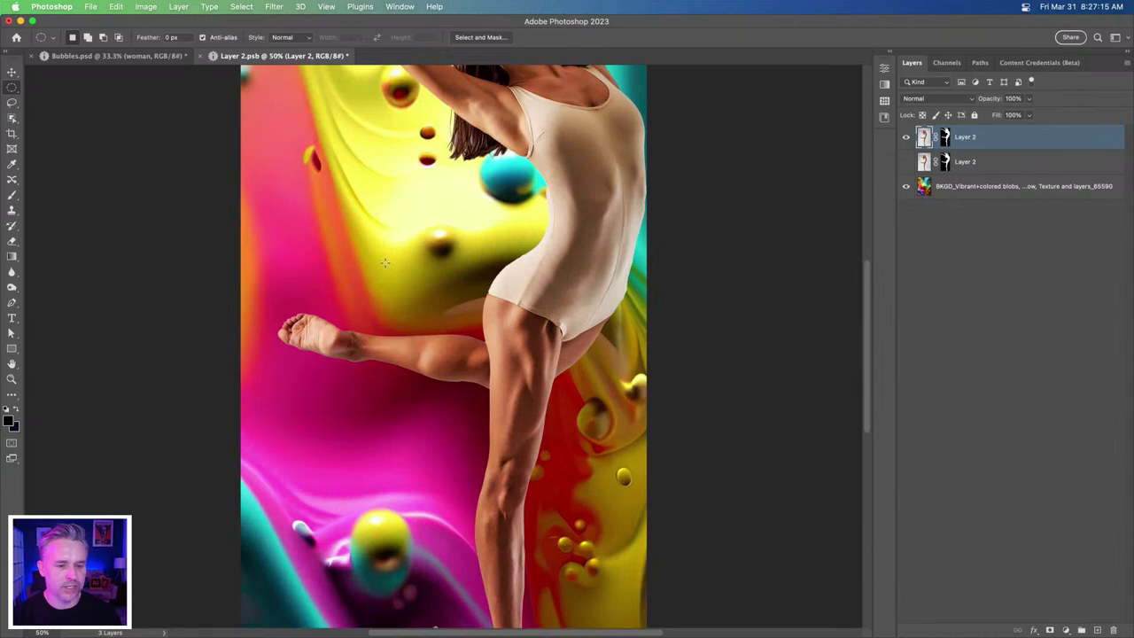
left_click_drag(452, 244, 451, 142)
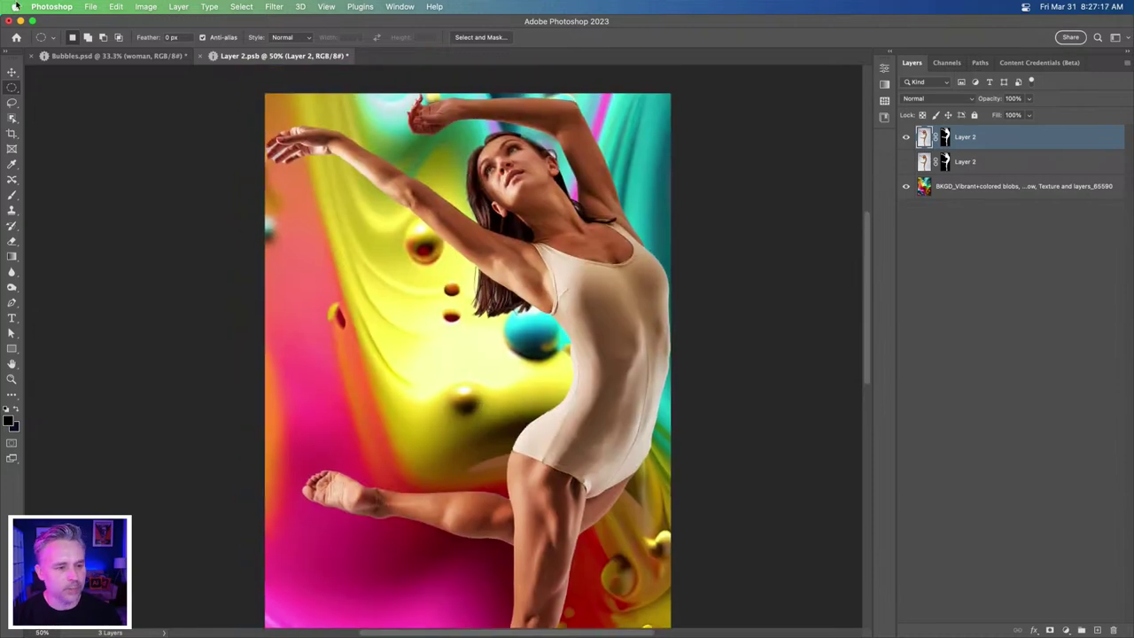
left_click(239, 7)
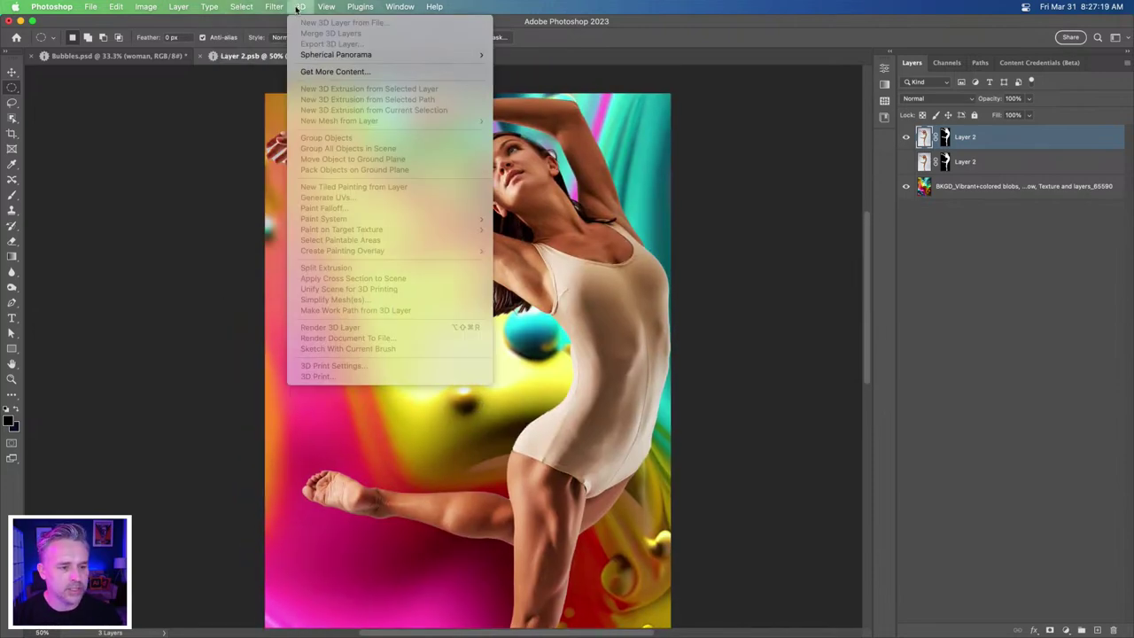
- Turn on the Harmonization neural filter using the BKGD layer as reference image
mouse_move(280, 8)
left_click(282, 57)
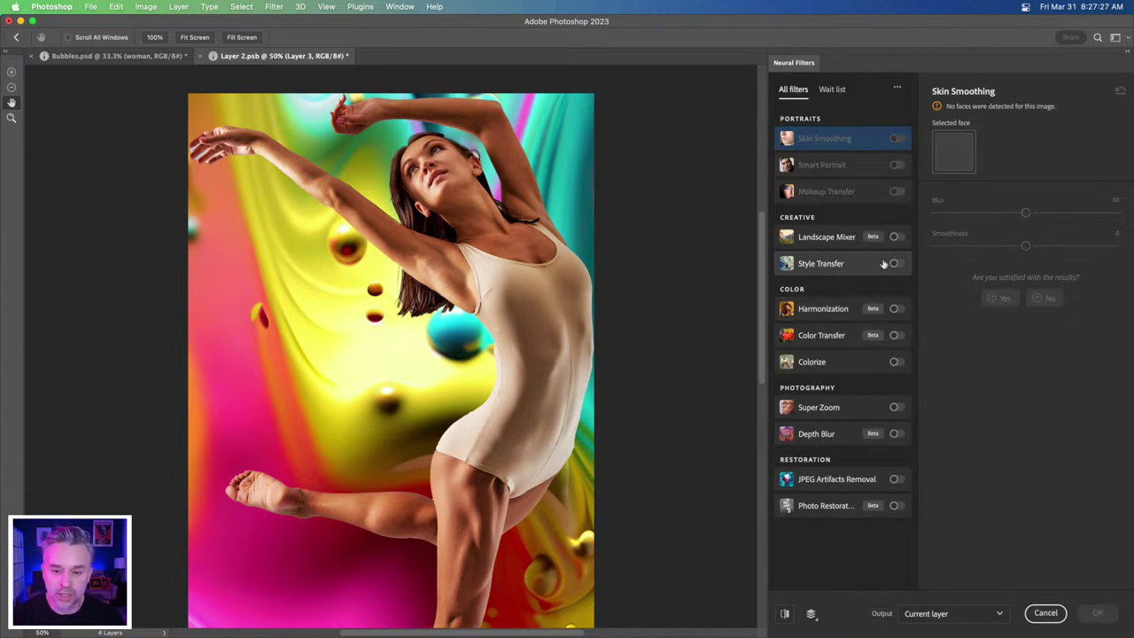
left_click(840, 310)
left_click(896, 308)
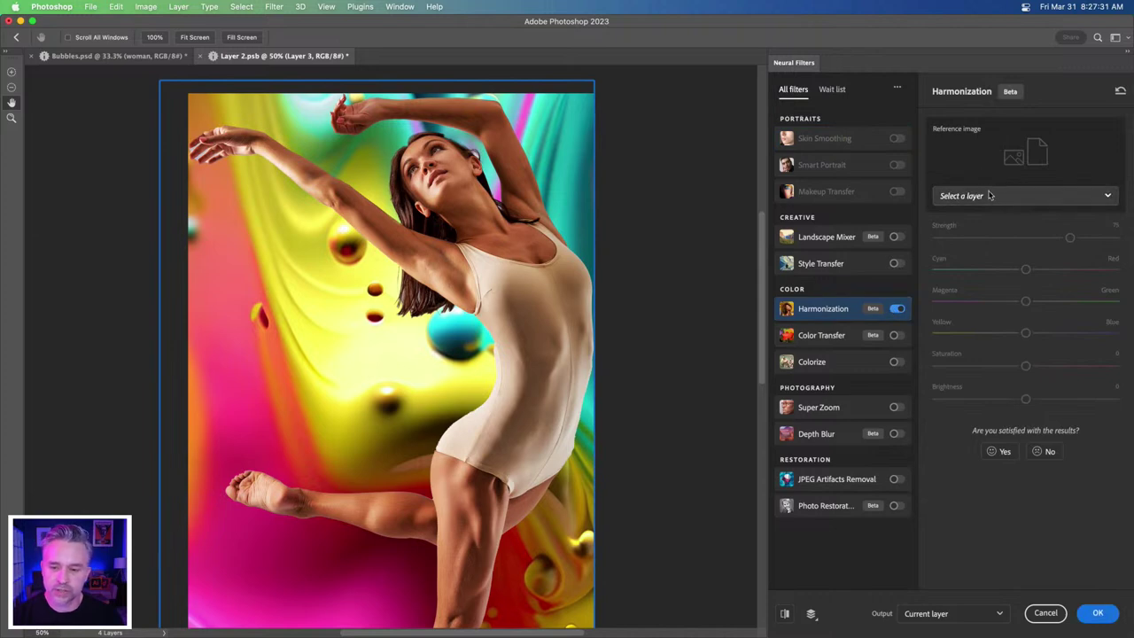
left_click(991, 196)
left_click(970, 258)
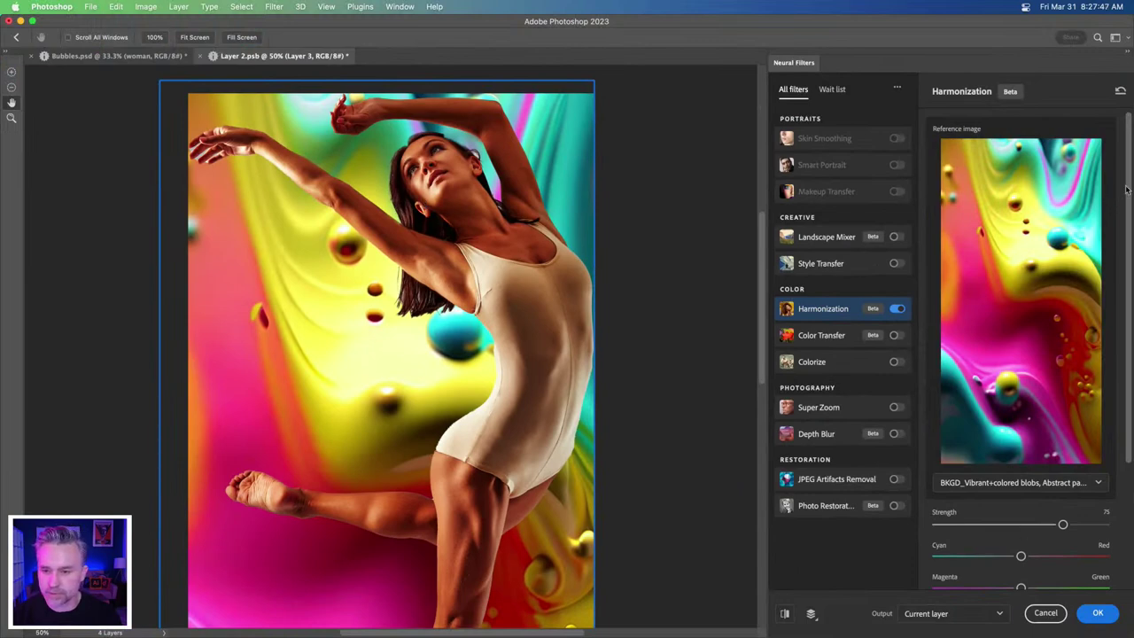
- Set Harmonization strength 100, brightness +20 and saturation +1, and apply it
left_click_drag(1127, 186, 1125, 374)
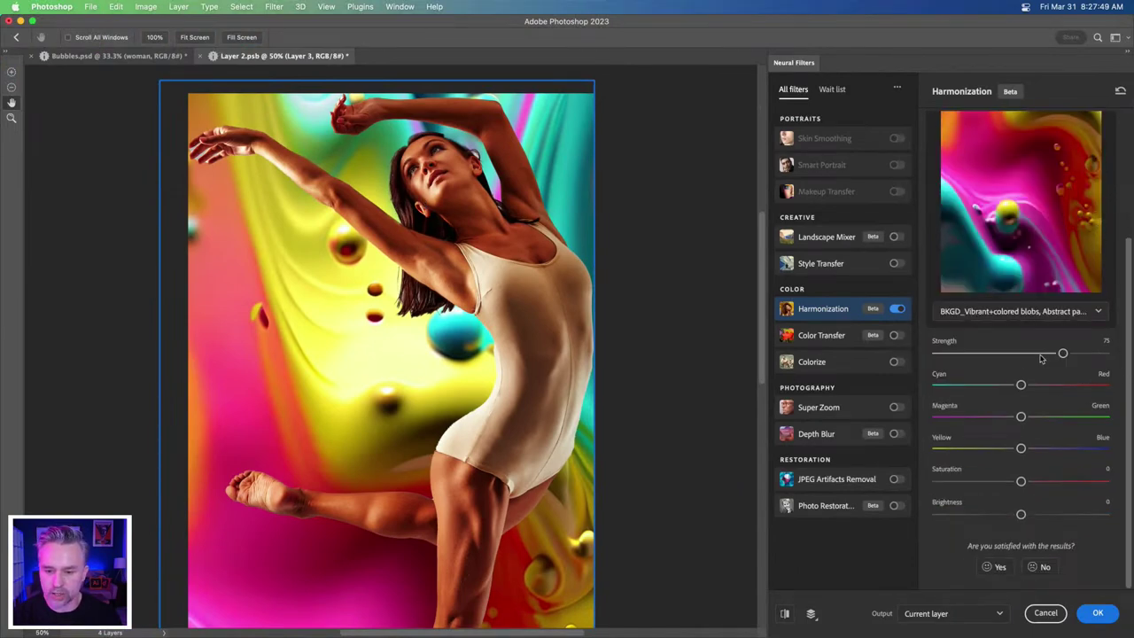
left_click_drag(1063, 353, 1127, 359)
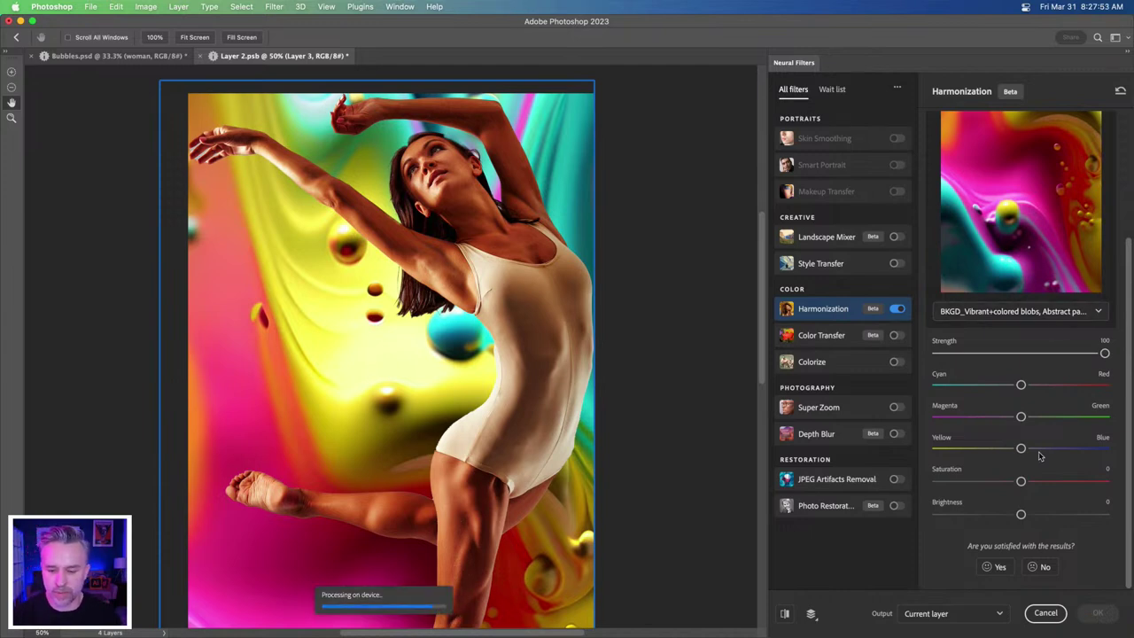
left_click(1041, 515)
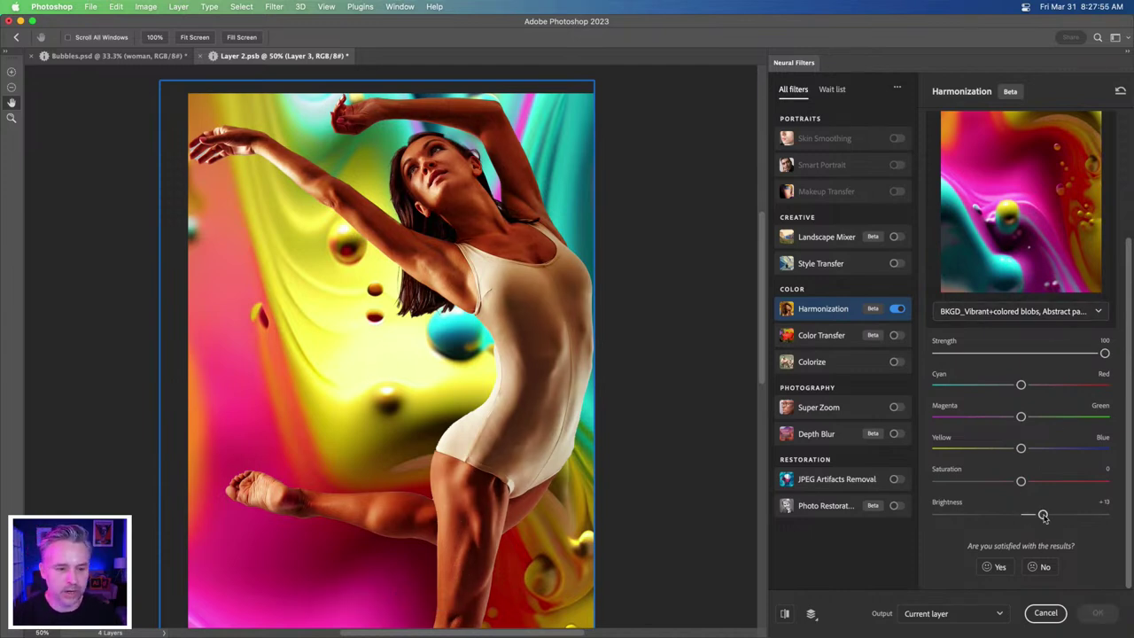
left_click(1048, 482)
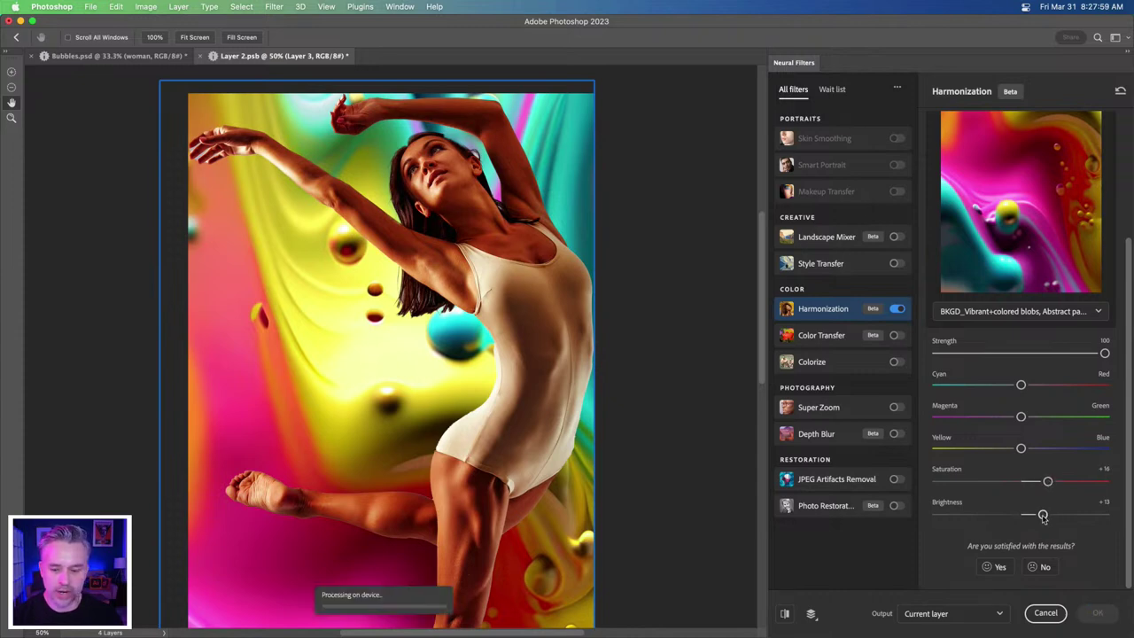
left_click_drag(1042, 515, 1054, 519)
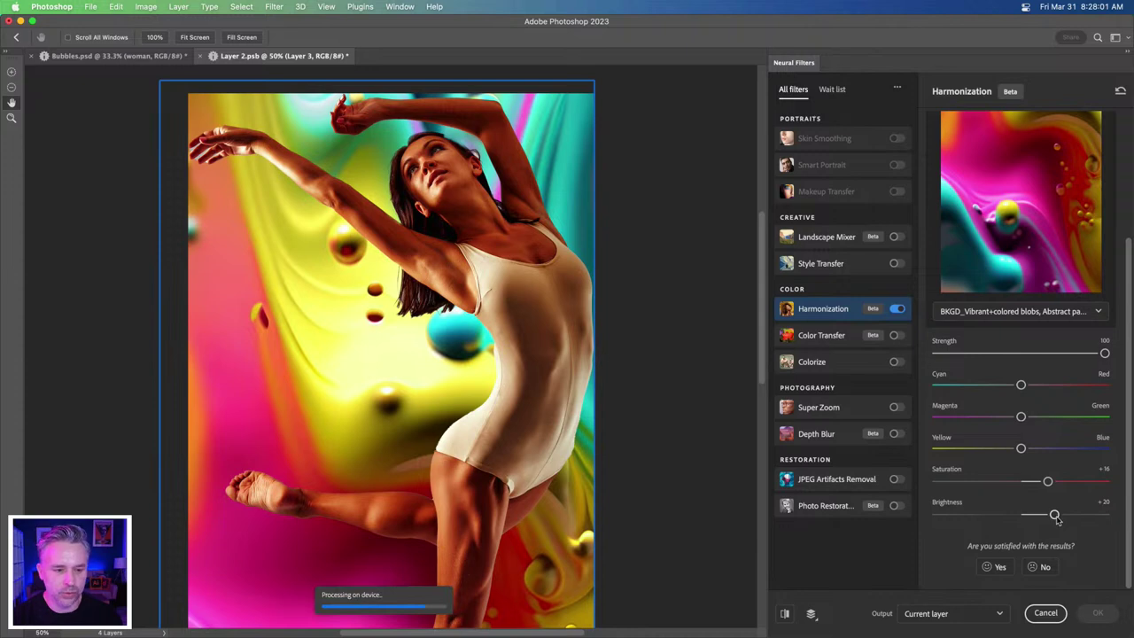
left_click(1022, 481)
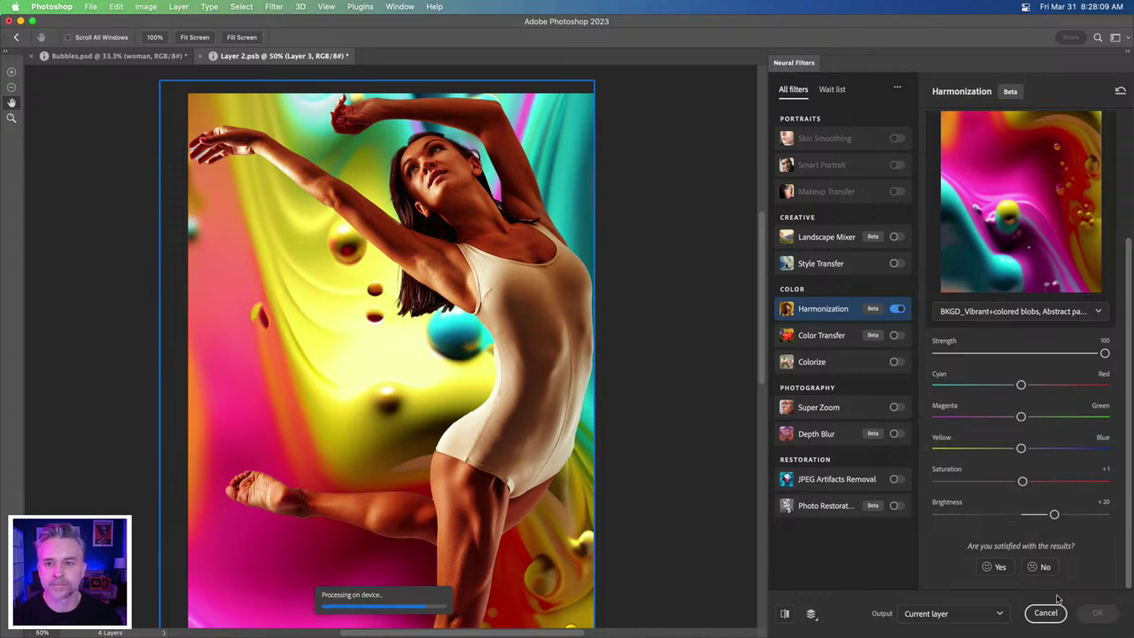
left_click(1092, 613)
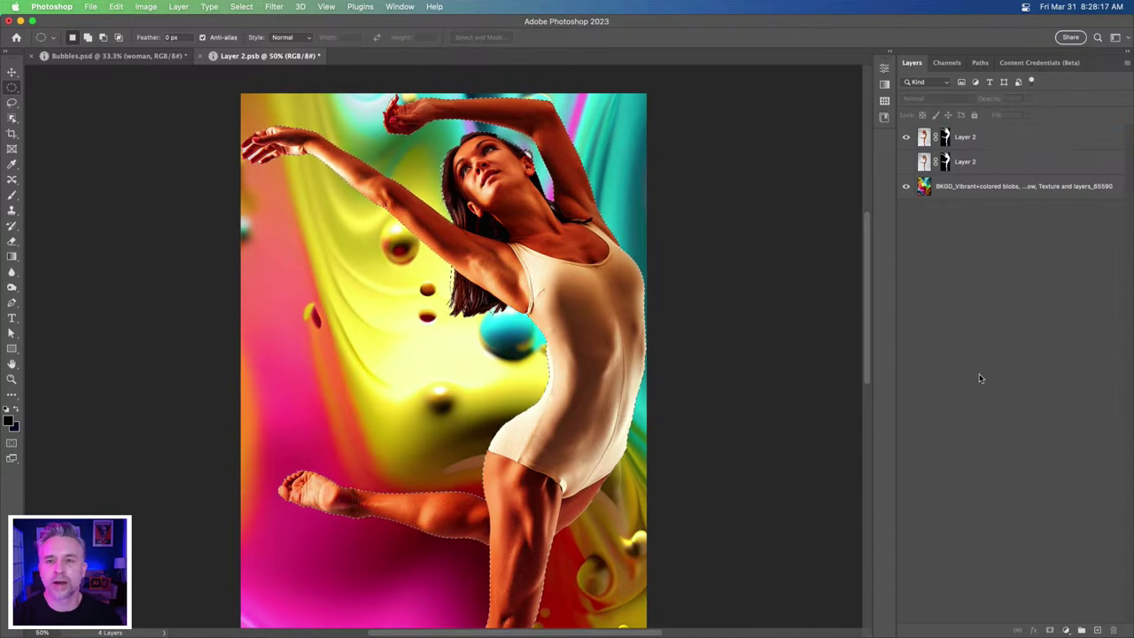
mouse_move(418, 624)
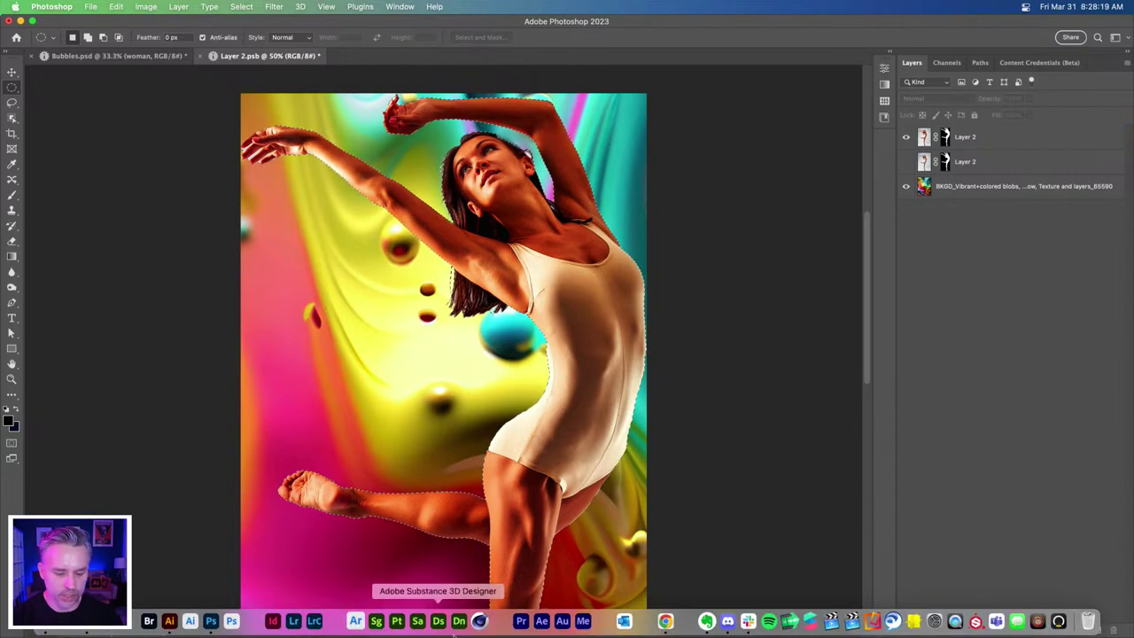
- Switch to the Firefly generator in Chrome and preview the first image full size
left_click(666, 620)
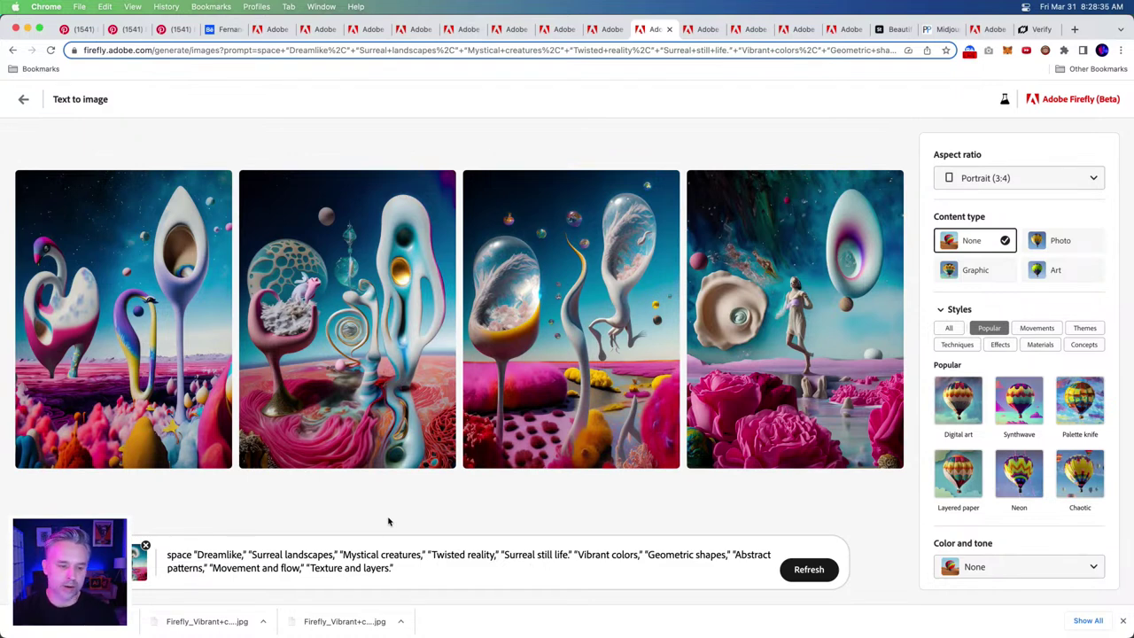
mouse_move(23, 224)
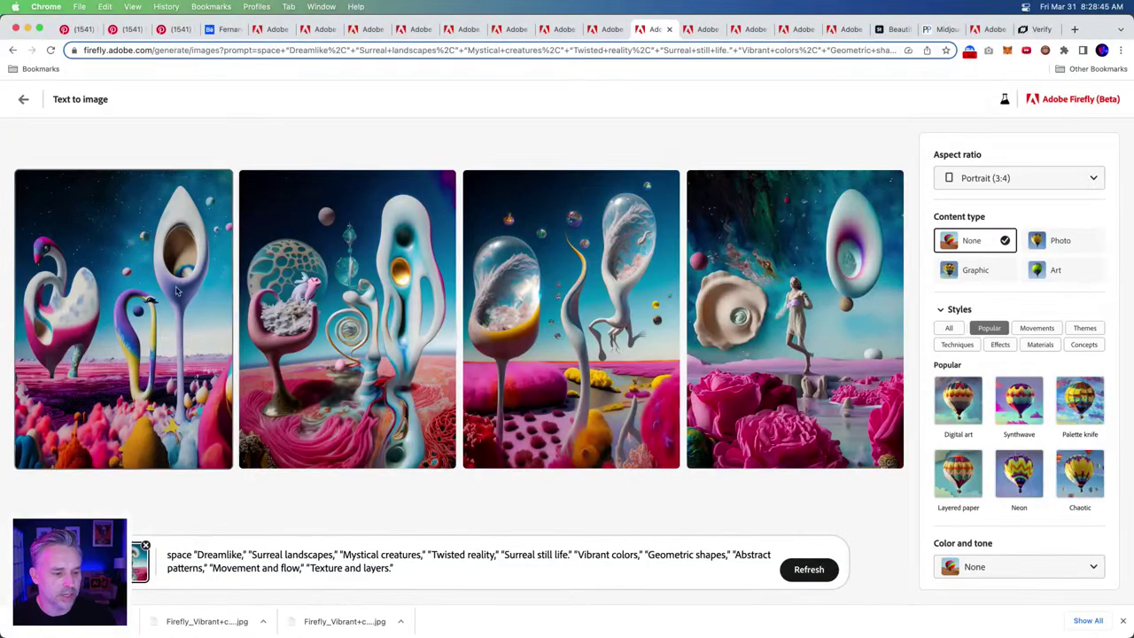
left_click(120, 326)
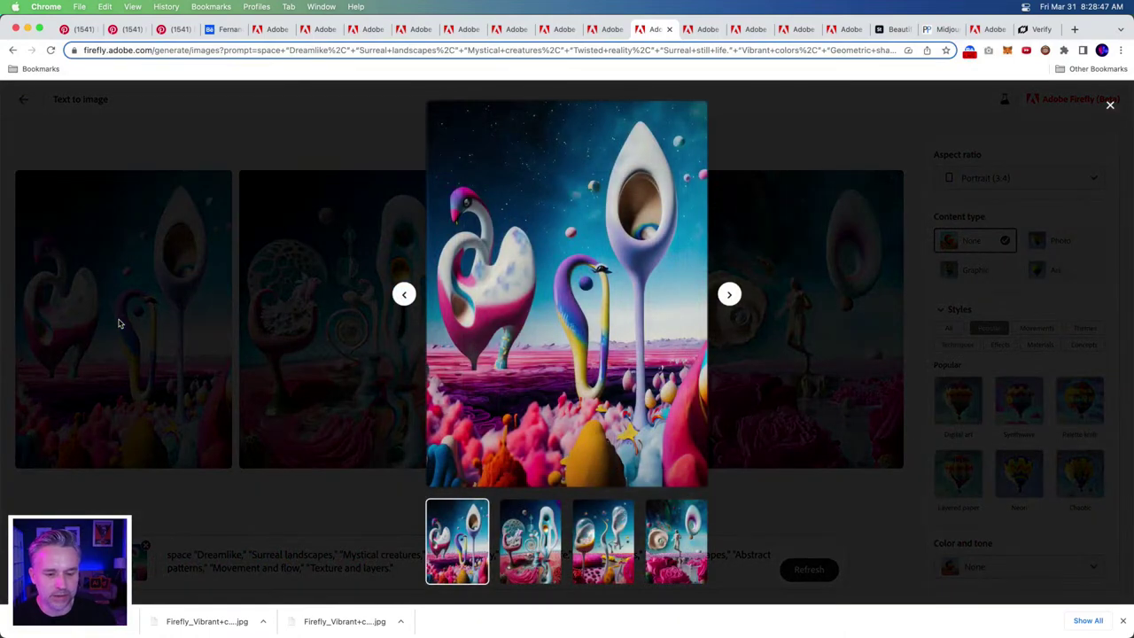
left_click(329, 508)
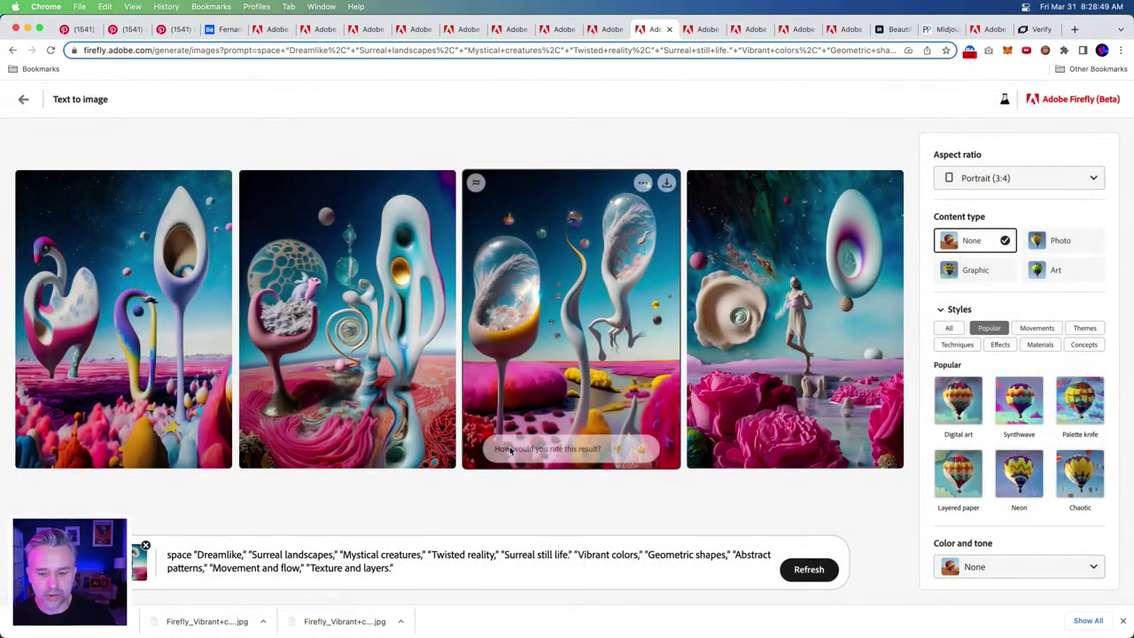
- Download the second and fourth surreal landscape images with Content Credentials
left_click(347, 359)
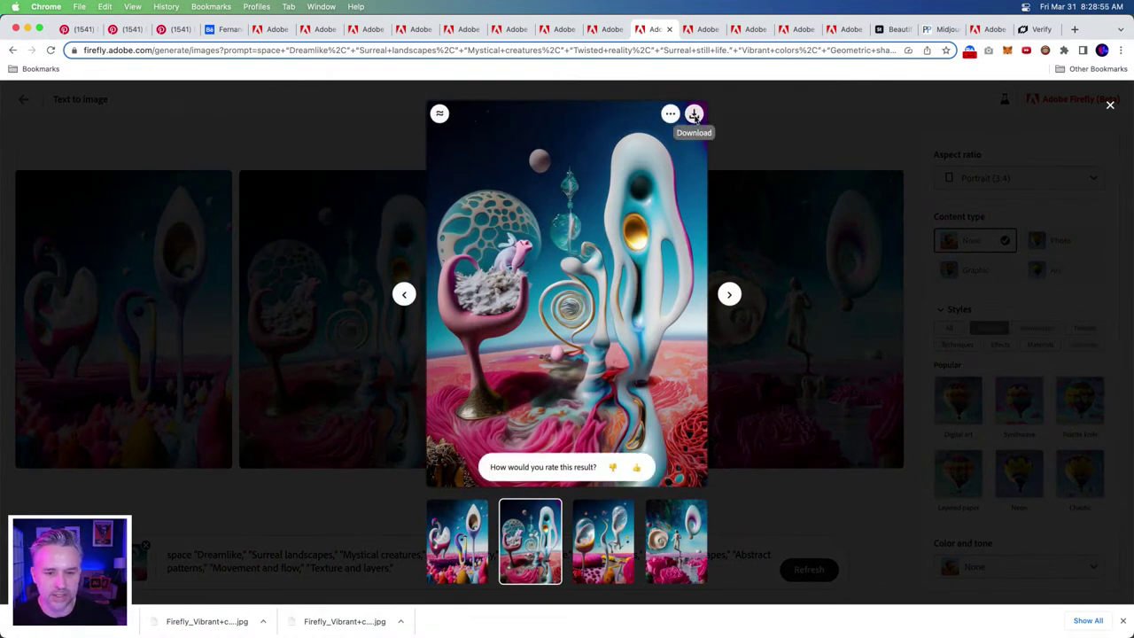
left_click(695, 115)
left_click(679, 473)
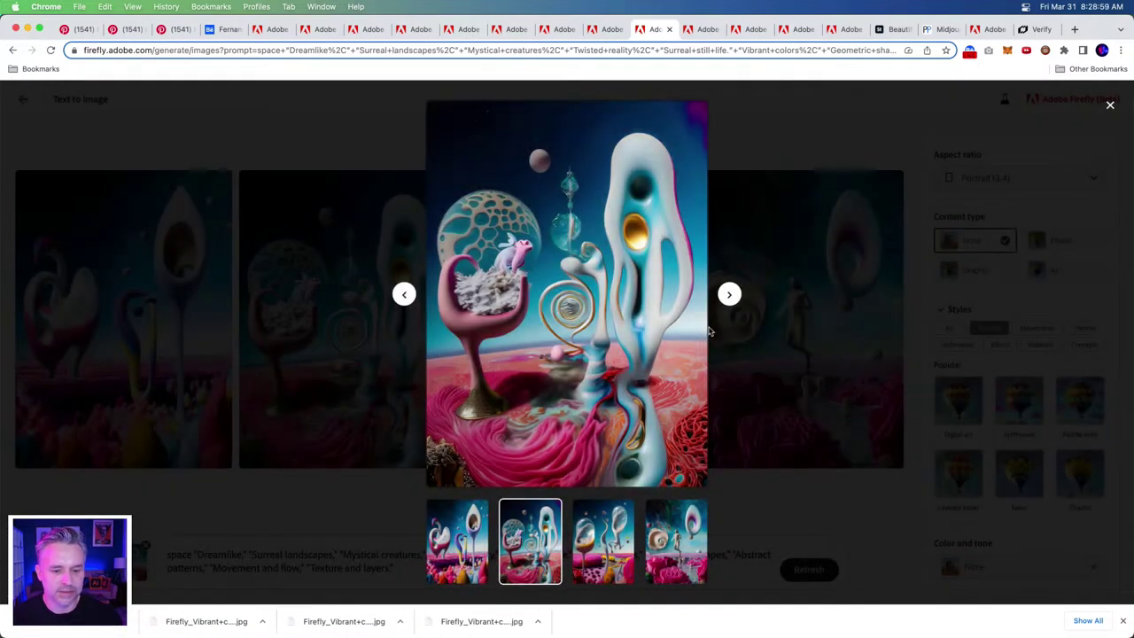
left_click(728, 296)
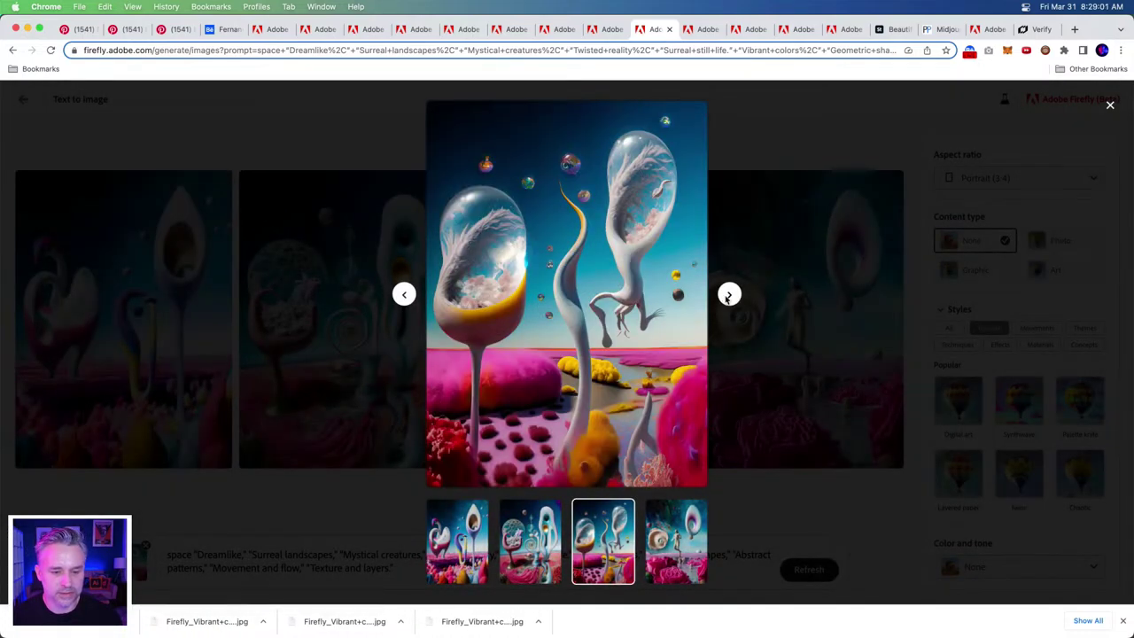
left_click(728, 296)
mouse_move(656, 204)
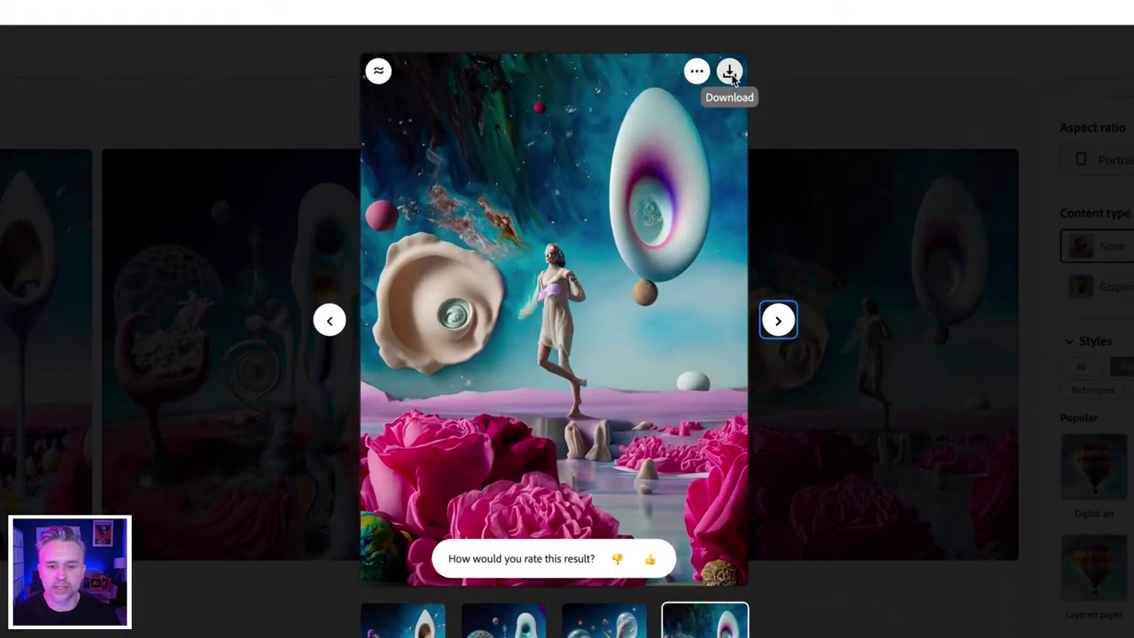
left_click(729, 73)
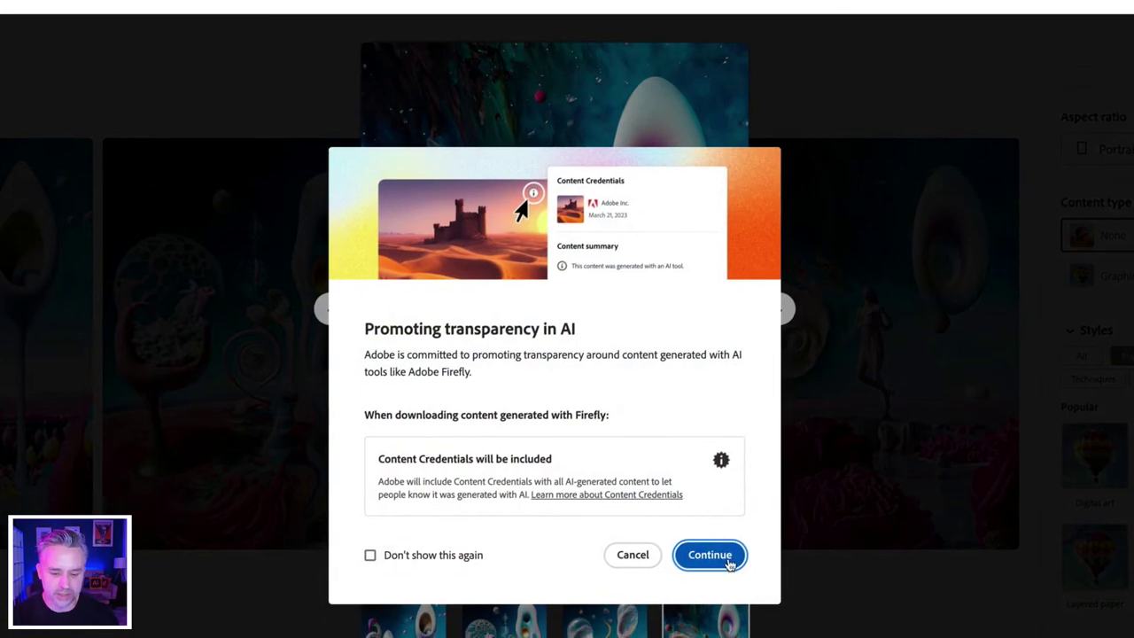
left_click(719, 566)
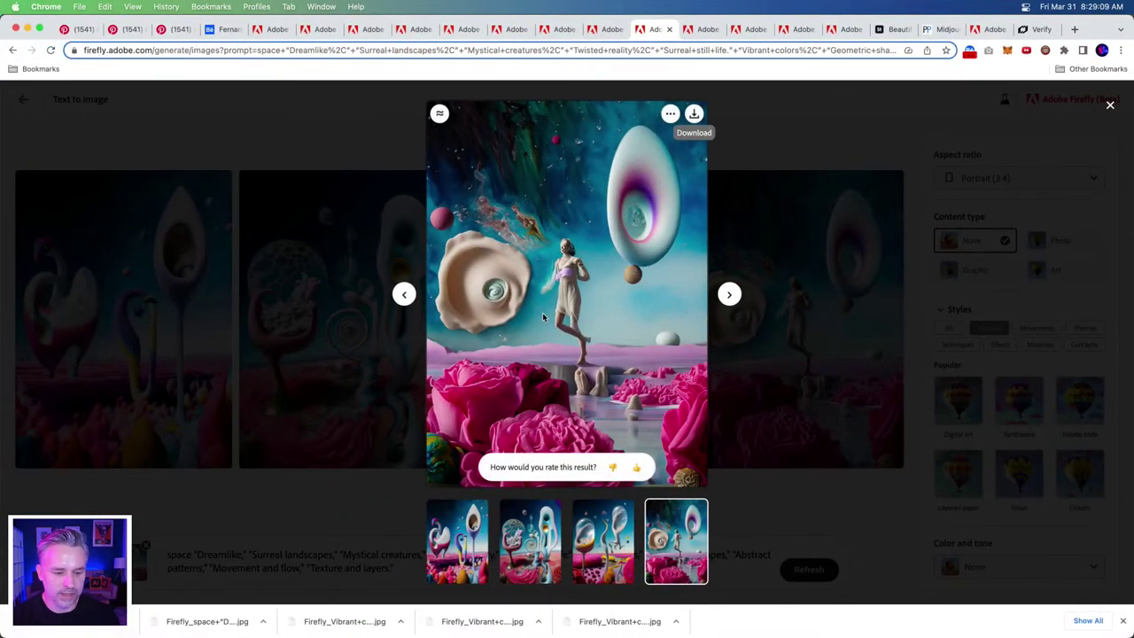
left_click(753, 235)
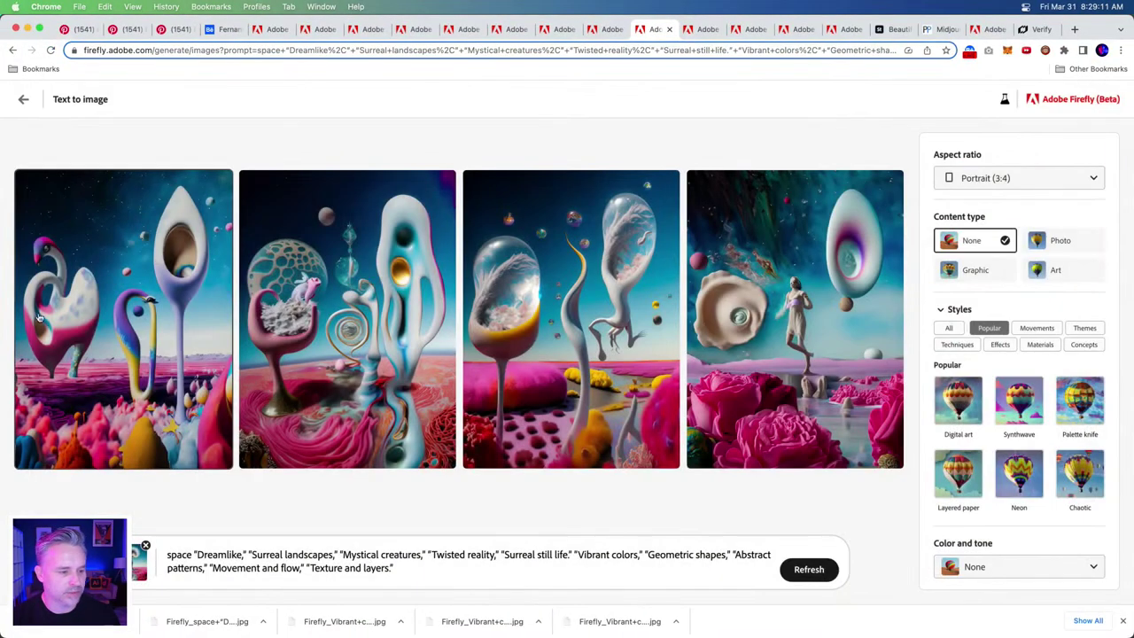
- Download the first surreal landscape image with Content Credentials
left_click(124, 310)
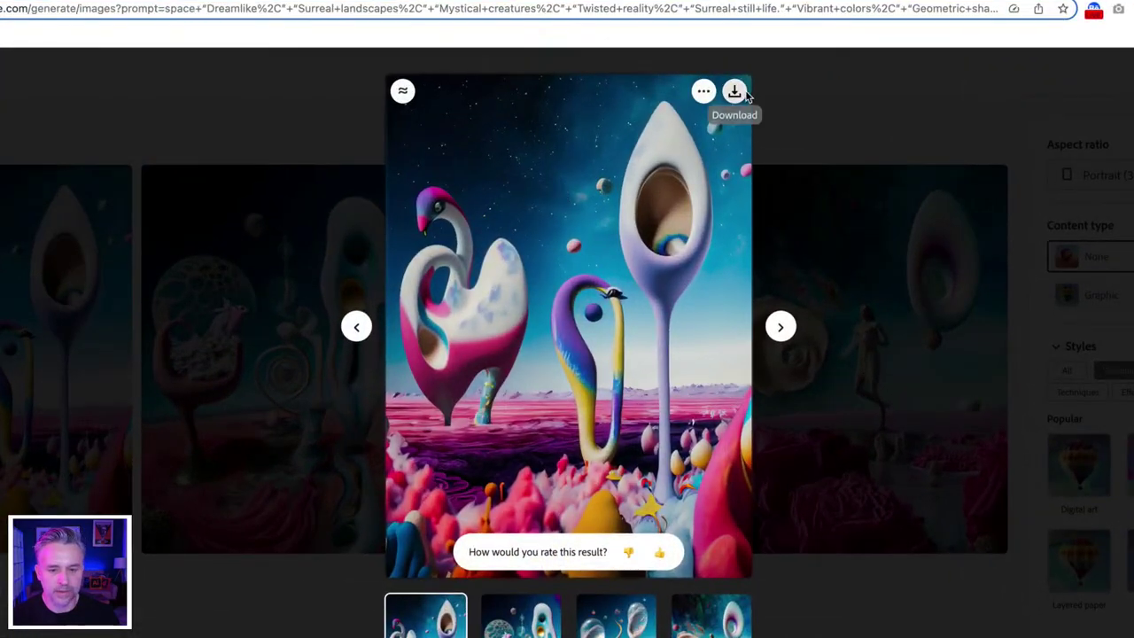
left_click(735, 92)
left_click(728, 558)
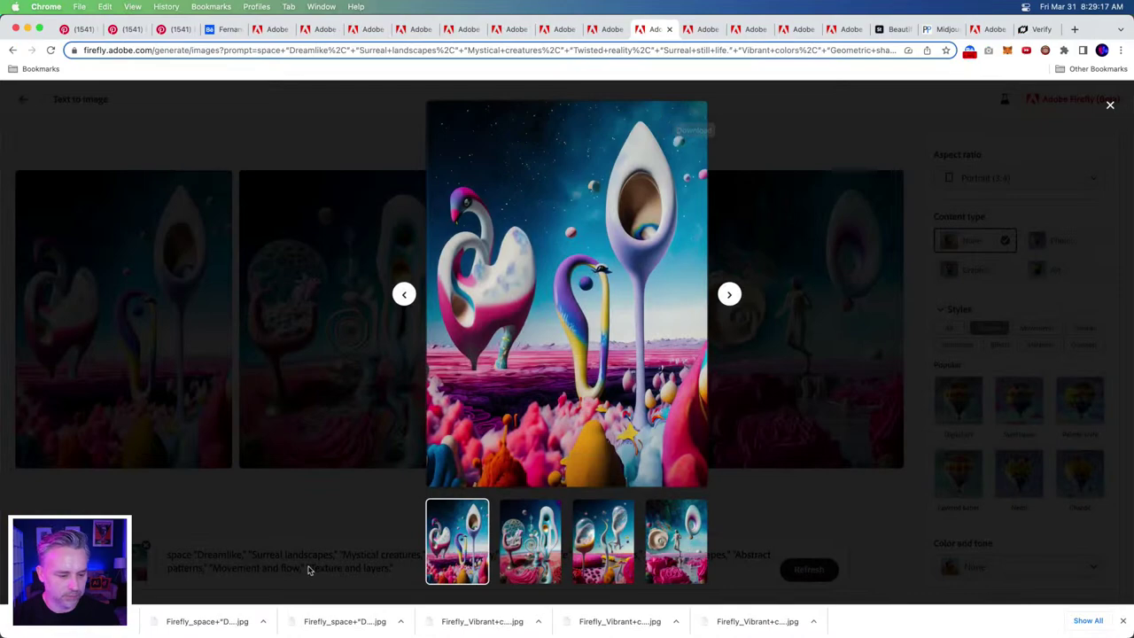
left_click(310, 569)
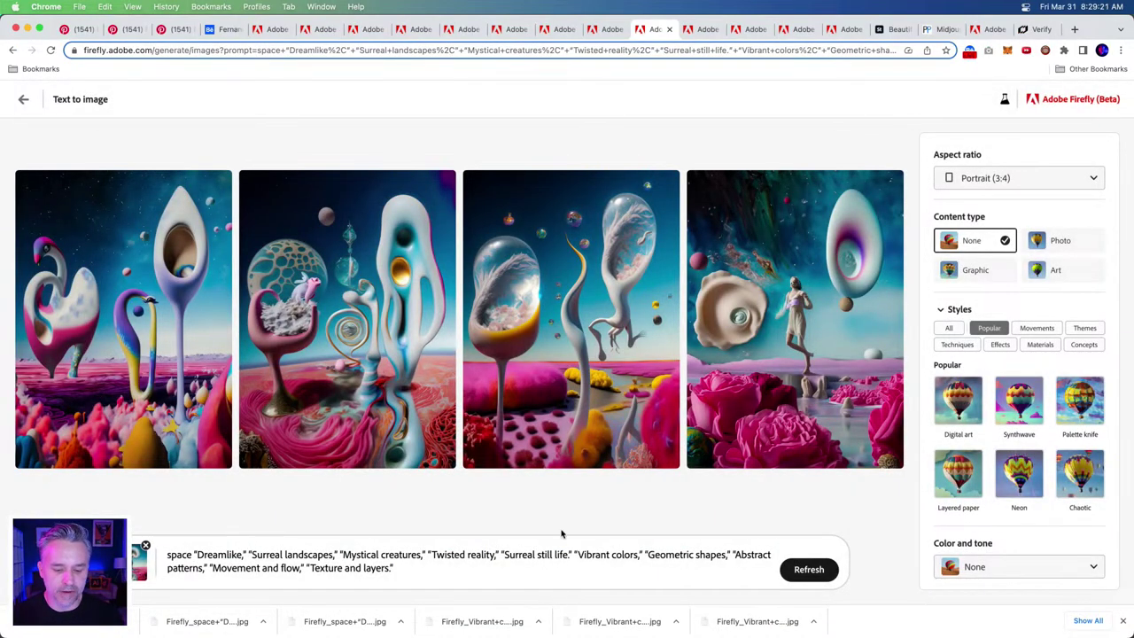
- Add 'colorful' after Surreal and before Dreamlike in the prompt and regenerate
left_click(281, 554)
type("colorful")
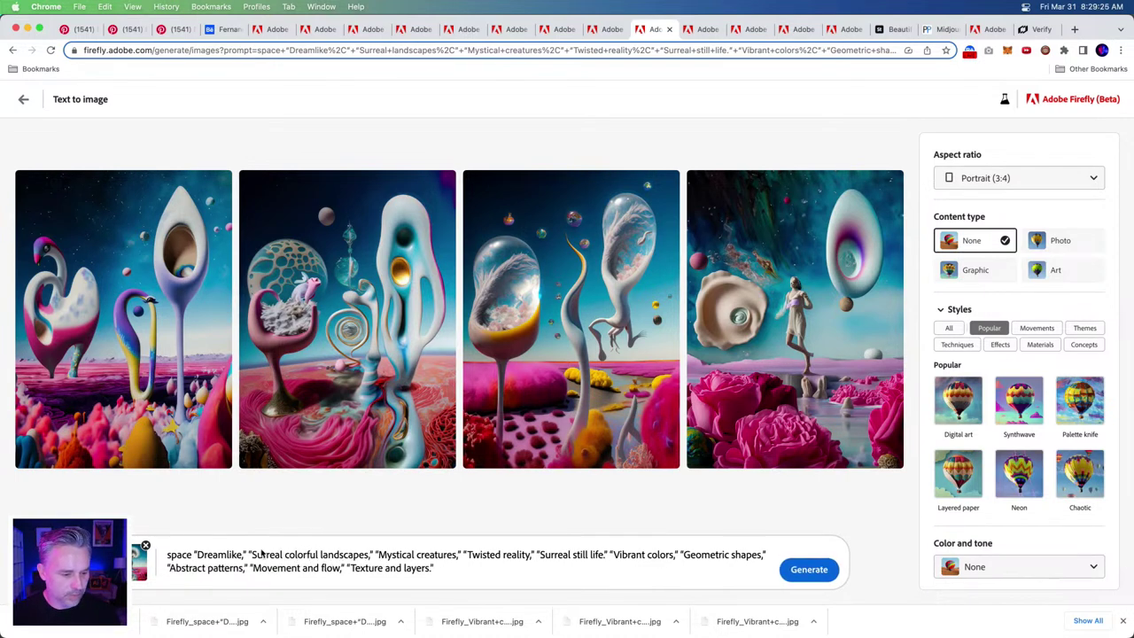
left_click(195, 554)
type("colorful")
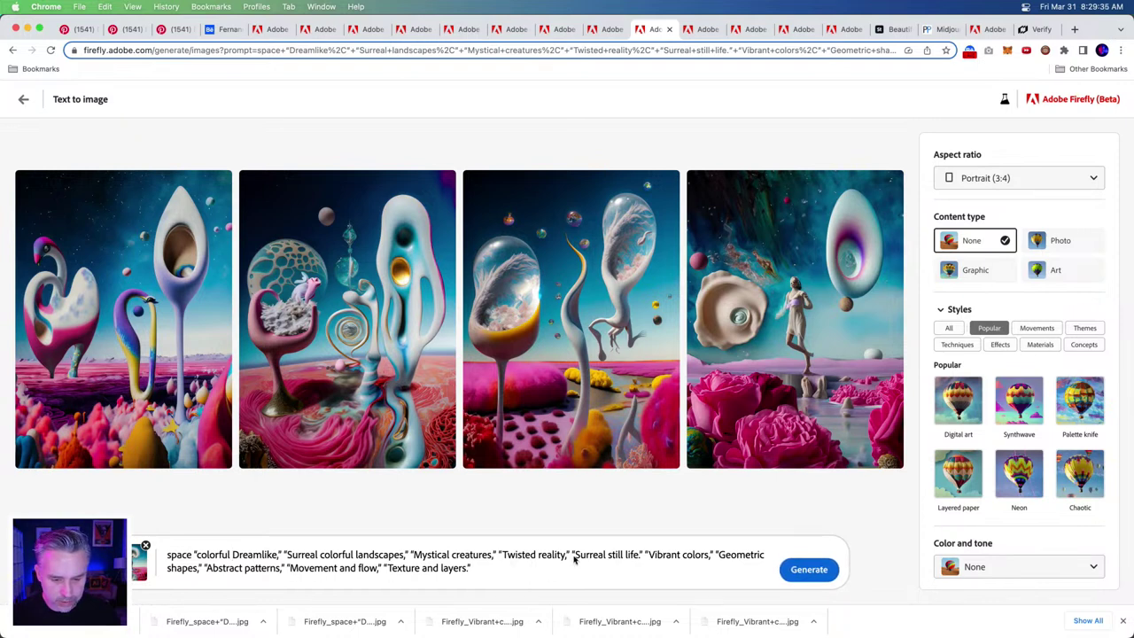
left_click(802, 571)
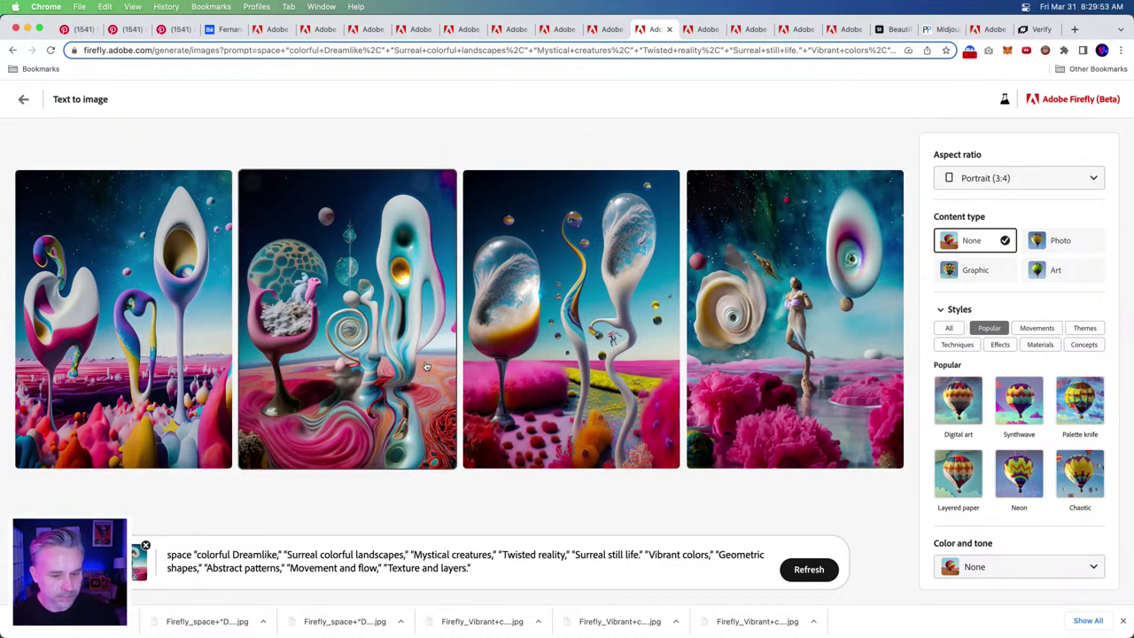
- Download the new third and second images with Content Credentials
mouse_move(549, 343)
mouse_move(306, 336)
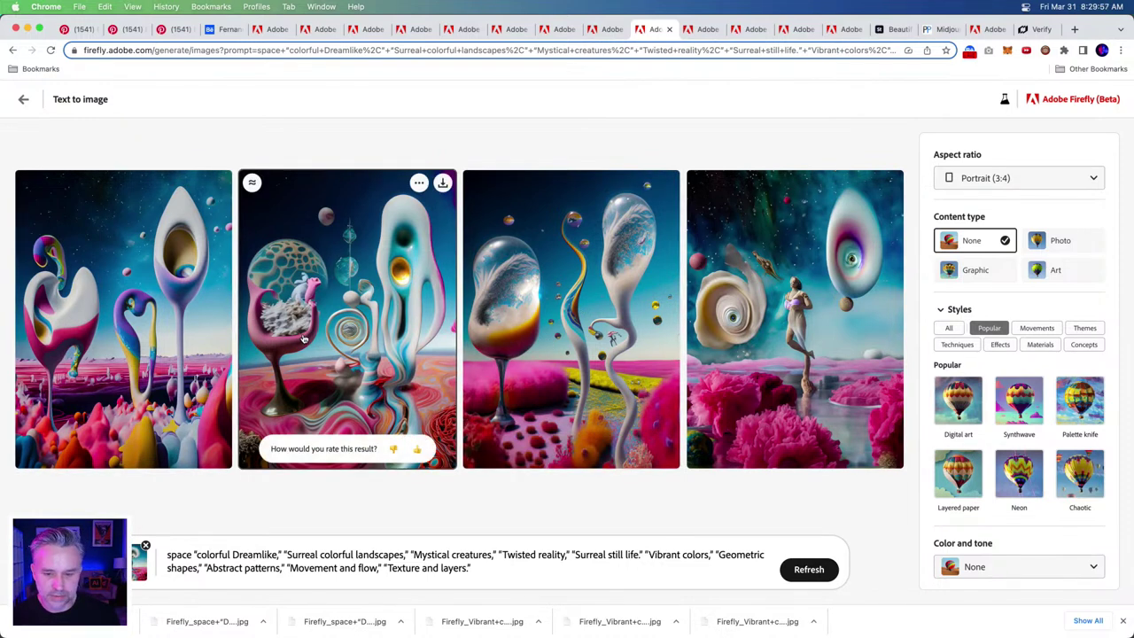
mouse_move(601, 248)
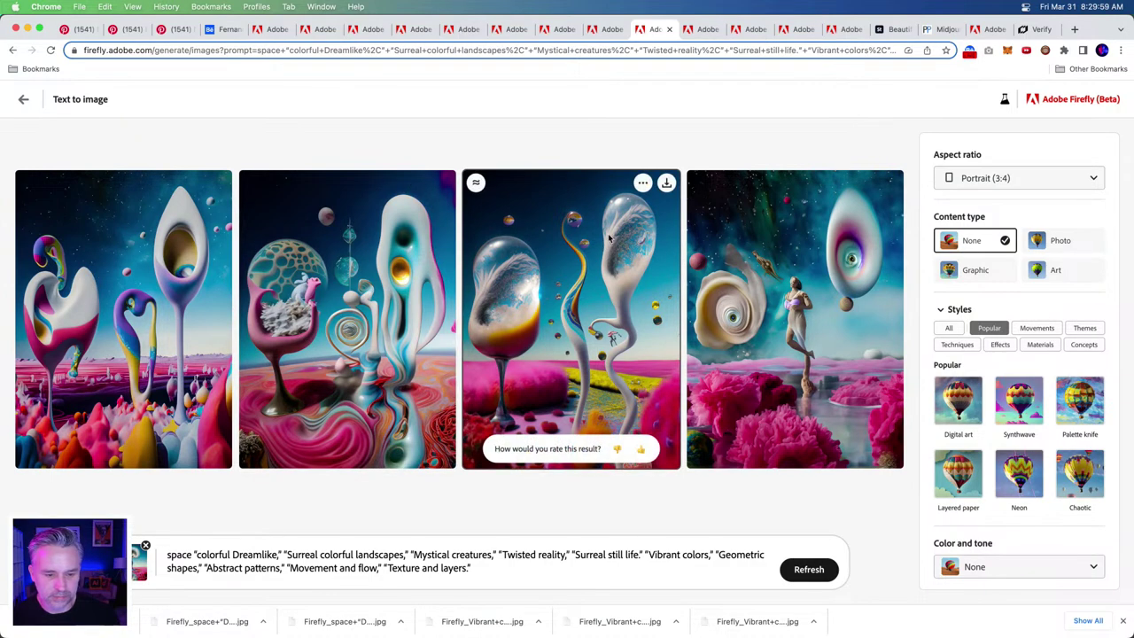
left_click(667, 184)
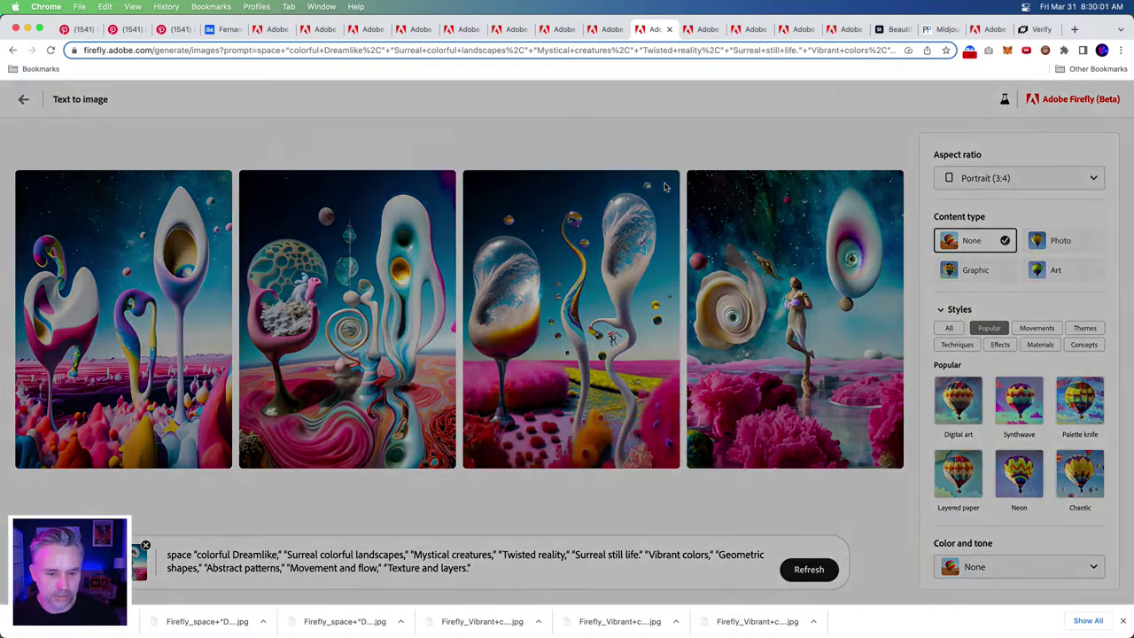
left_click(679, 473)
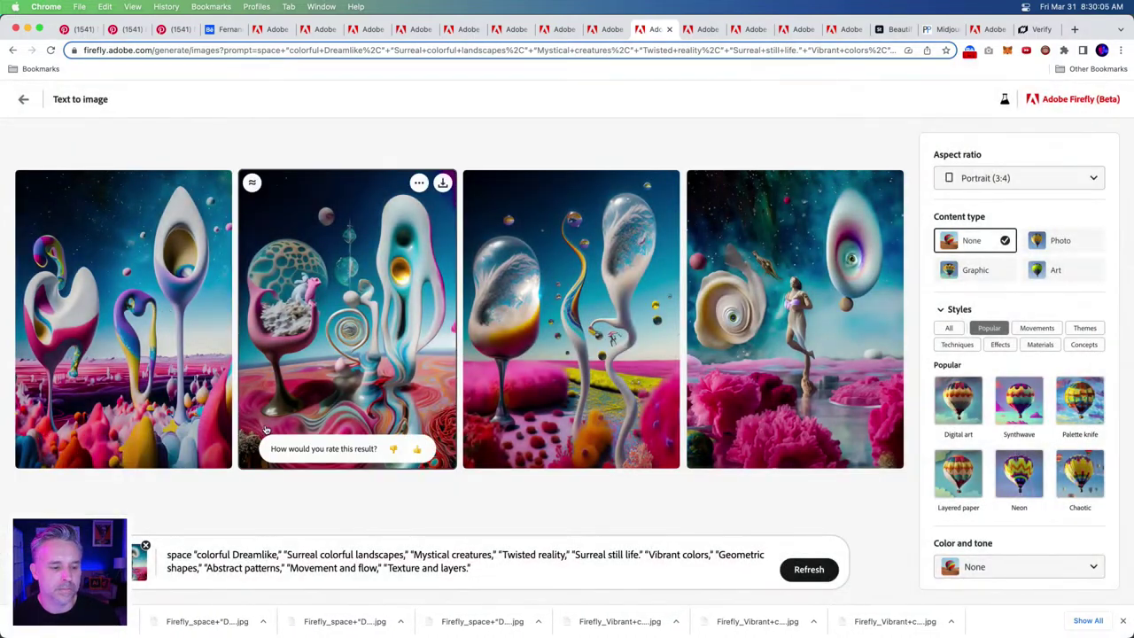
left_click(443, 184)
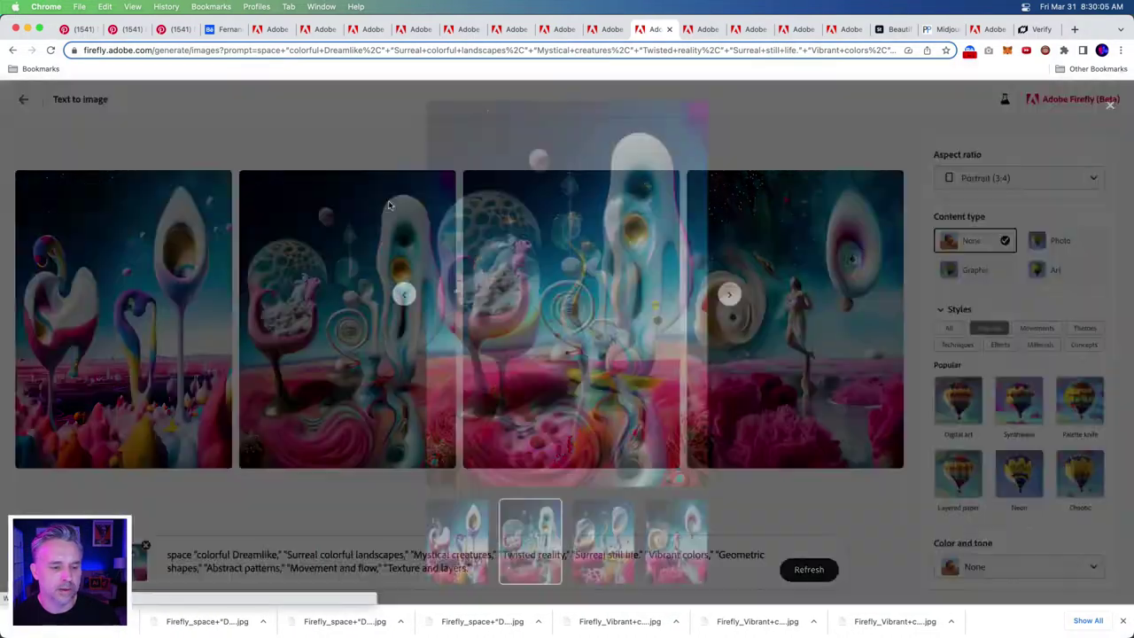
left_click(694, 112)
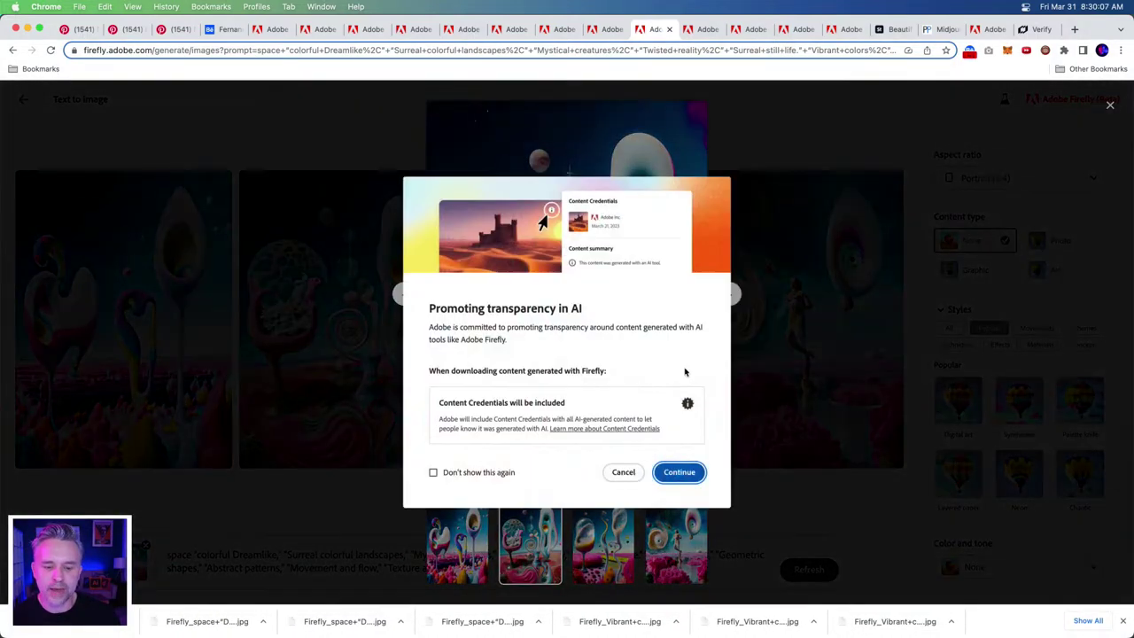
left_click(680, 472)
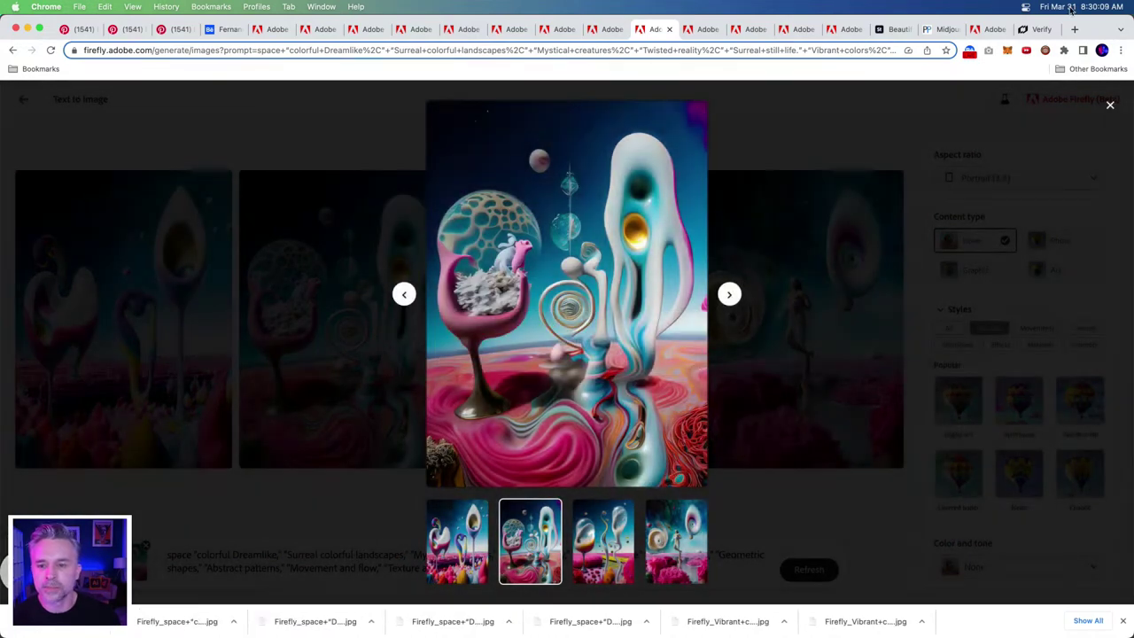
left_click(1074, 29)
- Search Google Images for 'richard m powers'
type("richard m powers")
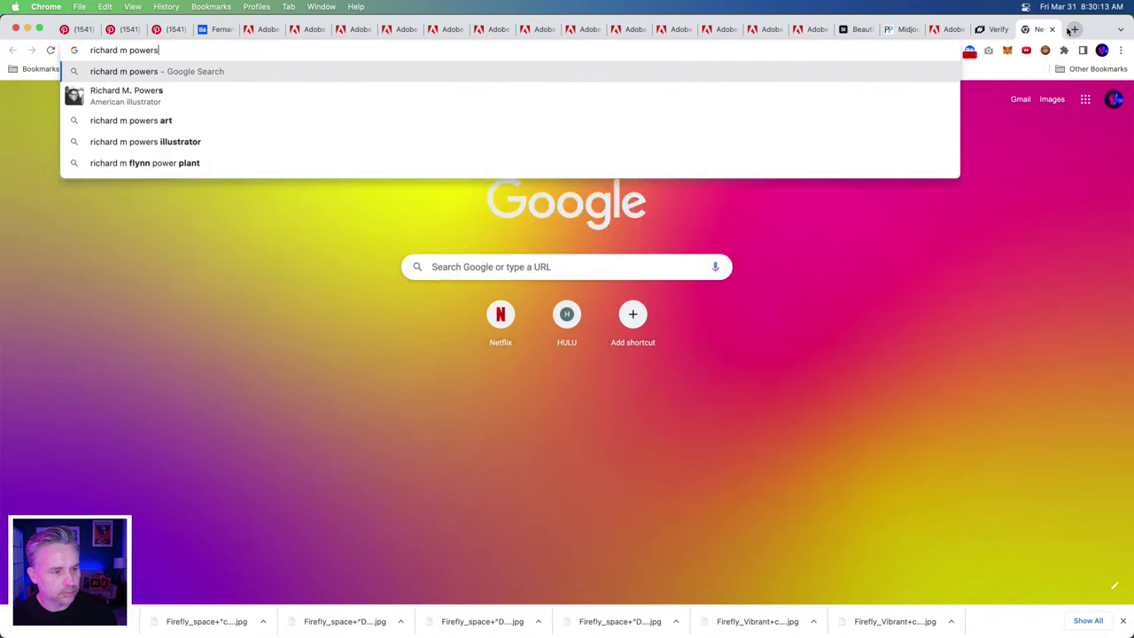
key("Return")
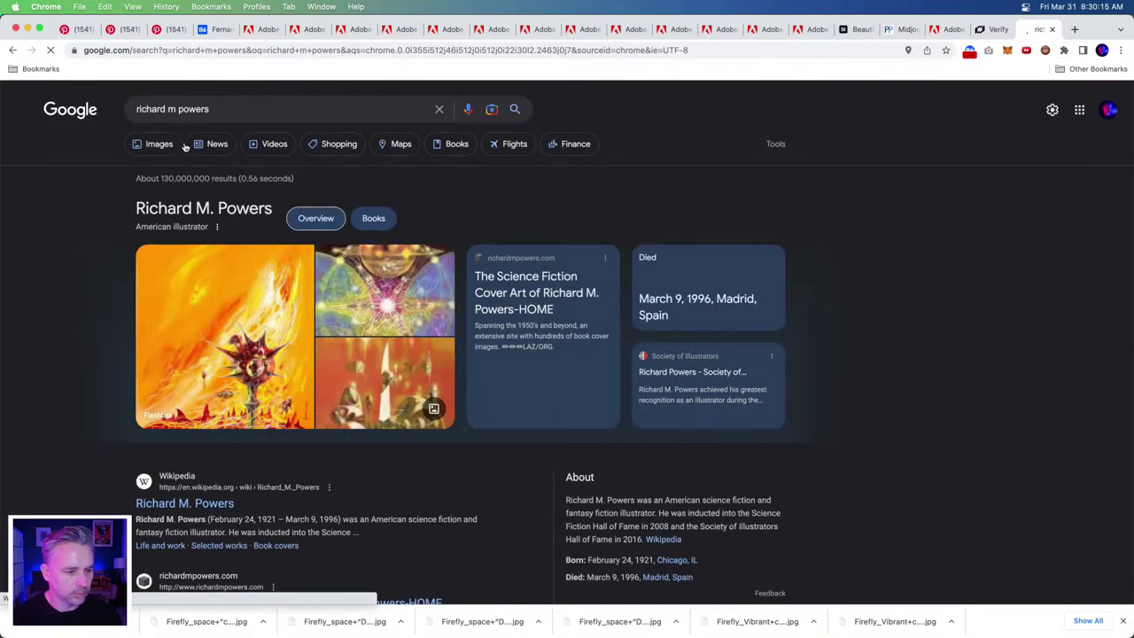
left_click(163, 144)
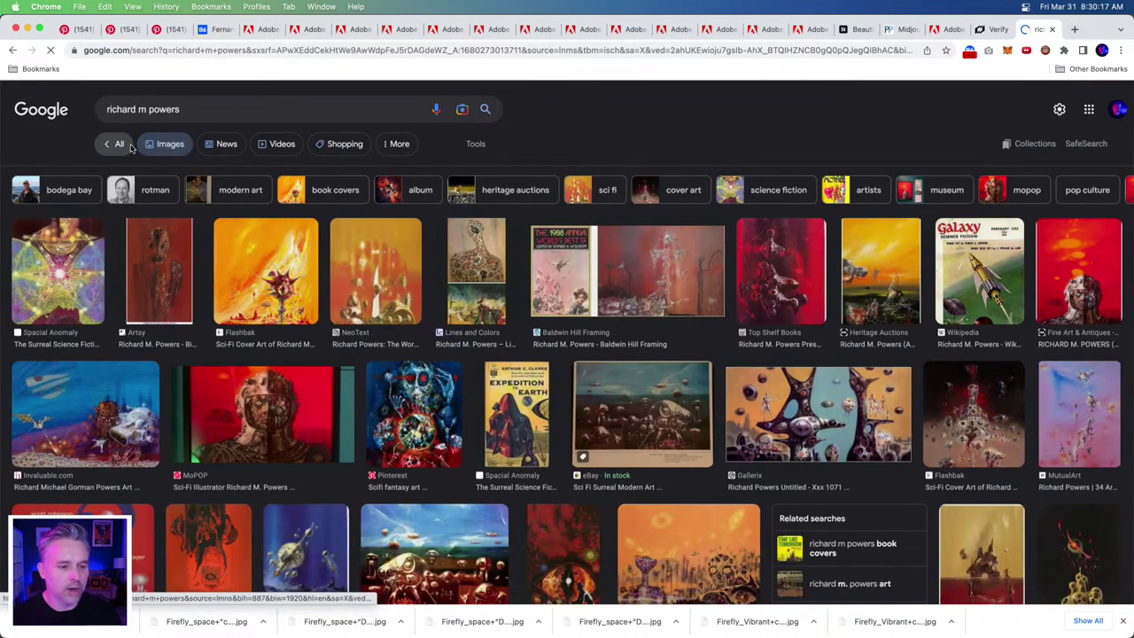
- Preview three of his paintings, ending with the orange landscape Chthon
scroll(200, 438, "down", 1)
scroll(196, 426, "down", 1)
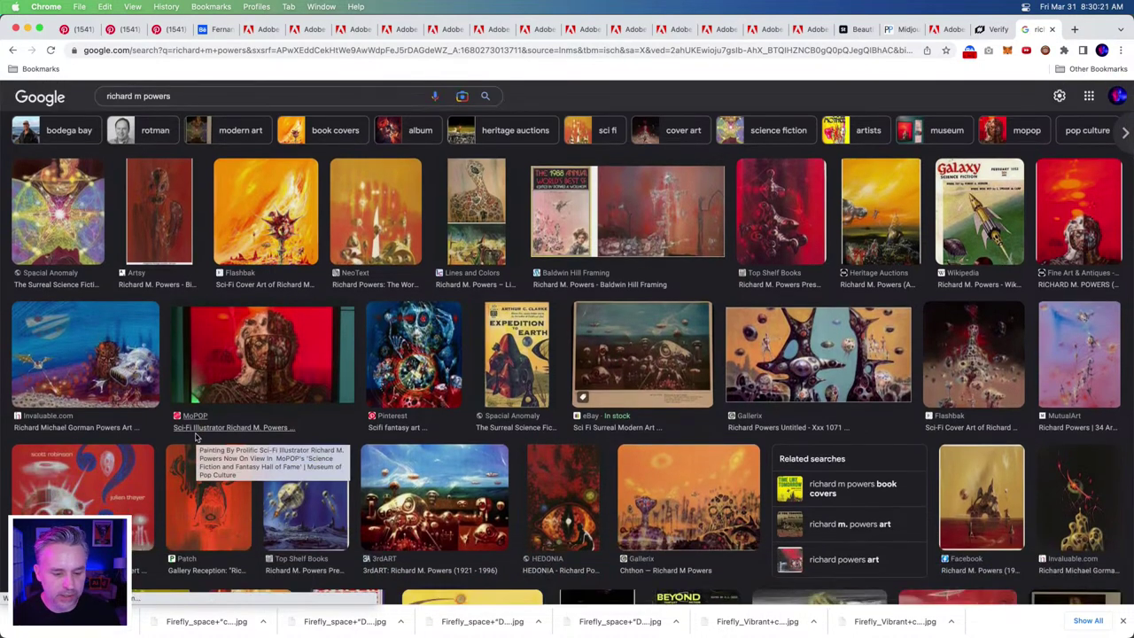
scroll(197, 436, "down", 3)
scroll(197, 437, "down", 4)
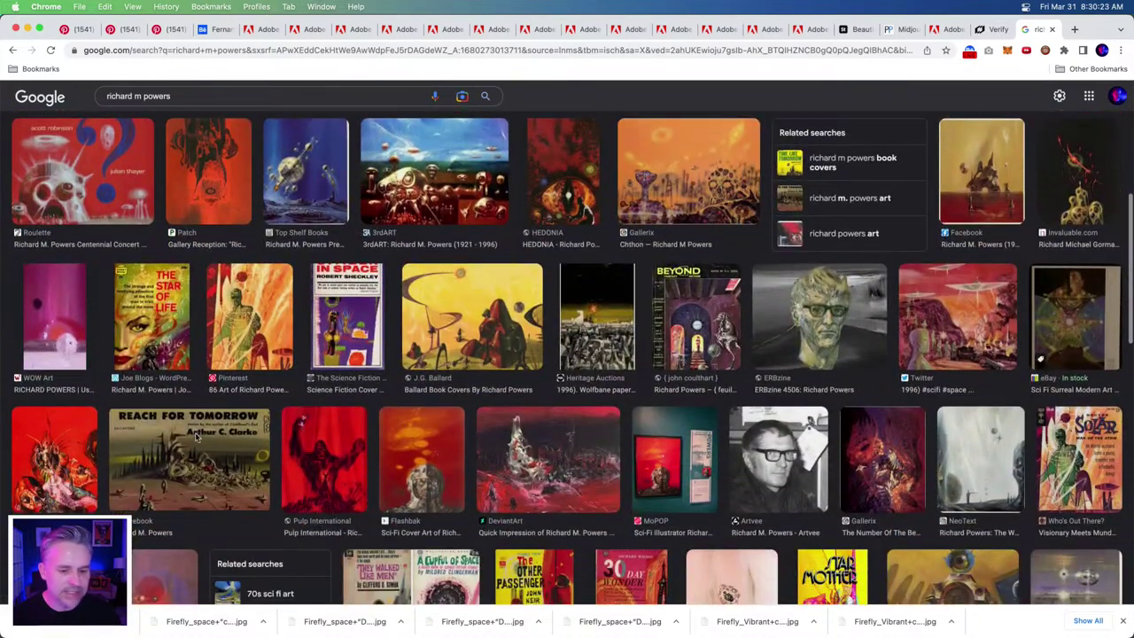
left_click(495, 334)
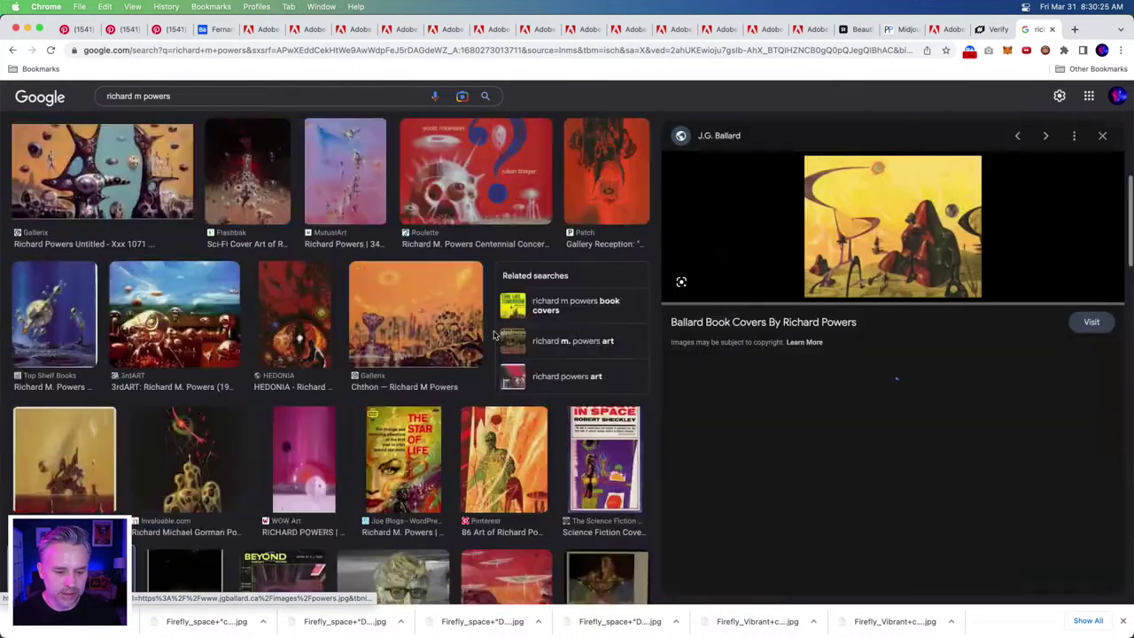
left_click(512, 462)
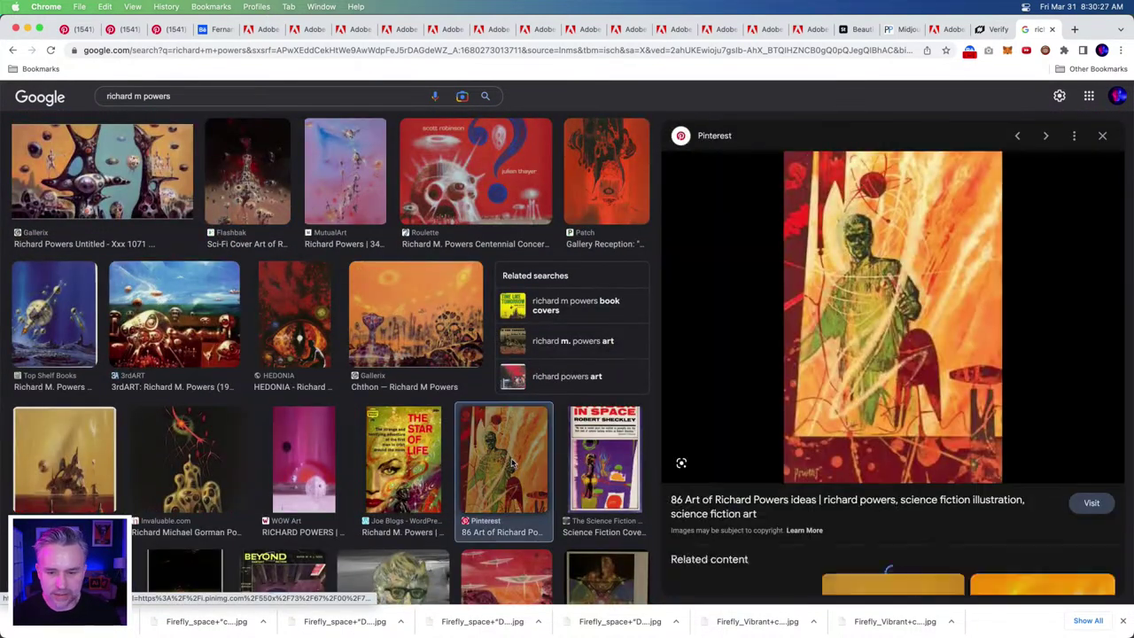
left_click(416, 315)
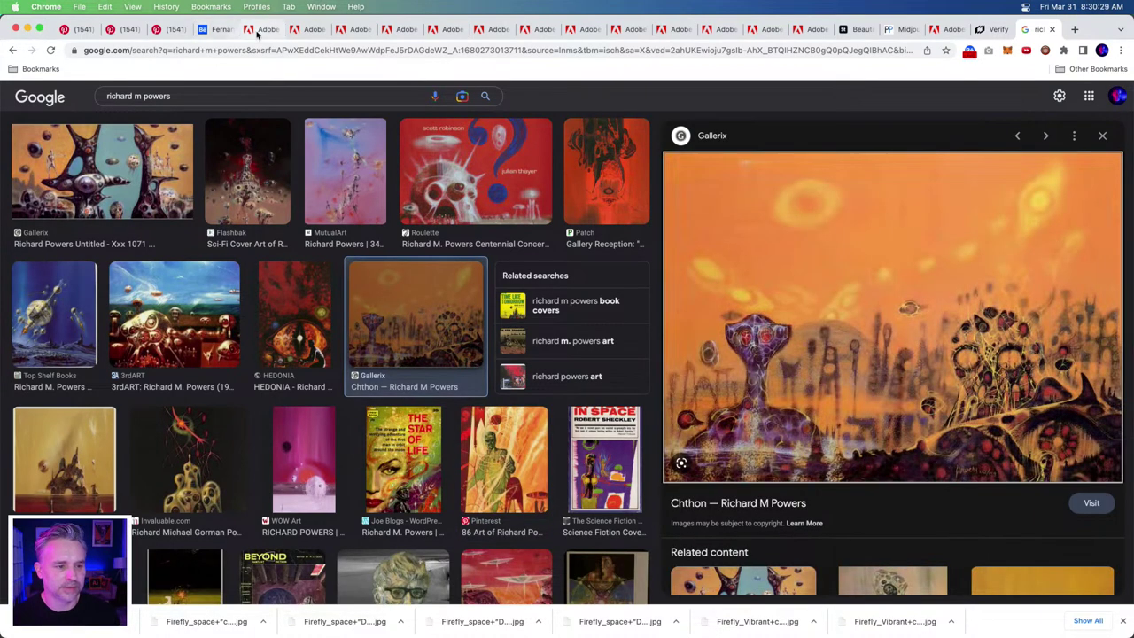
- Cycle through the open Firefly result tabs, closing one of them
left_click(258, 30)
left_click(301, 29)
left_click(342, 31)
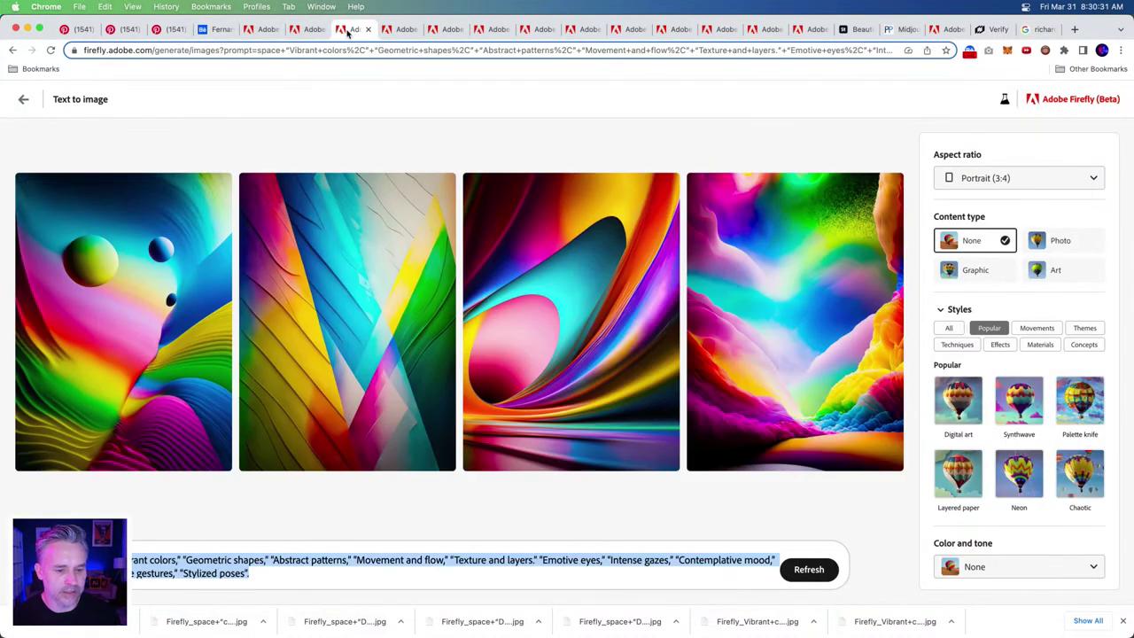
left_click(325, 31)
left_click(322, 30)
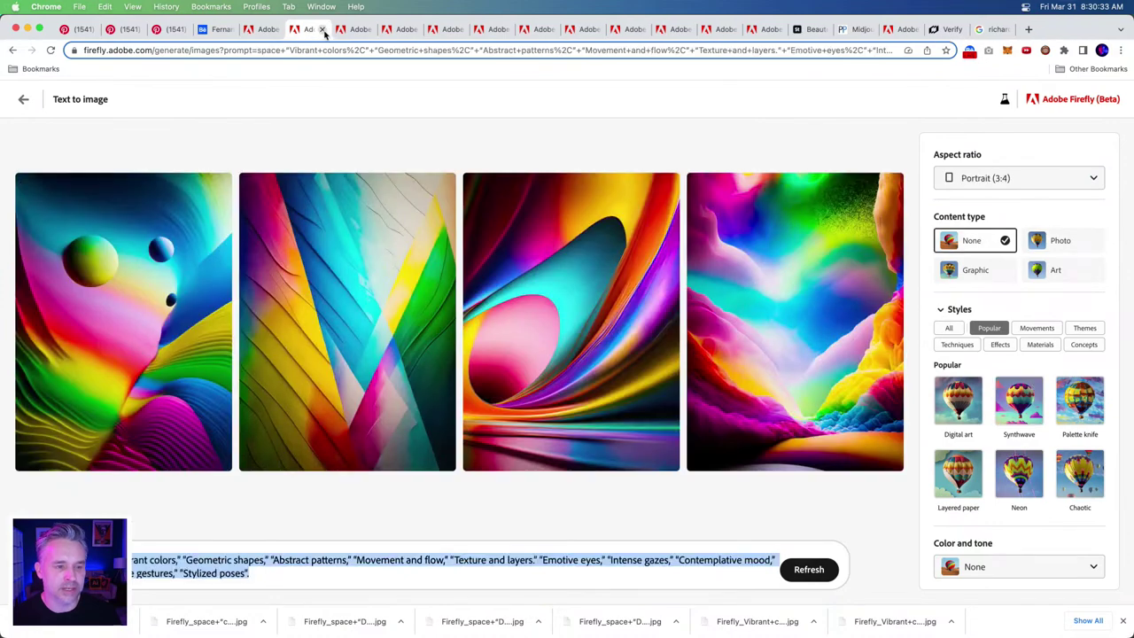
left_click(349, 31)
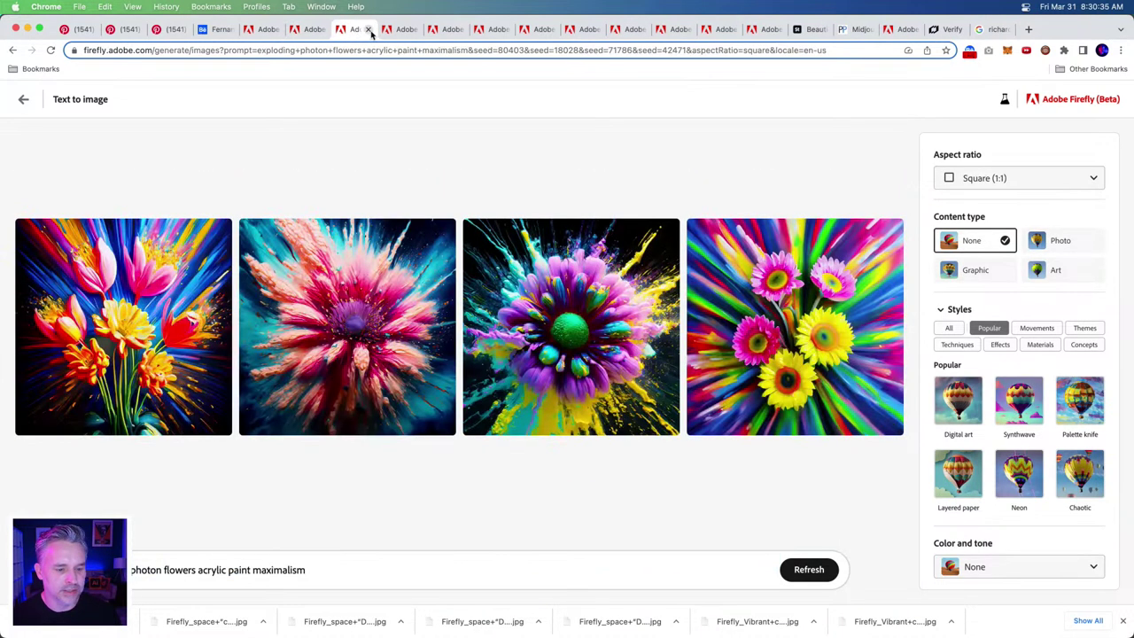
left_click(401, 31)
left_click(450, 30)
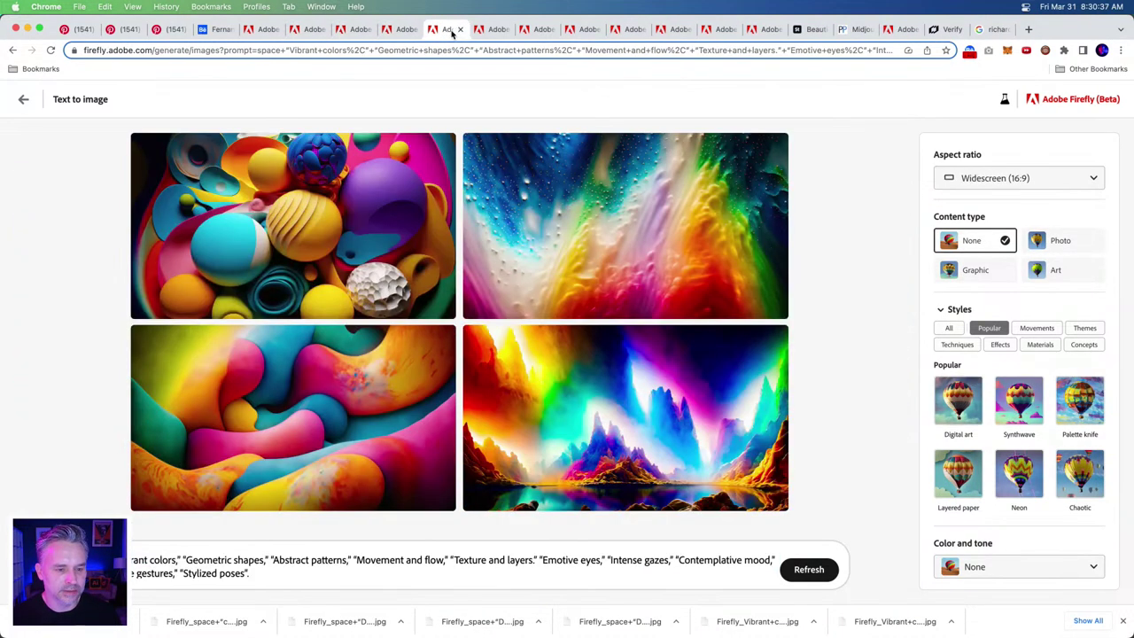
- Download one of the 3D amorphous-object images and confirm the download notice
left_click(498, 32)
left_click(538, 30)
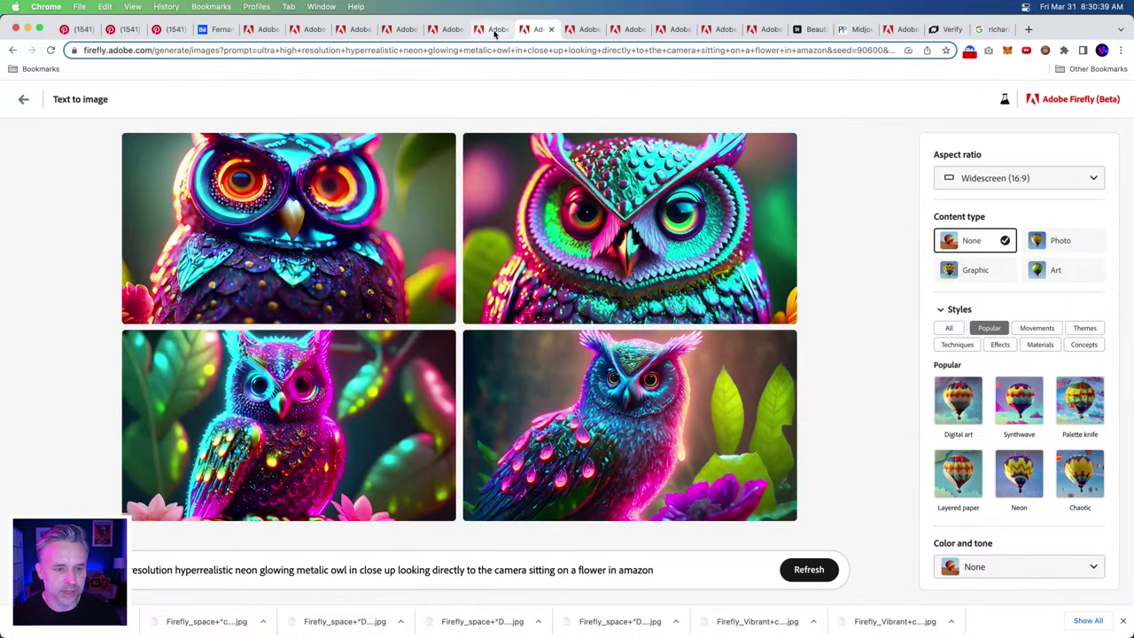
left_click(493, 31)
mouse_move(442, 236)
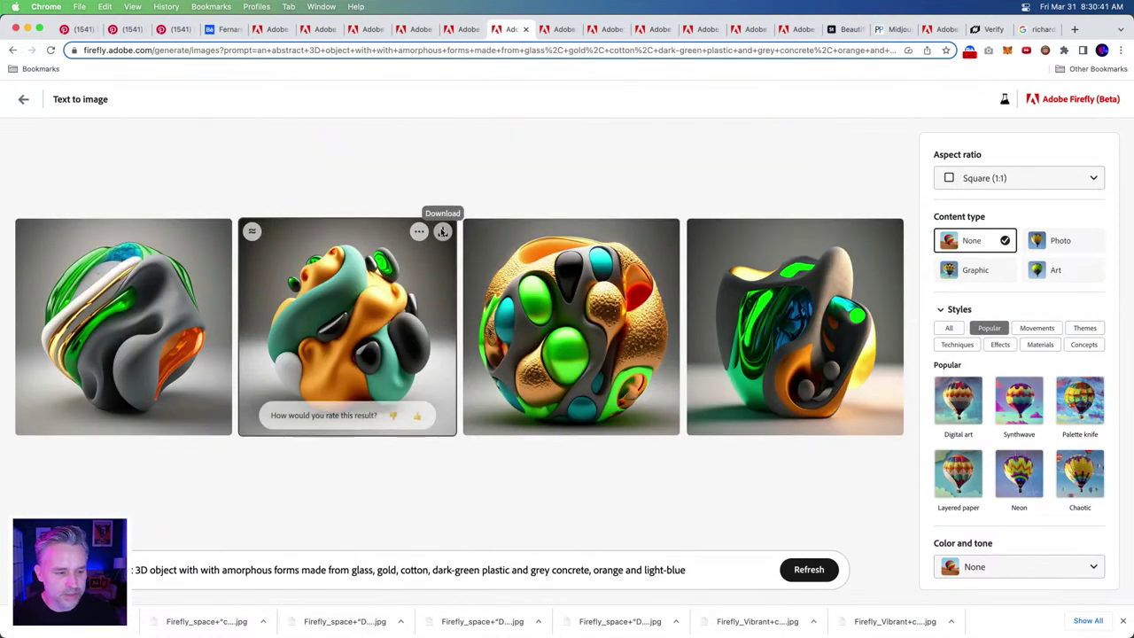
left_click(220, 236)
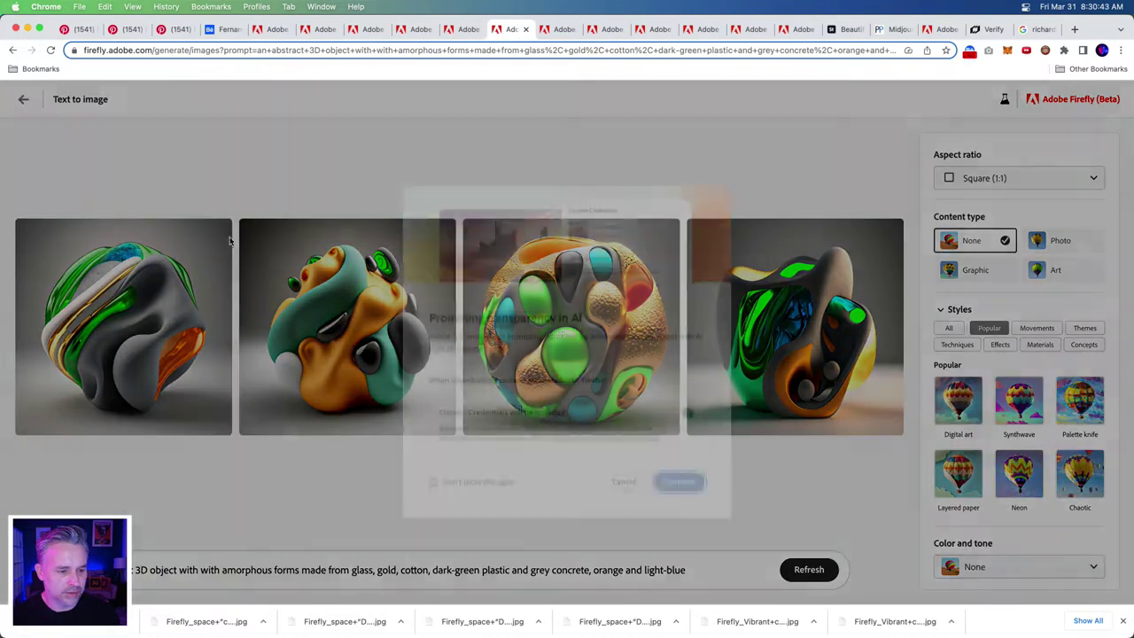
left_click(679, 472)
- Show the surreal dreamlike results with the pink vessel-and-spiral image enlarged
left_click(559, 30)
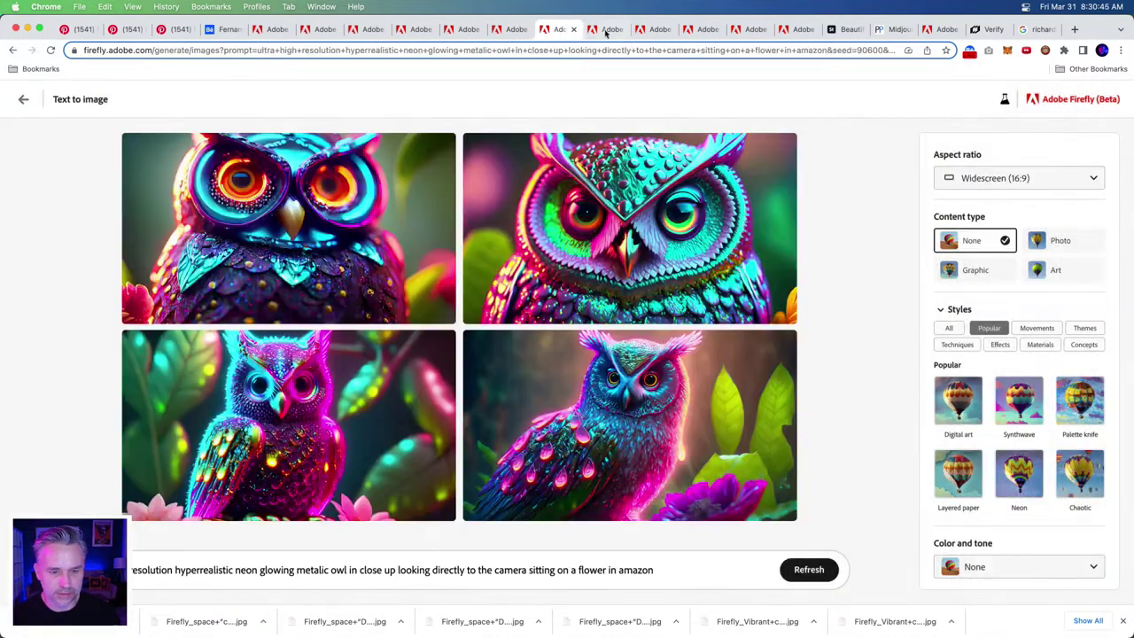
left_click(613, 30)
mouse_move(579, 232)
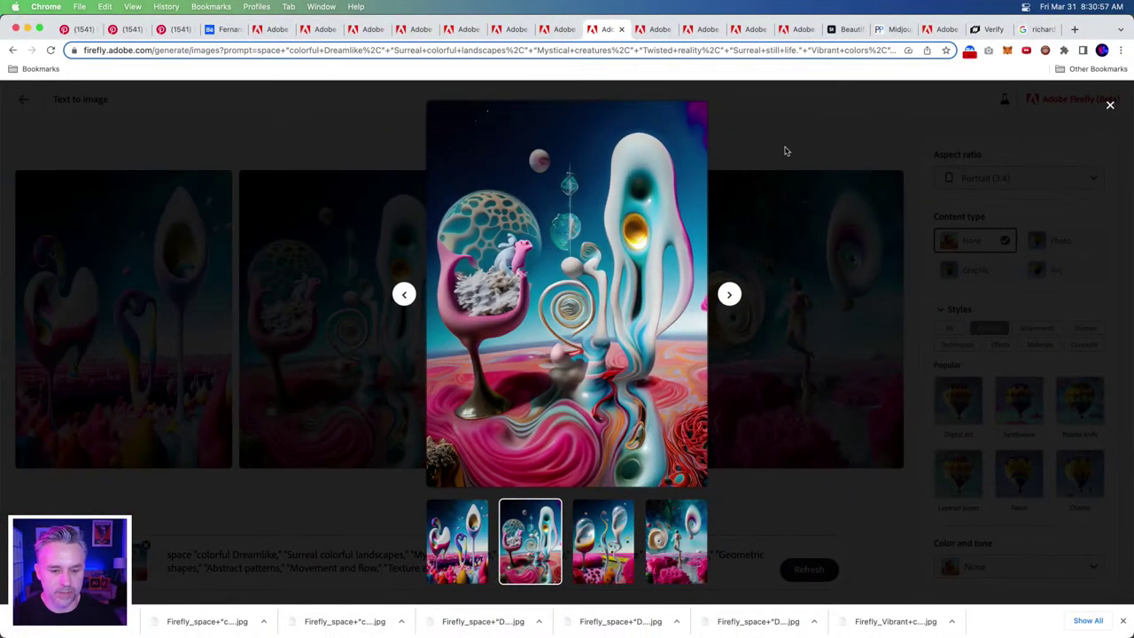
- Open the Downloads folder and Quick Look through the downloaded surreal images
left_click(784, 150)
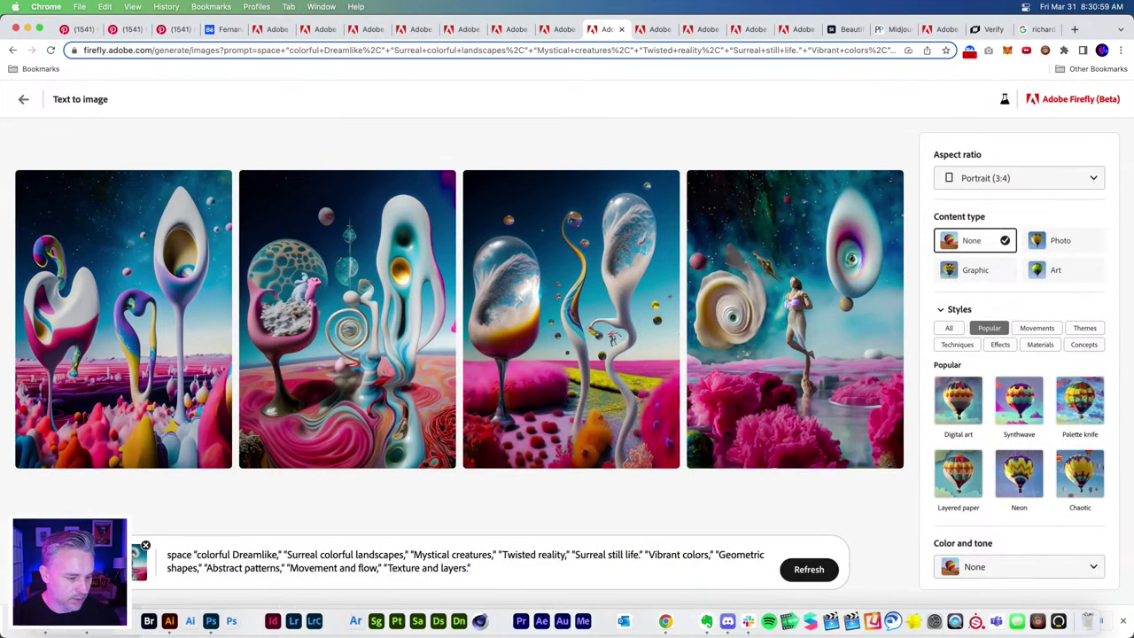
left_click(893, 623)
left_click_drag(670, 131, 506, 76)
left_click(571, 462)
left_click(516, 466)
key("space")
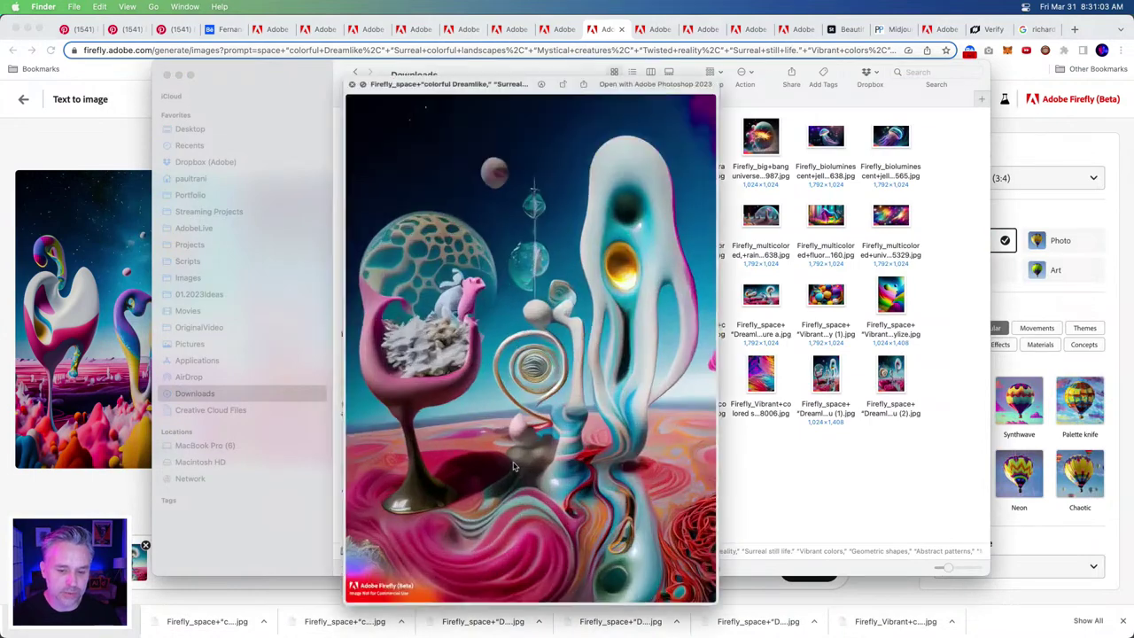
key("Right")
key("Right")
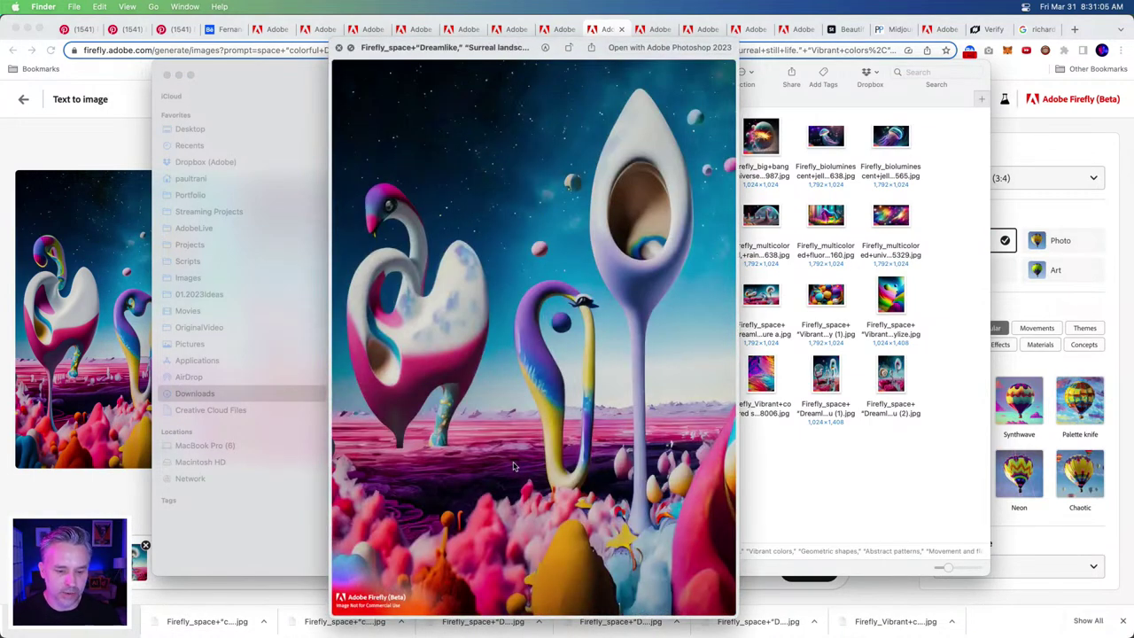
key("space")
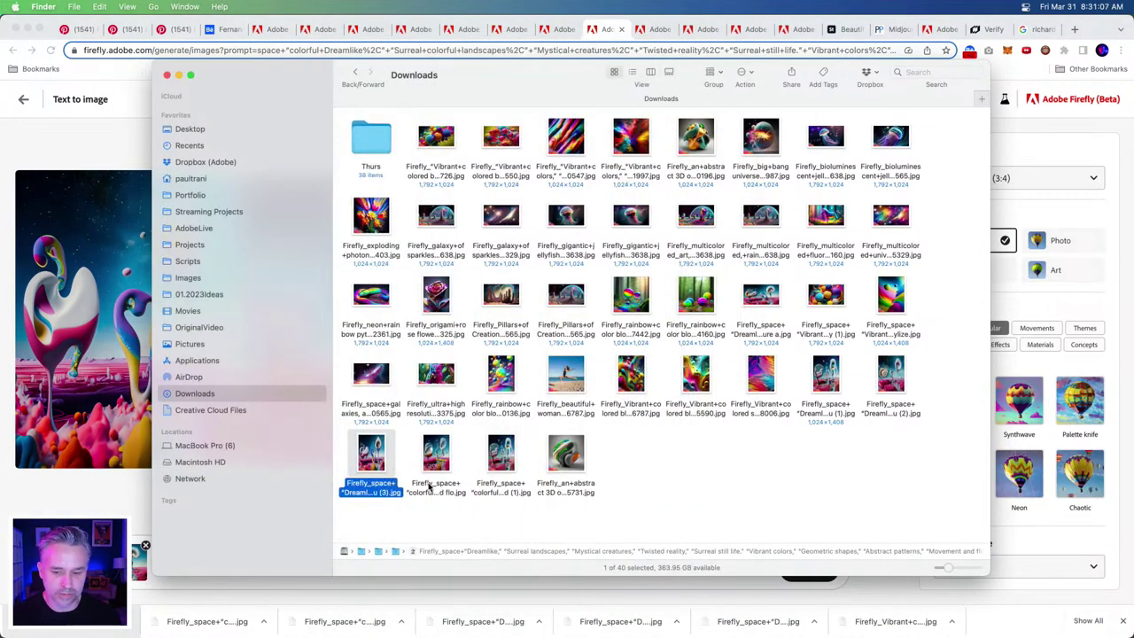
- Select five surreal images, including the Dreamlike files, and bring Photoshop forward
left_click_drag(498, 513, 328, 442)
left_click(893, 379, "super")
left_click(828, 379, "super")
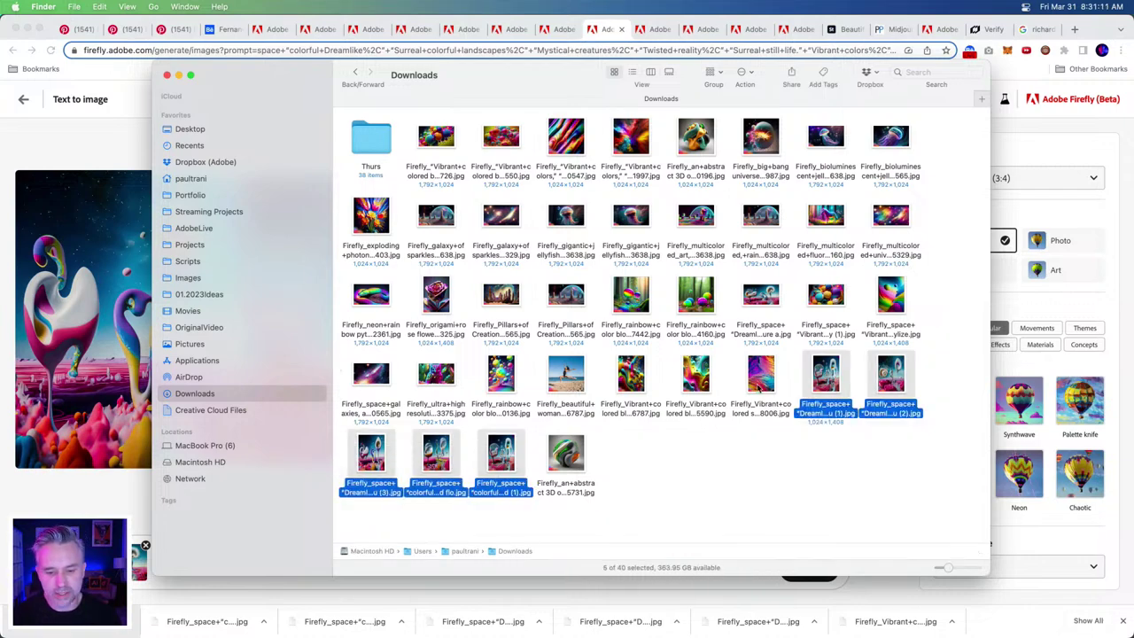
left_click_drag(280, 67, 519, 94)
mouse_move(292, 624)
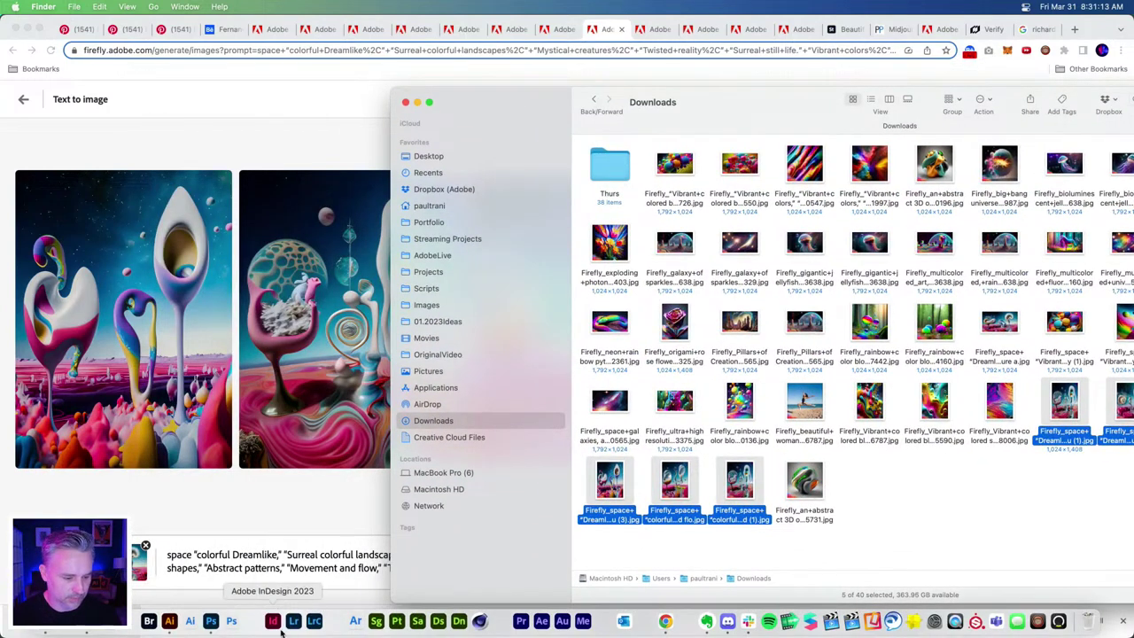
left_click(211, 622)
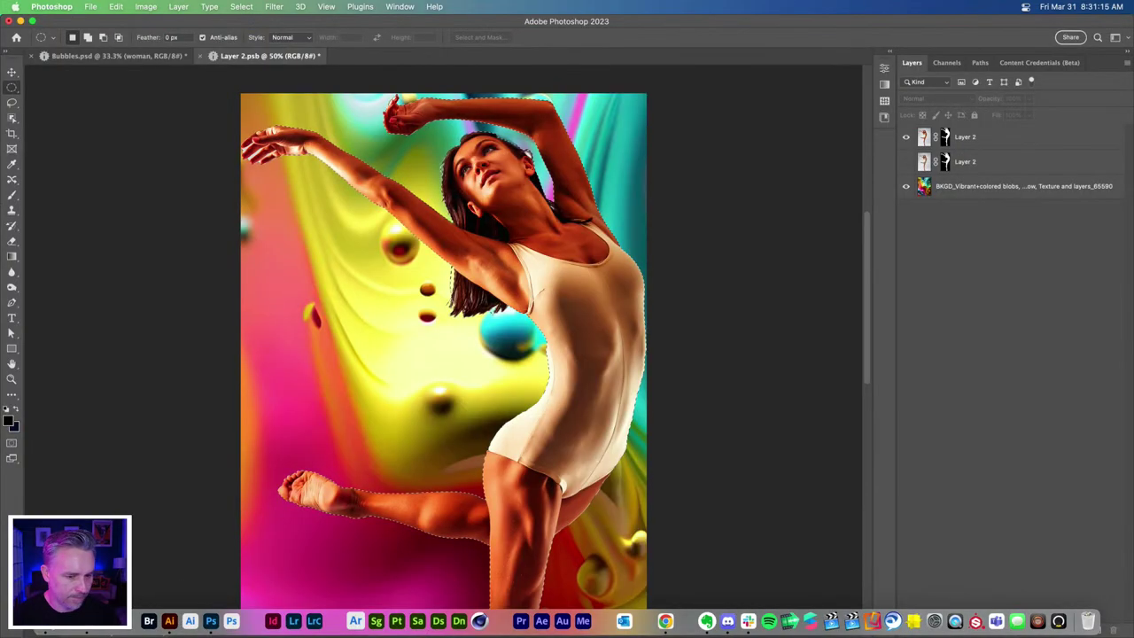
- Delete the BKGD layer from Layer 2.psb, then save and close it
key("super+d")
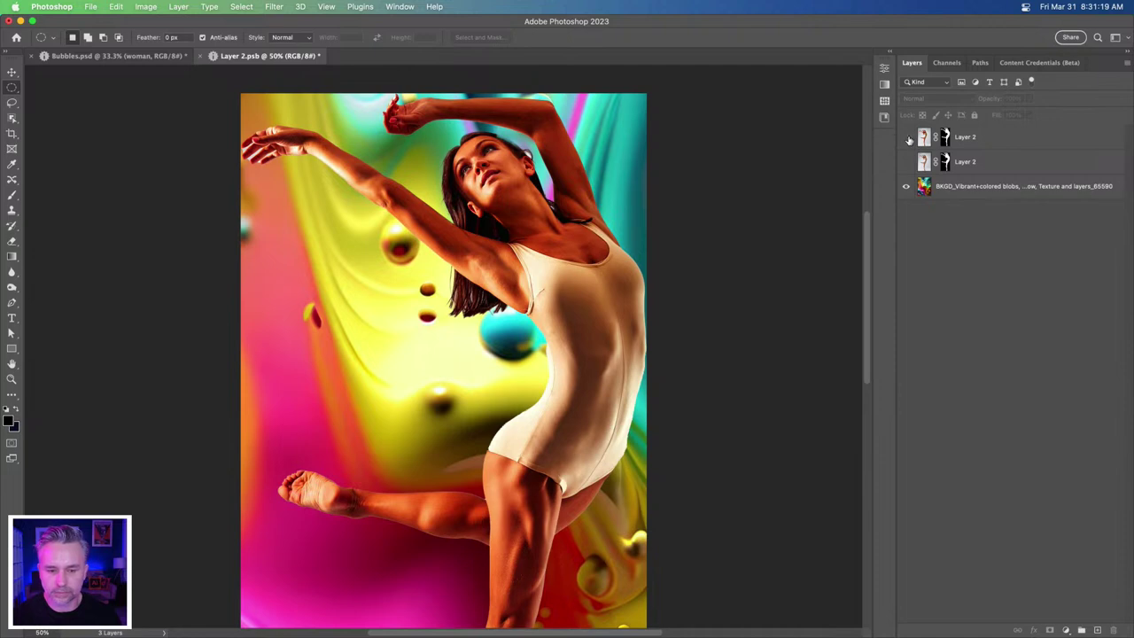
left_click(907, 139)
left_click(906, 162)
left_click(979, 188)
key("BackSpace")
key("super+s")
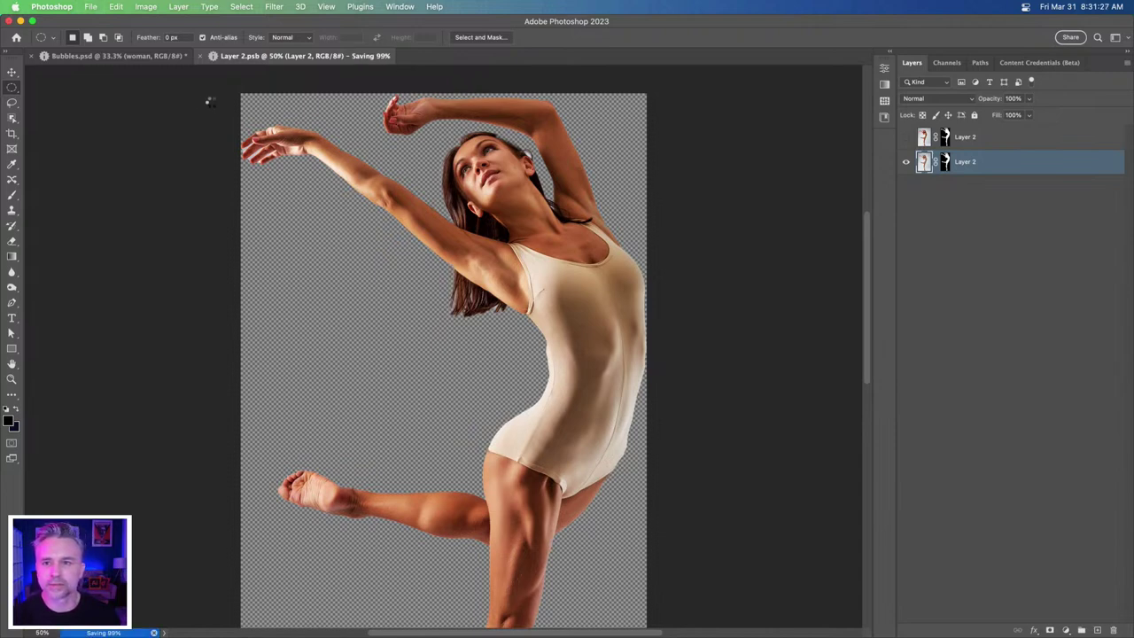
key("super+w")
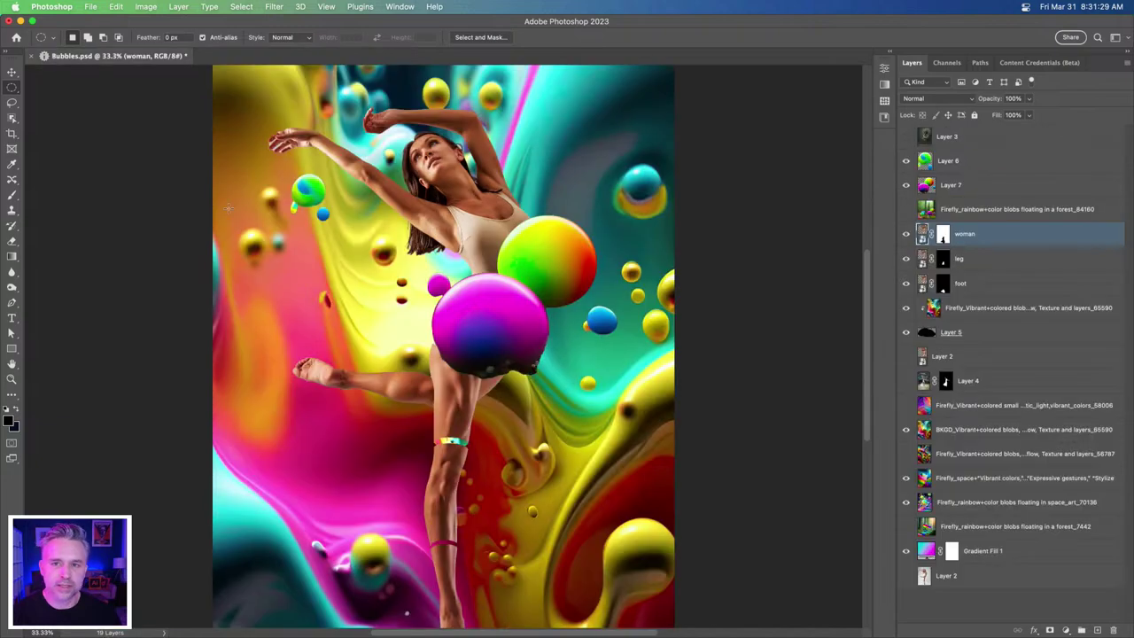
- Drag the five selected Firefly images onto the Bubbles canvas and commit each placement
left_click(31, 622)
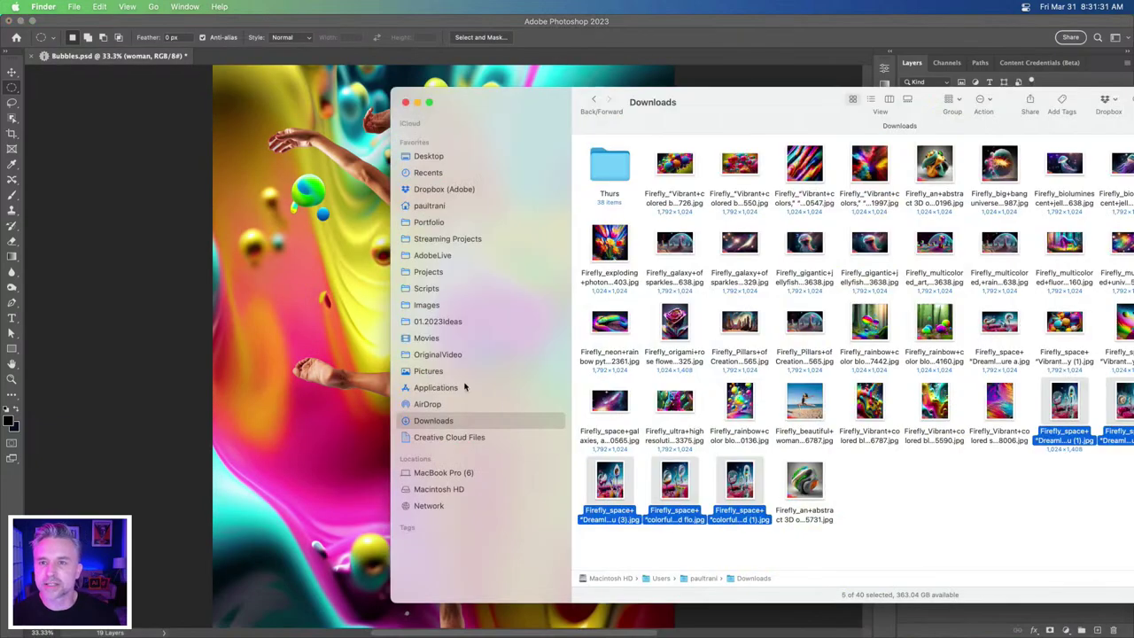
left_click_drag(595, 483, 319, 394)
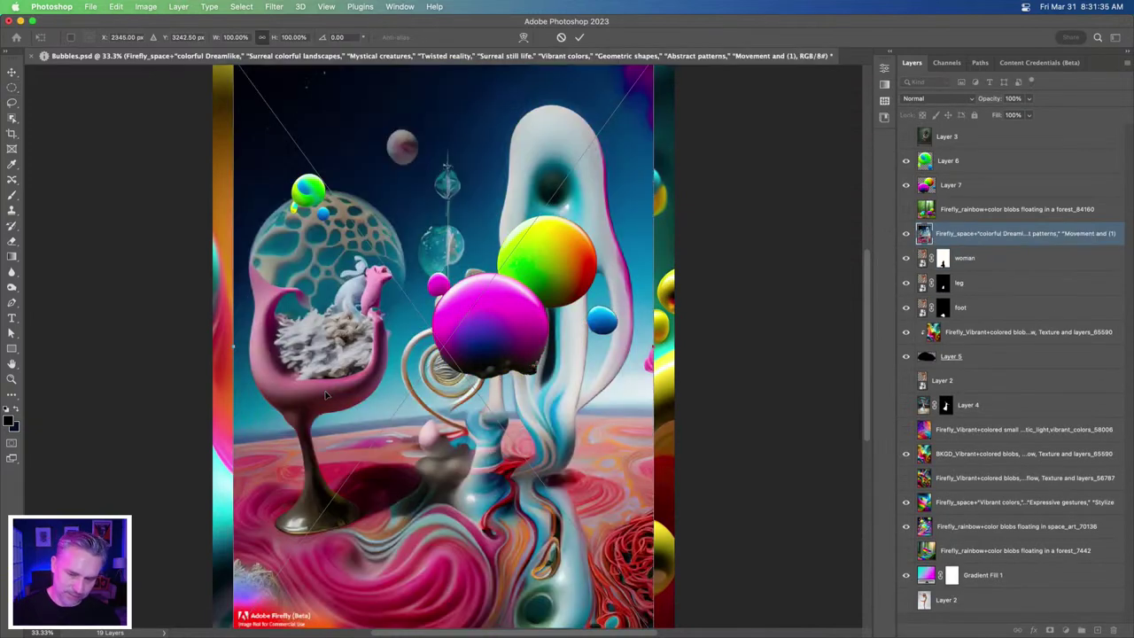
key("Return")
key("Return")
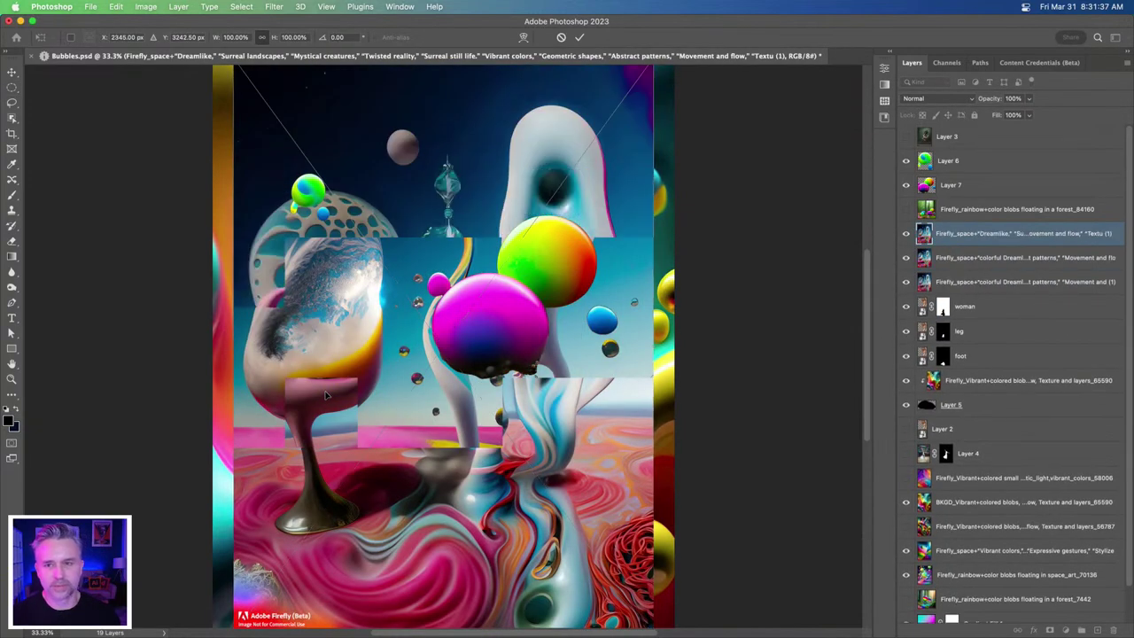
key("Return")
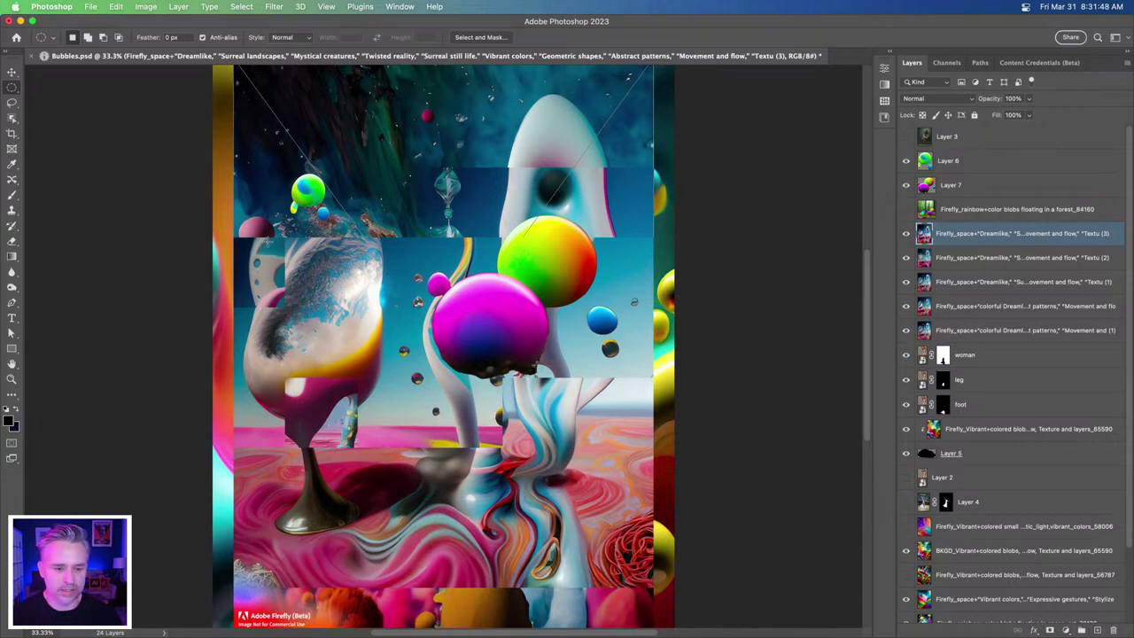
key("Return")
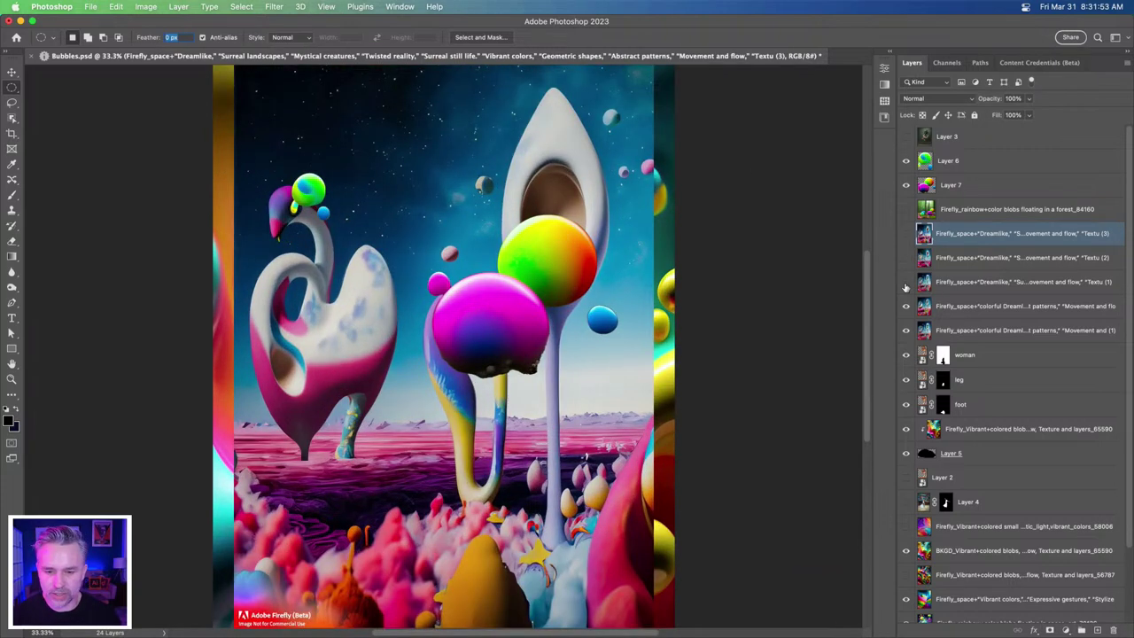
- Move the Dreamlike layer below the dancer and scale it 132.30% to fill the canvas
left_click(905, 331)
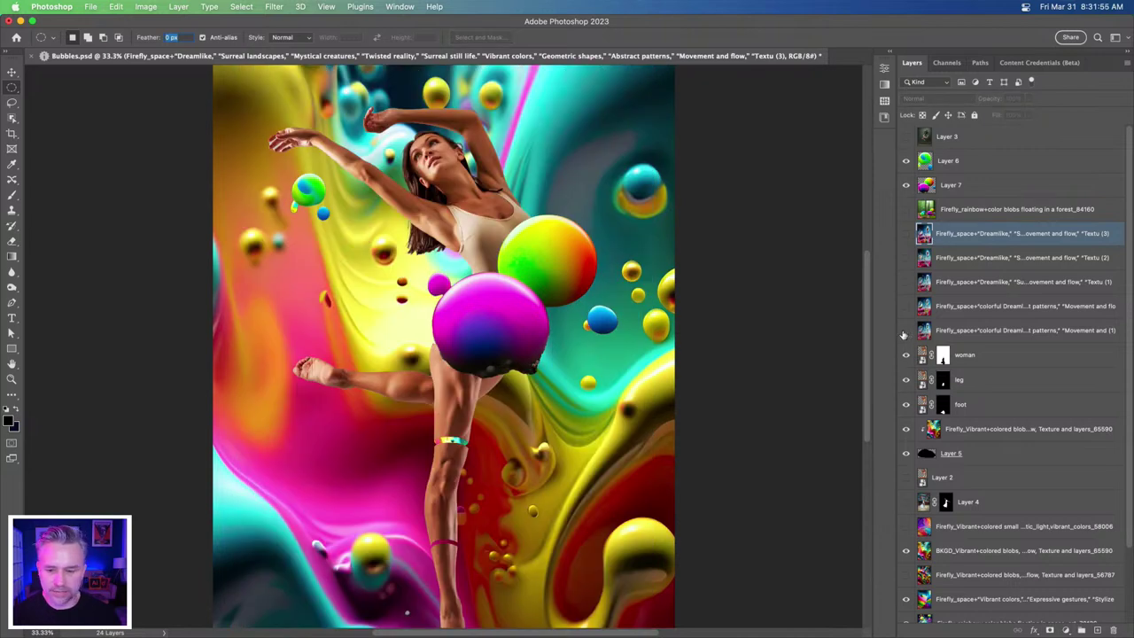
left_click_drag(958, 334, 983, 531)
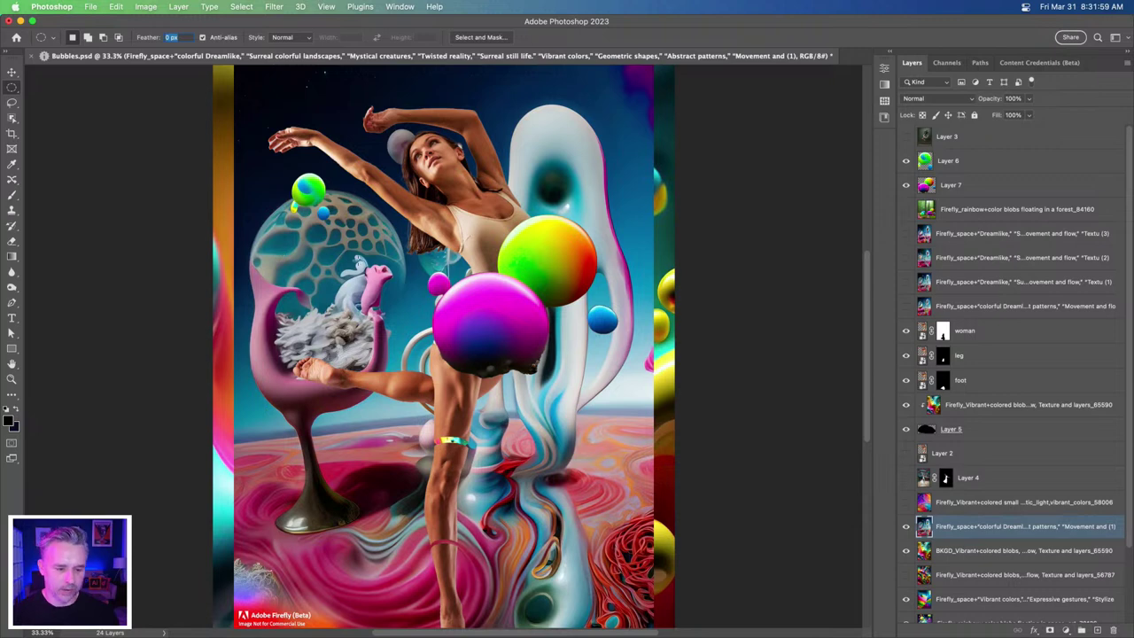
key("super+t")
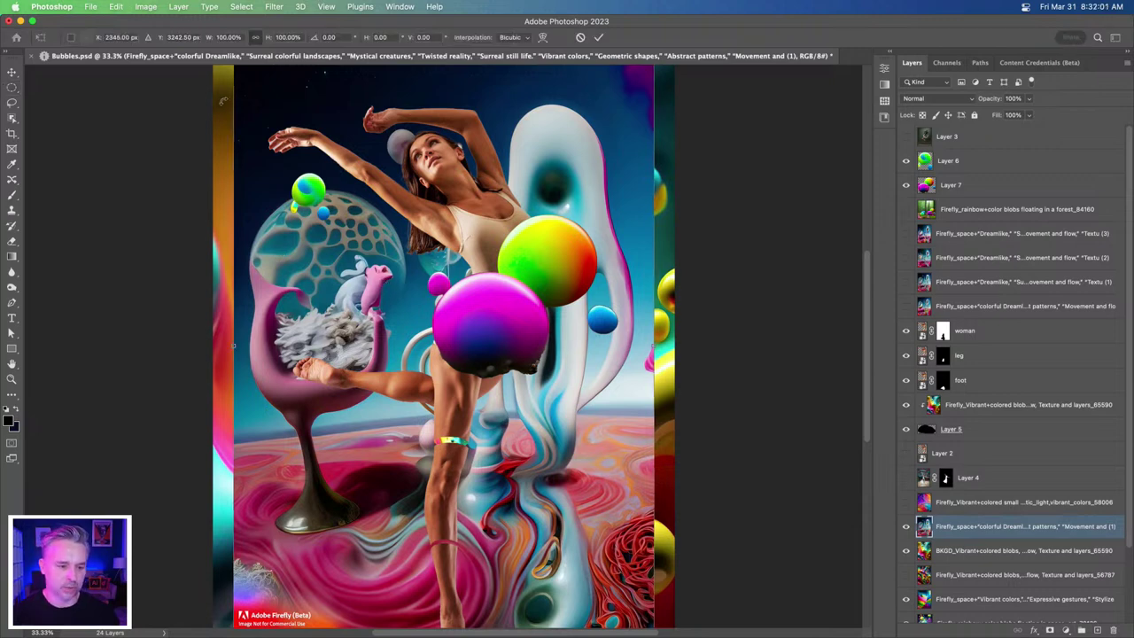
key("super+minus")
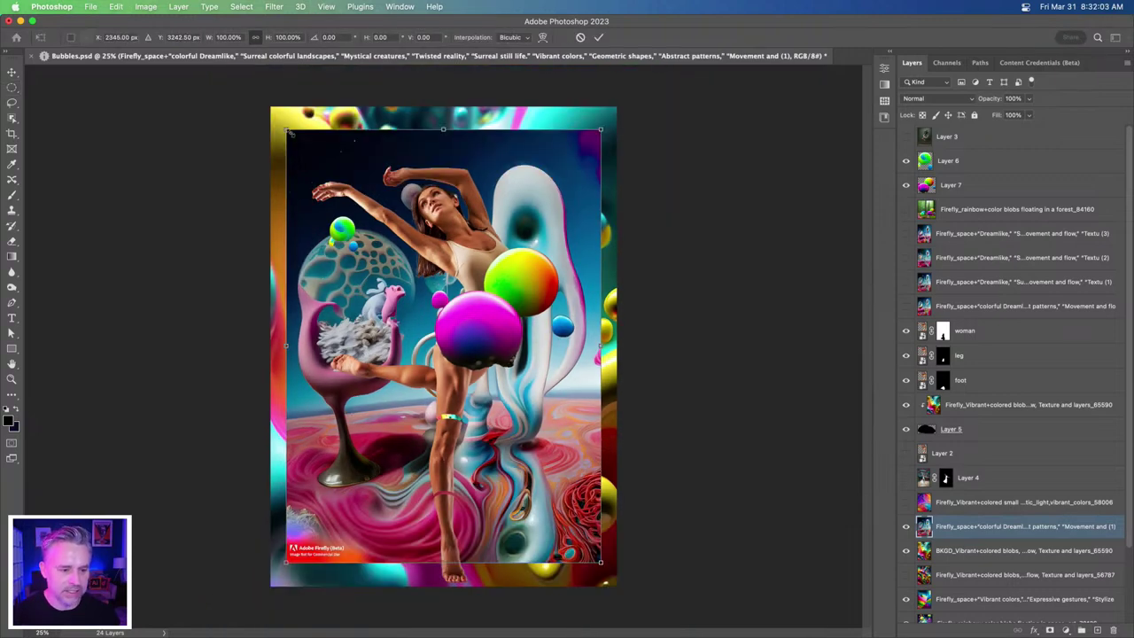
left_click_drag(241, 100, 208, 82)
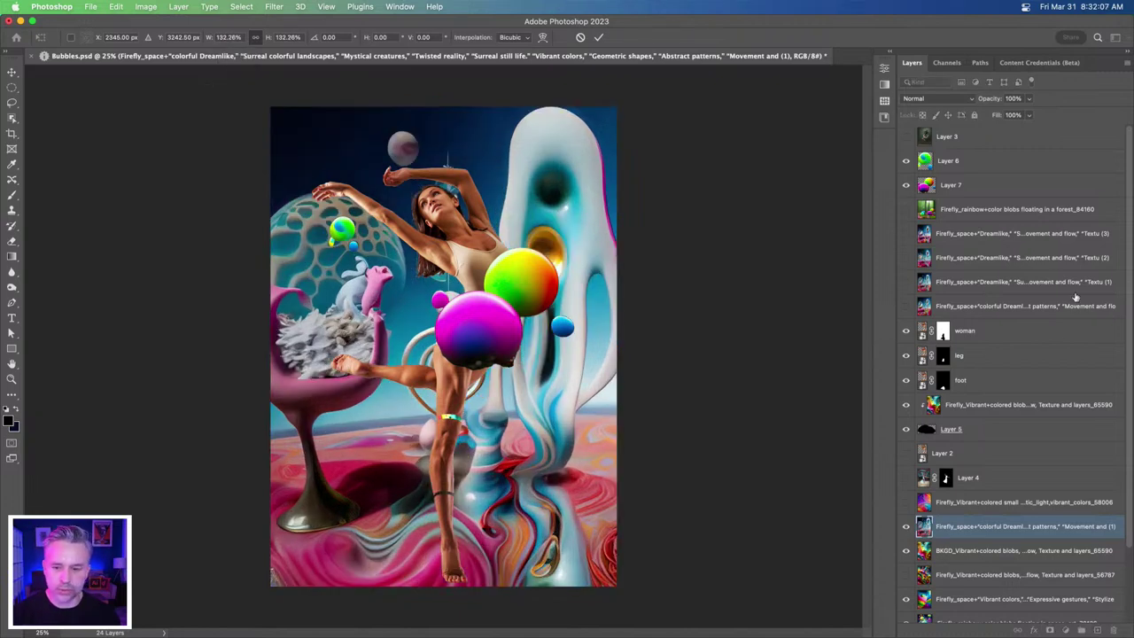
key("Return")
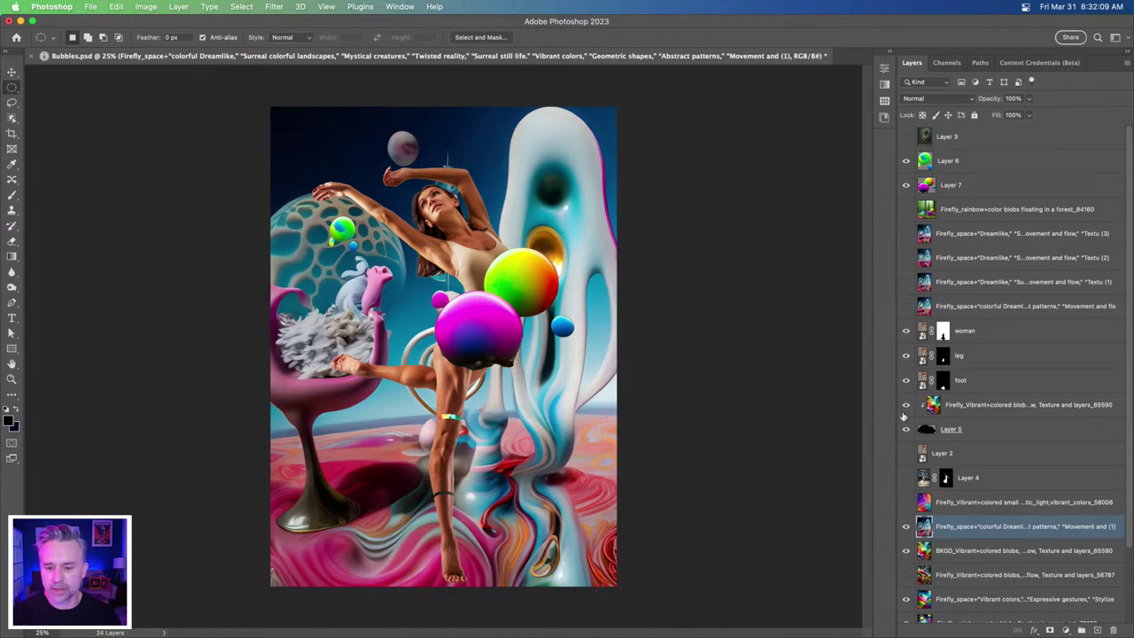
- Shrink the dancer layers, woman through Layer 2, to about three quarters and raise her
left_click(982, 338)
left_click(966, 430, "shift")
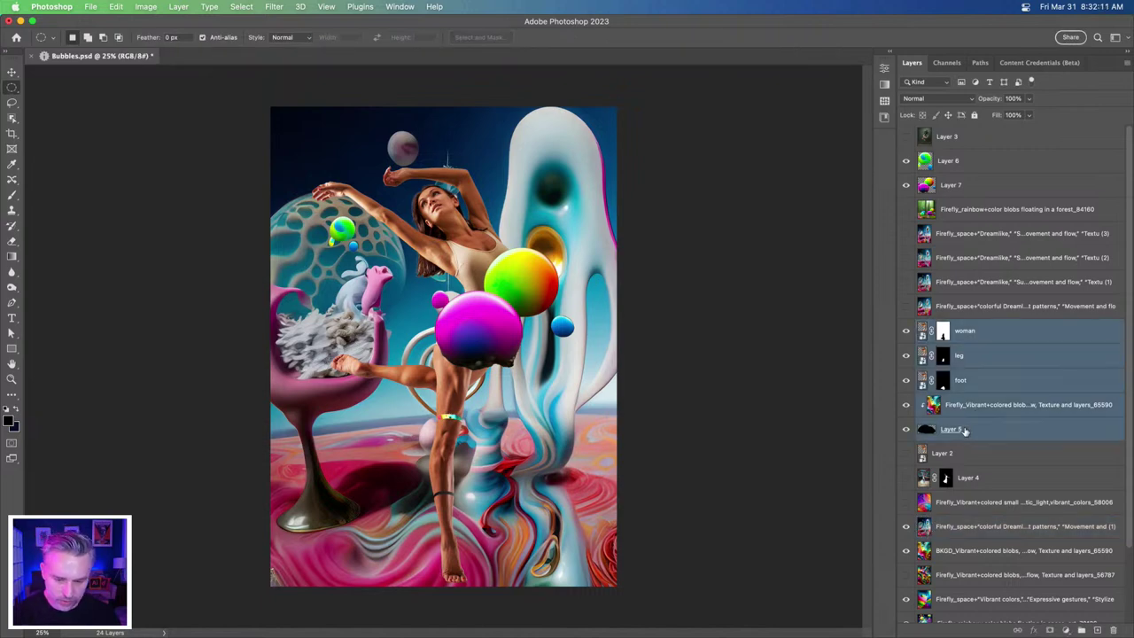
left_click(967, 458)
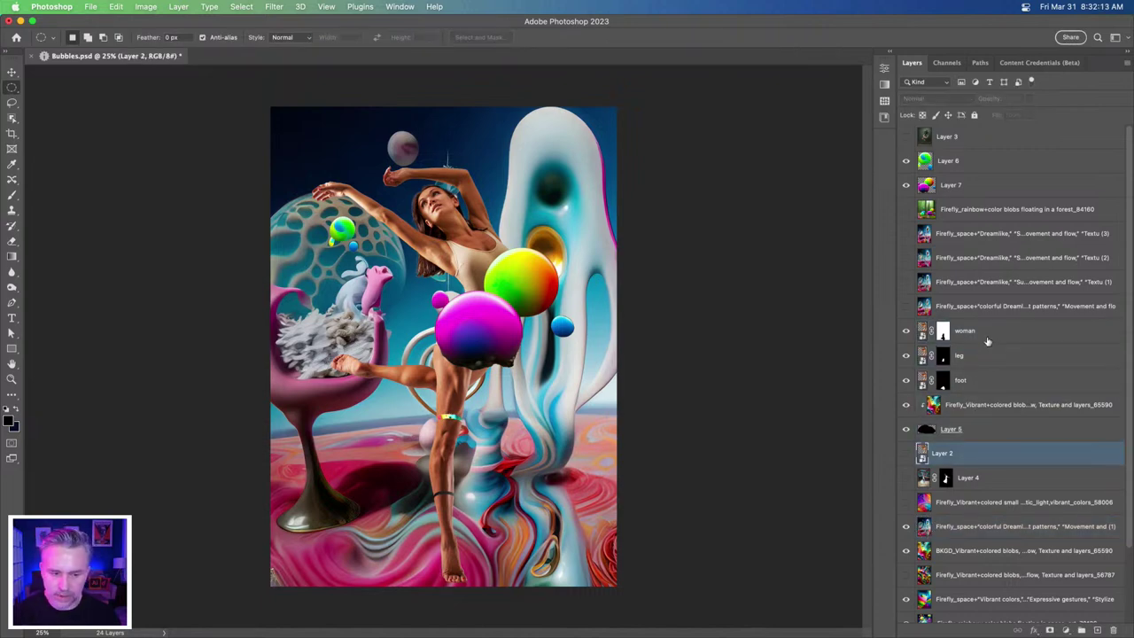
left_click(988, 340, "shift")
key("ctrl+t")
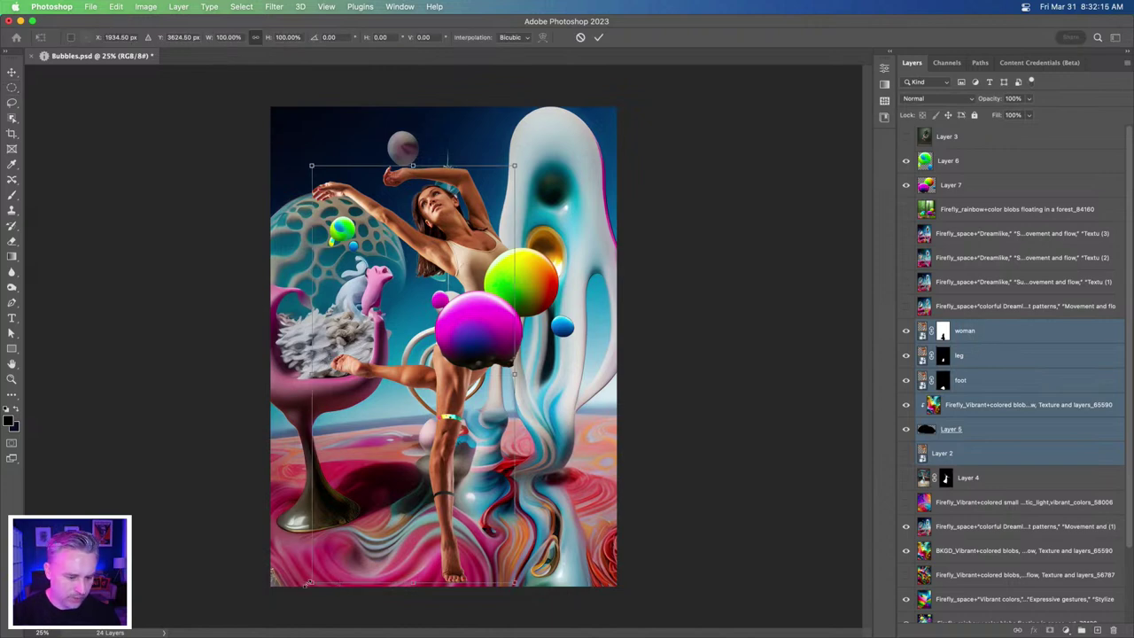
left_click_drag(346, 556, 386, 518)
left_click_drag(438, 432, 444, 362)
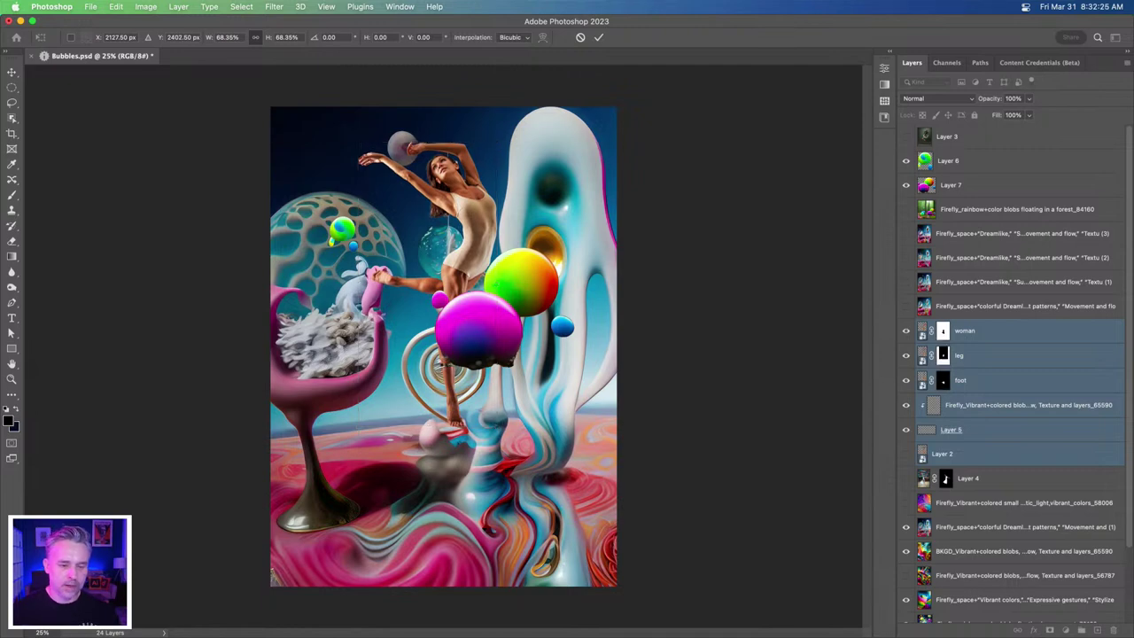
key("Return")
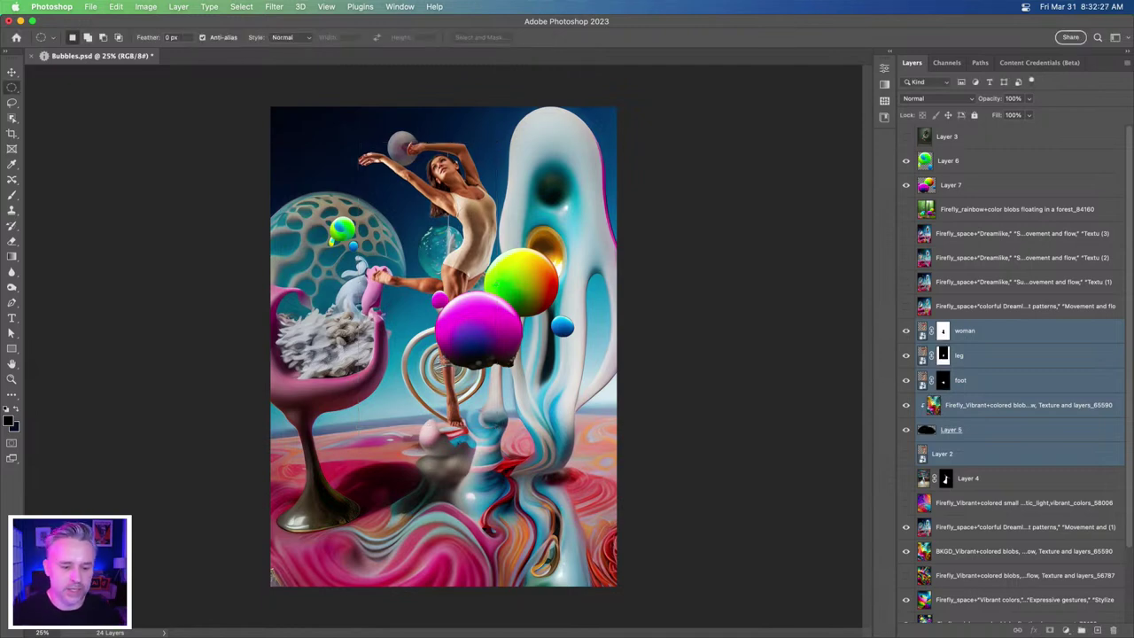
- Toggle the surreal background layer off and on, leaving it hidden over the blobs
key("super+equal")
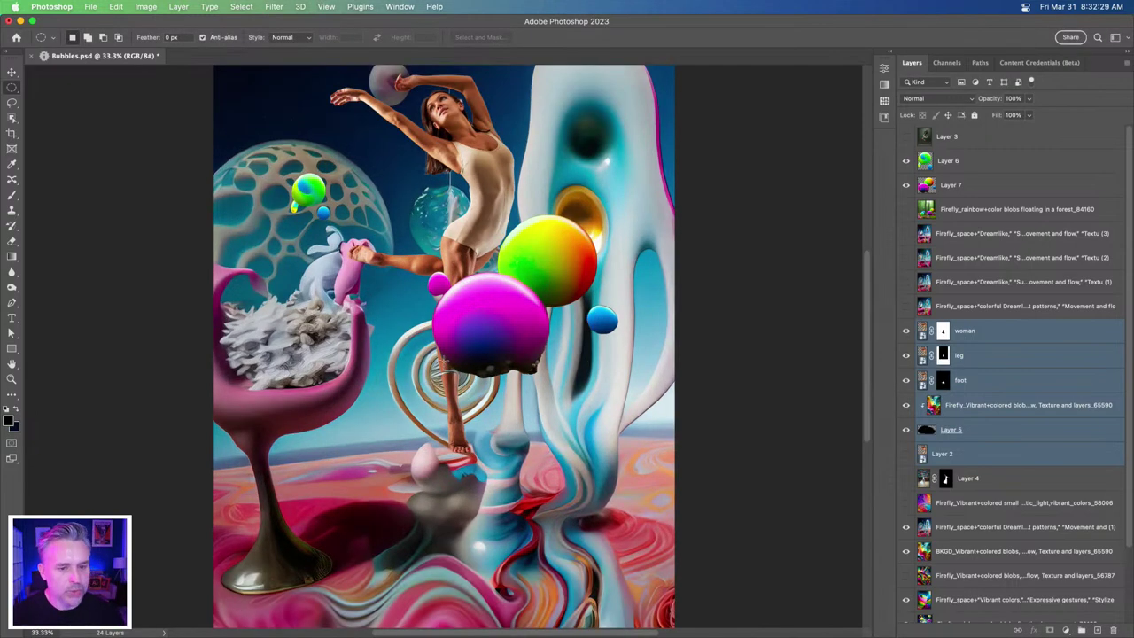
scroll(374, 339, "left", 2)
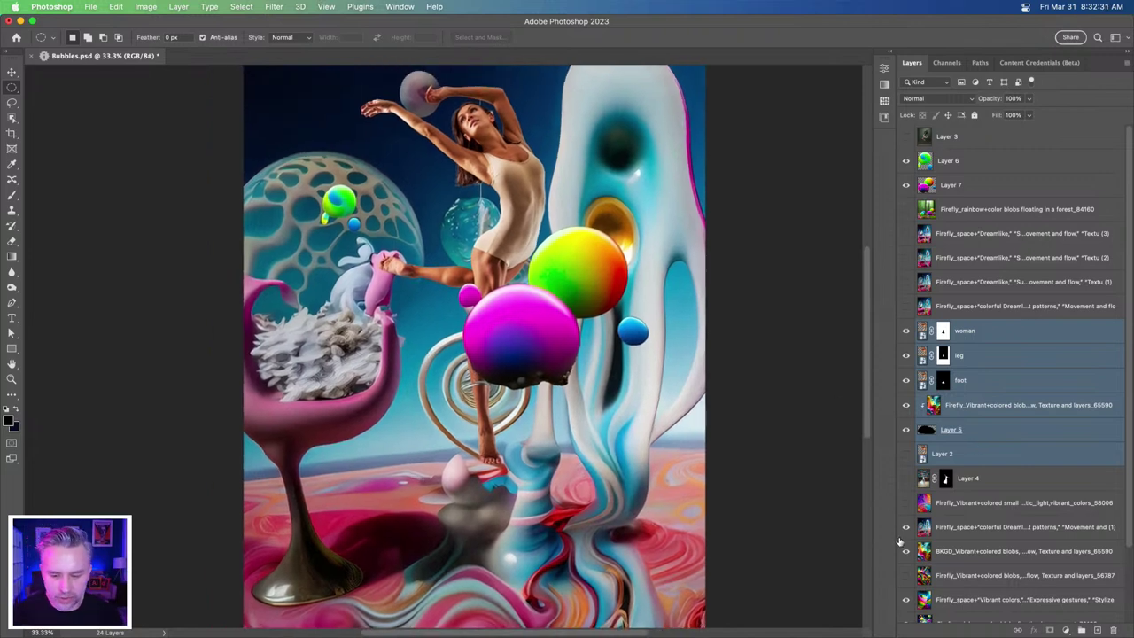
left_click(905, 532)
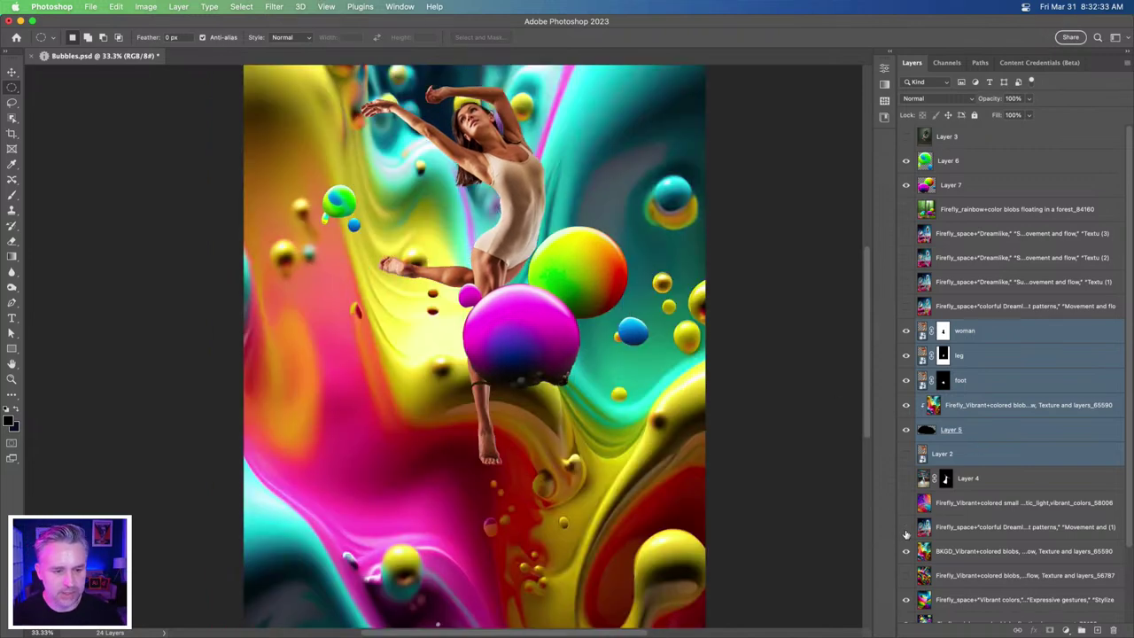
left_click(905, 529)
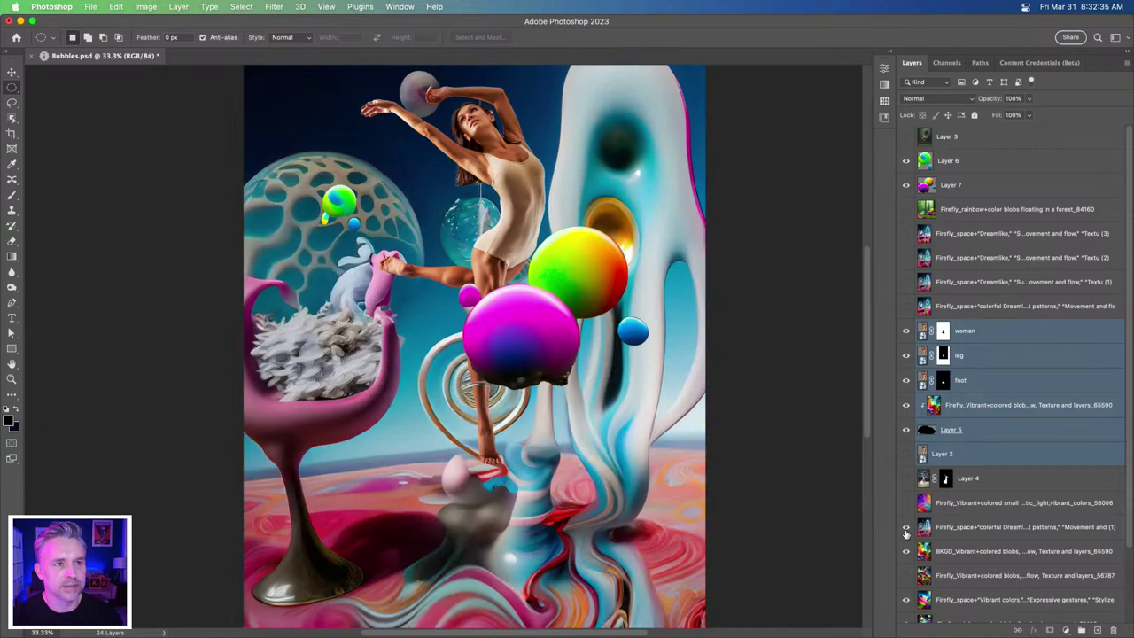
left_click(905, 530)
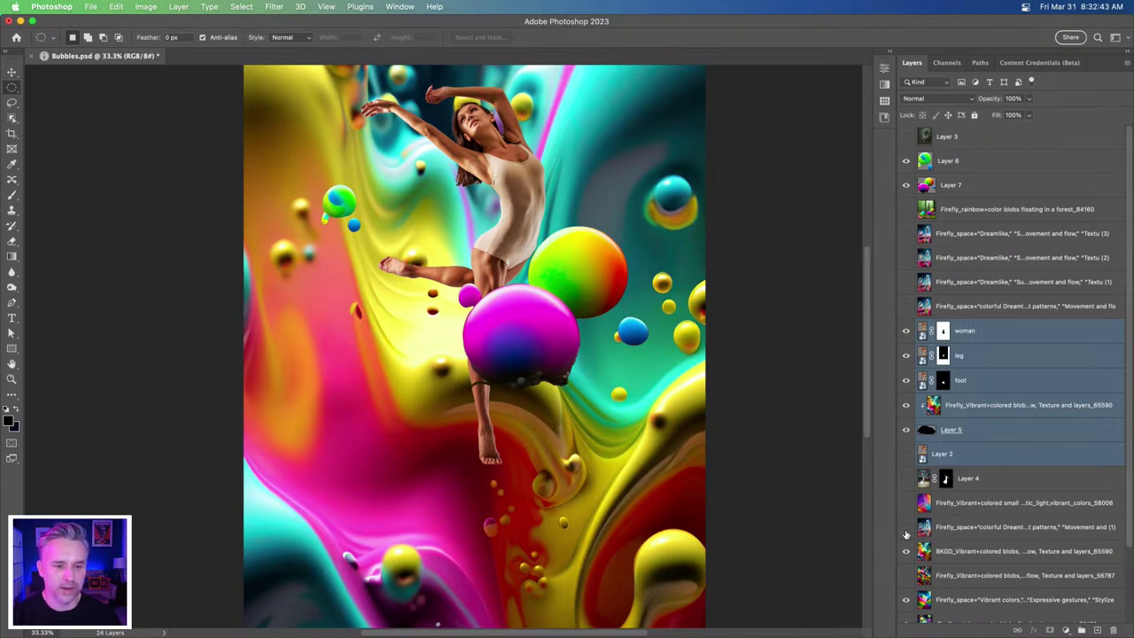
- Save, then enlarge the dancer to about 130% and tilt her about 15 degrees
key("super+s")
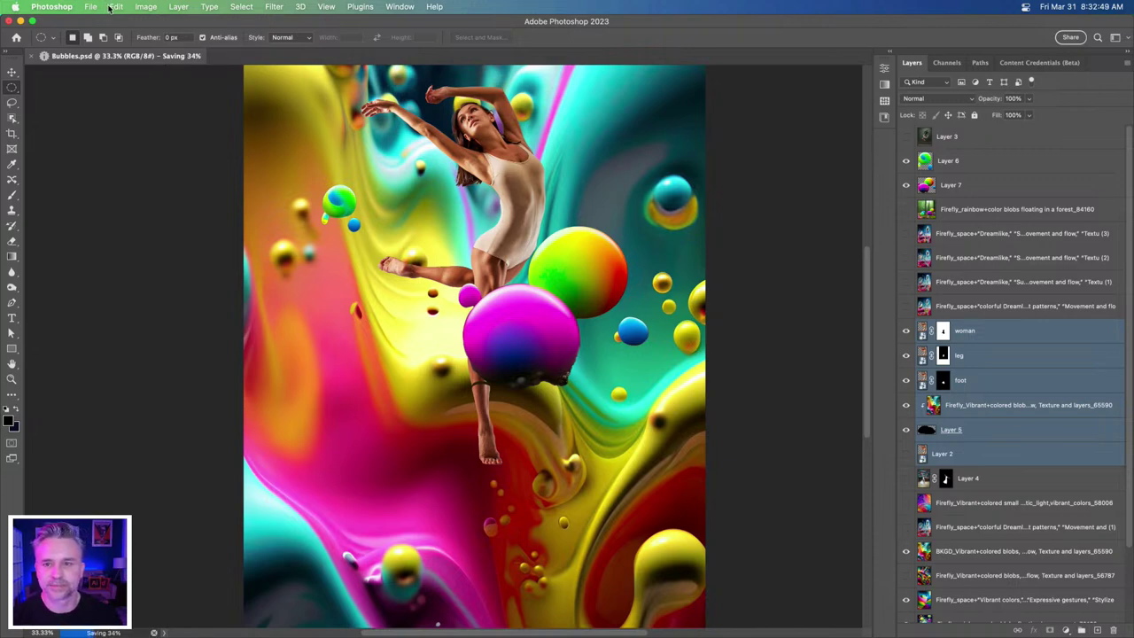
key("super+minus")
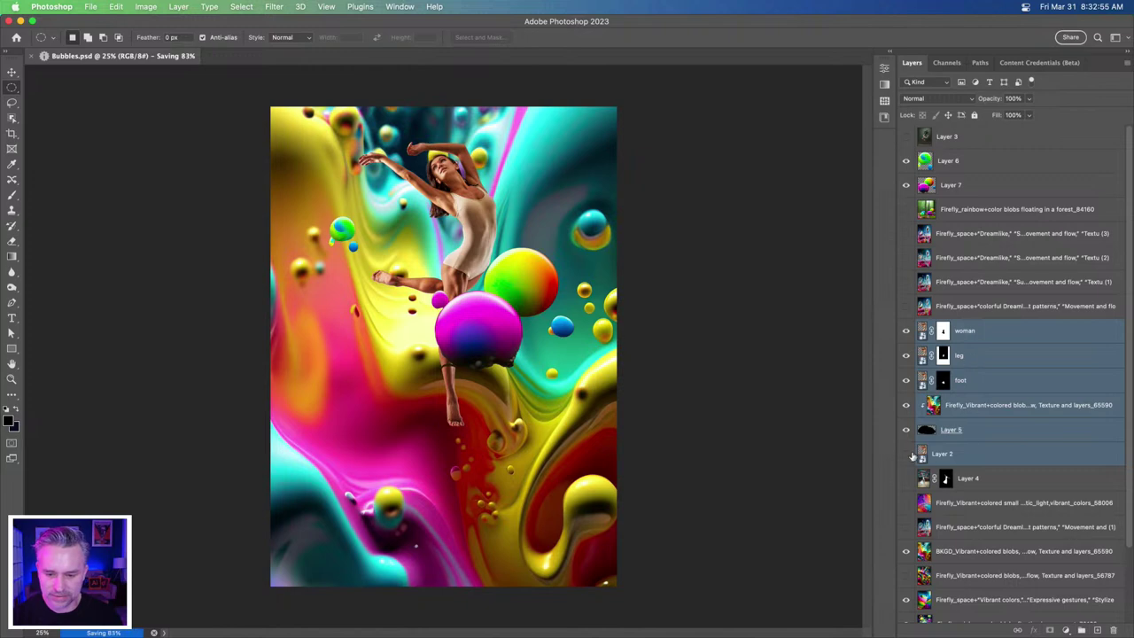
key("super+t")
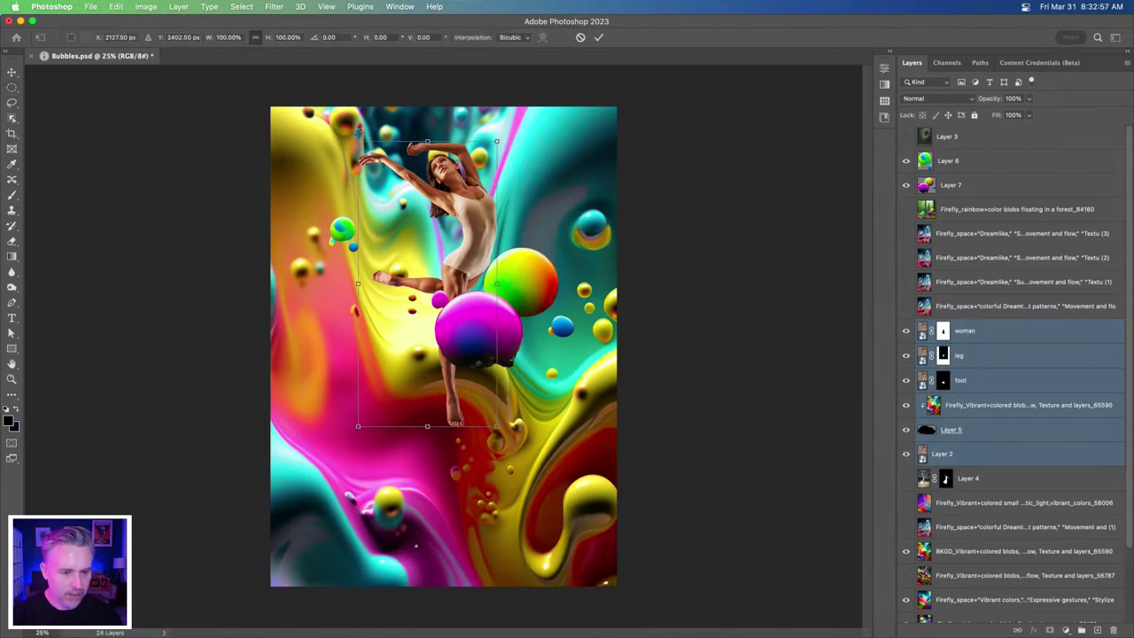
left_click_drag(357, 142, 337, 99)
left_click_drag(287, 440, 298, 428)
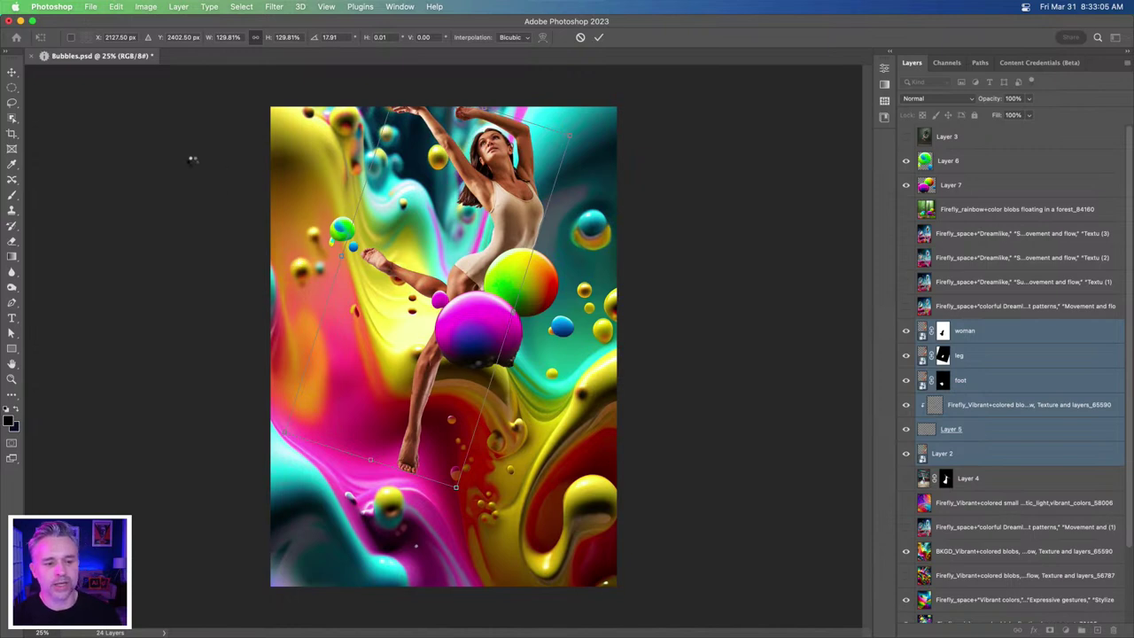
key("Return")
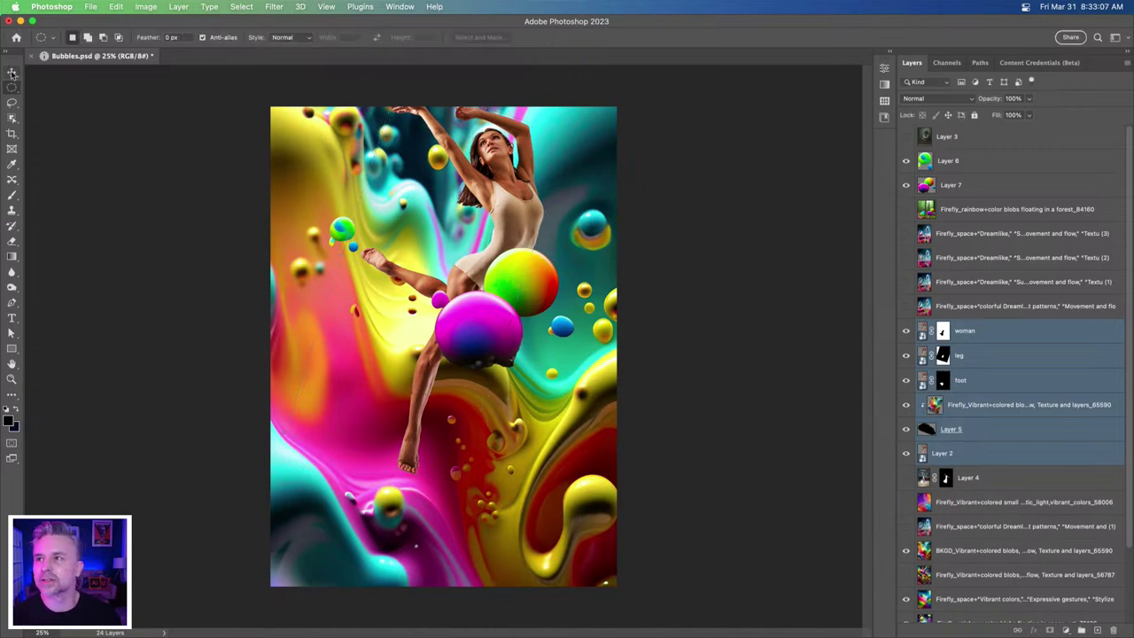
- Move the dancer lower in the frame and hide the big coloured-ball layers
left_click(11, 71)
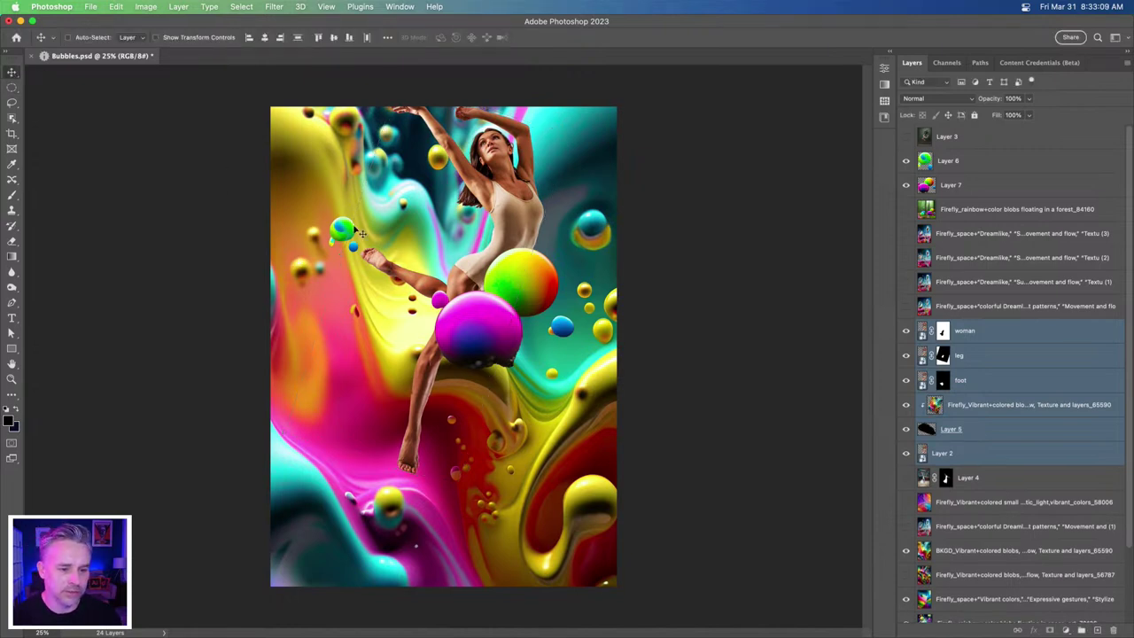
left_click_drag(466, 244, 463, 297)
left_click_drag(529, 307, 529, 307)
left_click_drag(905, 181, 905, 160)
key("super+plus")
key("super+plus")
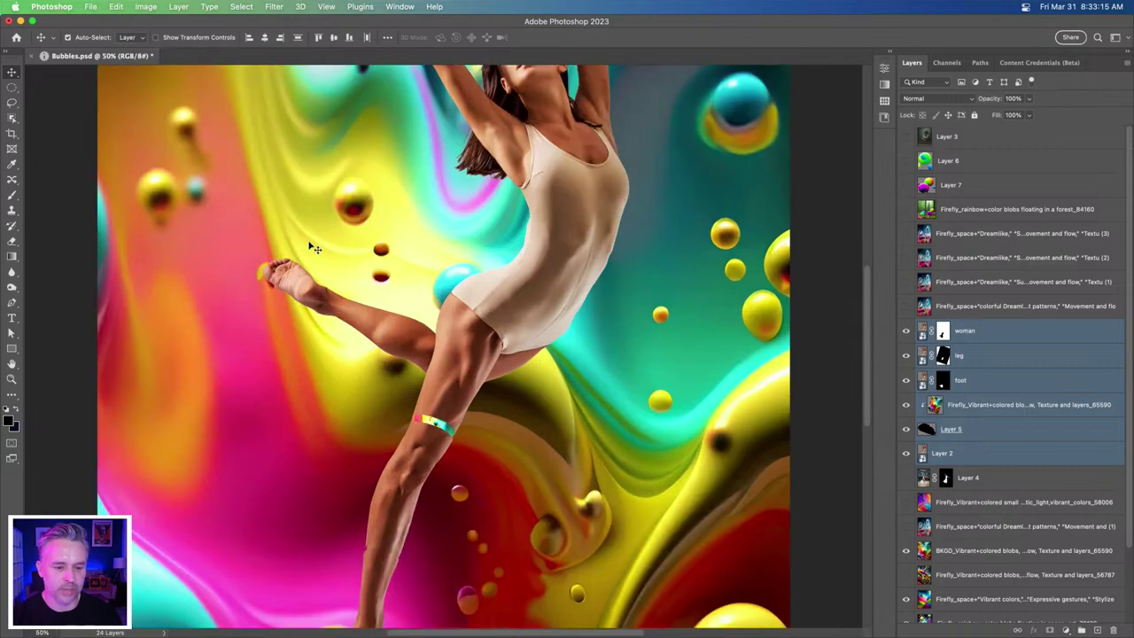
- Shift the leg and foot layers together so the lower leg meets the knee
left_click(964, 364)
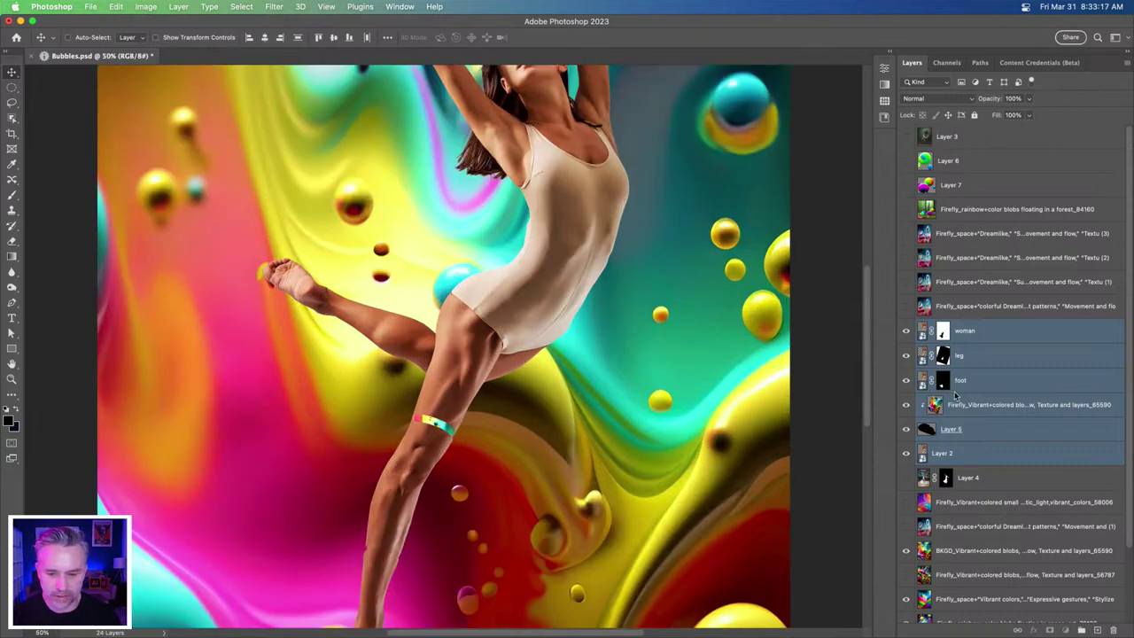
left_click(961, 381, "shift")
left_click_drag(353, 452, 313, 349)
key("super+z")
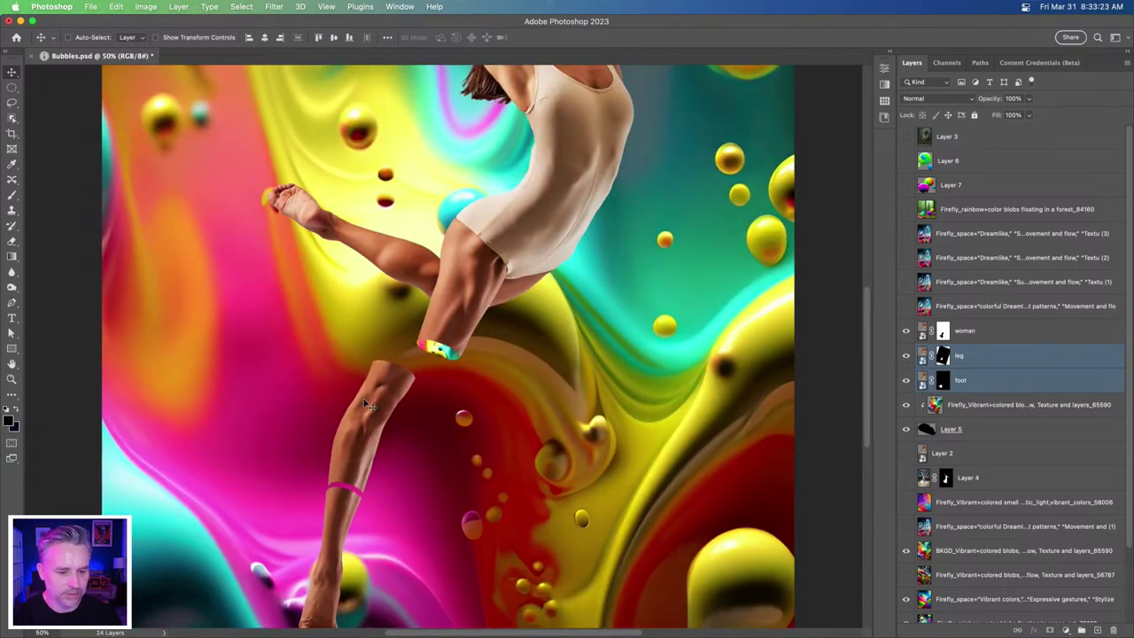
left_click_drag(377, 403, 414, 404)
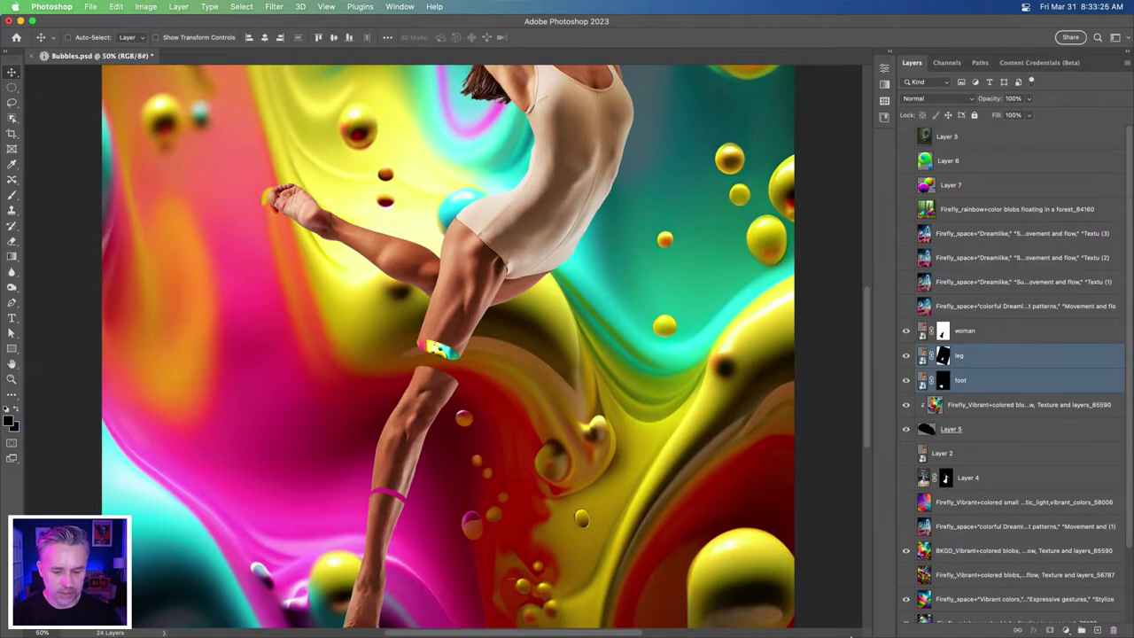
- In the vibrant blobs Firefly prompt, replace 'blobs' with 'splashes of color' and generate
mouse_move(623, 622)
left_click(668, 622)
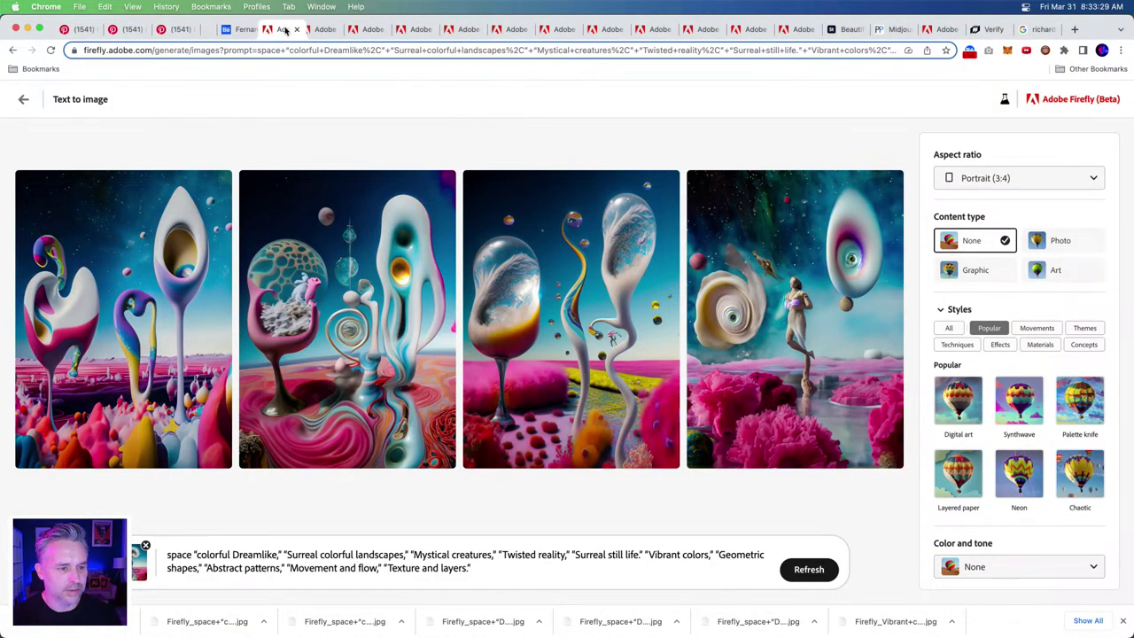
left_click(327, 34)
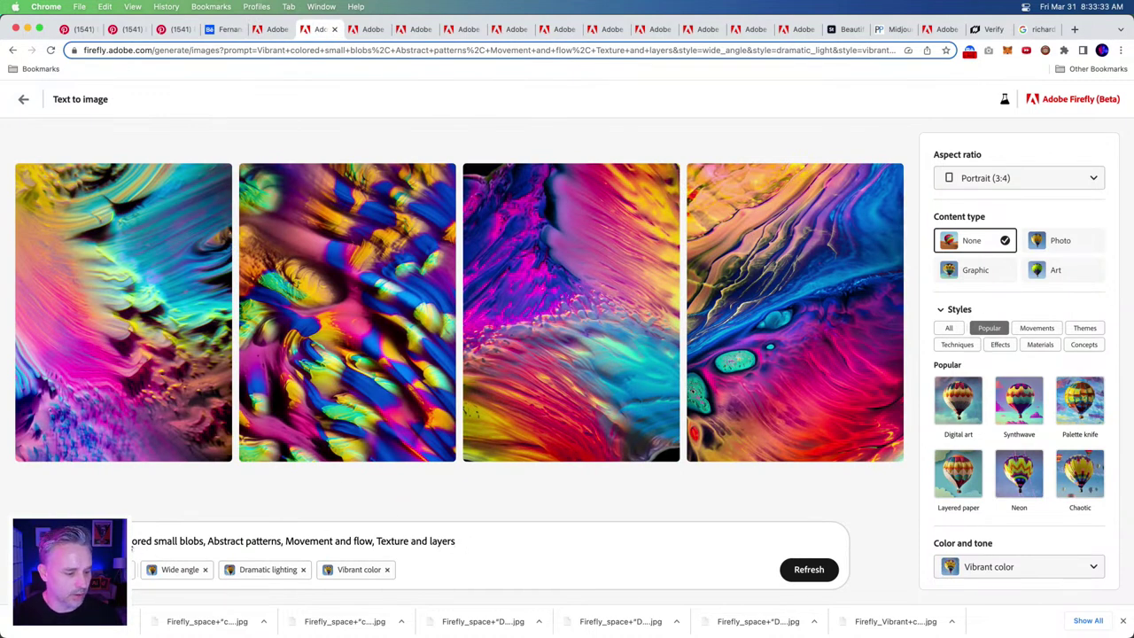
double_click(187, 542)
type("spach")
key("BackSpace")
key("BackSpace")
type("hes of color")
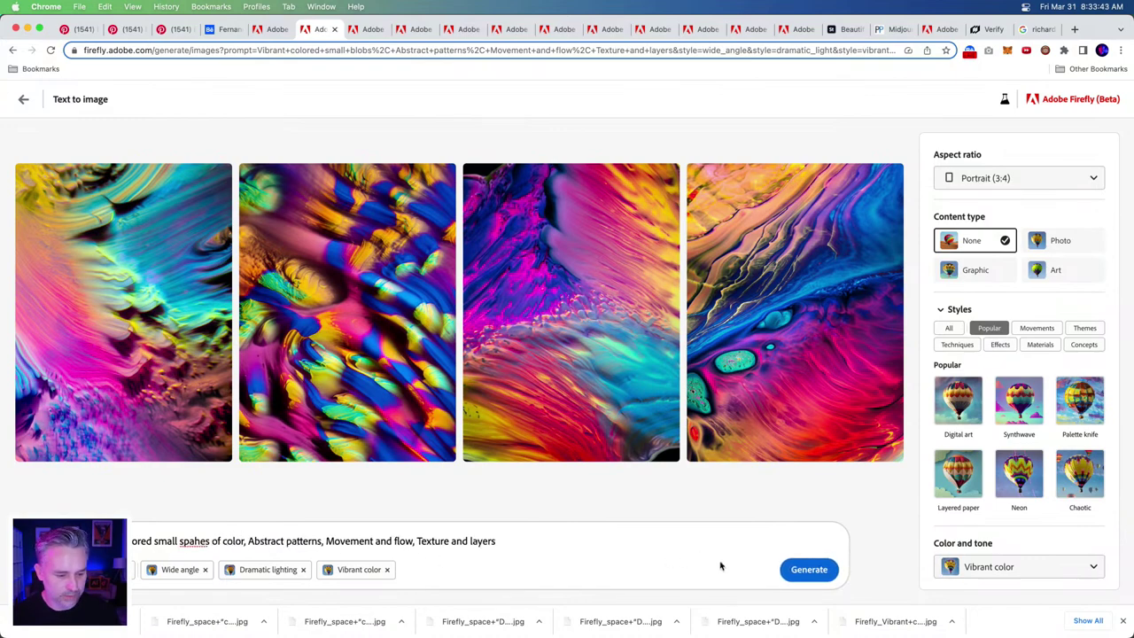
left_click(806, 570)
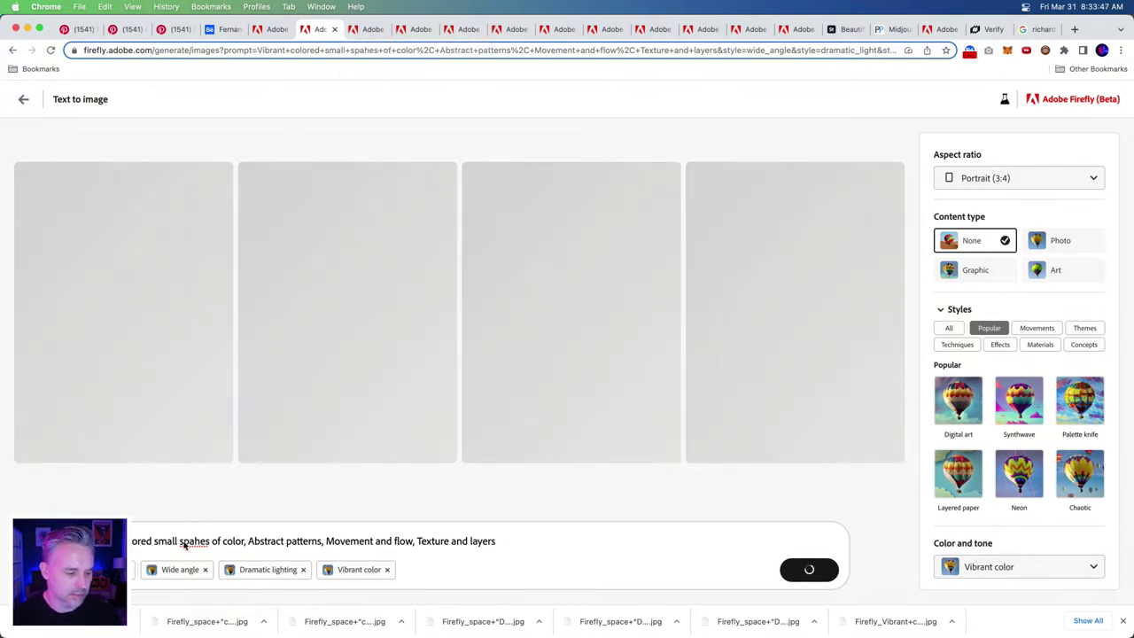
- Correct the misspelled 'spahes' to 'splashes' in the prompt
left_click(184, 541)
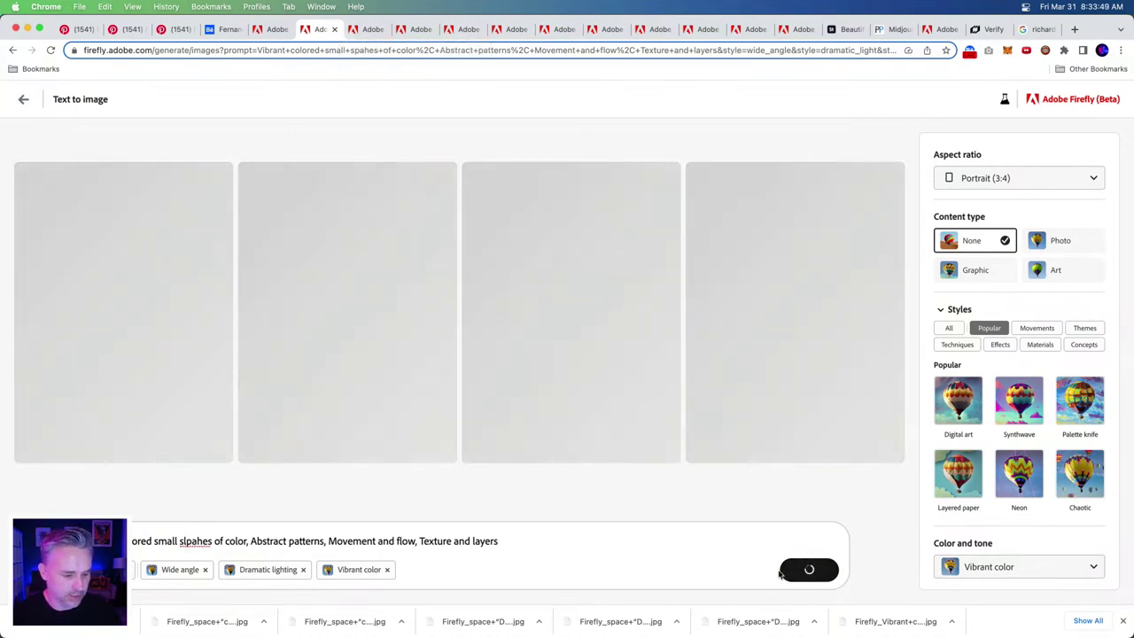
key("BackSpace")
type("l")
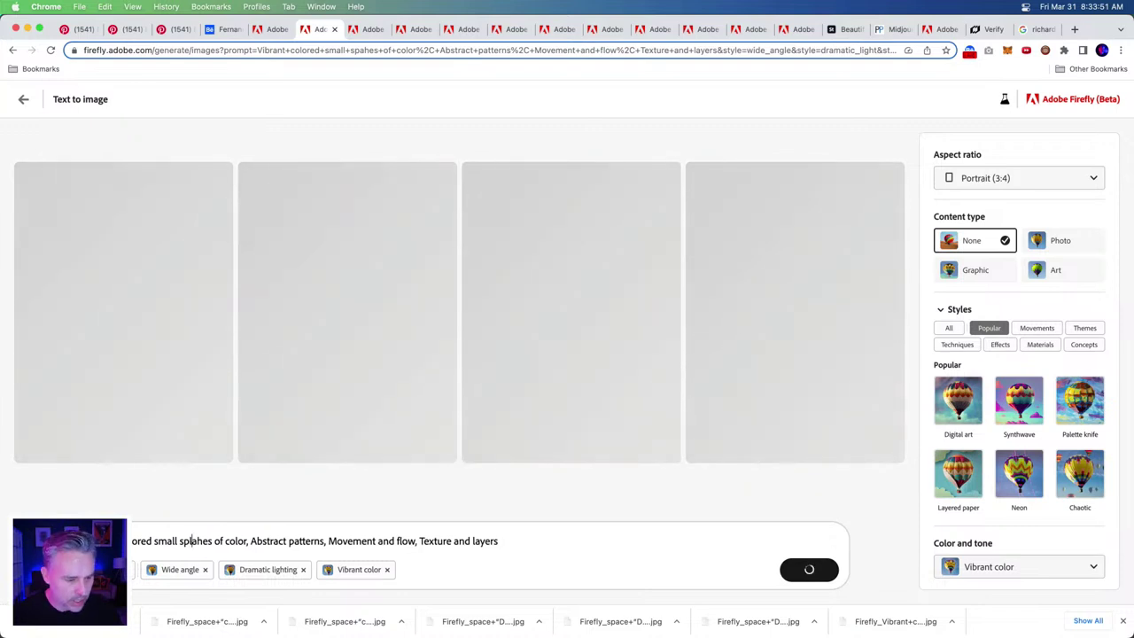
key("Right")
type("s")
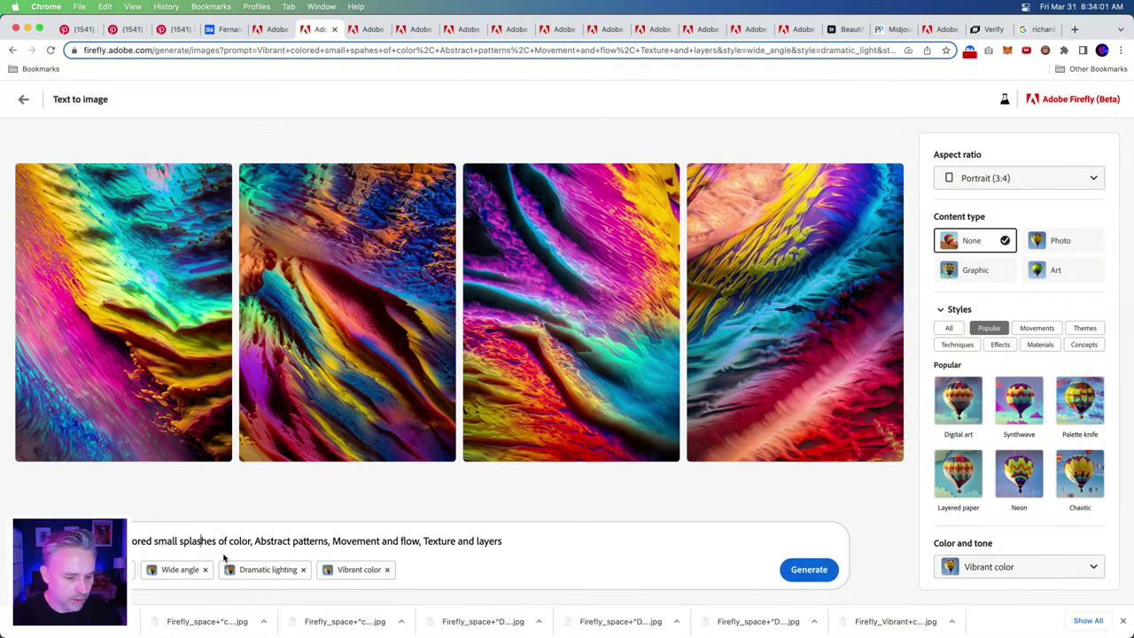
- Delete the trailing pattern and texture phrases so the prompt ends at the colour splashes
left_click_drag(523, 541, 327, 542)
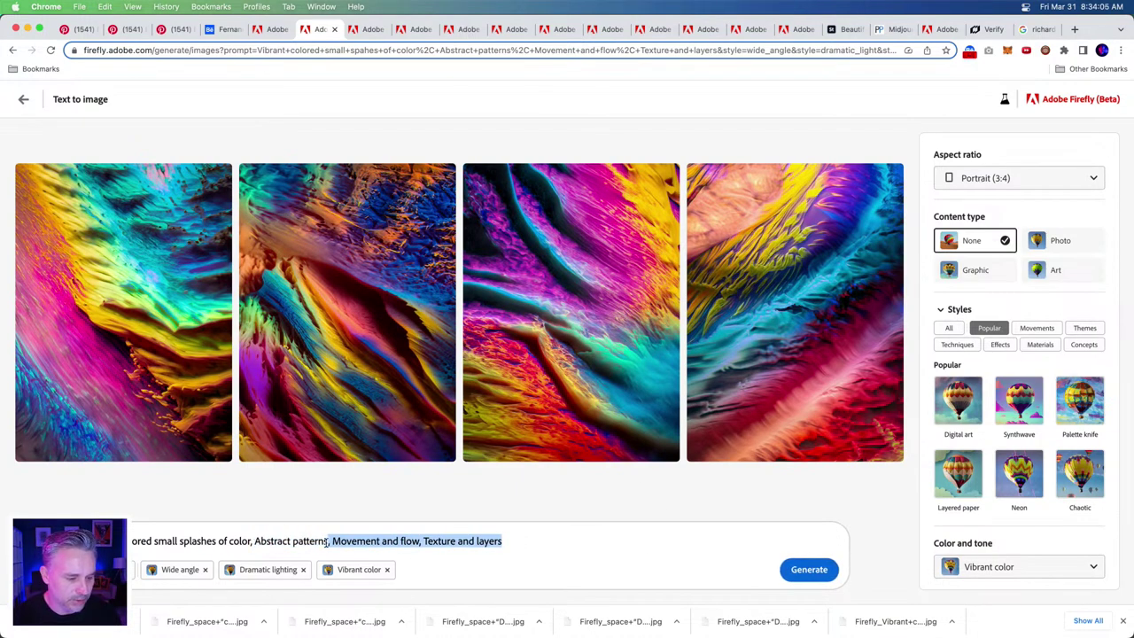
left_click_drag(245, 541, 251, 541)
key("BackSpace")
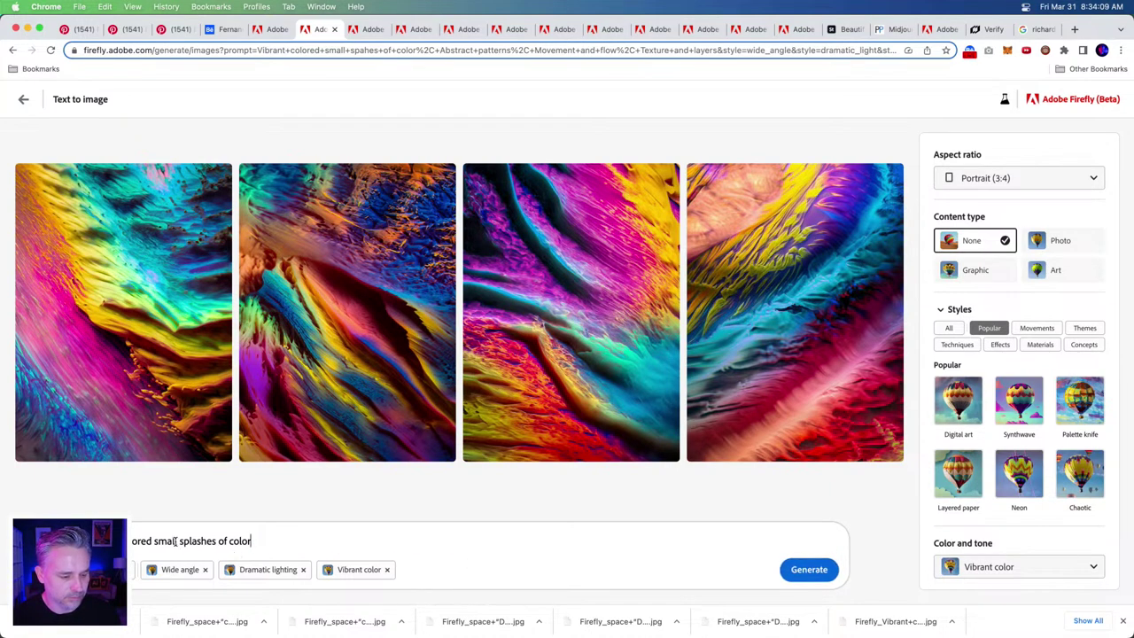
double_click(165, 541)
key("BackSpace")
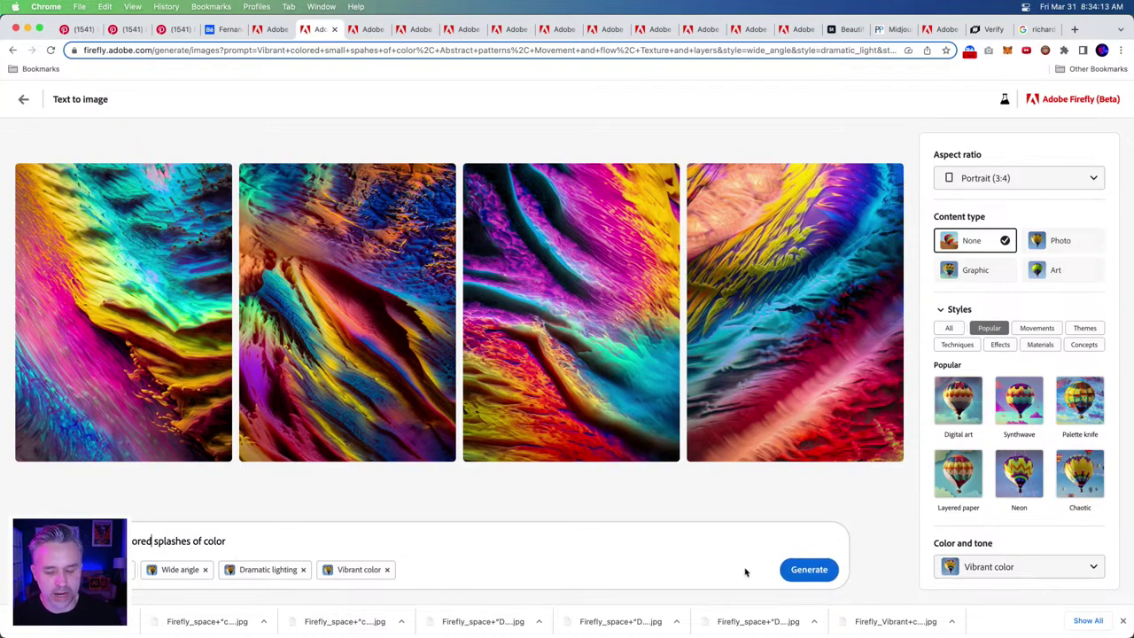
- Generate colour-splash images, download the second one and the fourth rainbow-cloud image
left_click(802, 570)
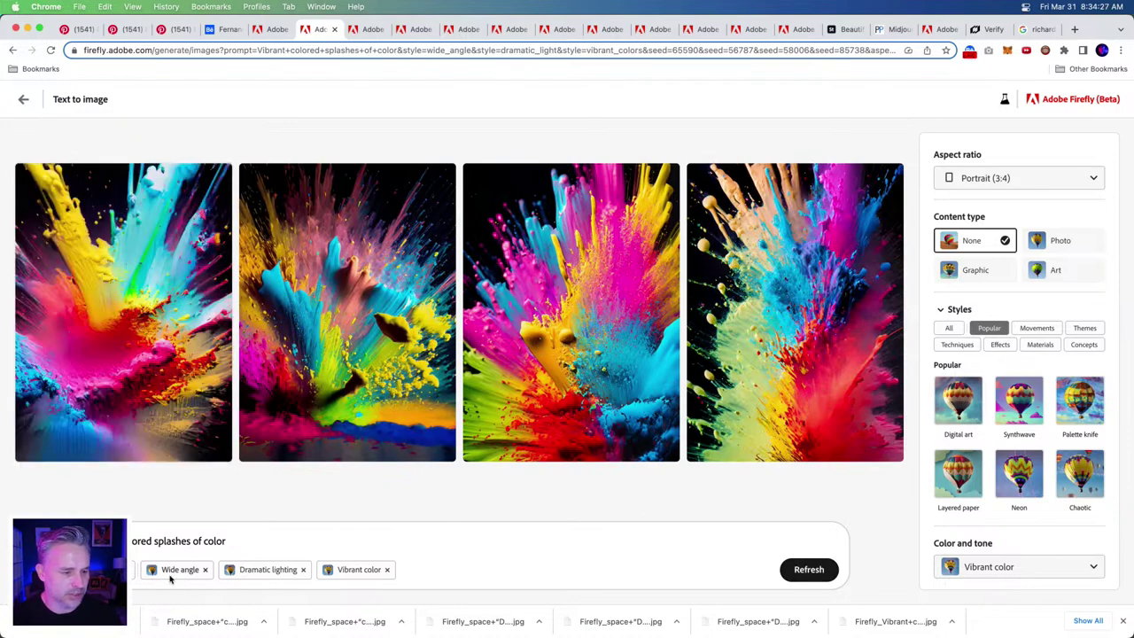
mouse_move(367, 235)
left_click(442, 176)
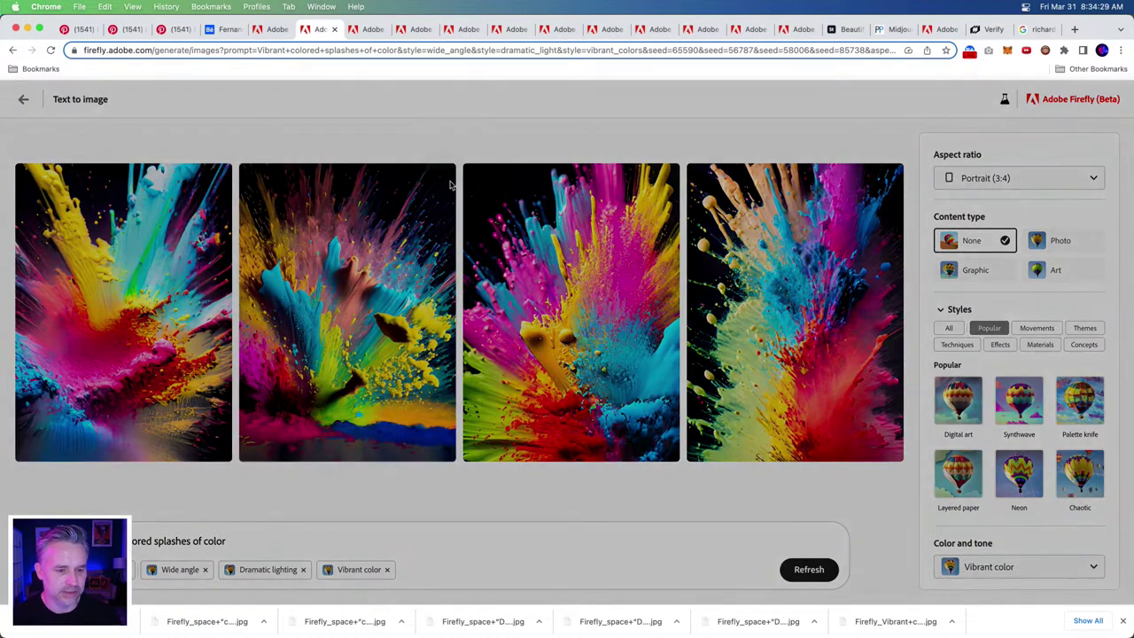
left_click(673, 485)
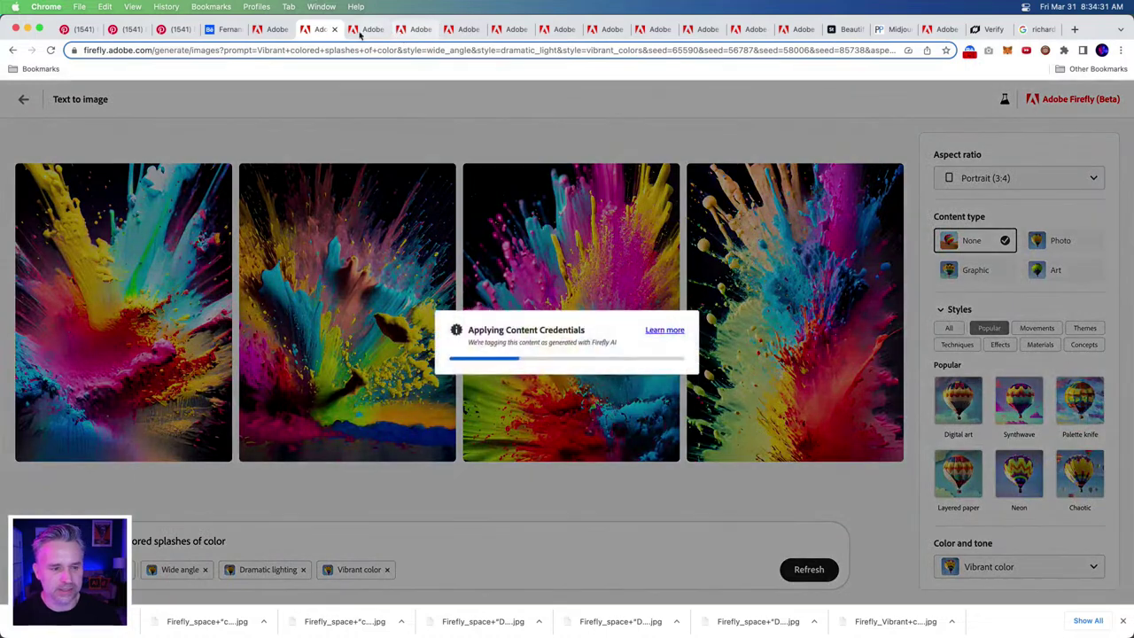
left_click(364, 31)
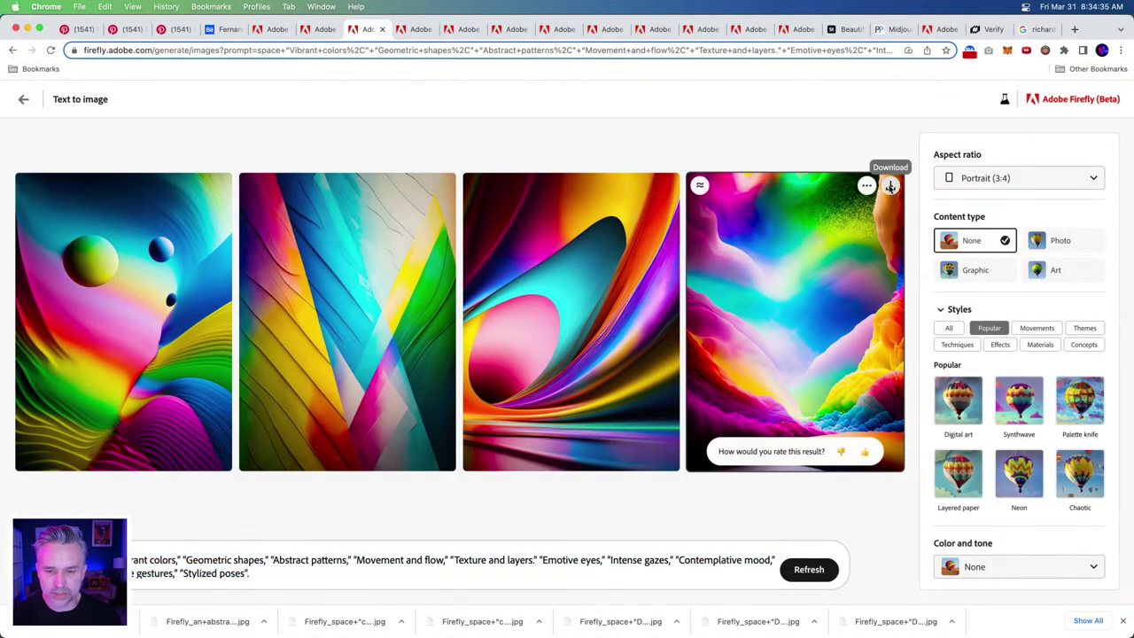
left_click(889, 185)
left_click(680, 472)
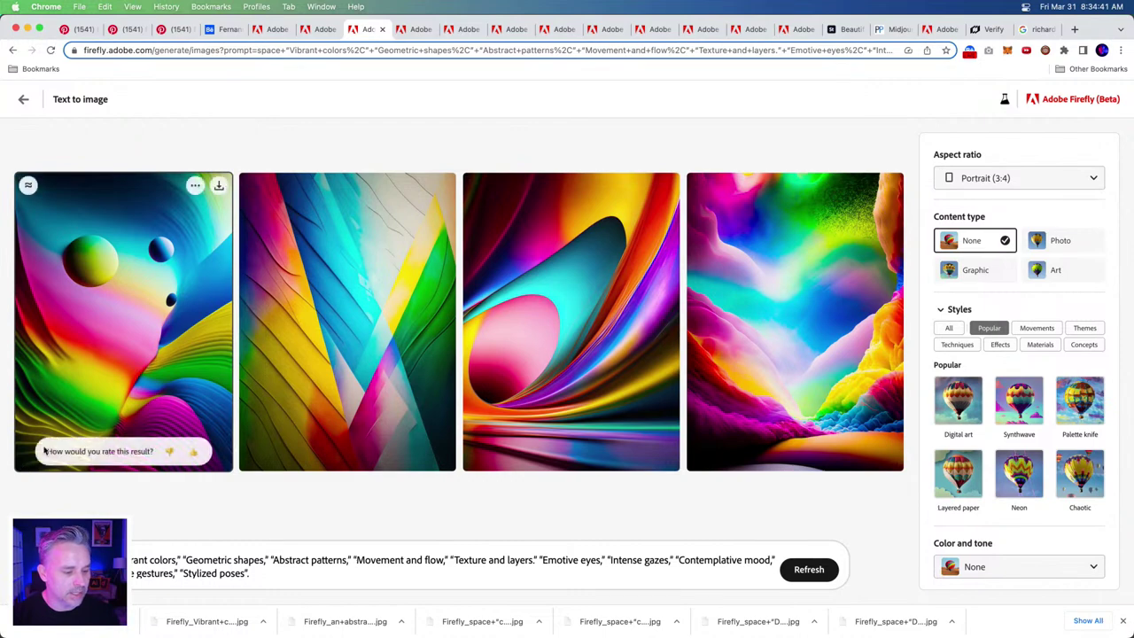
- Check the downloaded rainbow image in Finder Downloads, then return to Photoshop
mouse_move(133, 634)
left_click(48, 629)
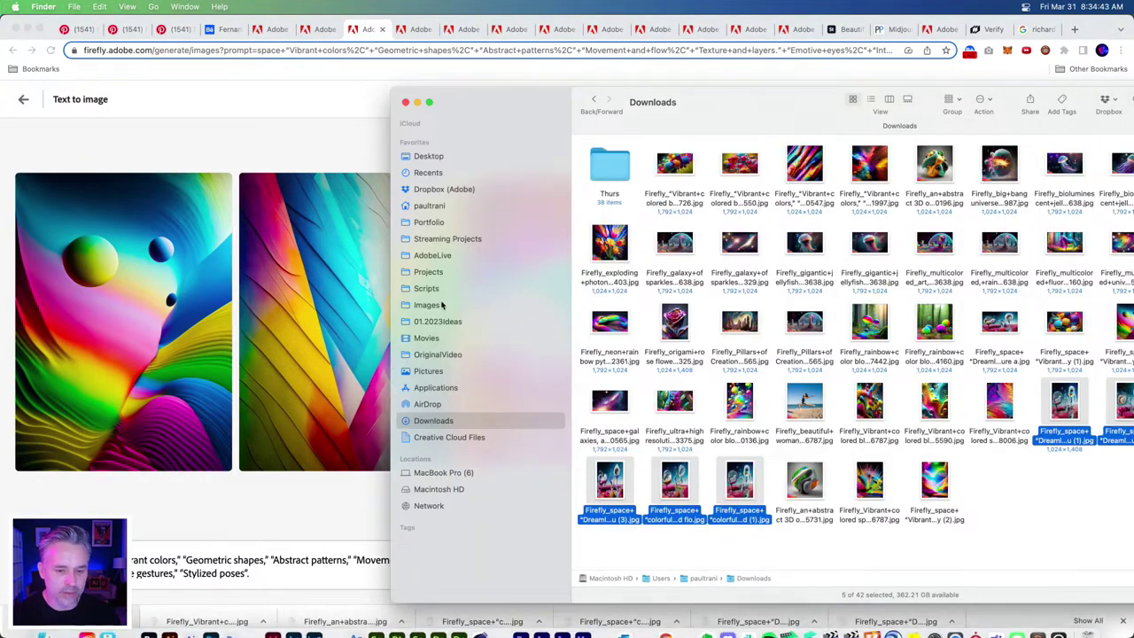
left_click(999, 508)
left_click(924, 478)
left_click_drag(924, 478, 973, 487)
mouse_move(292, 634)
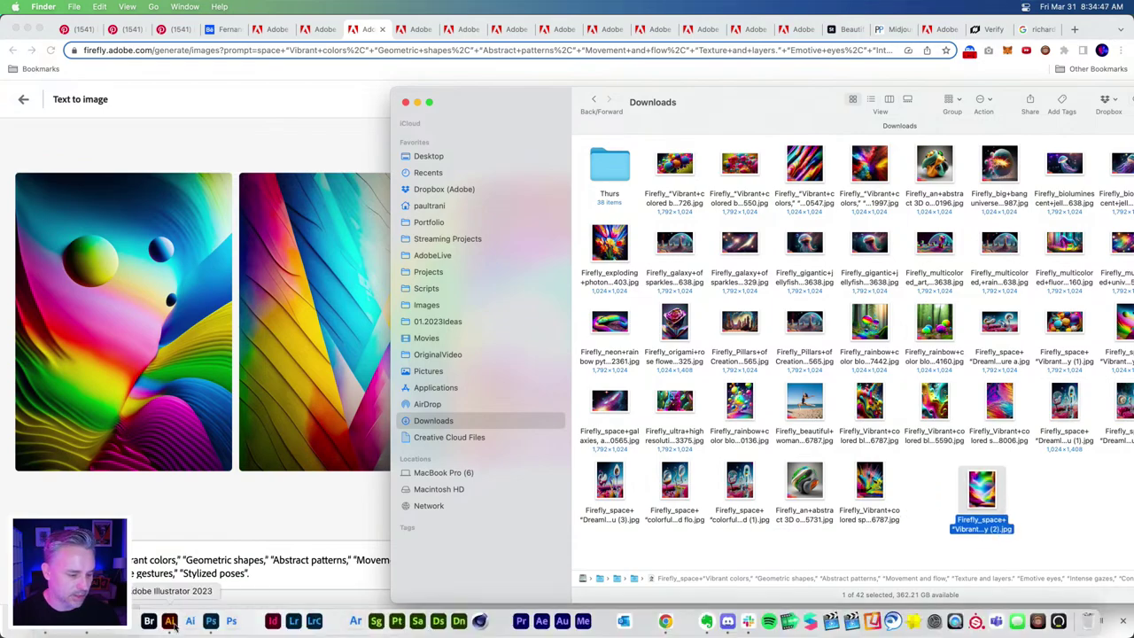
left_click(213, 629)
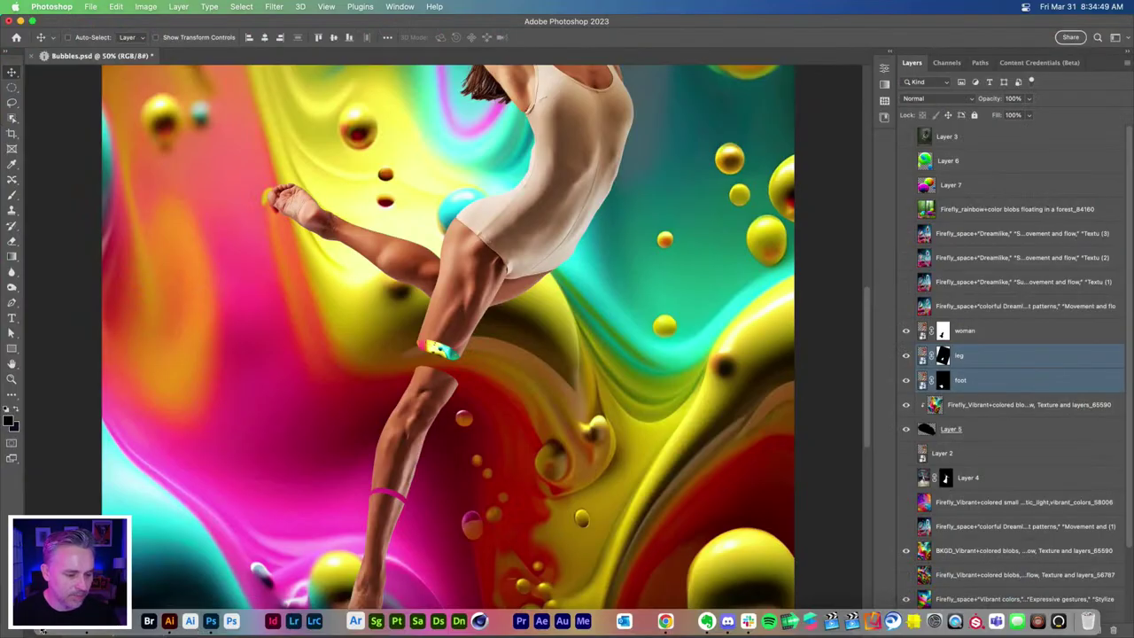
- Place the downloaded rainbow-cloud Firefly image on the canvas and scale it up to fill it
left_click(42, 629)
left_click_drag(983, 524, 235, 385)
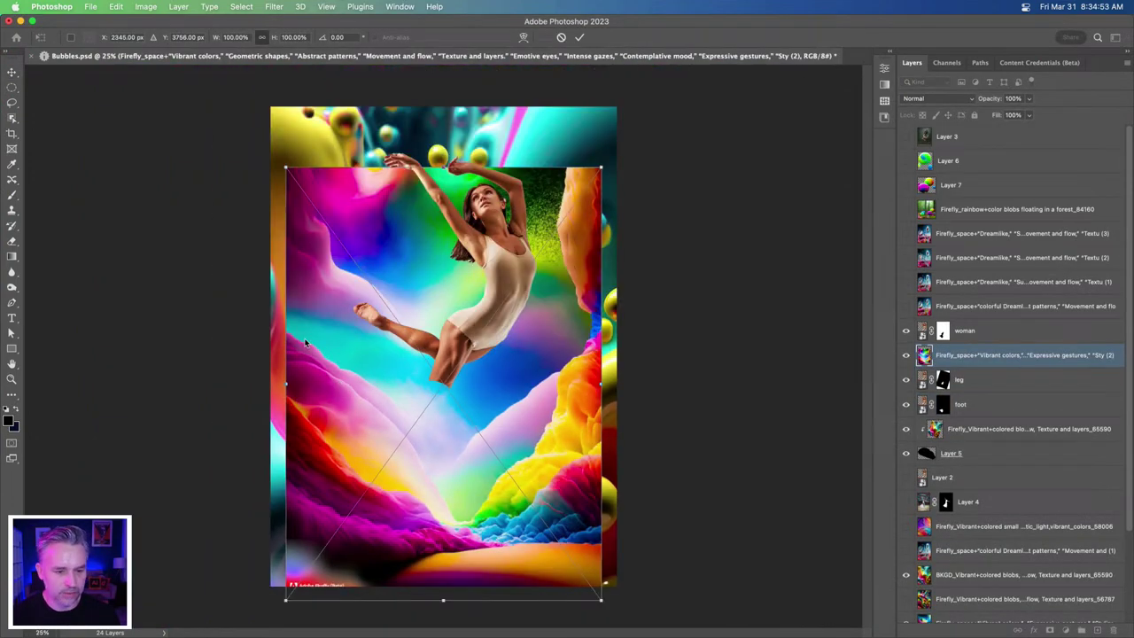
left_click_drag(285, 168, 234, 77)
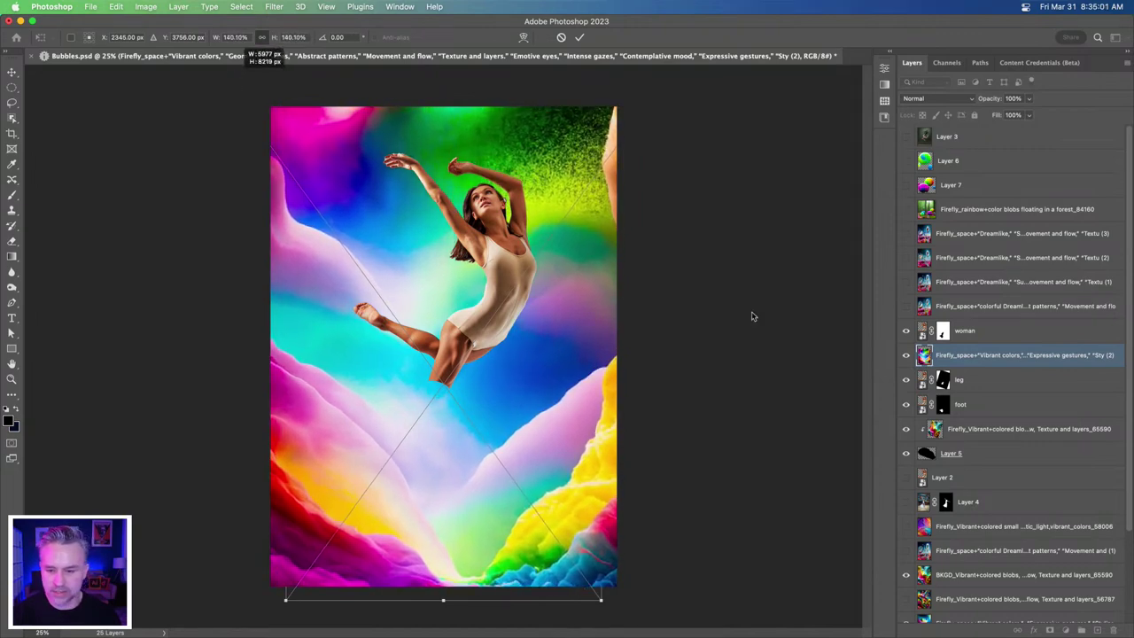
- Move the cloud layer beneath the dancer layers and reposition it behind the dancer
left_click_drag(974, 355, 999, 461)
left_click_drag(316, 362, 290, 277)
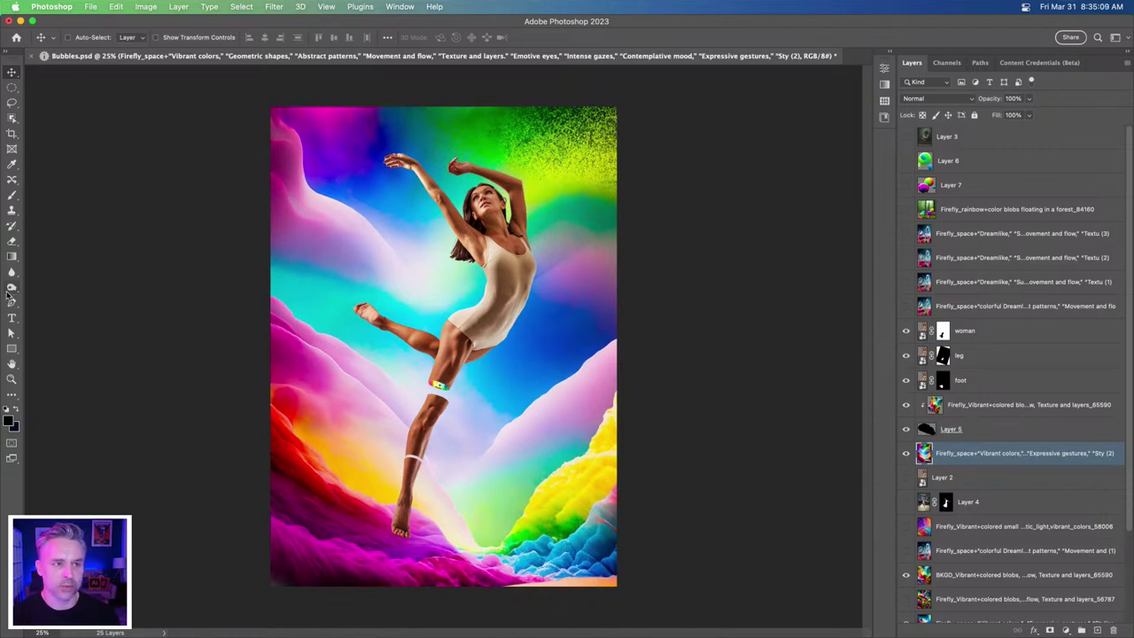
key("super+plus")
key("super+plus")
- In the surreal dreamlike space prompt, insert 'rainbow' before 'creatures' and before 'reality'
mouse_move(617, 625)
left_click(664, 621)
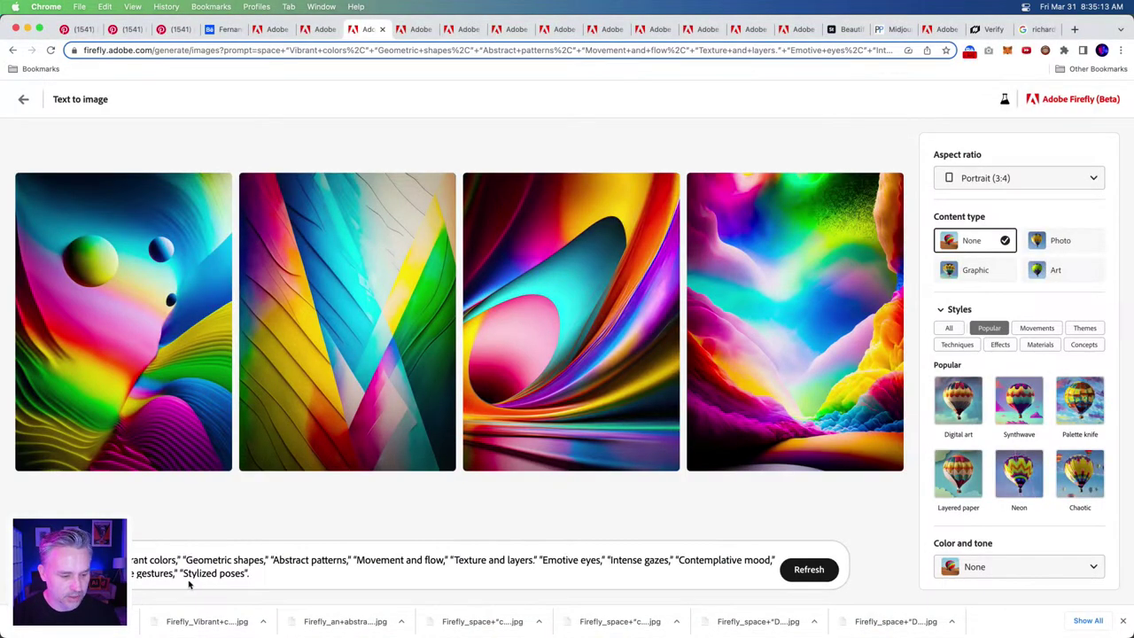
left_click(316, 29)
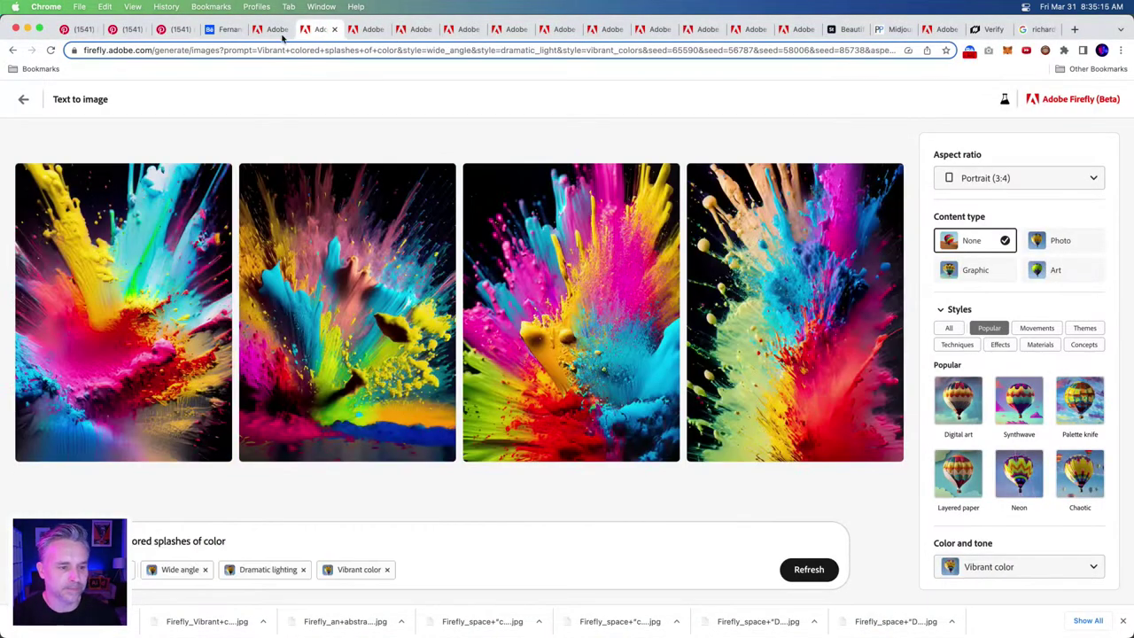
left_click(271, 31)
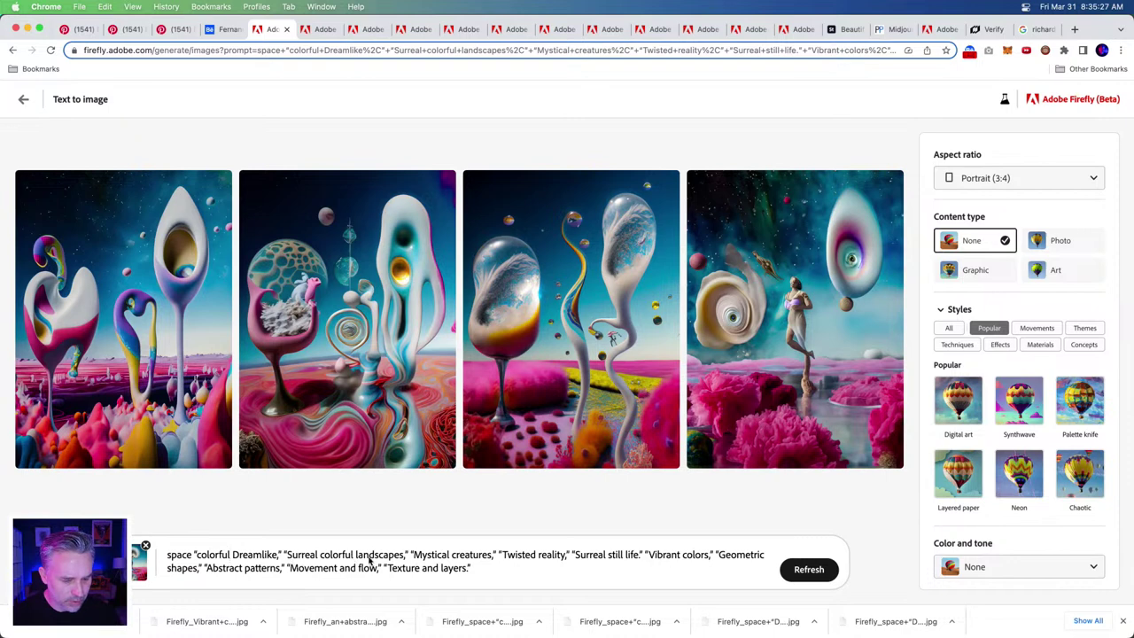
left_click(452, 556)
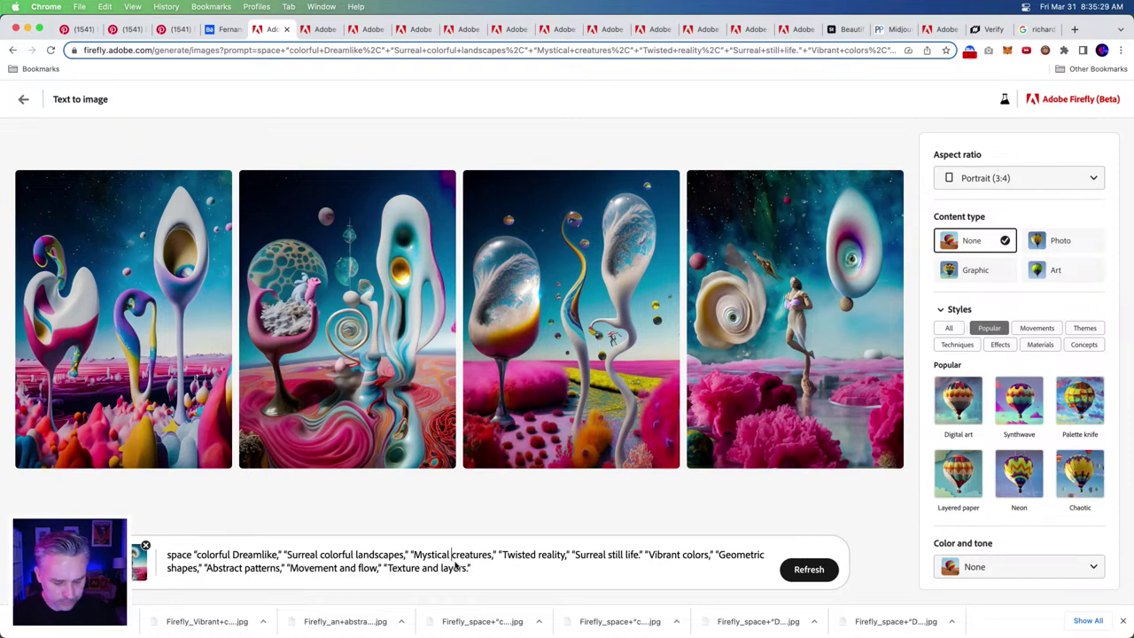
type("rainbow")
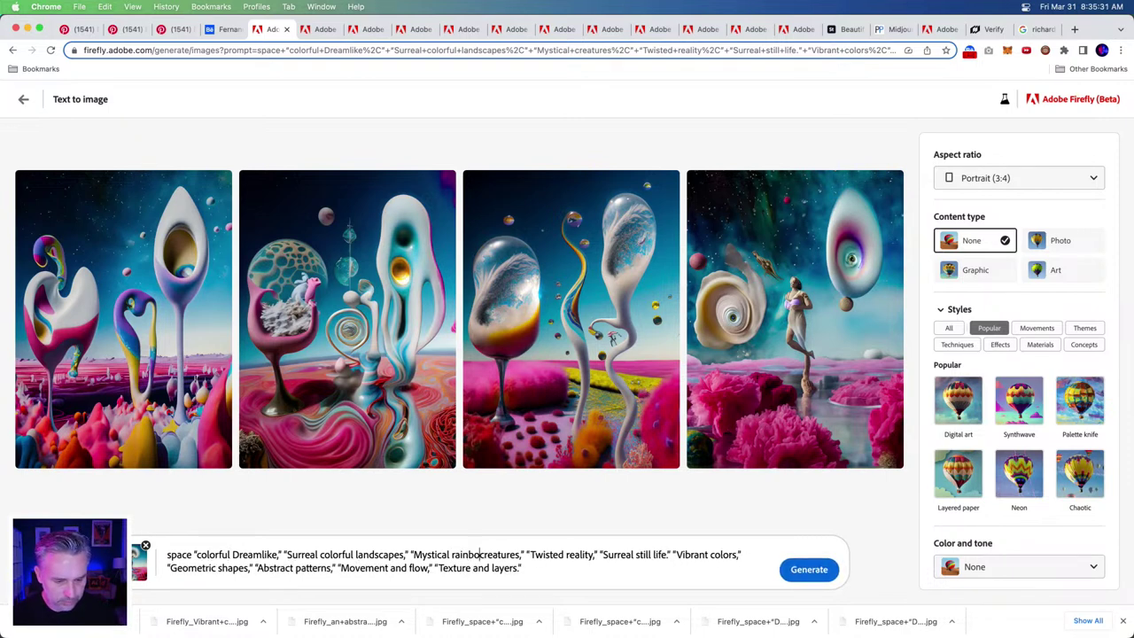
double_click(462, 557)
key("super+c")
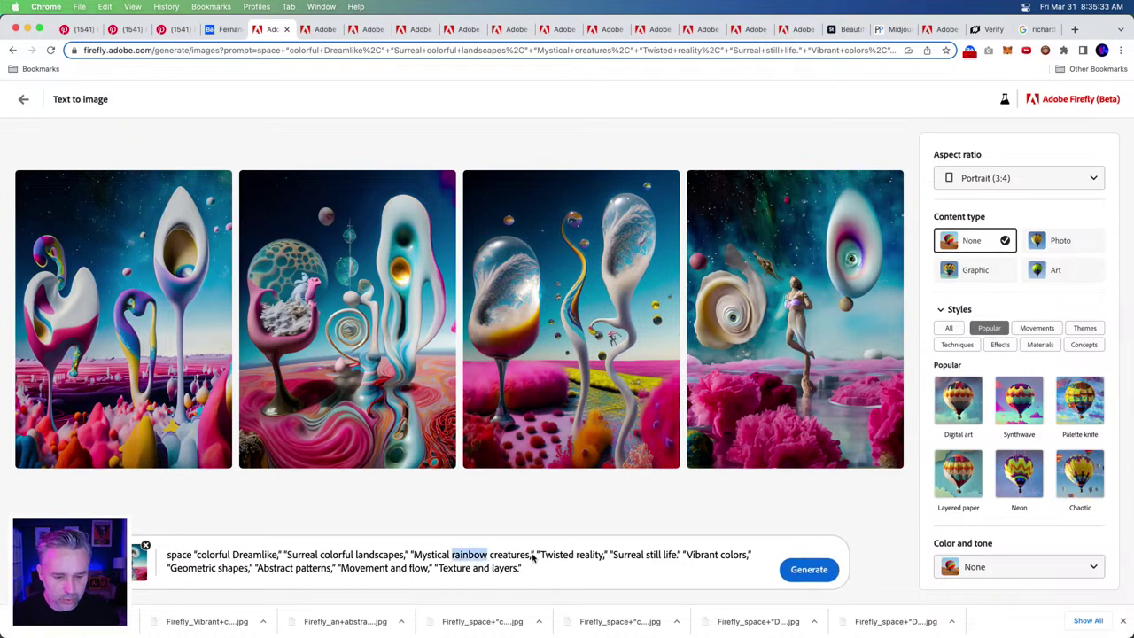
left_click(578, 557)
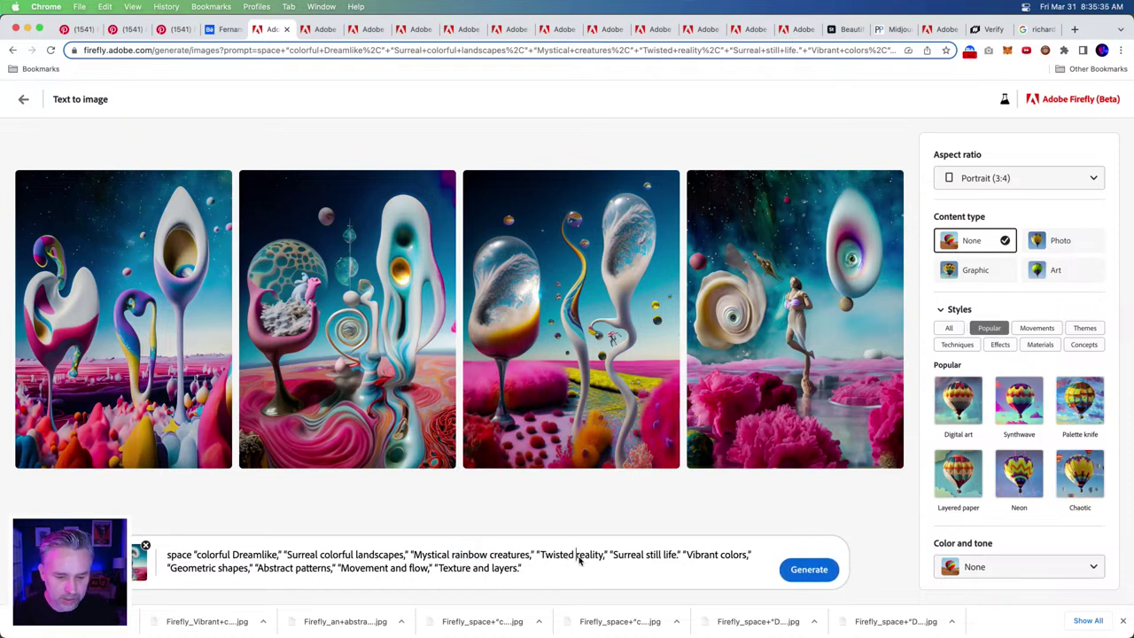
key("super+v")
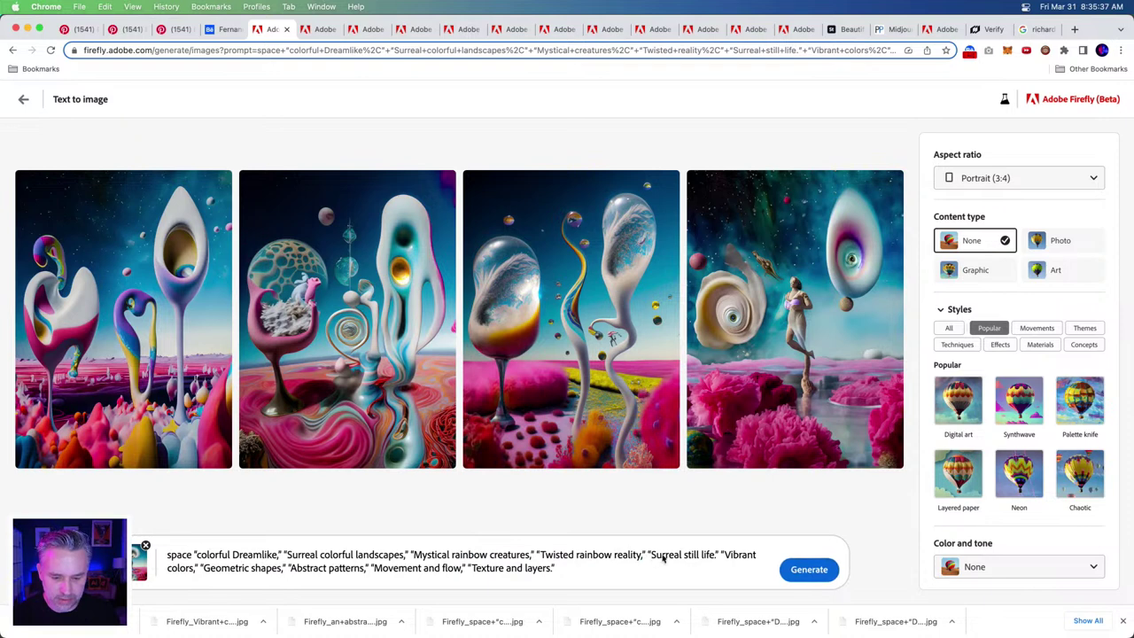
- Add 'colorful' before 'still life' and delete the 'Geometric shapes' phrase
left_click(683, 560)
type("colorful")
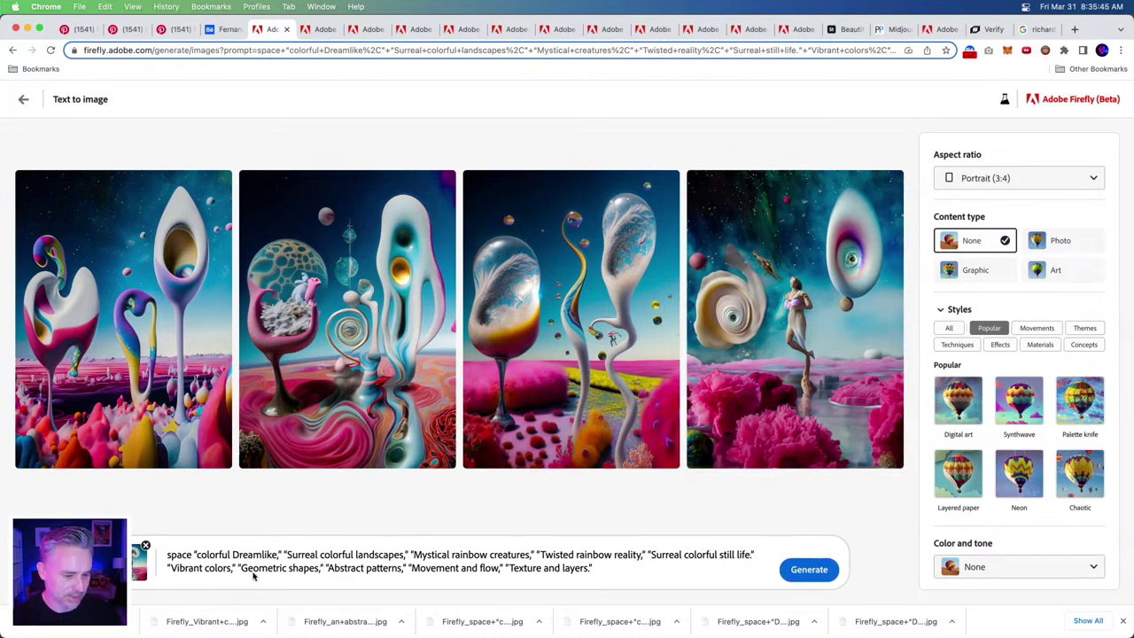
left_click(288, 568)
left_click_drag(238, 569, 330, 573)
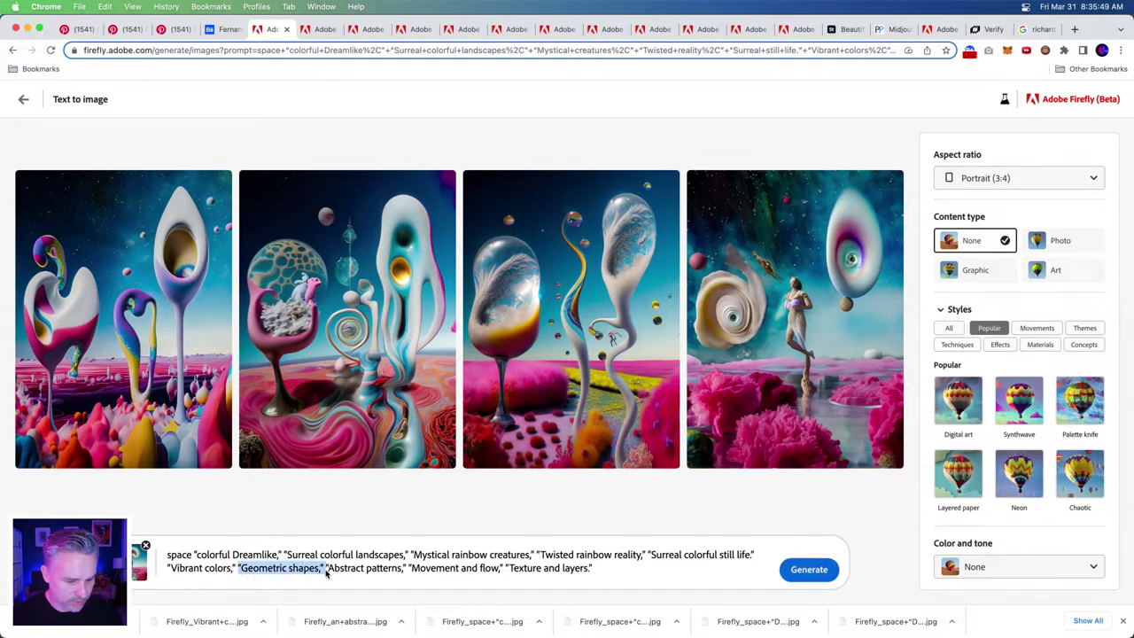
key("BackSpace")
- Copy the entire revised prompt
key("super+a")
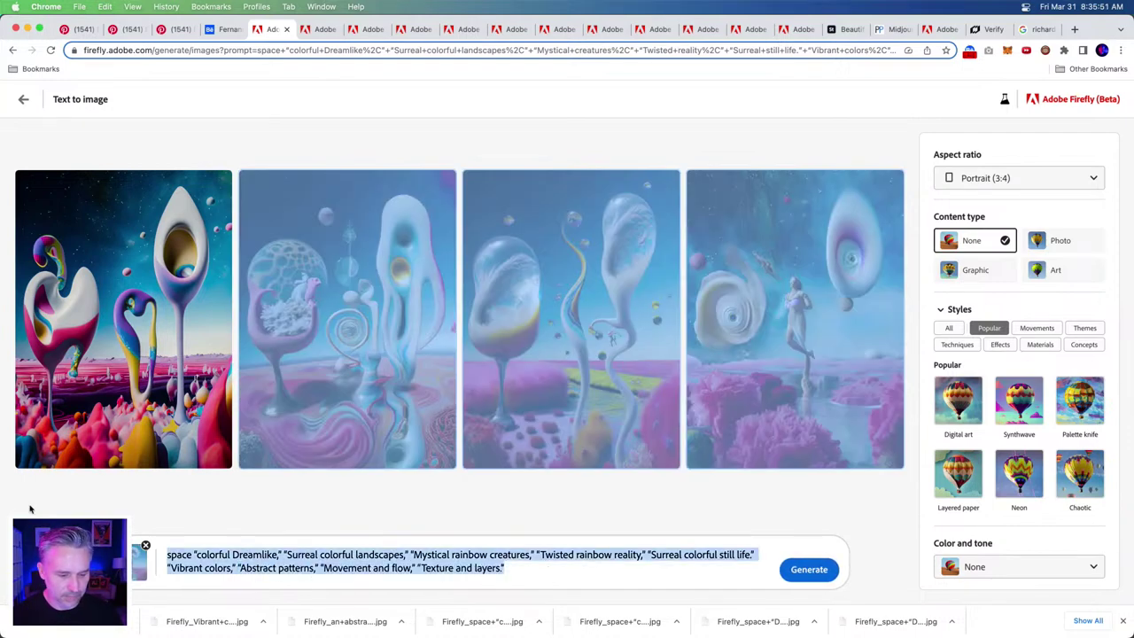
left_click(397, 552)
key("super+a")
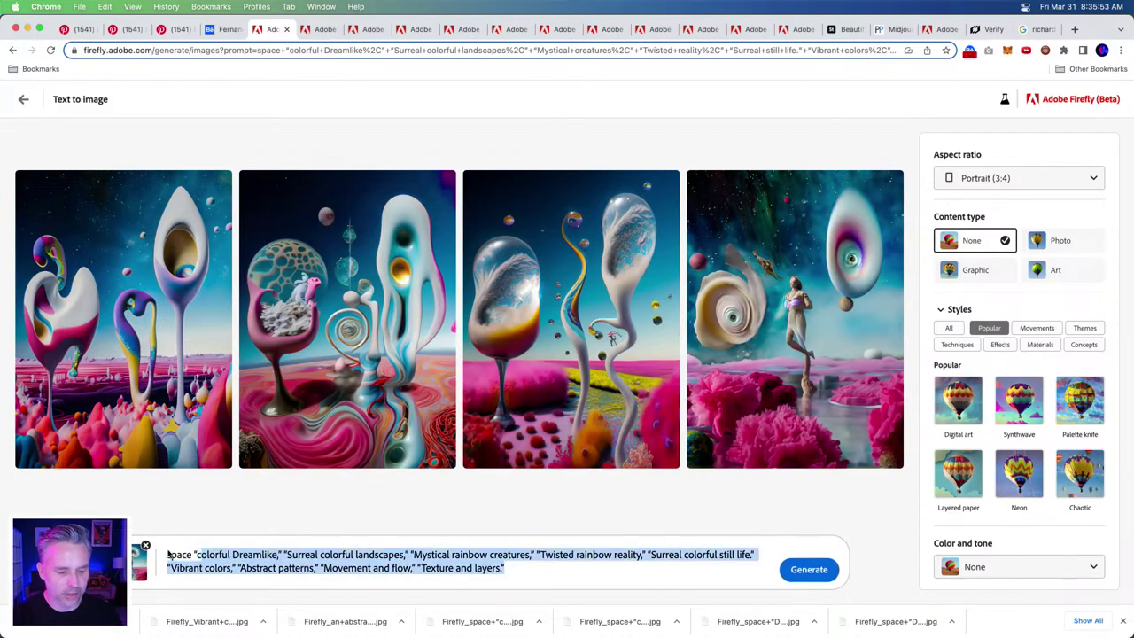
key("super+c")
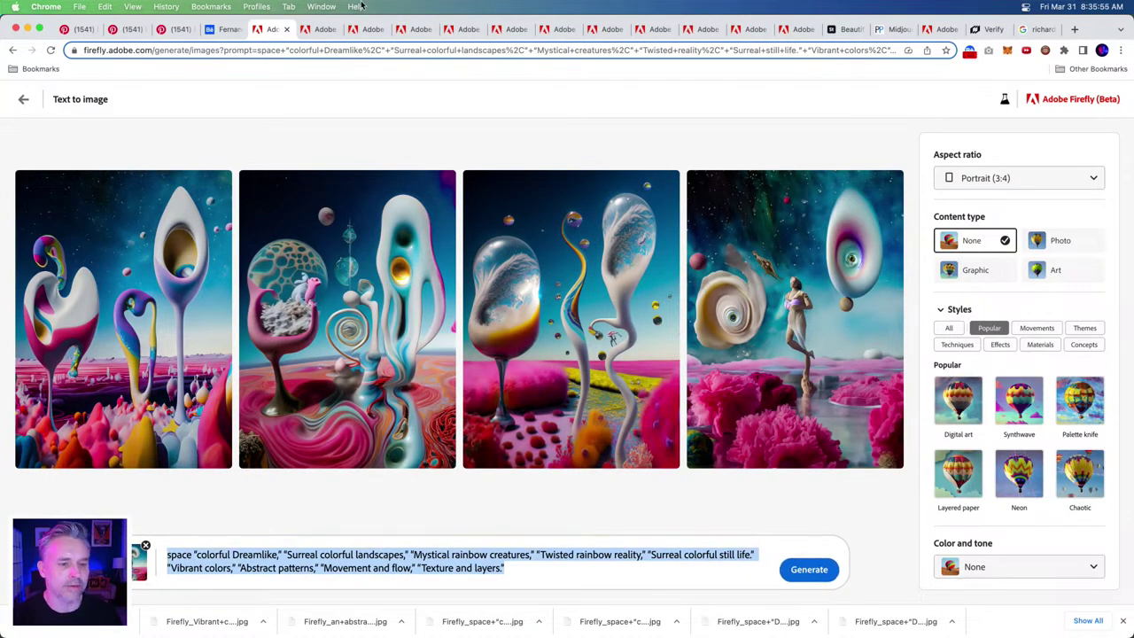
scroll(363, 5, "down", 2)
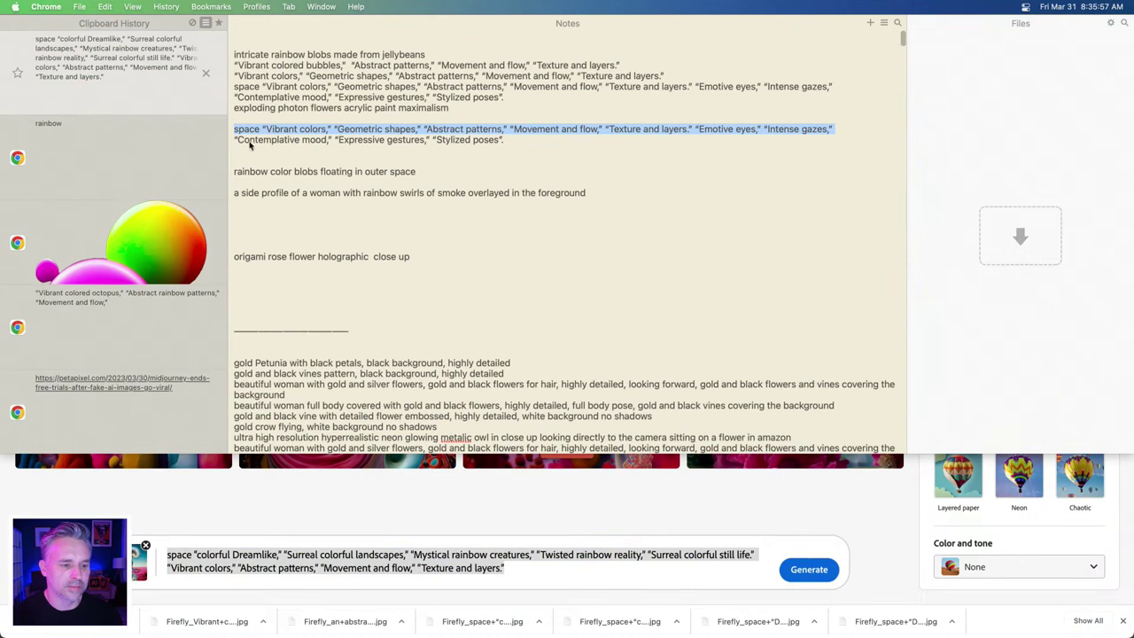
- Paste the revised prompt at the top of Notes under the heading 'EXPLODING COLOR PROJECT'
left_click(238, 41)
key("super+v")
key("Return")
key("Return")
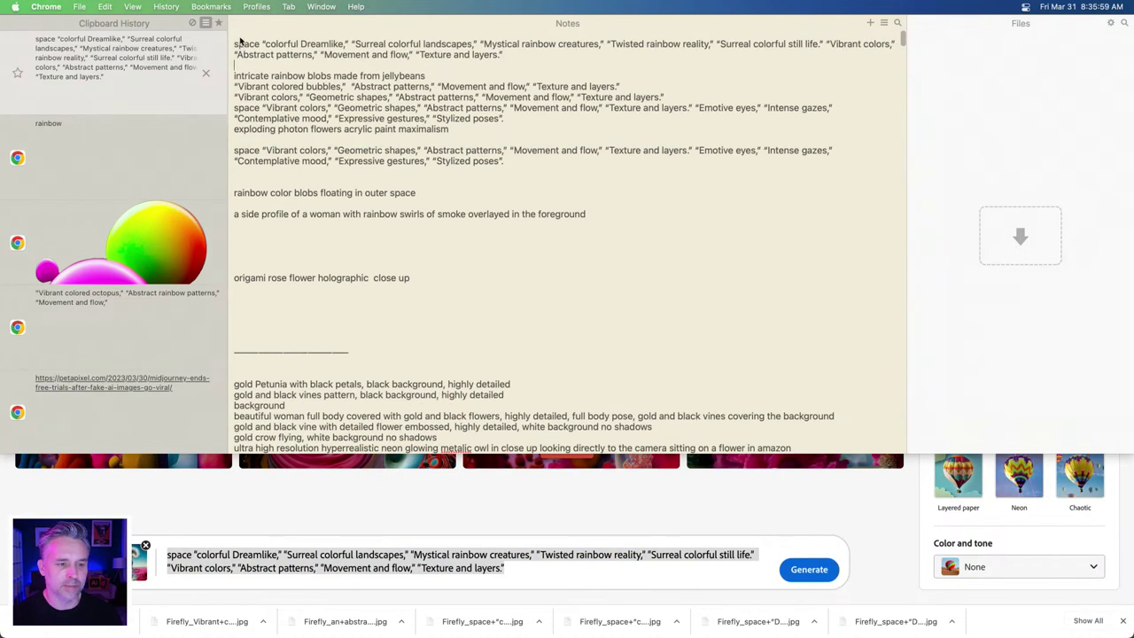
left_click(235, 43)
key("Return")
key("Return")
key("Return")
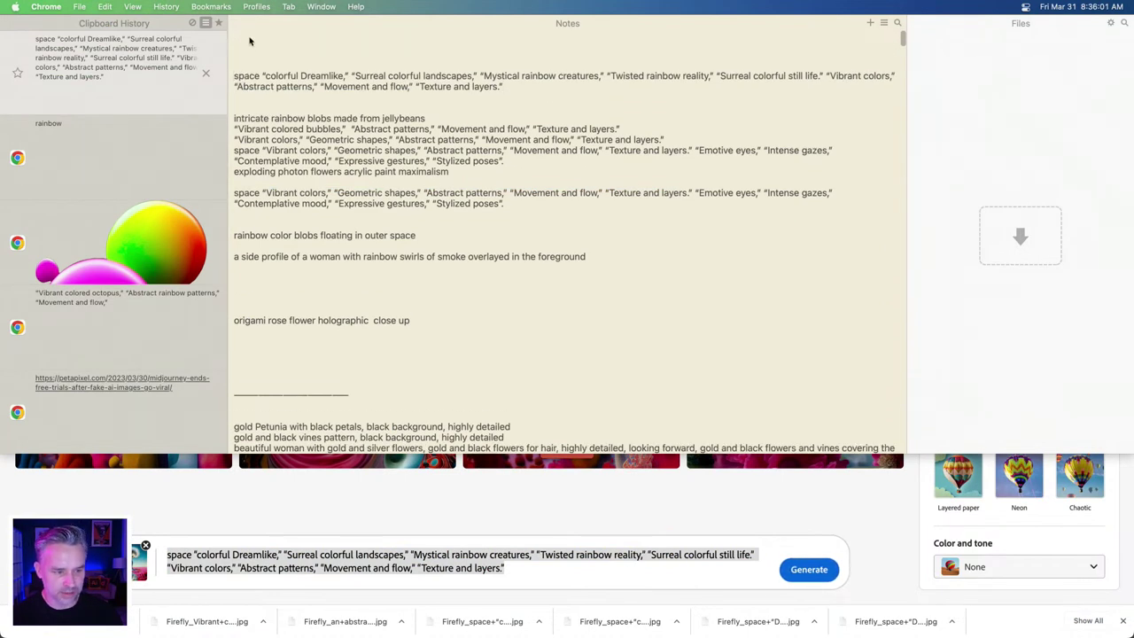
key("Return")
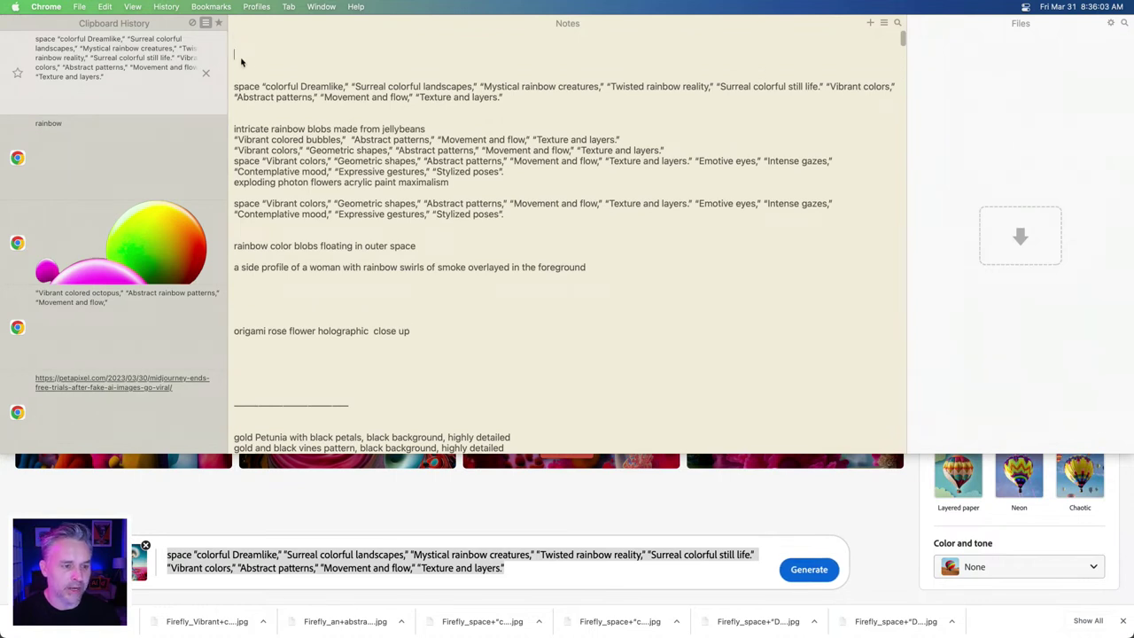
type("EXPLODING COLOR PROJECT")
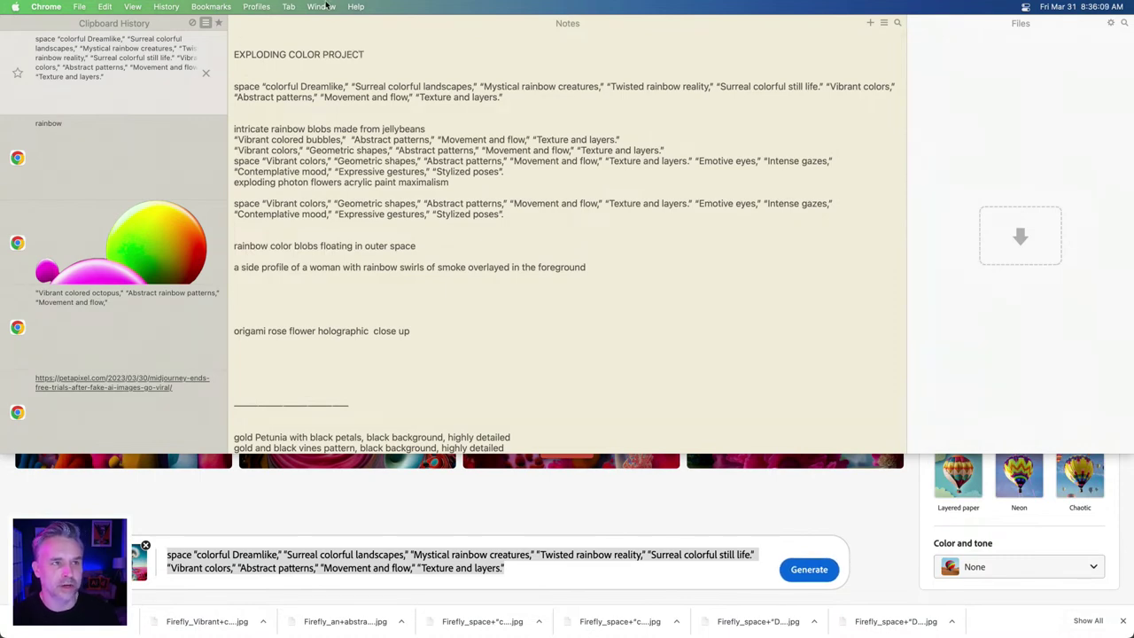
- Generate new Firefly images from the revised prompt
scroll(363, 5, "up", 2)
left_click(536, 567)
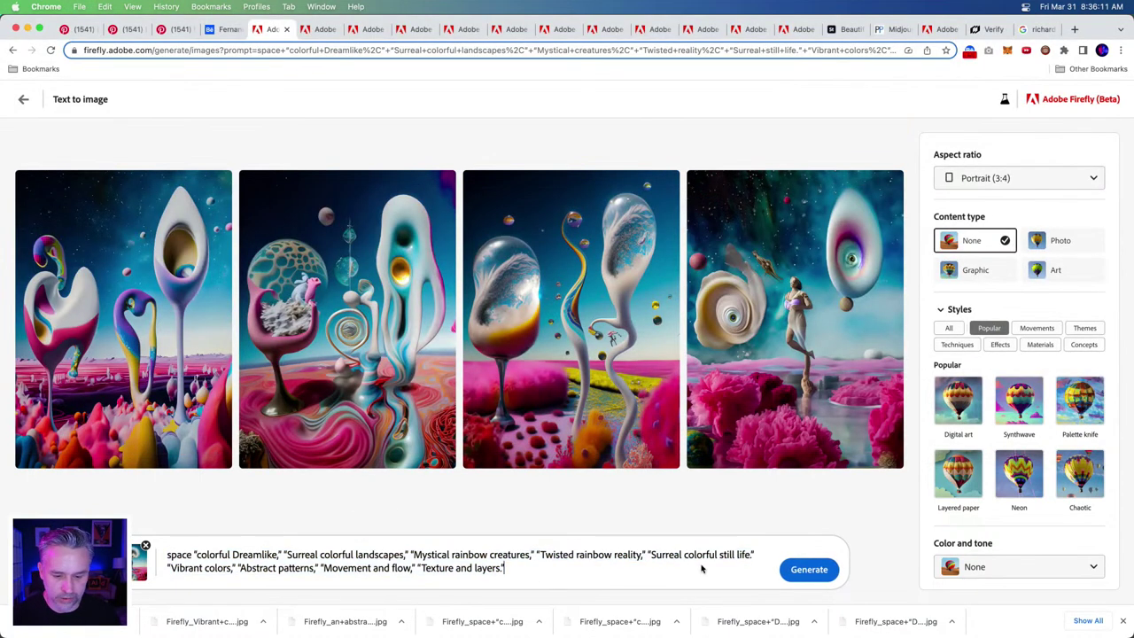
left_click(791, 569)
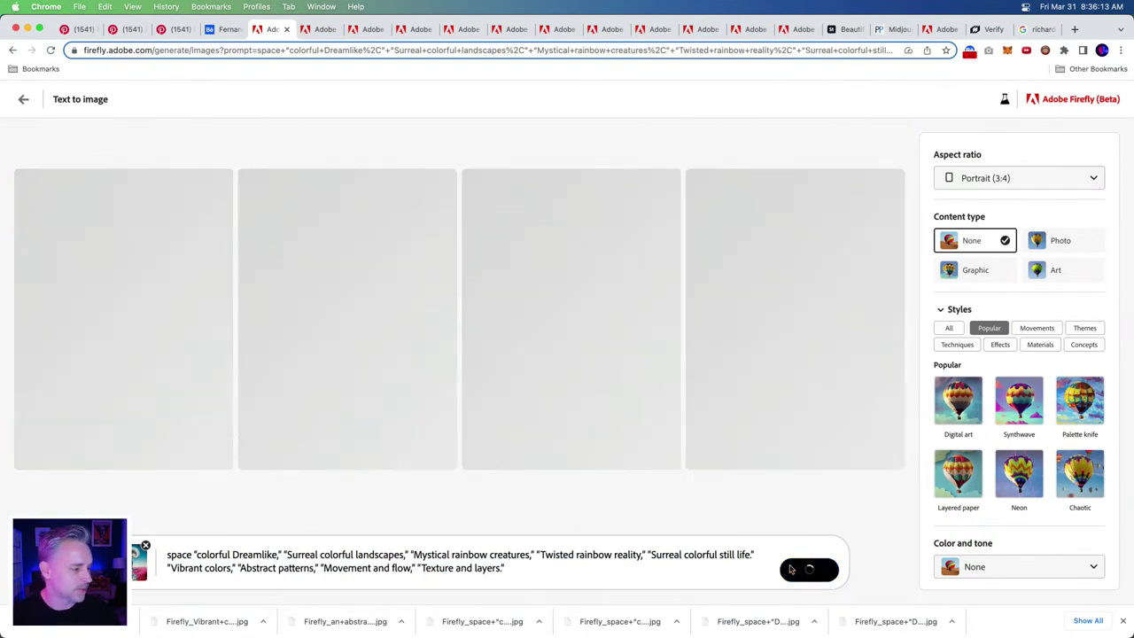
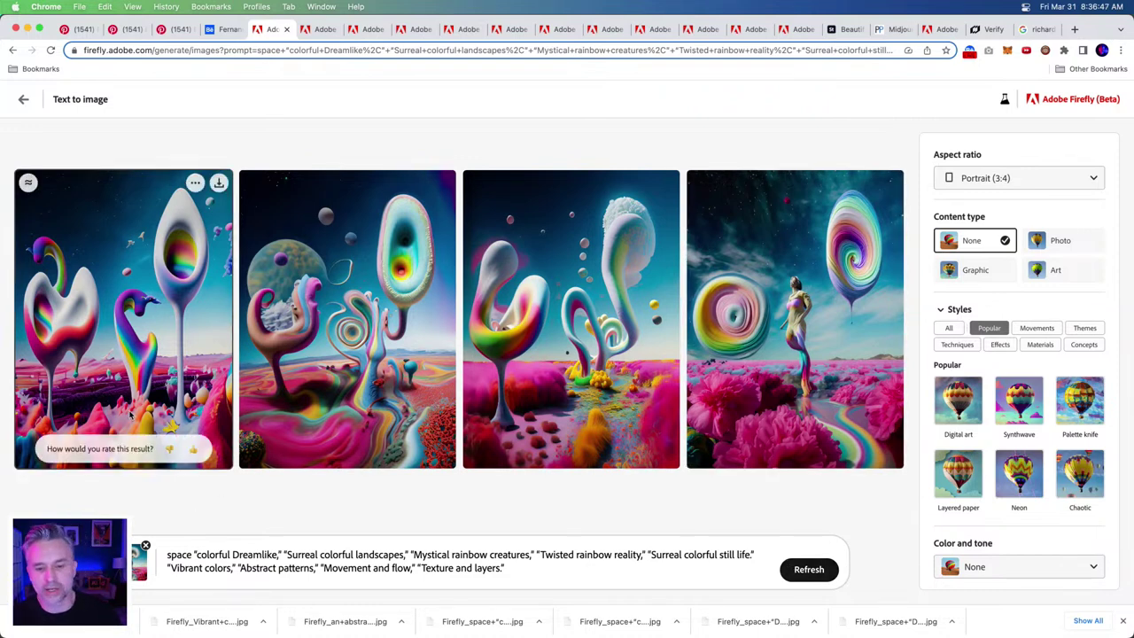
- Download the third generated surreal rainbow image from Firefly
left_click(545, 316)
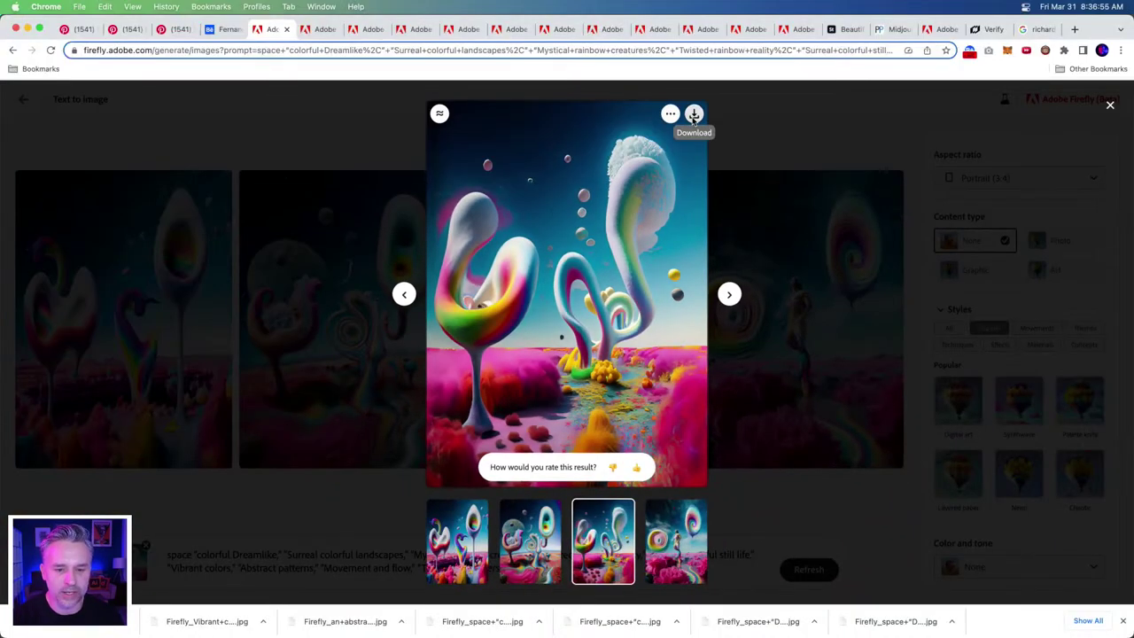
left_click(694, 117)
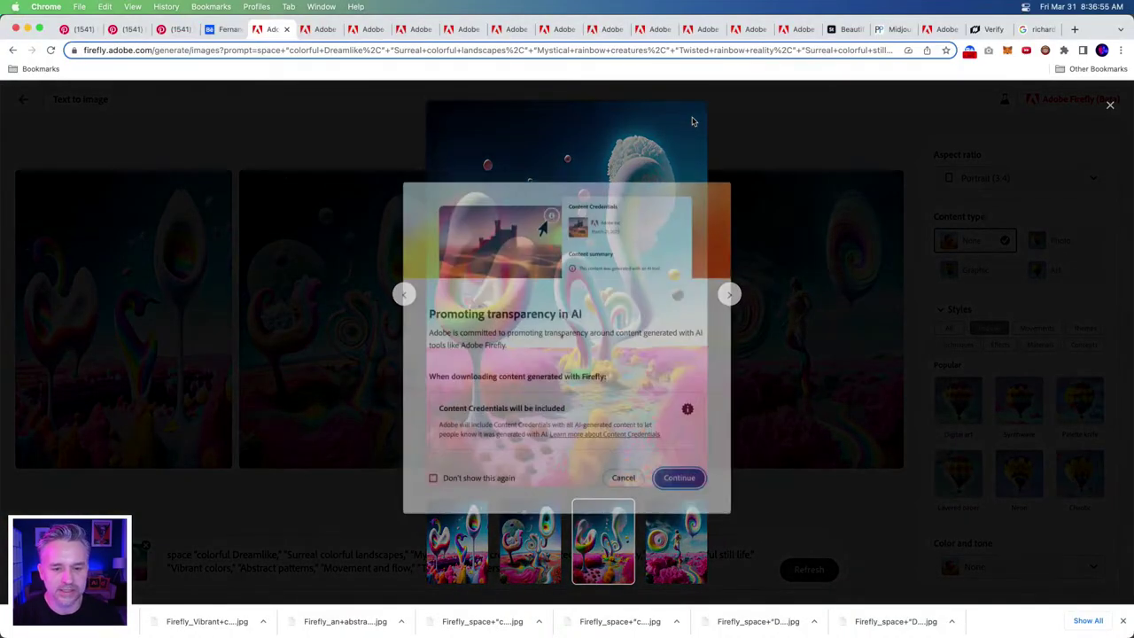
left_click(679, 470)
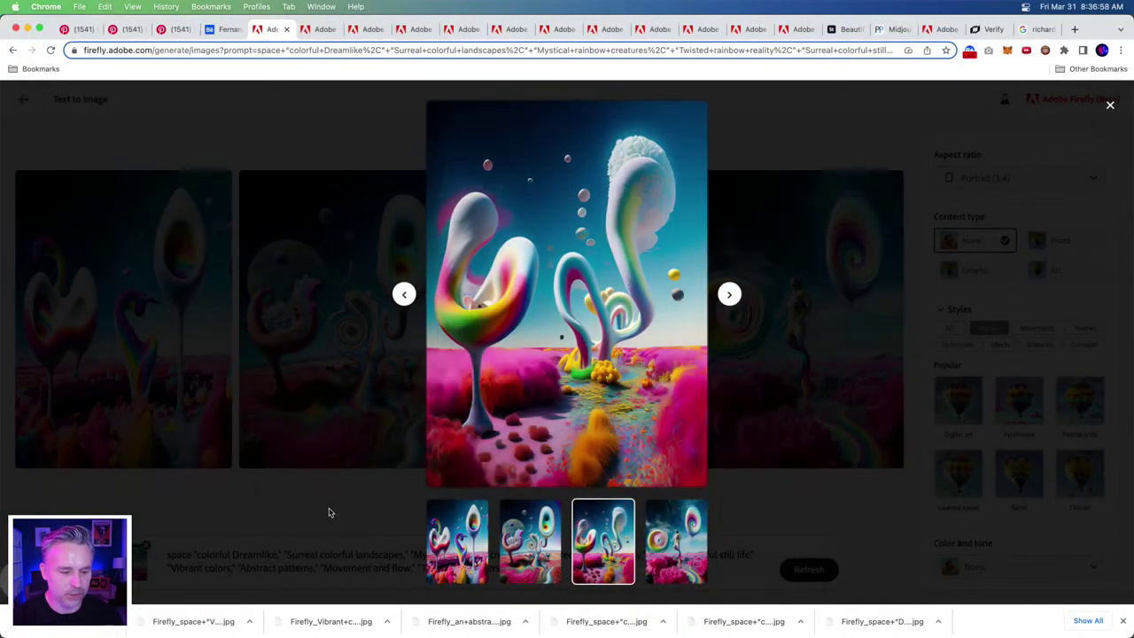
left_click(327, 512)
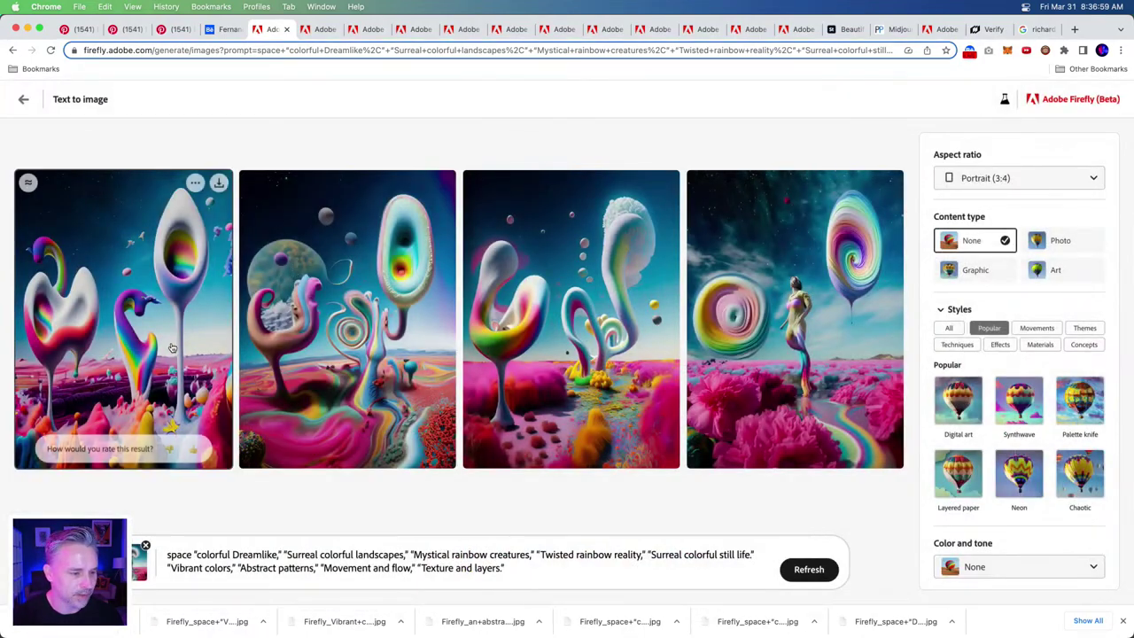
- Download the first generated image and open it in Photoshop
left_click(177, 283)
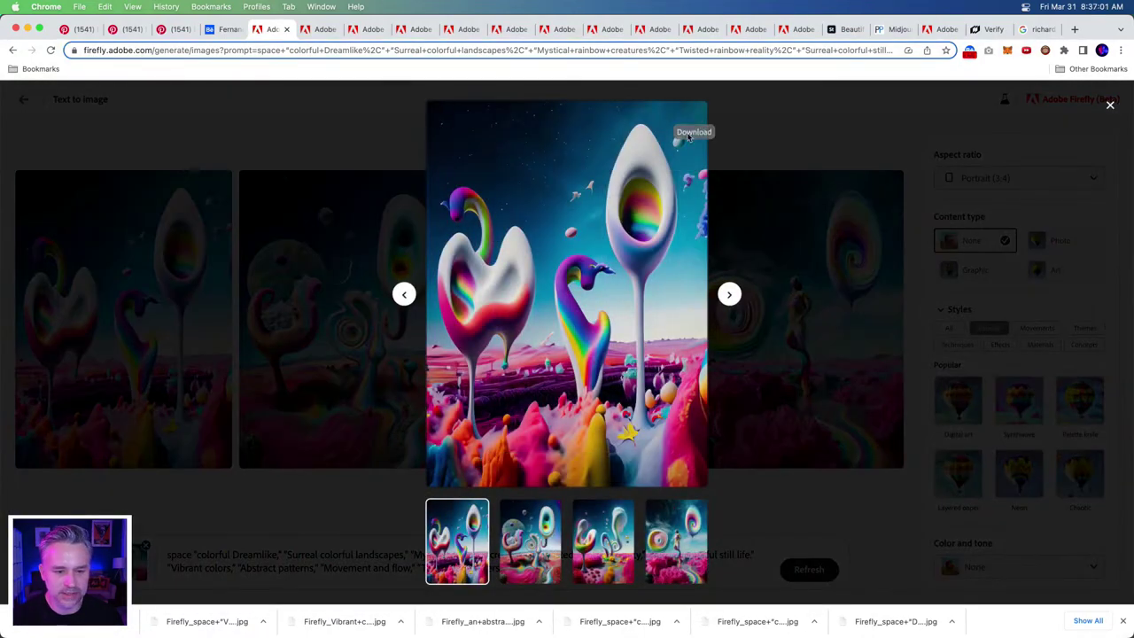
left_click(693, 115)
left_click(678, 470)
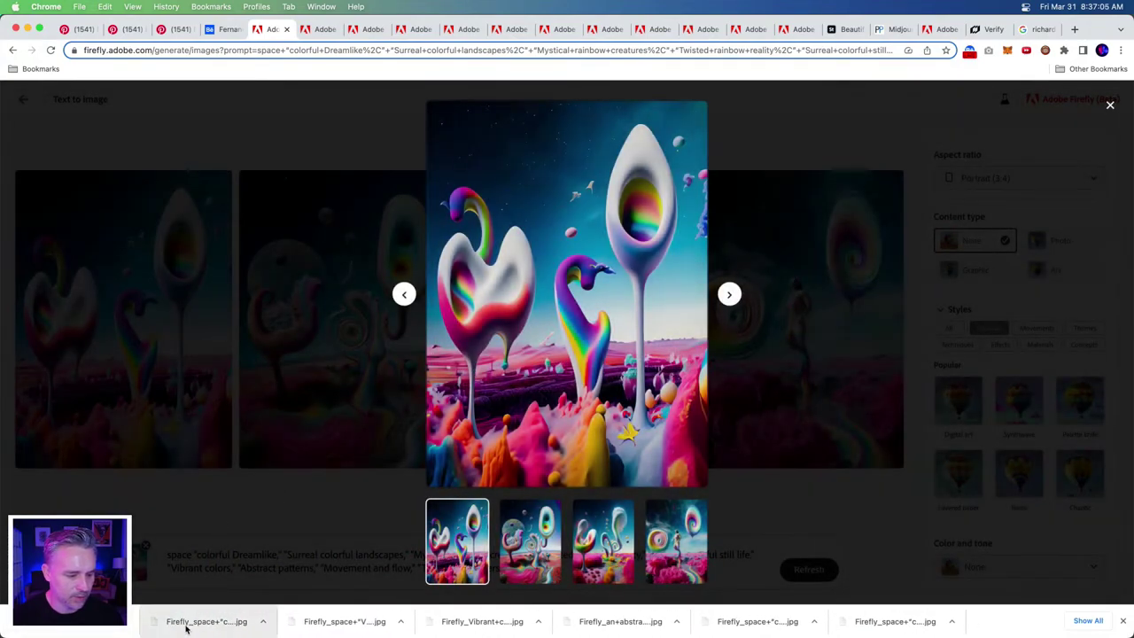
left_click(186, 625)
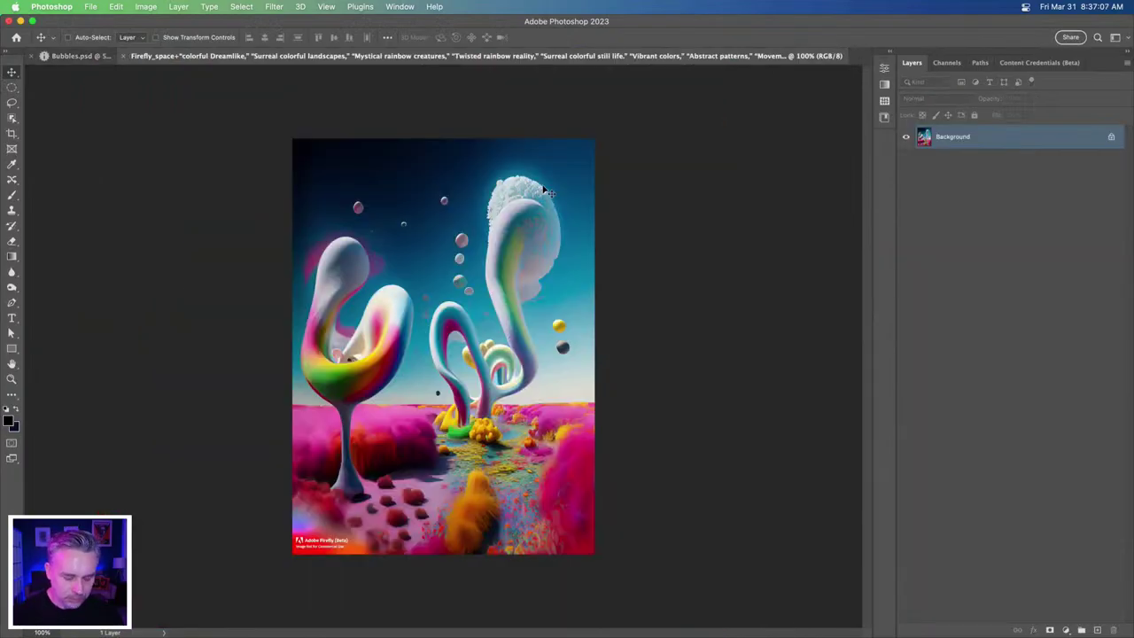
- Return to Bubbles.psd and bring the Downloads window over the canvas
key("ctrl+Tab")
mouse_move(35, 632)
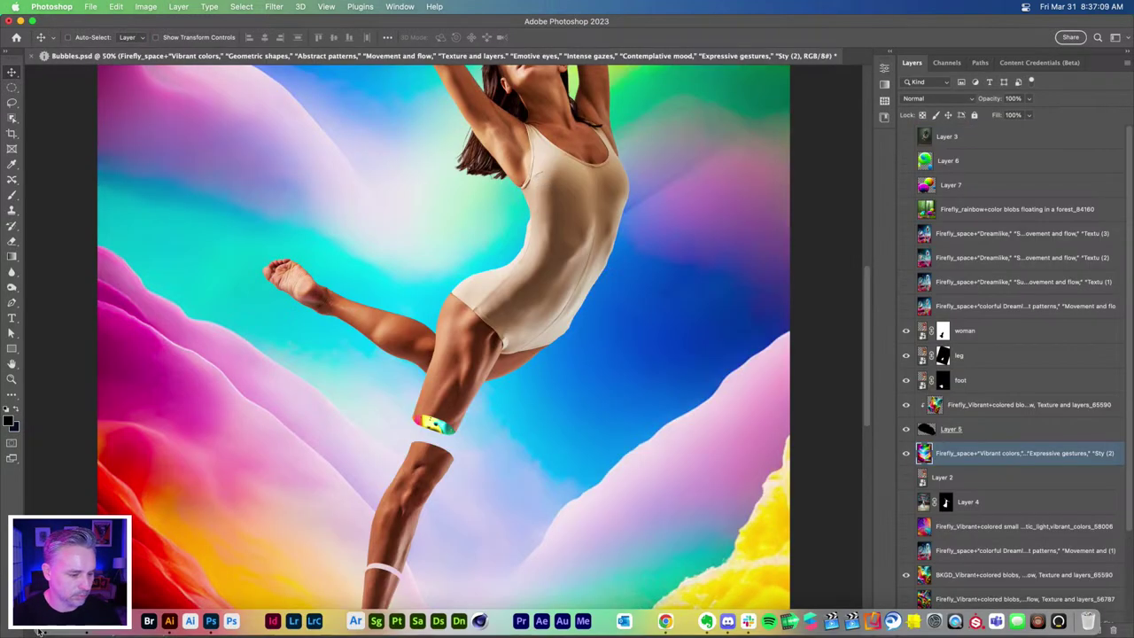
key("super+Tab")
left_click_drag(762, 111, 714, 127)
scroll(1086, 505, "up", 1)
- Place both colorful Dreamlike Firefly images and stack them above the woman layer
left_click(1086, 505)
left_click(1014, 501, "shift")
left_click_drag(1014, 501, 190, 372)
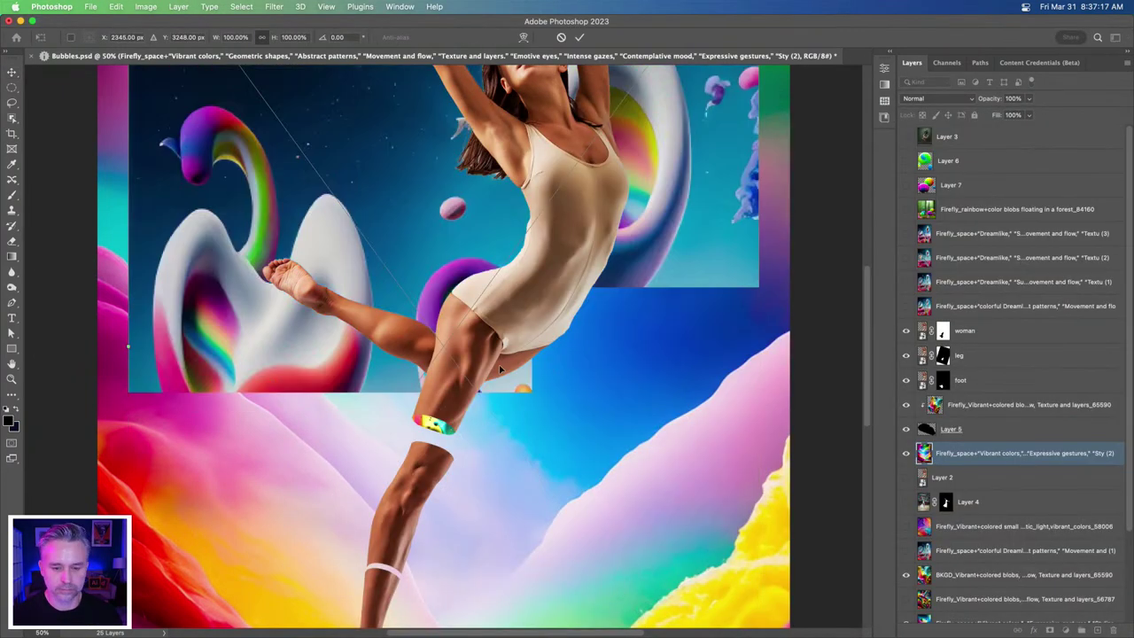
key("Return")
key("Return")
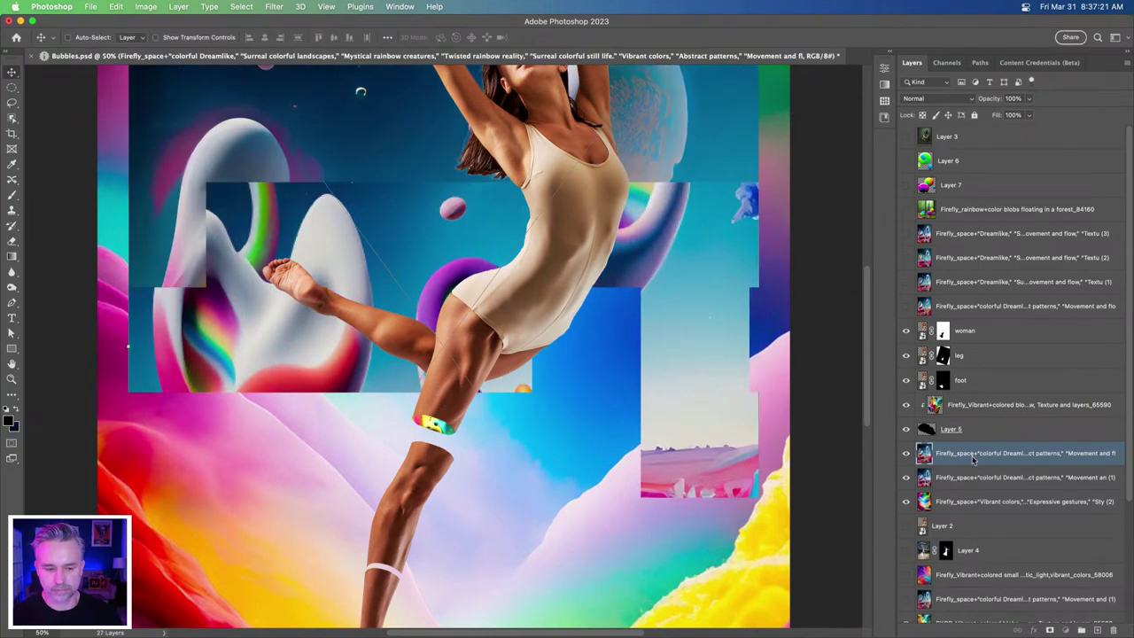
left_click_drag(973, 457, 985, 329)
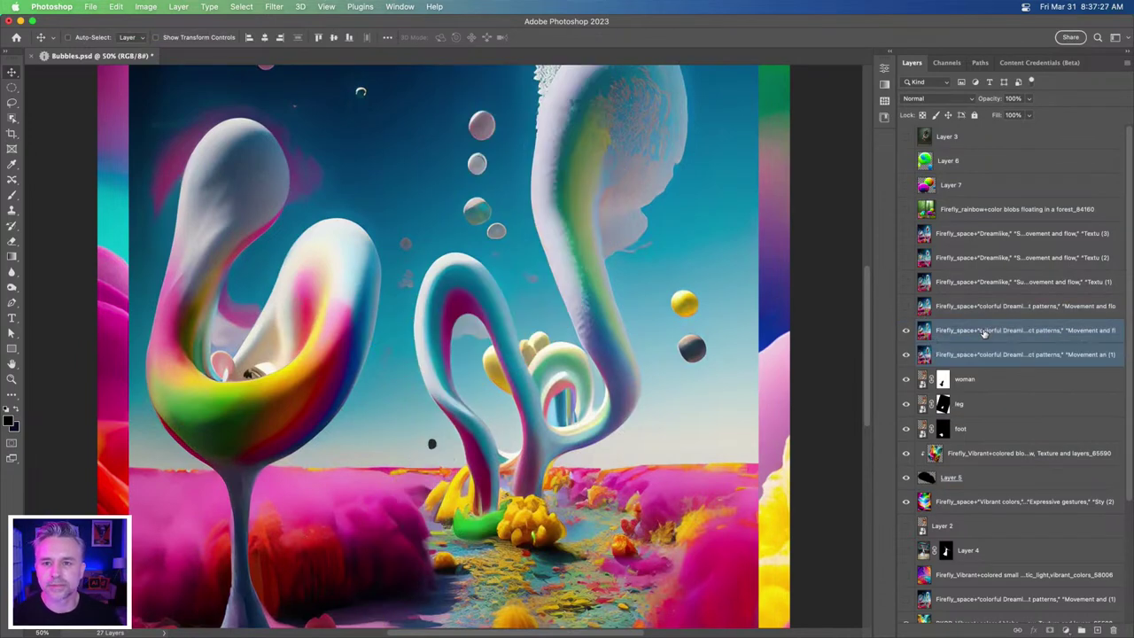
- Duplicate the upper Firefly layer
left_click(12, 104)
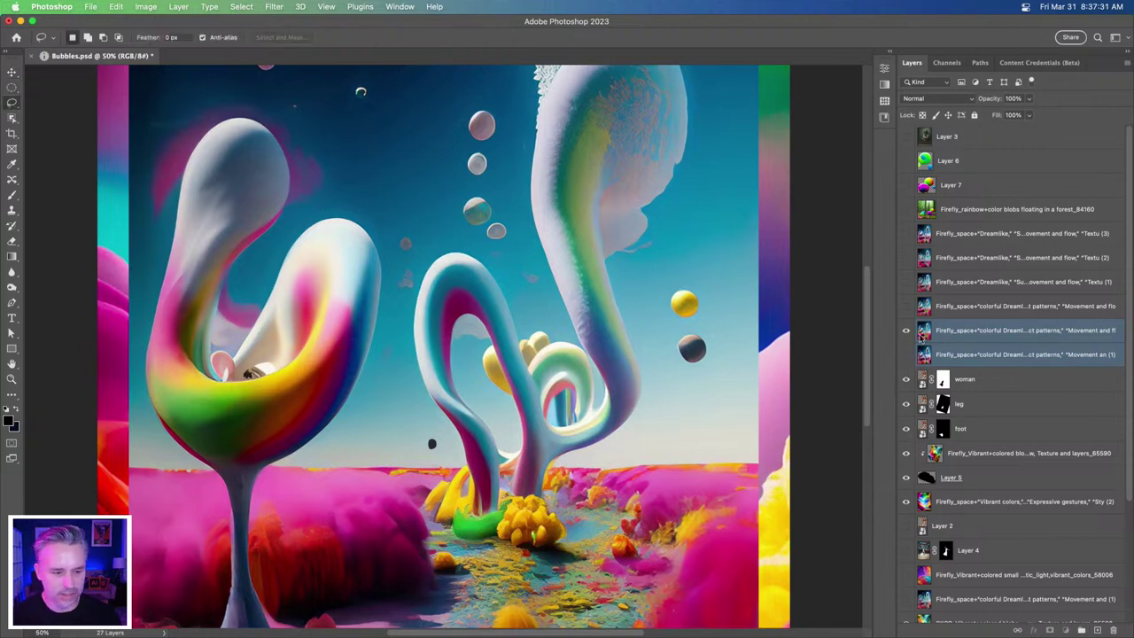
left_click(937, 337)
key("super+j")
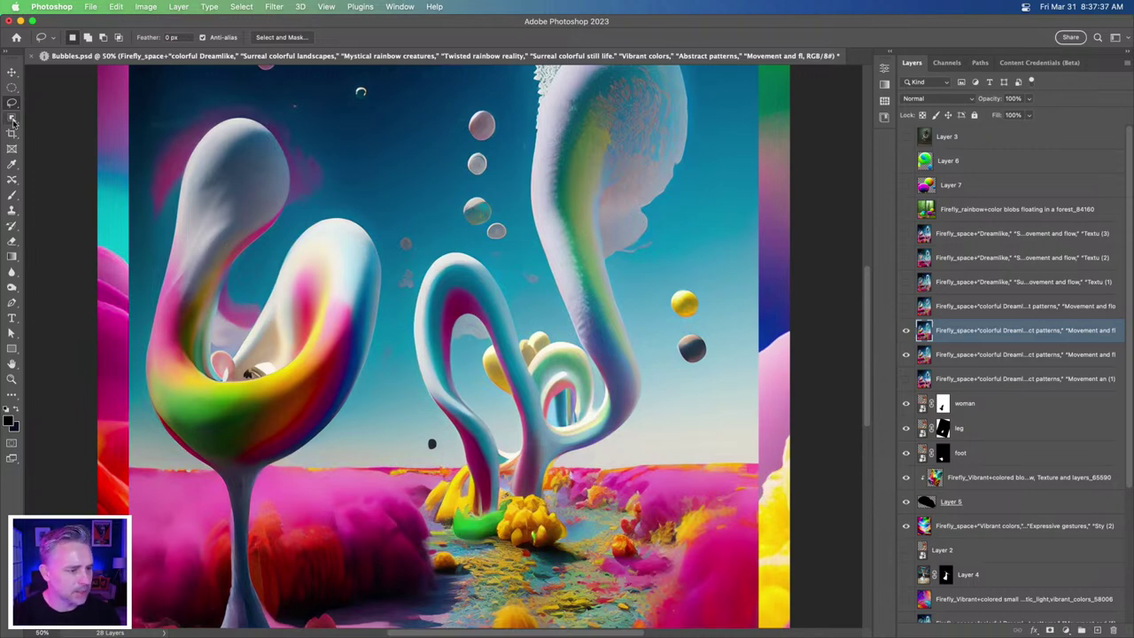
- Select the left swirl sculpture, mask the layer to it, and hide the full image below
left_click(13, 119)
mouse_move(142, 316)
left_mouse_down()
mouse_move(192, 160)
mouse_move(181, 225)
mouse_move(164, 229)
mouse_move(195, 112)
mouse_move(173, 181)
mouse_move(203, 114)
mouse_move(258, 108)
mouse_move(326, 155)
mouse_move(387, 233)
mouse_move(399, 295)
left_mouse_up()
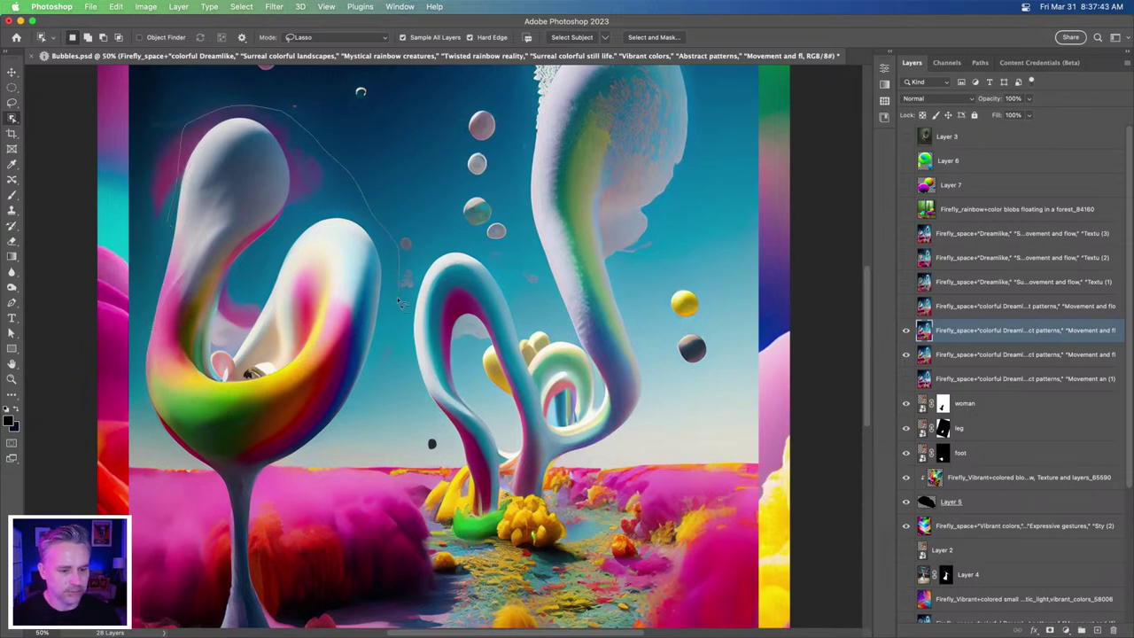
mouse_move(340, 438)
left_mouse_down()
mouse_move(270, 518)
mouse_move(252, 585)
mouse_move(225, 558)
mouse_move(203, 486)
mouse_move(150, 427)
mouse_move(137, 373)
mouse_move(156, 239)
mouse_move(160, 248)
mouse_move(288, 191)
left_mouse_up()
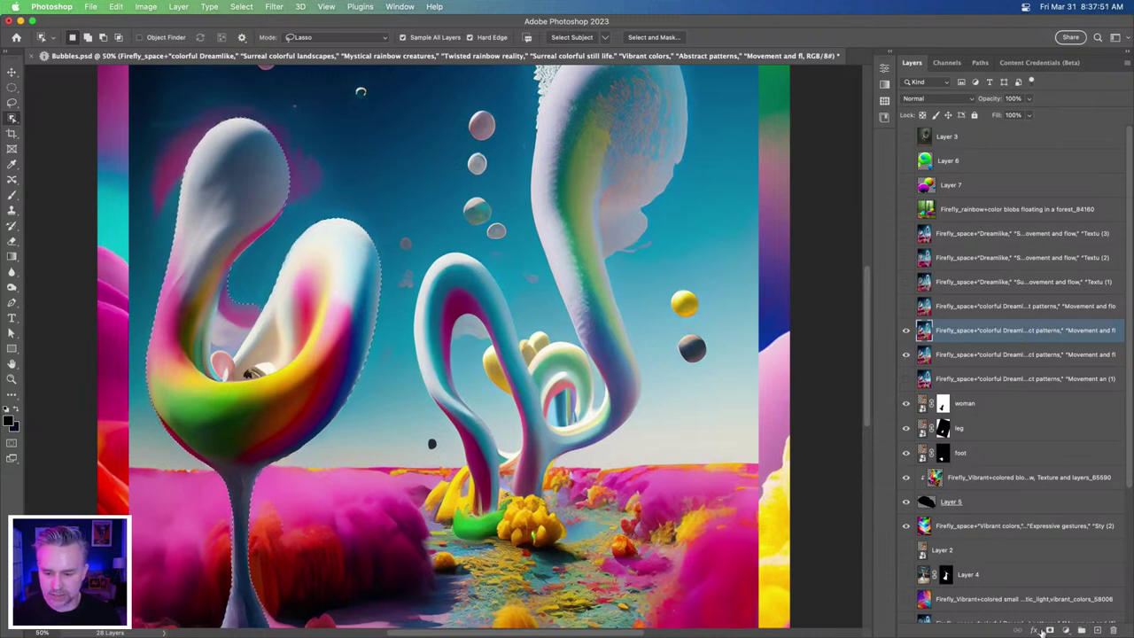
left_click(1049, 630)
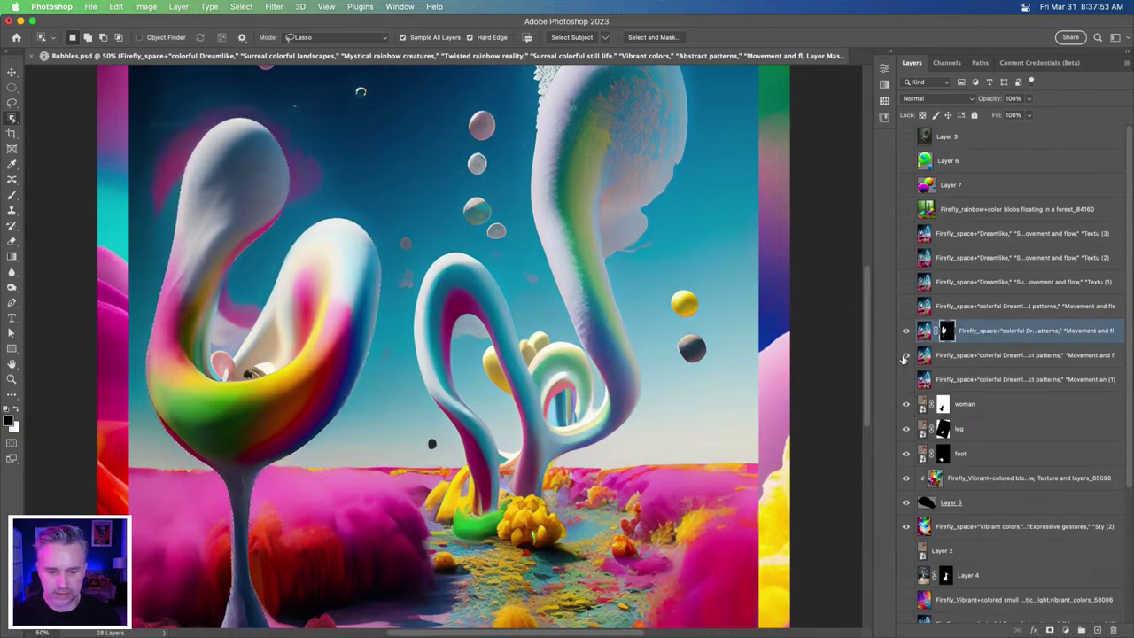
left_click(905, 355)
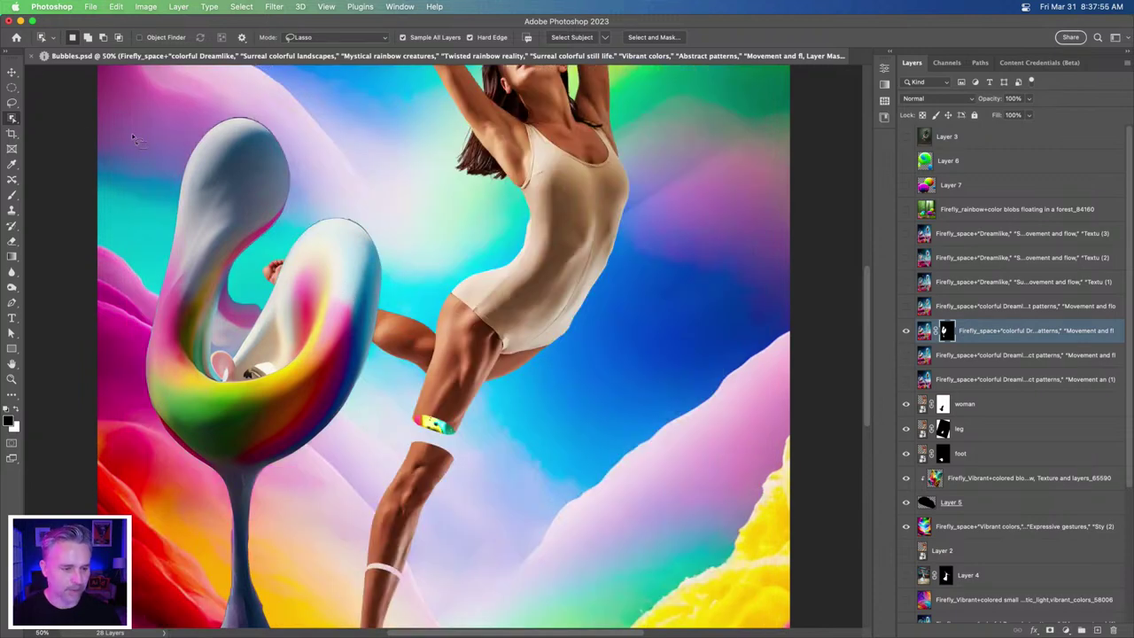
key("super+minus")
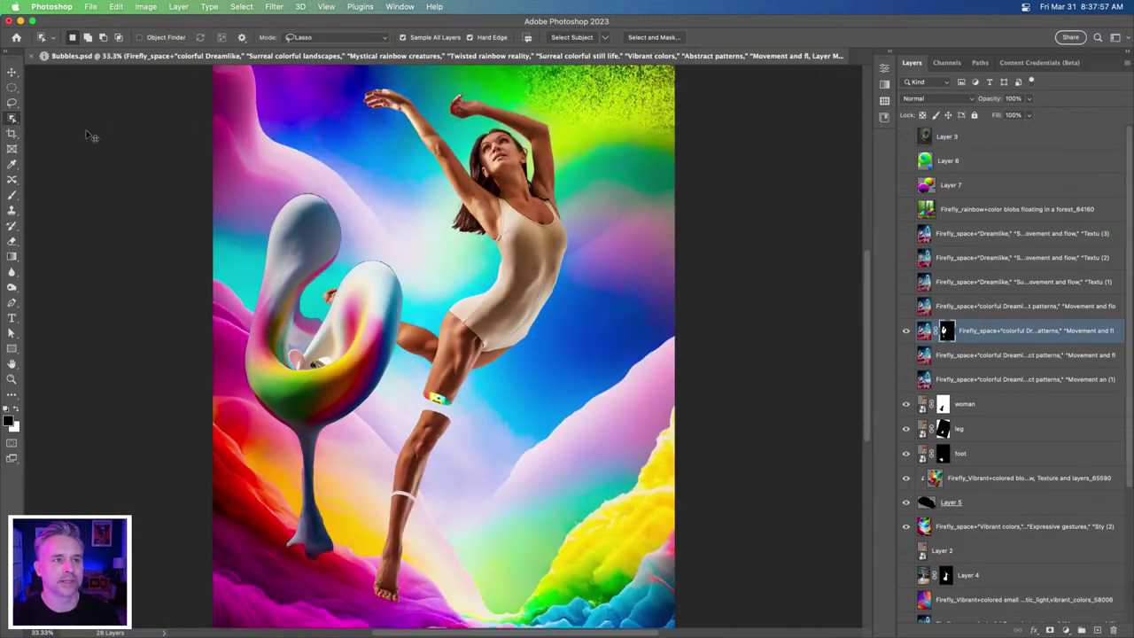
- Zoom in on the dancer and lasso her raised left hand on the woman layer
key("super+equal")
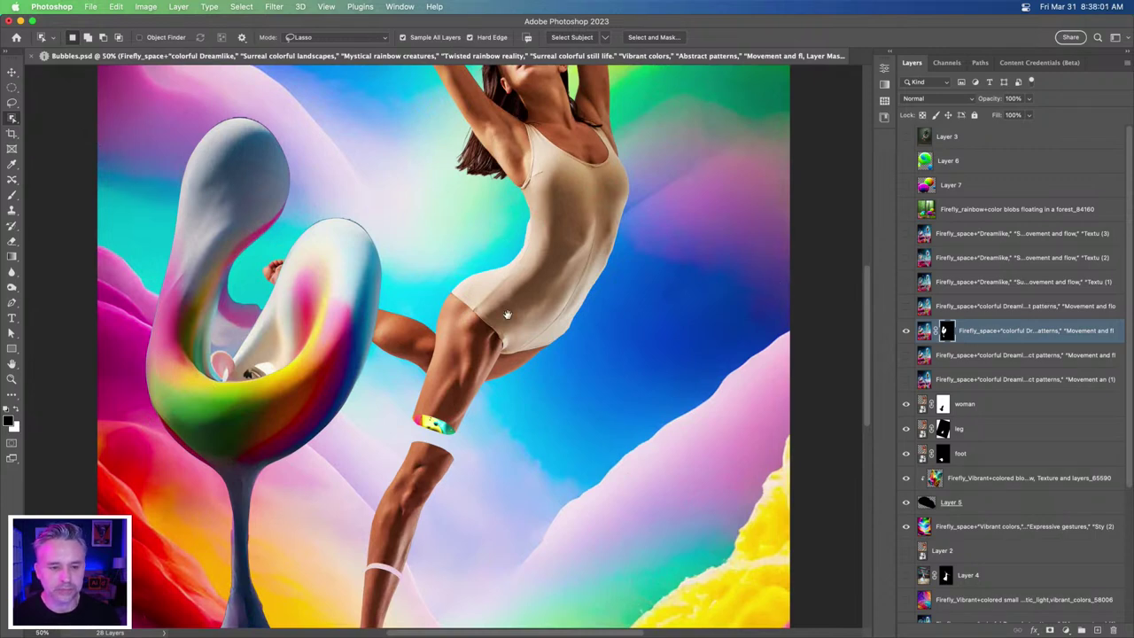
left_click_drag(508, 304, 499, 425)
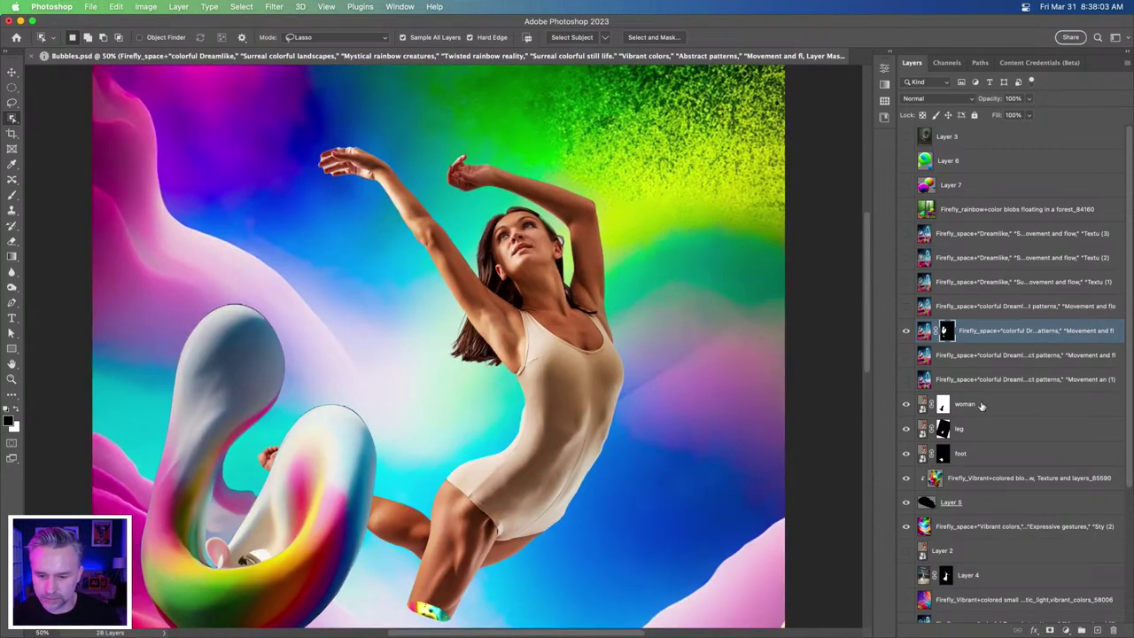
left_click(970, 405)
left_click(959, 430)
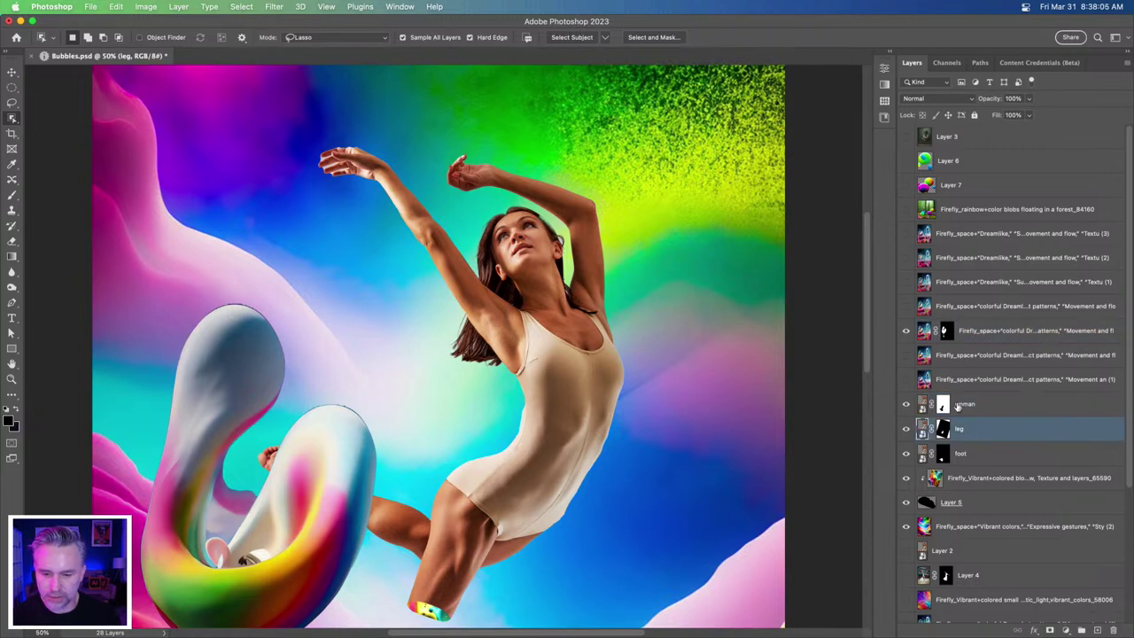
key("alt+bracketright")
key("l")
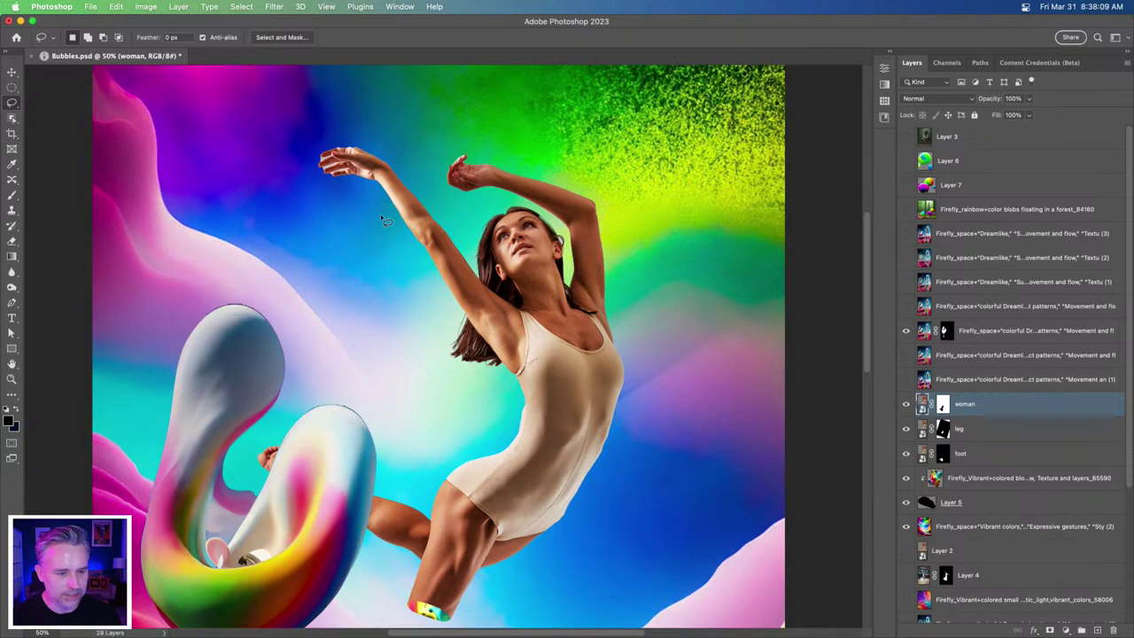
key("super+equal")
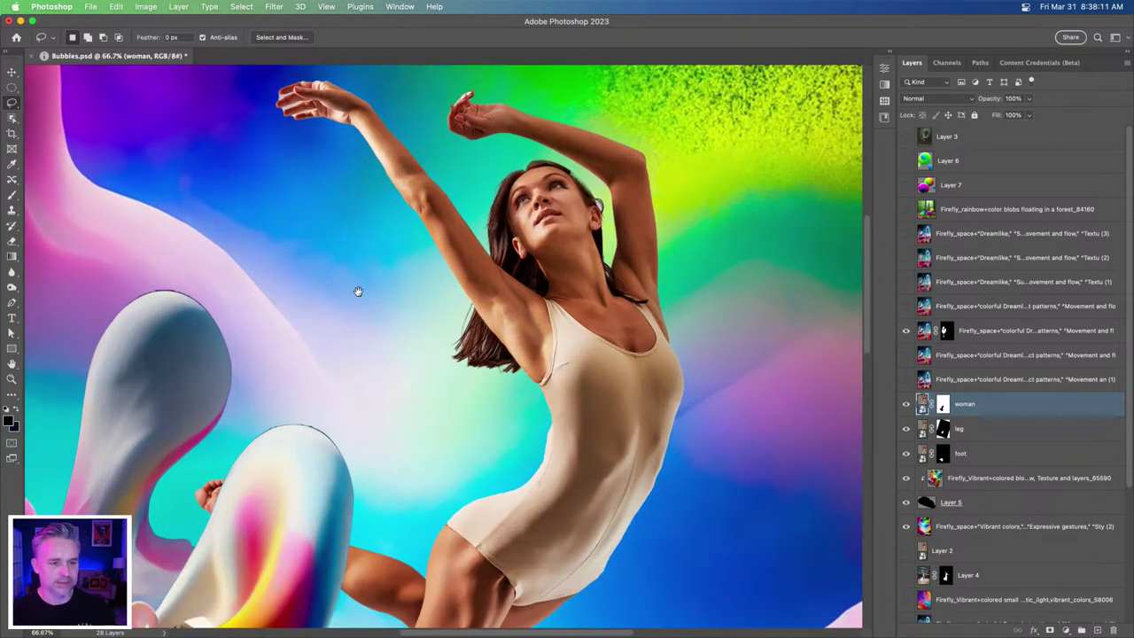
scroll(357, 291, "up", 2)
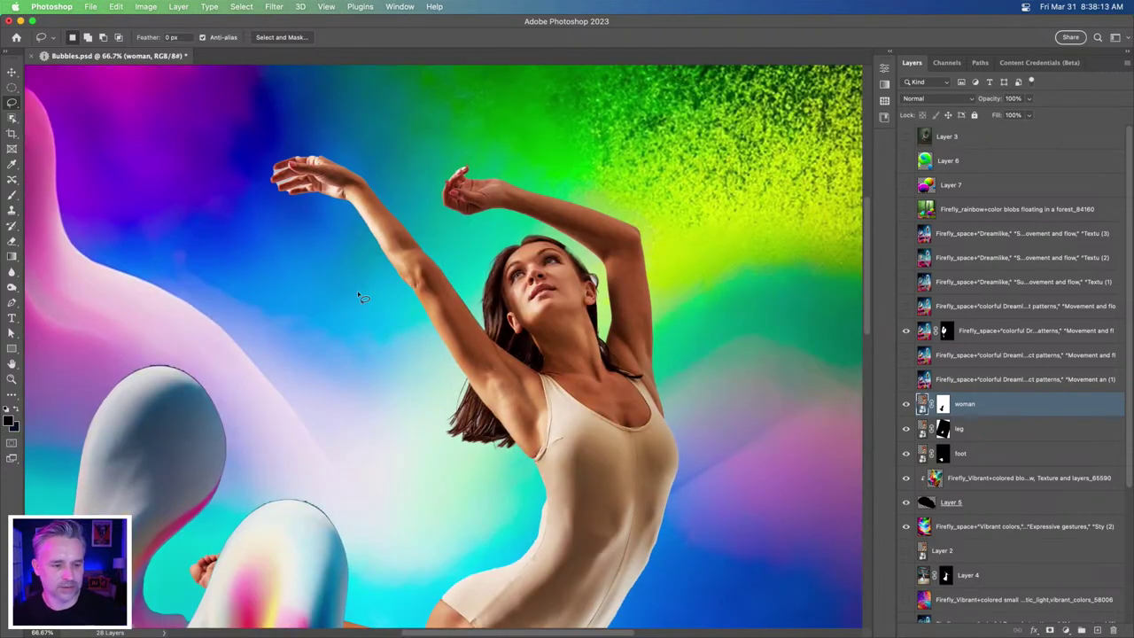
mouse_move(373, 255)
left_mouse_down()
mouse_move(332, 235)
mouse_move(245, 162)
mouse_move(347, 133)
mouse_move(412, 186)
mouse_move(413, 217)
mouse_move(385, 207)
mouse_move(368, 215)
mouse_move(372, 246)
left_mouse_up()
- Duplicate the woman layer and hide the lower woman, leg and foot layers
mouse_move(1010, 404)
left_mouse_down()
mouse_move(1019, 620)
mouse_move(978, 414)
mouse_move(957, 620)
mouse_move(1099, 629)
mouse_move(1090, 619)
left_mouse_up()
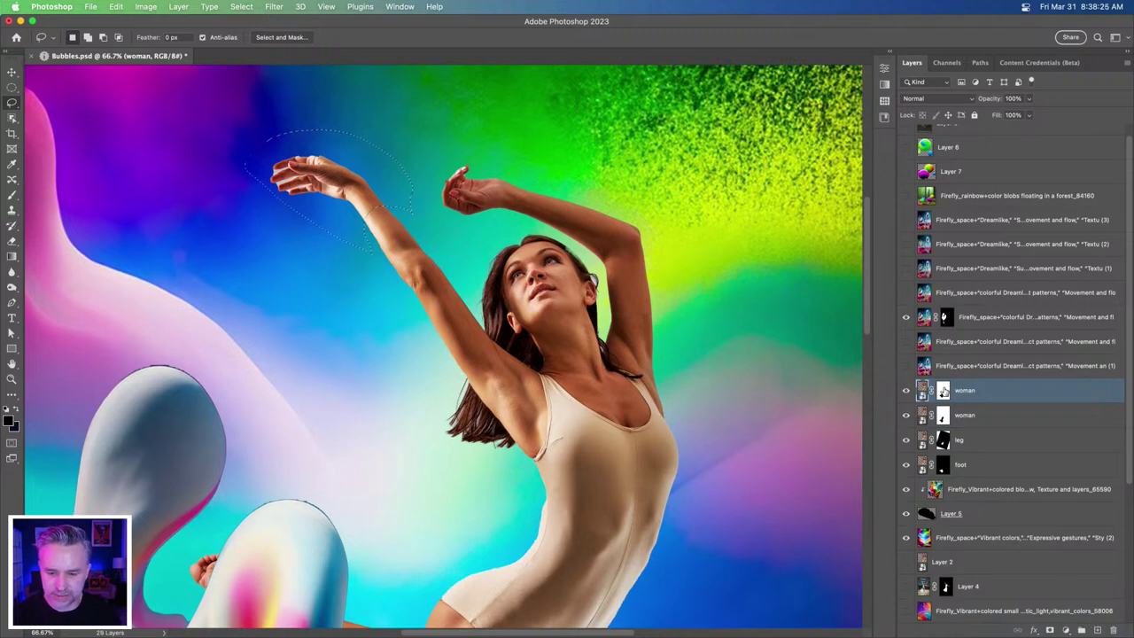
left_click(942, 390)
left_click_drag(905, 406, 906, 455)
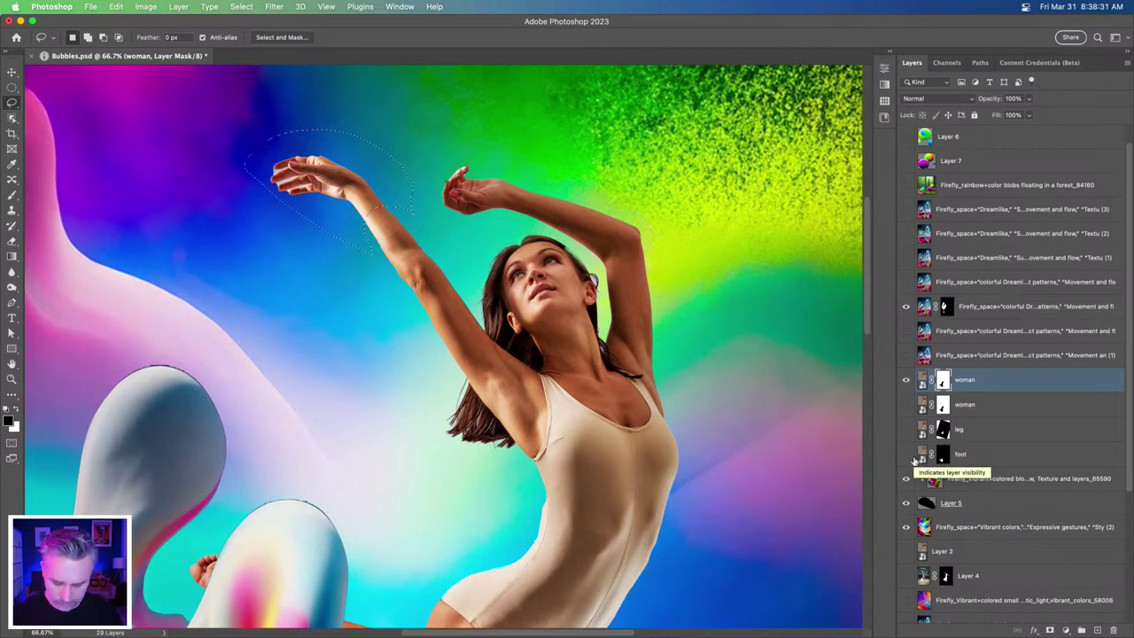
- Mask the duplicate to show only the hand and rename it 'hand'
key("alt+BackSpace")
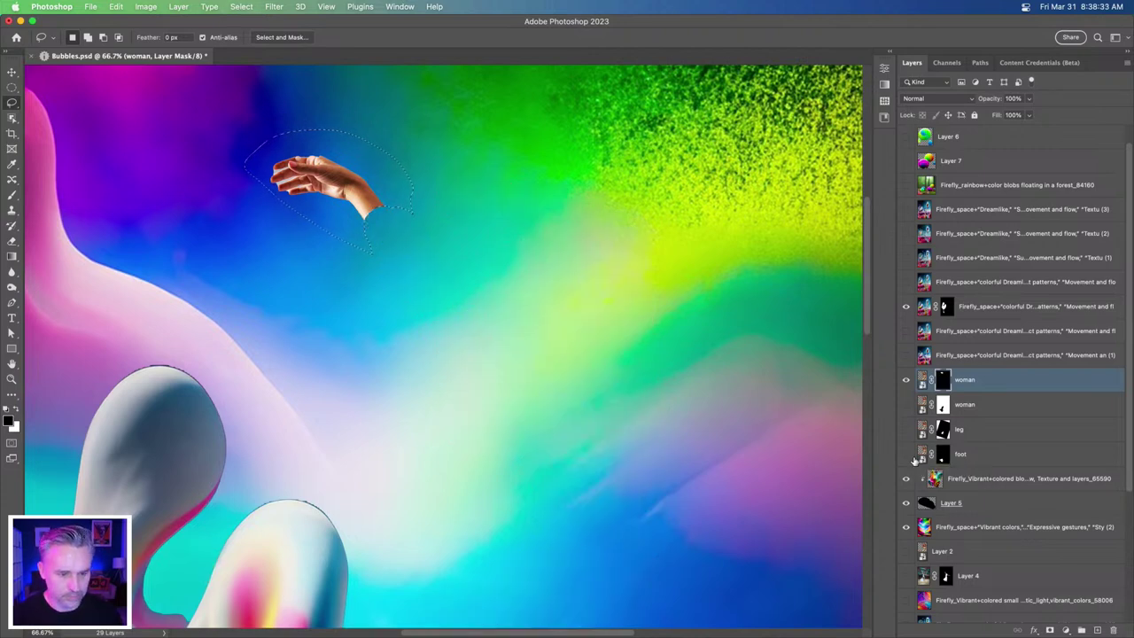
double_click(962, 380)
type("hand")
key("Return")
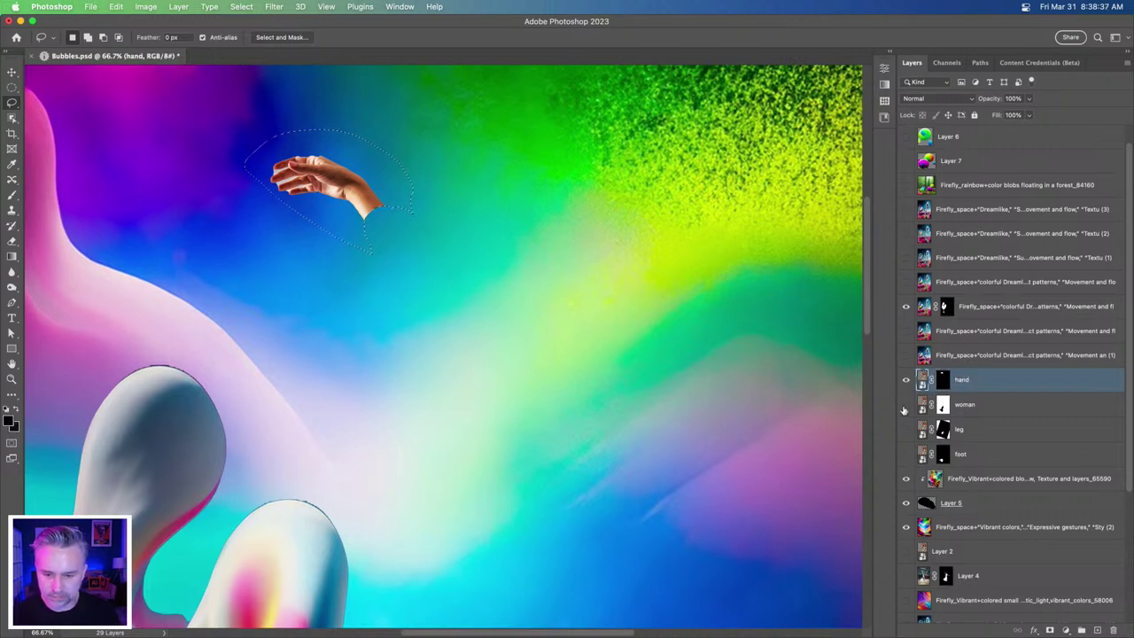
- Mask the raised hand and a forearm section out of the original woman layer
left_click(904, 407)
left_click(944, 406)
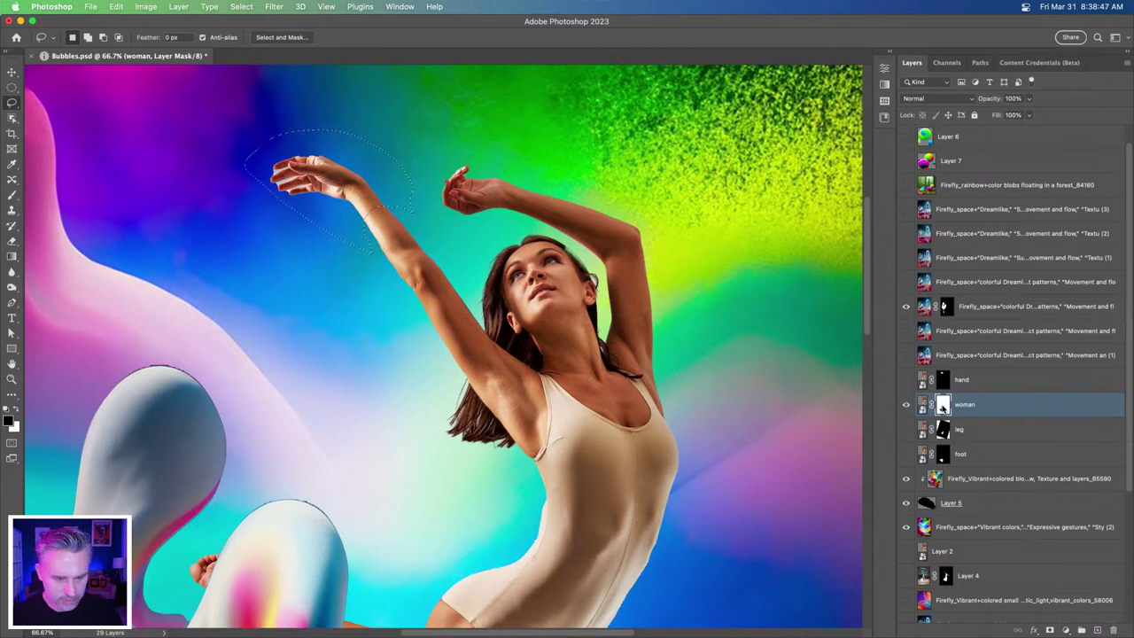
key("BackSpace")
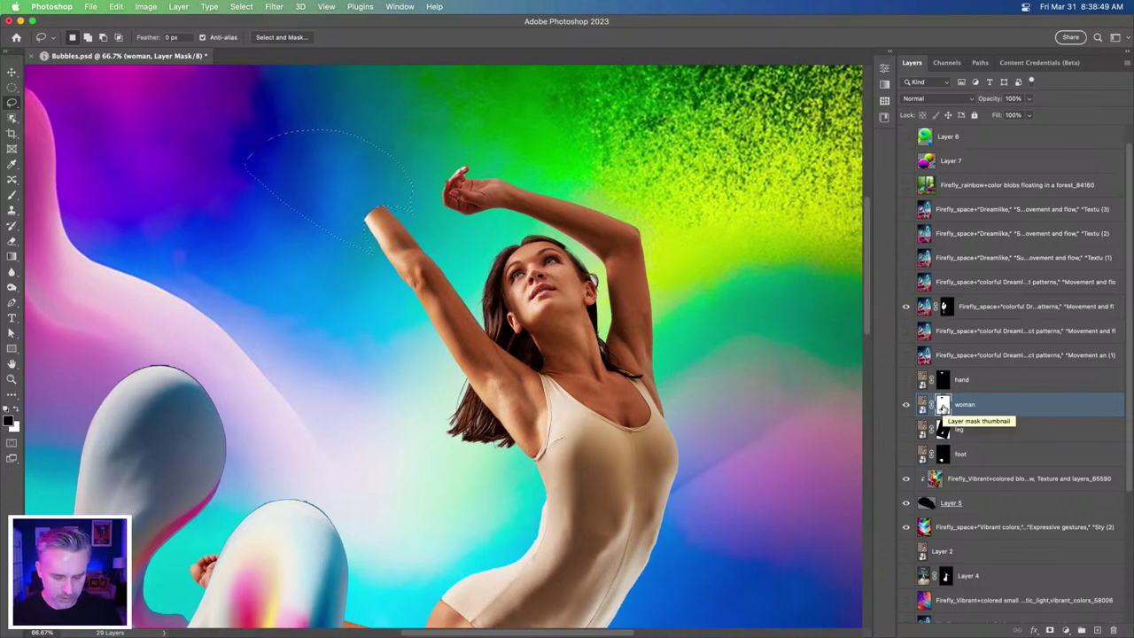
left_click(905, 379)
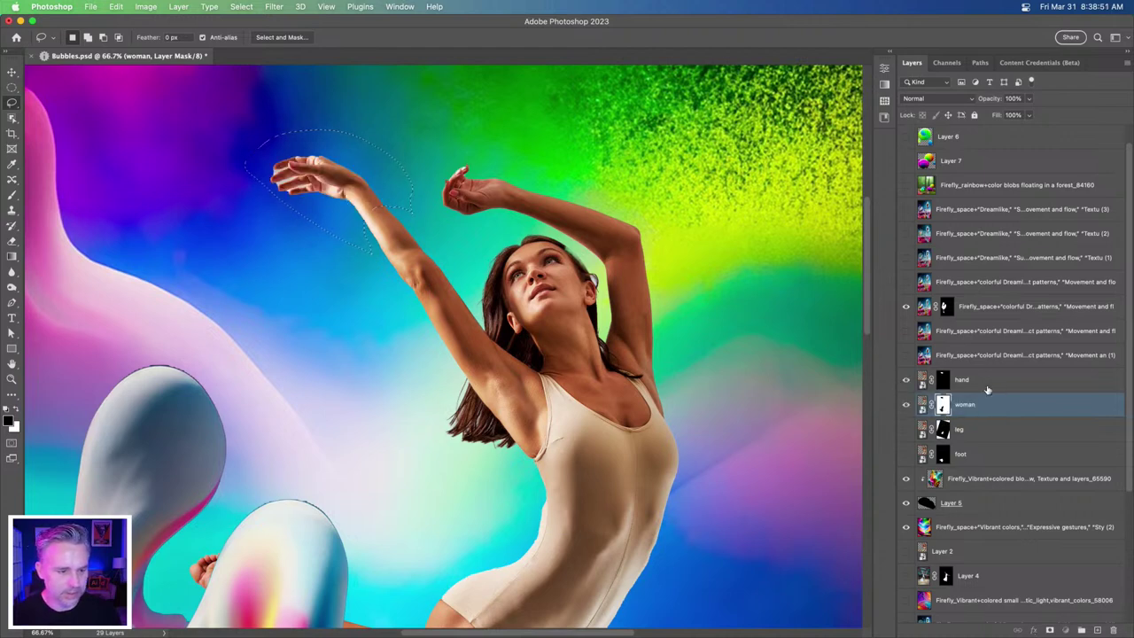
key("alt+]")
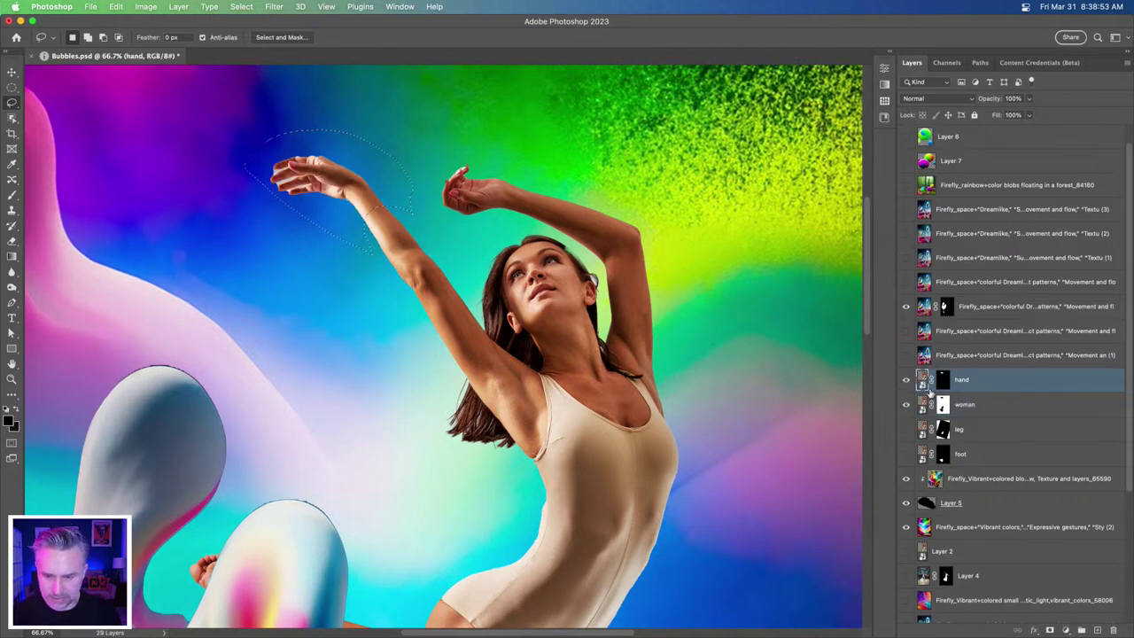
left_click(945, 406)
key("super+d")
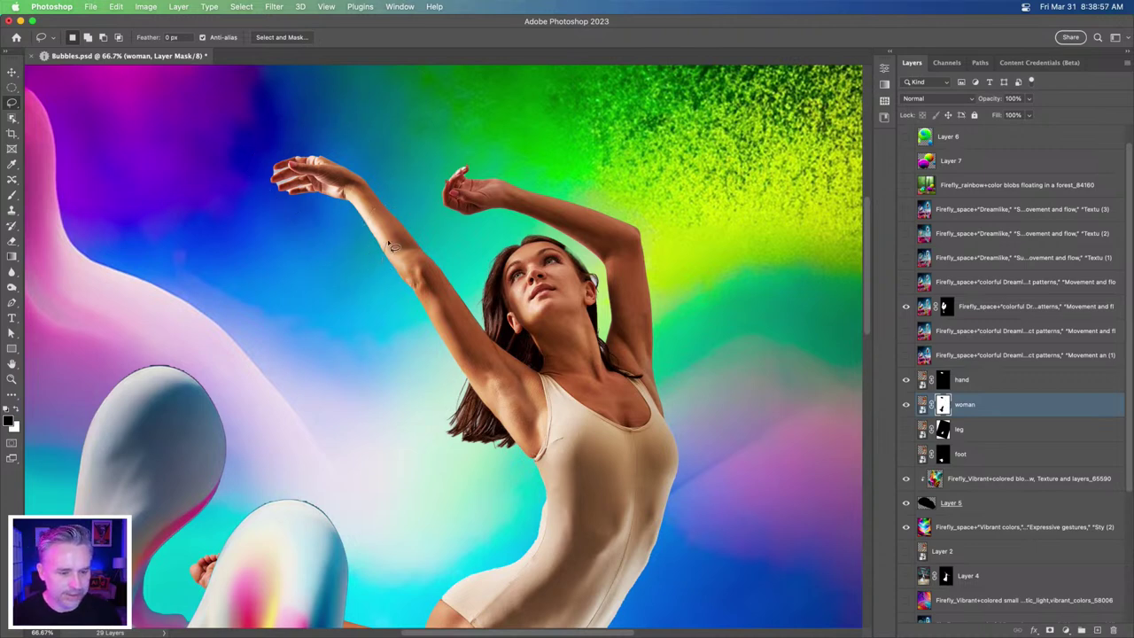
mouse_move(409, 215)
left_mouse_down()
mouse_move(373, 180)
mouse_move(331, 230)
mouse_move(339, 270)
left_mouse_up()
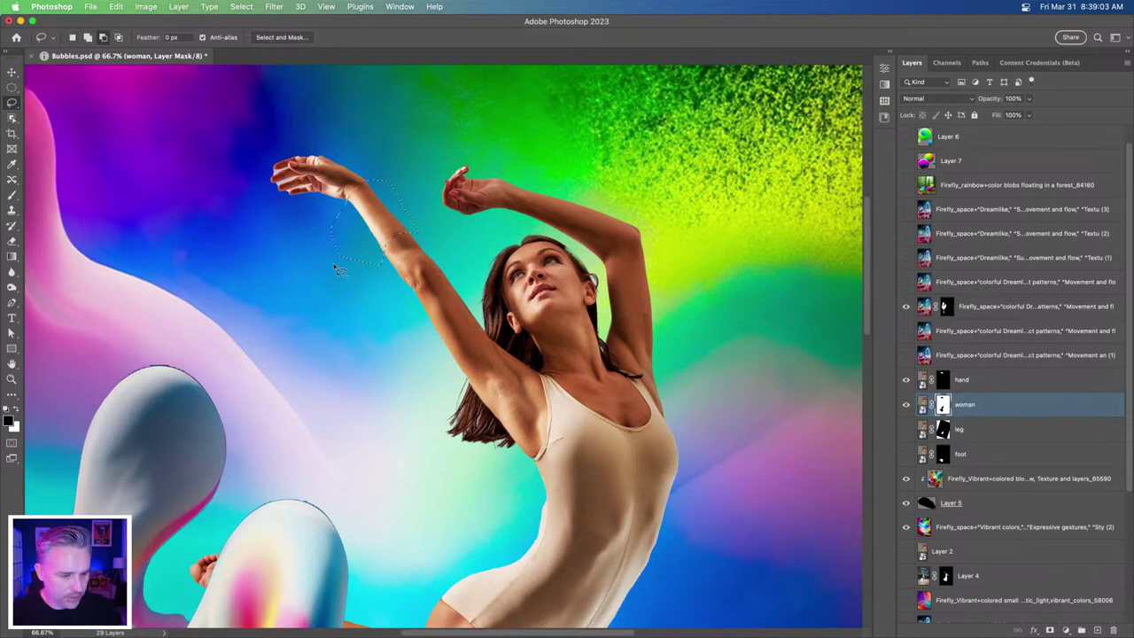
key("alt+BackSpace")
key("super+d")
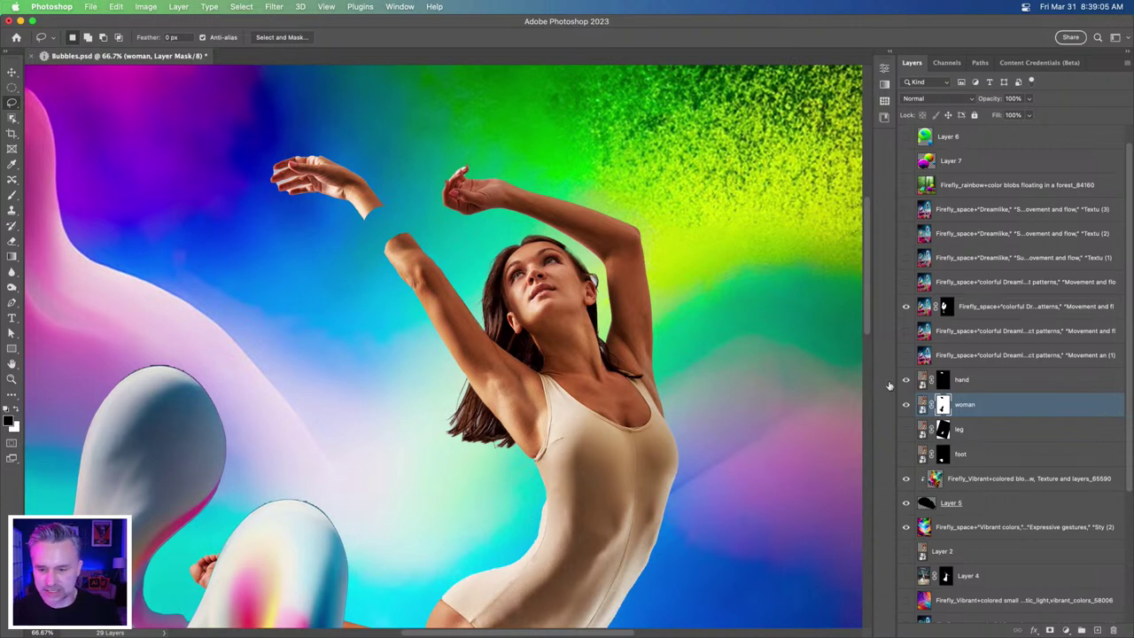
- Duplicate the colorful Dreamlike Firefly layer
left_click(966, 381)
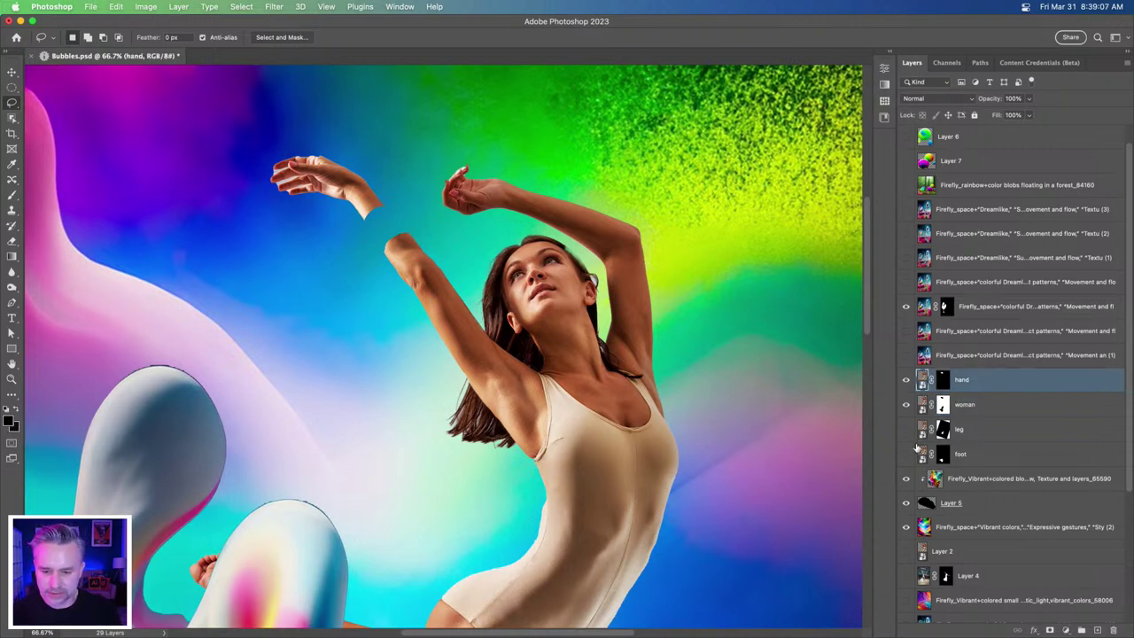
left_click(940, 310)
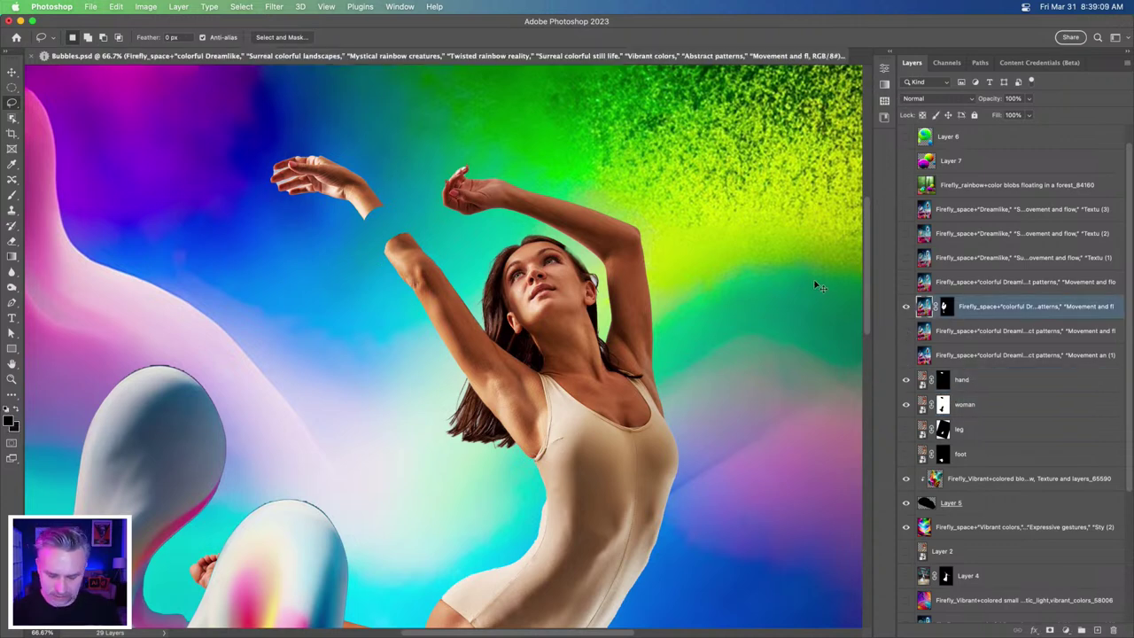
key("ctrl+j")
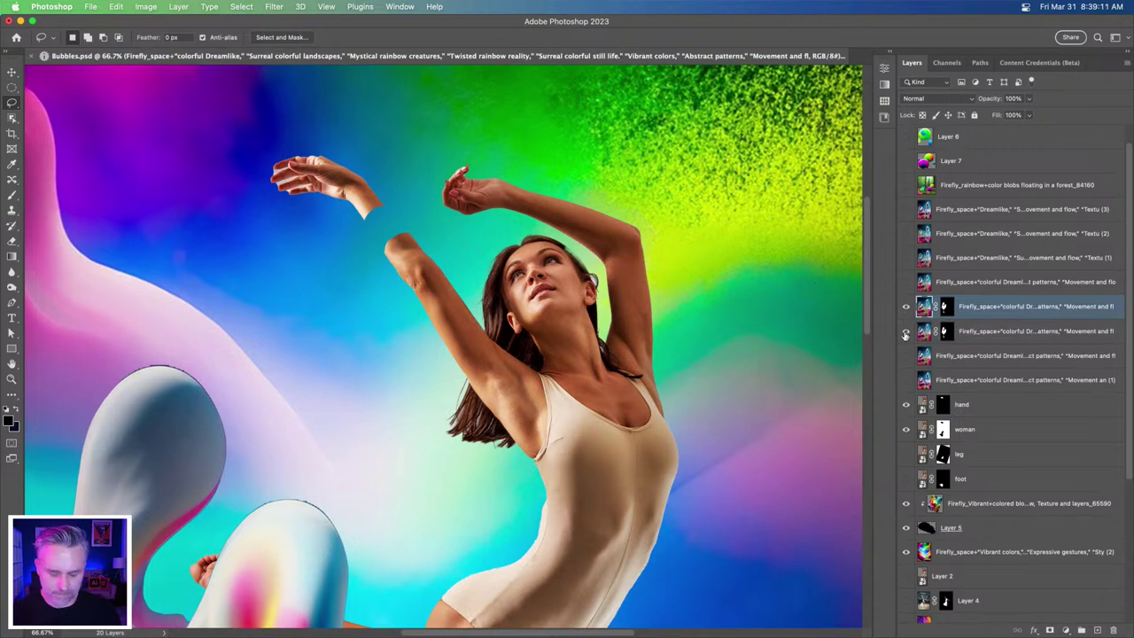
- Scale the duplicated swirl down to a small blob and tilt it to about -22°
key("super+t")
key("super+minus")
key("super+minus")
key("super+minus")
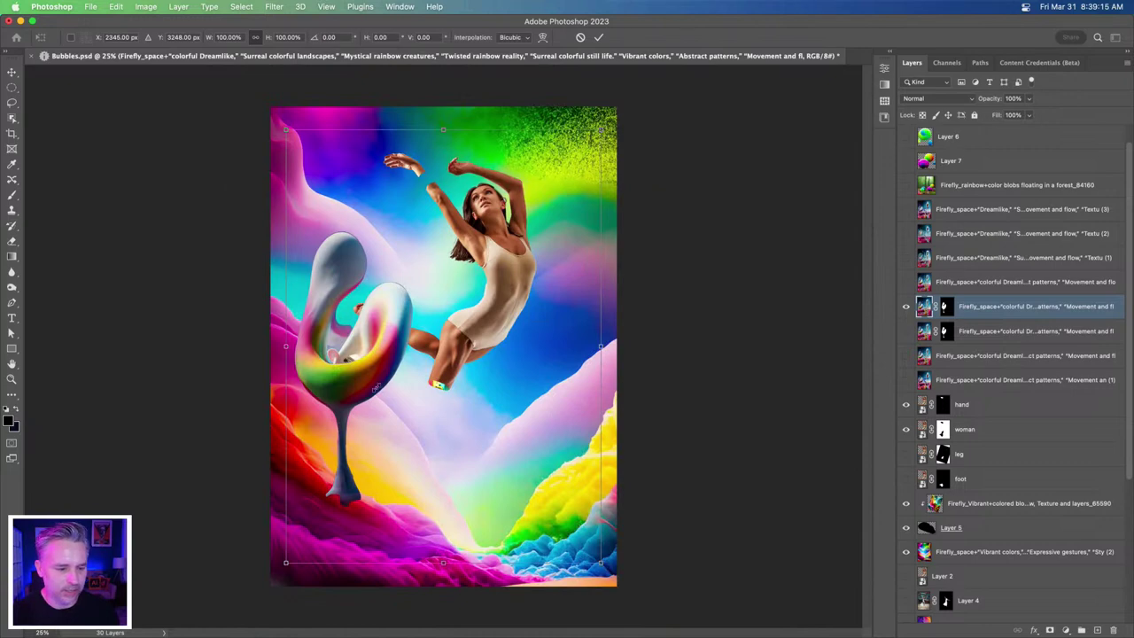
left_click_drag(376, 388, 366, 413)
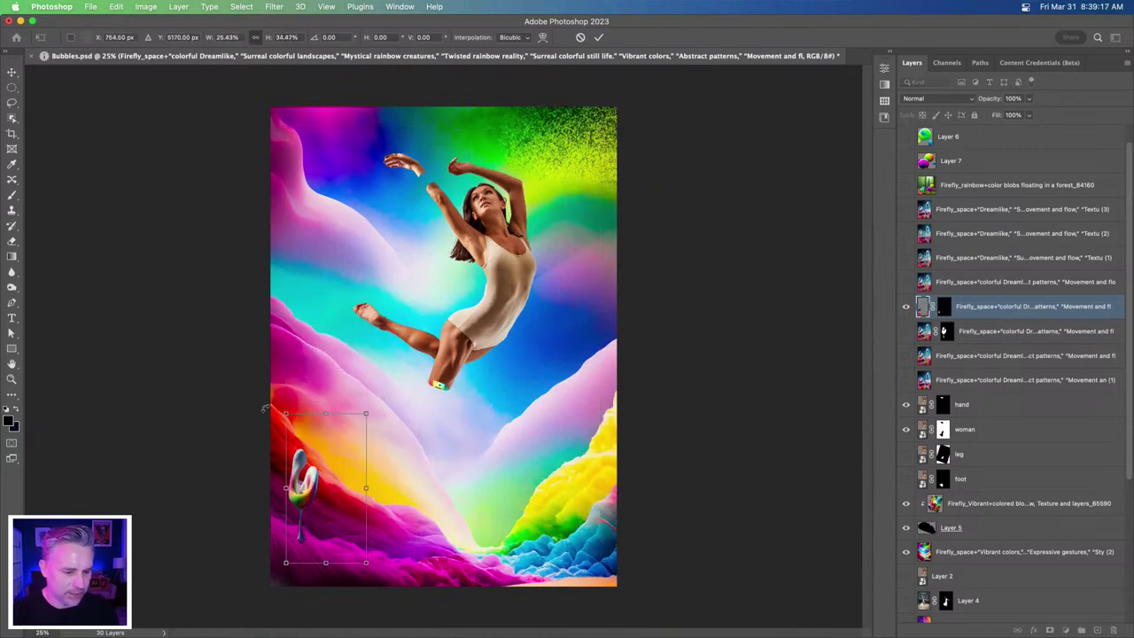
left_click_drag(477, 440, 419, 193)
scroll(420, 194, "up", 3)
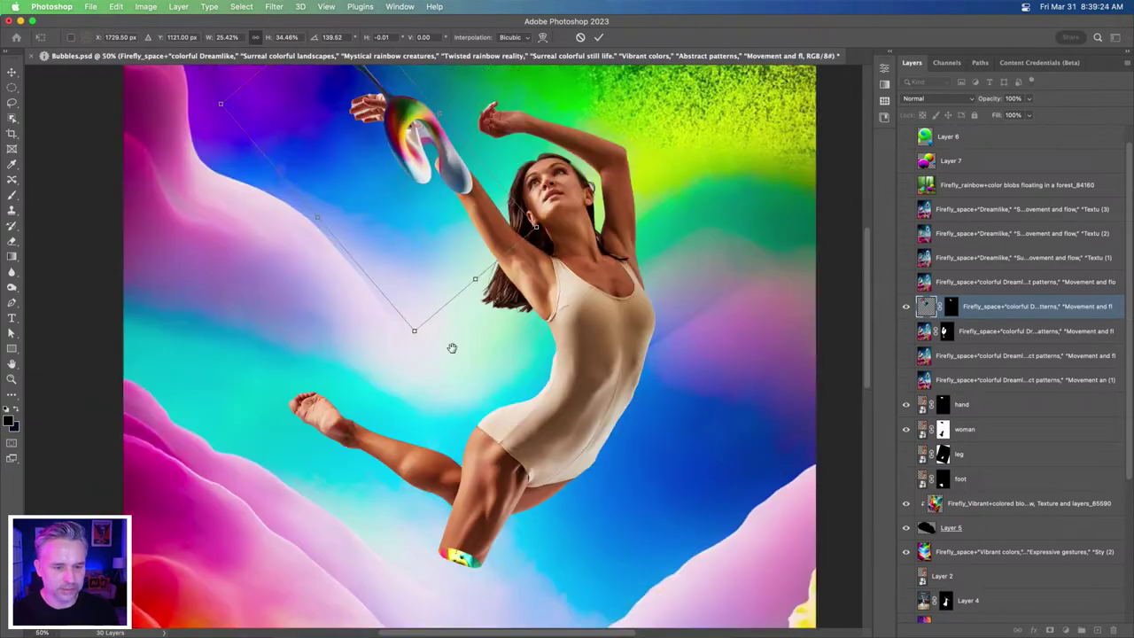
left_click_drag(453, 410, 472, 508)
mouse_move(222, 187)
left_mouse_down()
mouse_move(612, 245)
mouse_move(612, 456)
mouse_move(655, 448)
left_mouse_up()
key("Return")
key("l")
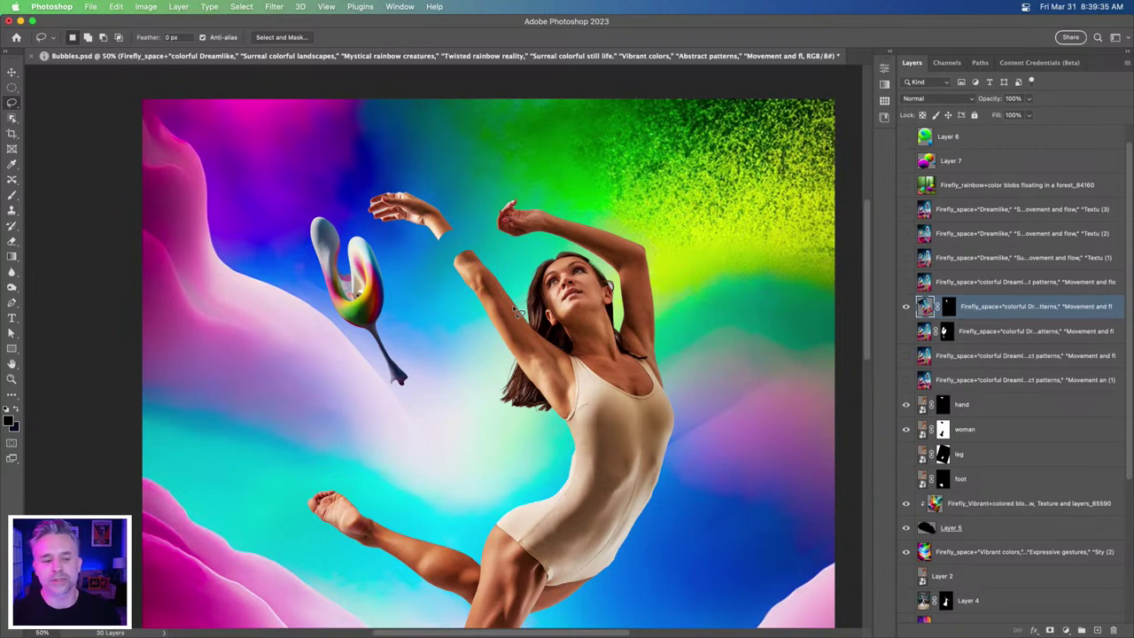
- Show the neon owl results in Firefly and open the Downloads folder in Finder
mouse_move(550, 635)
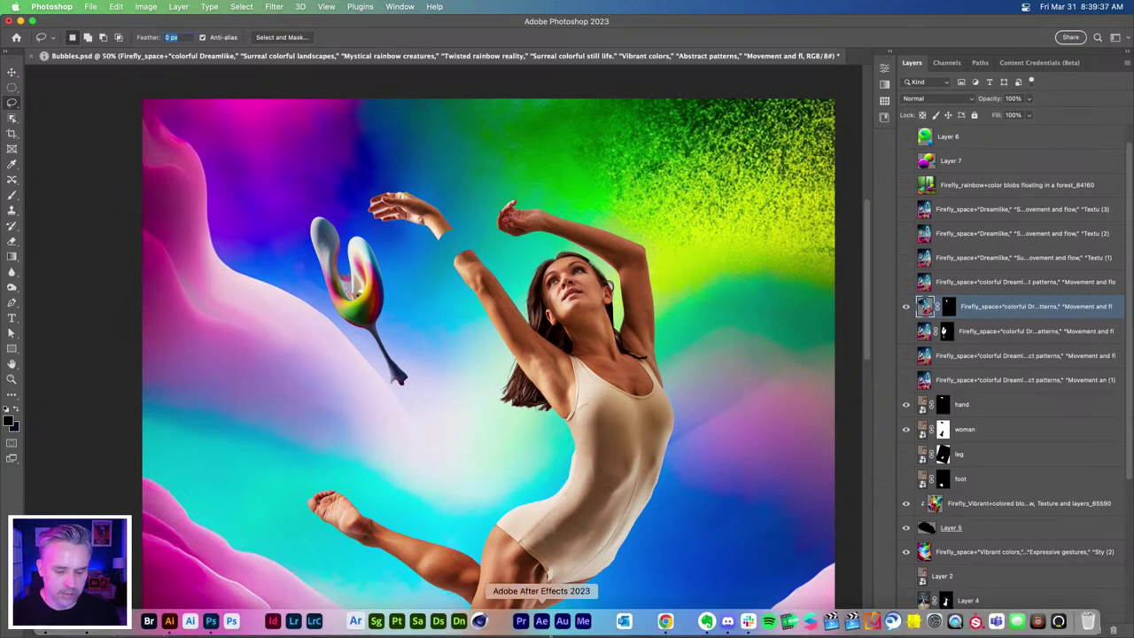
left_click(664, 621)
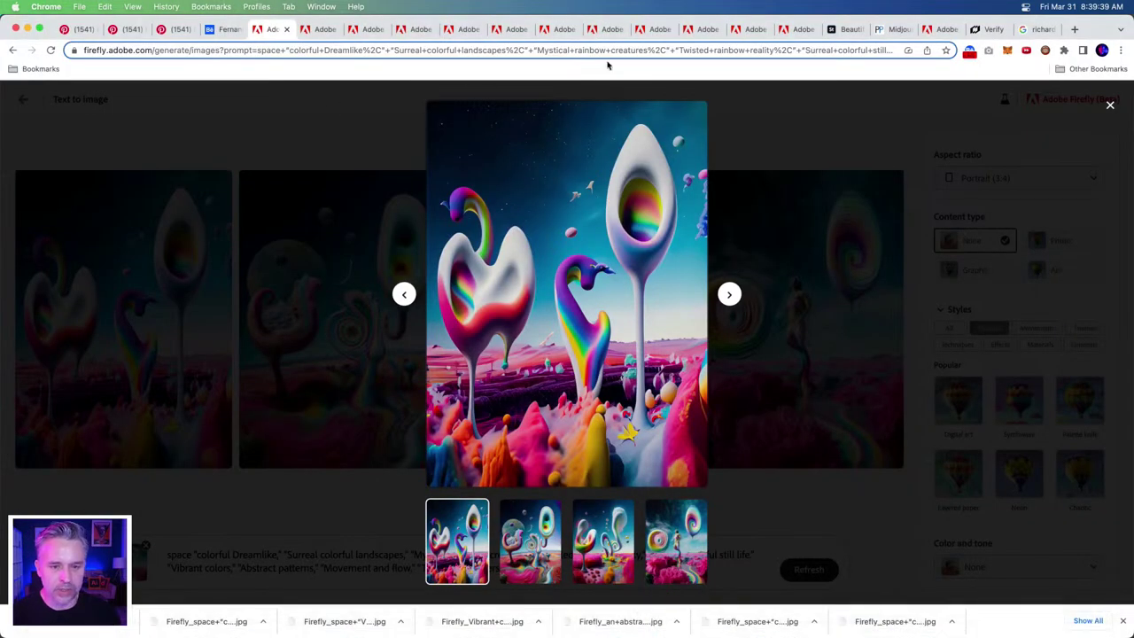
left_click(556, 29)
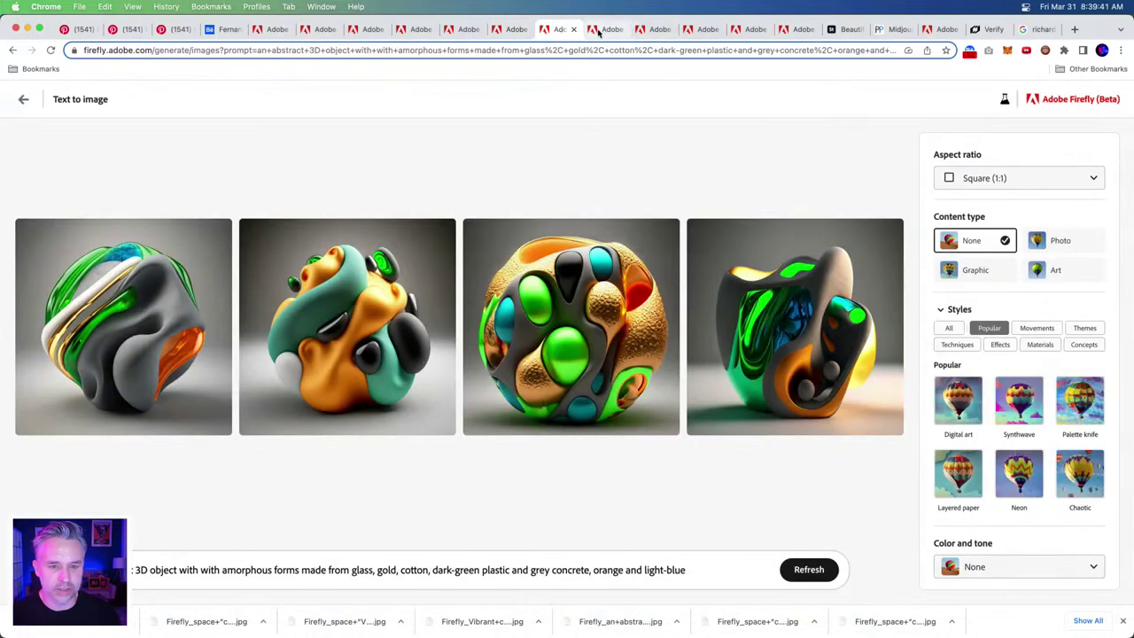
left_click(599, 30)
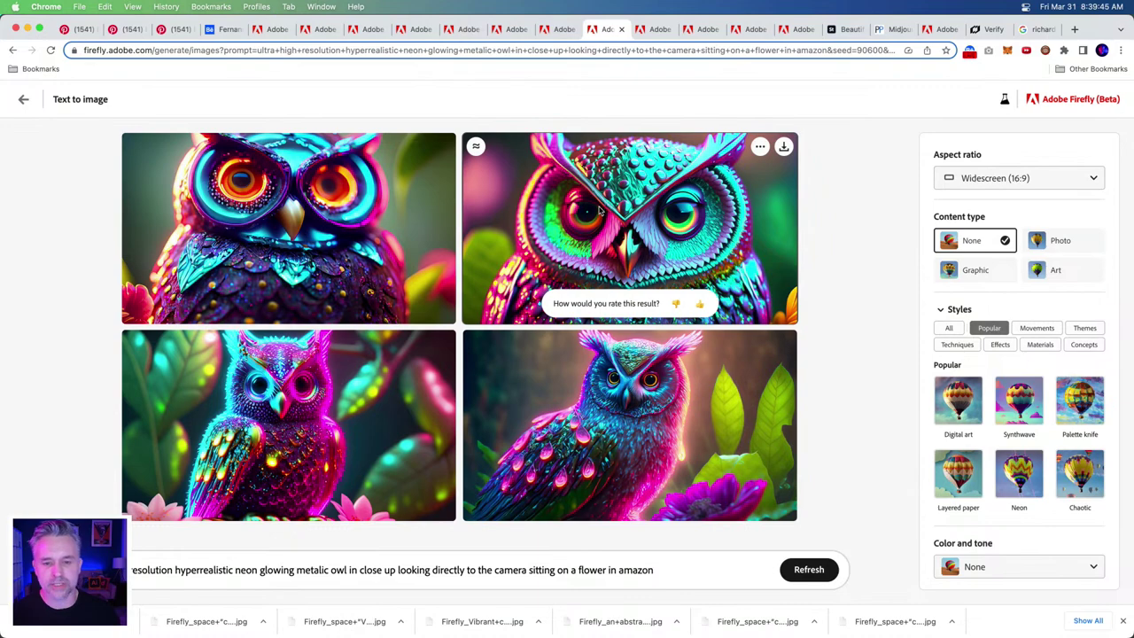
left_click(993, 179)
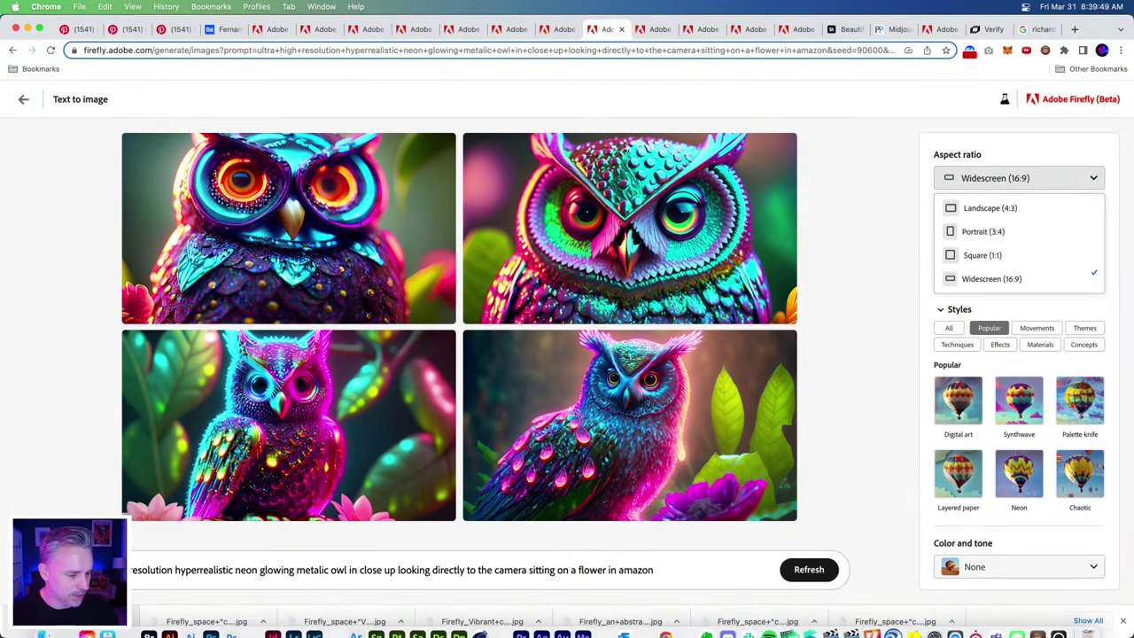
left_click(377, 616)
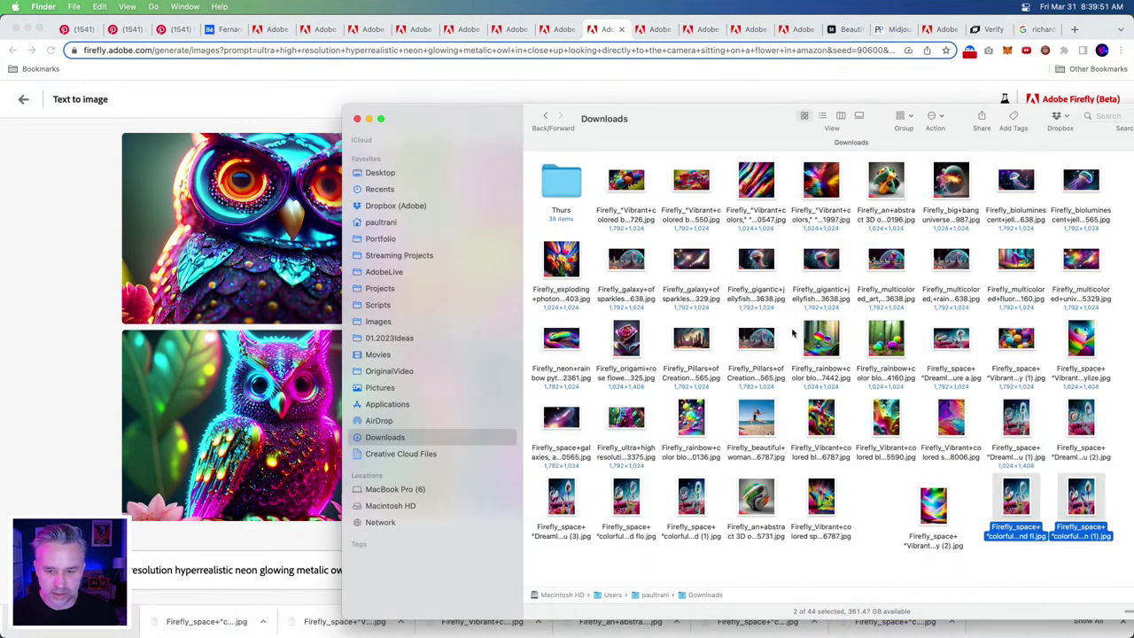
- Preview the jellyfish image in Downloads and check its file details
left_click_drag(767, 125, 559, 95)
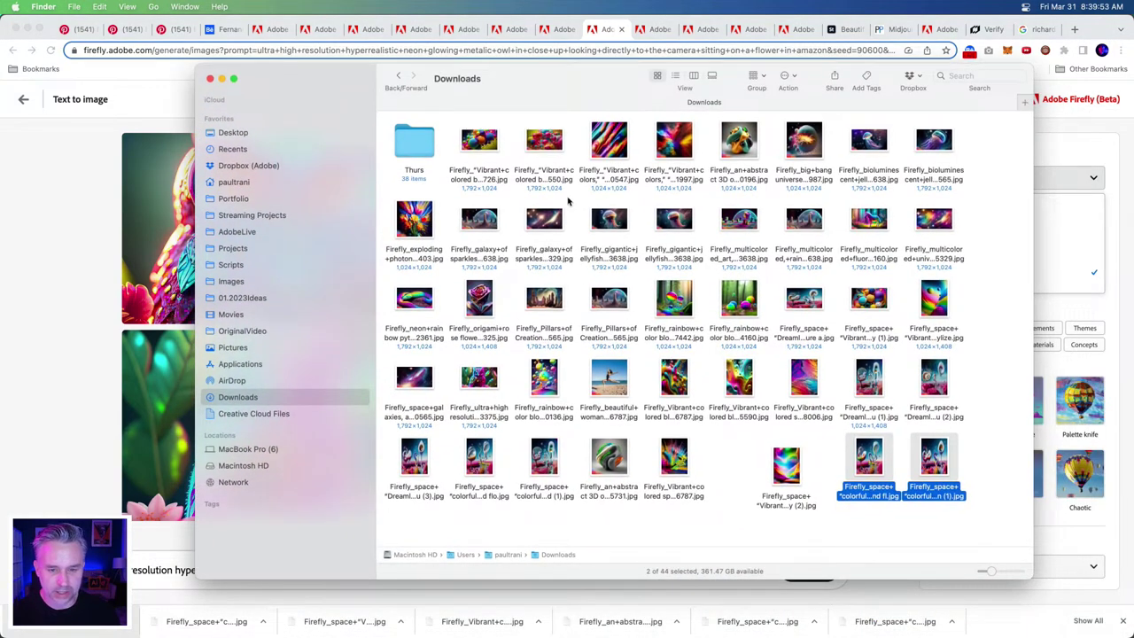
left_click(934, 160)
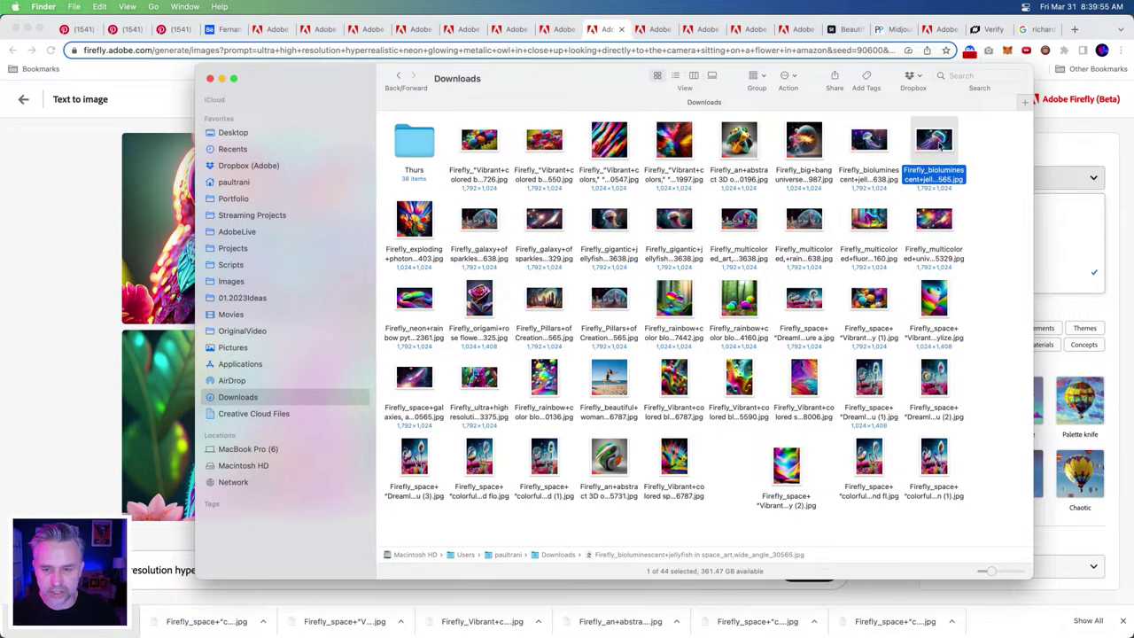
key("space")
key("space")
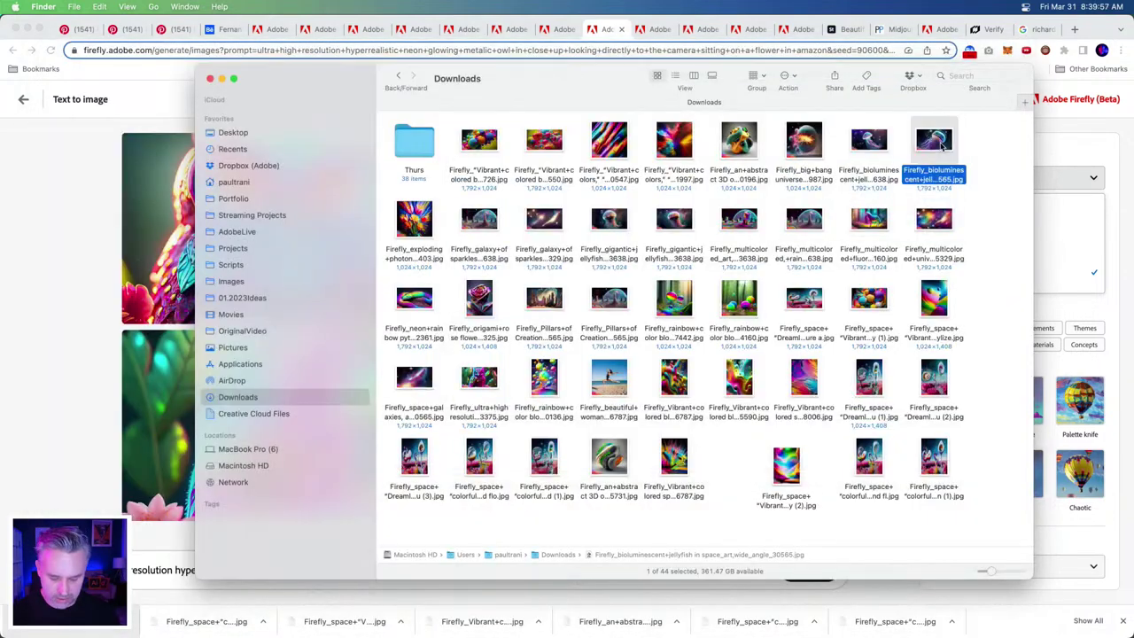
key("super+i")
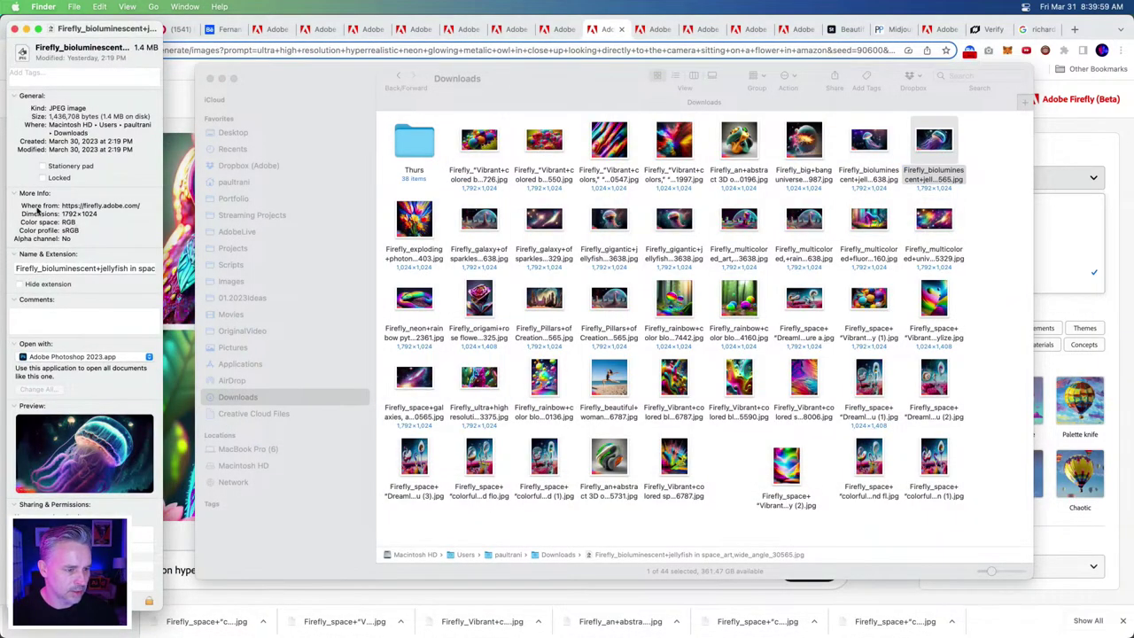
left_click(13, 29)
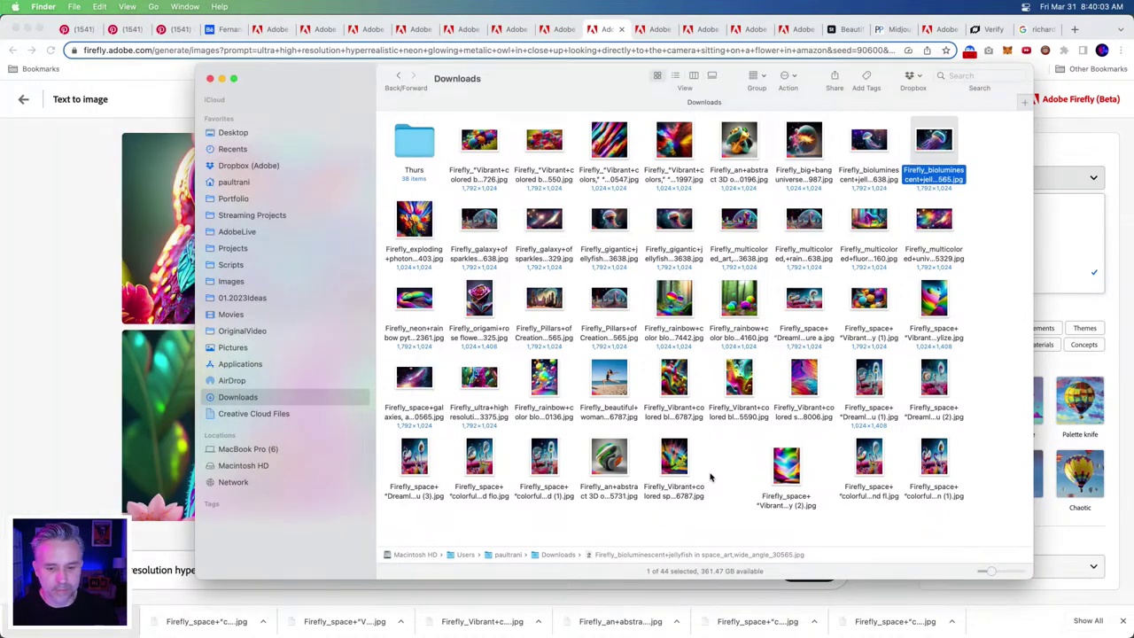
left_click(711, 471)
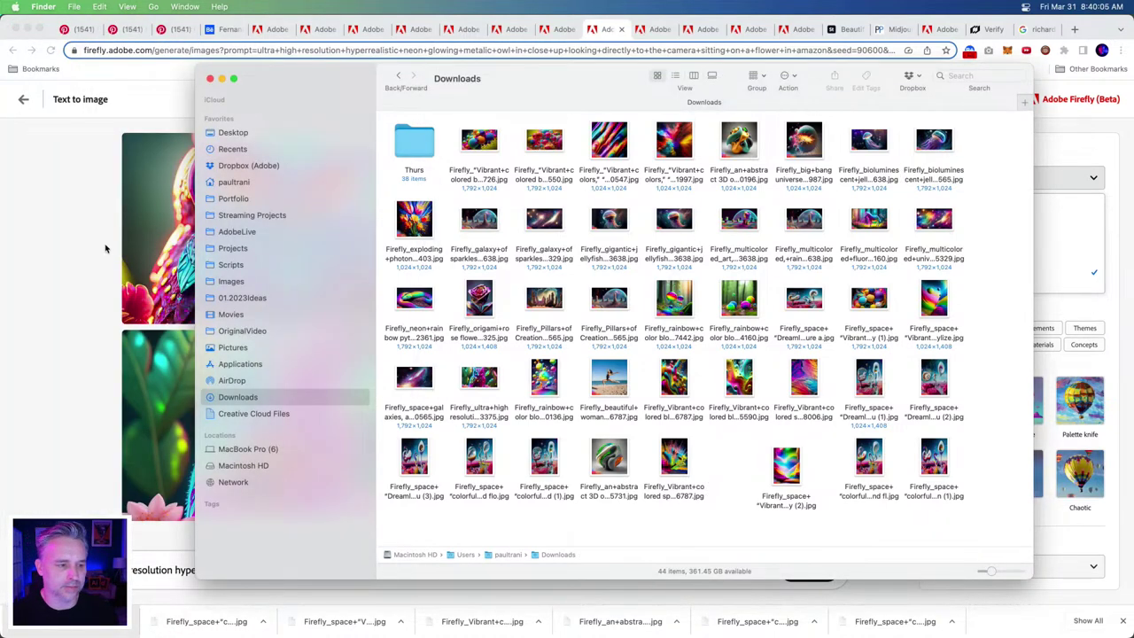
- Close the aspect ratio choices in Firefly and minimize the browser
left_click(104, 248)
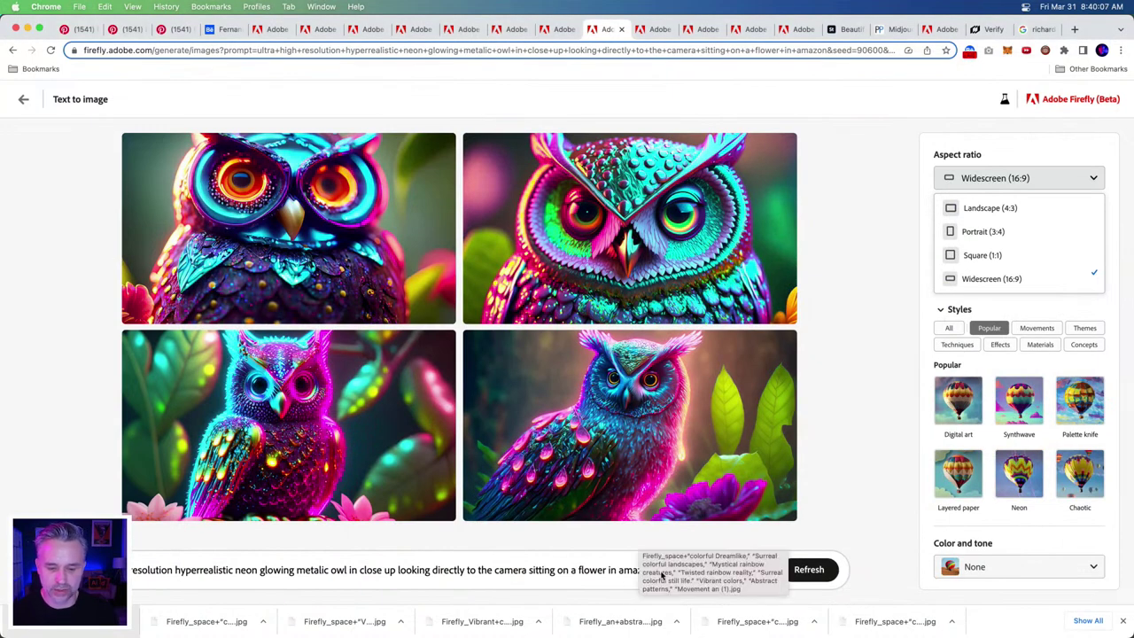
left_click(844, 277)
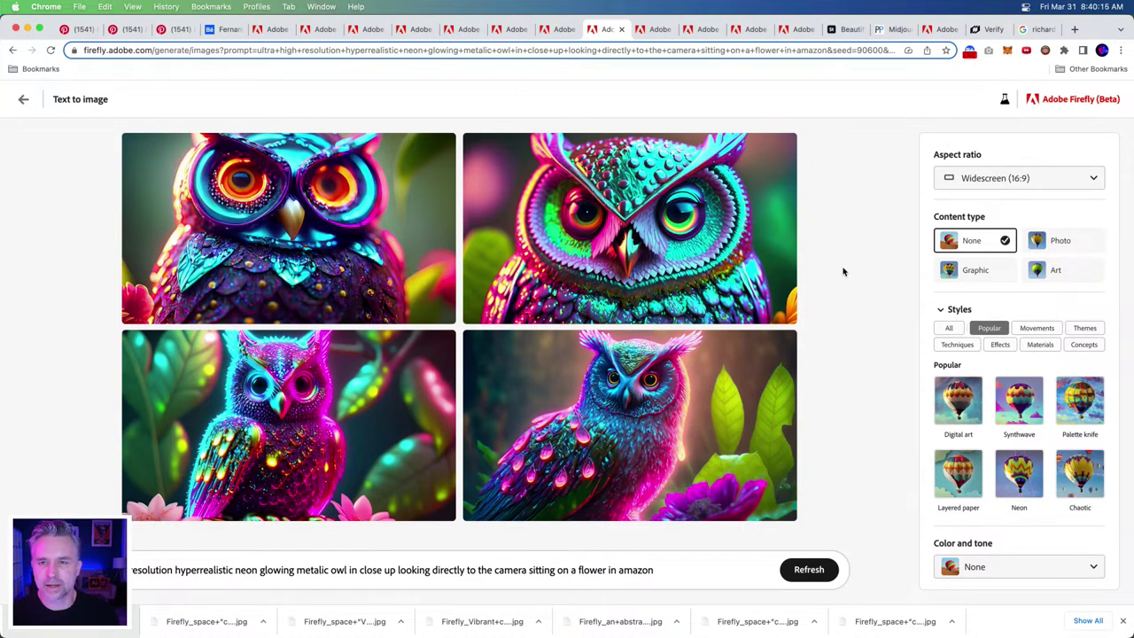
left_click(27, 30)
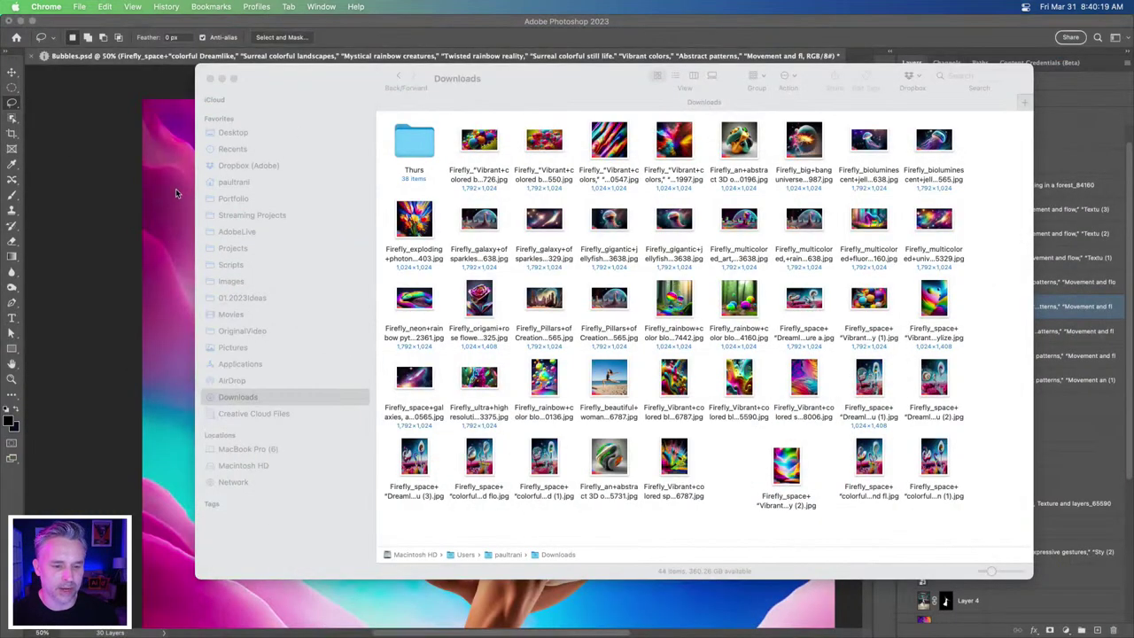
- Move the rainbow blob up over the dancer's raised arm
left_click(176, 192)
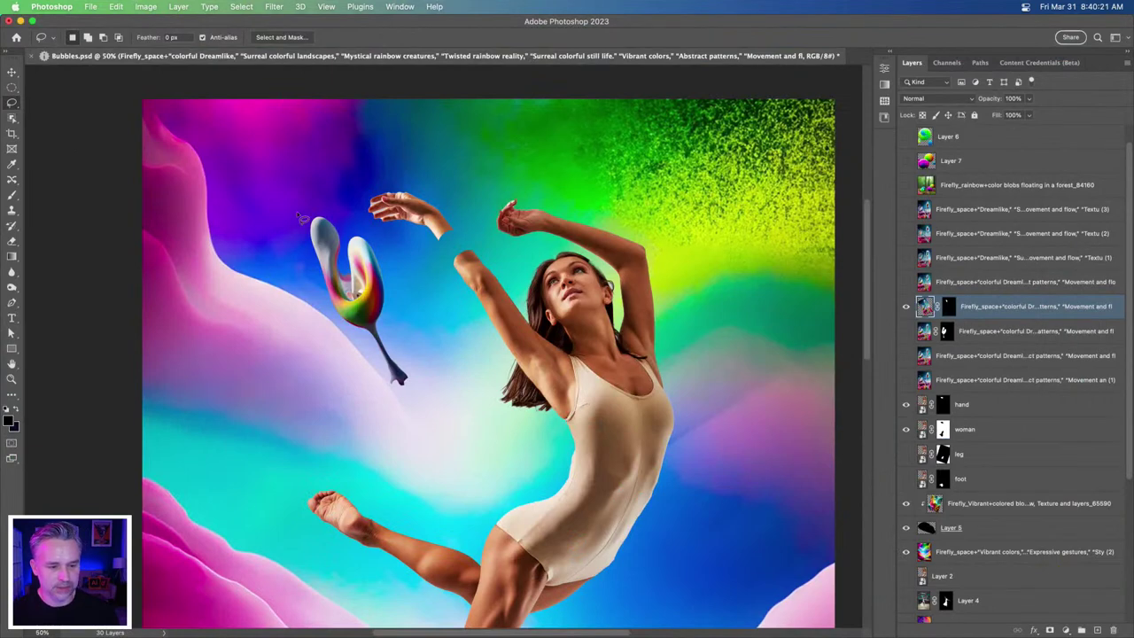
key("v")
mouse_move(331, 299)
left_mouse_down()
mouse_move(390, 277)
mouse_move(434, 280)
left_mouse_up()
left_click_drag(1010, 322, 996, 440)
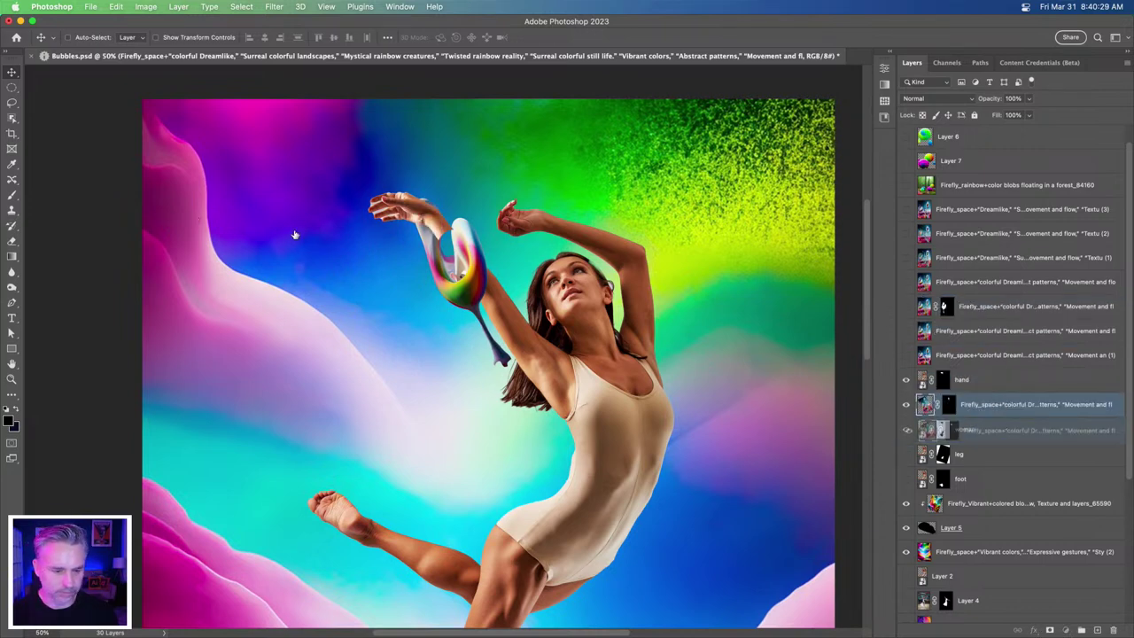
- Re-tilt the blob to about -17.7° and nudge it slightly left at full zoom
key("ctrl+t")
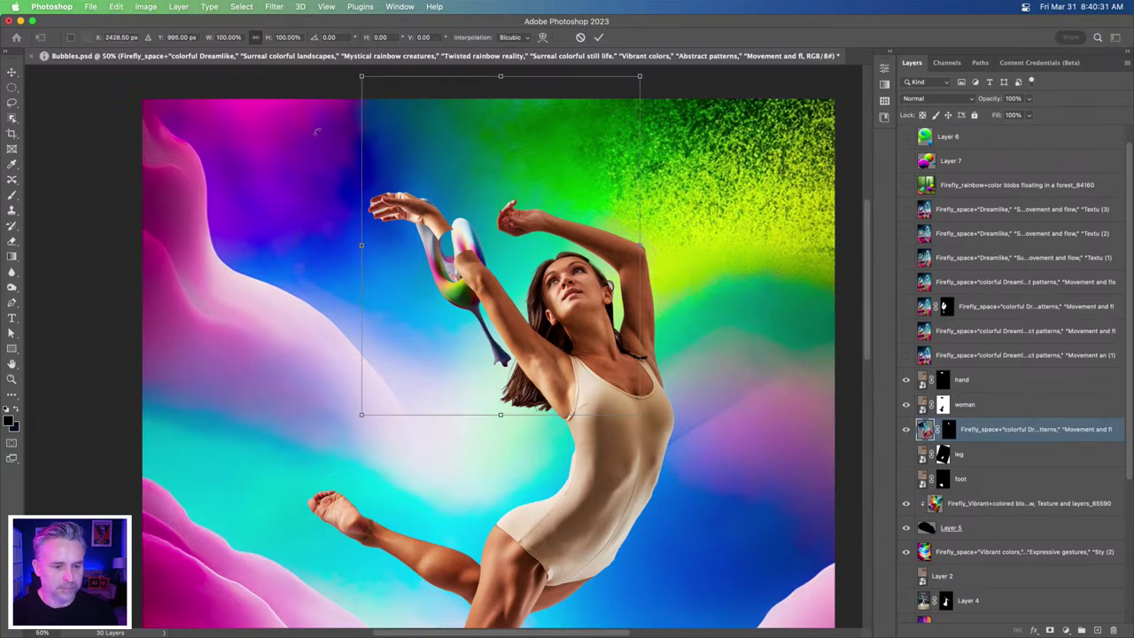
left_click_drag(300, 114, 293, 167)
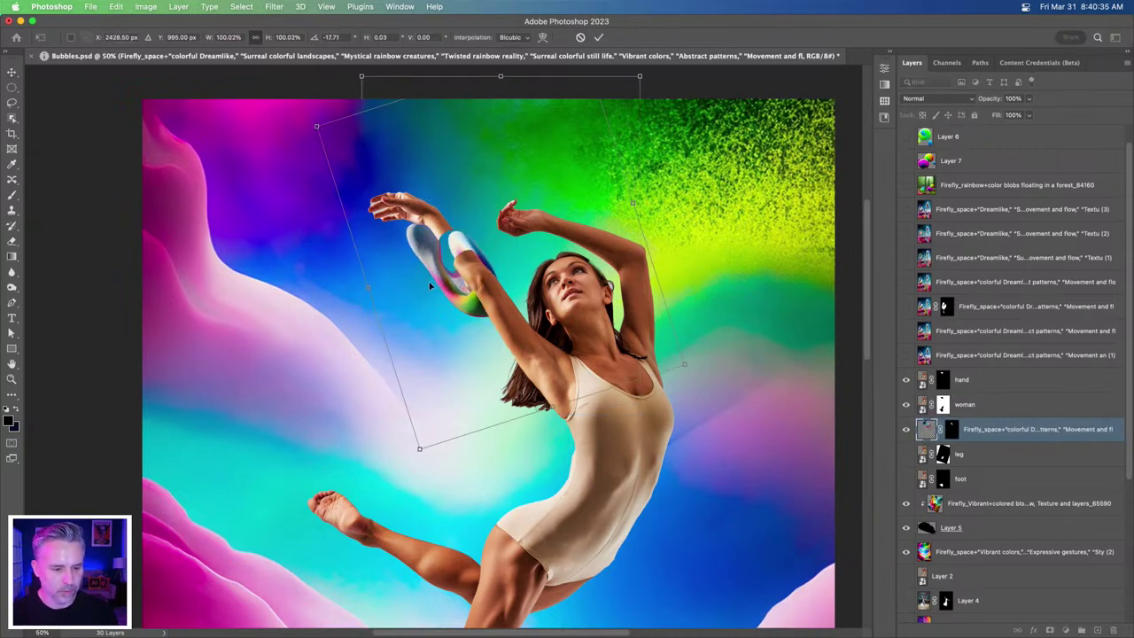
key("Return")
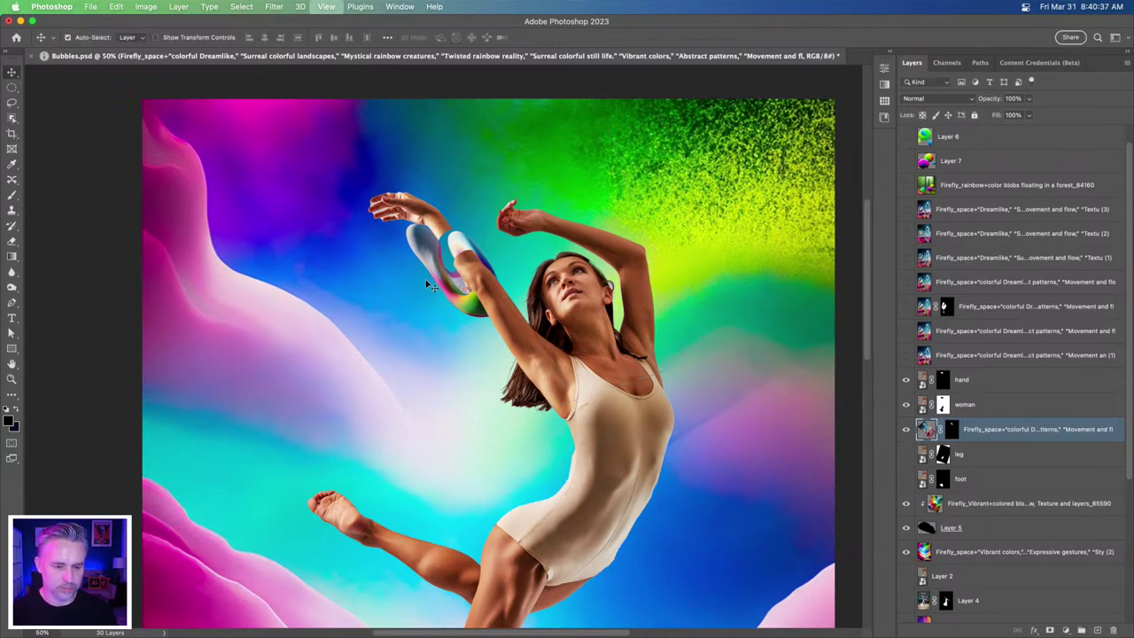
key("super+equal")
scroll(413, 271, "up", 3)
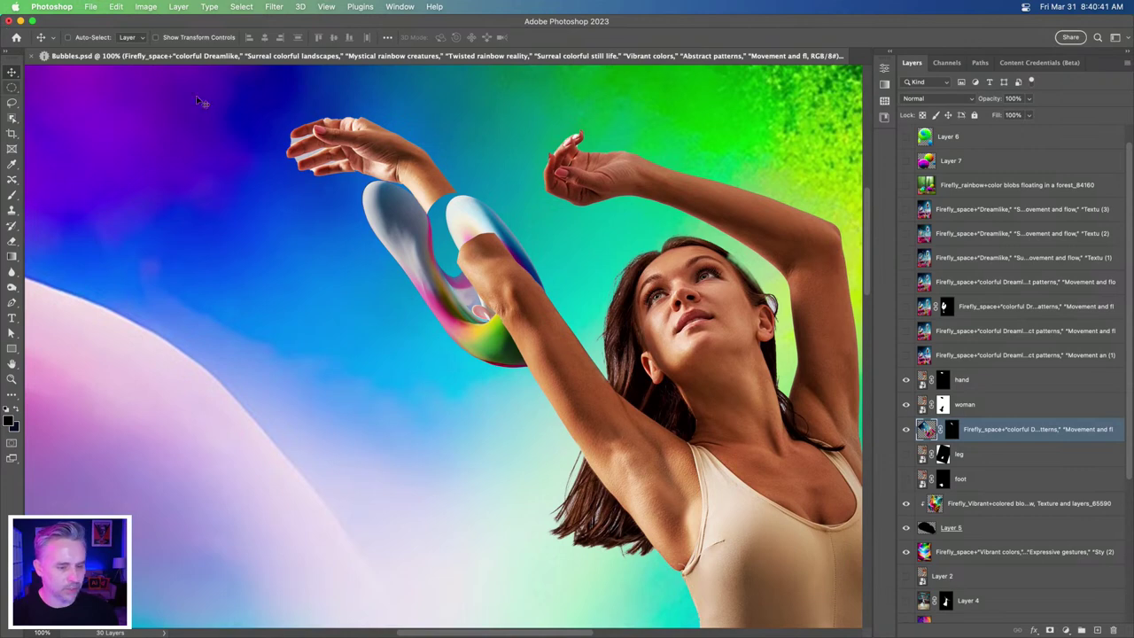
left_click_drag(189, 266, 181, 265)
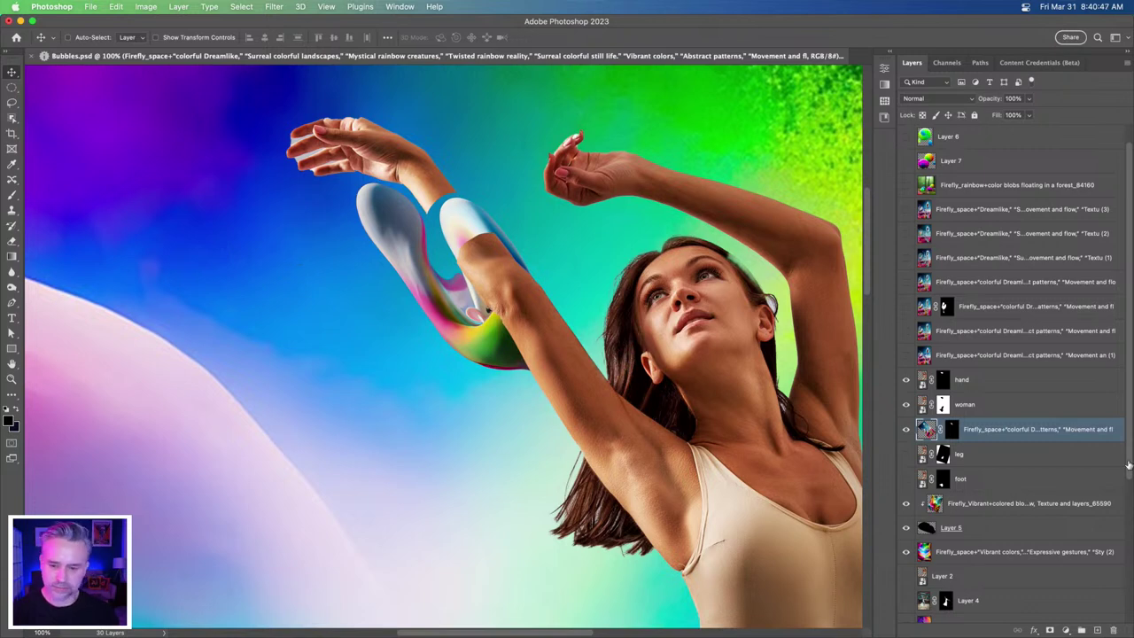
- Paint the woman layer mask at 43% flow, size 300, so the tube wraps the arm
left_click(942, 406)
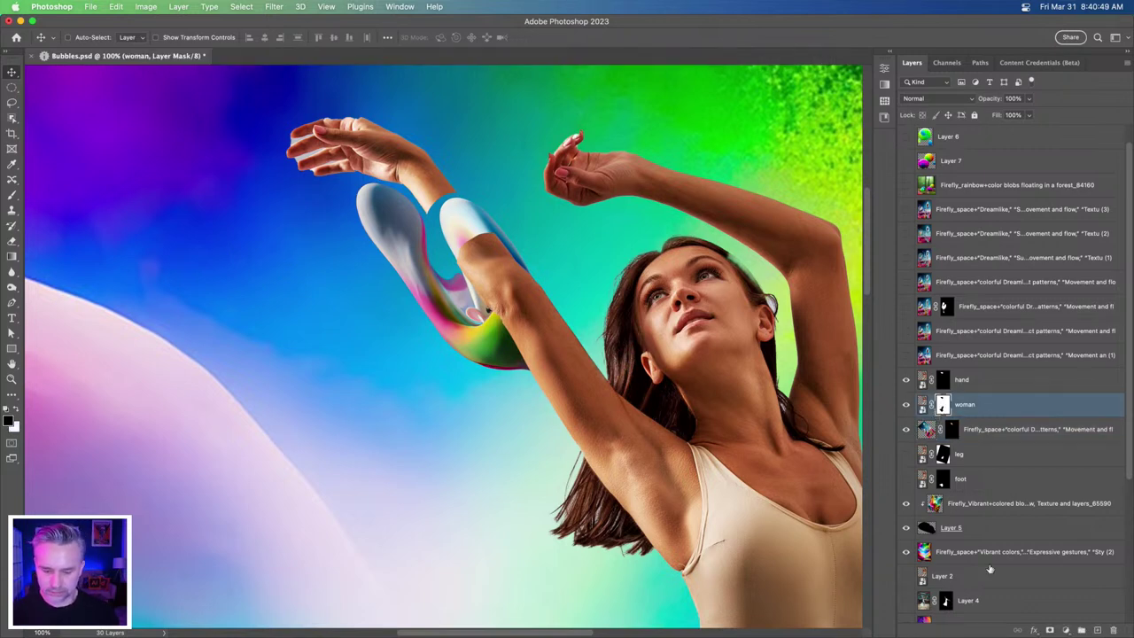
right_click(200, 266)
left_click(230, 269)
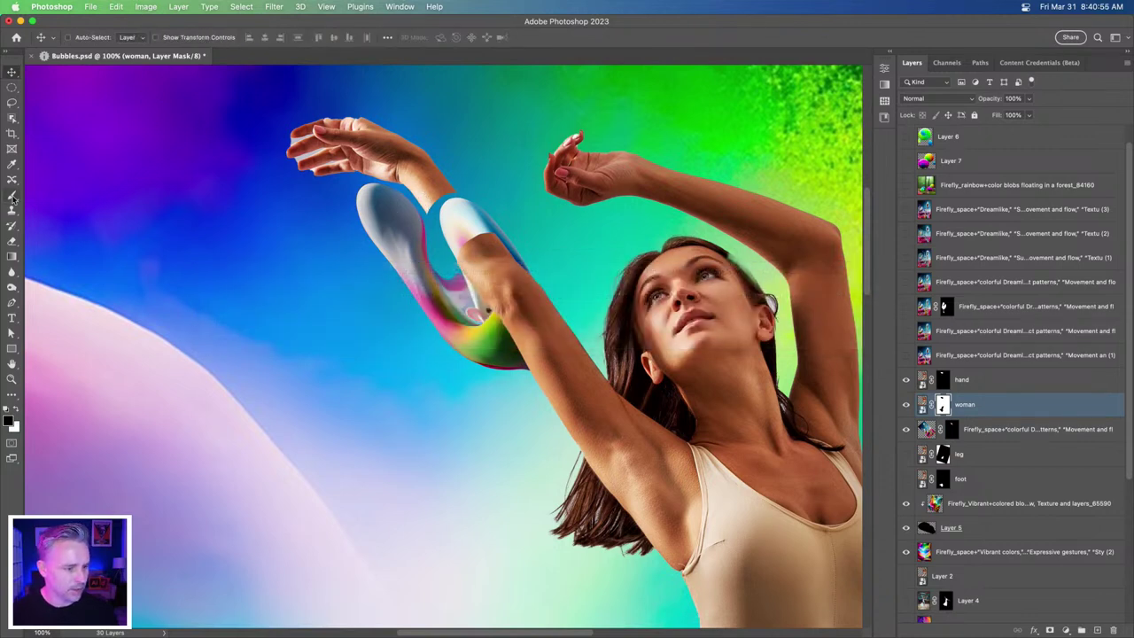
left_click(12, 194)
left_click_drag(307, 39, 273, 39)
key("bracketright")
key("bracketright")
key("bracketright")
key("bracketright")
mouse_move(442, 256)
left_mouse_down()
mouse_move(505, 232)
mouse_move(451, 262)
mouse_move(456, 305)
left_mouse_up()
key("bracketleft")
- Zoom the collage to 66.7% and switch to Firefly in the browser
left_click(10, 74)
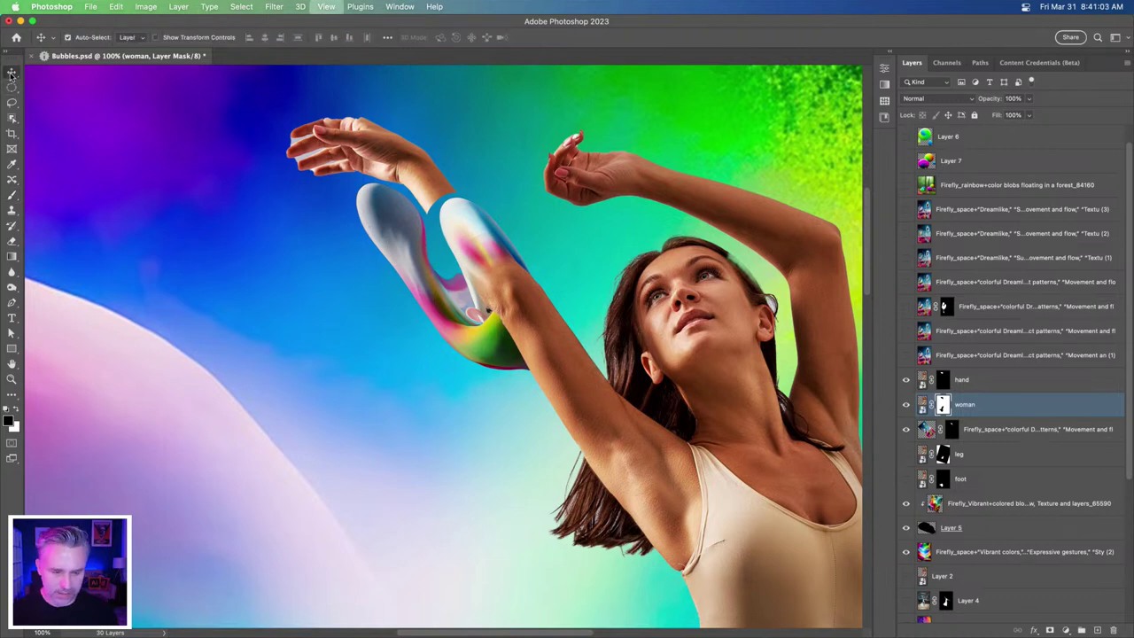
key("super+minus")
key("super+minus")
key("super+minus")
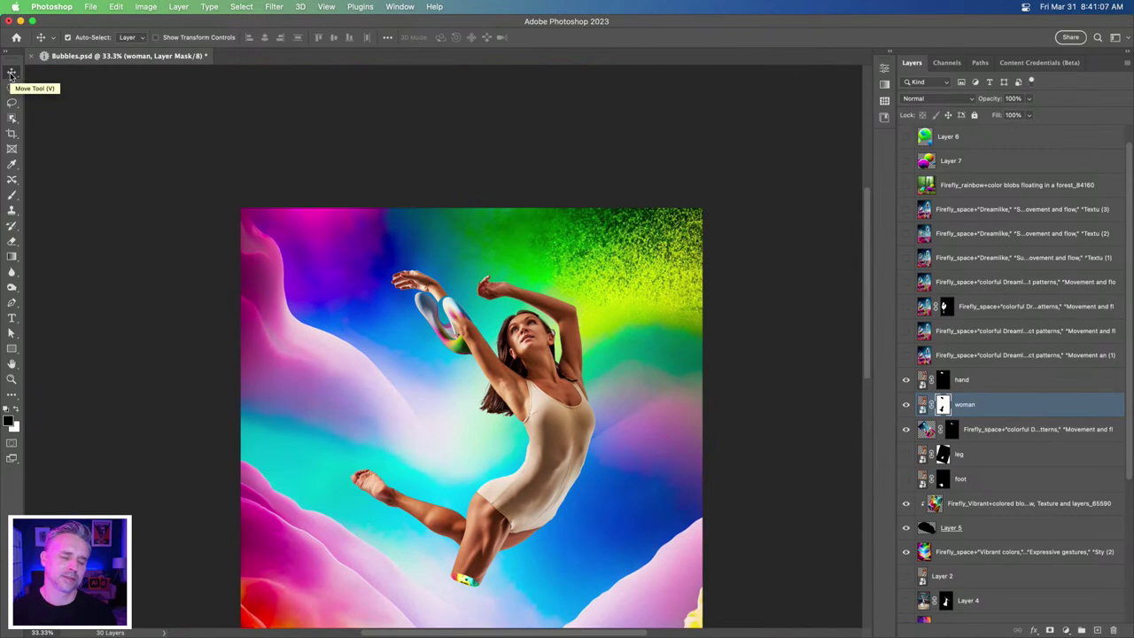
key("super+plus")
key("super+plus")
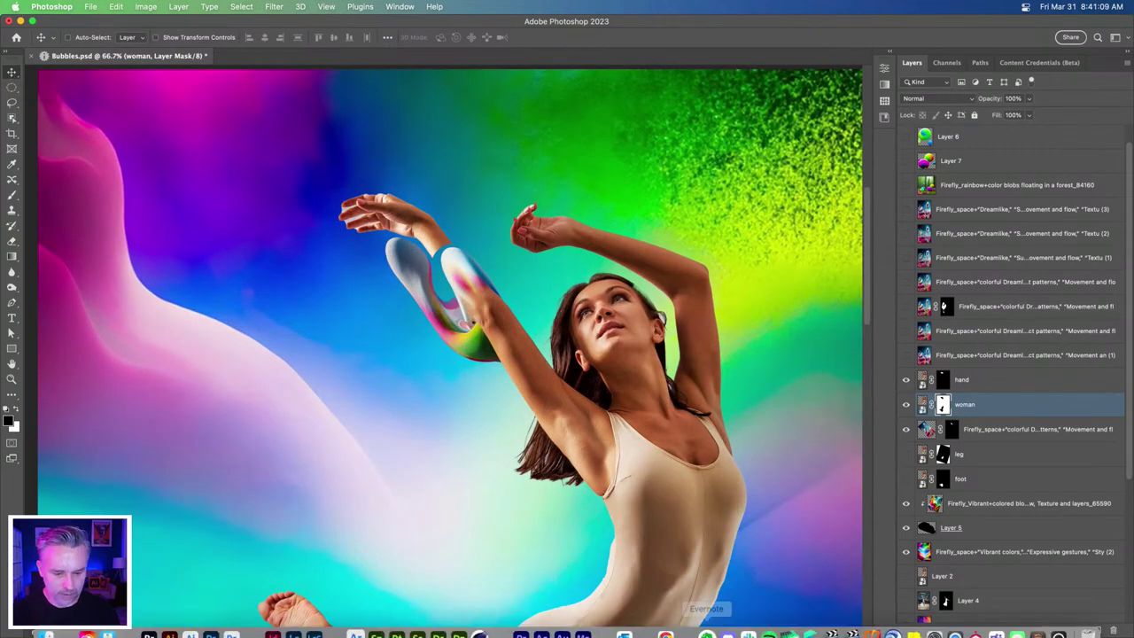
left_click(673, 624)
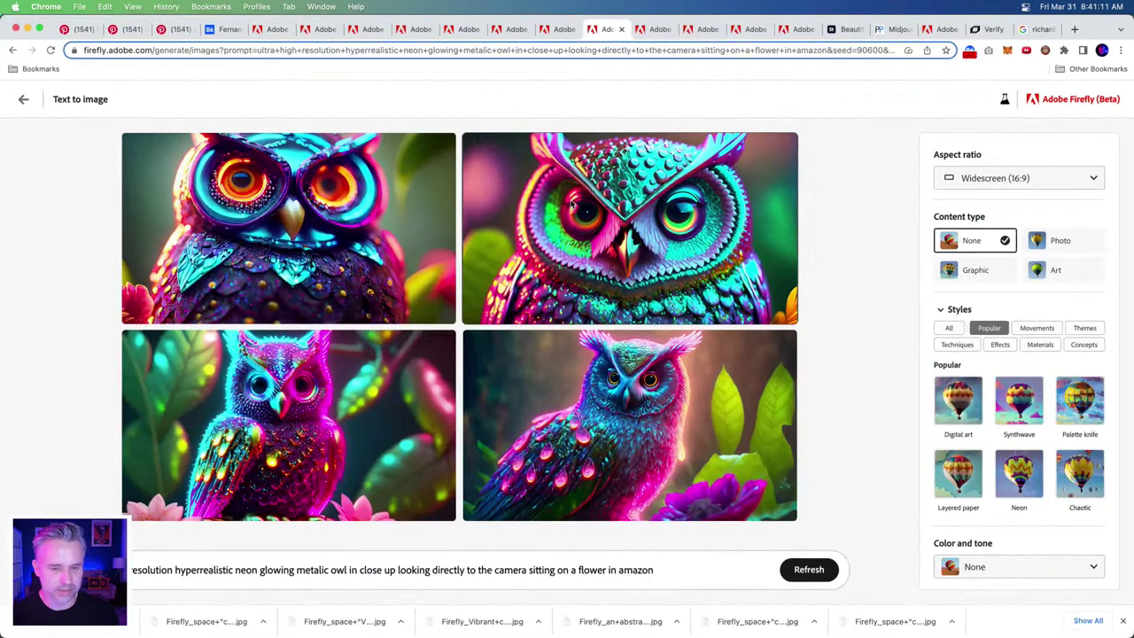
- In the jellybean Firefly tab, replace 'blobs' with 'color splash' in the prompt and generate new images
key("ctrl+Tab")
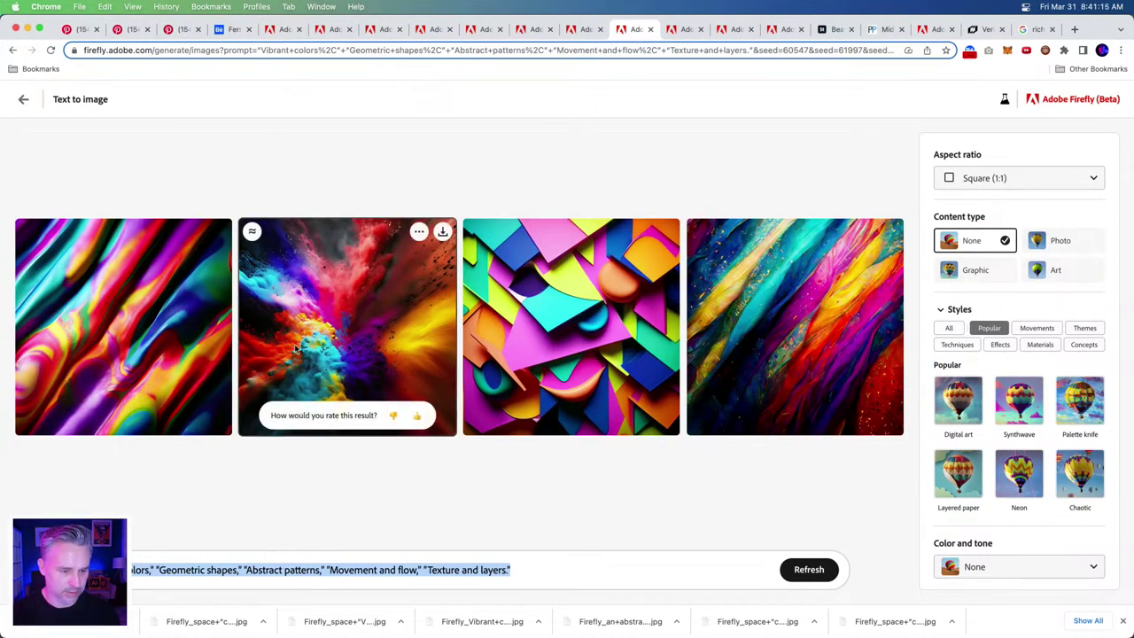
key("ctrl+Tab")
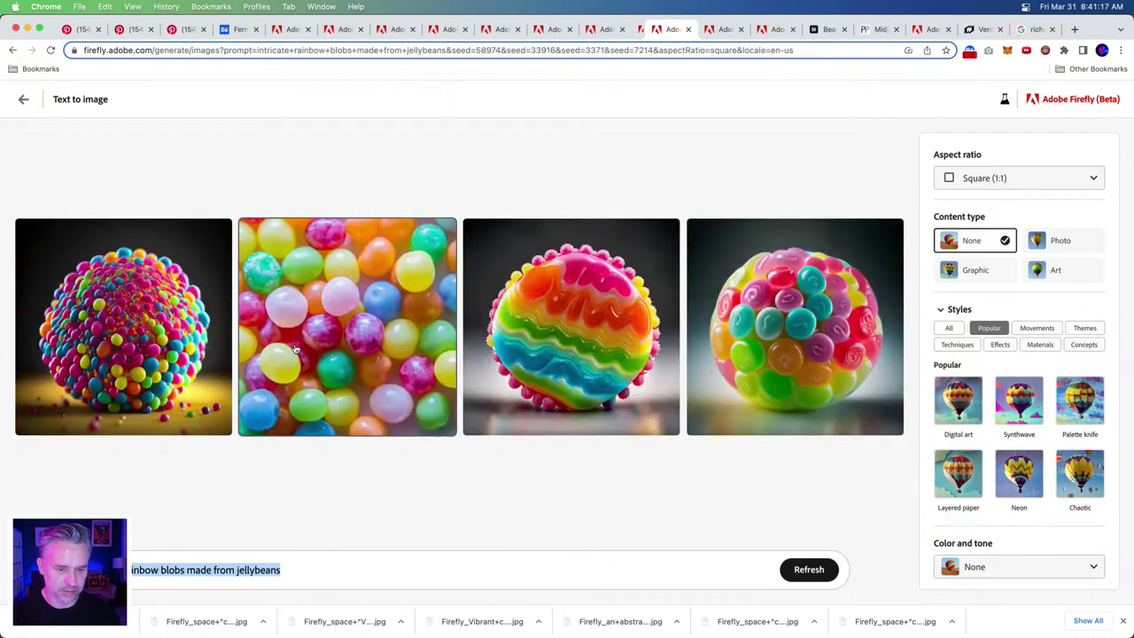
left_click(315, 157)
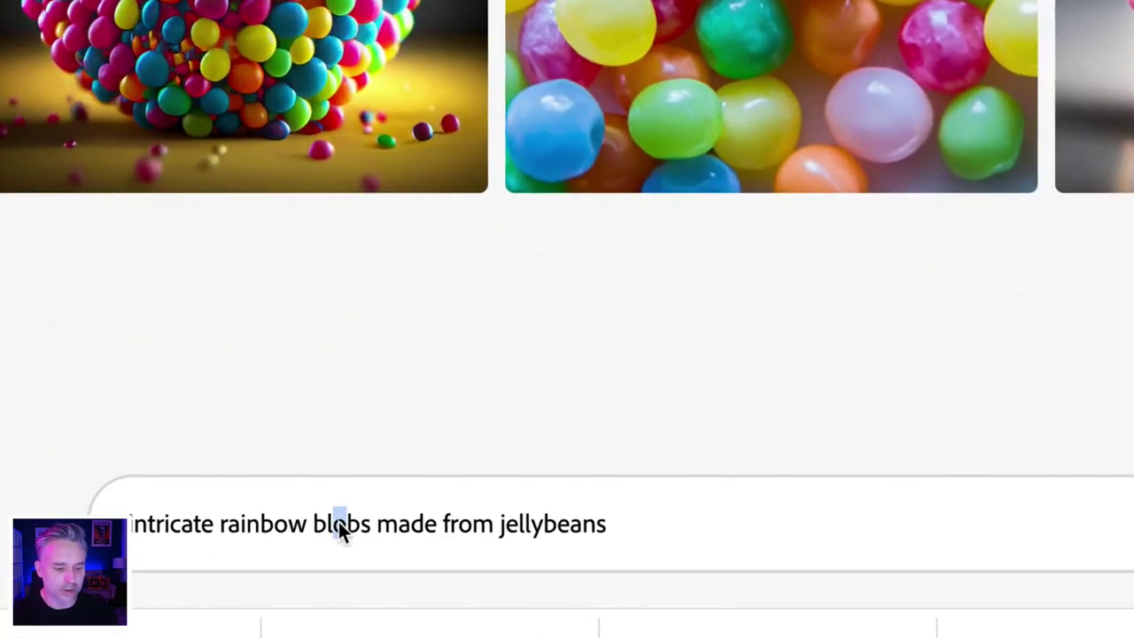
left_click(333, 532)
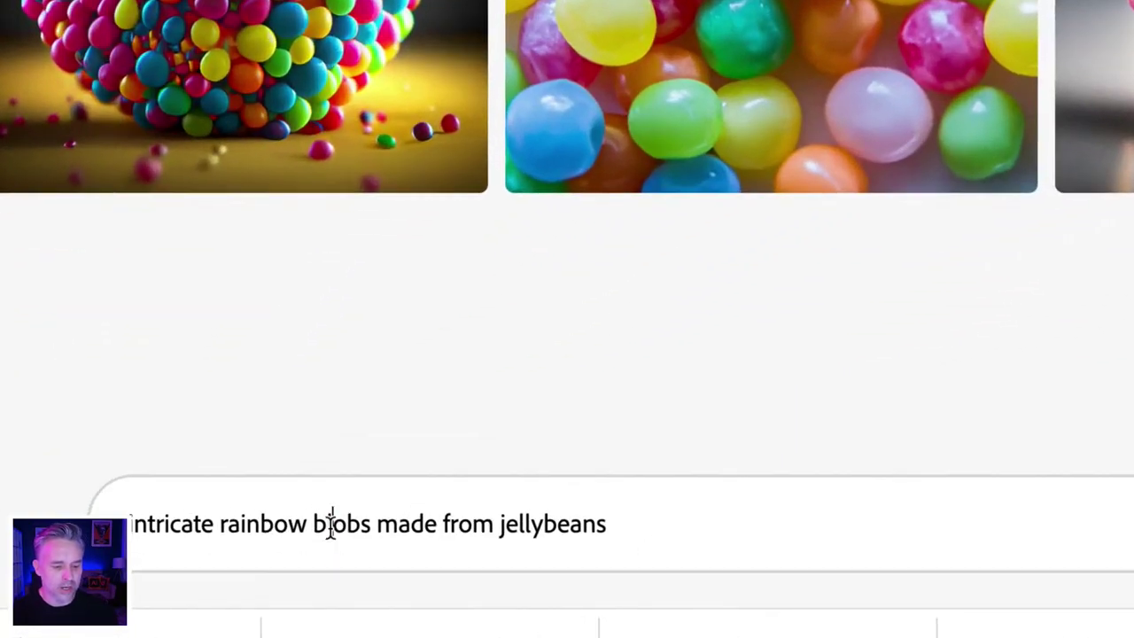
double_click(333, 528)
type("color spa")
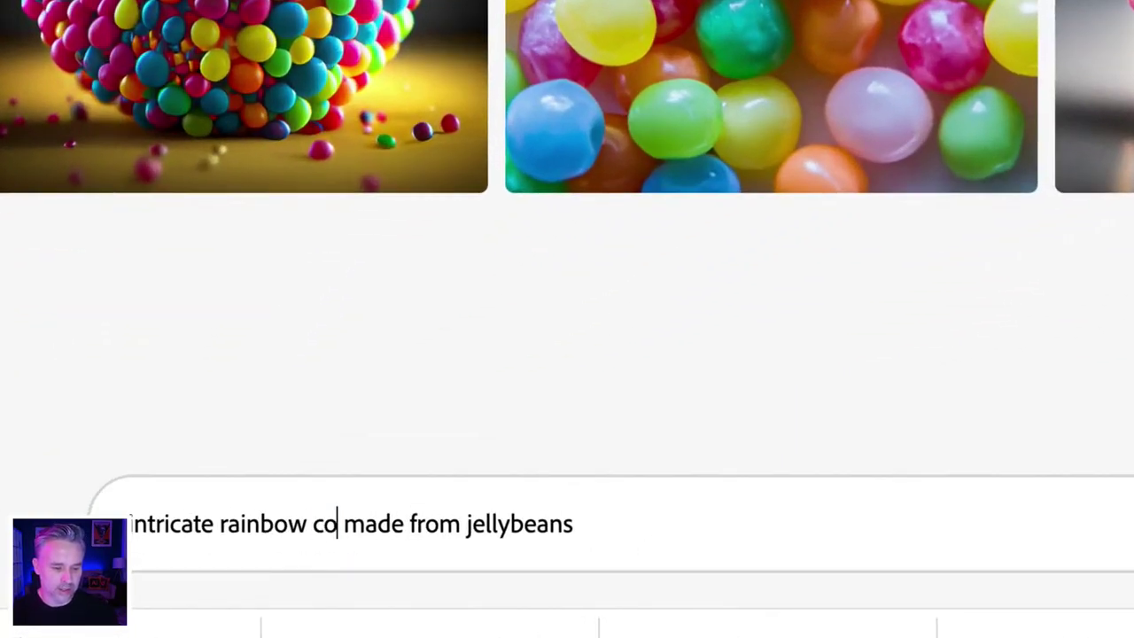
key("BackSpace")
type("lash")
key("Return")
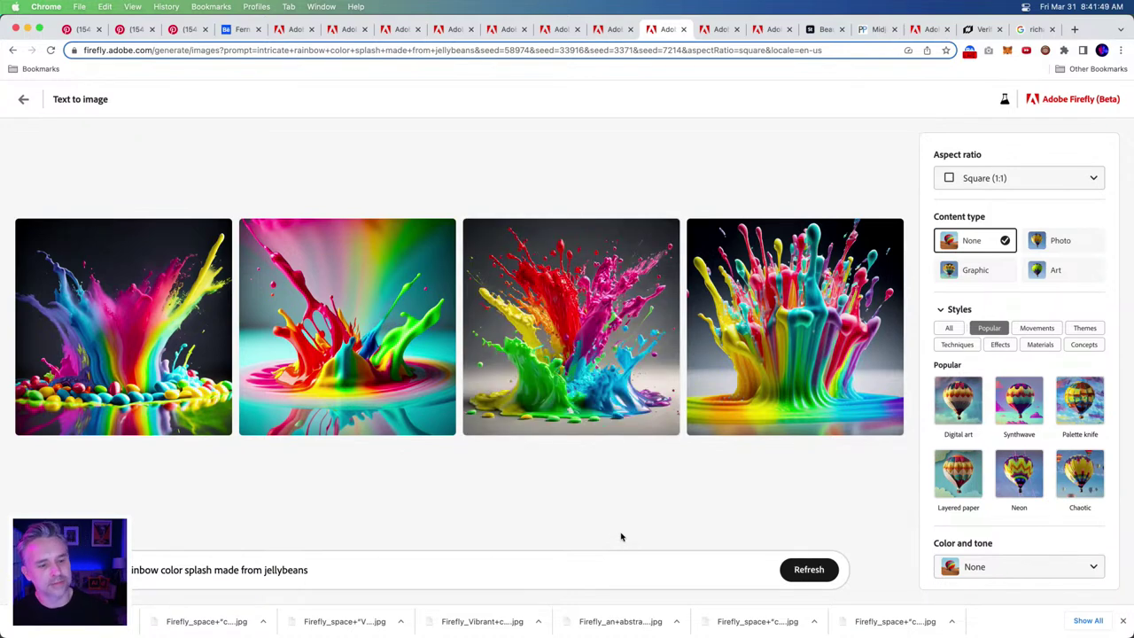
- Download the second rainbow splash image from Firefly, accepting the content credentials notice
left_click(348, 348)
mouse_move(736, 122)
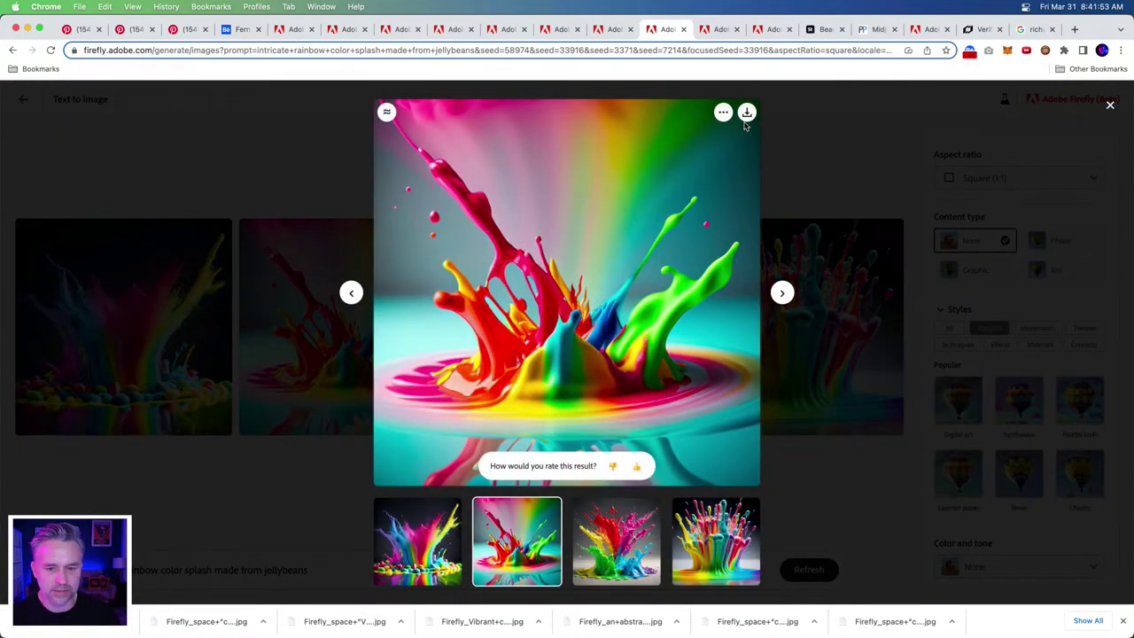
left_click(747, 113)
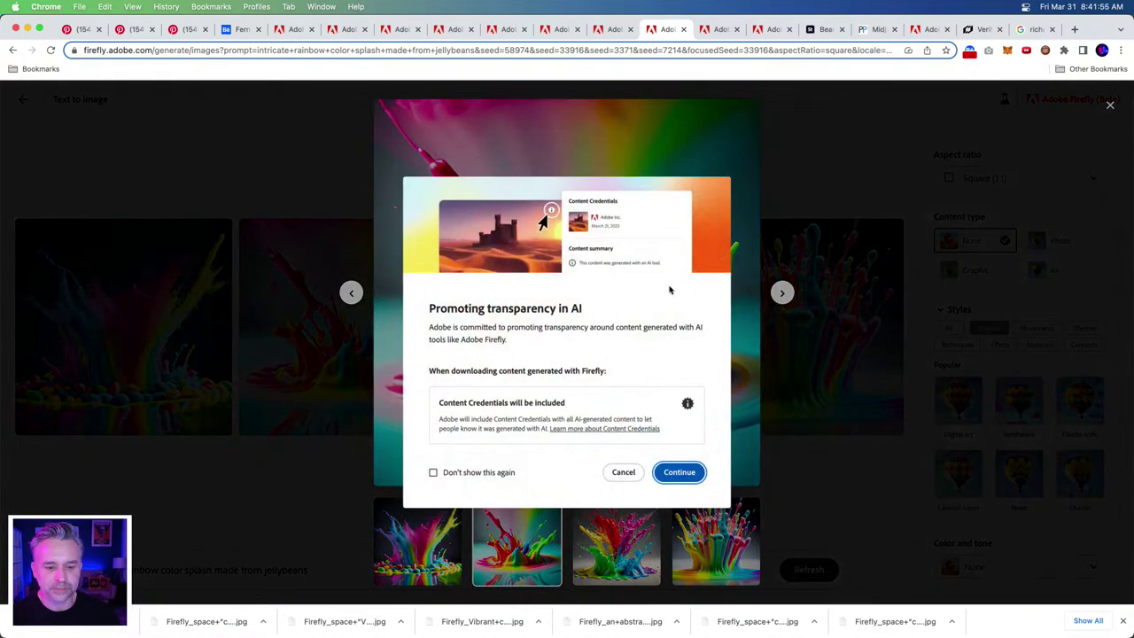
left_click(679, 472)
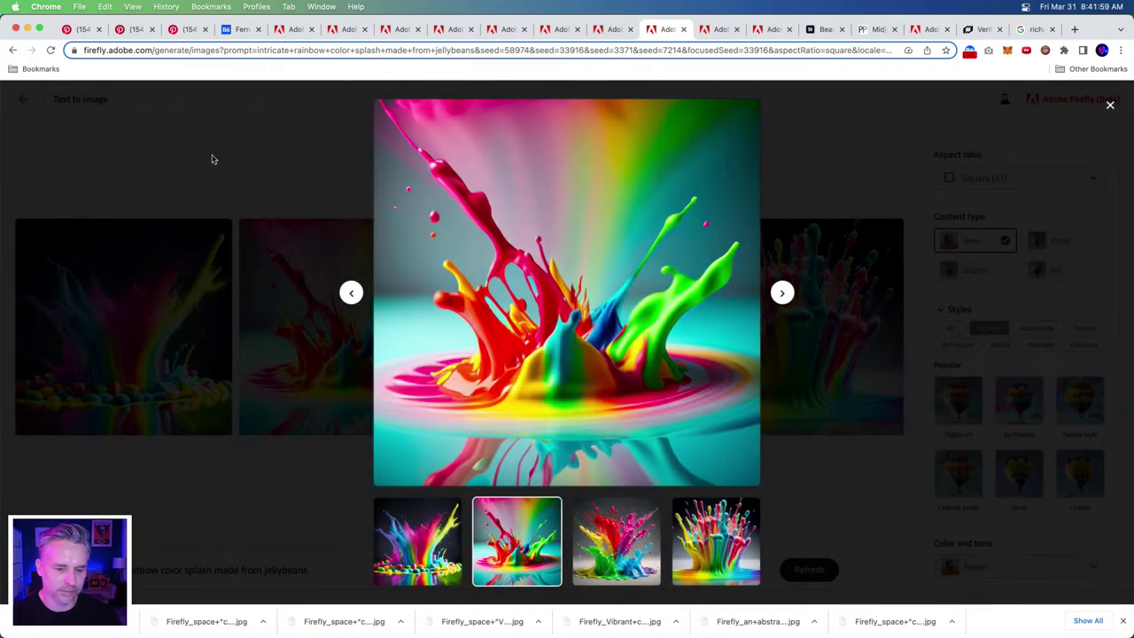
- Locate and select the downloaded splash file in the Finder Downloads folder
mouse_move(346, 633)
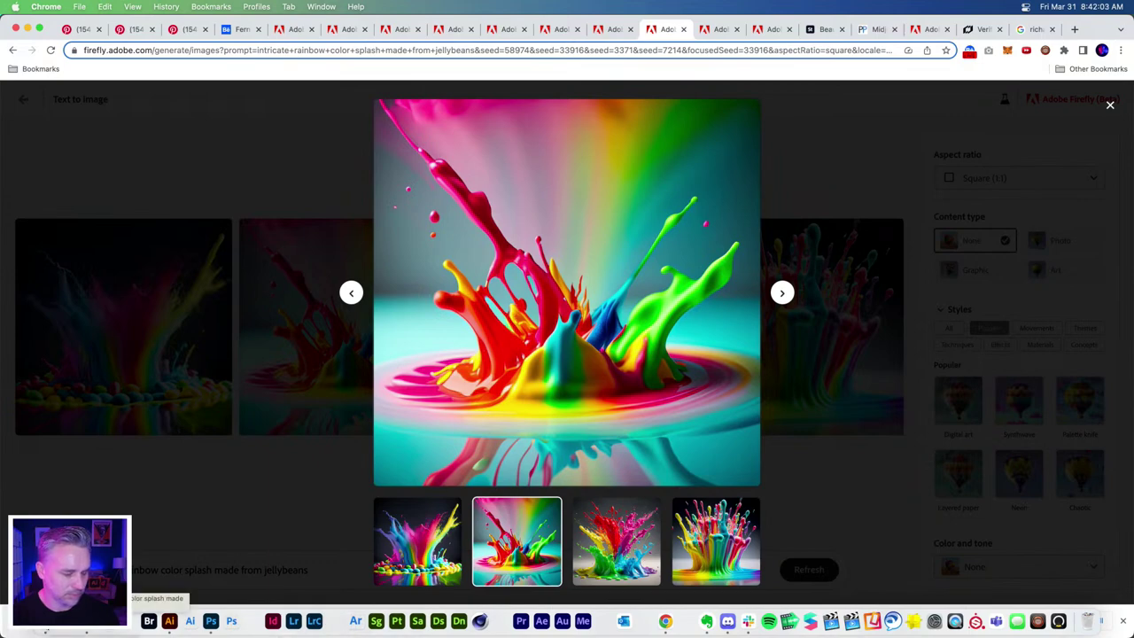
key("super+Tab")
left_click_drag(273, 65, 548, 65)
scroll(684, 398, "down", 3)
left_click(684, 477)
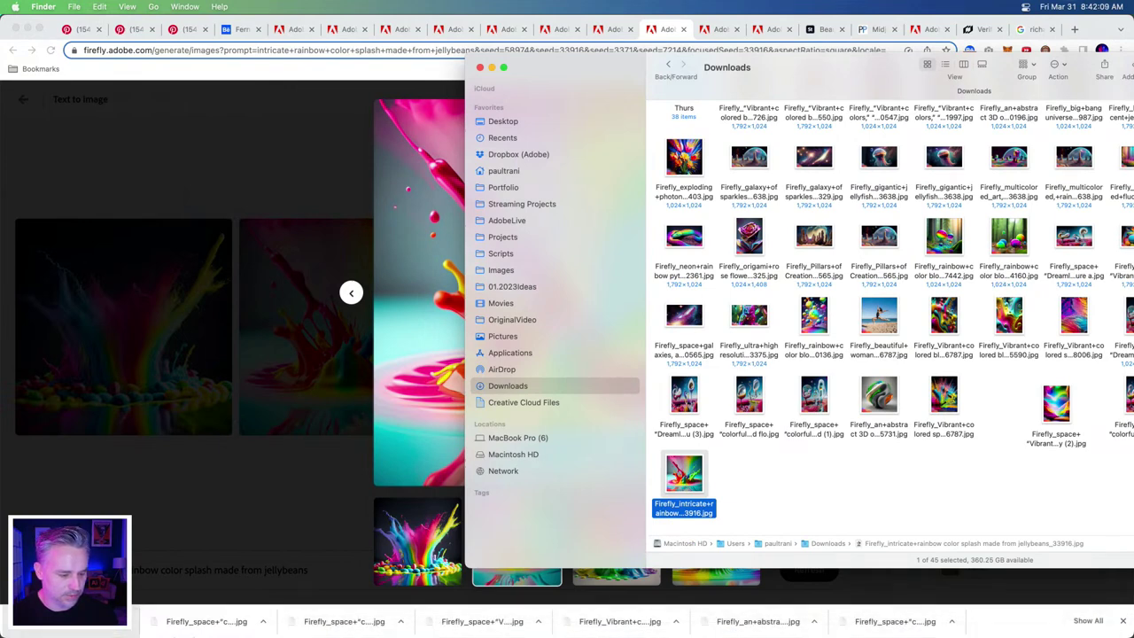
- Drag the downloaded splash image from Finder into Bubbles.psd and commit the placement
mouse_move(210, 629)
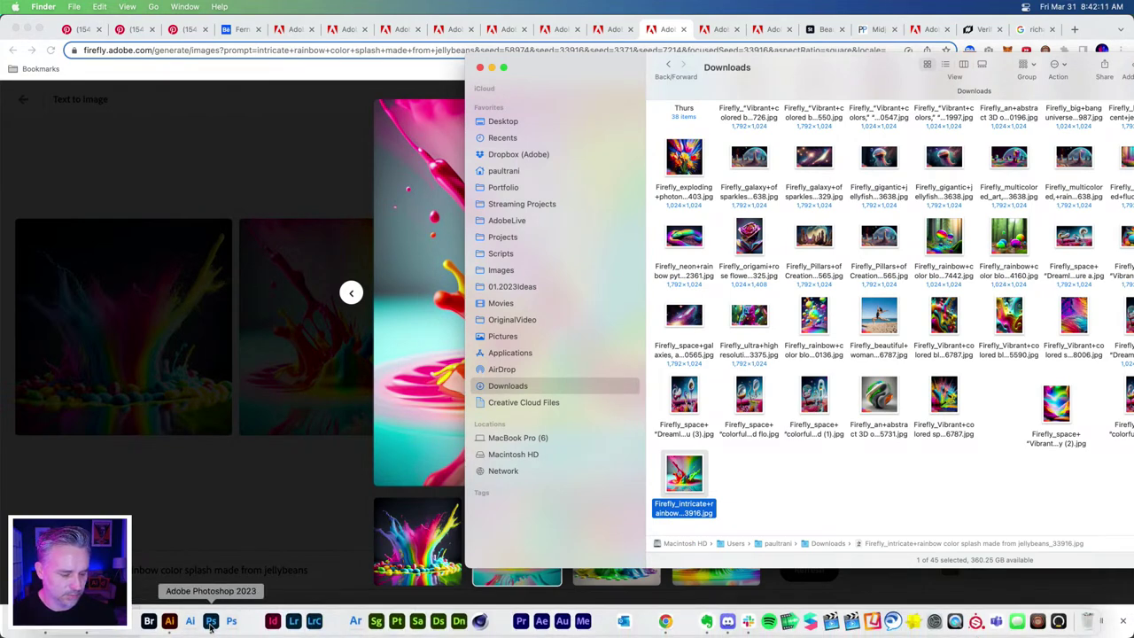
left_click(211, 621)
key("super+Tab")
left_click_drag(684, 475, 327, 379)
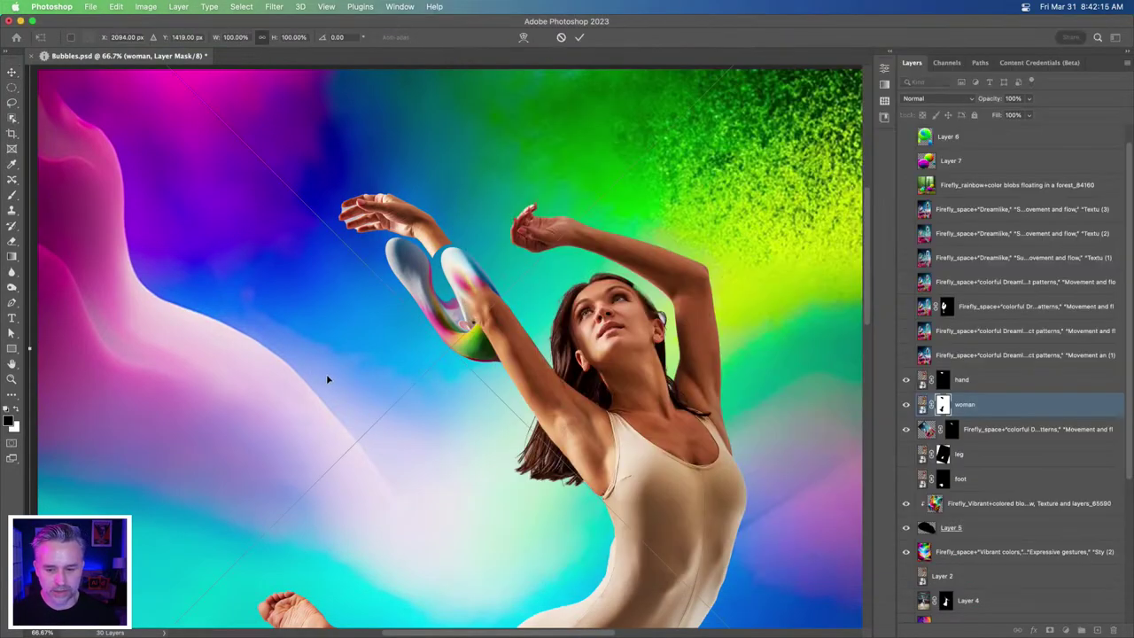
key("Return")
- Shift the splash down and right, then apply Remove Background from the Properties quick actions
key("super+minus")
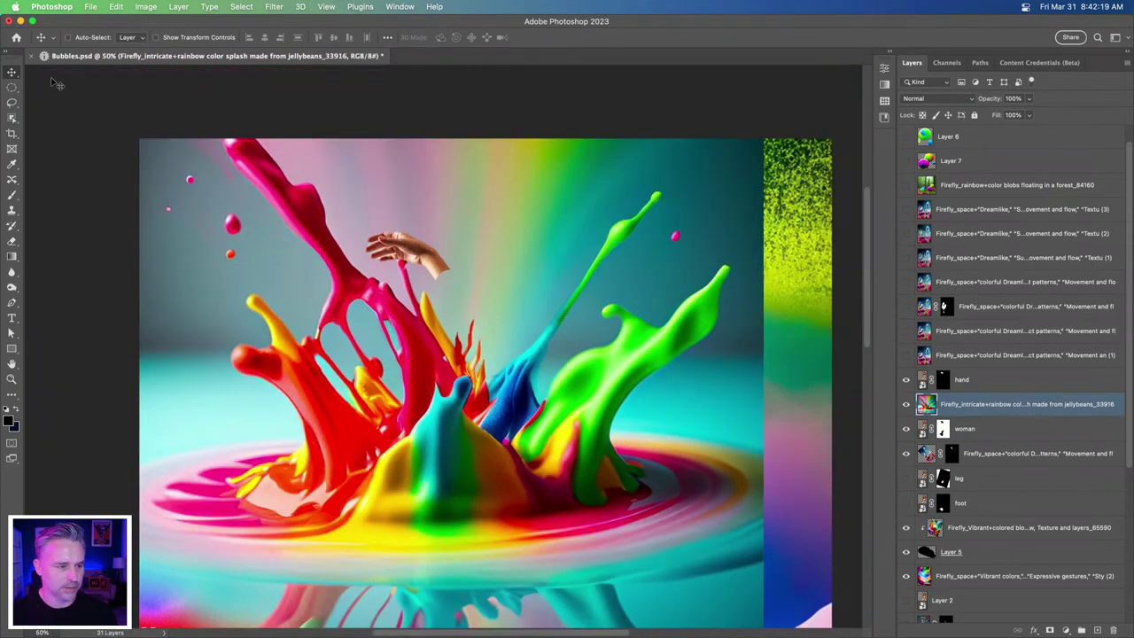
left_click_drag(364, 300, 386, 375)
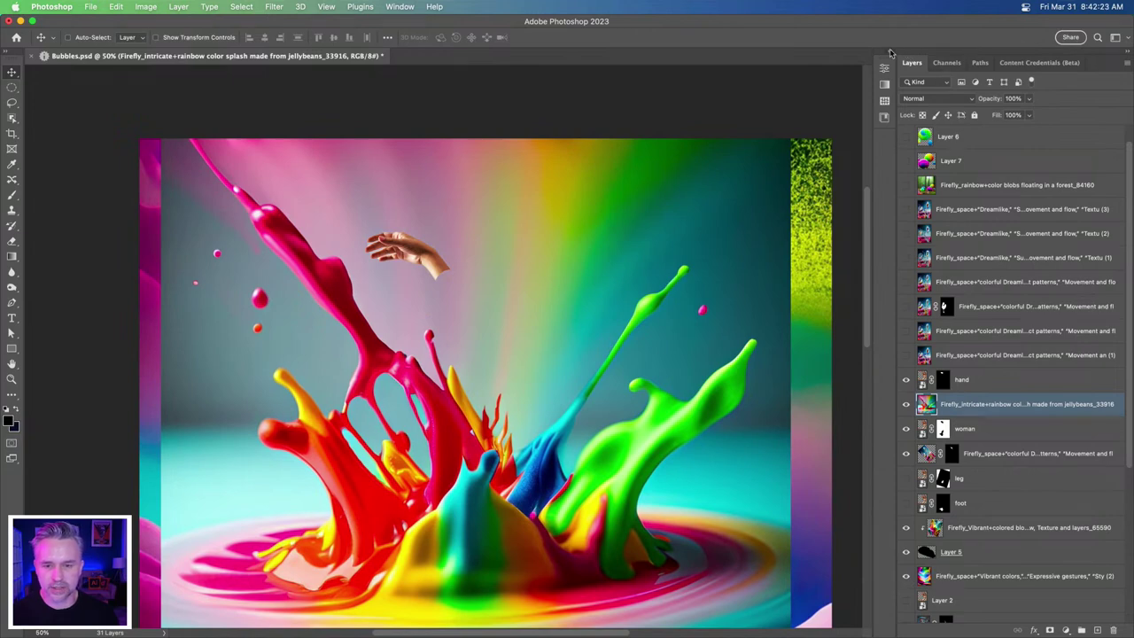
left_click(889, 53)
left_click(788, 251)
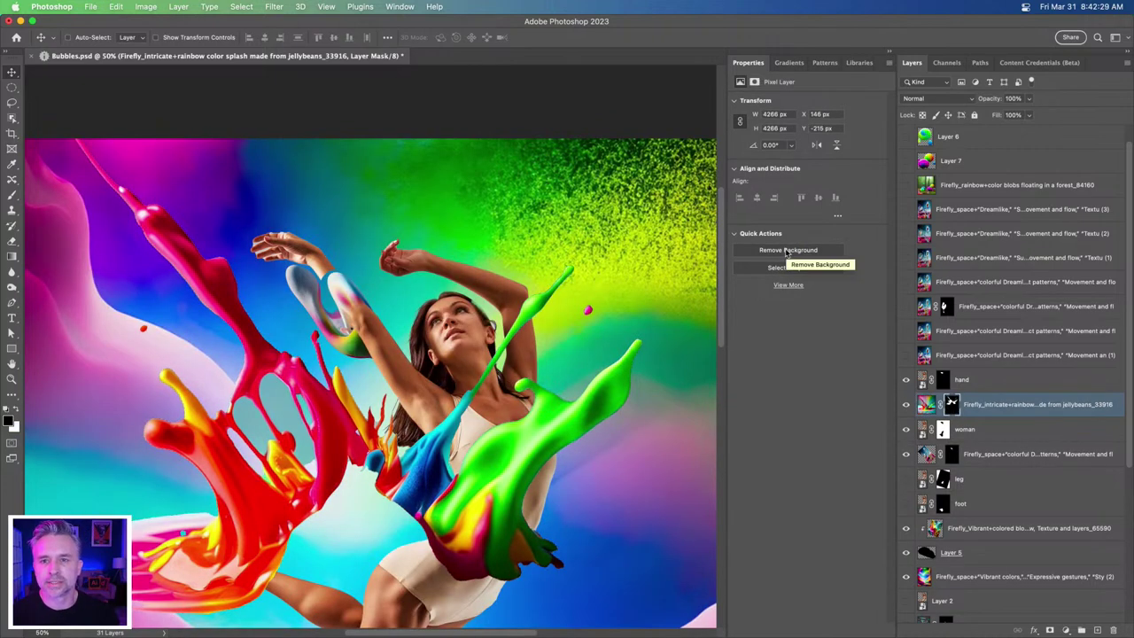
- Paint black on the splash layer mask at 89% brush flow to hide red paint near the dancer's legs
key("super+minus")
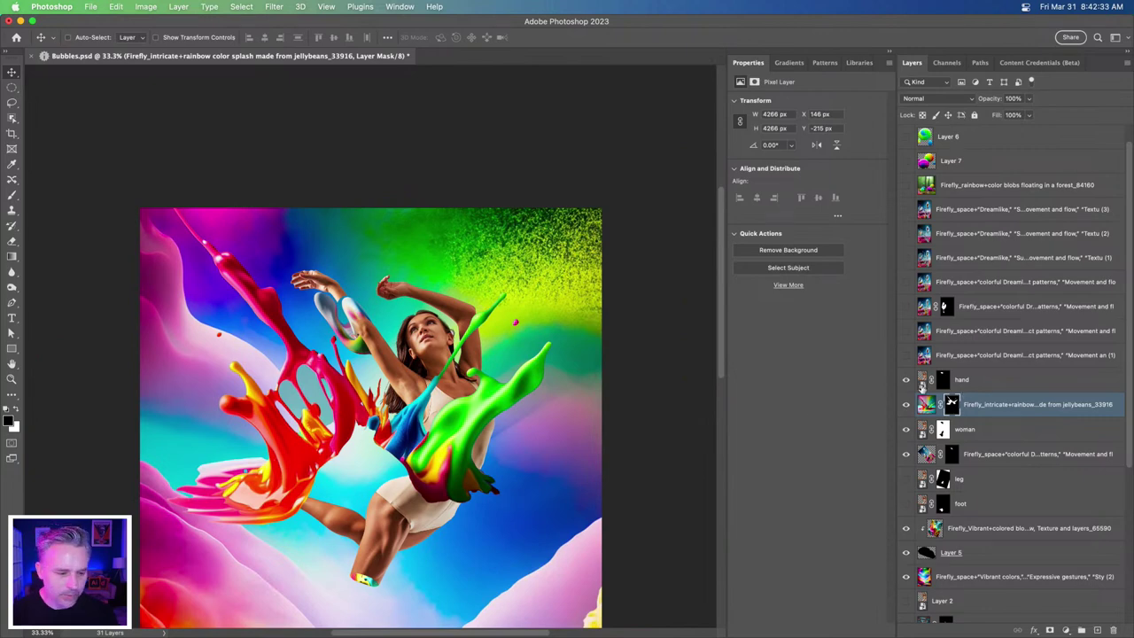
left_click(954, 405)
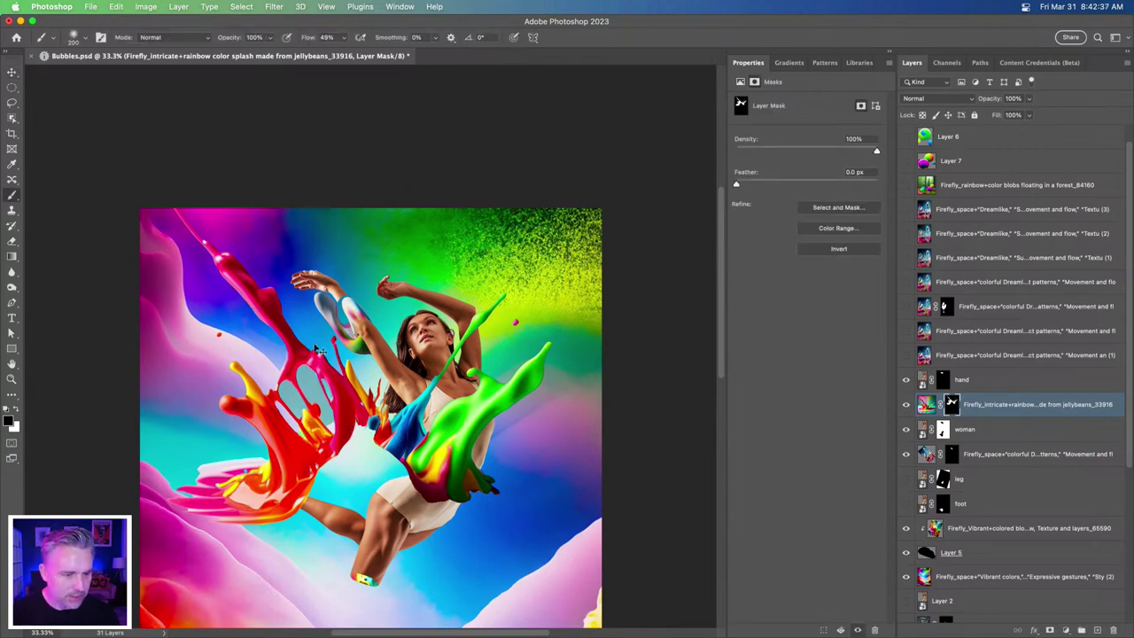
left_click(11, 195)
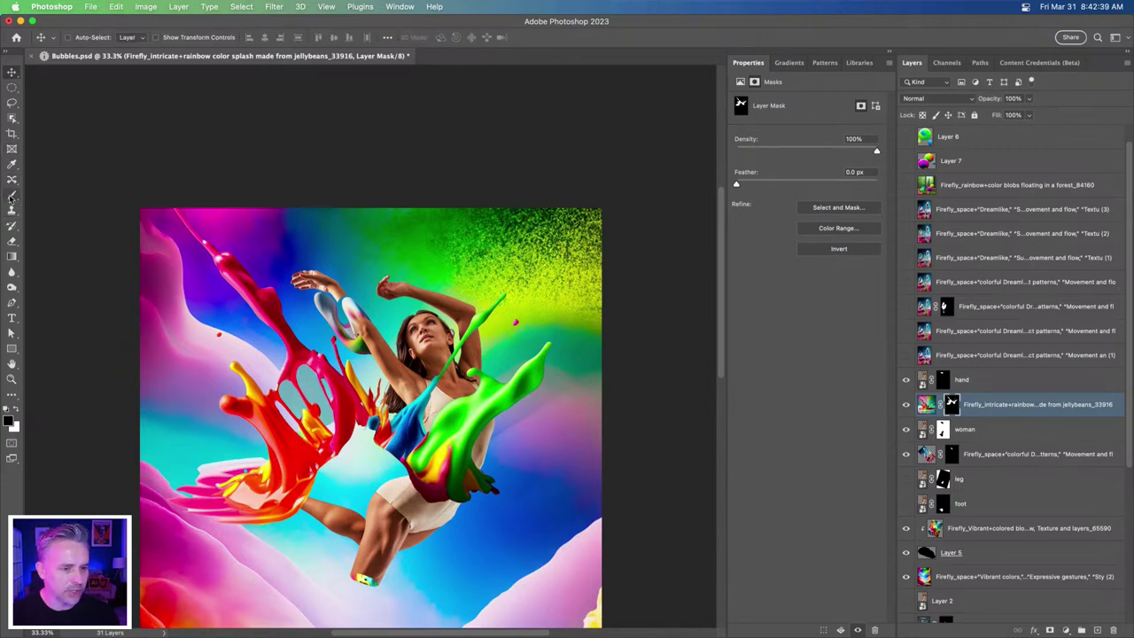
left_click(322, 38)
type("89")
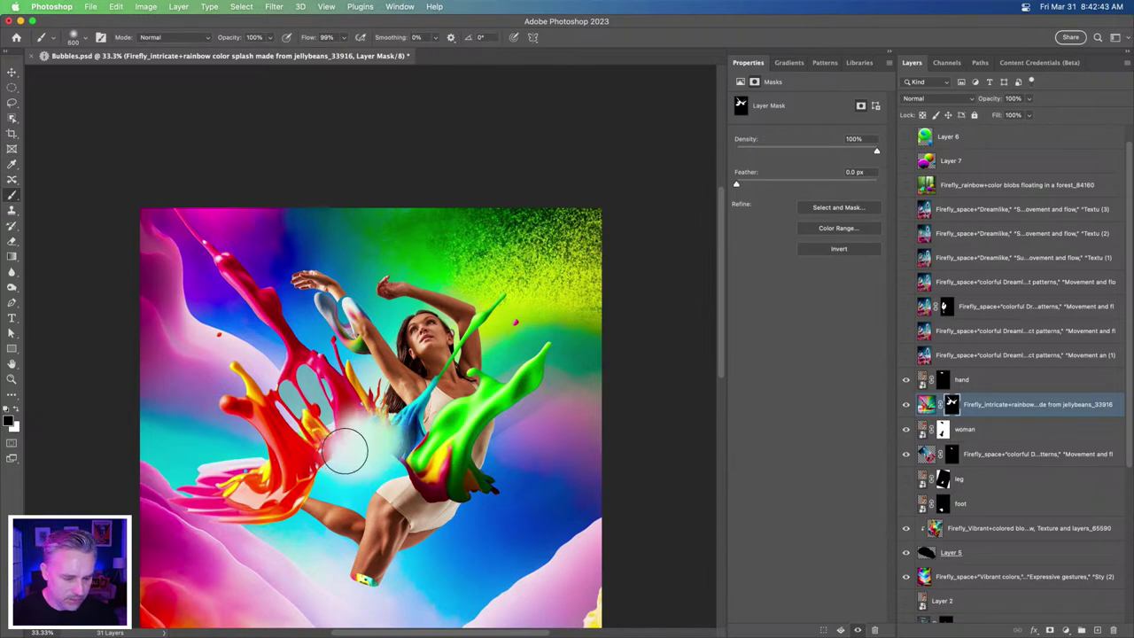
mouse_move(347, 456)
left_mouse_down()
mouse_move(347, 449)
mouse_move(370, 445)
mouse_move(319, 477)
mouse_move(414, 483)
mouse_move(294, 496)
mouse_move(370, 521)
left_mouse_up()
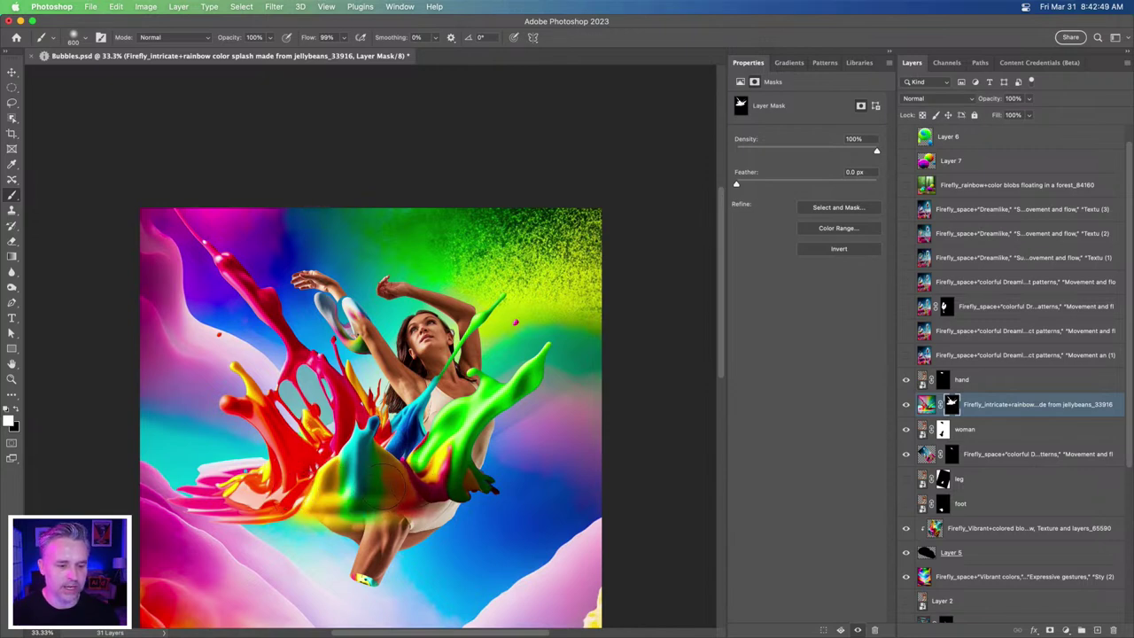
left_click(926, 404)
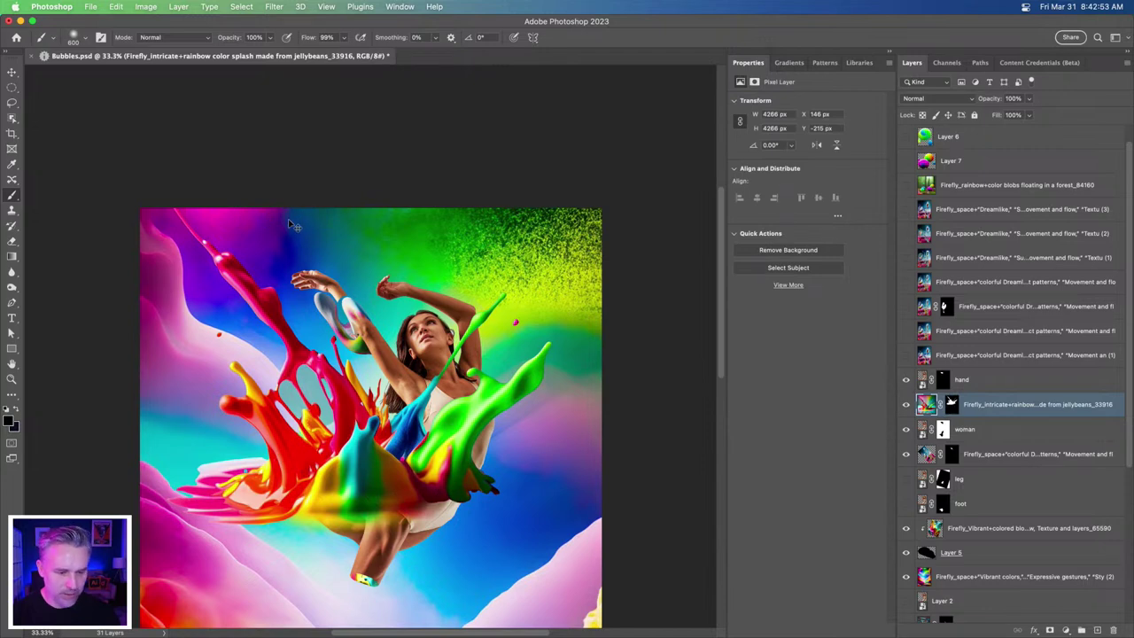
- Hide the jellybean splash and duplicate the 'colored blobs 56787' layer
left_click(906, 404)
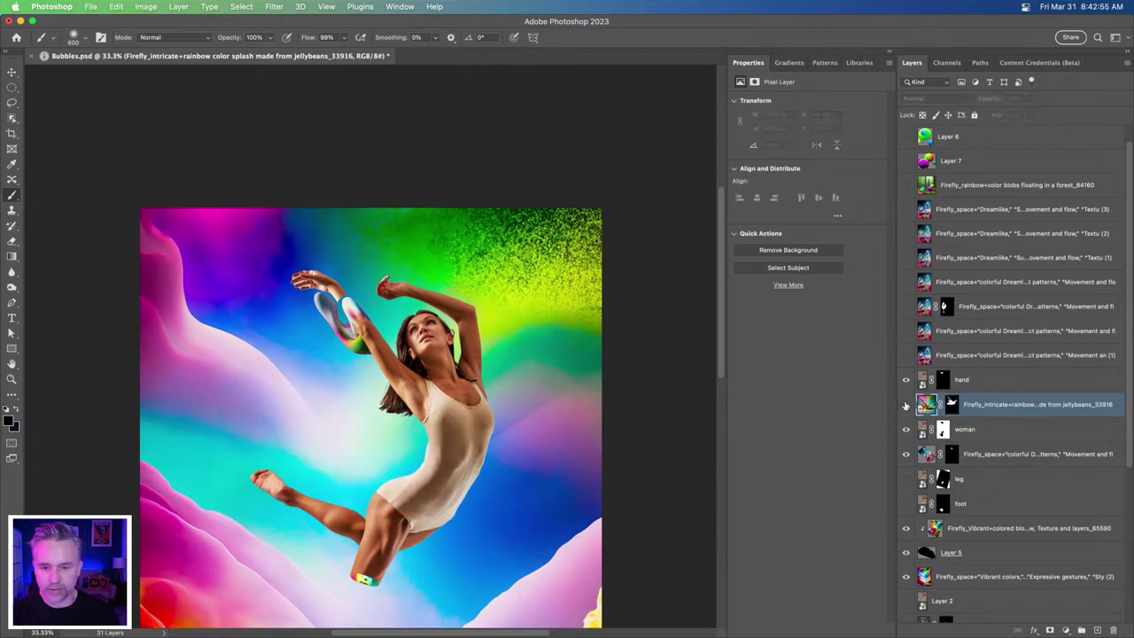
scroll(902, 482, "down", 3)
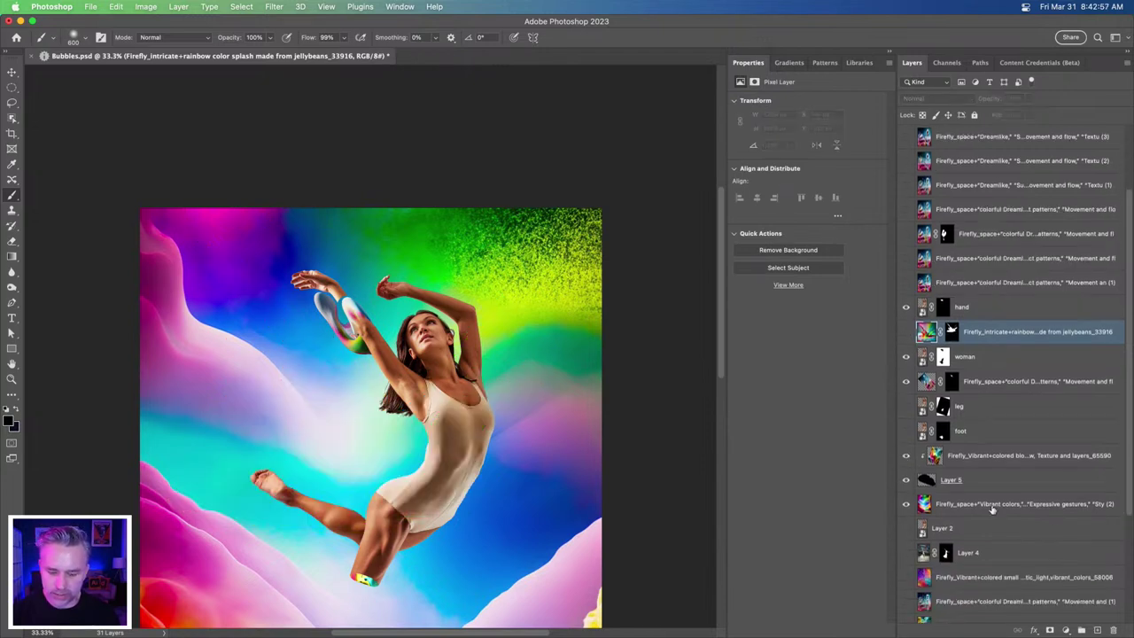
scroll(969, 470, "down", 4)
scroll(960, 554, "down", 3)
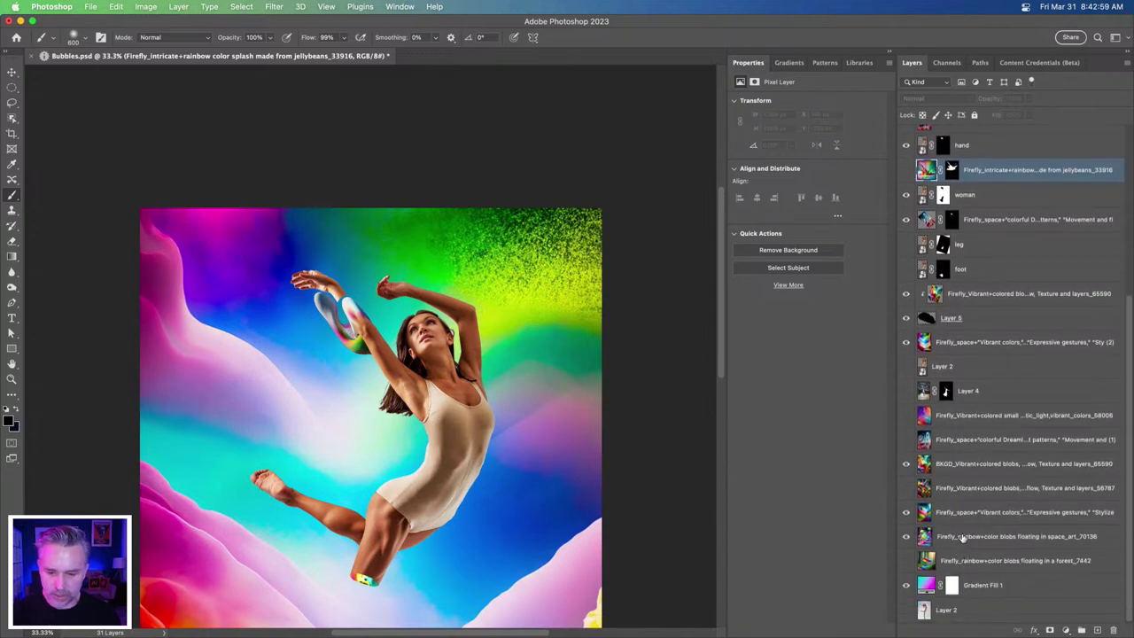
left_click(962, 538)
left_click(966, 465)
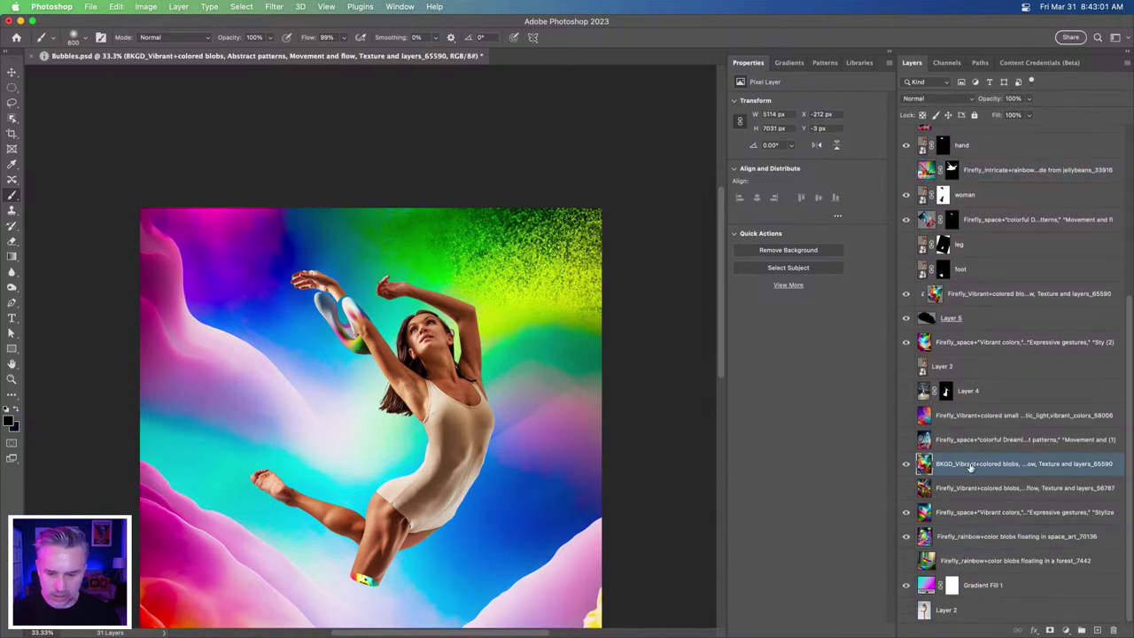
left_click(957, 490)
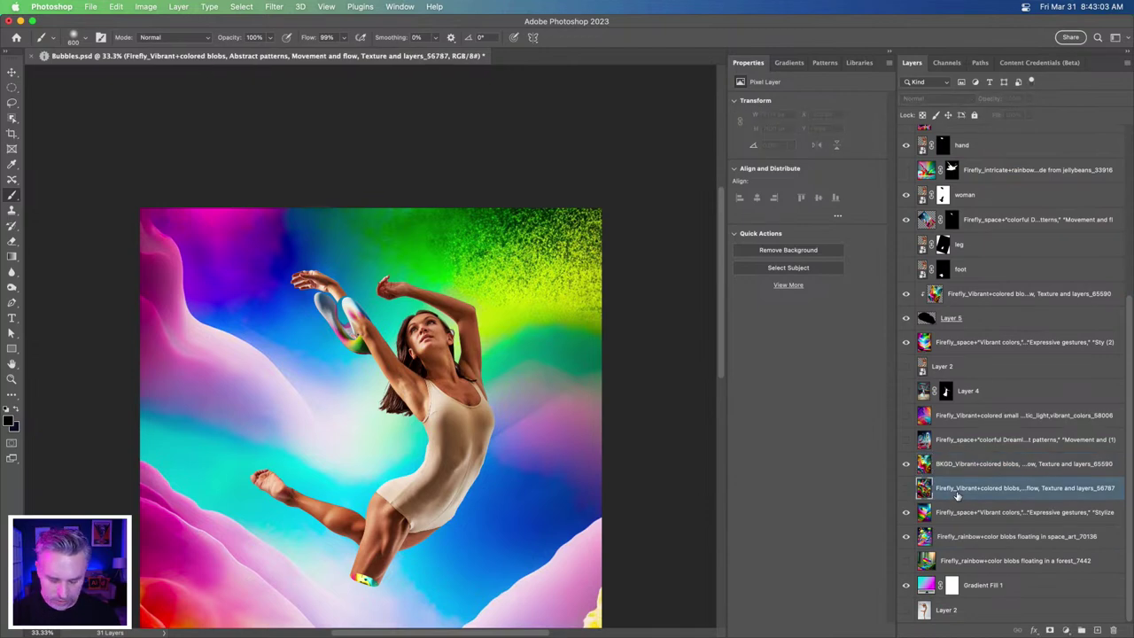
key("super+j")
- Move the blobs copy directly above the woman layer and clip it to her as a clipping mask
left_click_drag(952, 492, 969, 142)
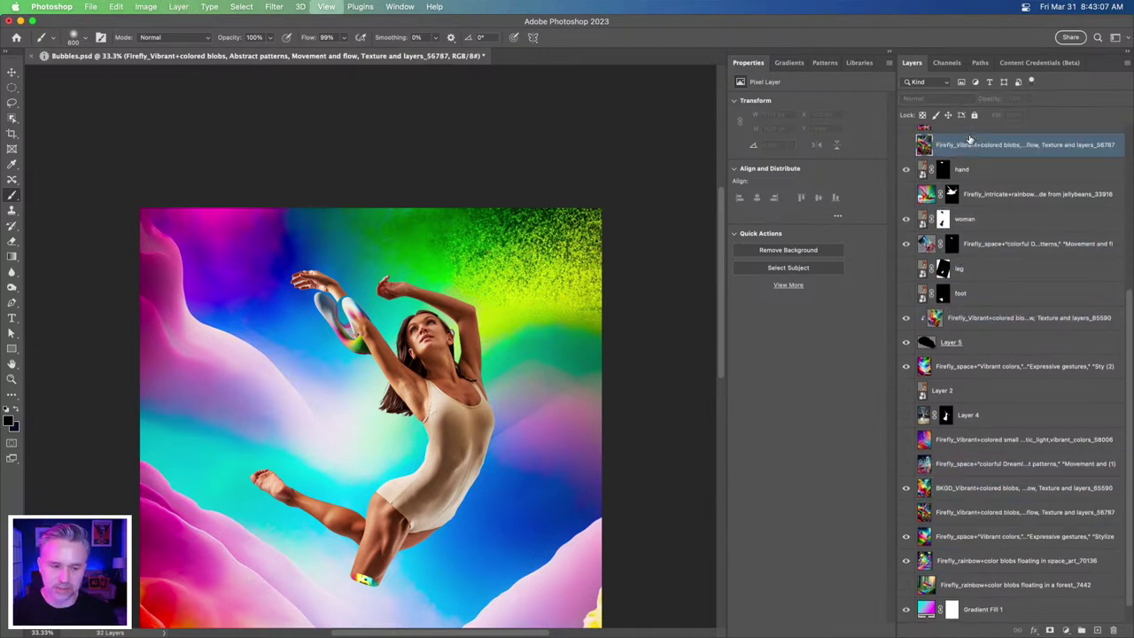
key("super+plus")
key("super+plus")
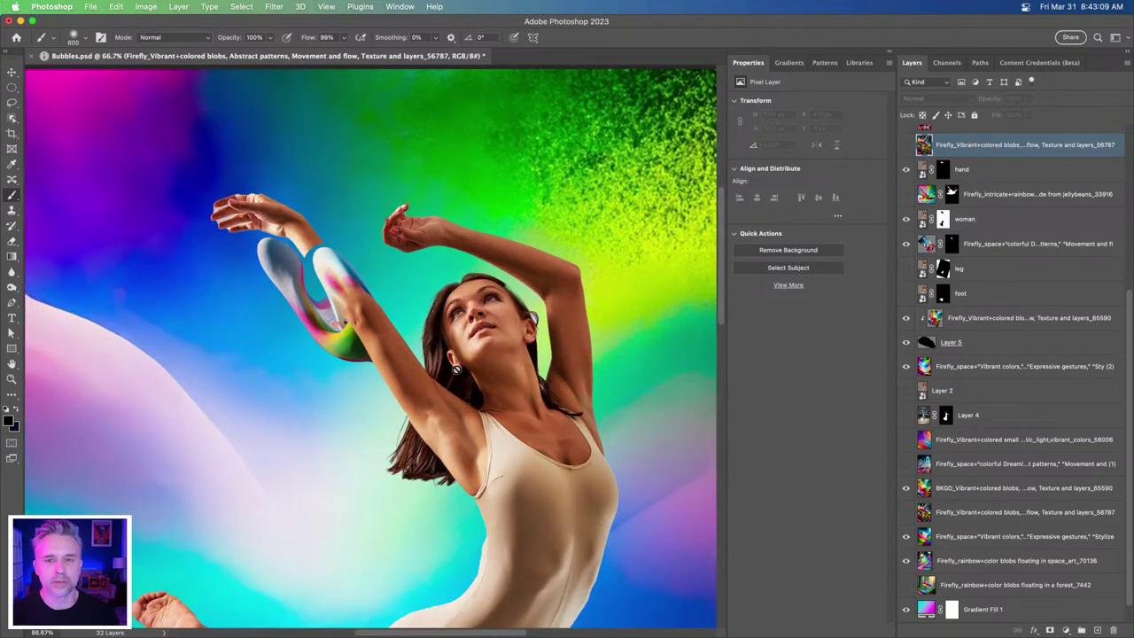
left_click_drag(404, 431, 406, 341)
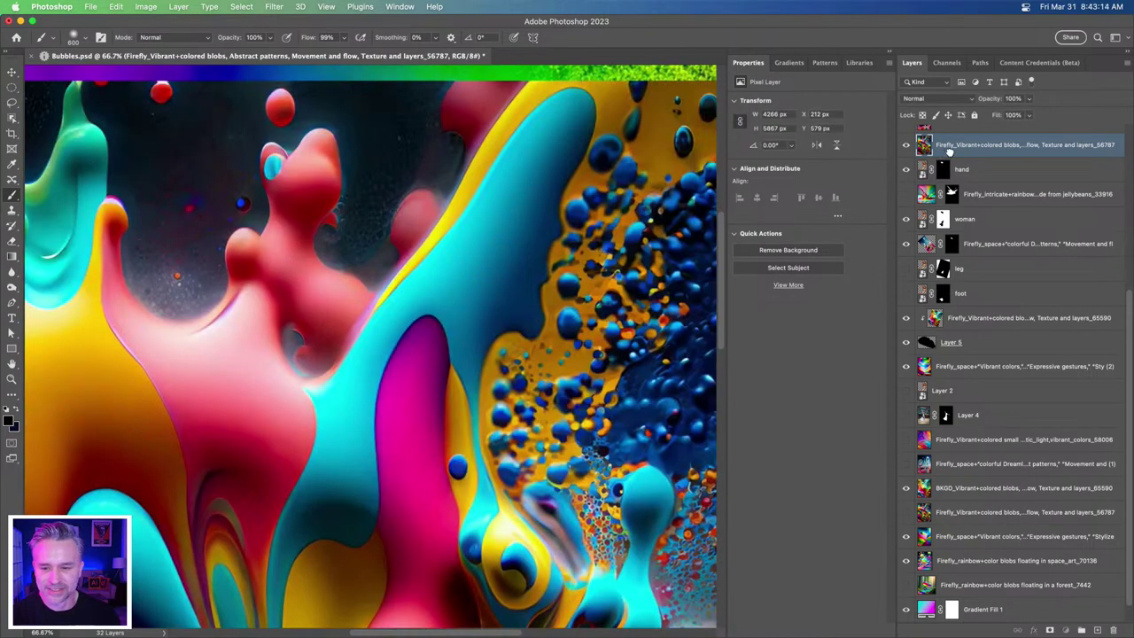
left_click_drag(944, 153, 993, 215)
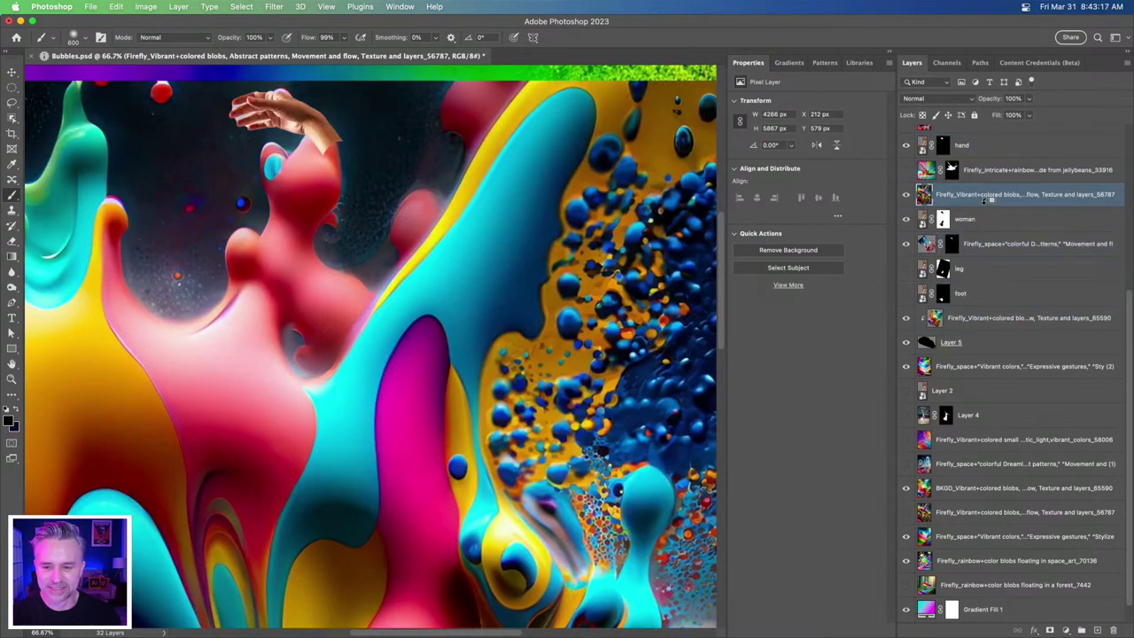
left_click(985, 202, "alt")
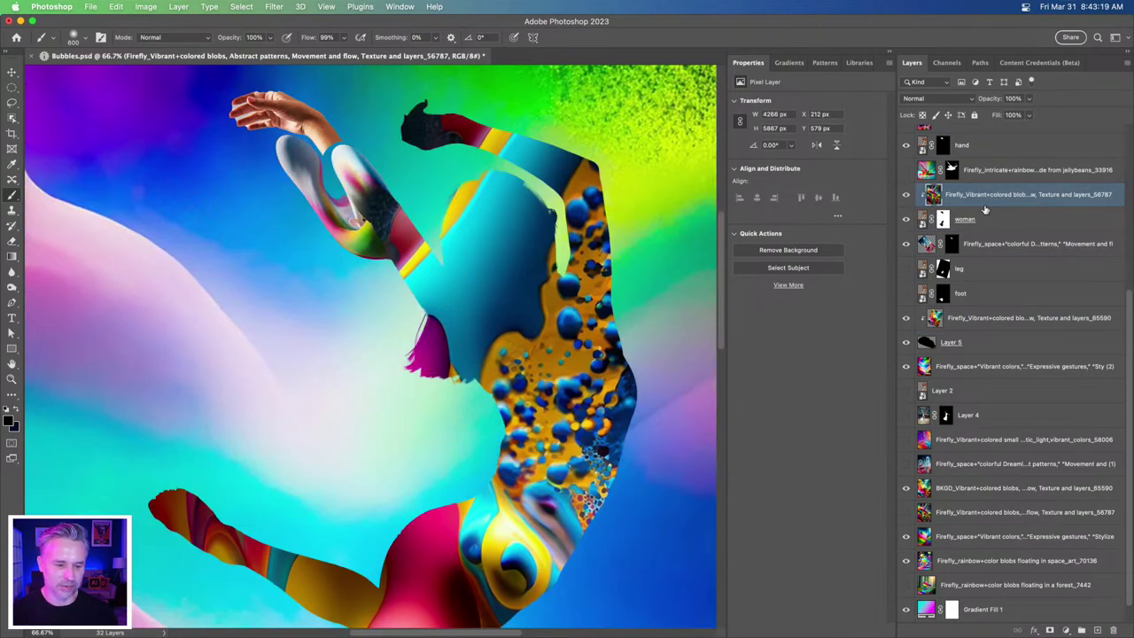
key("super+minus")
key("super+minus")
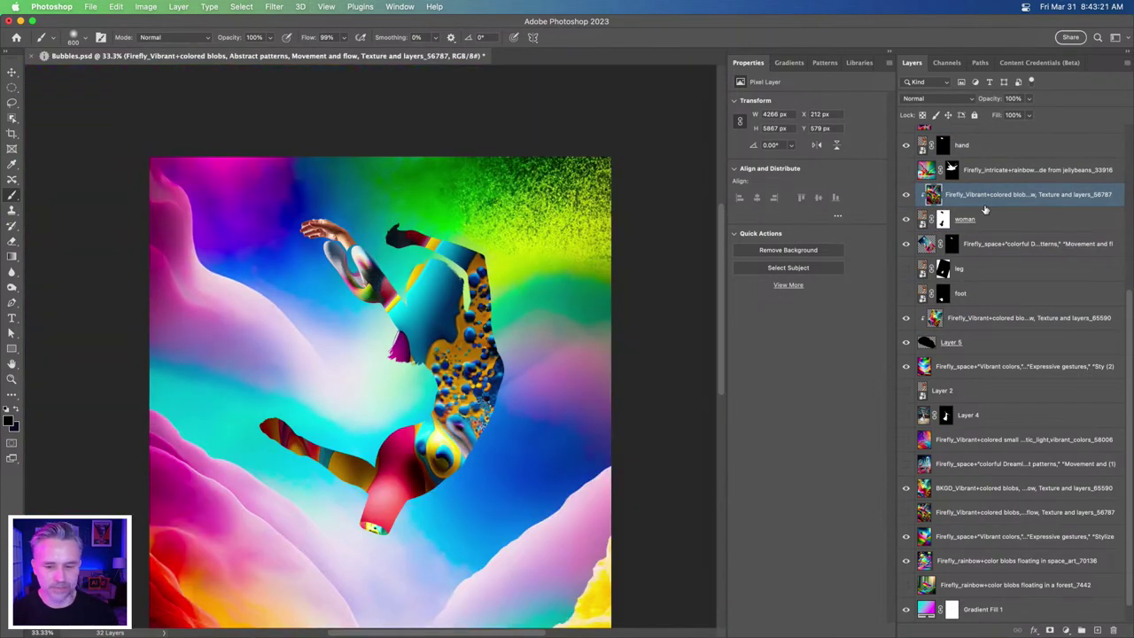
- Reposition the clipped blob texture inside the dancer and set its blend mode to Pin Light
key("v")
left_click_drag(517, 321, 382, 227)
left_click_drag(877, 209, 879, 209)
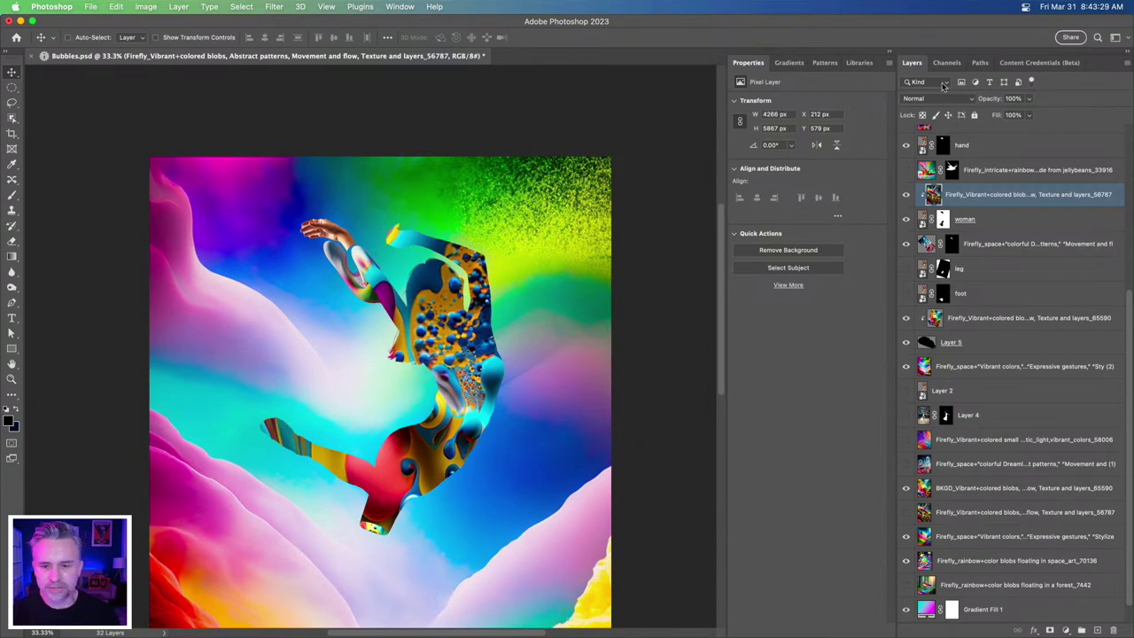
left_click(939, 98)
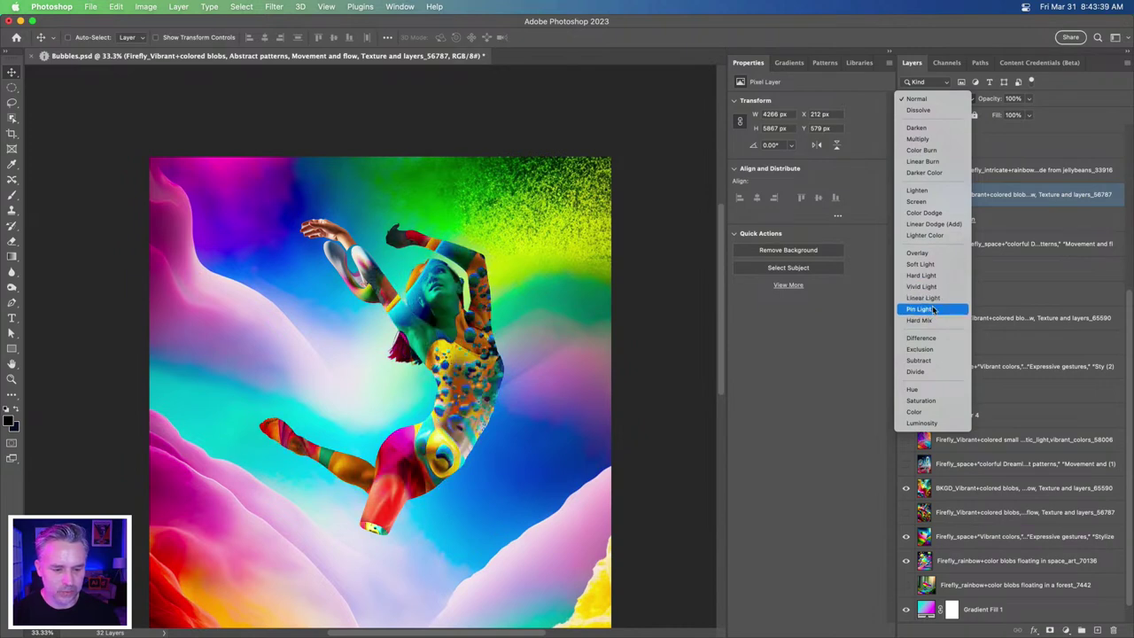
left_click(933, 310)
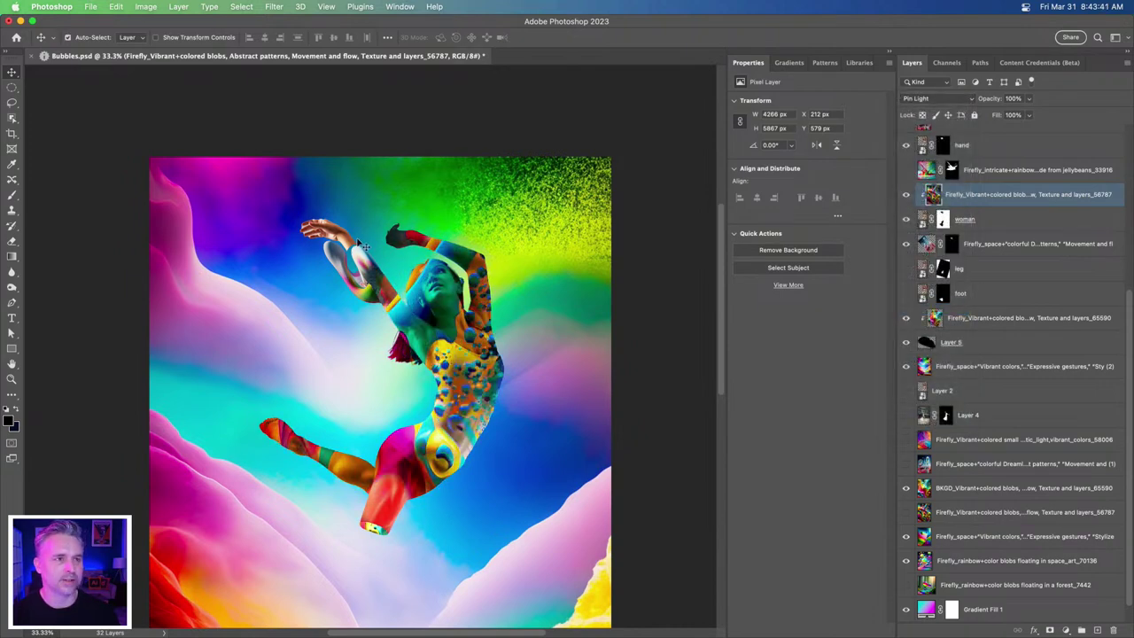
key("super+equal")
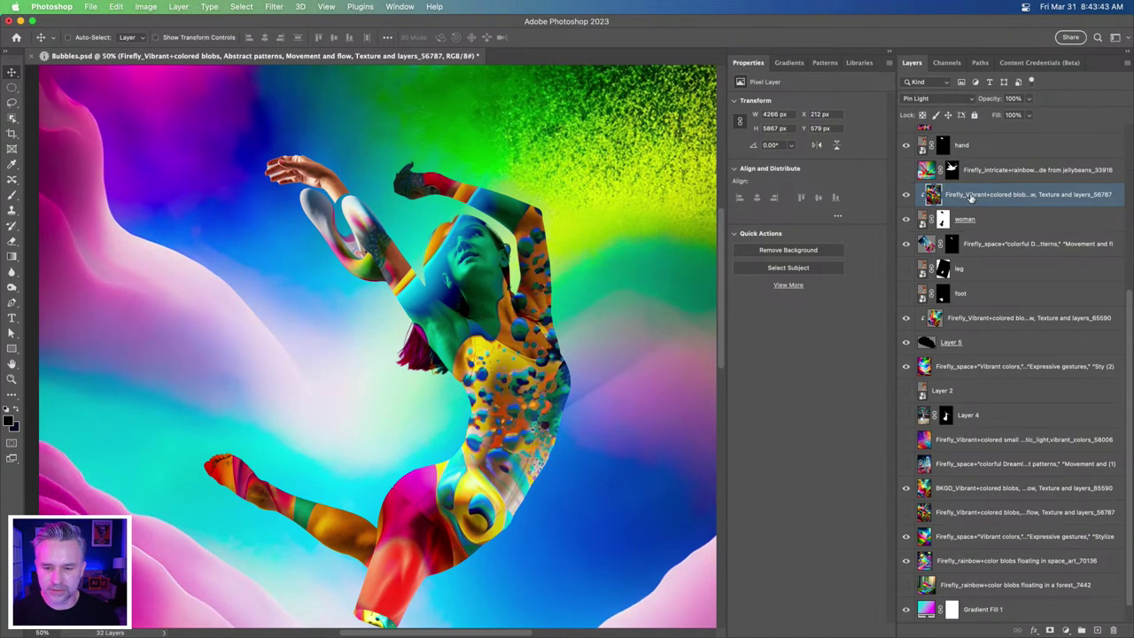
- Add a mask to the blobs texture and lasso-erase it from the dancer's face, neck and shoulder
left_click(1048, 630)
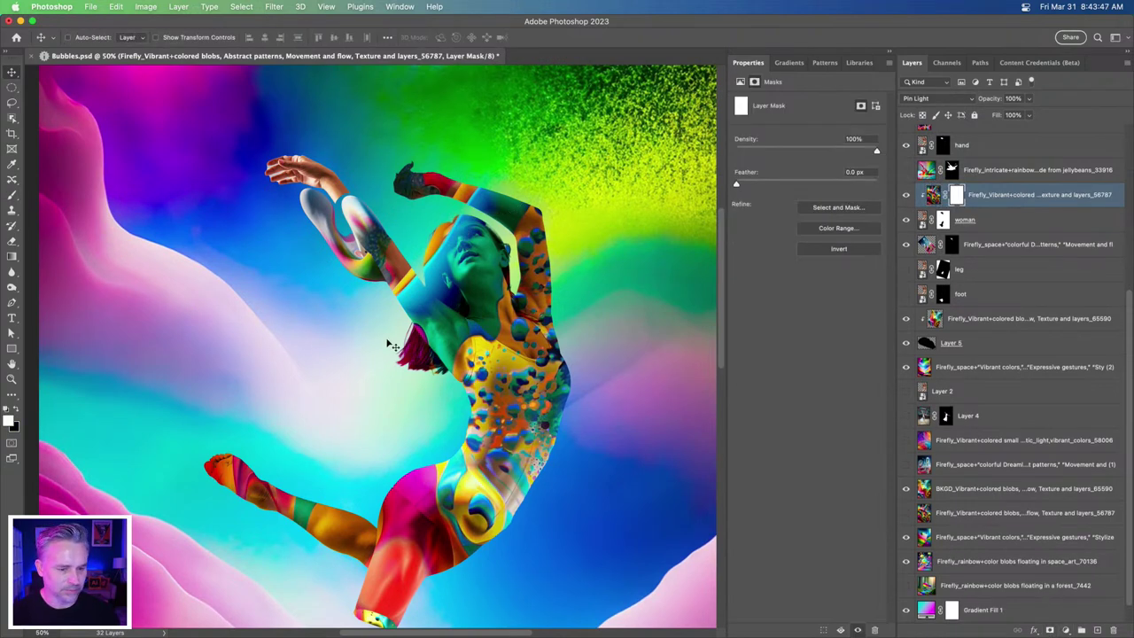
left_click(11, 102)
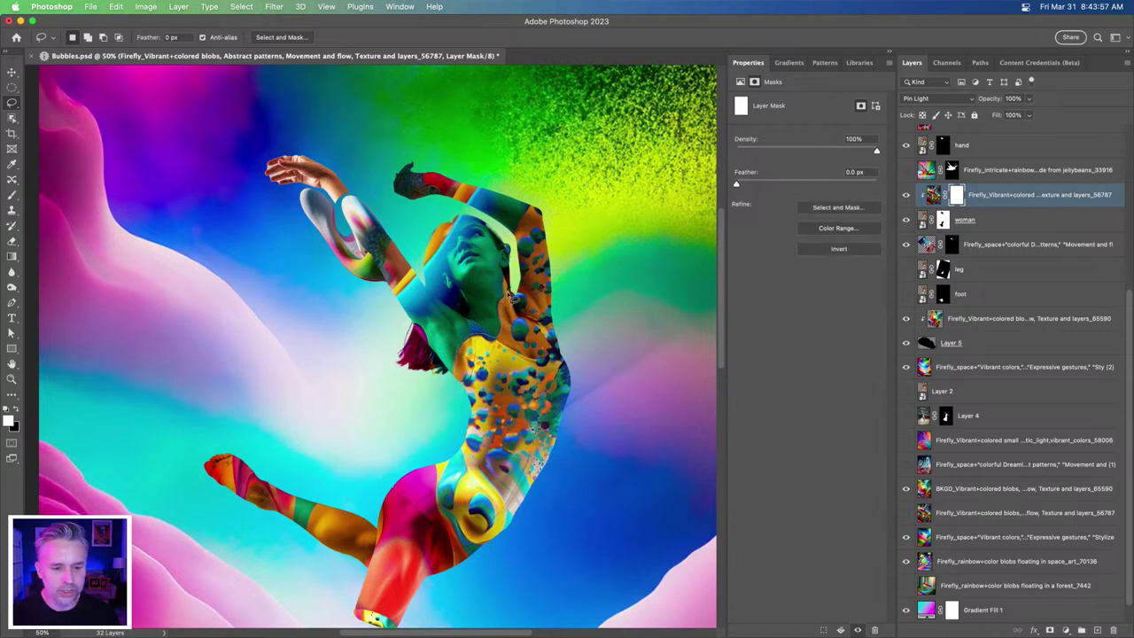
mouse_move(520, 253)
left_mouse_down()
mouse_move(528, 209)
mouse_move(576, 202)
mouse_move(525, 153)
mouse_move(294, 80)
mouse_move(226, 111)
mouse_move(162, 194)
mouse_move(391, 406)
mouse_move(423, 417)
mouse_move(452, 407)
left_mouse_up()
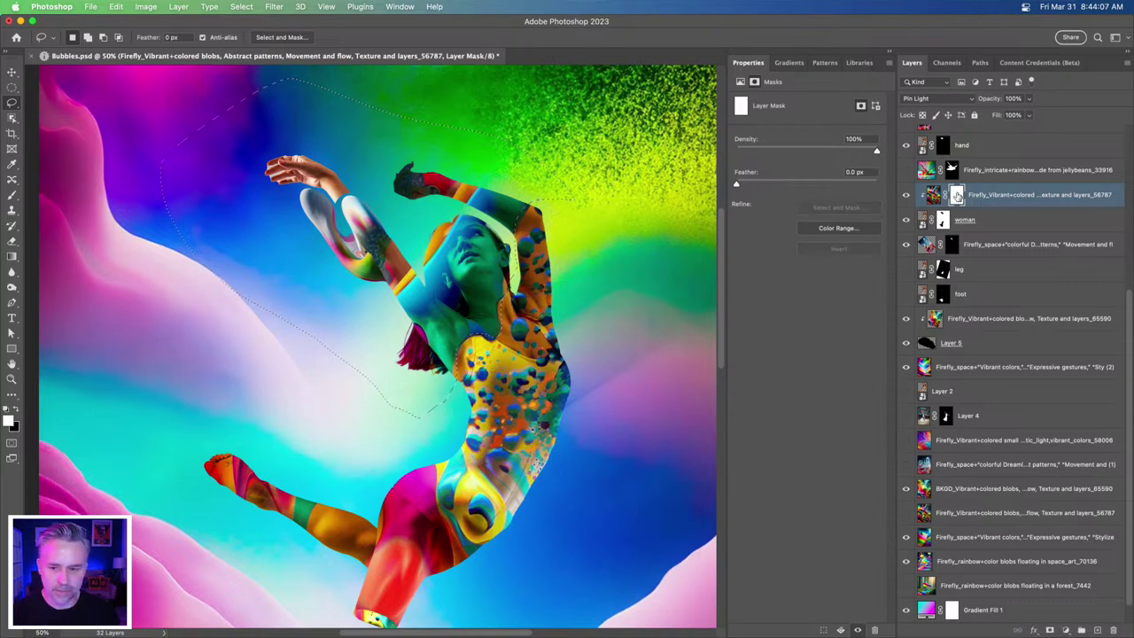
key("BackSpace")
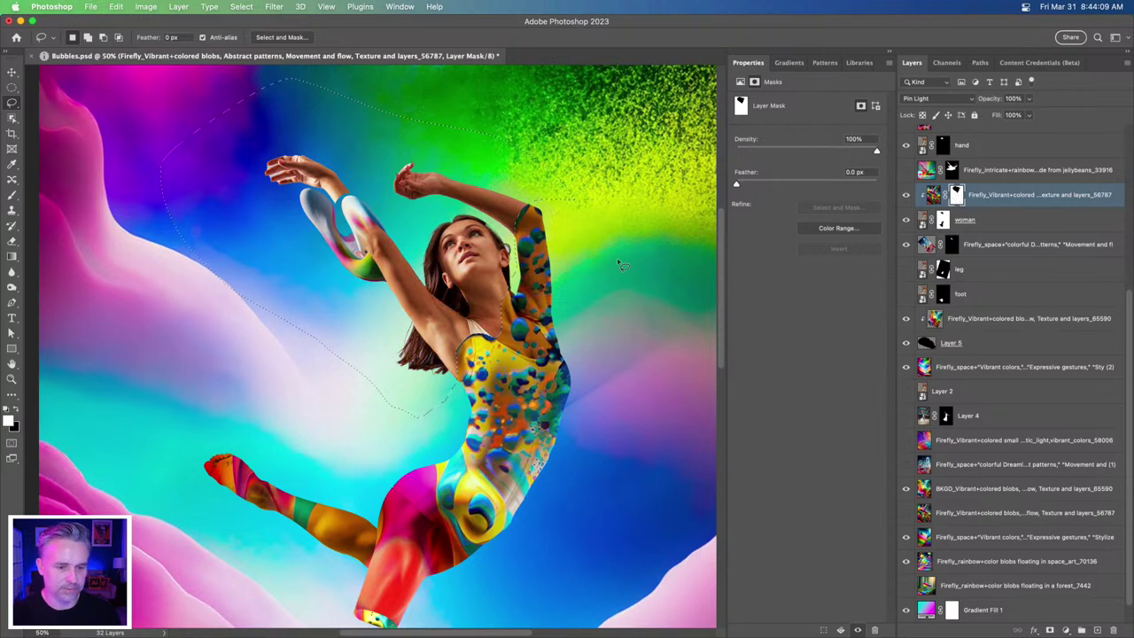
scroll(189, 445, "down", 3)
scroll(189, 445, "left", 2)
key("super+d")
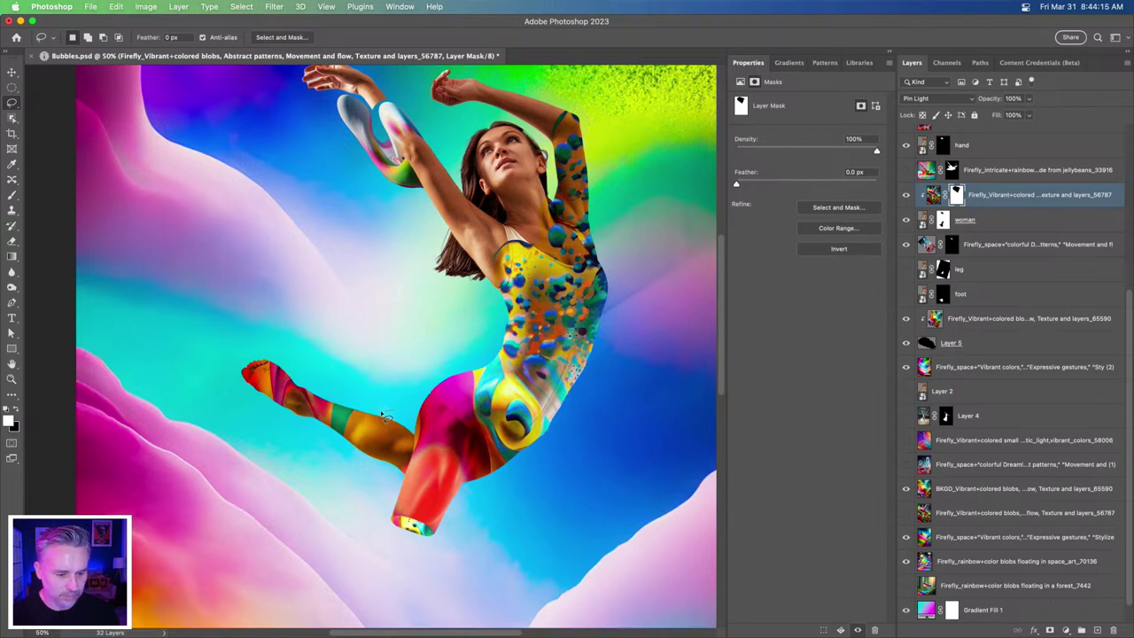
- Lasso the lower leg and foot and hide the texture there too, then deselect
mouse_move(368, 457)
left_mouse_down()
mouse_move(233, 476)
mouse_move(201, 357)
mouse_move(348, 343)
mouse_move(397, 397)
left_mouse_up()
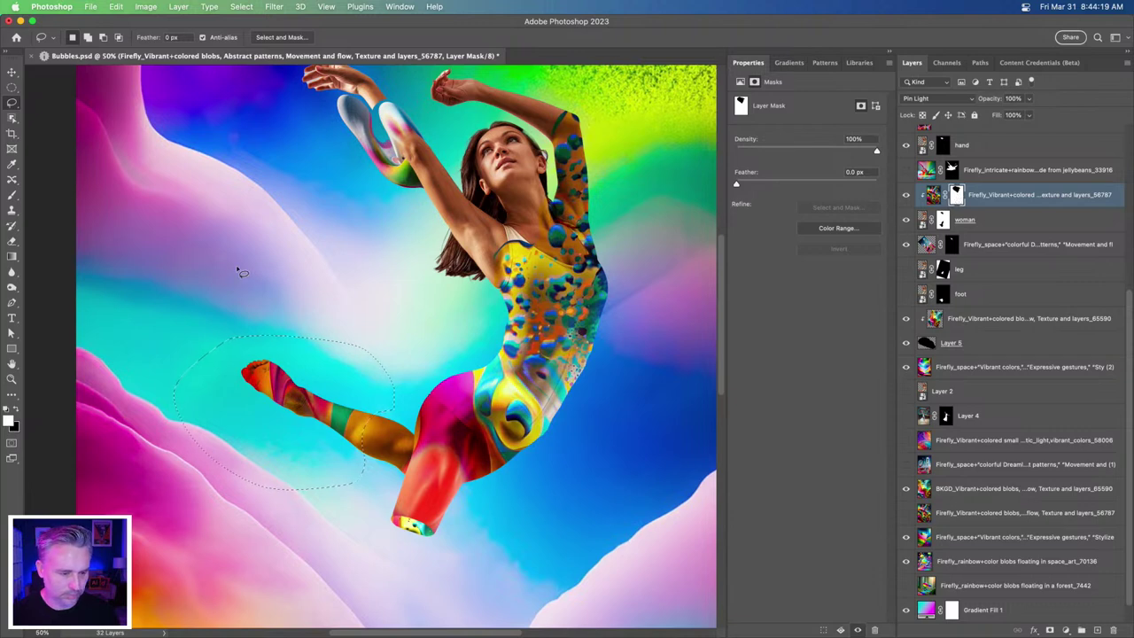
key("Delete")
key("super+d")
scroll(239, 272, "down", 2)
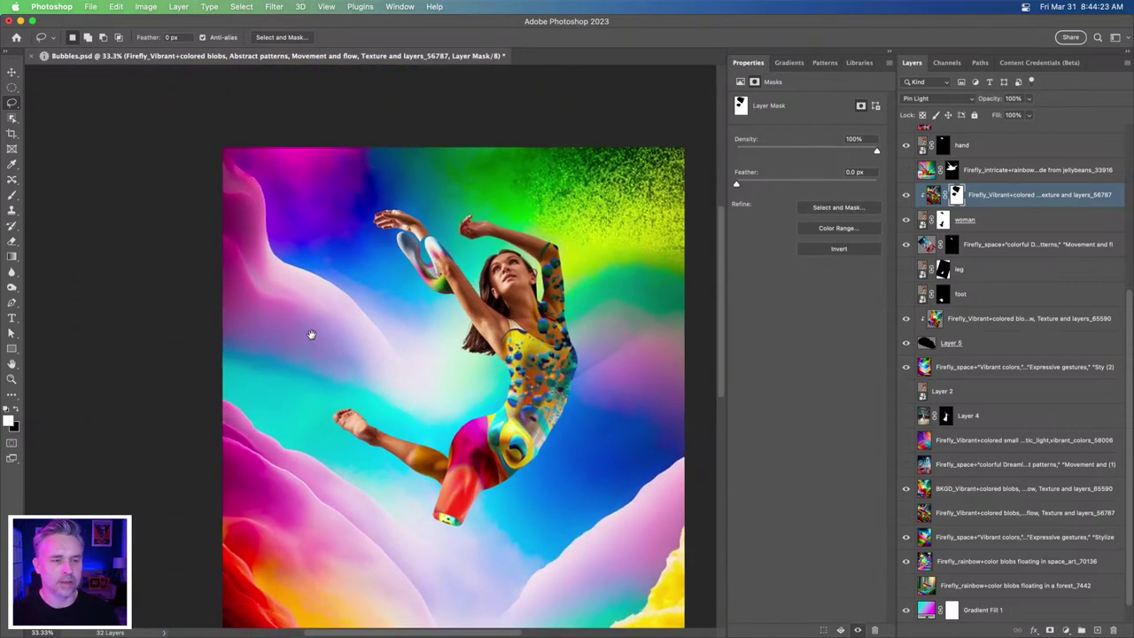
left_click_drag(311, 334, 317, 253)
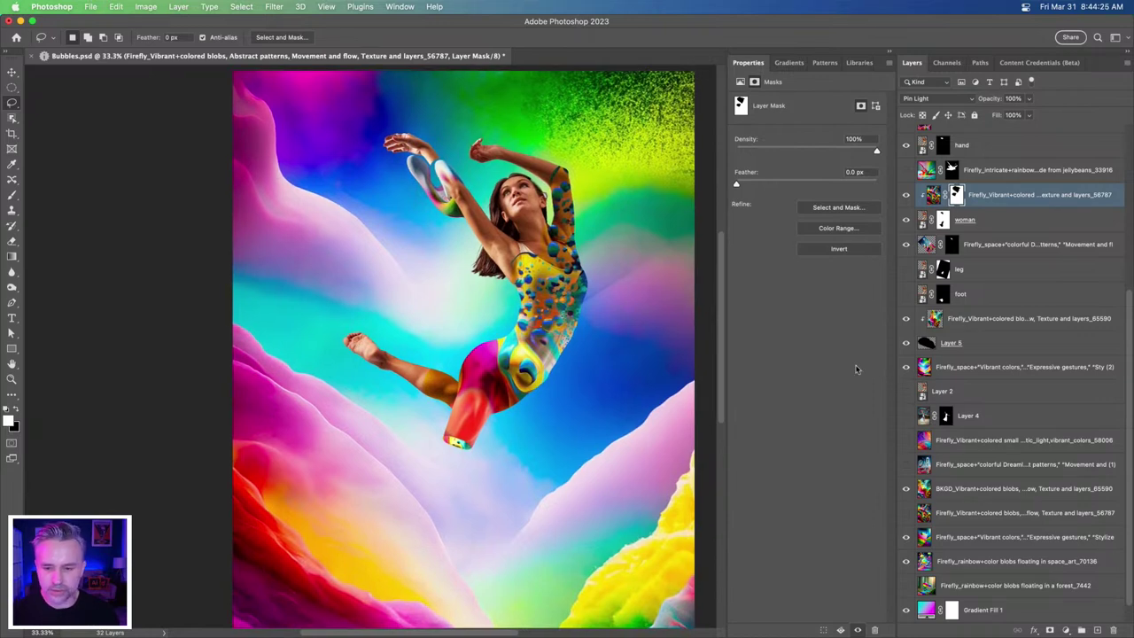
- Show the splash layer as a Smart Object, shrink it to about half, rotate about -64°, onto the leg
left_click(999, 177)
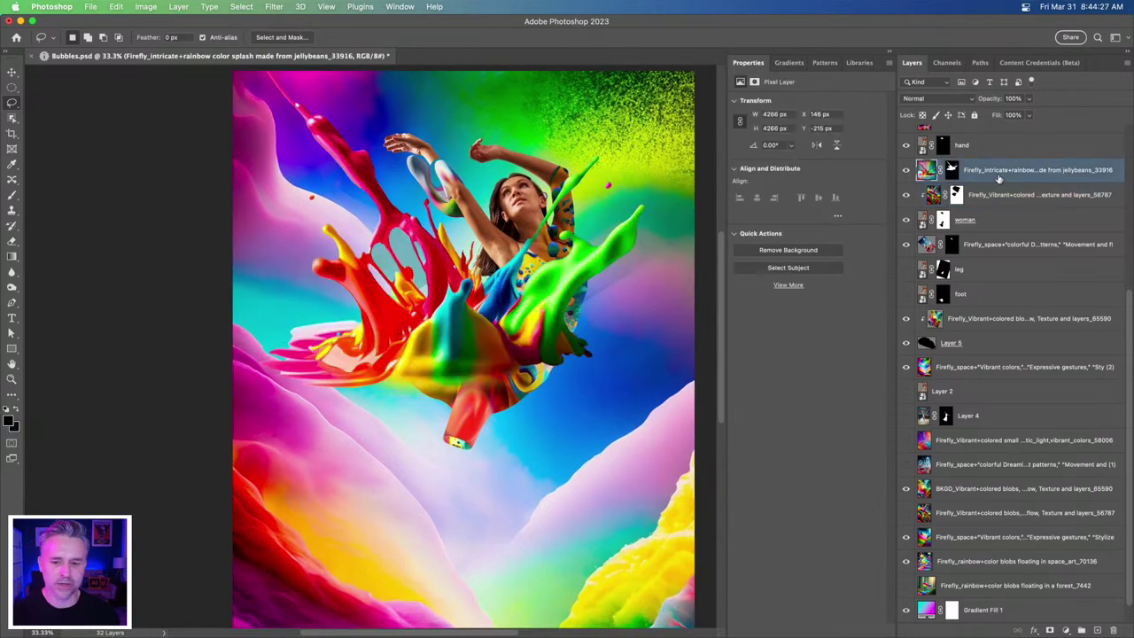
key("super+j")
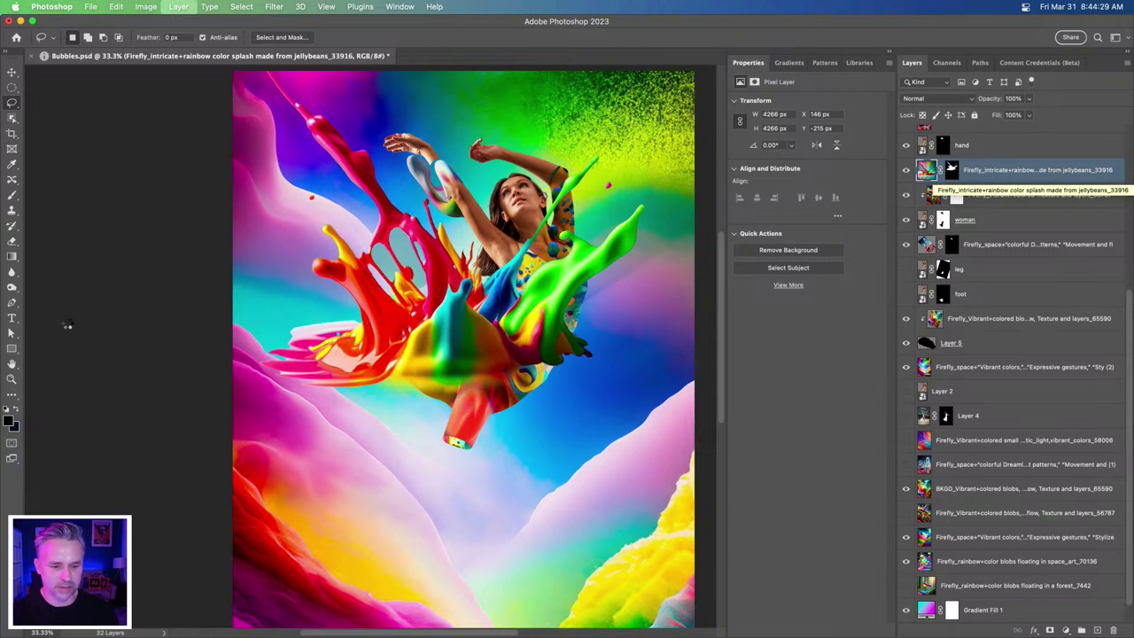
key("super+t")
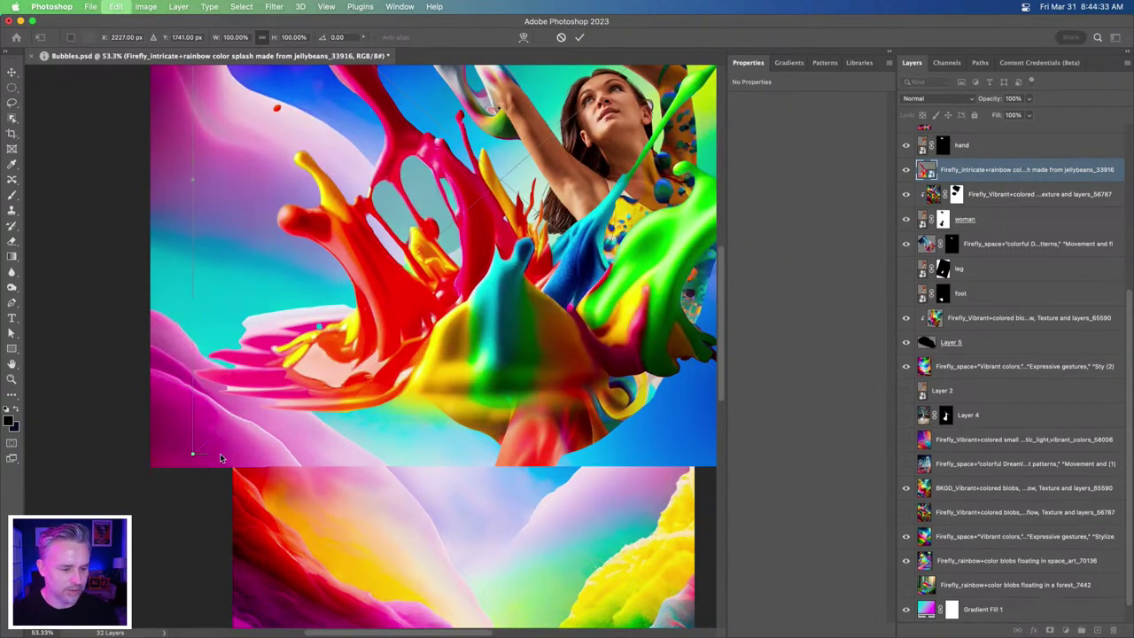
key("super+minus")
left_click_drag(204, 446, 530, 241)
left_click_drag(551, 291, 620, 97)
left_click_drag(453, 303, 457, 297)
- Commit the splash transform and nudge it slightly left and up with Shift-arrow keys
left_click_drag(339, 357, 272, 378)
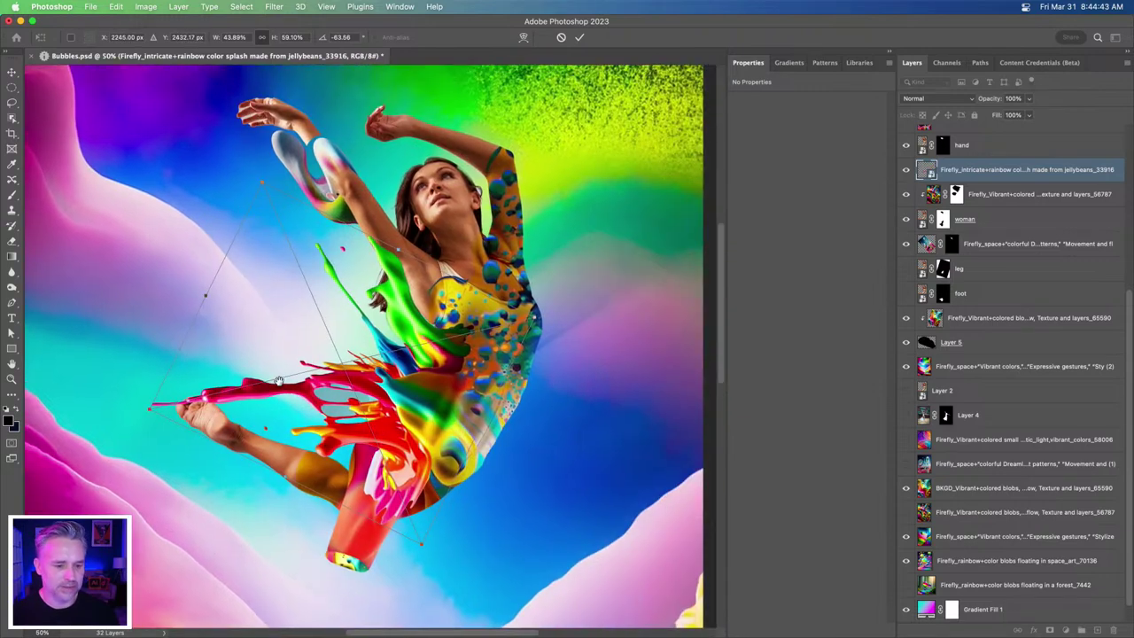
key("Return")
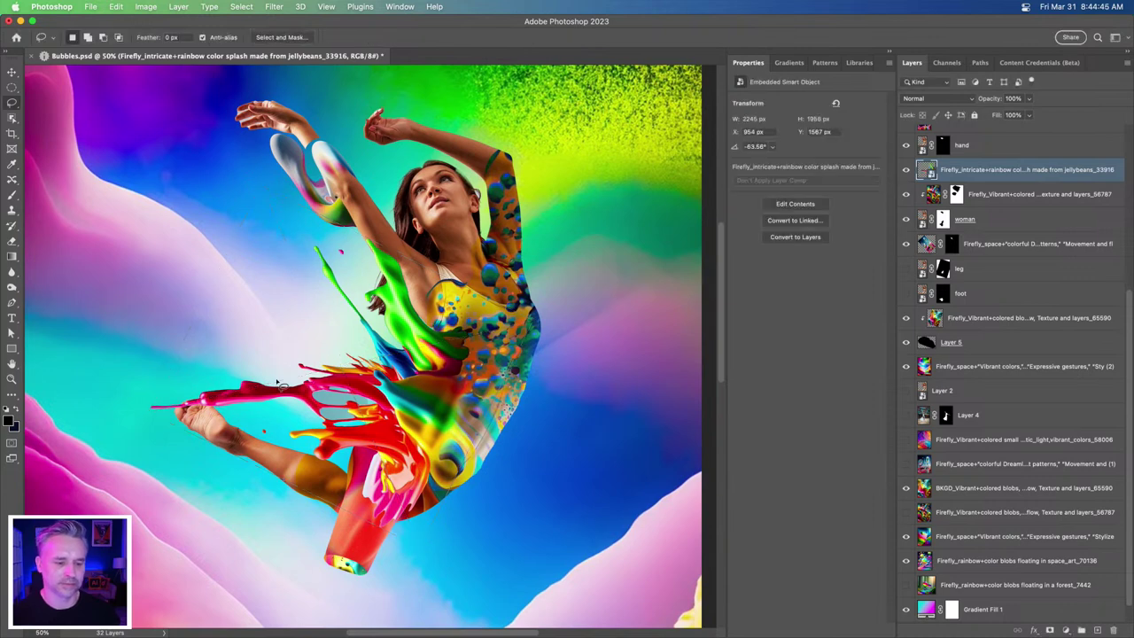
left_click(12, 73)
key("shift+Left")
key("shift+Up")
key("shift+Up")
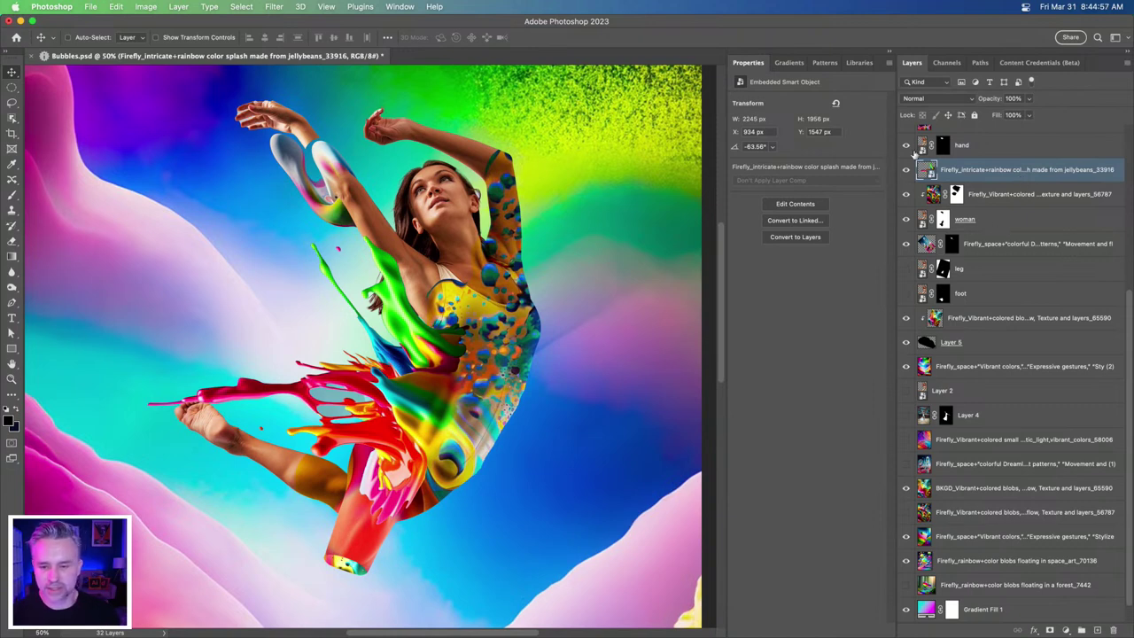
- Delete the unused masked Firefly layer from the layer stack
scroll(932, 547, "up", 5)
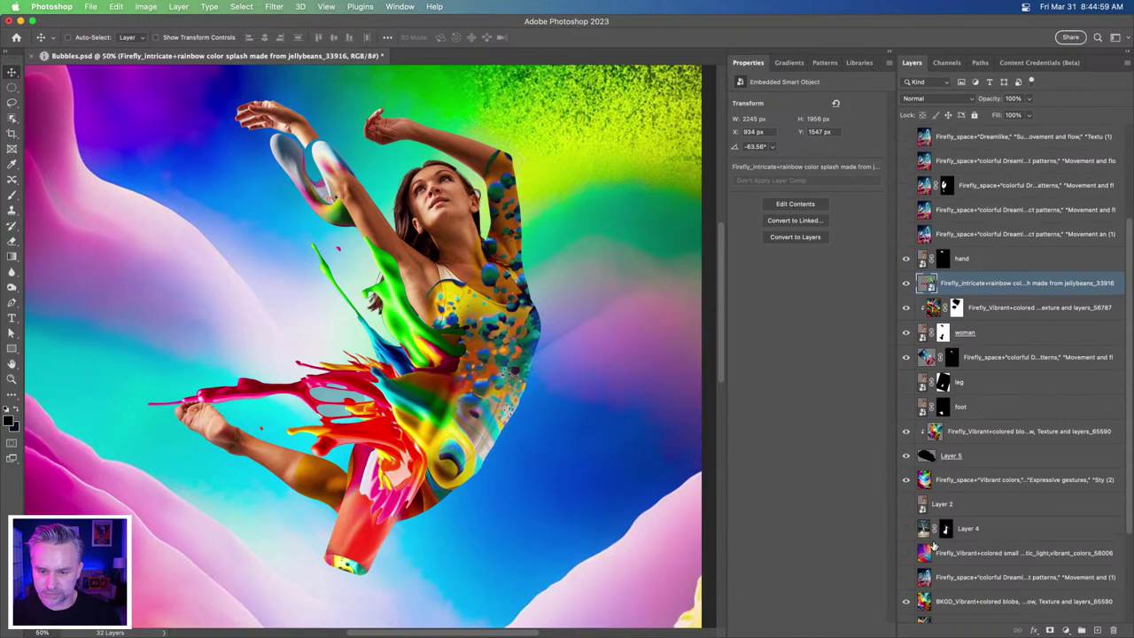
scroll(932, 547, "up", 3)
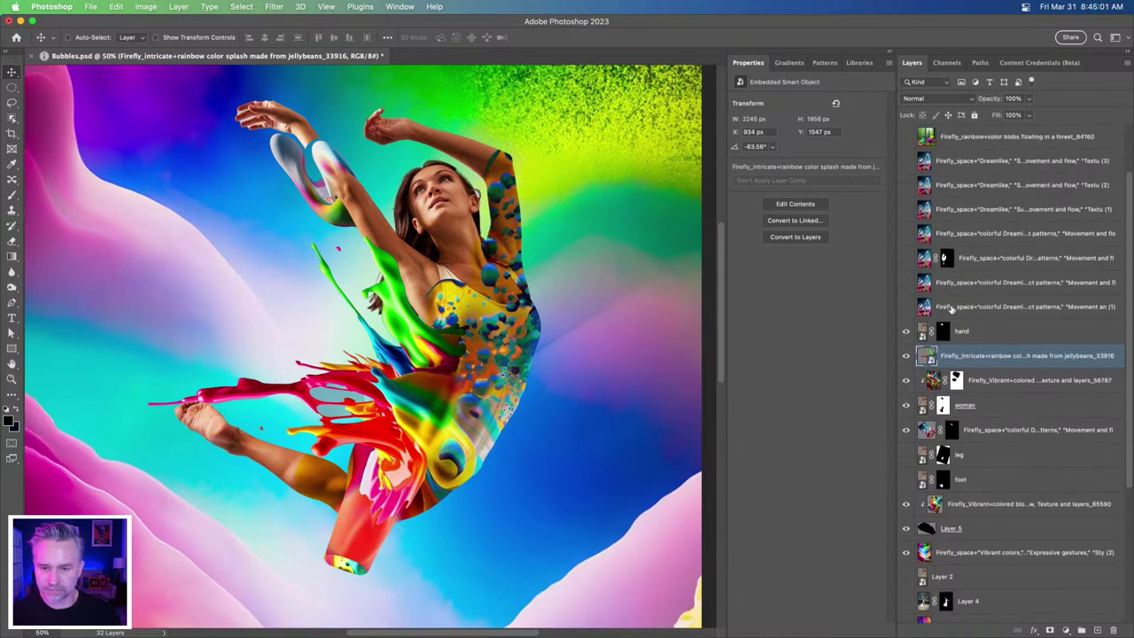
left_click(951, 306)
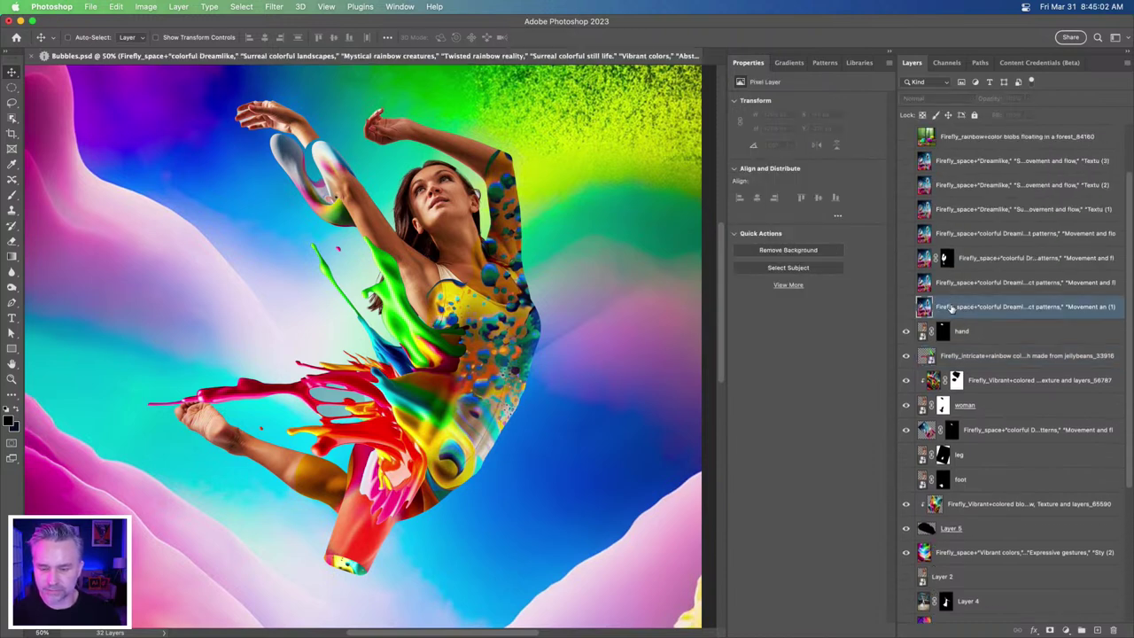
left_click(905, 259)
left_click(908, 260)
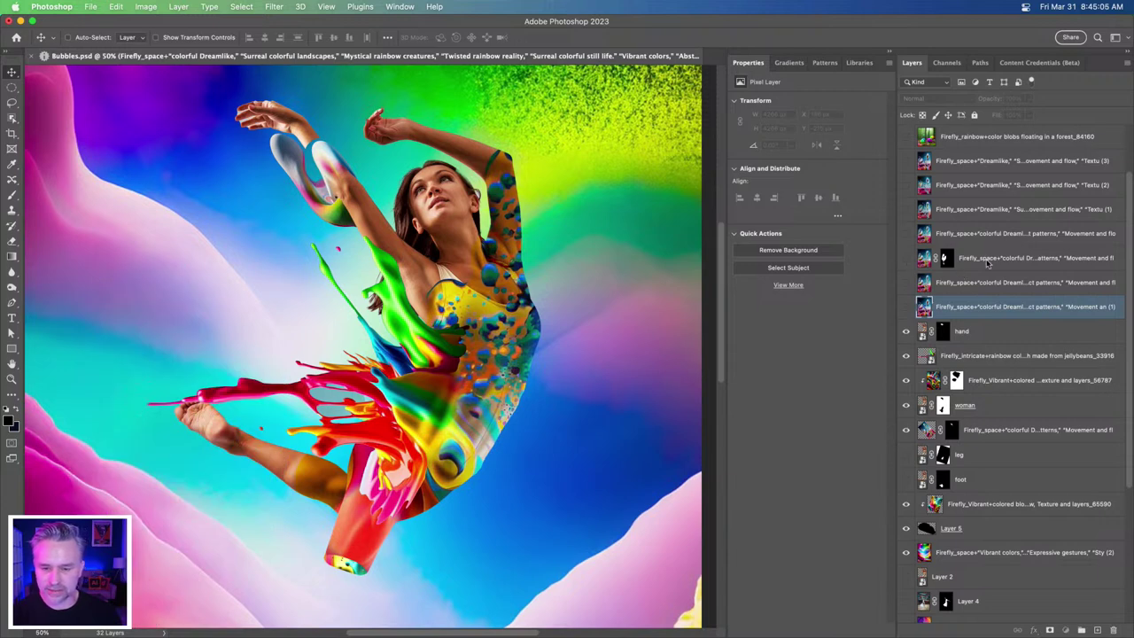
left_click(988, 263)
key("Delete")
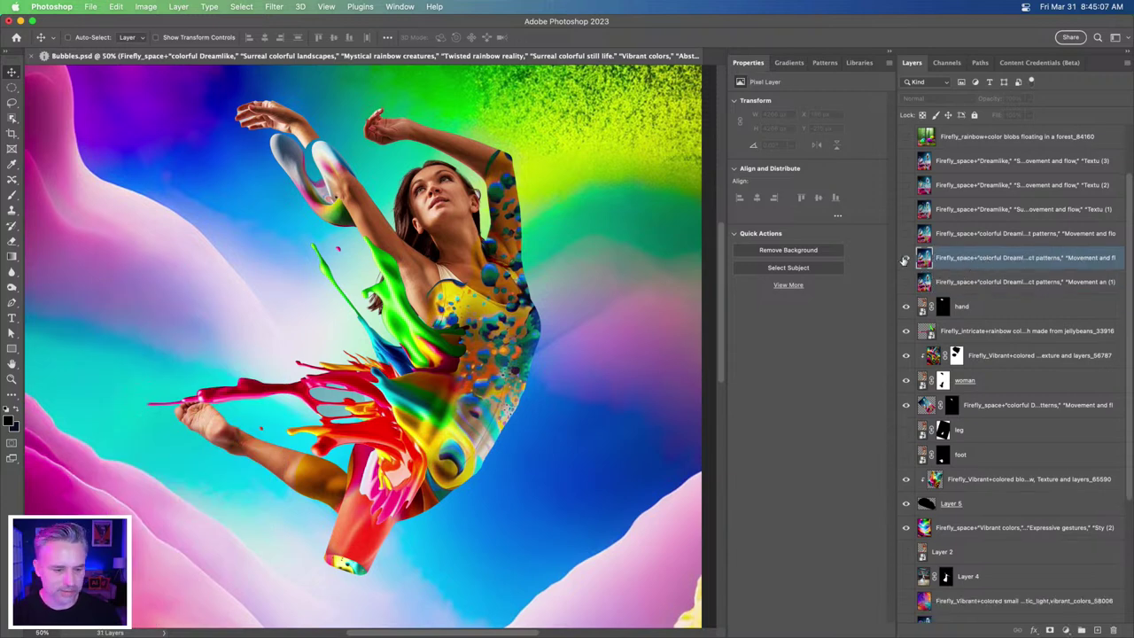
- Preview the hidden generated image layers, then show and select the rainbow blobs in a forest layer
left_click(904, 258)
key("super+minus")
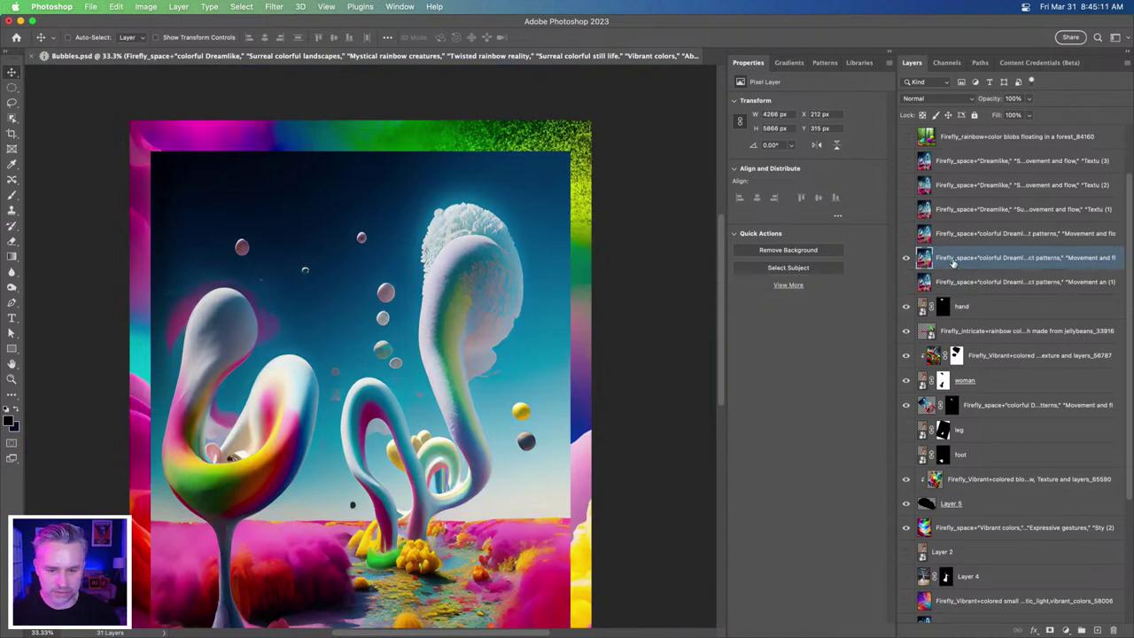
left_click(905, 283)
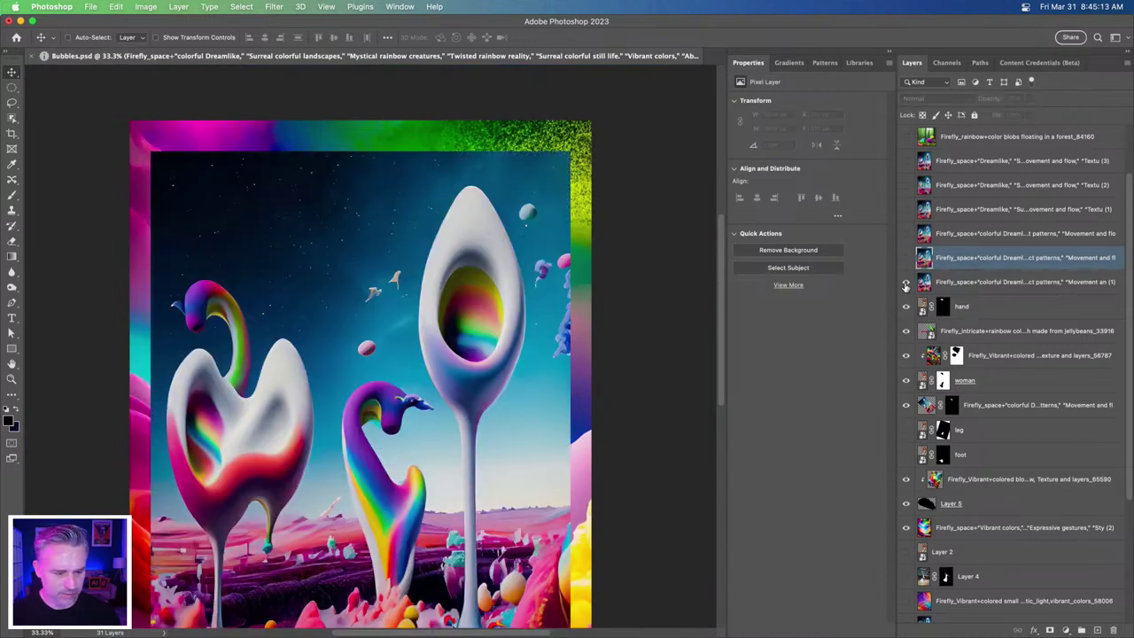
left_click(990, 289)
scroll(458, 288, "down", 5)
scroll(458, 288, "left", 3)
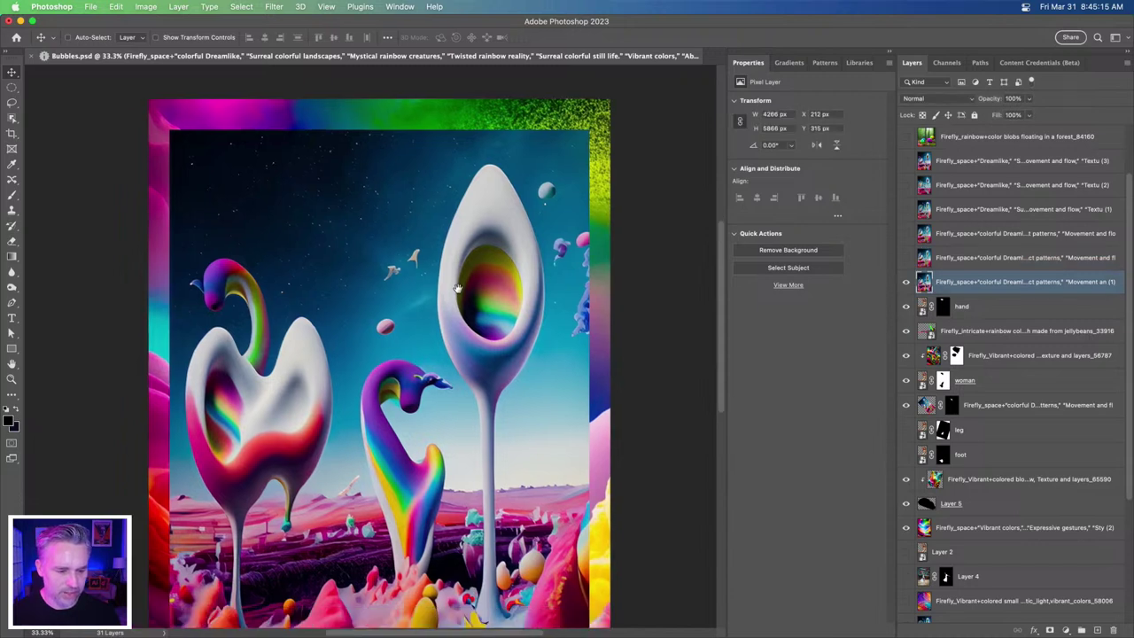
left_click(905, 283)
left_click(905, 161)
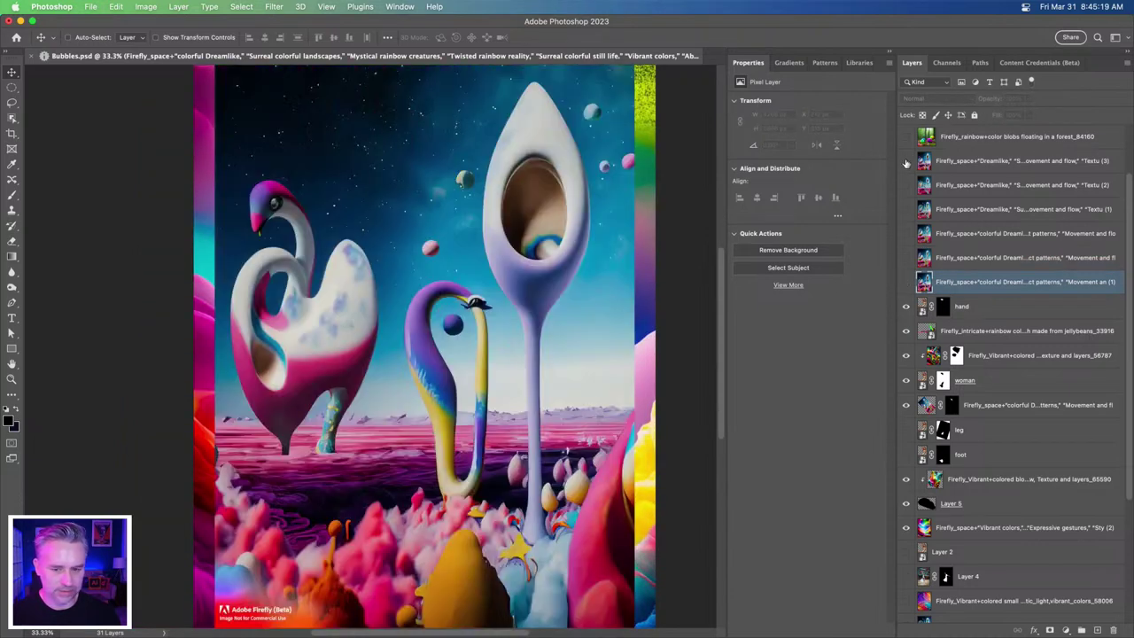
left_click(905, 161)
left_click(906, 137)
left_click(994, 142)
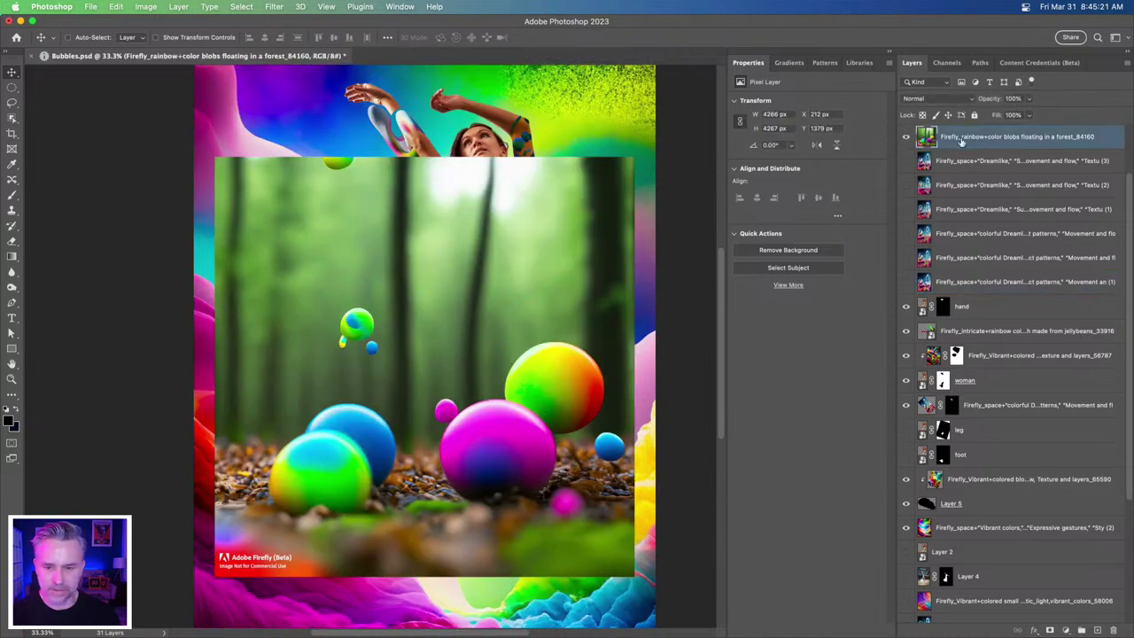
- Hide the forest image, show the Layer 6 and Layer 7 bubbles, and select both layers
scroll(1055, 175, "up", 2)
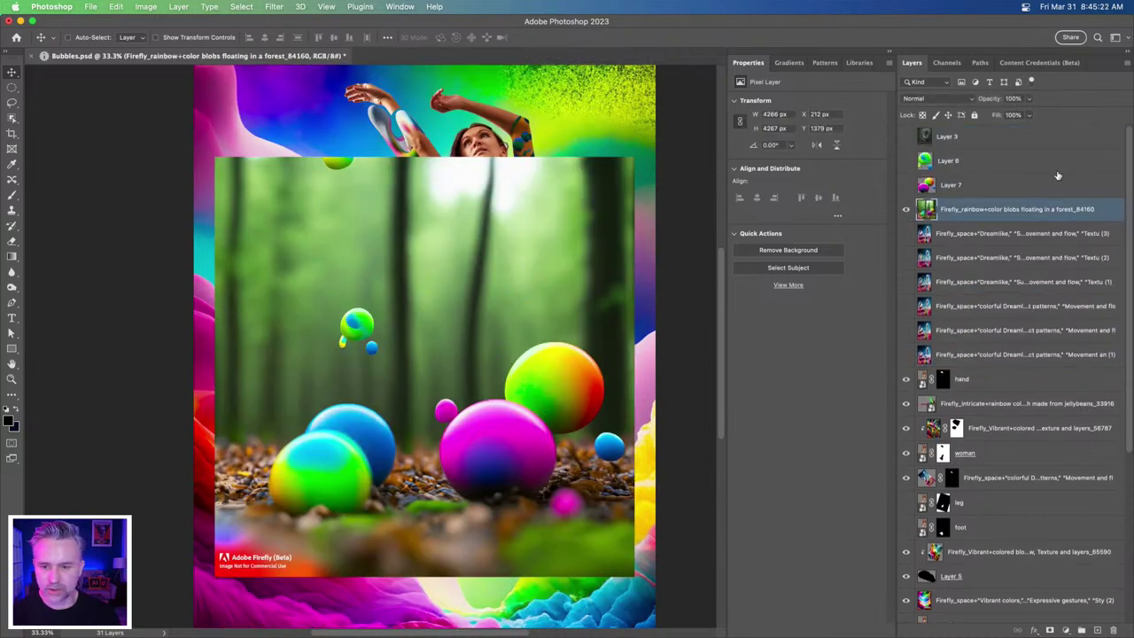
left_click(905, 209)
left_click(906, 185)
left_click(905, 161)
left_click(964, 161)
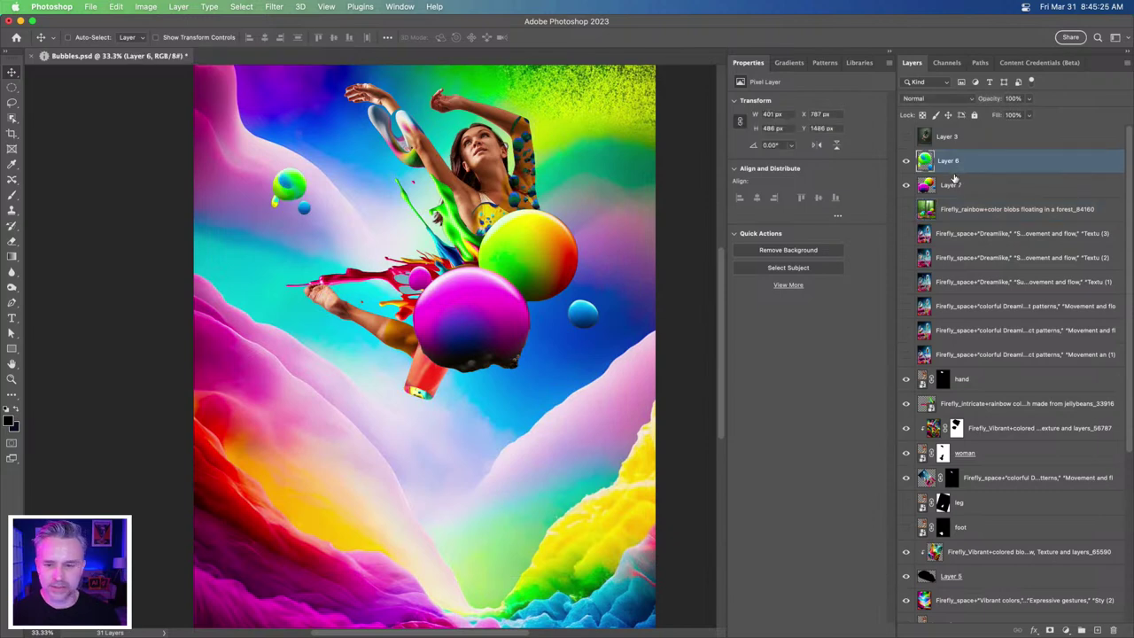
left_click(952, 190)
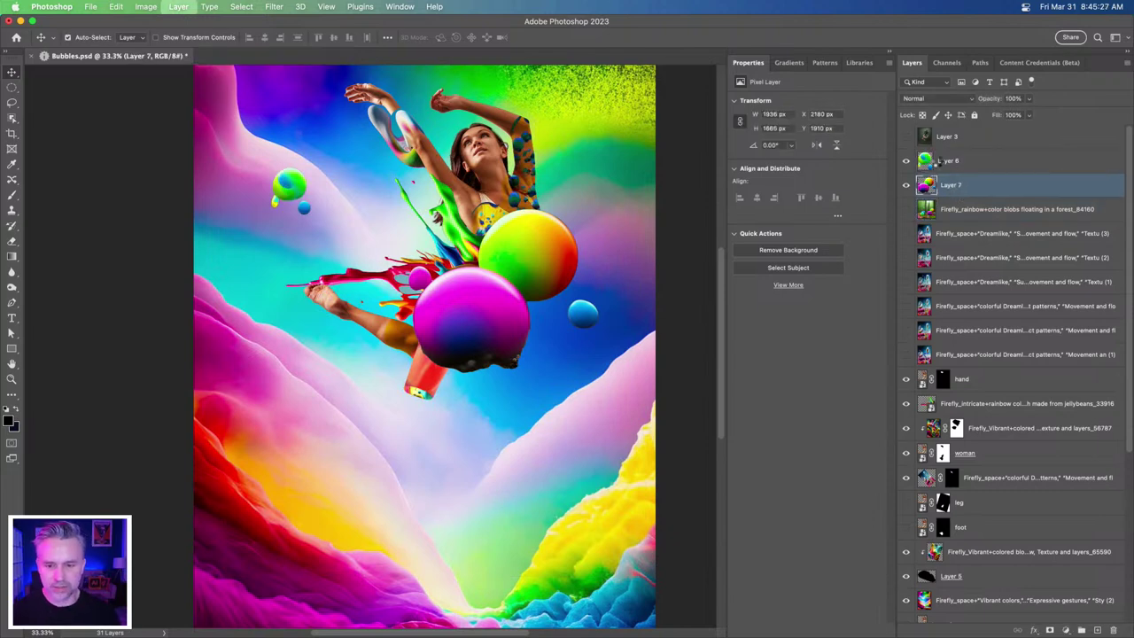
left_click(953, 163)
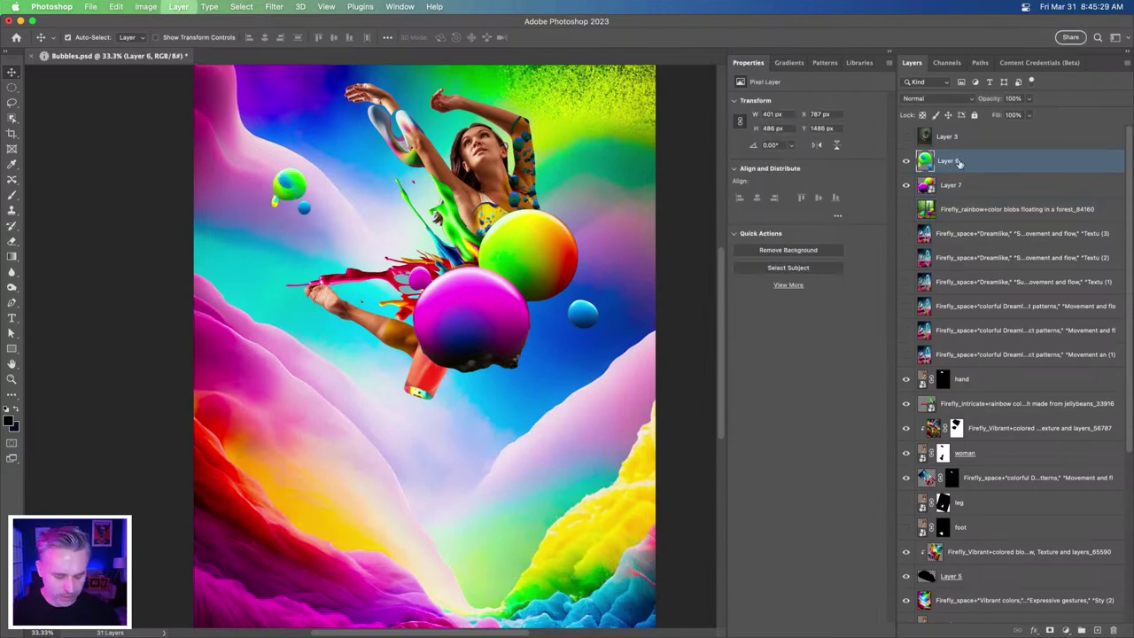
left_click(960, 192, "shift")
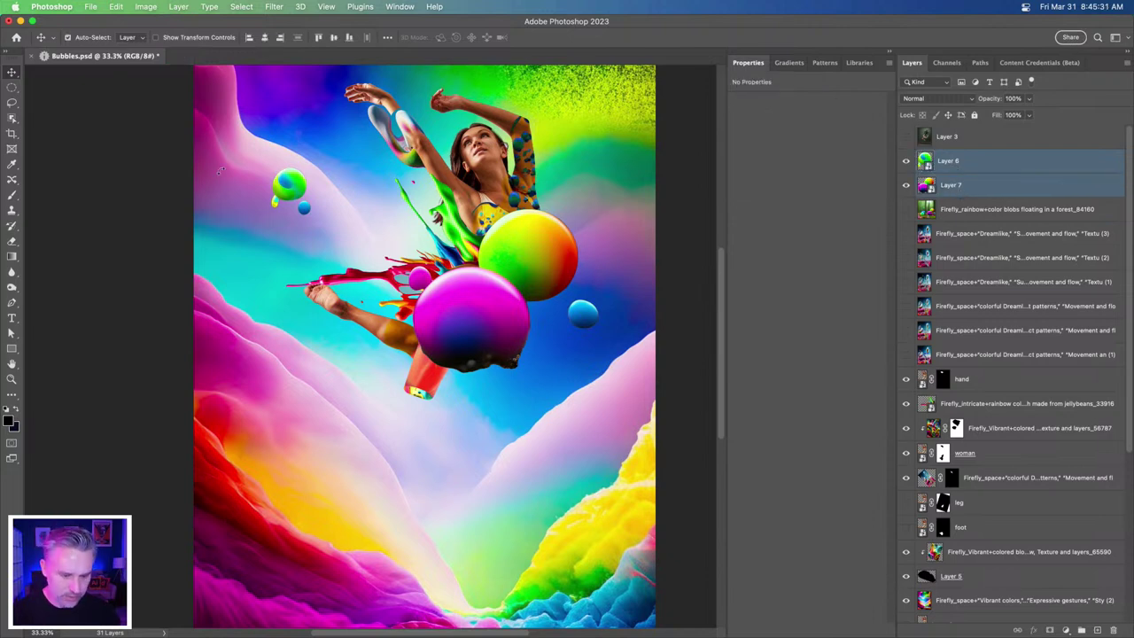
- Scale the two bubble layers down to about half size beside the dancer's shoulder
key("super+t")
left_click_drag(270, 372, 434, 269)
key("Return")
key("super+plus")
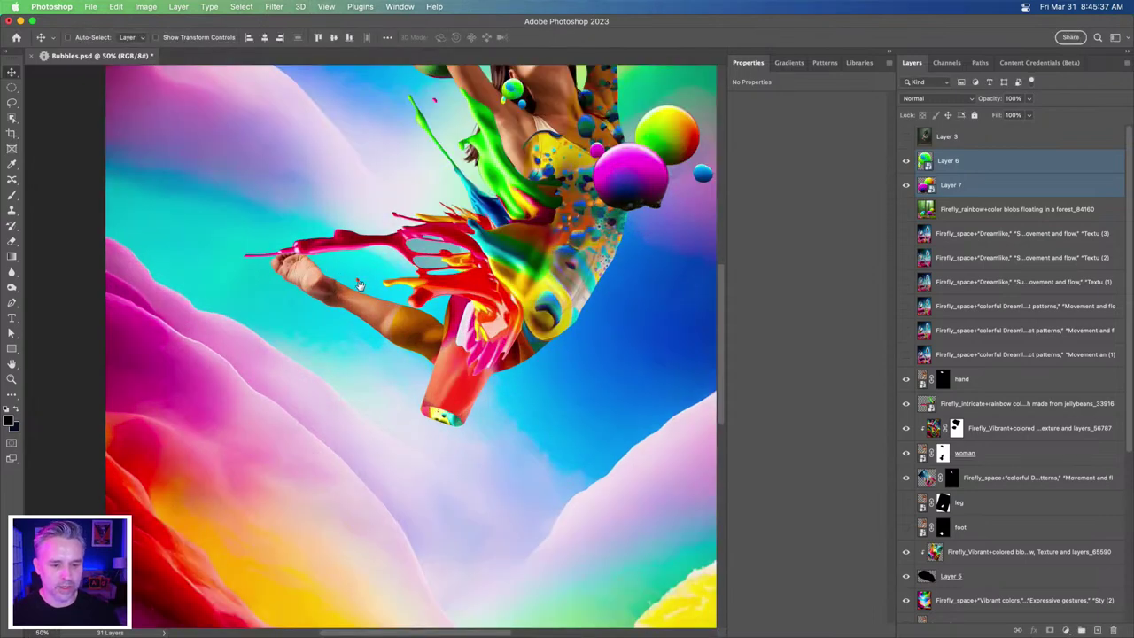
left_click_drag(356, 283, 356, 436)
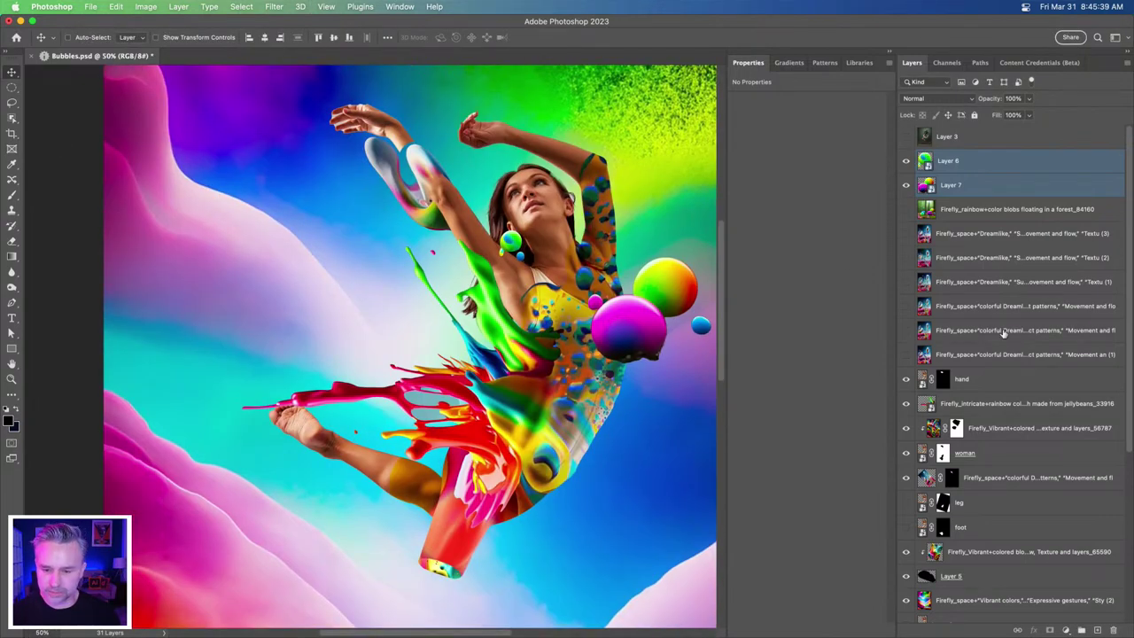
- Add a layer mask to the jellybean rainbow splash layer and set a black 300 px brush
left_click(945, 410)
left_click(1048, 630)
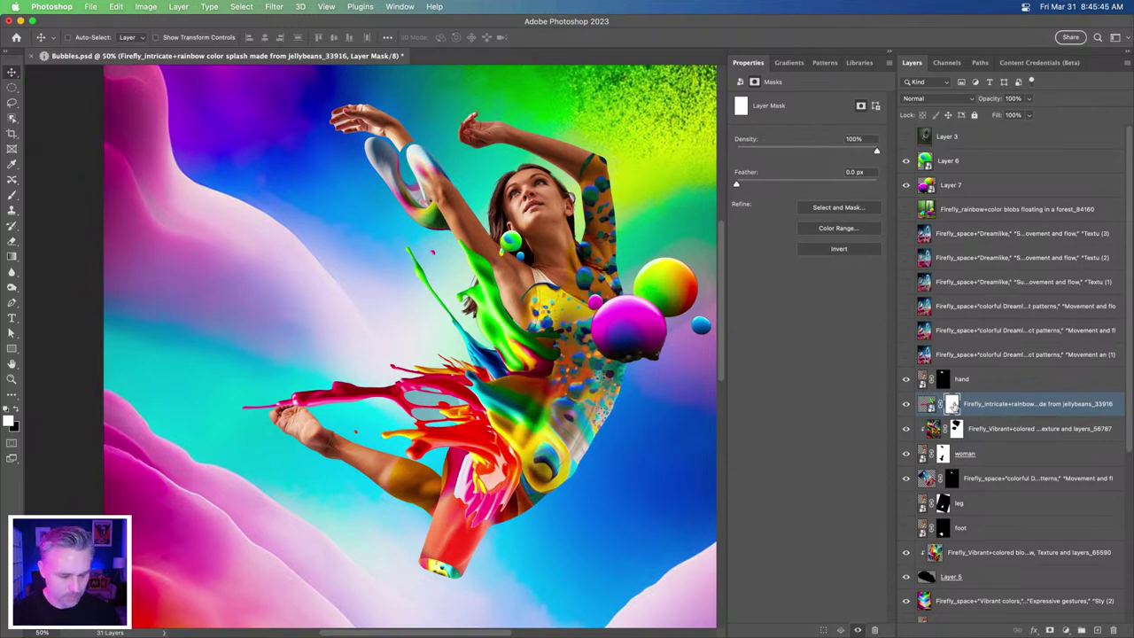
left_click(13, 198)
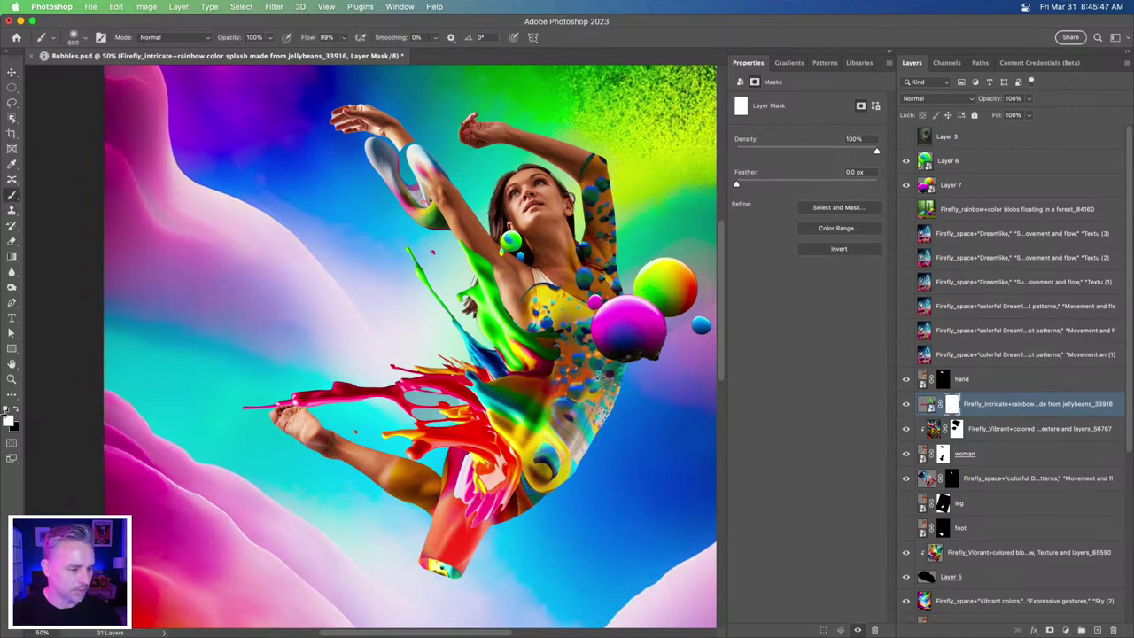
left_click(15, 410)
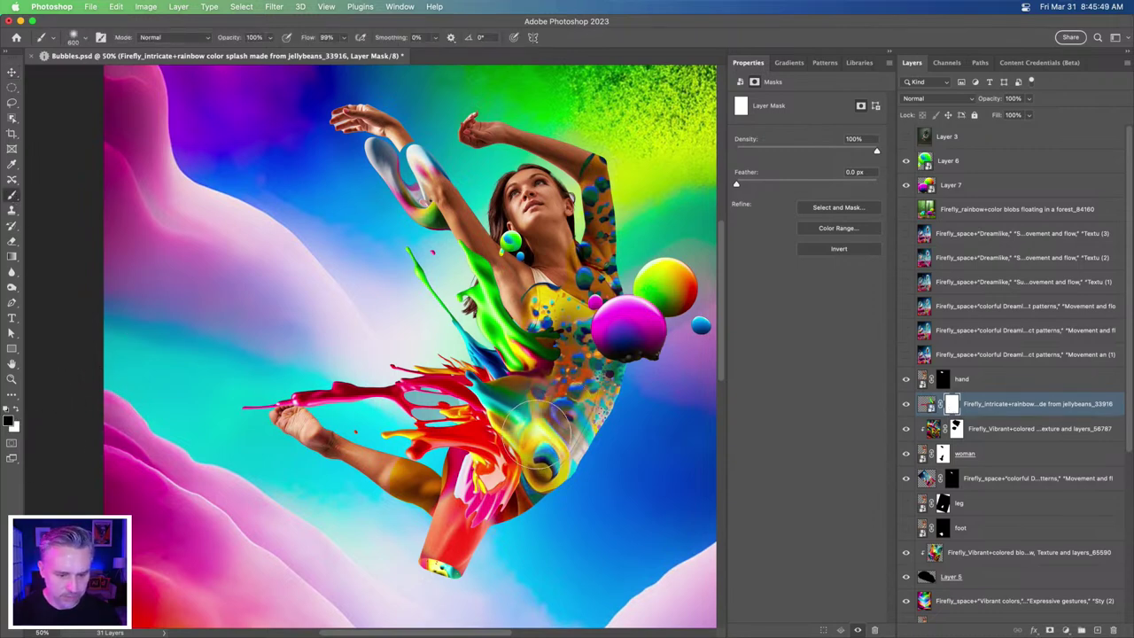
key("bracketleft")
key("bracketleft")
key("bracketleft")
- Paint out the splash over the dancer's hip, then restore part of the red splash in white
mouse_move(542, 428)
left_mouse_down()
mouse_move(553, 393)
mouse_move(523, 432)
mouse_move(530, 456)
mouse_move(500, 477)
mouse_move(459, 469)
mouse_move(517, 435)
mouse_move(536, 470)
left_mouse_up()
key("x")
mouse_move(418, 394)
left_mouse_down()
mouse_move(475, 423)
mouse_move(500, 410)
left_mouse_up()
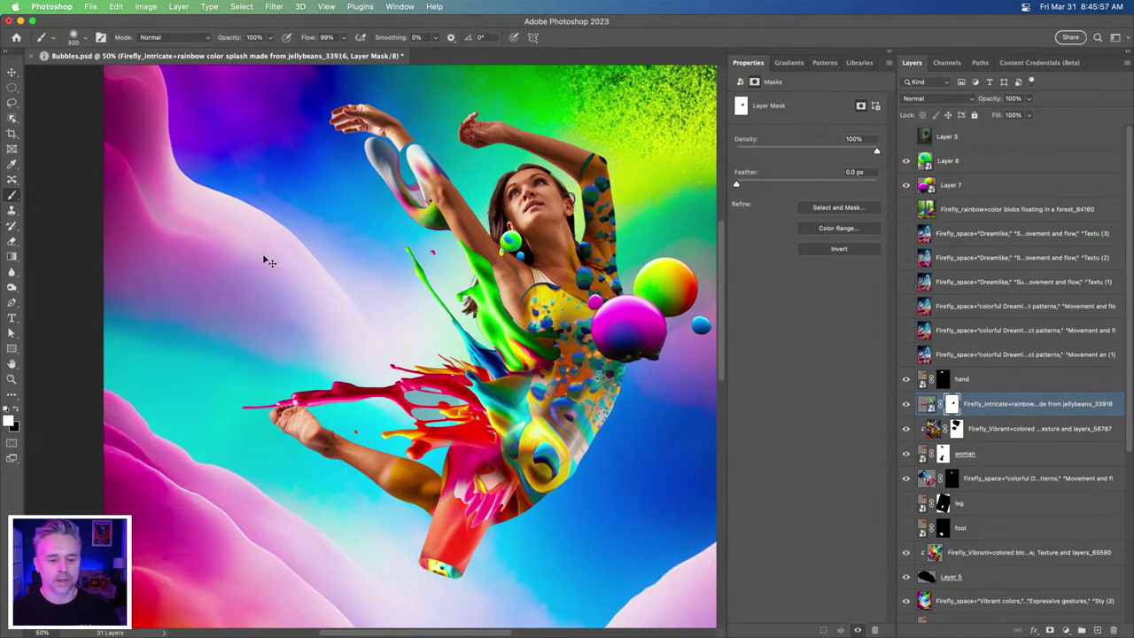
key("super+minus")
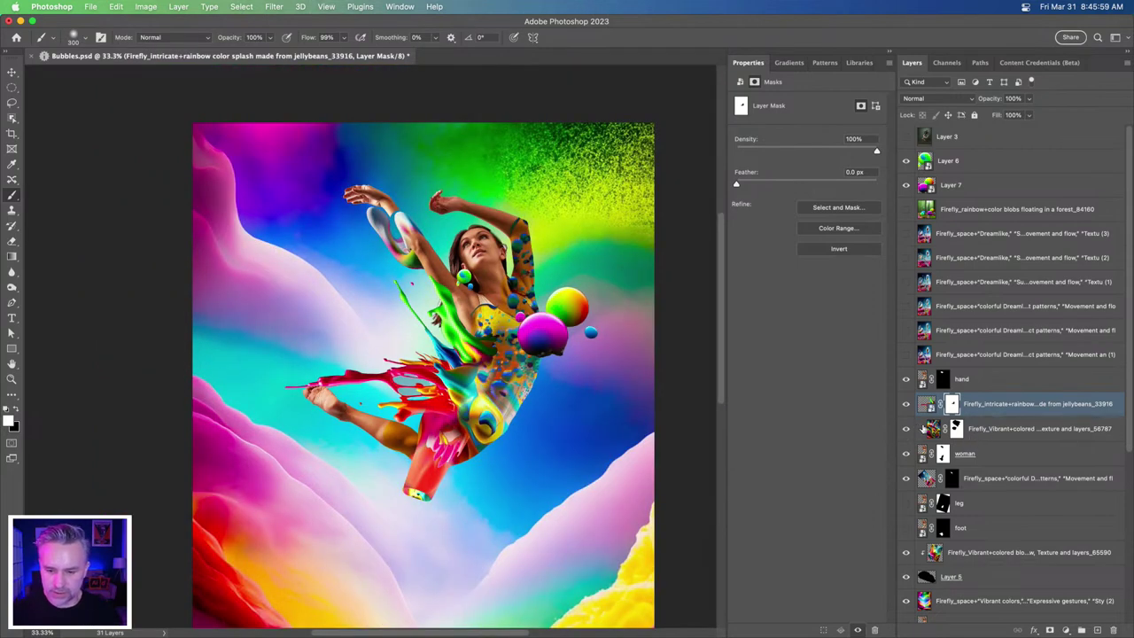
- Shift the Firefly_Vibrant colored blobs texture up and left so new patterns fill the bodysuit
left_click(935, 429)
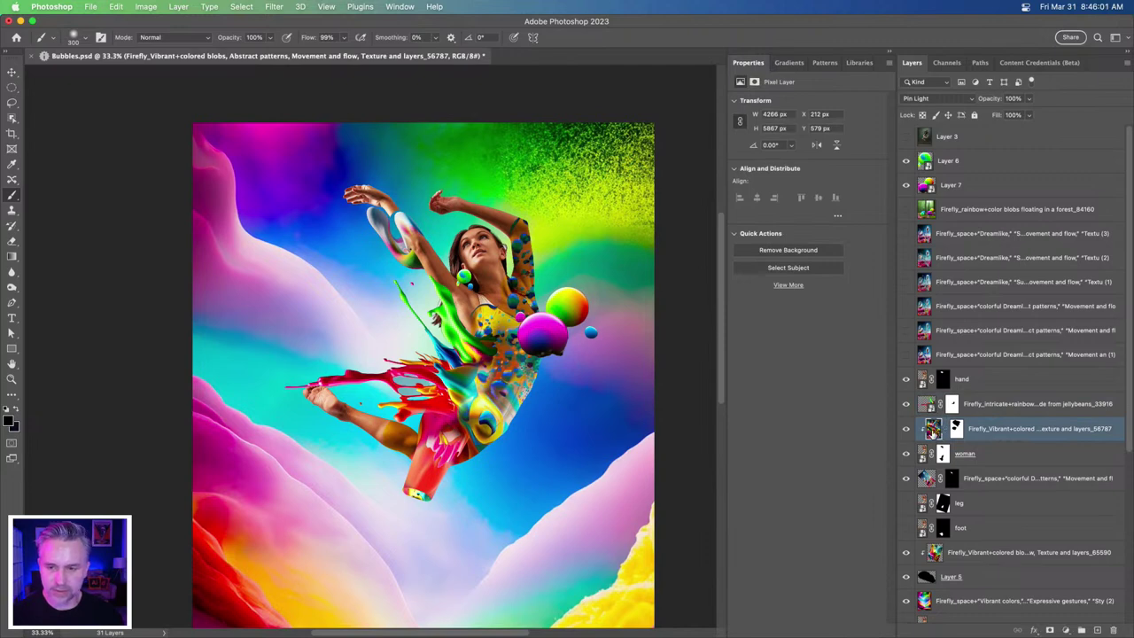
left_click(11, 73)
left_click_drag(306, 324, 296, 308)
key("super+plus")
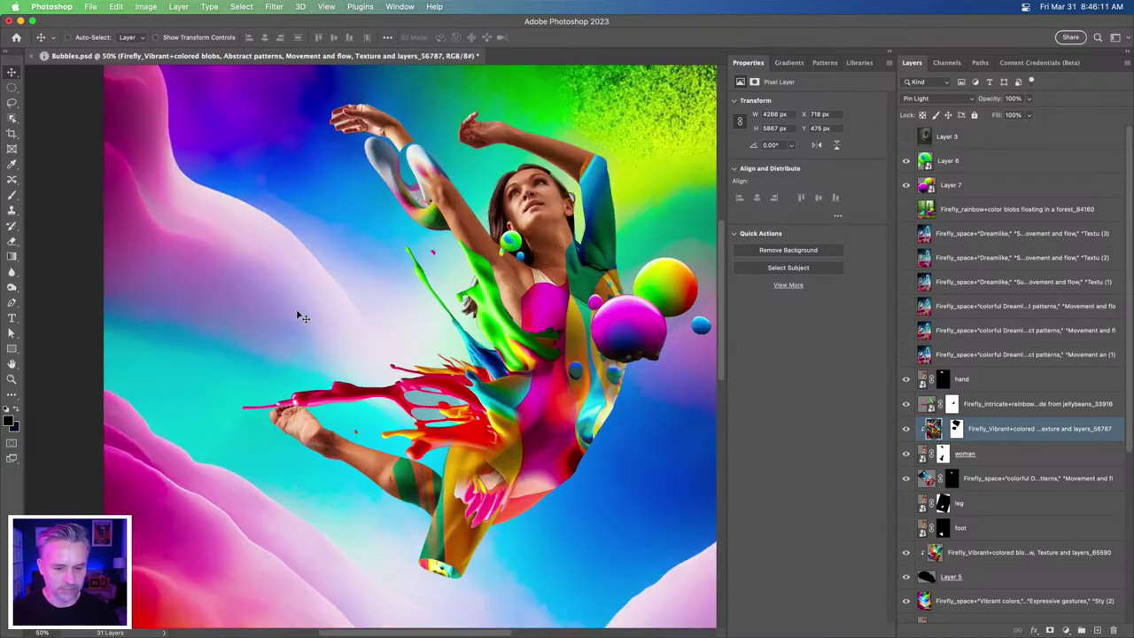
left_click(988, 189)
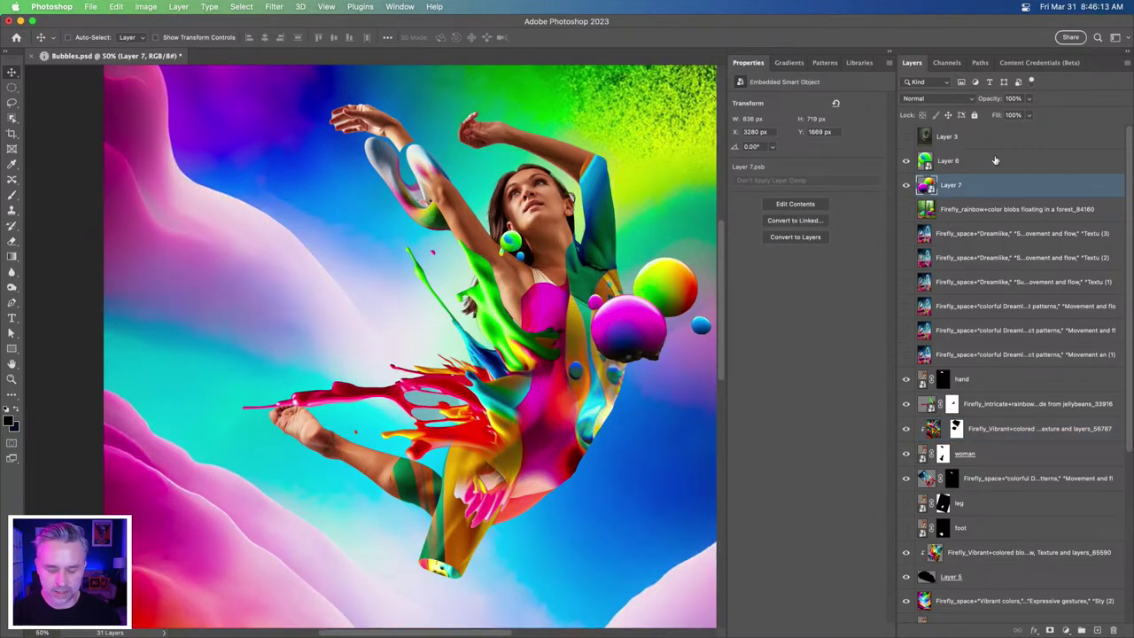
- Scale the Layer 6 and Layer 7 rainbow bubbles down to about 44%
left_click(995, 160, "shift")
key("super+t")
left_click_drag(498, 230, 613, 306)
key("Return")
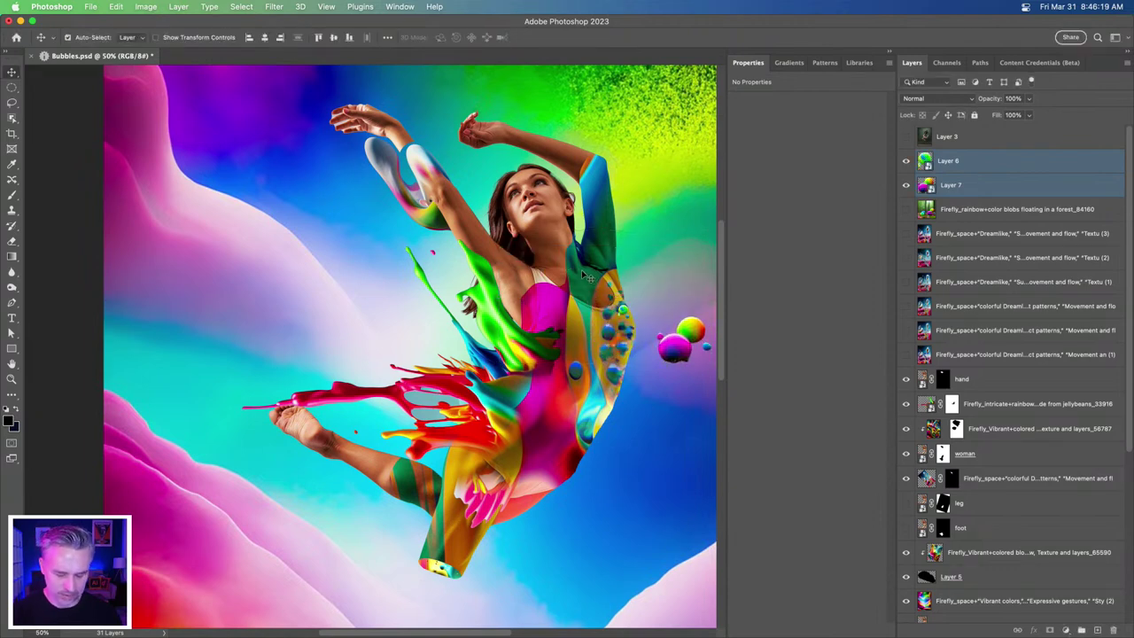
- Rotate the bubbles about 65° and move them onto the dancer's torso
key("super+t")
left_click_drag(607, 257, 740, 189)
left_click_drag(671, 336, 615, 356)
key("Return")
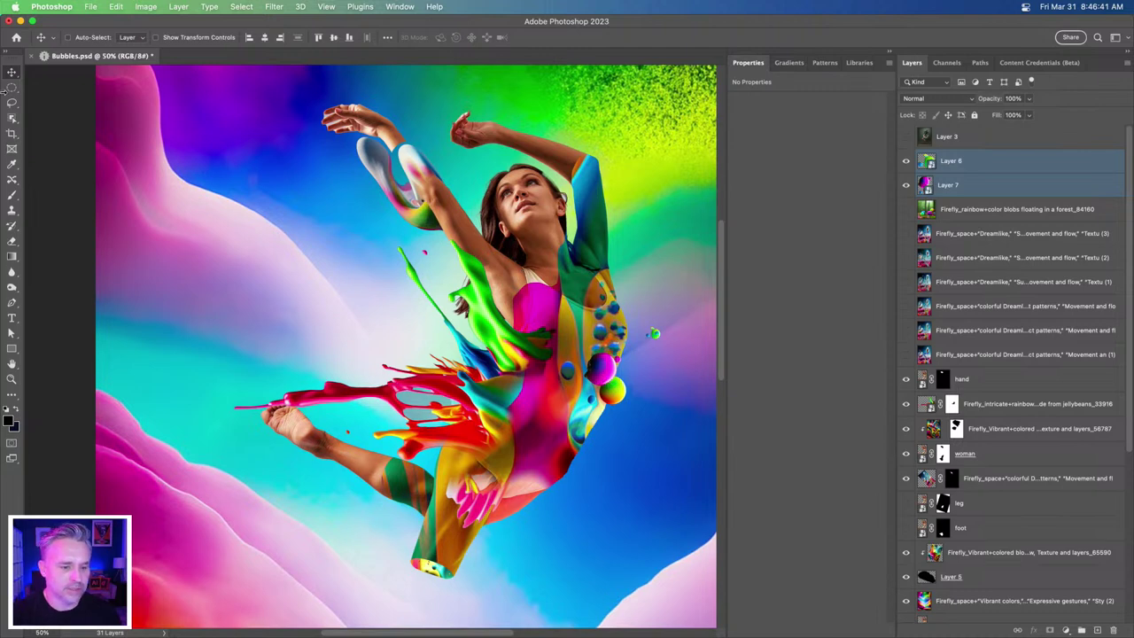
left_click(383, 135, "super")
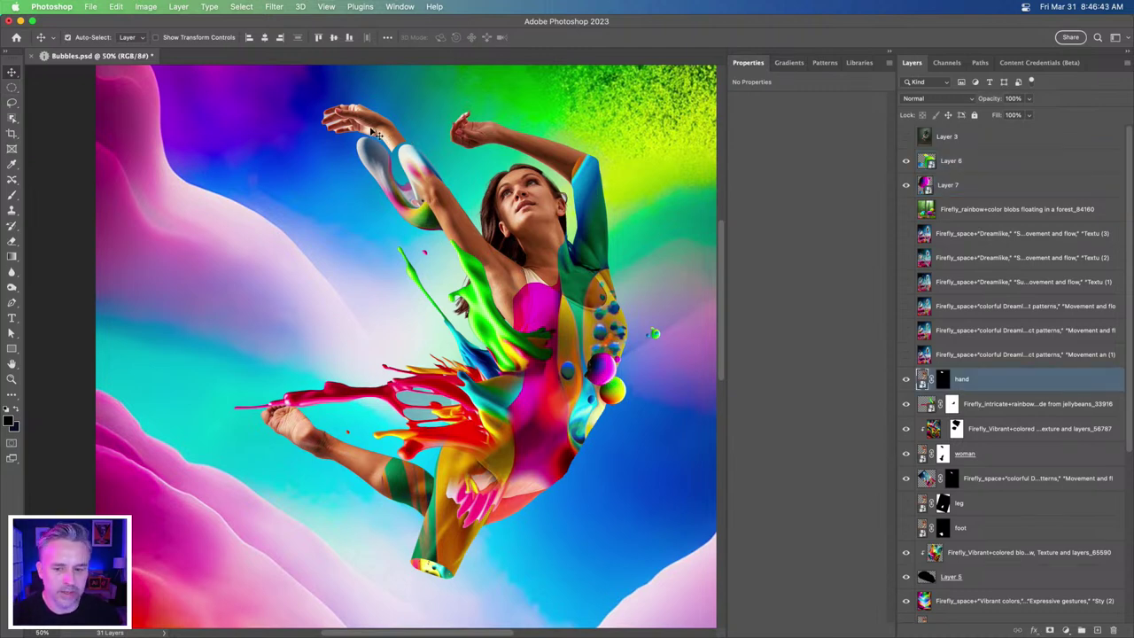
left_click_drag(372, 126, 368, 115)
left_click_drag(366, 116, 368, 118)
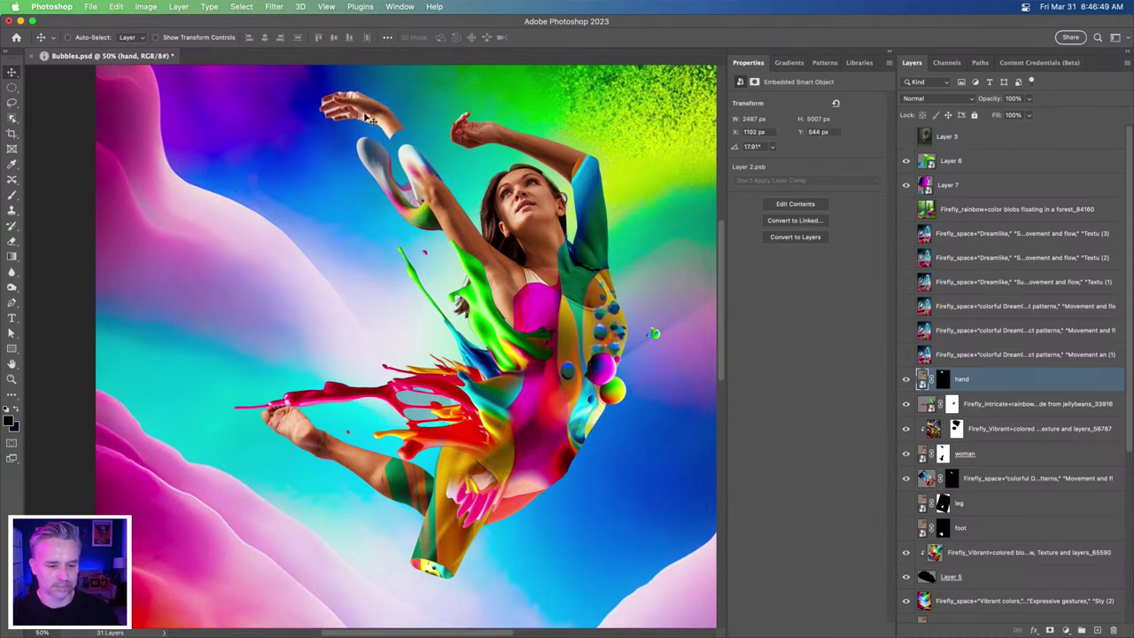
key("super+plus")
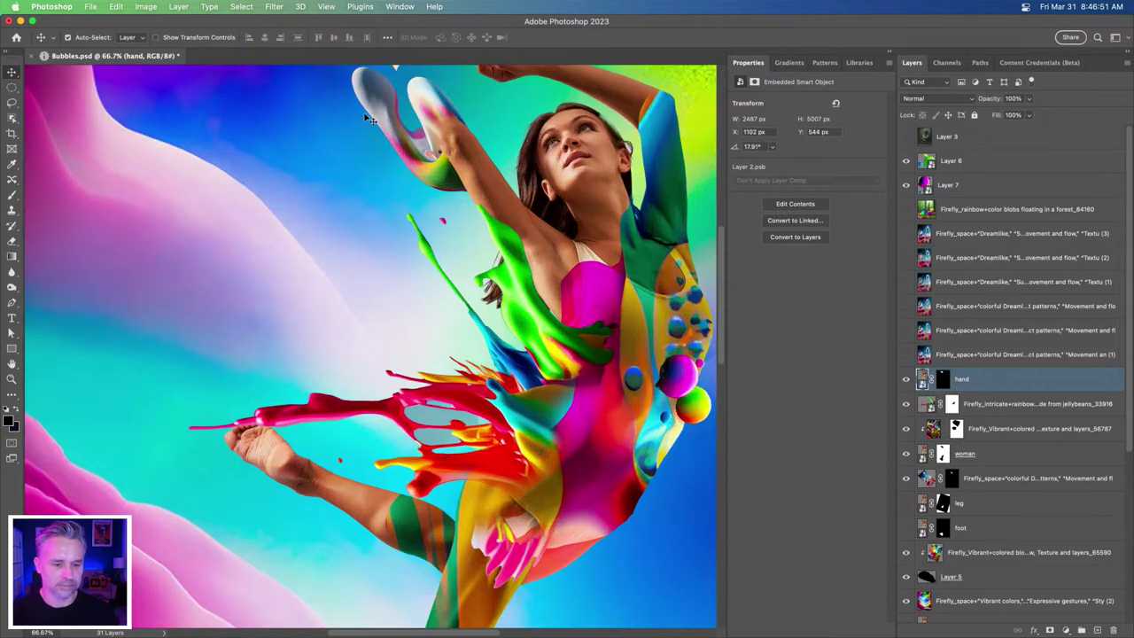
key("super+0")
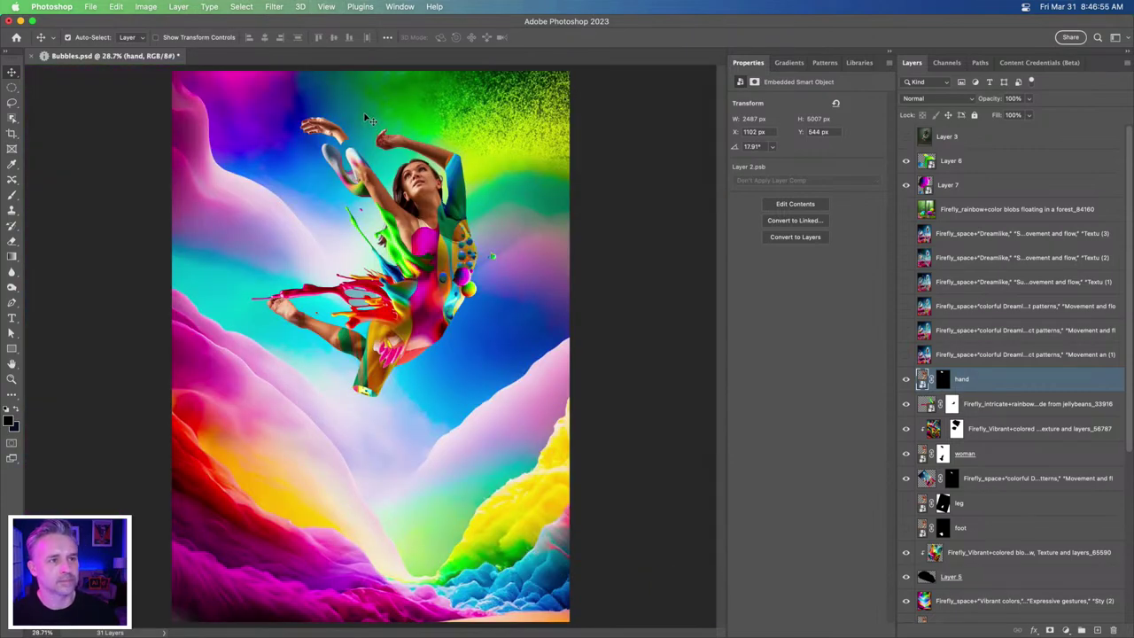
left_click(905, 529)
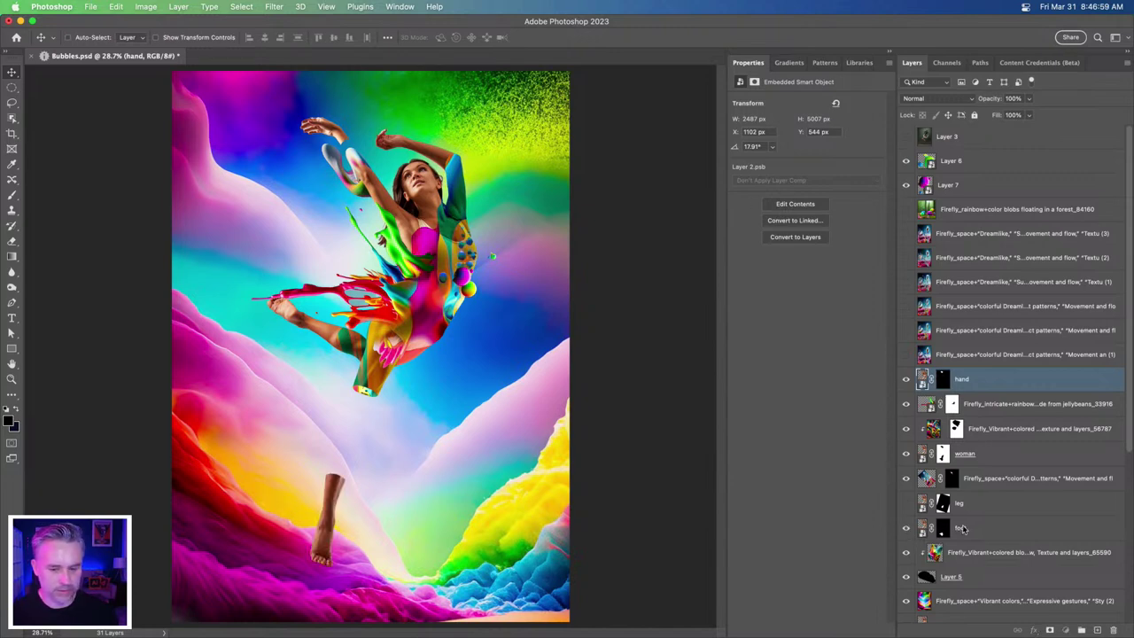
left_click(961, 529)
left_click(905, 503)
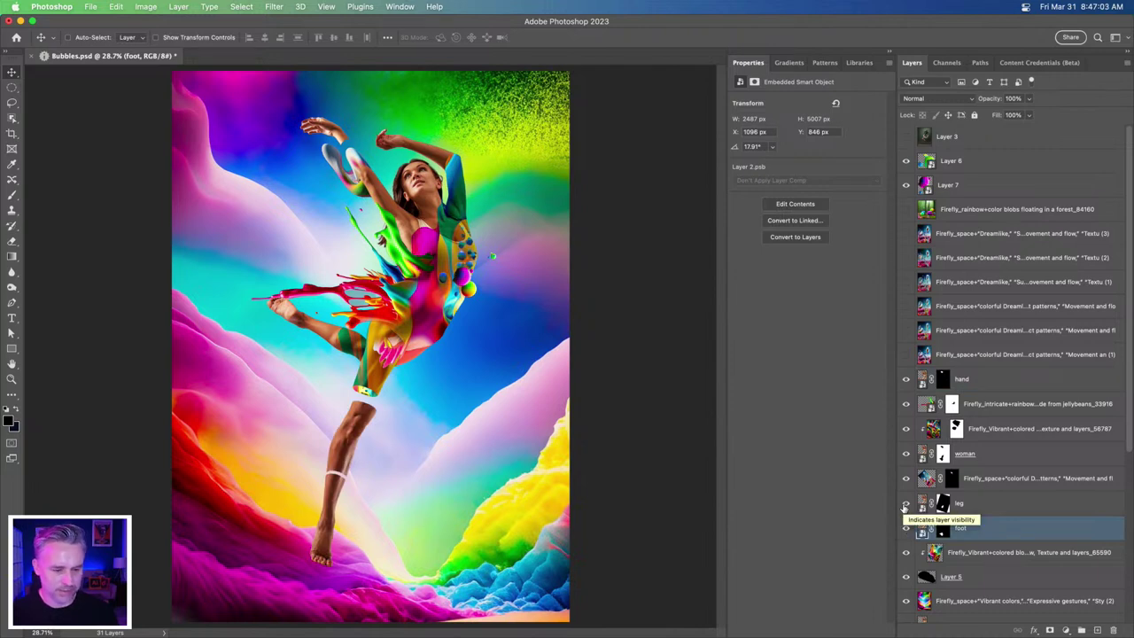
key("super+plus")
key("super+plus")
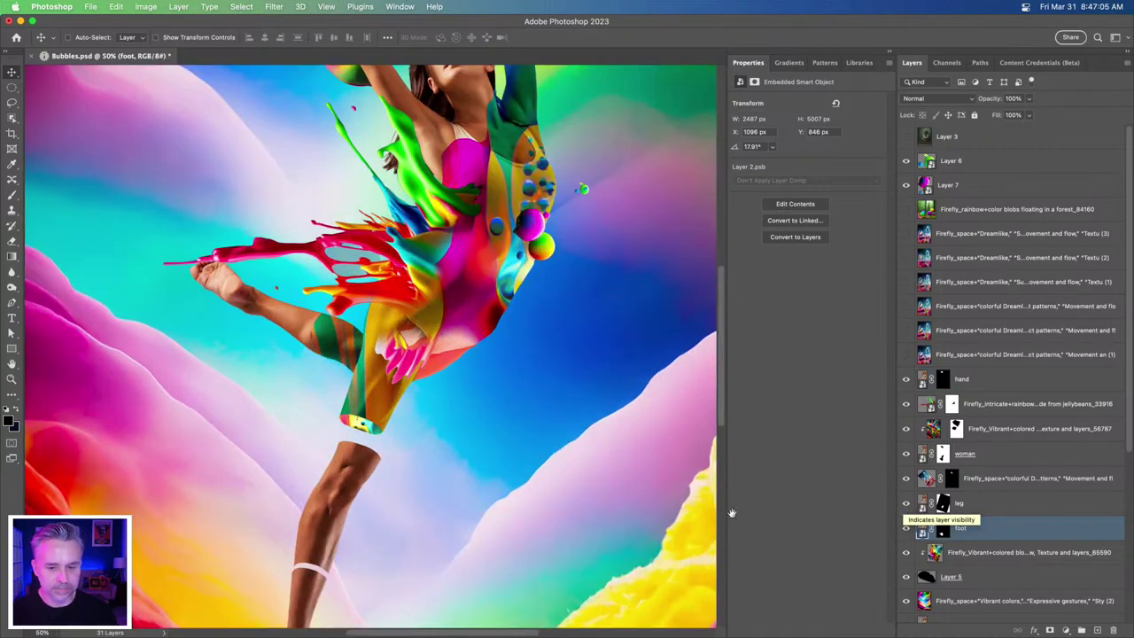
scroll(531, 532, "left", 3)
scroll(531, 532, "down", 2)
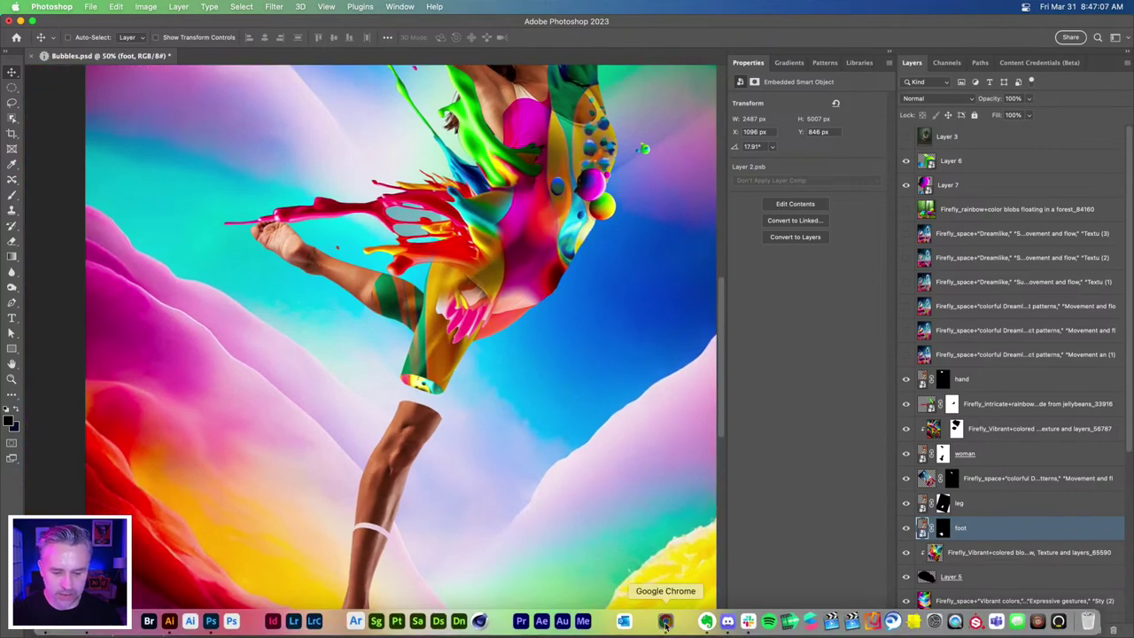
- Download the fourth, dripping rainbow splash image from the Firefly results with content credentials
left_click(665, 622)
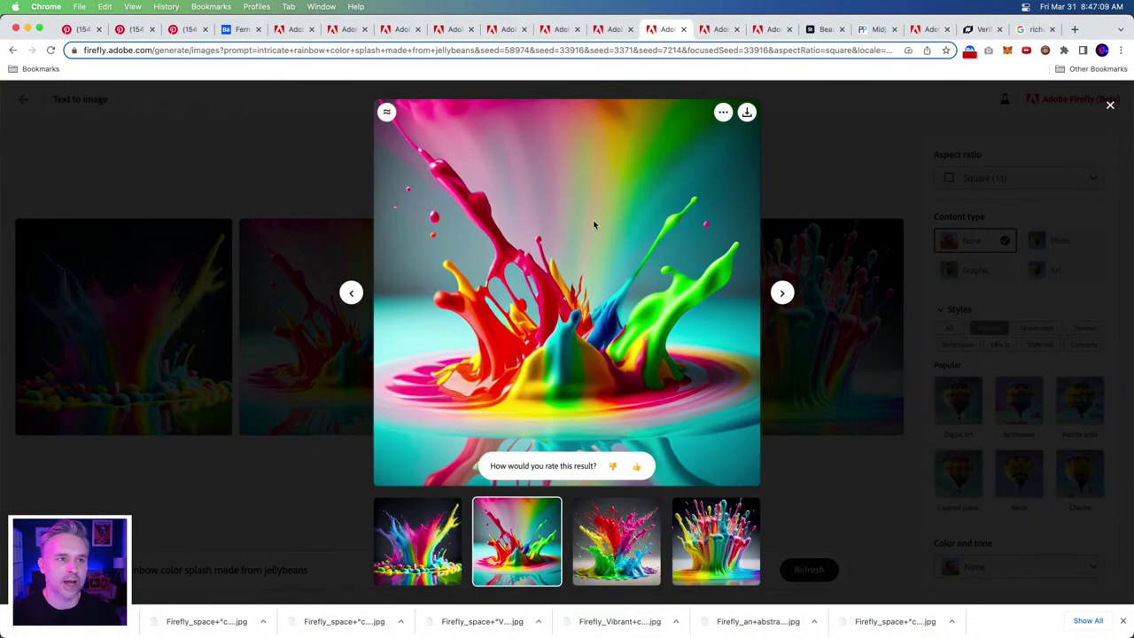
left_click(928, 142)
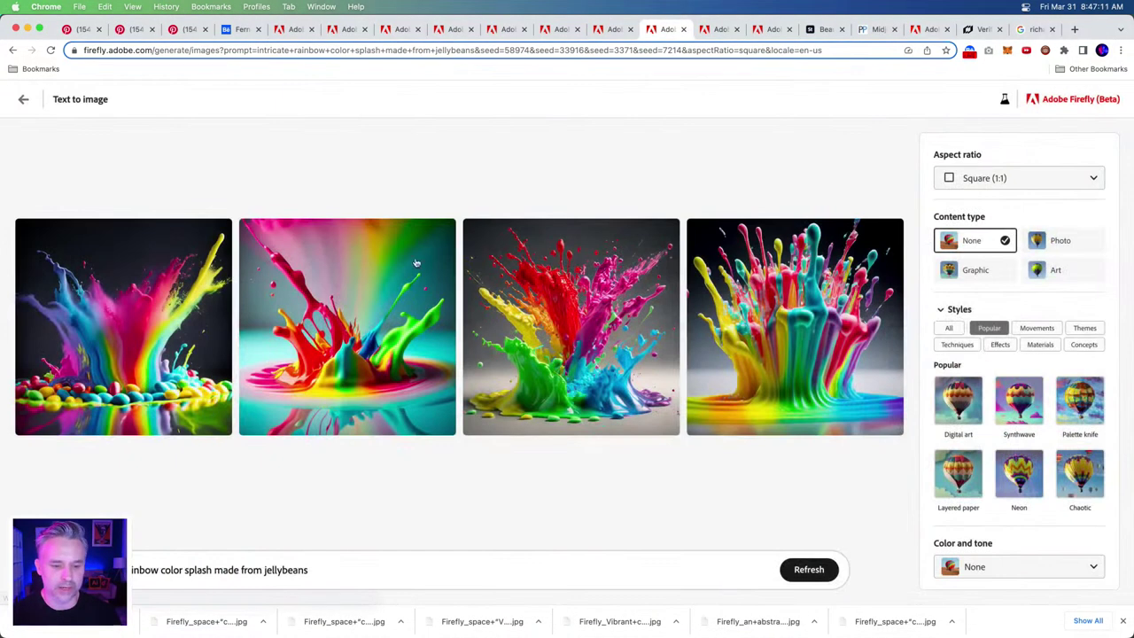
left_click(320, 355)
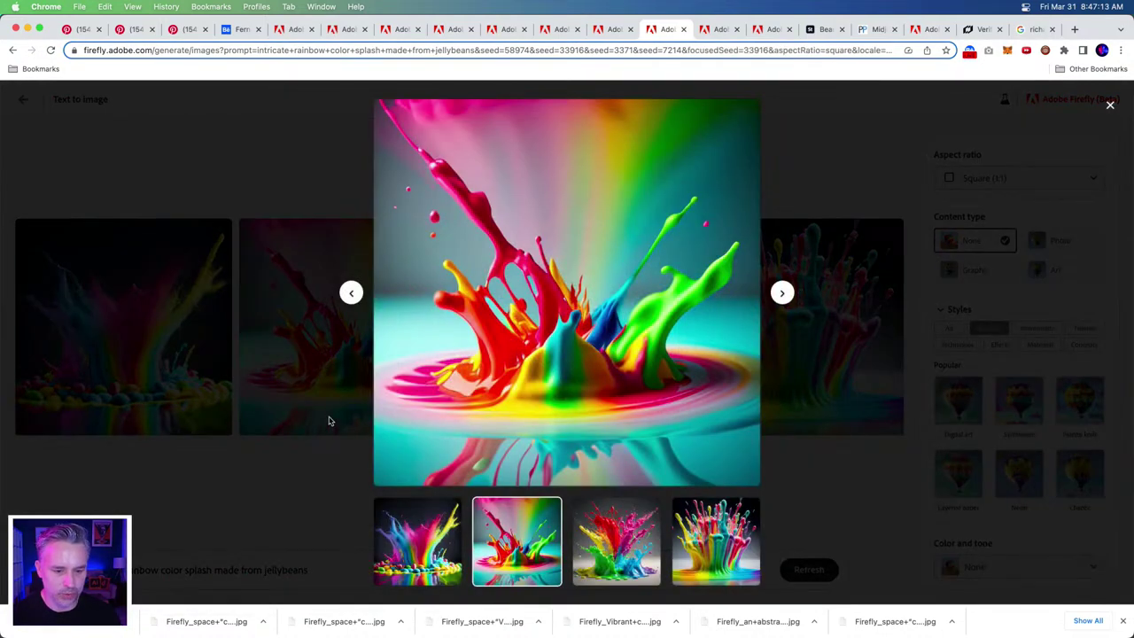
left_click(328, 435)
left_click(701, 234)
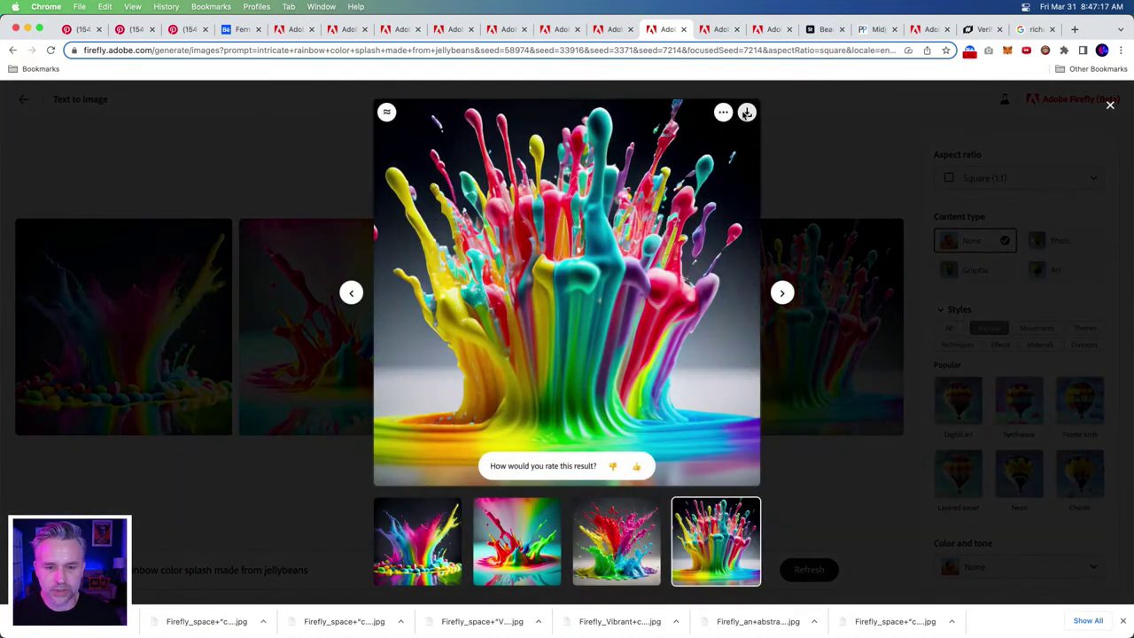
left_click(747, 112)
left_click(681, 472)
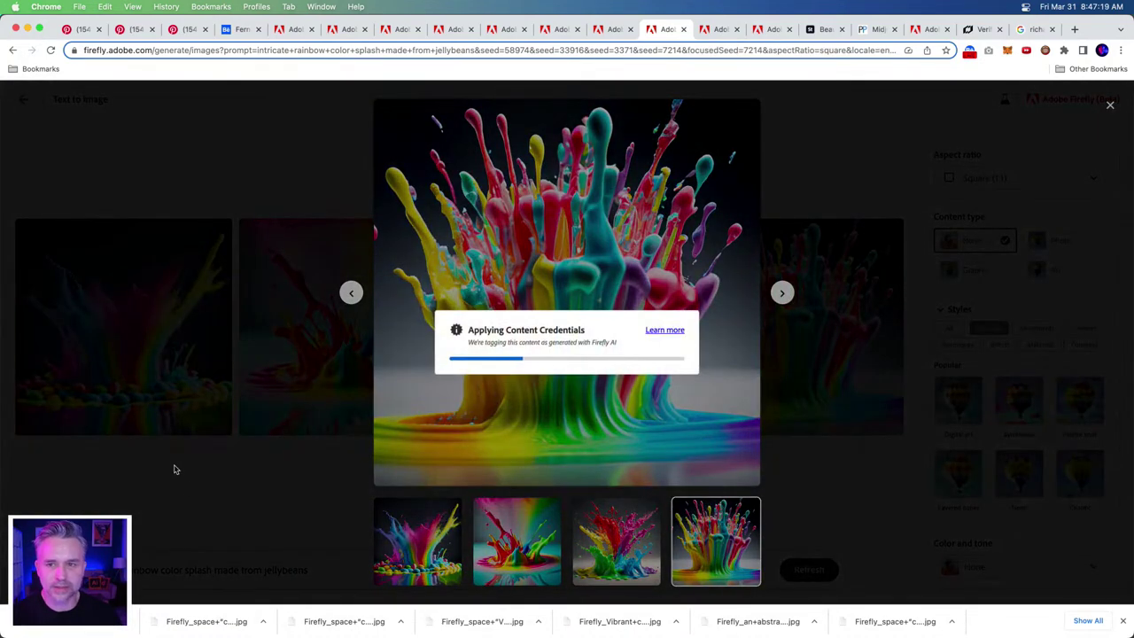
- Regenerate the jellybean splash results using the second splash image as reference
left_click(200, 504)
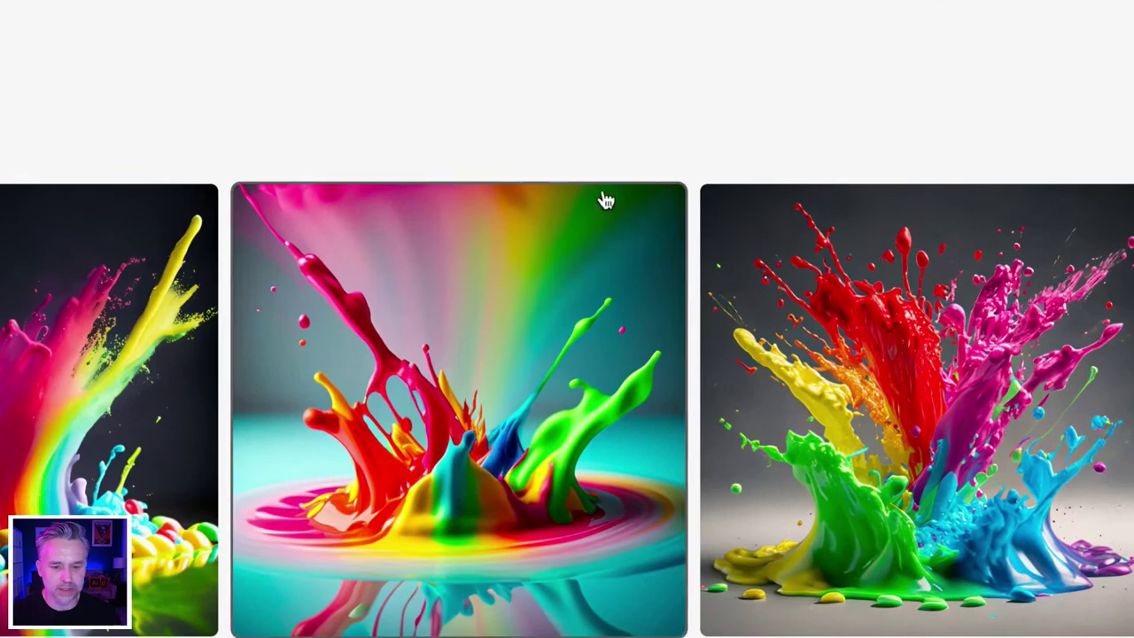
left_click(609, 211)
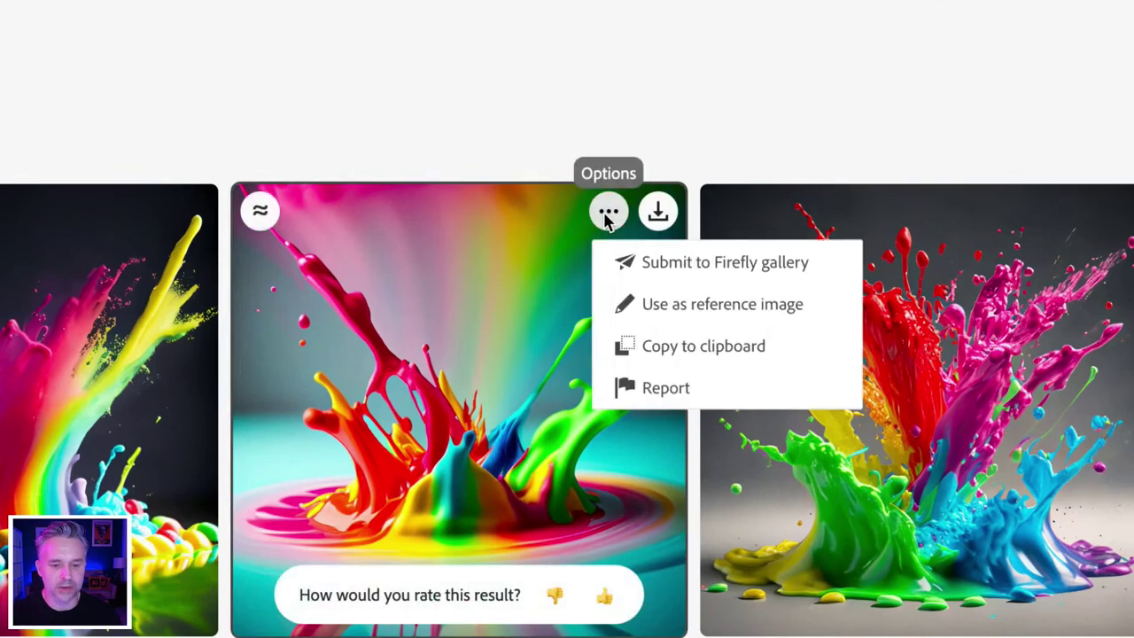
left_click(637, 306)
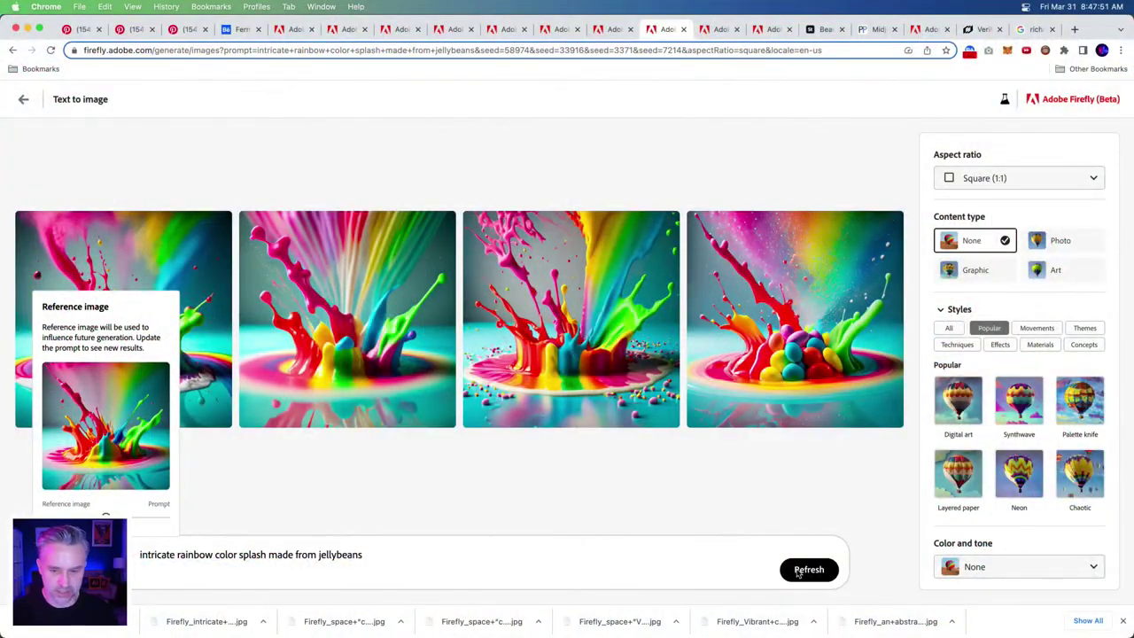
- Download the first, fourth (jellybean pile) and second new splash images with content credentials
left_click(377, 147)
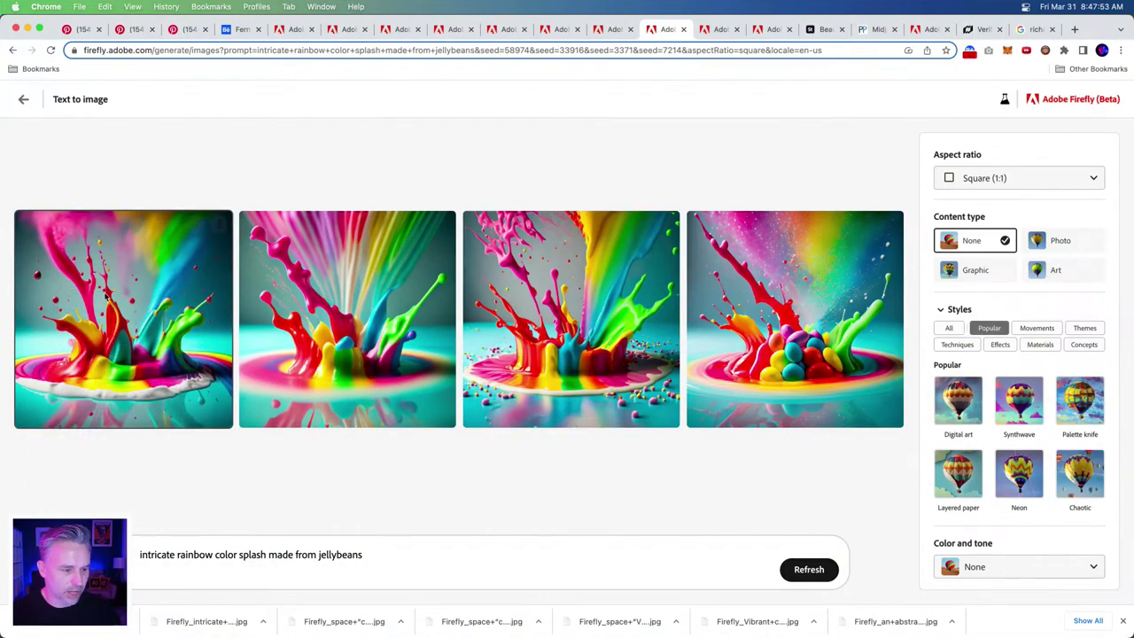
left_click(218, 223)
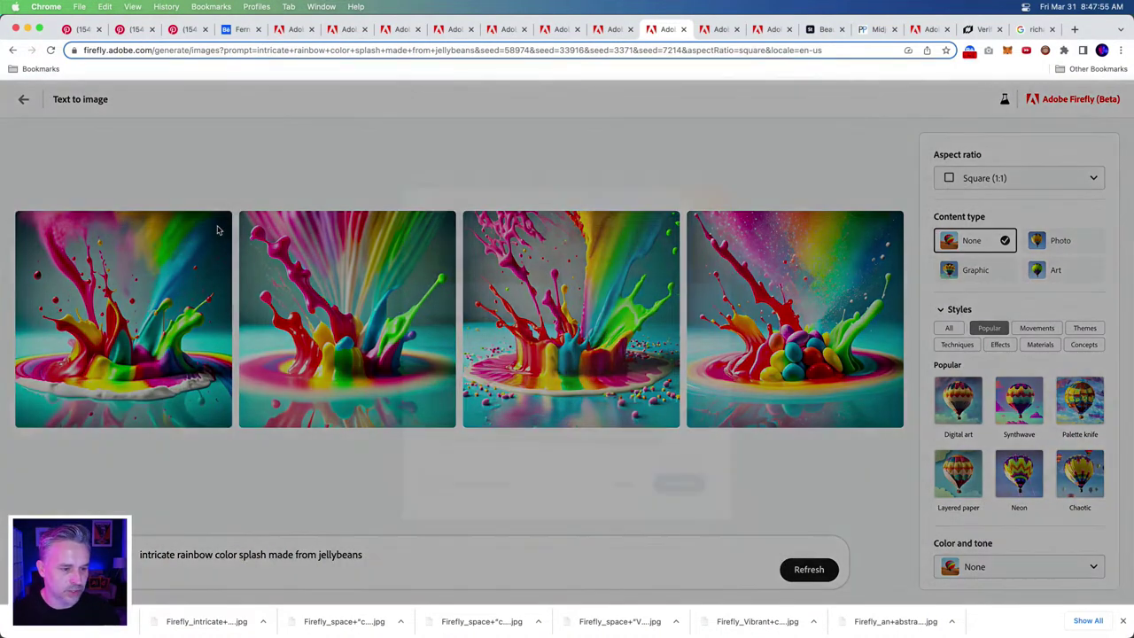
left_click(686, 476)
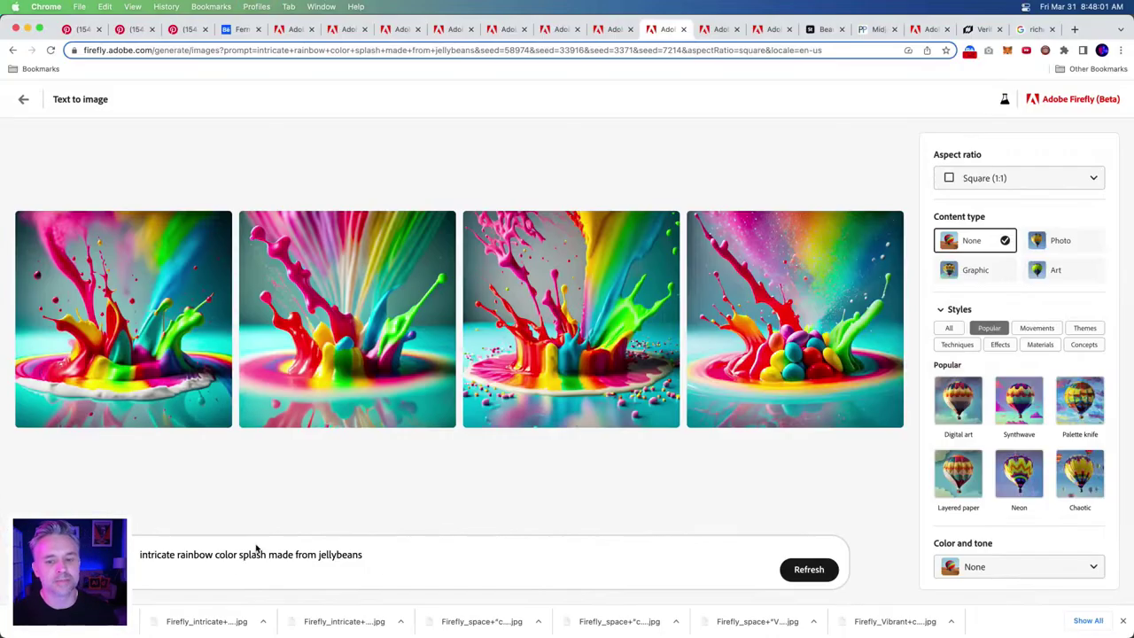
scroll(1028, 461, "down", 3)
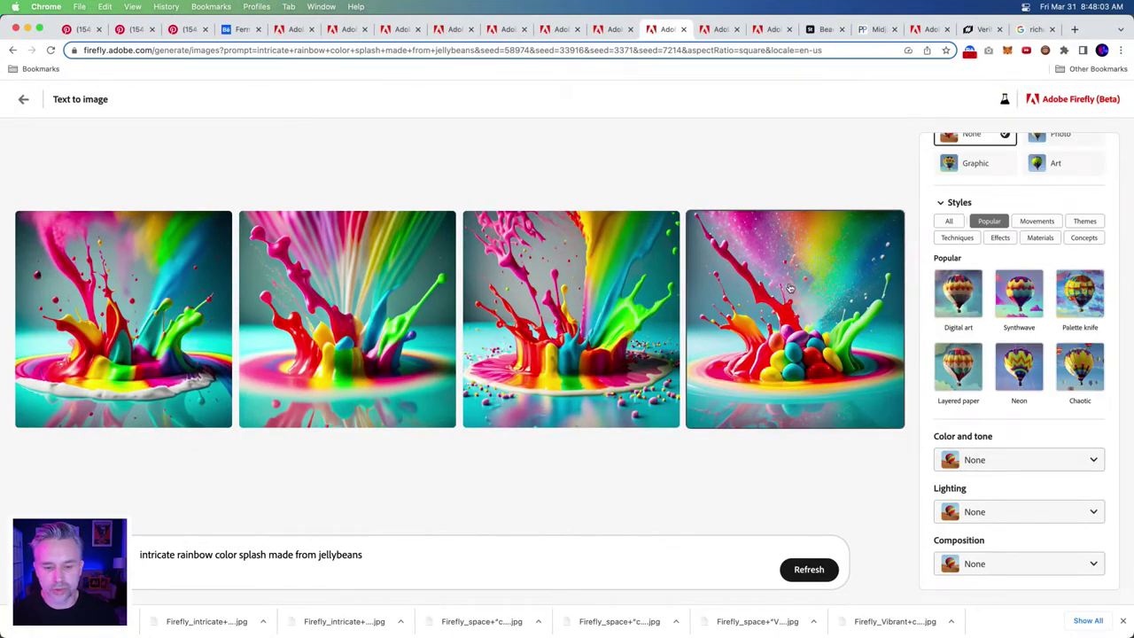
left_click(889, 223)
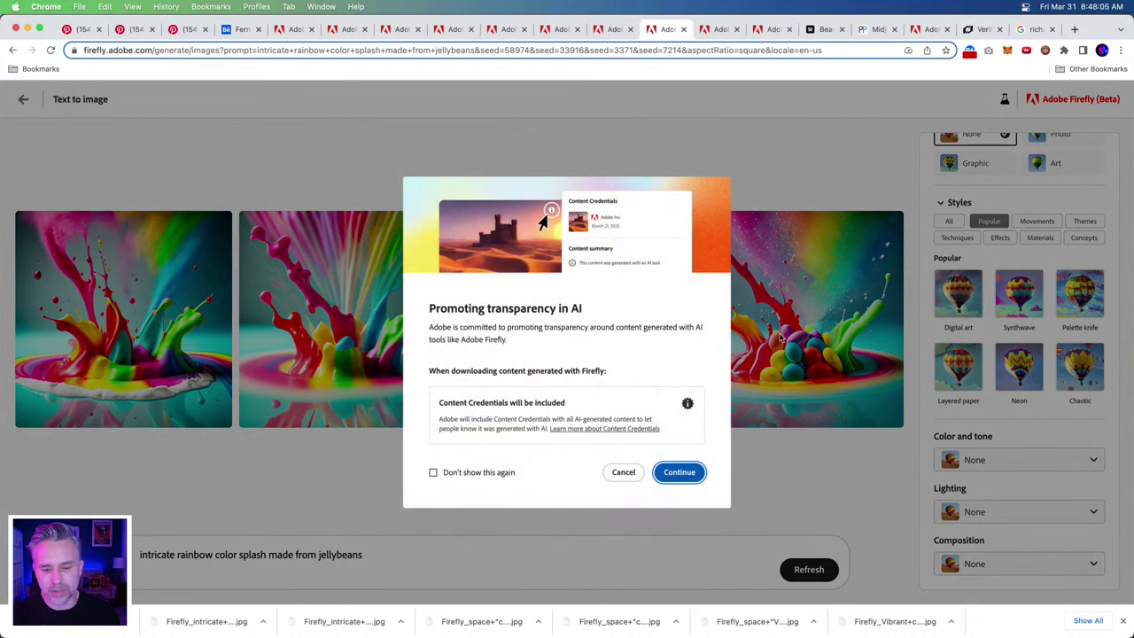
left_click(679, 472)
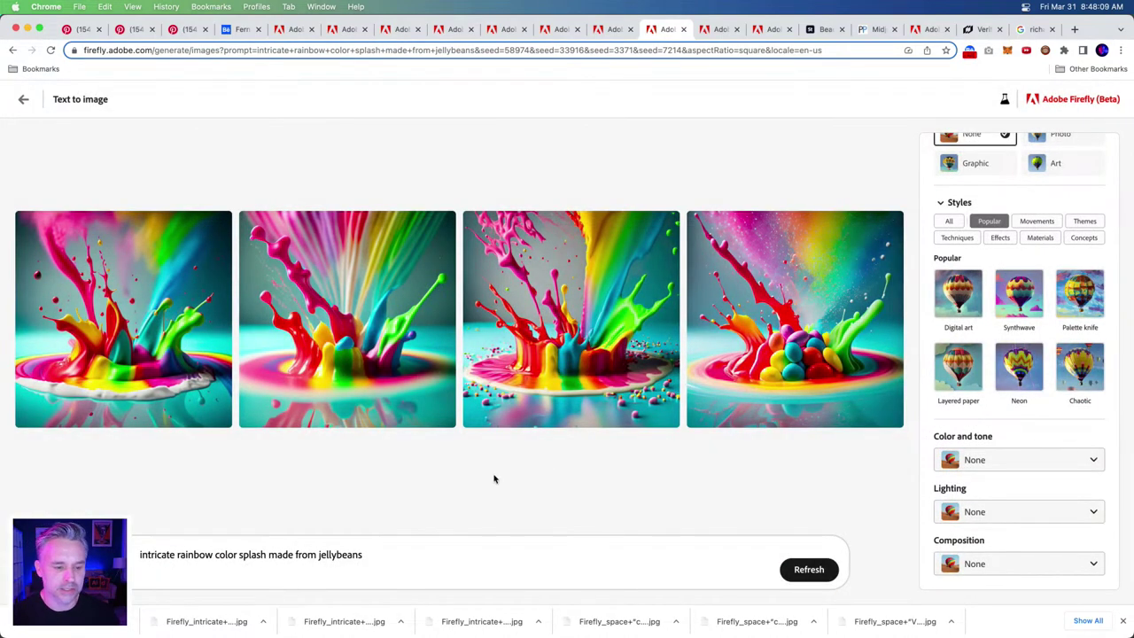
left_click(443, 223)
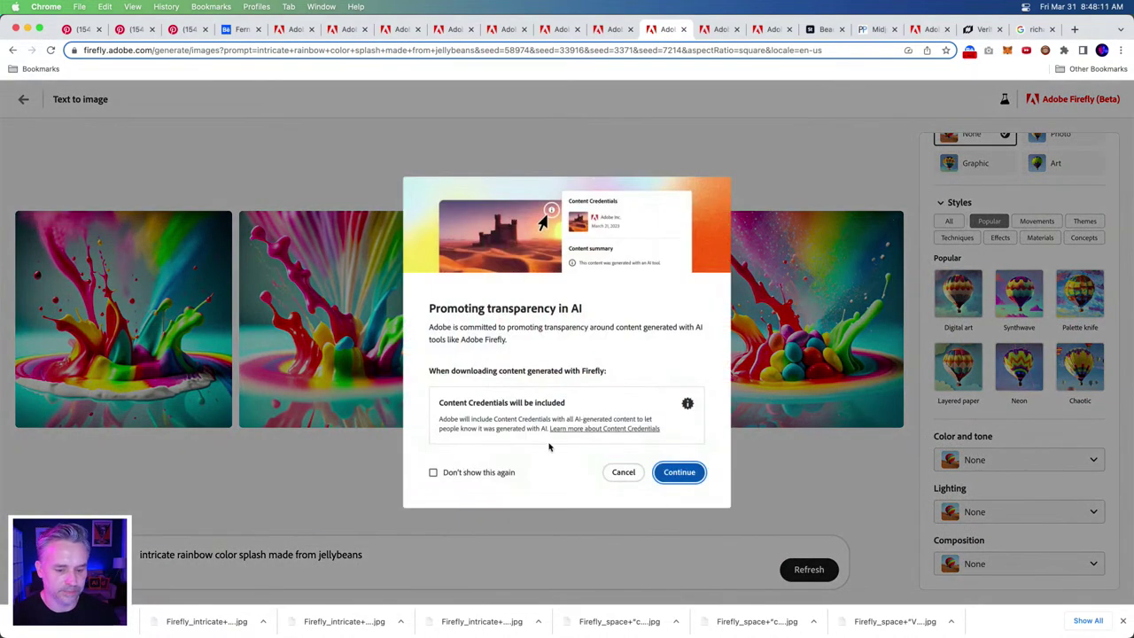
left_click(668, 474)
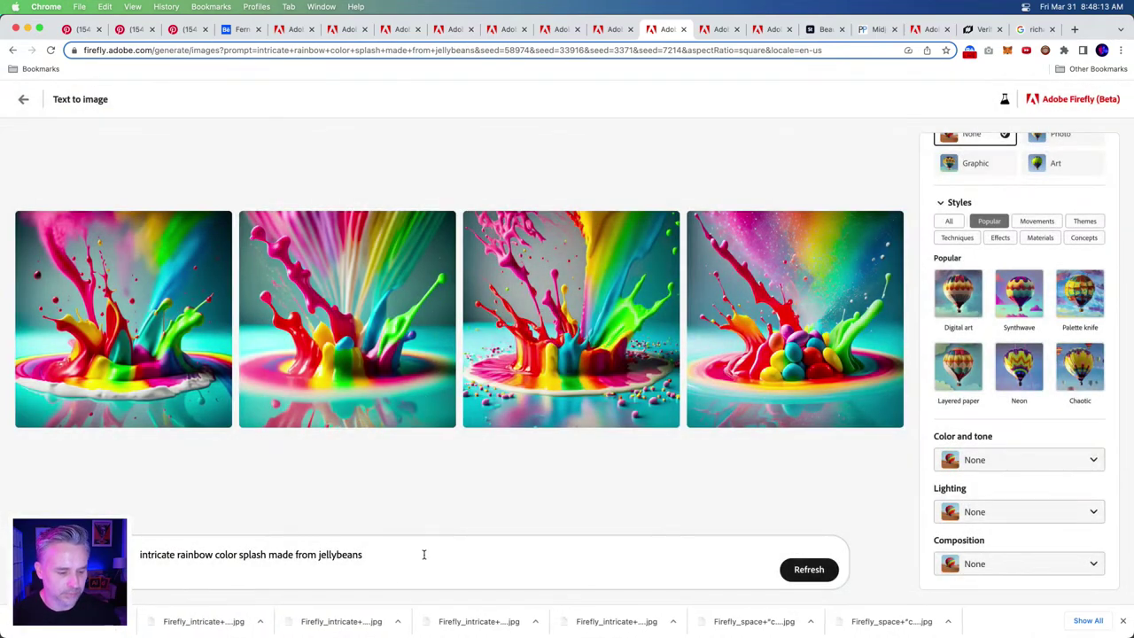
- Append ', white background' to the jellybean splash prompt and regenerate
left_click(385, 564)
type(",")
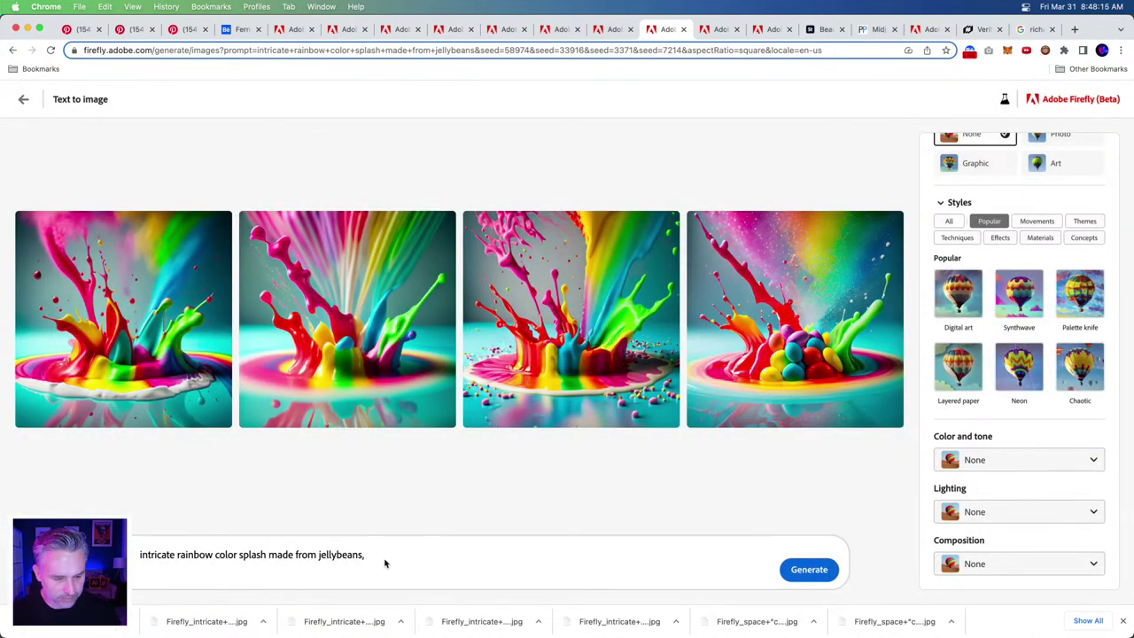
type(" w")
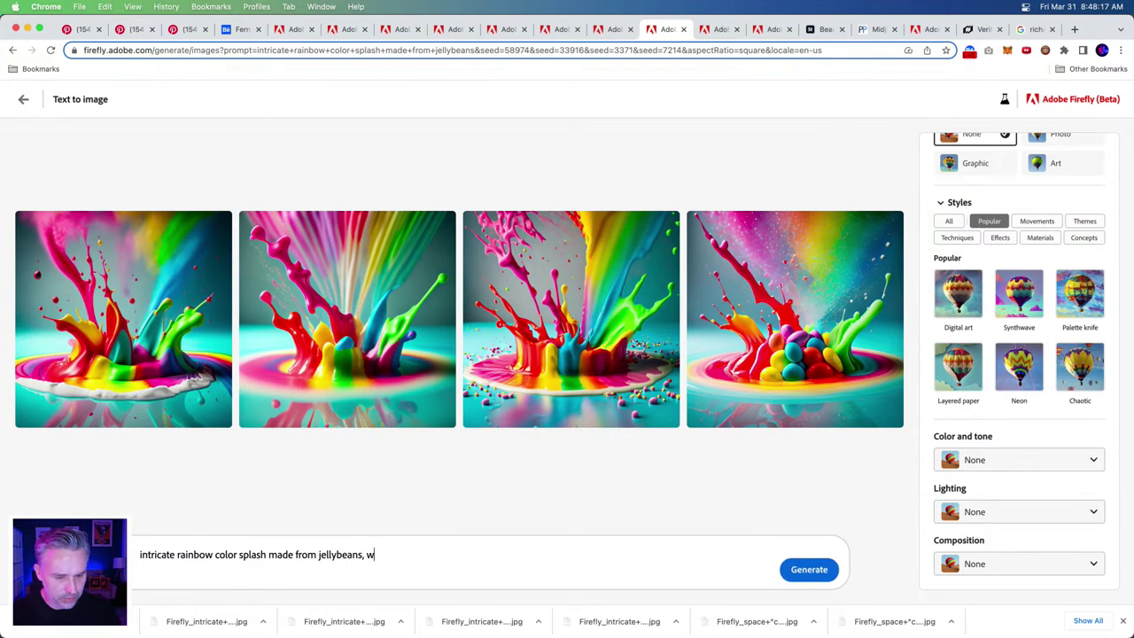
type("hite background")
key("Return")
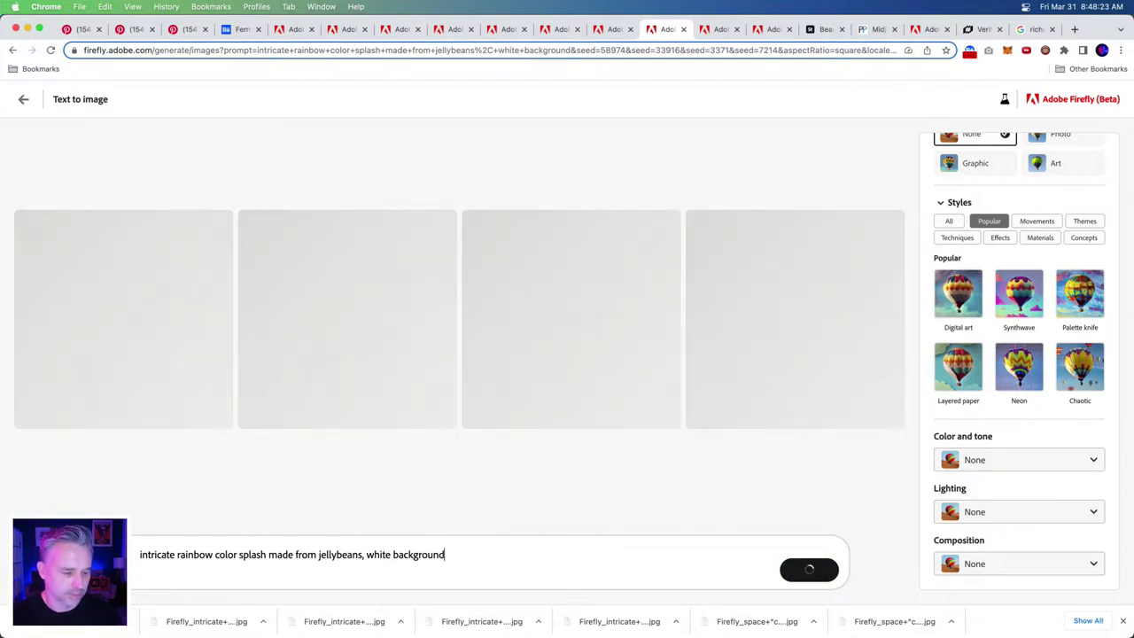
- Check the Downloads folder, then download the fourth white-background splash image
left_click(147, 622)
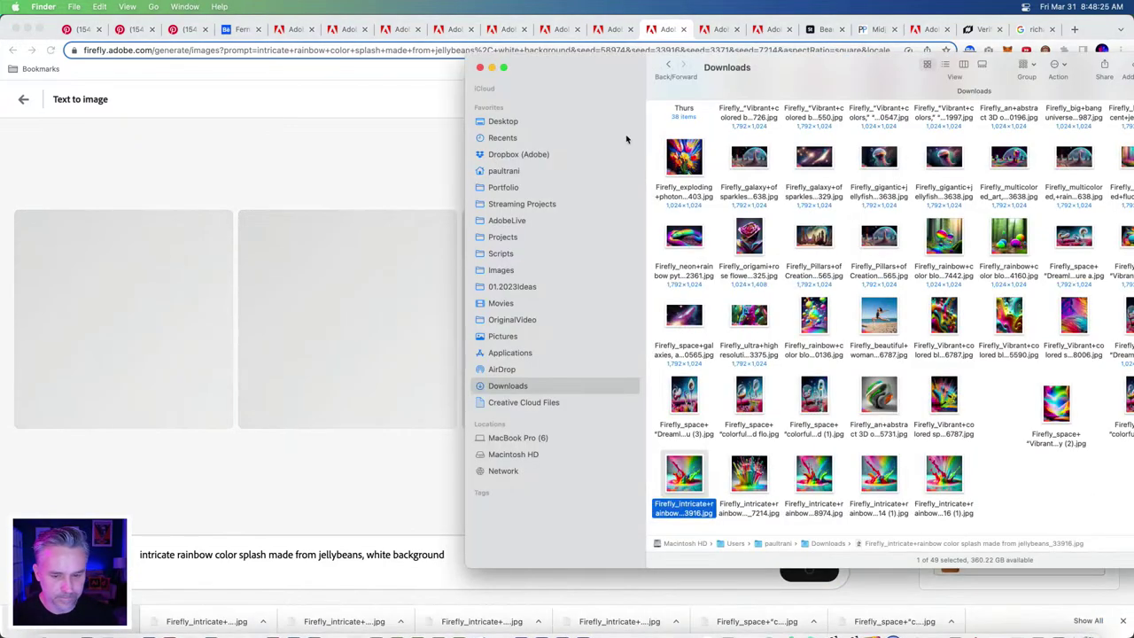
left_click_drag(1028, 519, 751, 476)
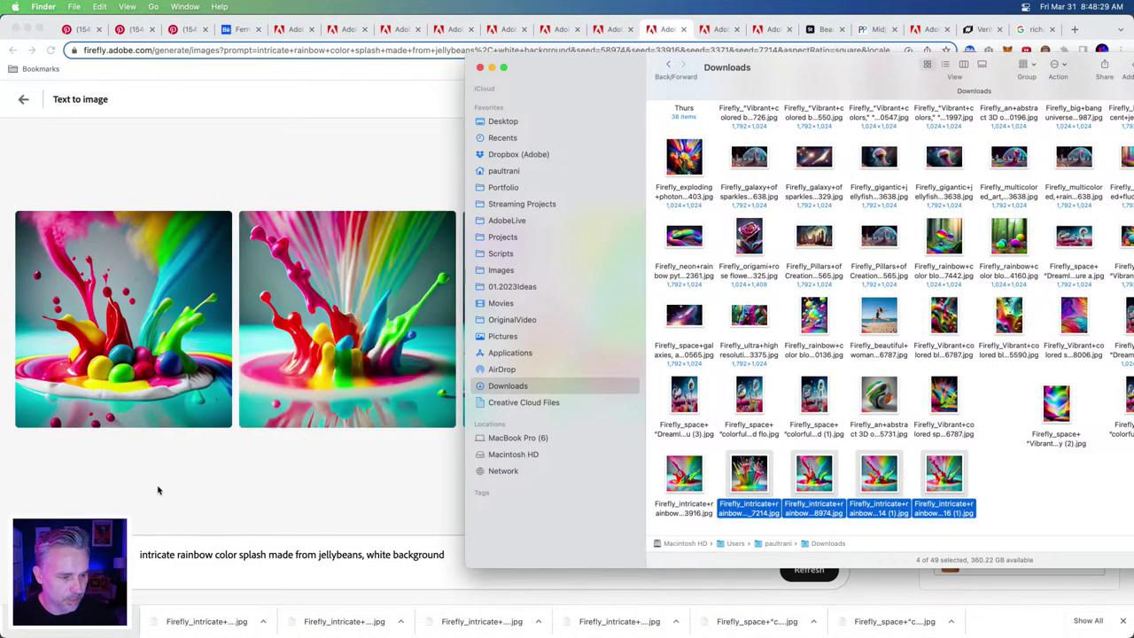
left_click(172, 510)
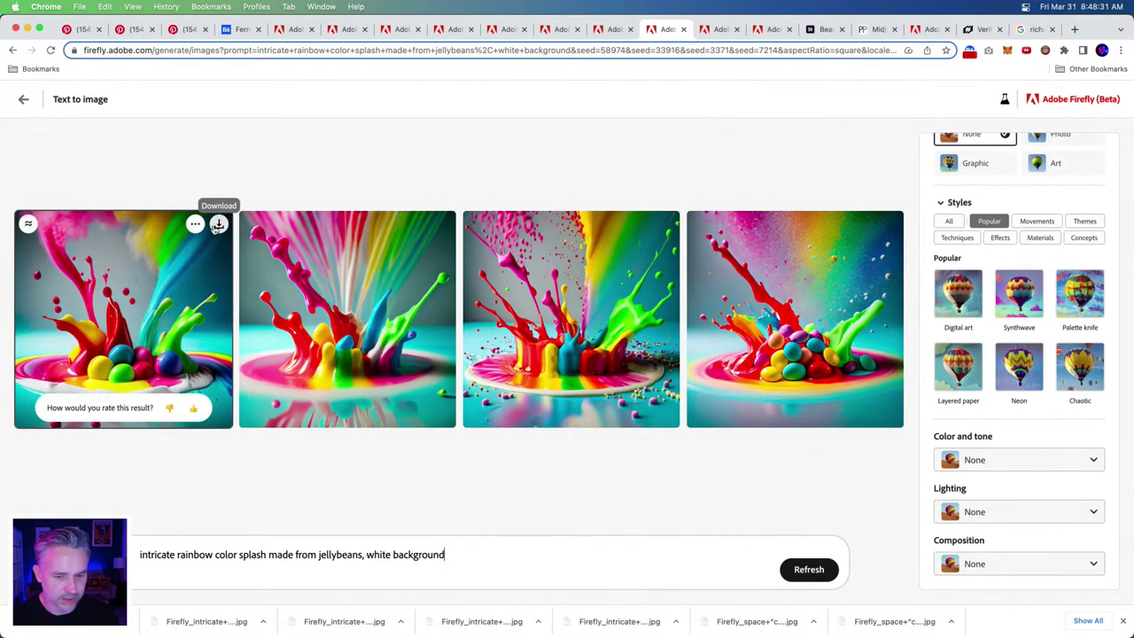
left_click(889, 228)
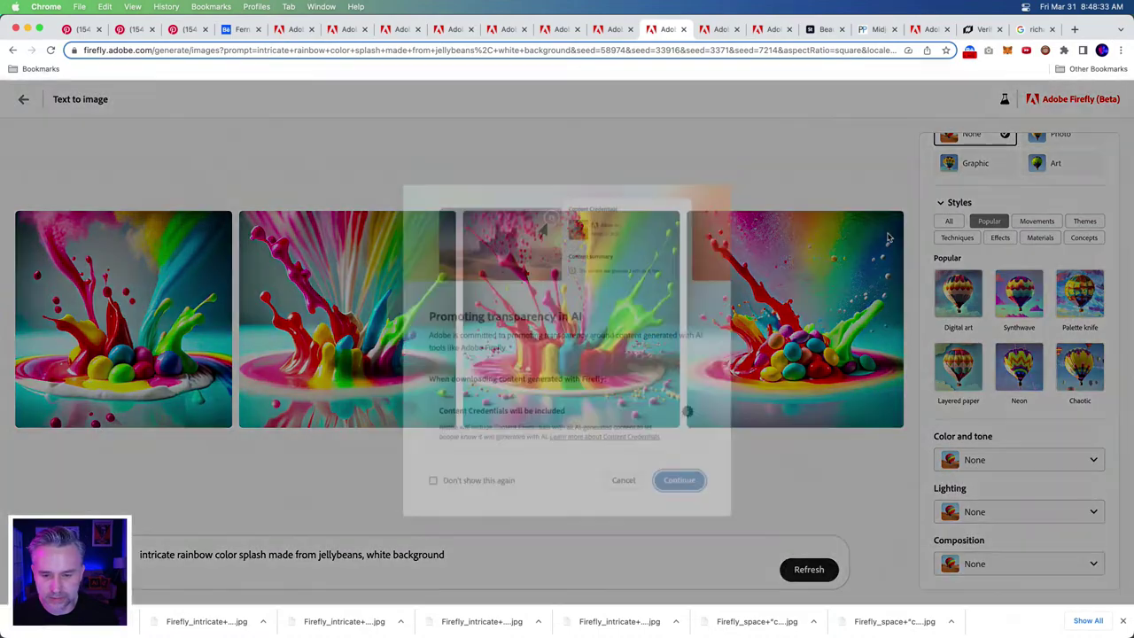
left_click(699, 470)
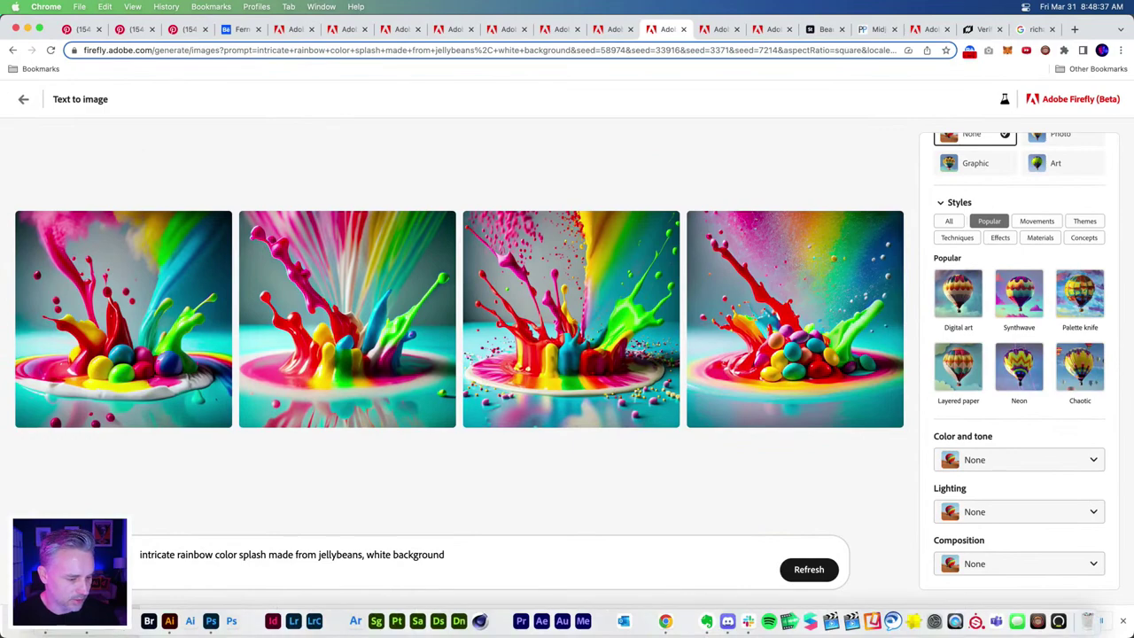
- Select the six Firefly_intricate jellybean files in Downloads and place them onto the Photoshop collage
left_click(624, 620)
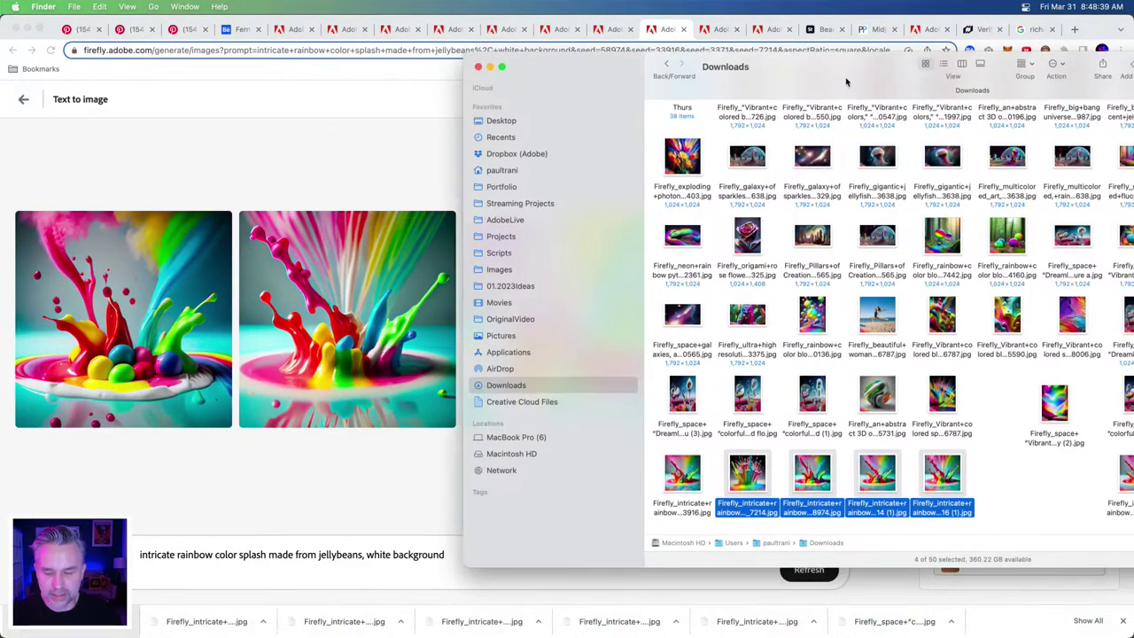
left_click_drag(851, 82, 617, 95)
left_click_drag(896, 478, 758, 479)
left_click_drag(853, 480, 416, 489)
left_click_drag(310, 68, 650, 86)
left_click(211, 621)
key("super+Tab")
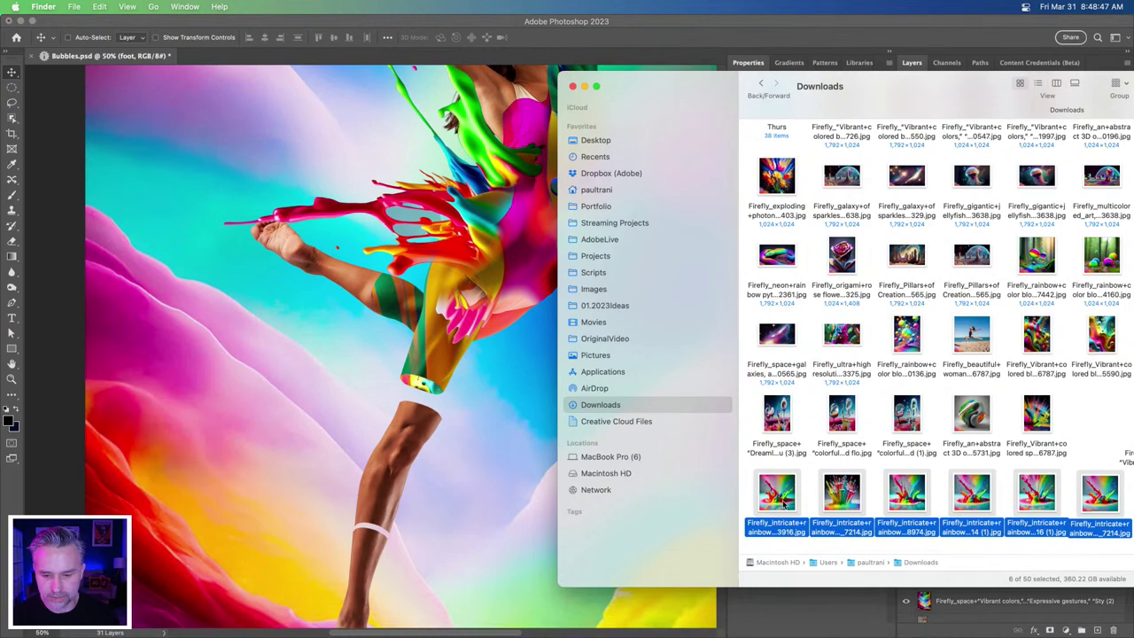
left_click(301, 347)
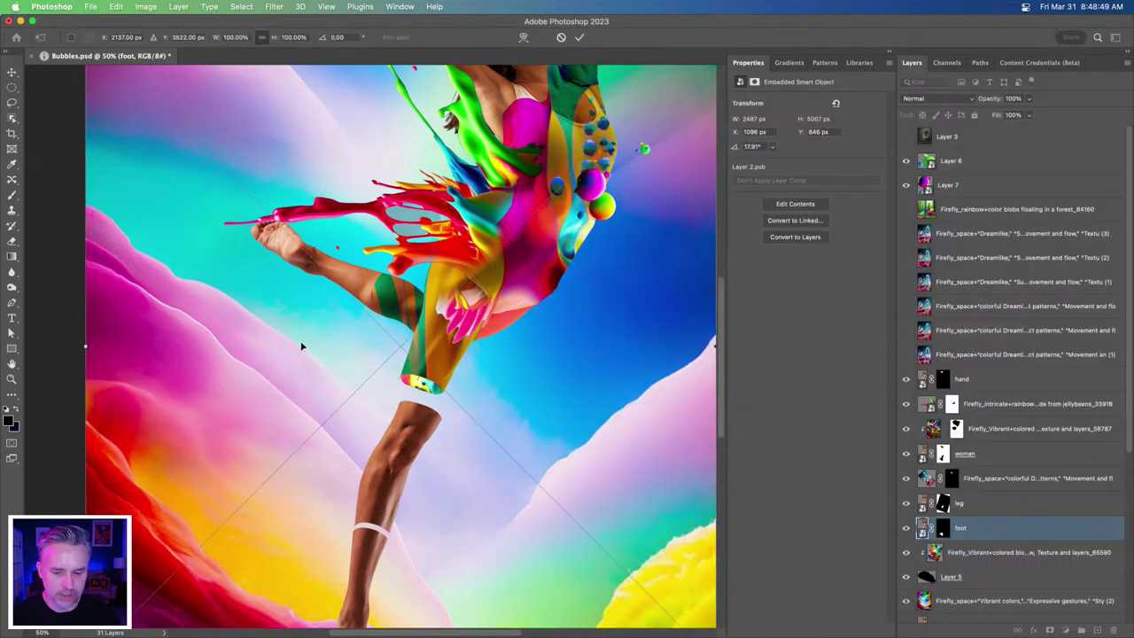
- Commit the placed jellybean splash images and hide several of their layers
key("Return")
key("Return")
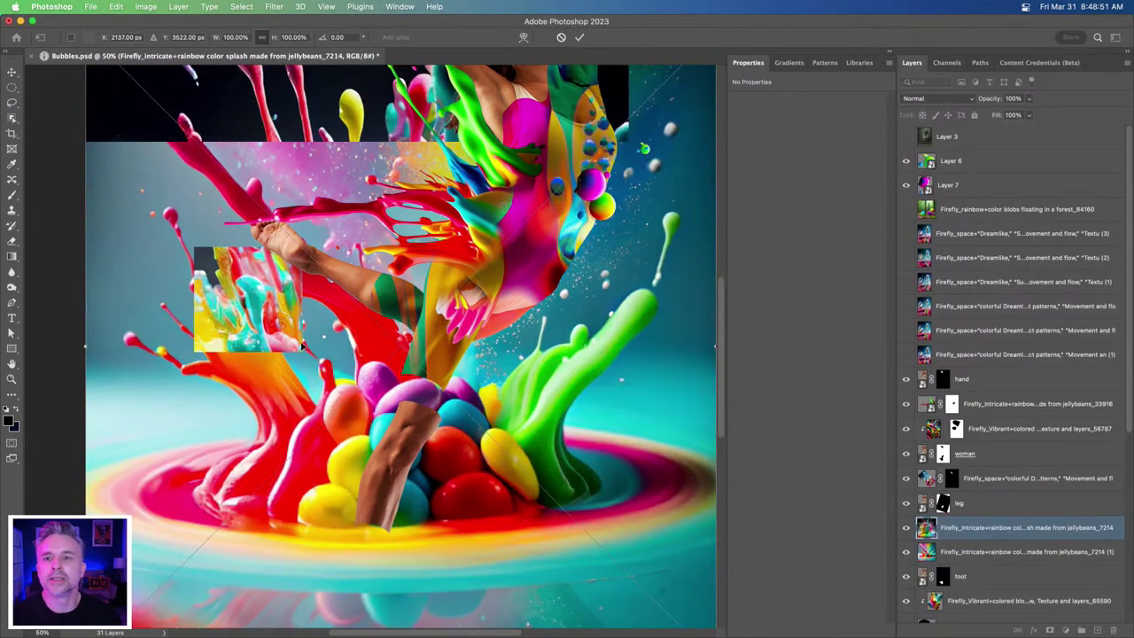
key("Return")
key("Return")
key("Return")
key("Return")
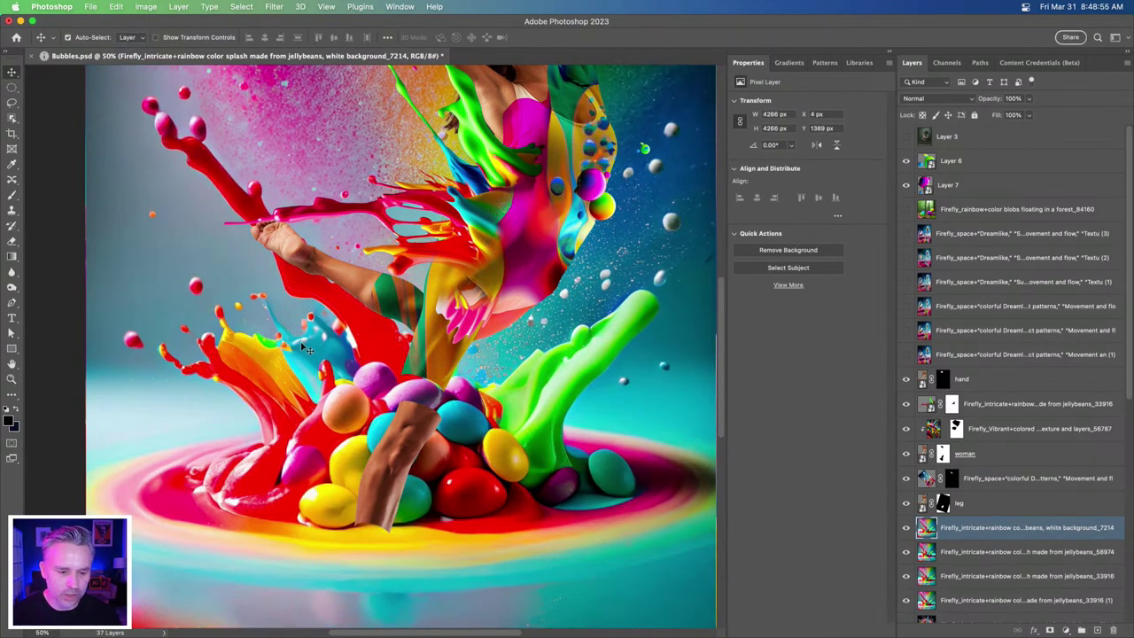
key("super+0")
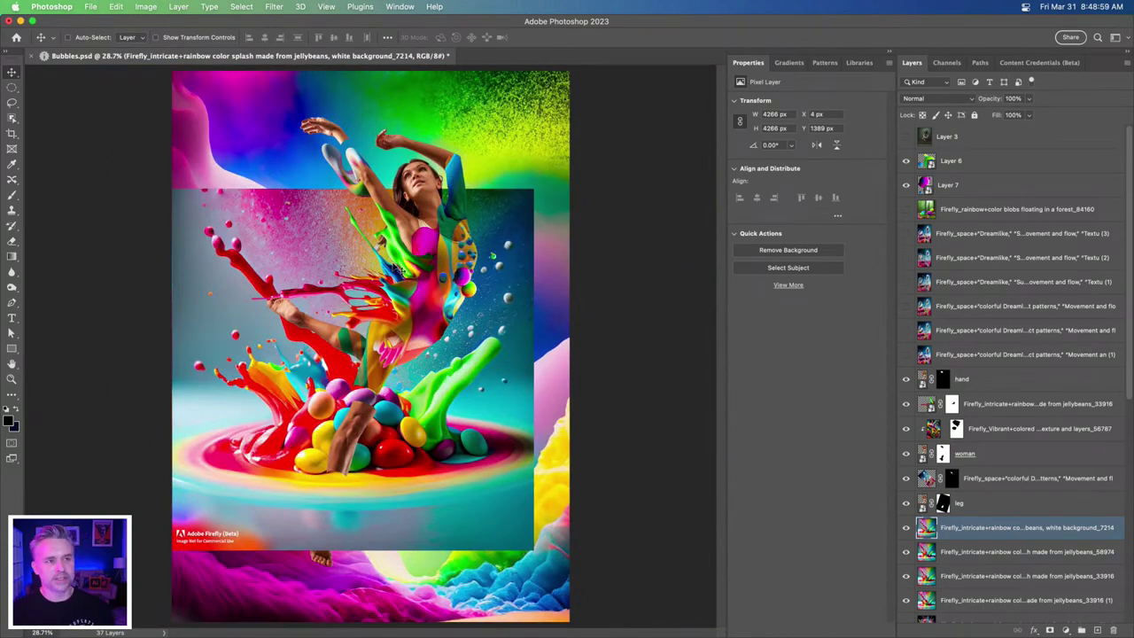
scroll(399, 270, "up", 3)
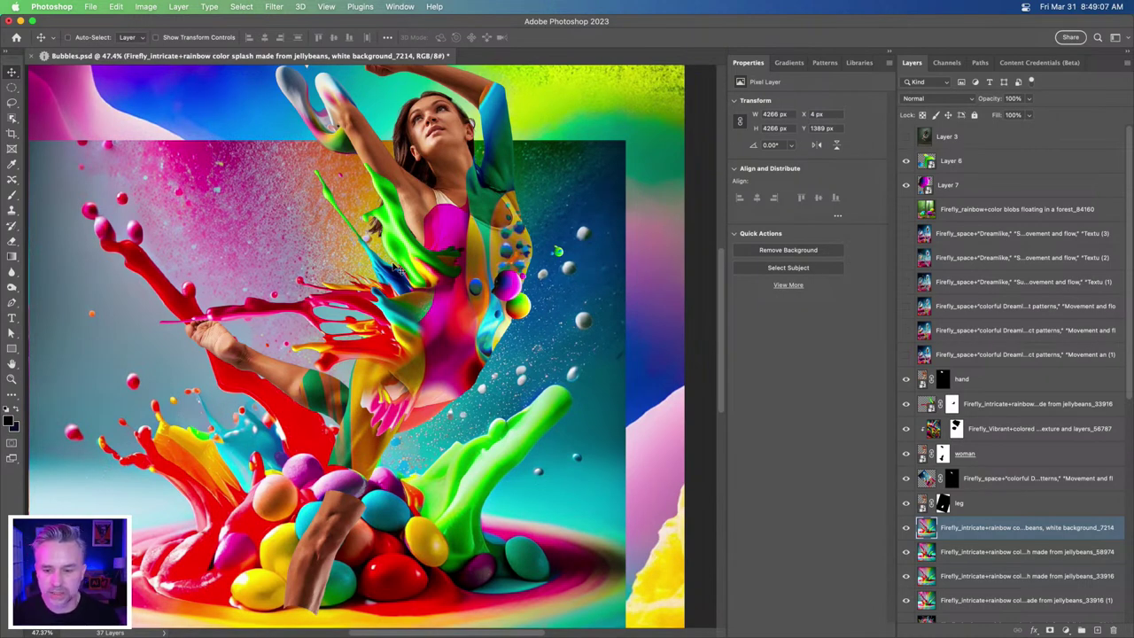
scroll(972, 483, "down", 4)
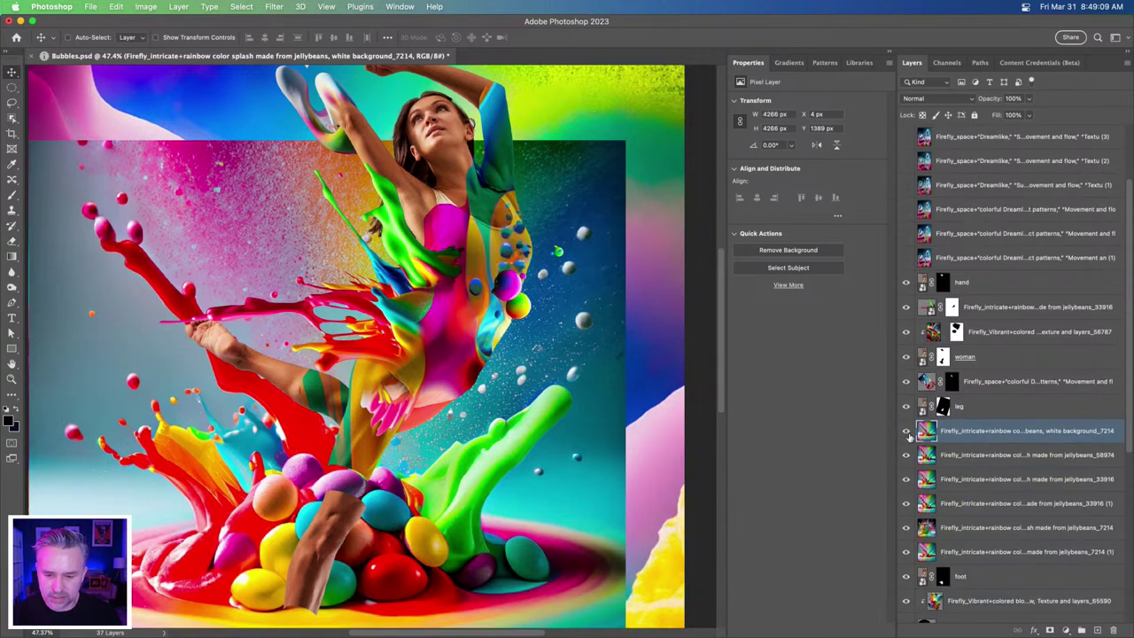
left_click_drag(906, 443, 904, 523)
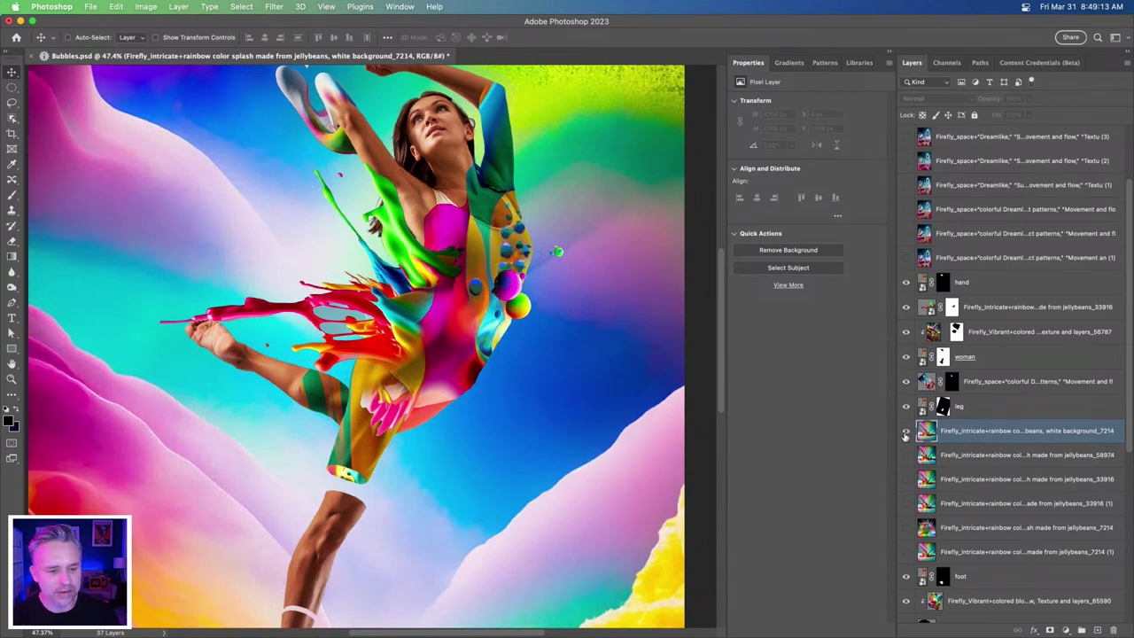
- Move the white-background jellybean splash up the stack, remove its background and convert it to a smart object
left_click(905, 432)
left_click_drag(985, 432, 985, 210)
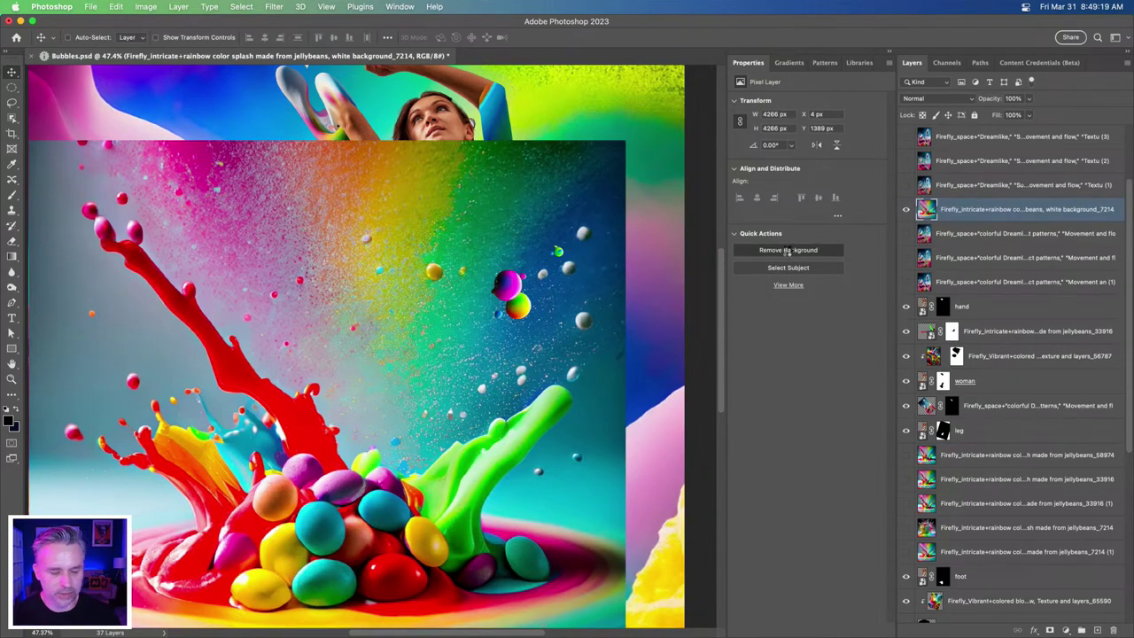
left_click(788, 250)
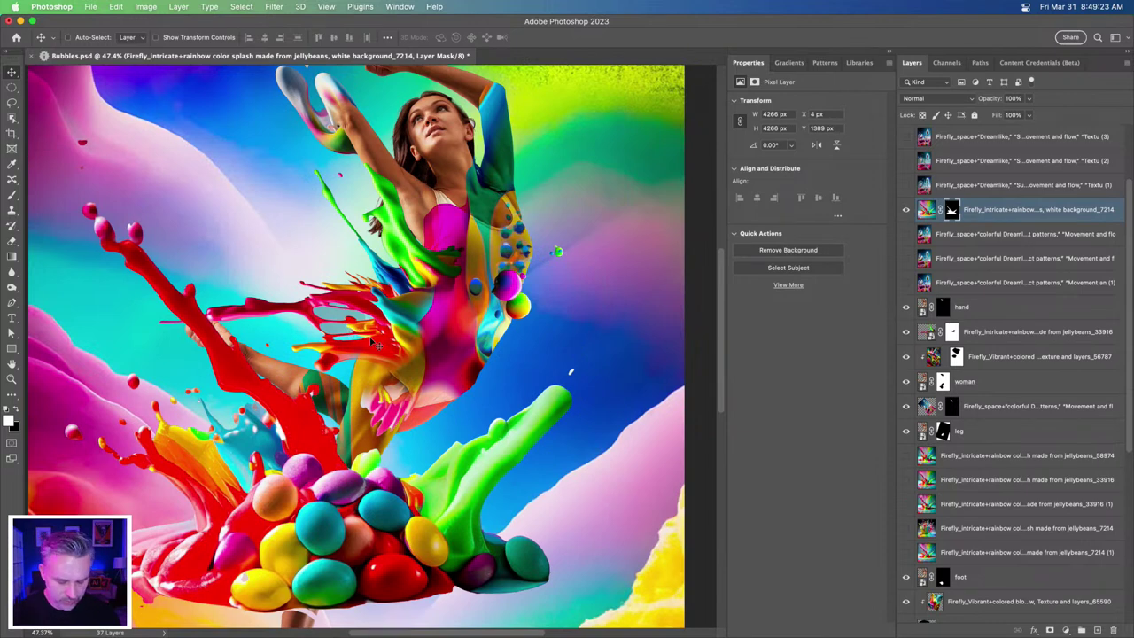
key("super+j")
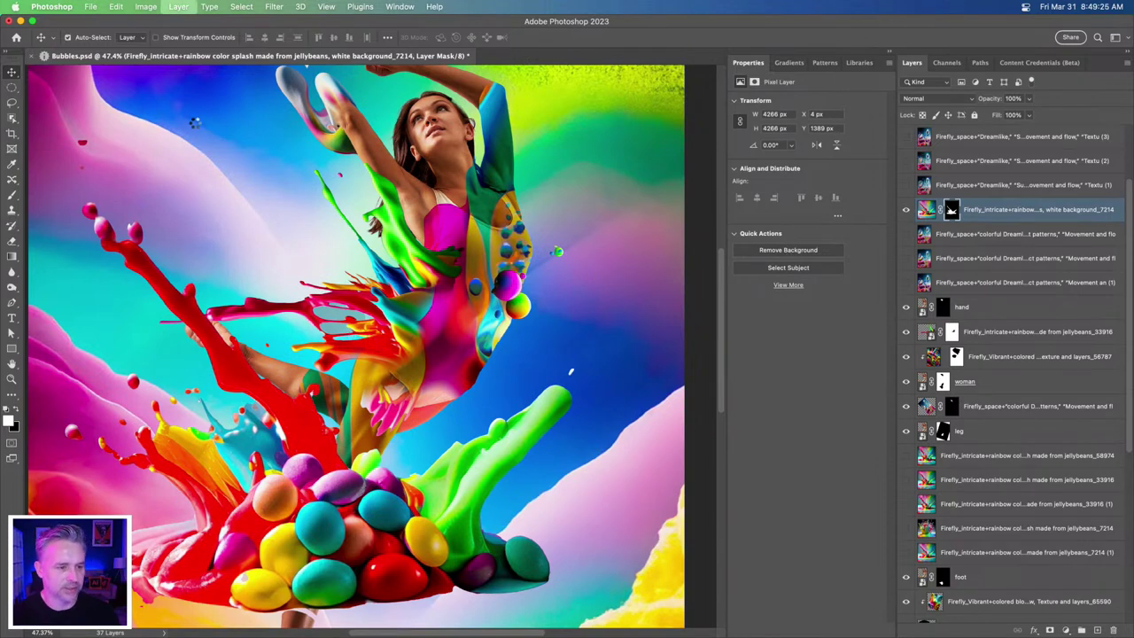
key("super+t")
key("super+minus")
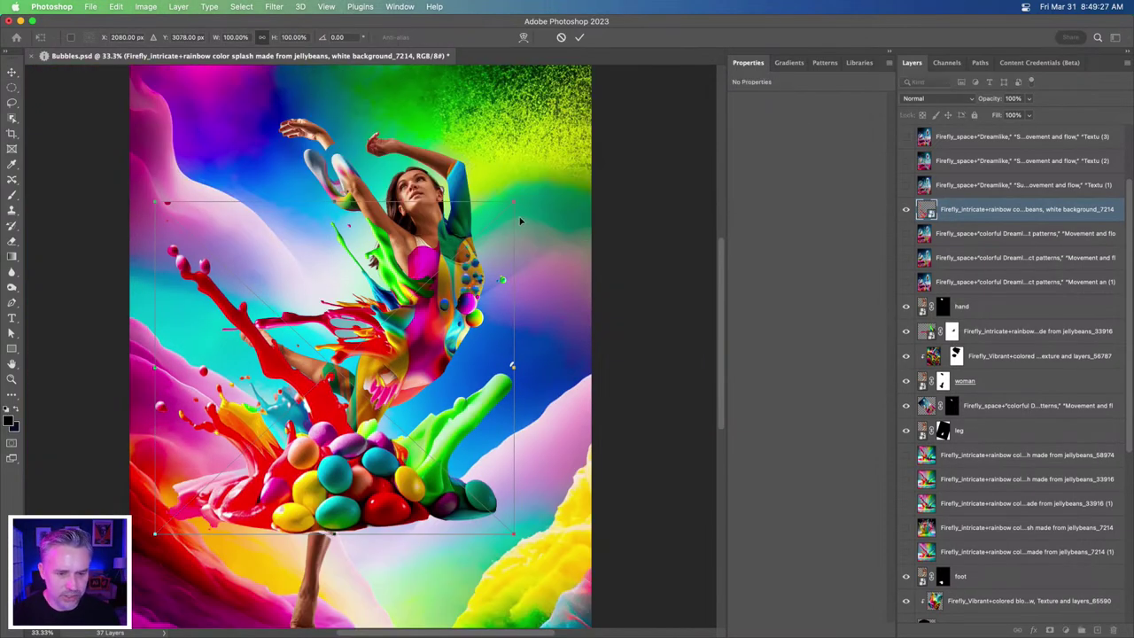
- Rotate the jellybean splash about -112.8° onto the dancer's lower leg and add an empty layer mask
left_click_drag(576, 408, 213, 315)
left_click_drag(416, 152, 395, 131)
left_click_drag(401, 80, 368, 372)
key("Return")
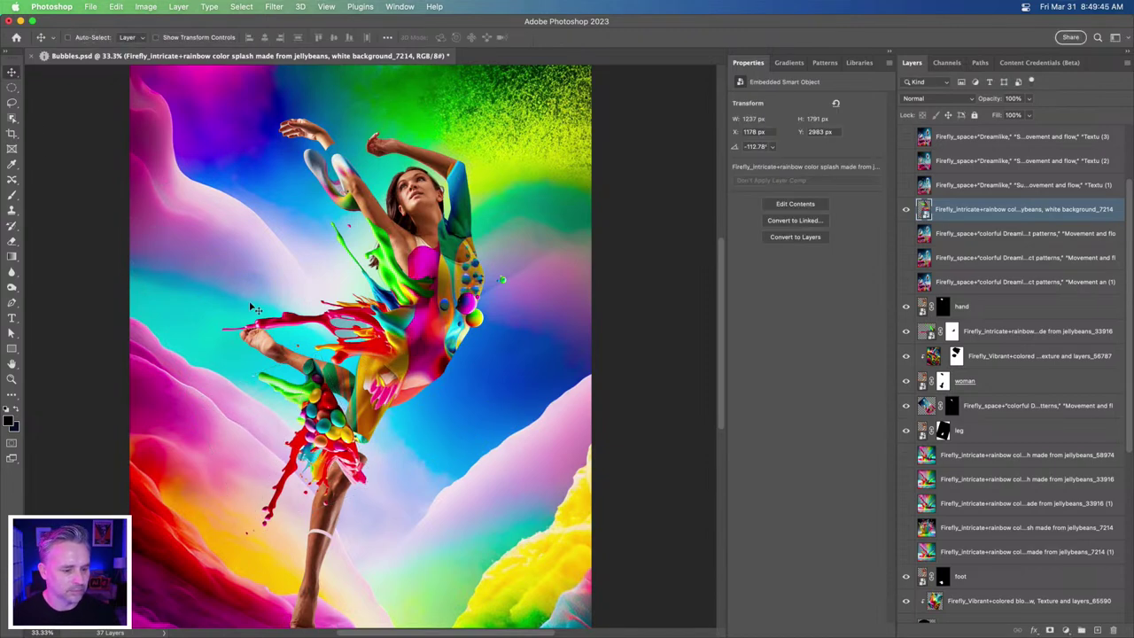
left_click_drag(335, 459, 428, 344)
key("super+equal")
key("super+equal")
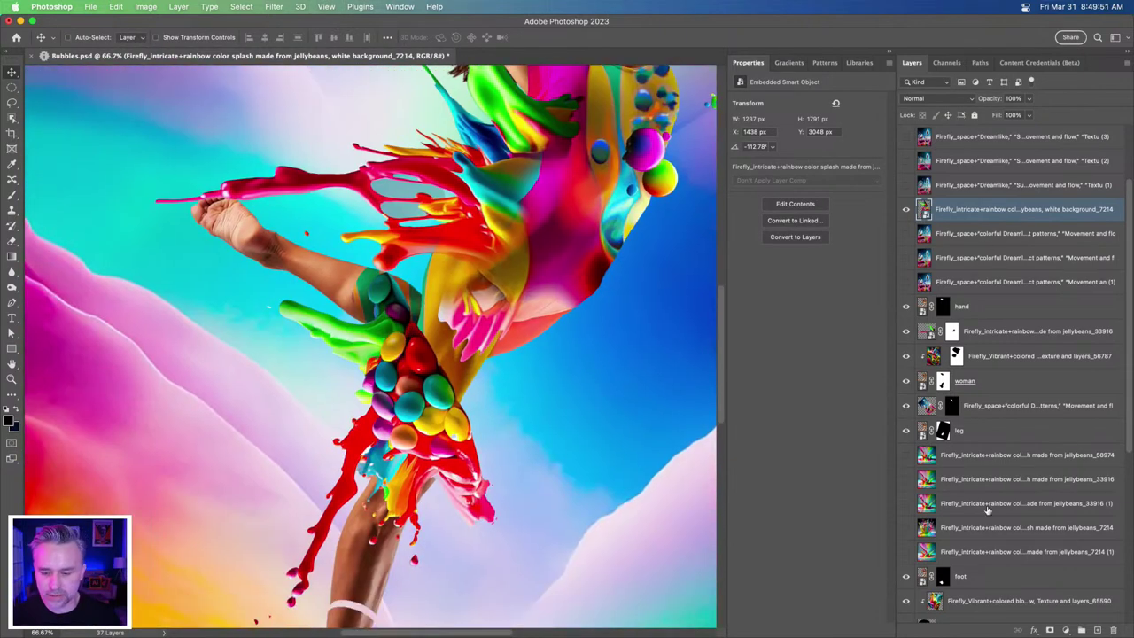
left_click(1065, 629)
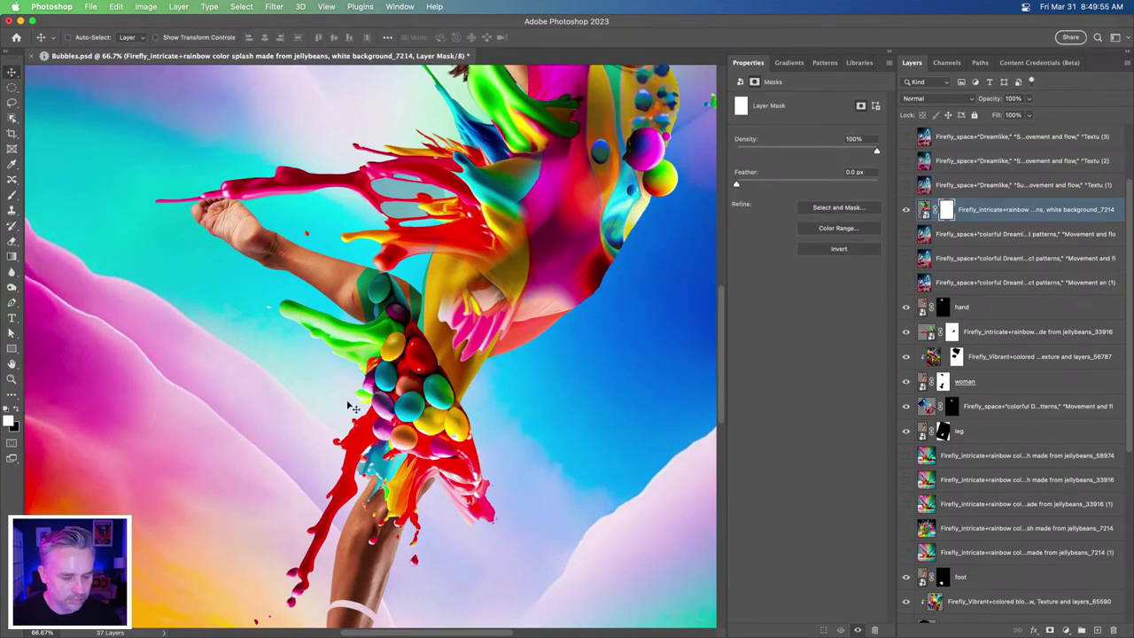
- Lasso out the jellybean pile on the thigh in the mask, nudge the splash and apply the mask
left_click(12, 103)
mouse_move(278, 254)
left_mouse_down()
mouse_move(241, 372)
mouse_move(312, 406)
mouse_move(394, 417)
mouse_move(467, 463)
mouse_move(379, 227)
mouse_move(237, 241)
mouse_move(291, 243)
left_mouse_up()
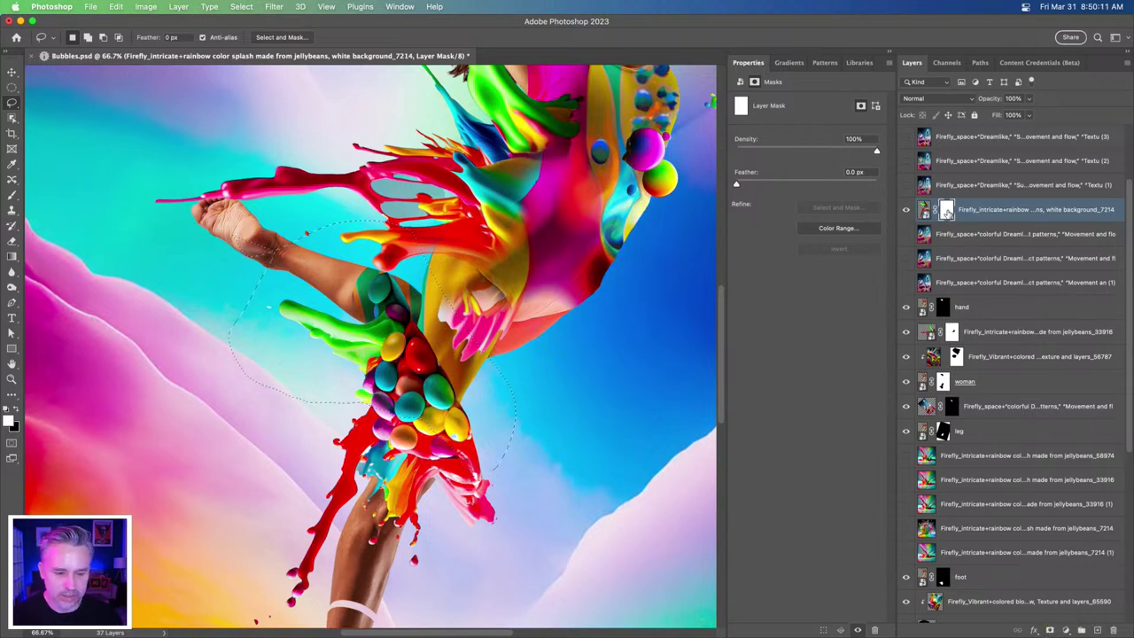
key("Delete")
key("ctrl+d")
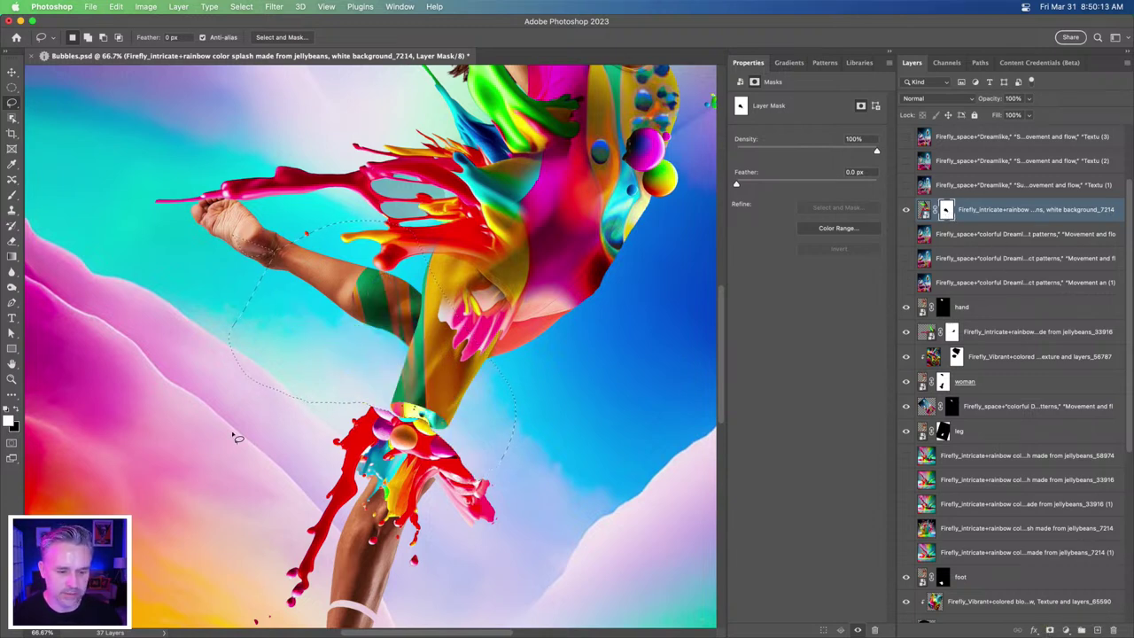
key("v")
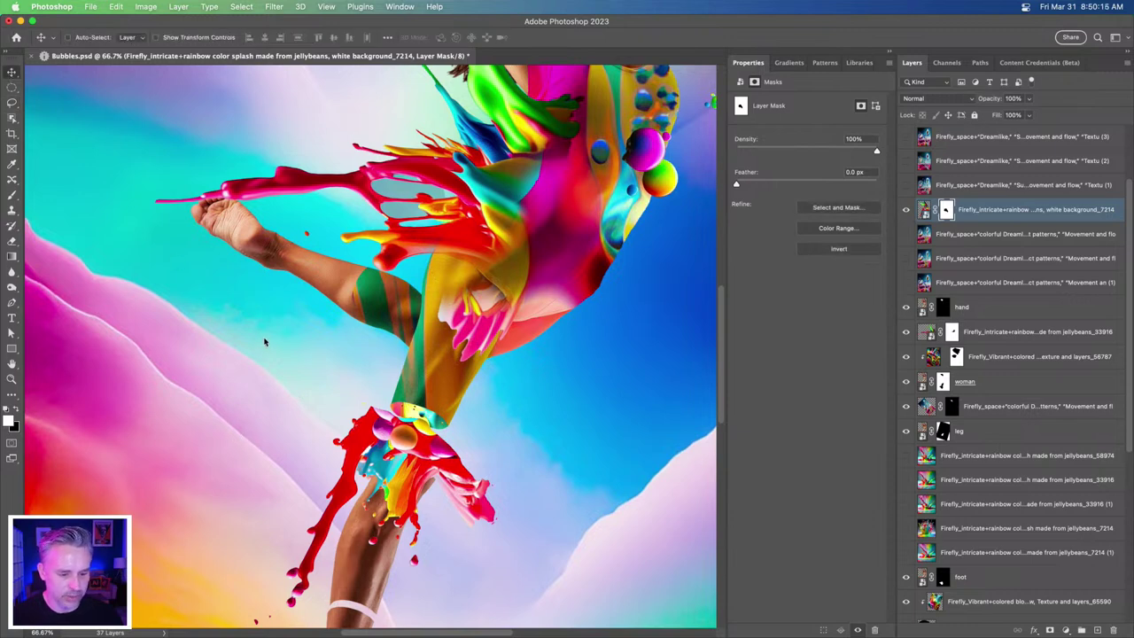
left_click_drag(321, 395, 335, 373)
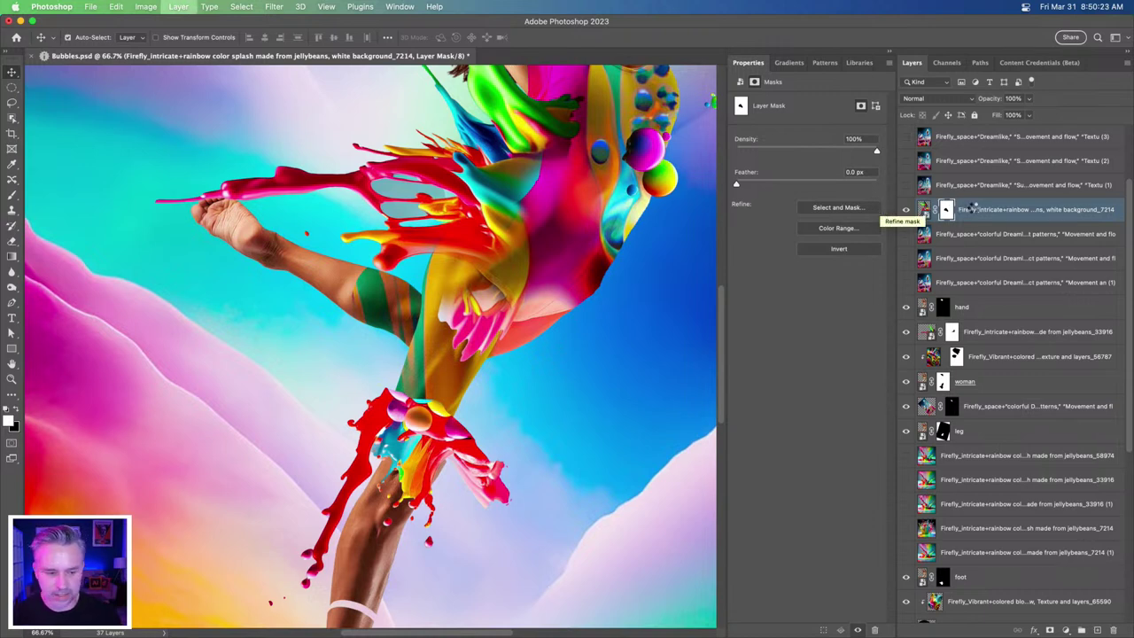
key("BackSpace")
key("super+minus")
key("super+minus")
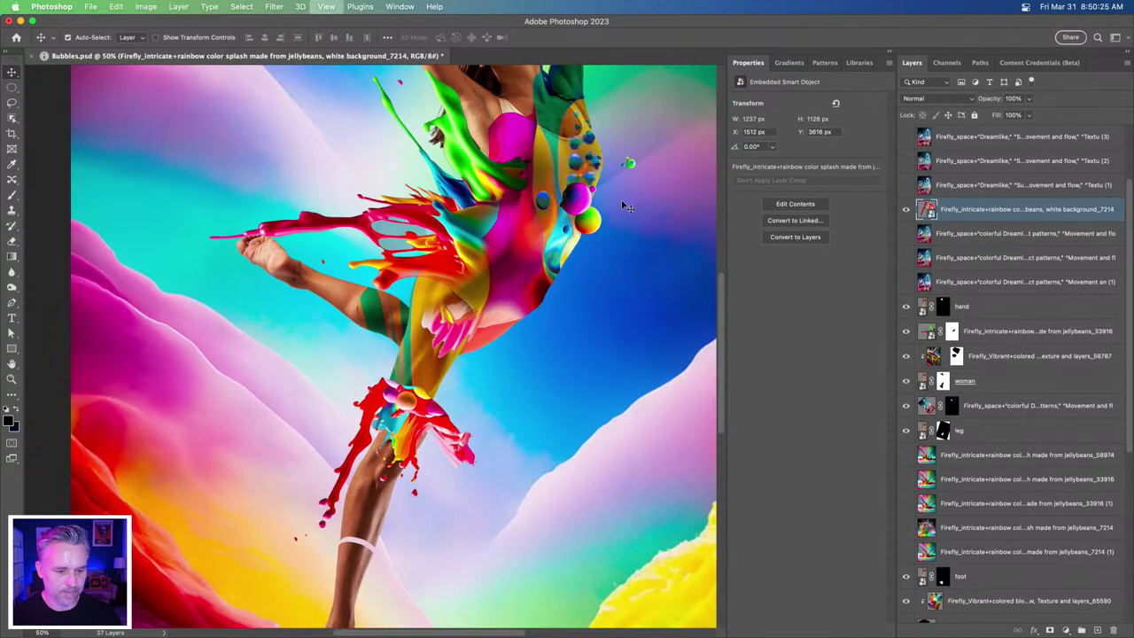
- Start Puppet Warp on the splash and pin its lower right, knee and lower left points
key("super+plus")
key("super+plus")
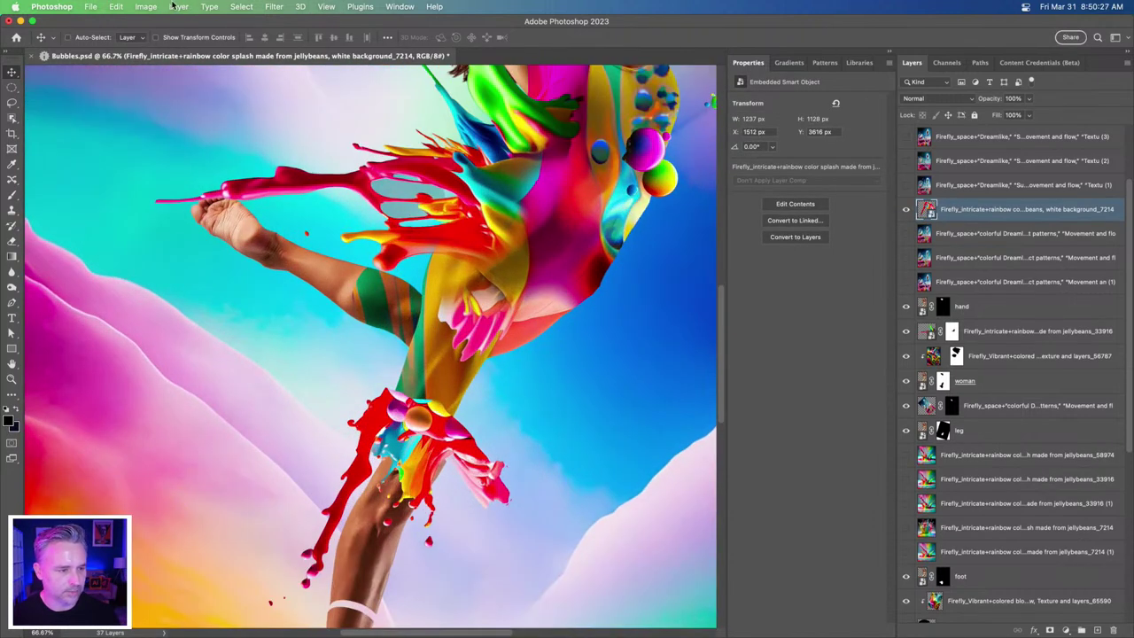
left_click(114, 6)
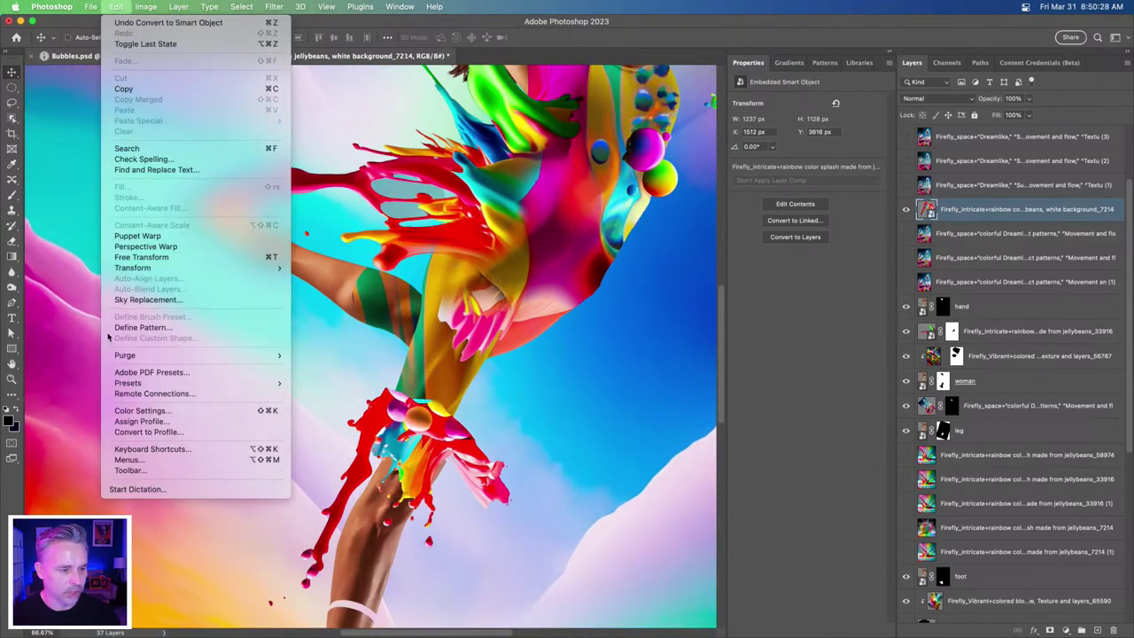
left_click(137, 236)
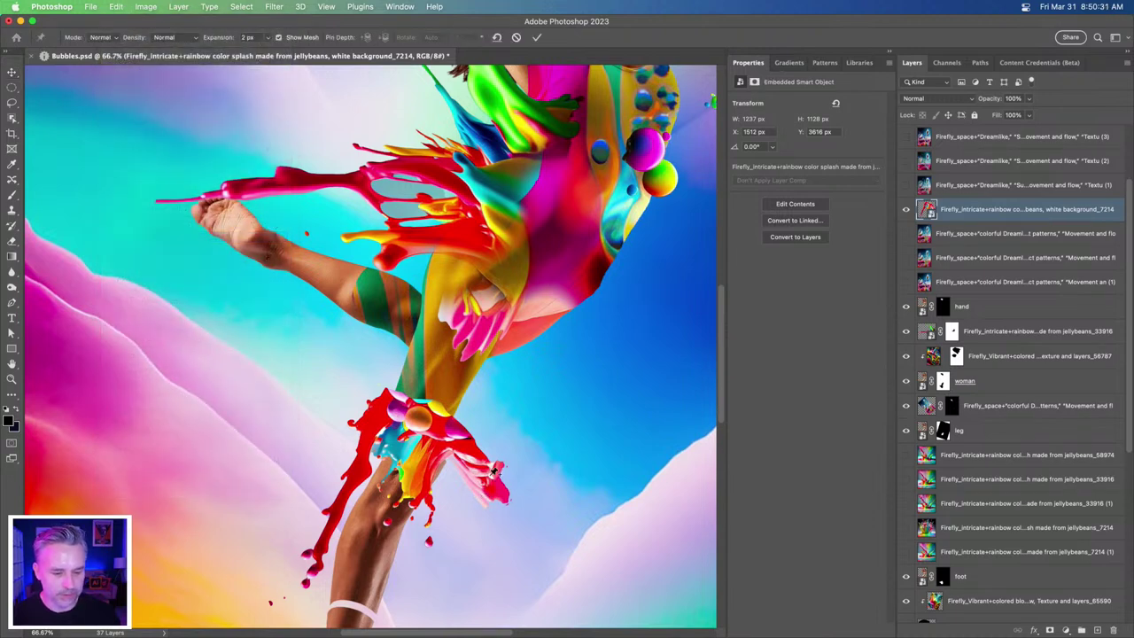
left_click(490, 482)
left_click(440, 418)
left_click(342, 495)
- Drag and rotate the pins to curl the red splash arms around the shin, then commit
left_click_drag(491, 482, 490, 547)
left_click(406, 484)
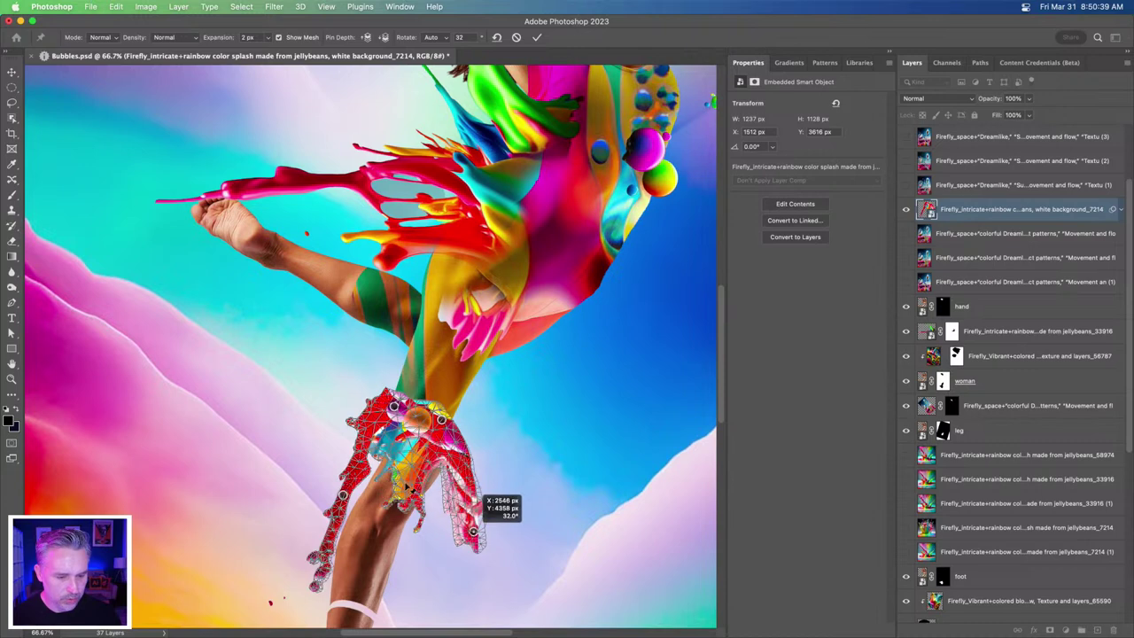
left_click_drag(407, 485, 425, 507)
left_click_drag(342, 494, 315, 486)
left_click_drag(454, 461, 443, 459)
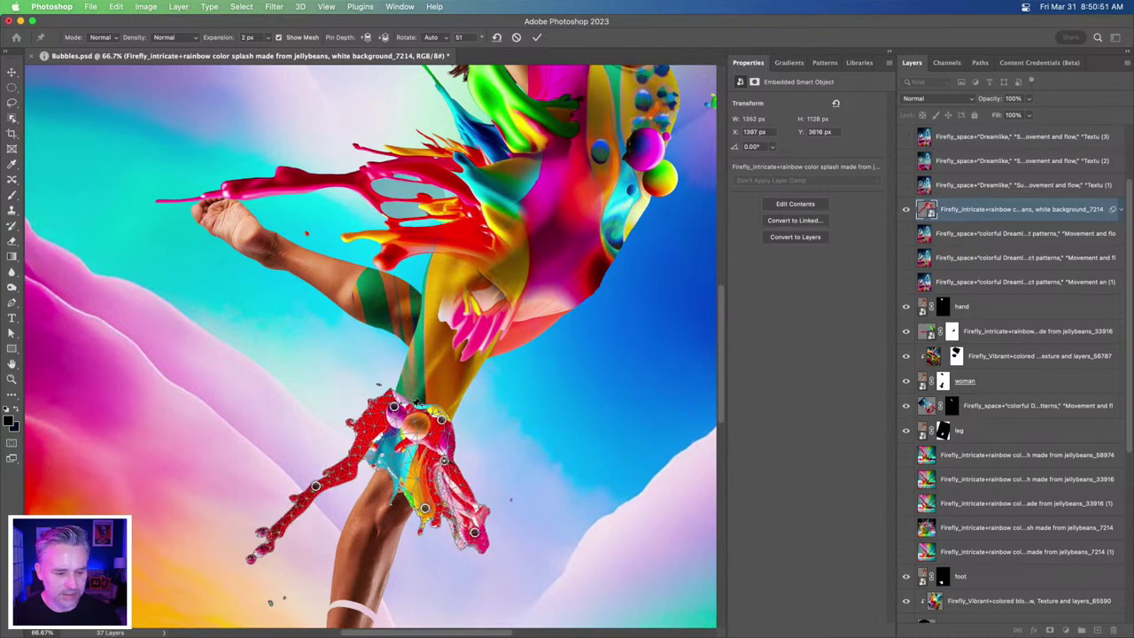
left_click_drag(403, 404, 406, 391)
key("Return")
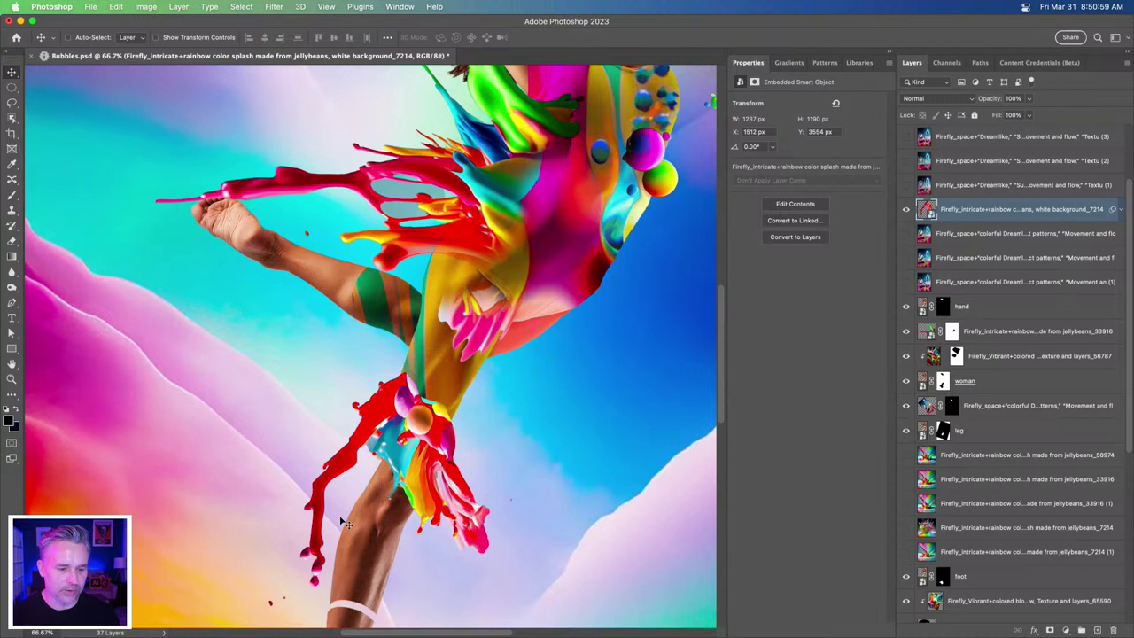
key("super+minus")
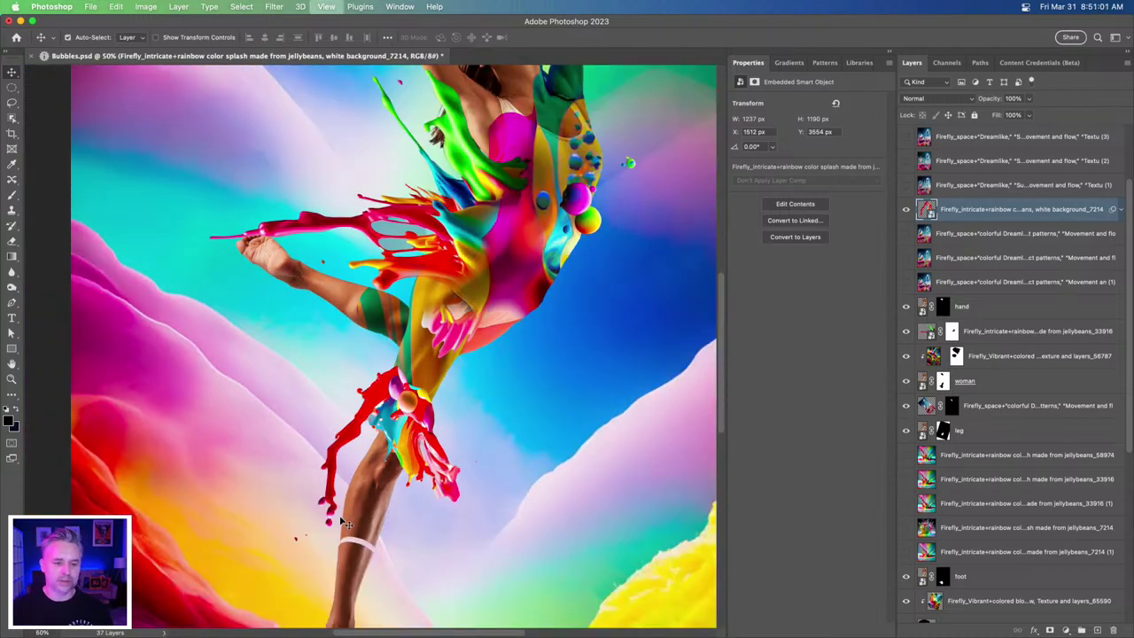
- Paint black on the blob texture layer's mask to hide the green stripe over the thigh
key("super+minus")
key("super+plus")
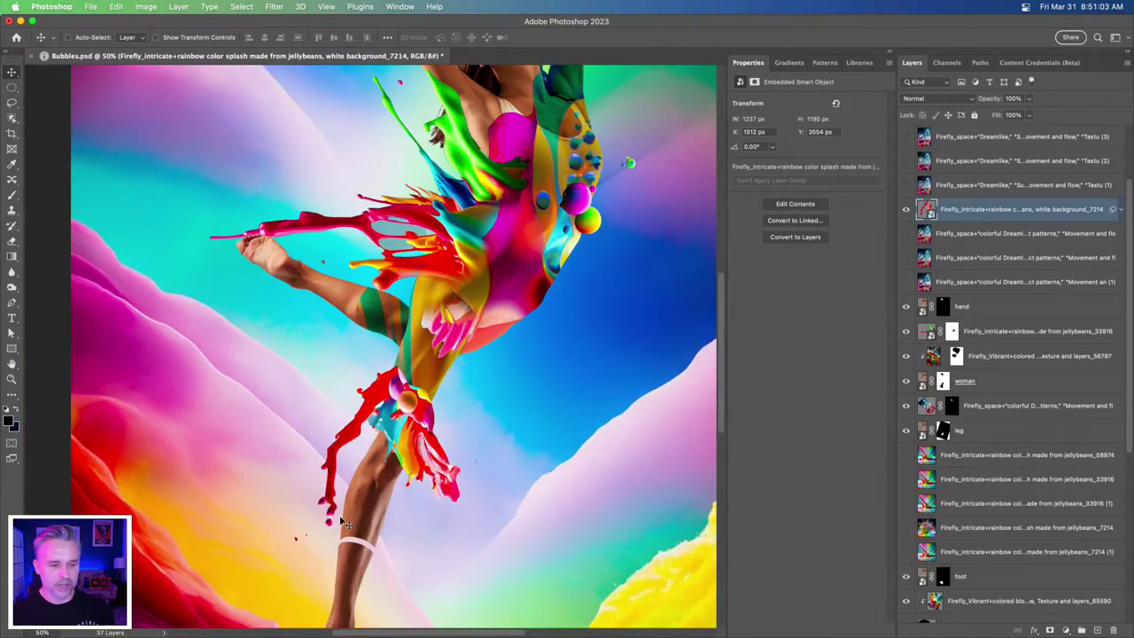
key("super")
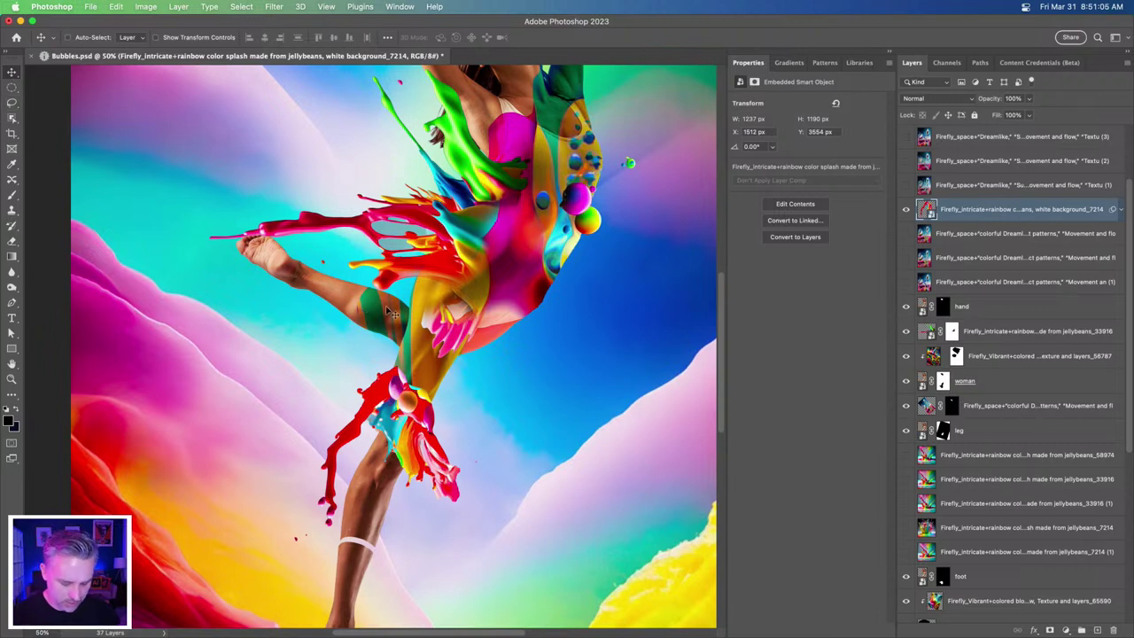
left_click(381, 315)
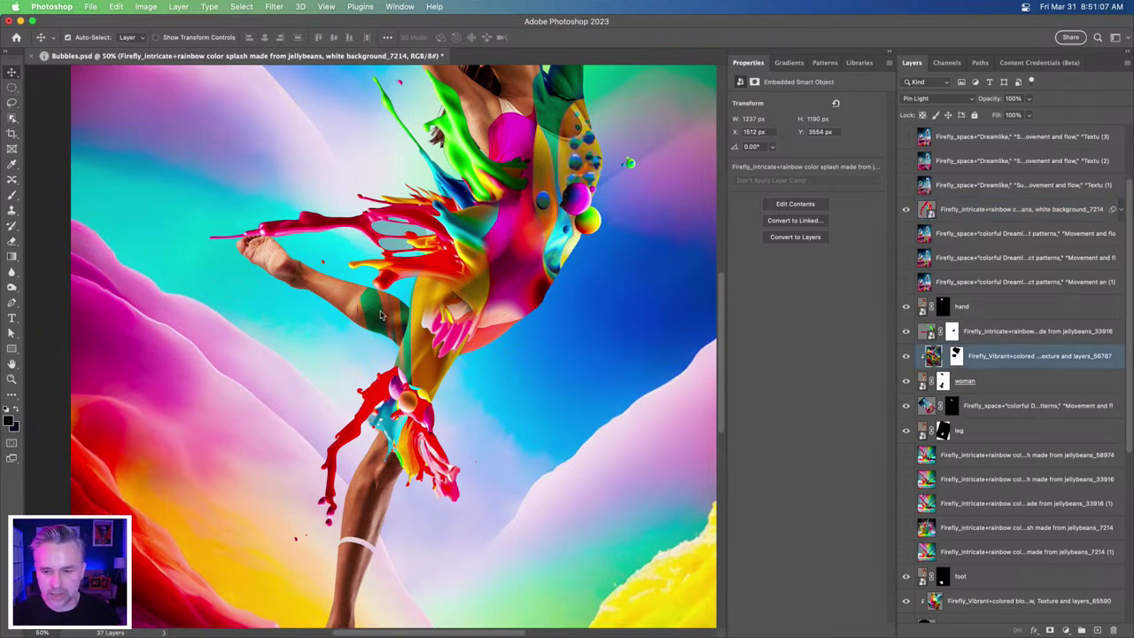
left_click(956, 355)
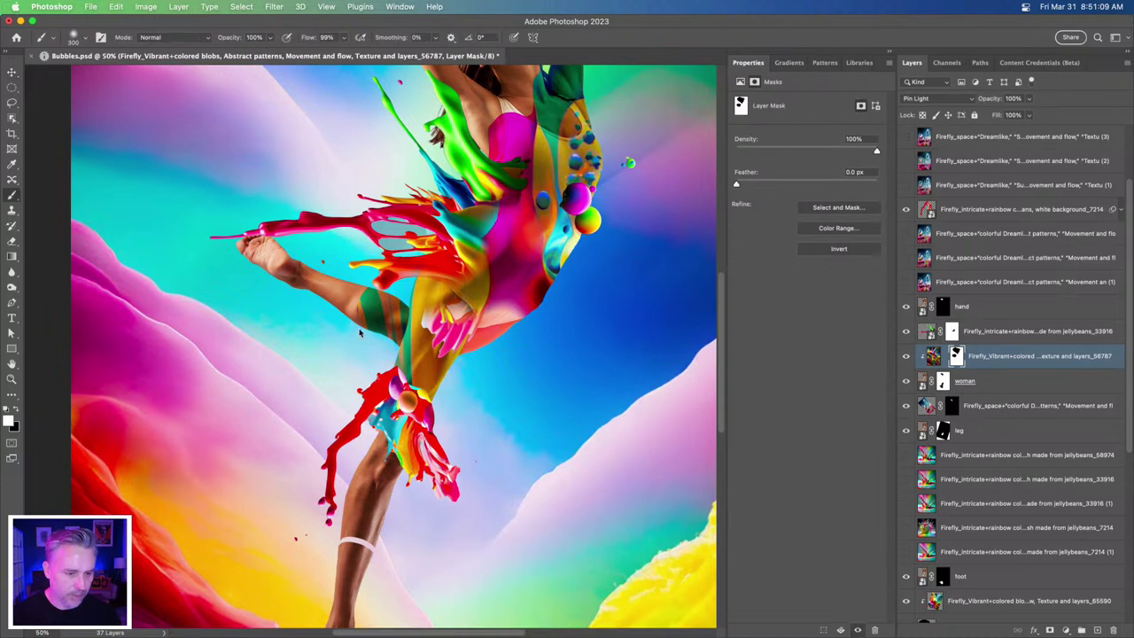
left_click(11, 195)
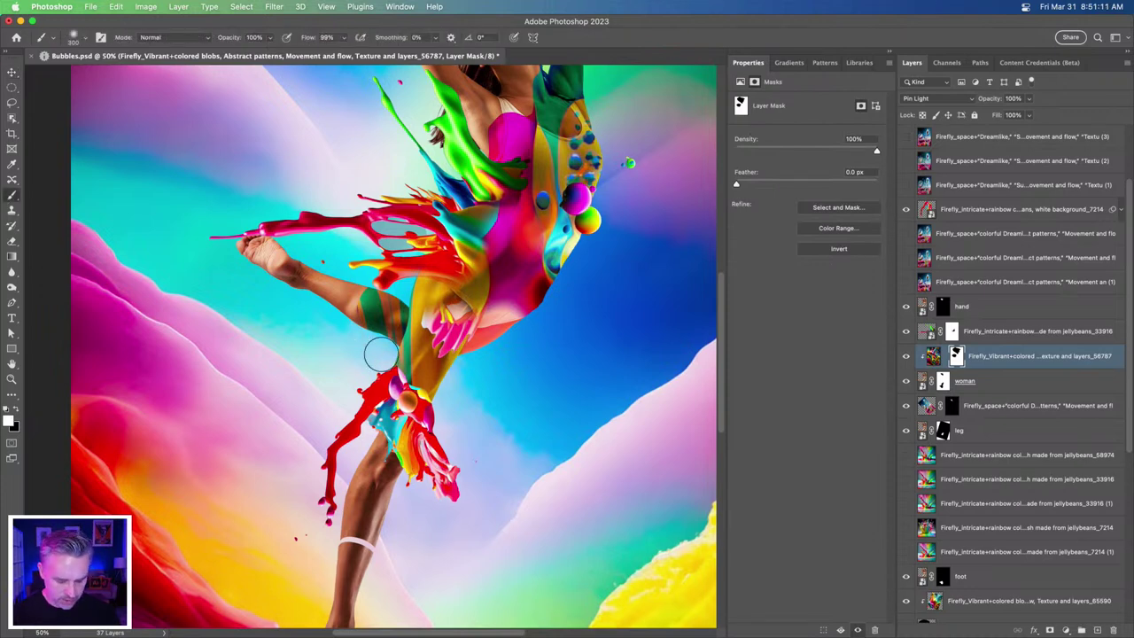
key("x")
mouse_move(371, 309)
left_mouse_down()
mouse_move(373, 328)
mouse_move(395, 324)
mouse_move(400, 372)
mouse_move(398, 322)
mouse_move(410, 379)
left_mouse_up()
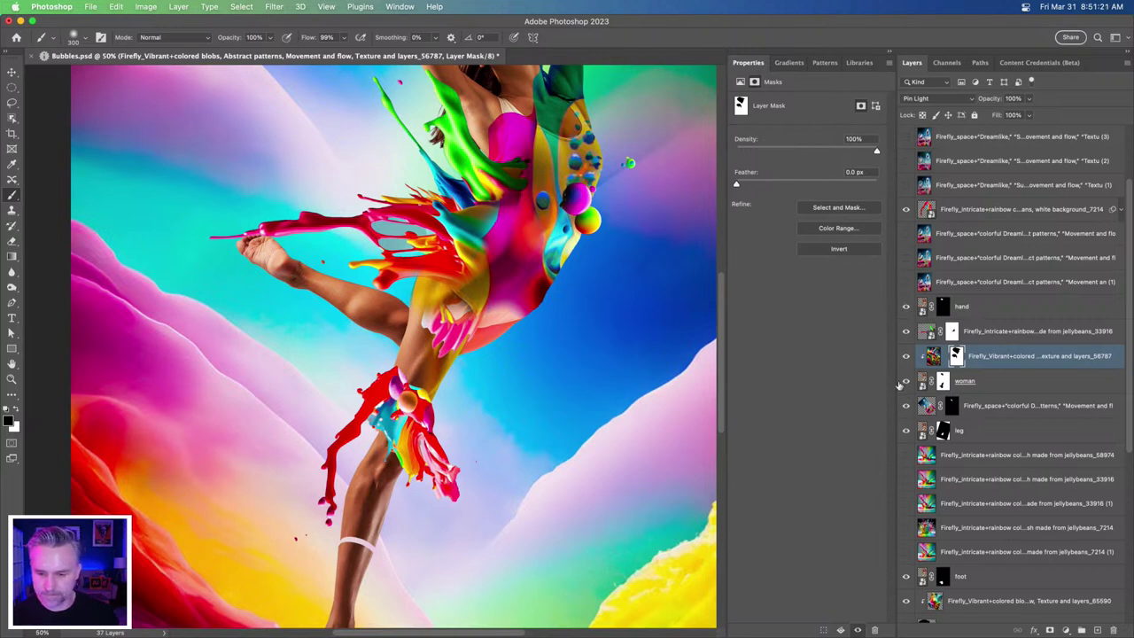
- Check the result against the woman layer, then move the jellybean splash layer beneath 'woman'
left_click(905, 381)
left_click(905, 382)
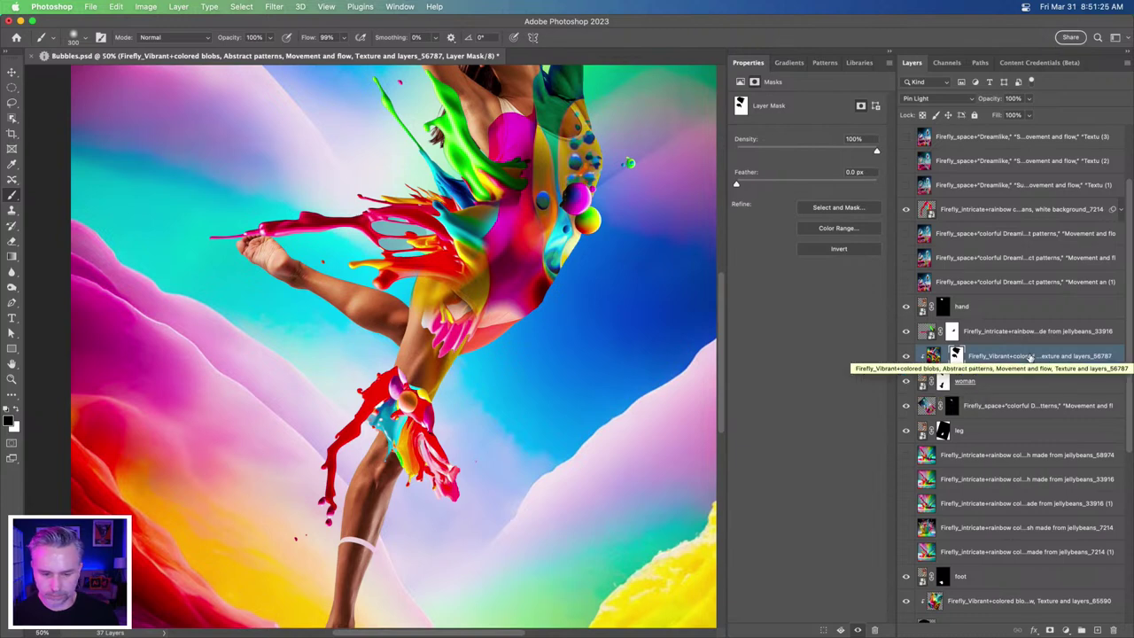
left_click(1030, 356)
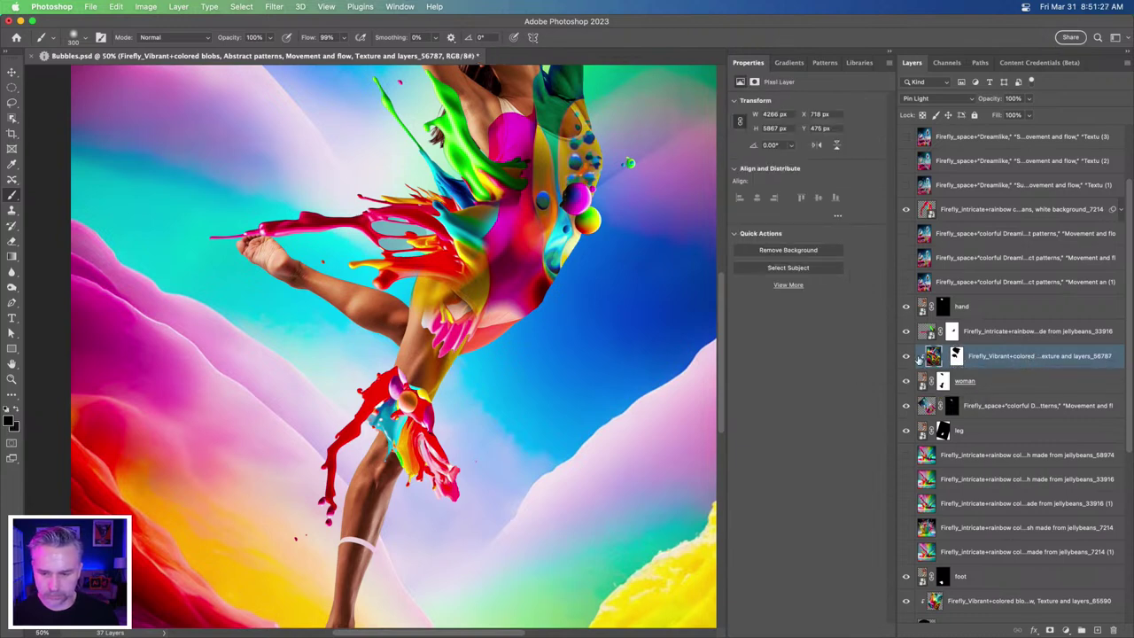
left_click_drag(957, 213, 983, 400)
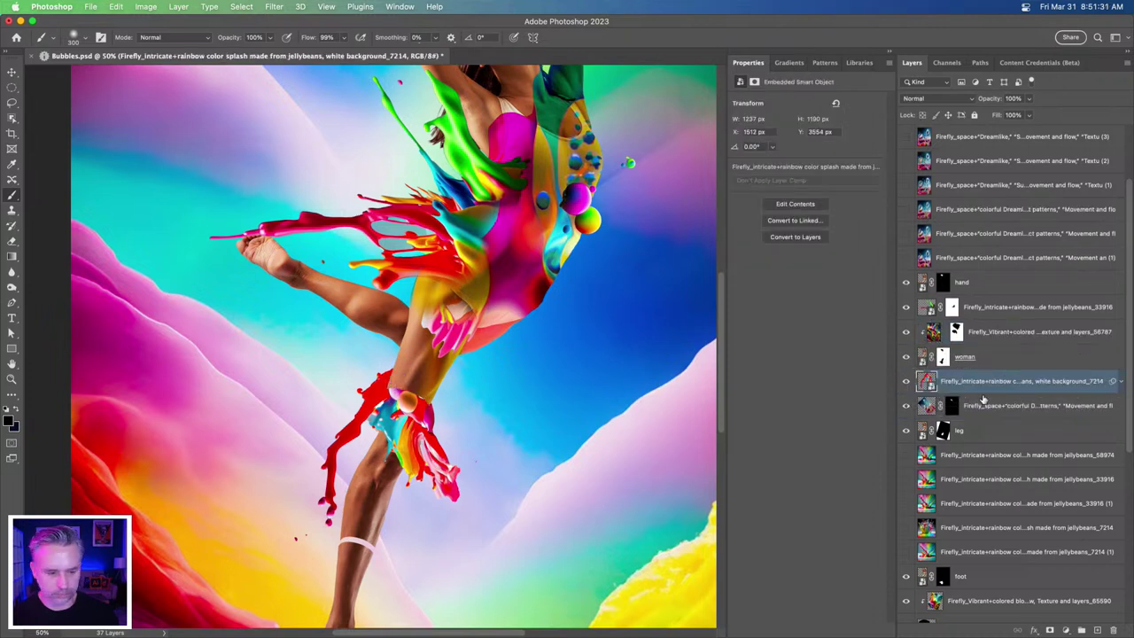
left_click(943, 356)
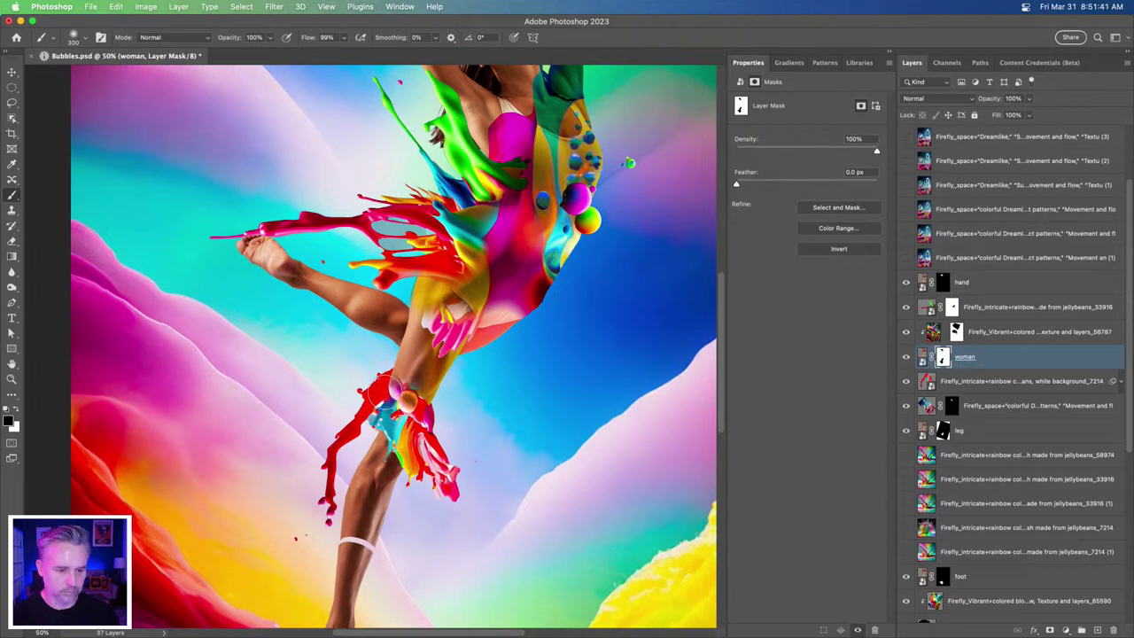
key("super+minus")
key("super+0")
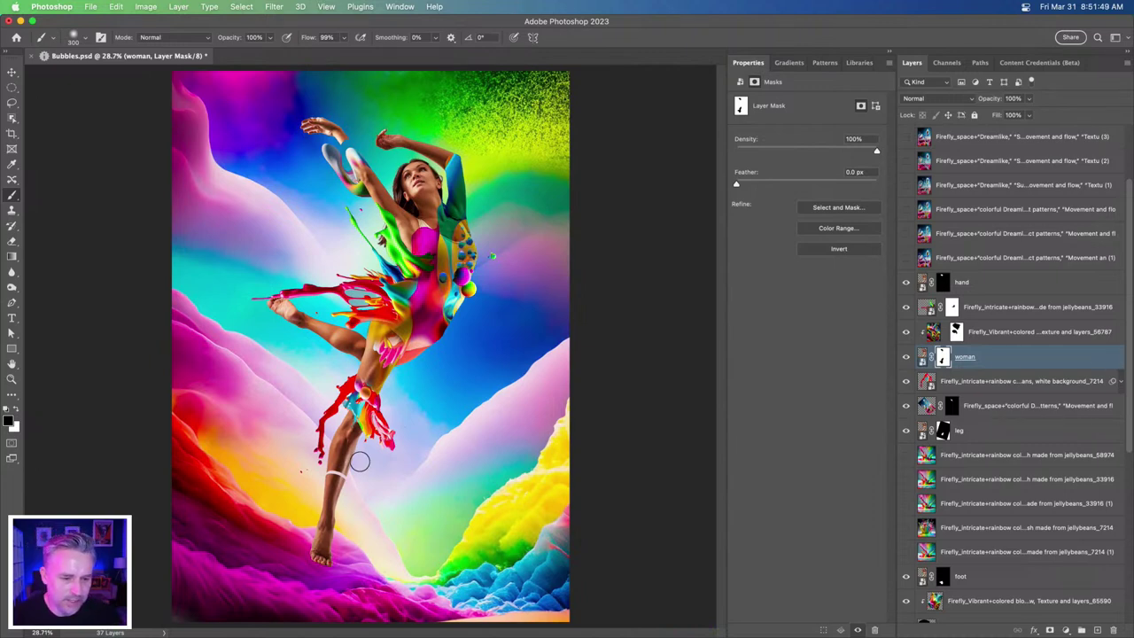
key("super+plus")
key("super+plus")
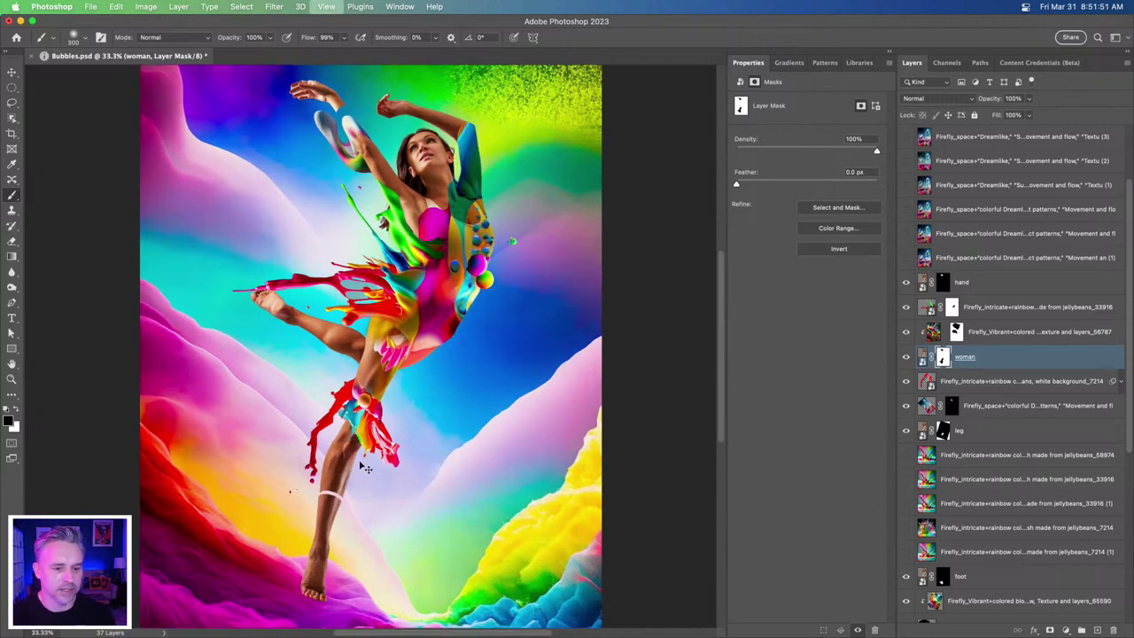
left_click_drag(541, 386, 603, 443)
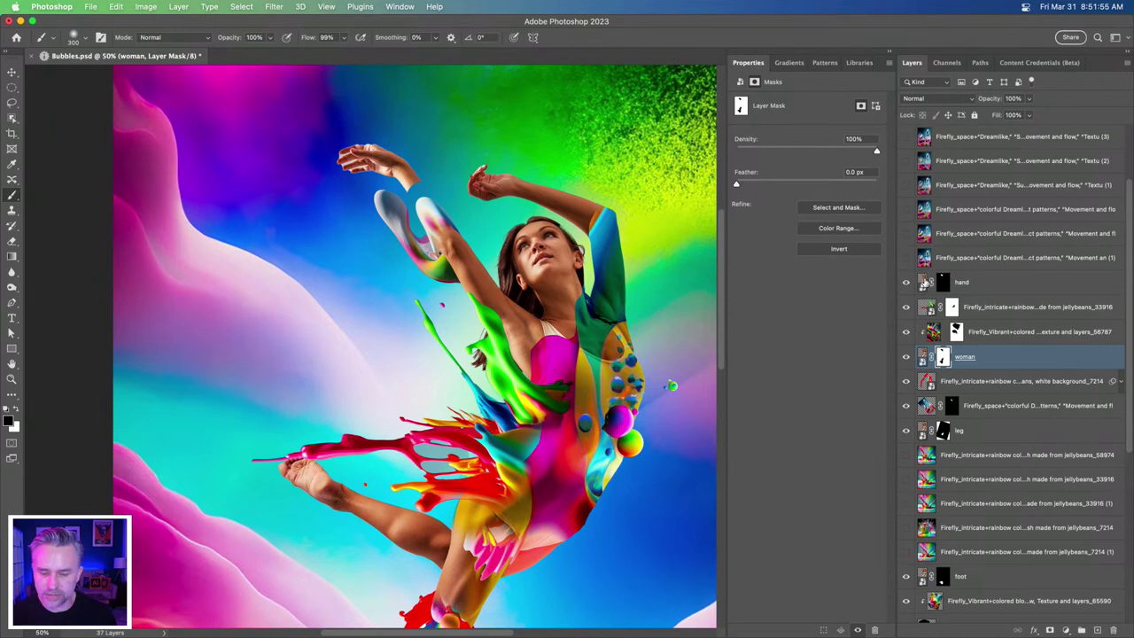
left_click(923, 282)
- In the hand smart object, lasso the strap by the armpit and Content-Aware Fill it away
double_click(922, 282)
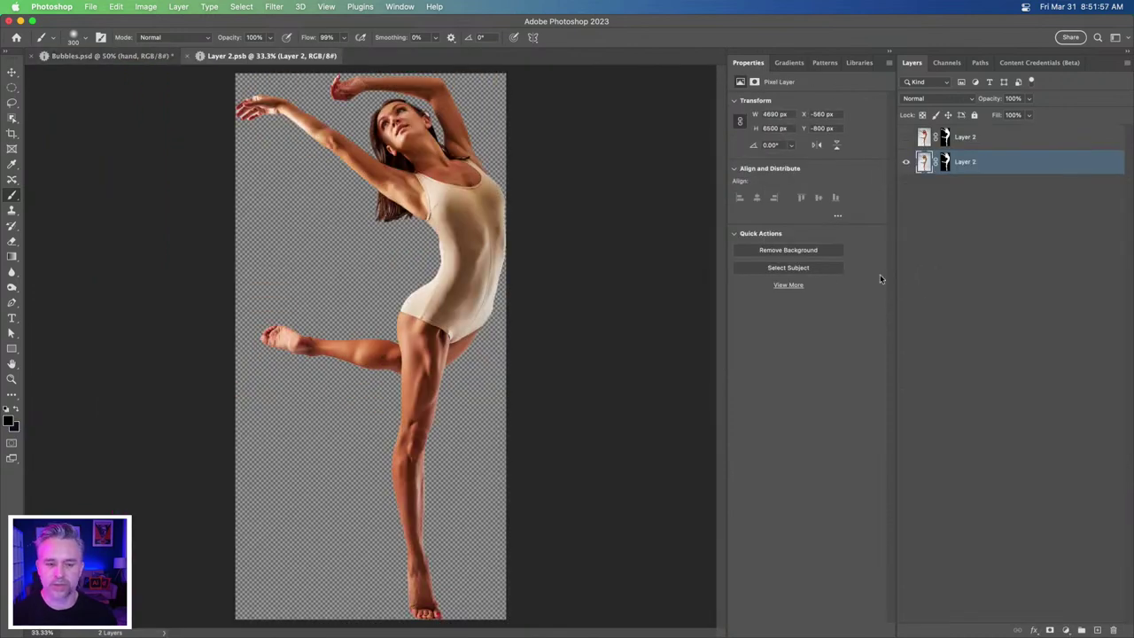
key("super+plus")
key("super+plus")
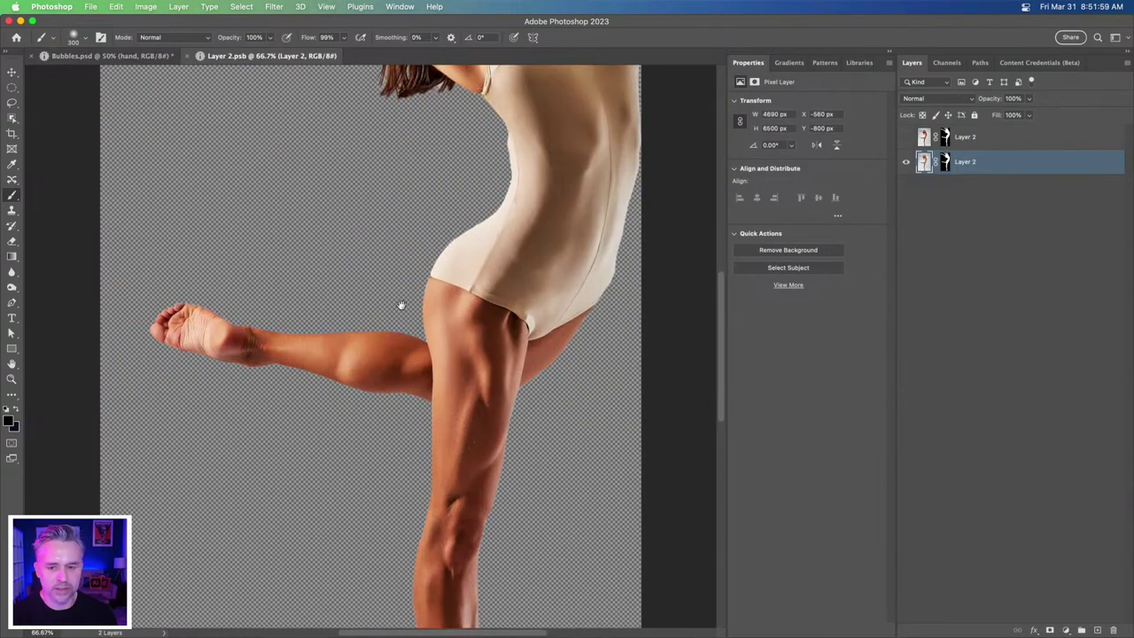
left_click_drag(395, 245, 392, 481)
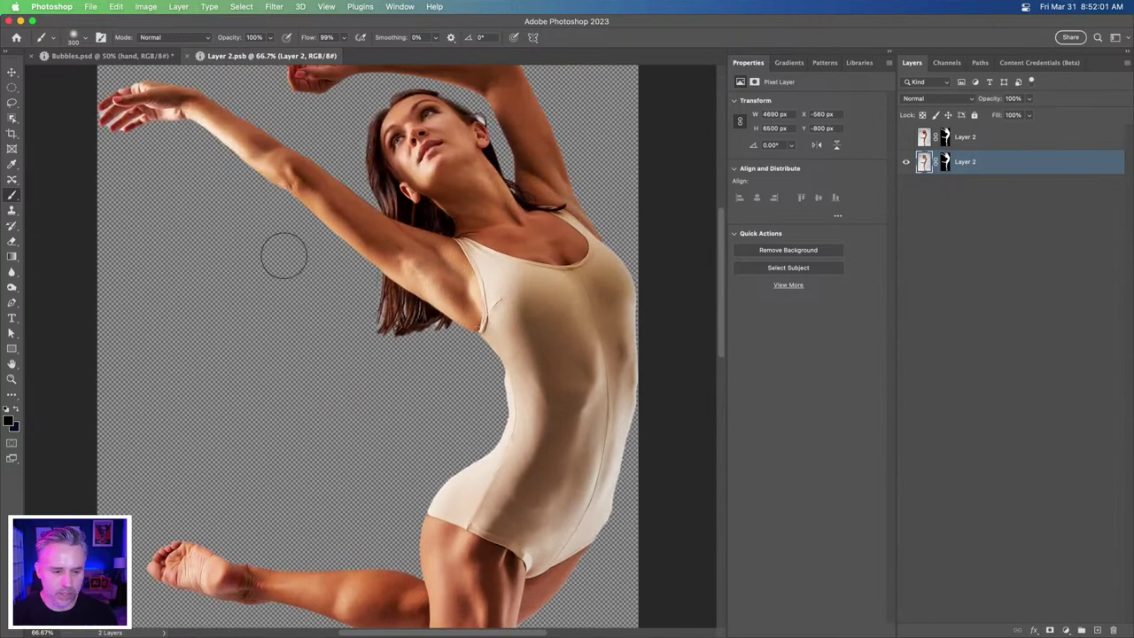
left_click(10, 102)
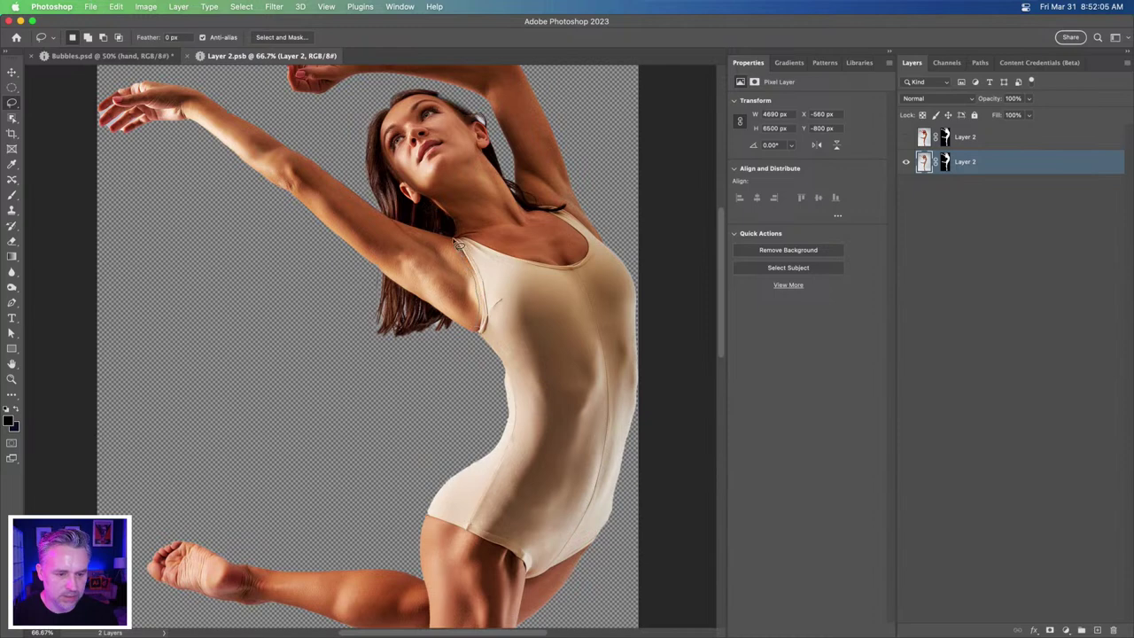
mouse_move(494, 255)
left_mouse_down()
mouse_move(508, 321)
mouse_move(485, 340)
mouse_move(468, 238)
mouse_move(548, 262)
mouse_move(499, 281)
left_mouse_up()
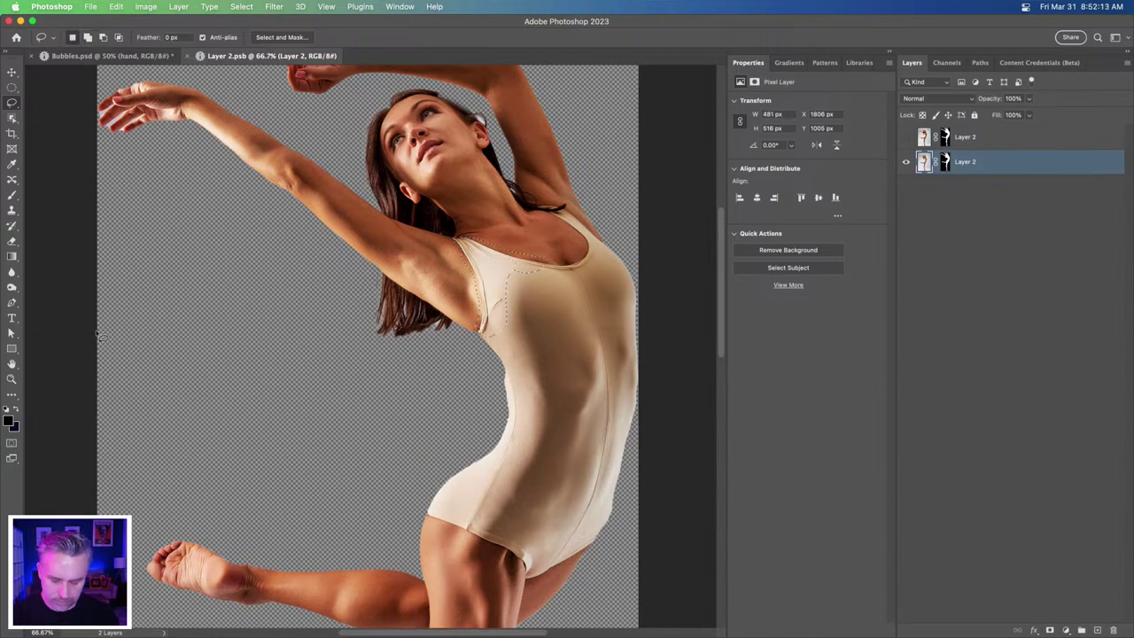
key("alt+BackSpace")
key("super+z")
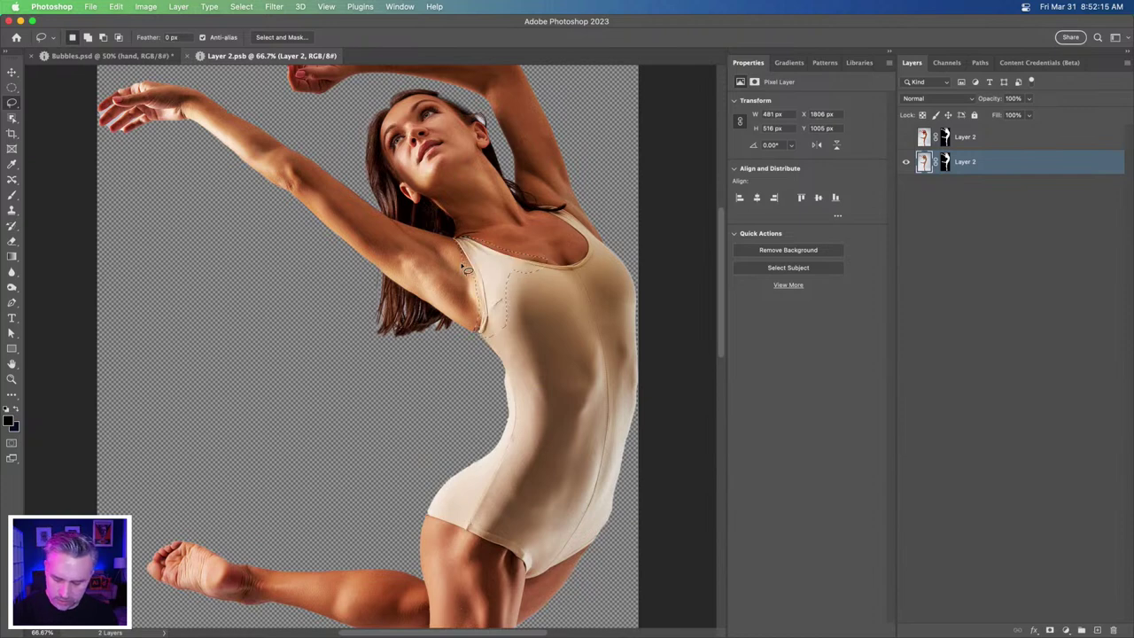
key("shift+BackSpace")
left_click(612, 236)
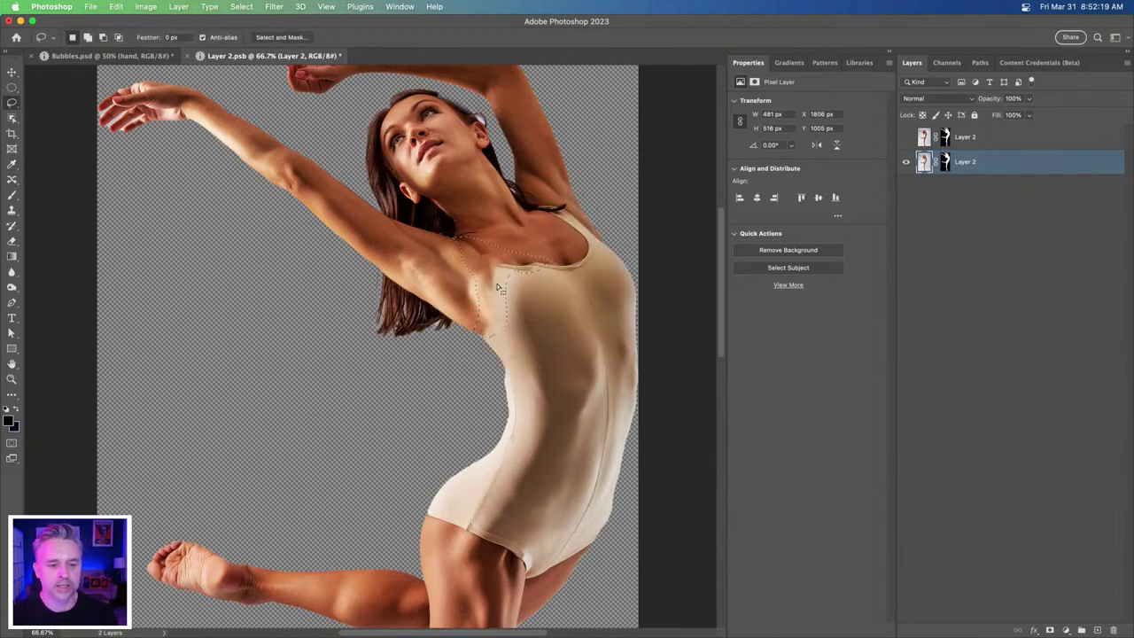
key("super+d")
- Content-Aware Fill the neckline and strap areas, then save and close the smart object
mouse_move(547, 259)
left_mouse_down()
mouse_move(582, 265)
mouse_move(553, 282)
mouse_move(478, 282)
left_mouse_up()
key("shift+BackSpace")
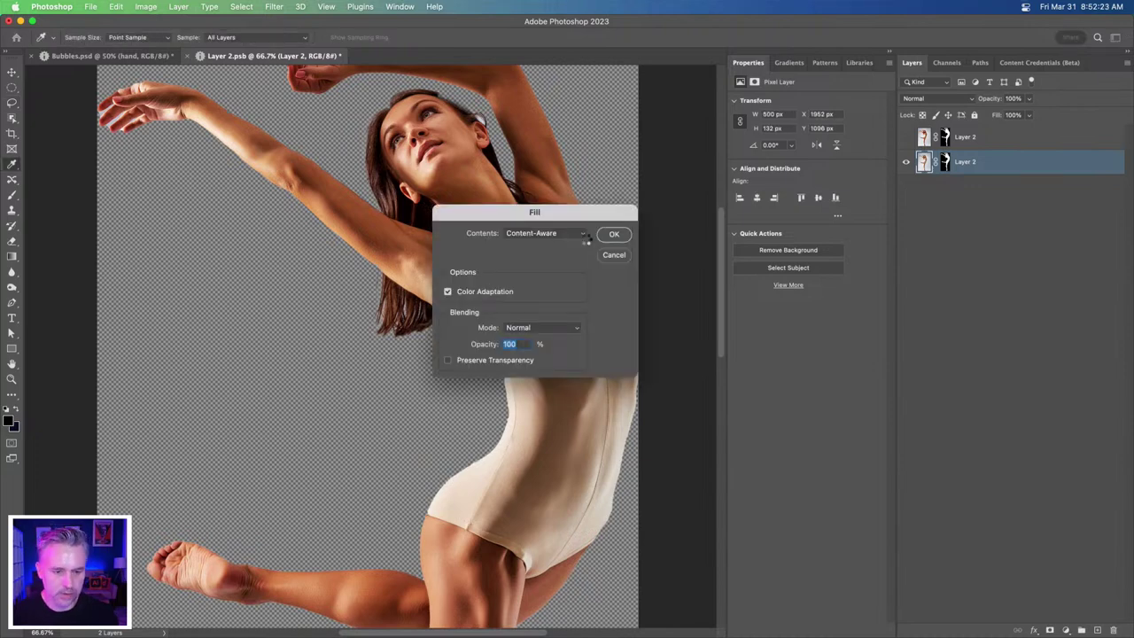
key("Return")
key("super+d")
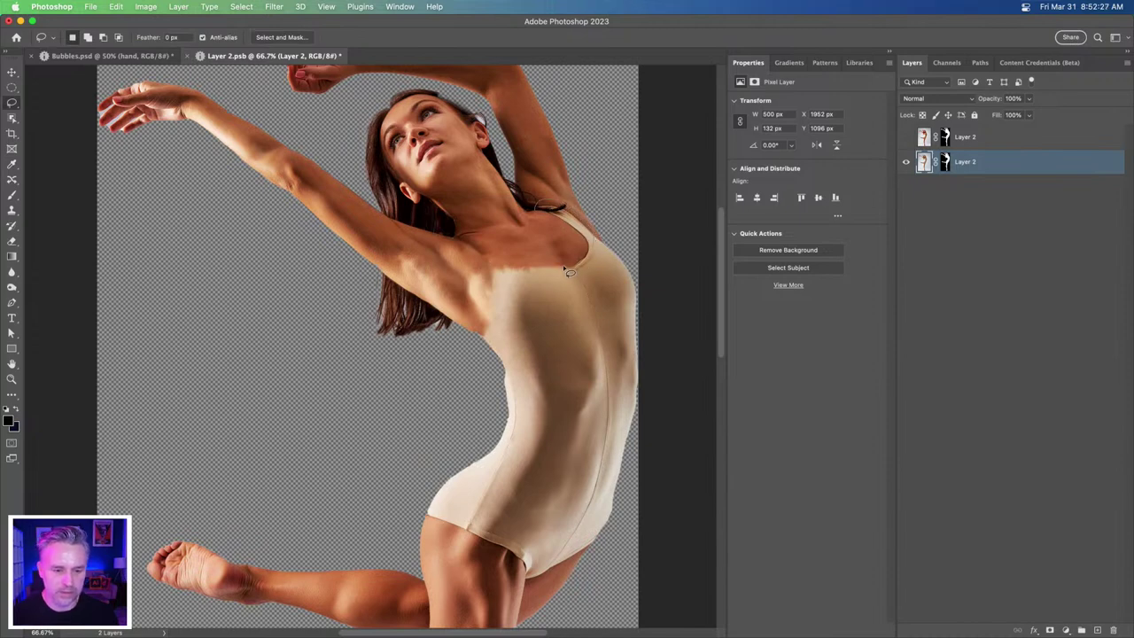
left_click_drag(568, 272, 568, 273)
key("shift+BackSpace")
key("Return")
key("super+d")
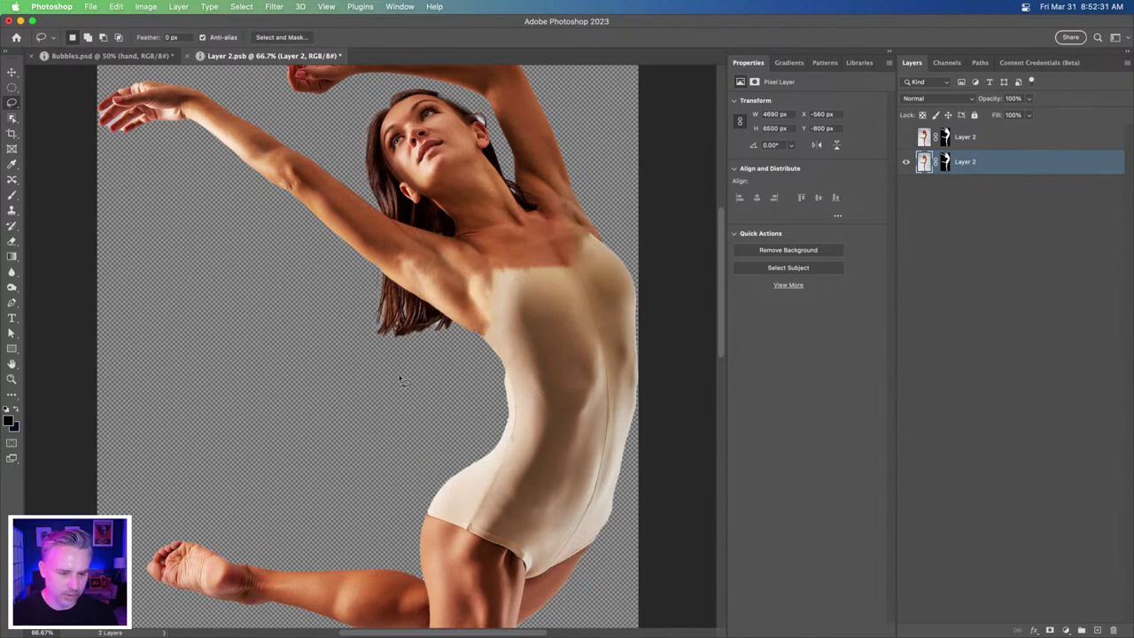
key("super+s")
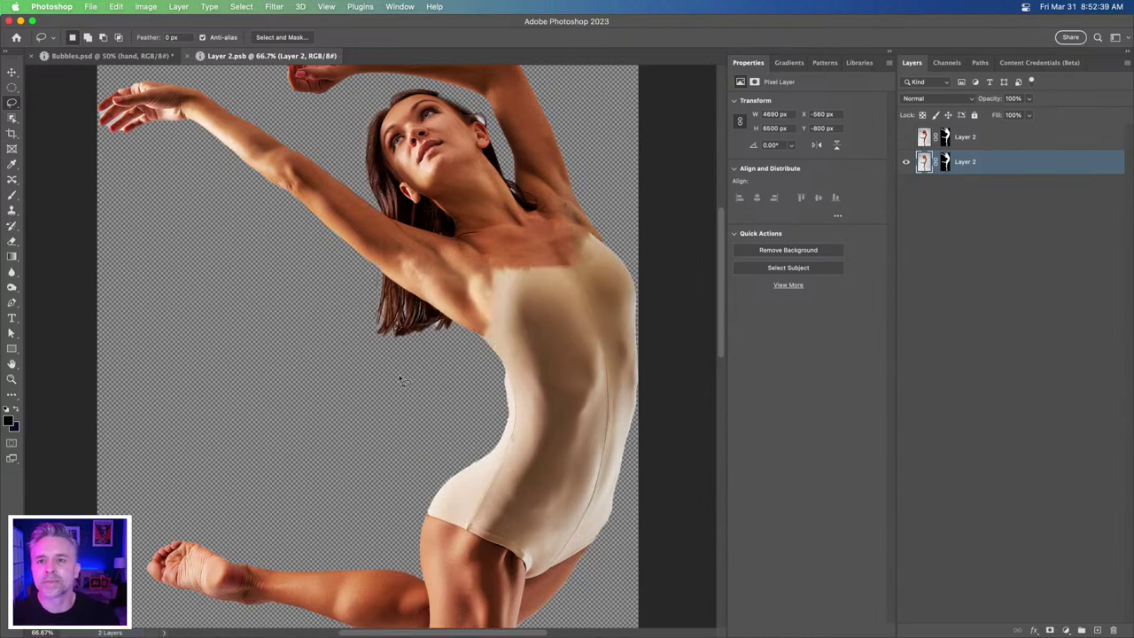
key("super+w")
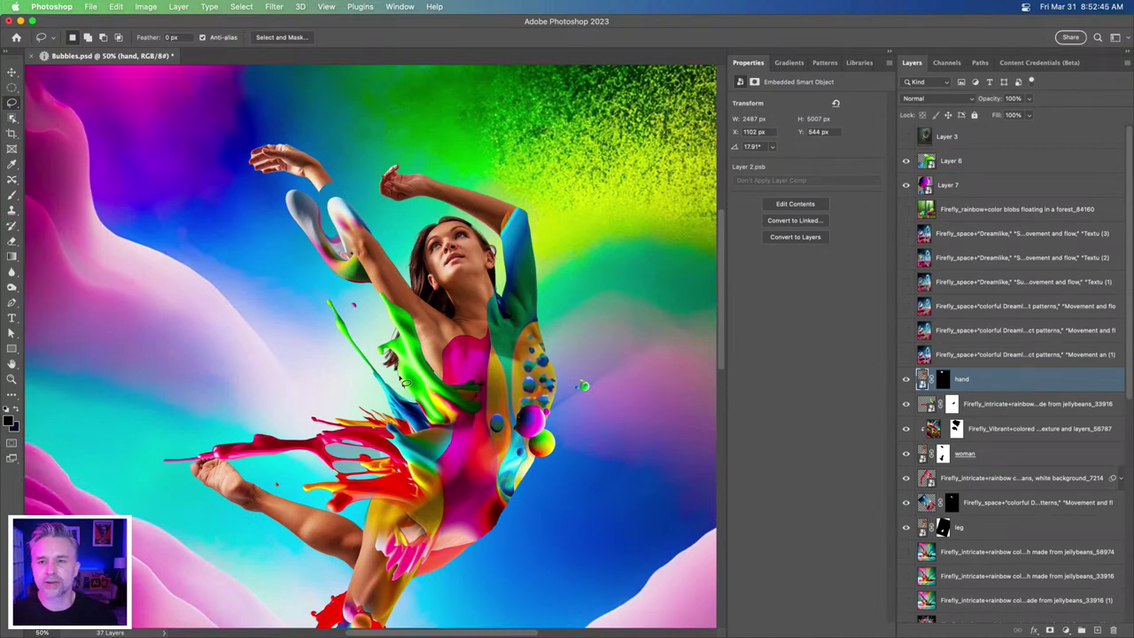
left_click_drag(257, 425, 334, 348)
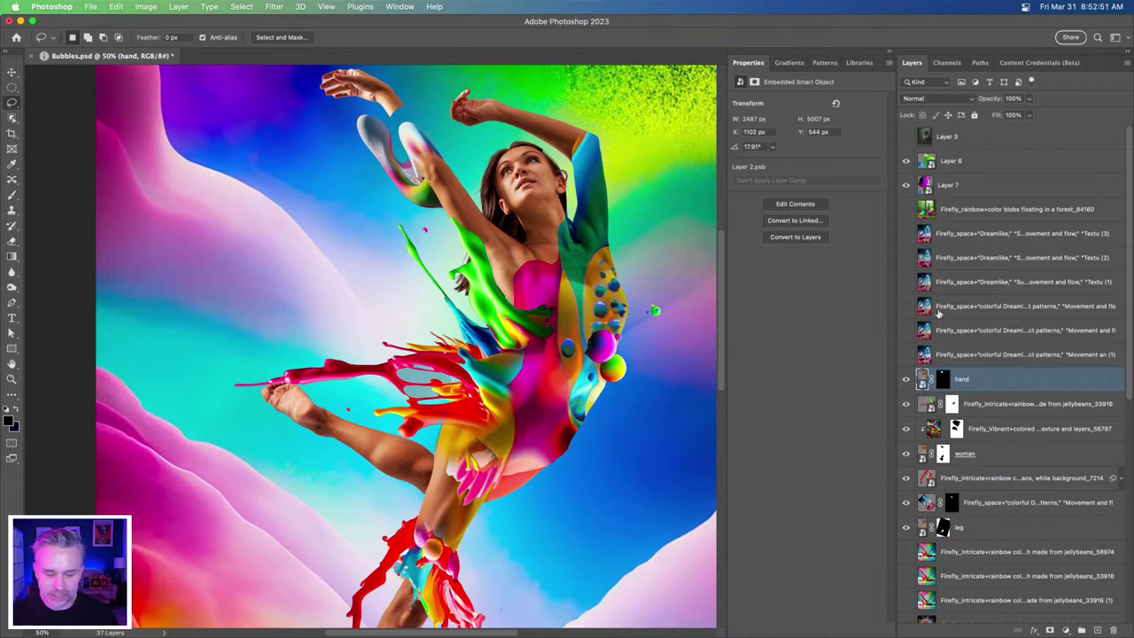
key("super+0")
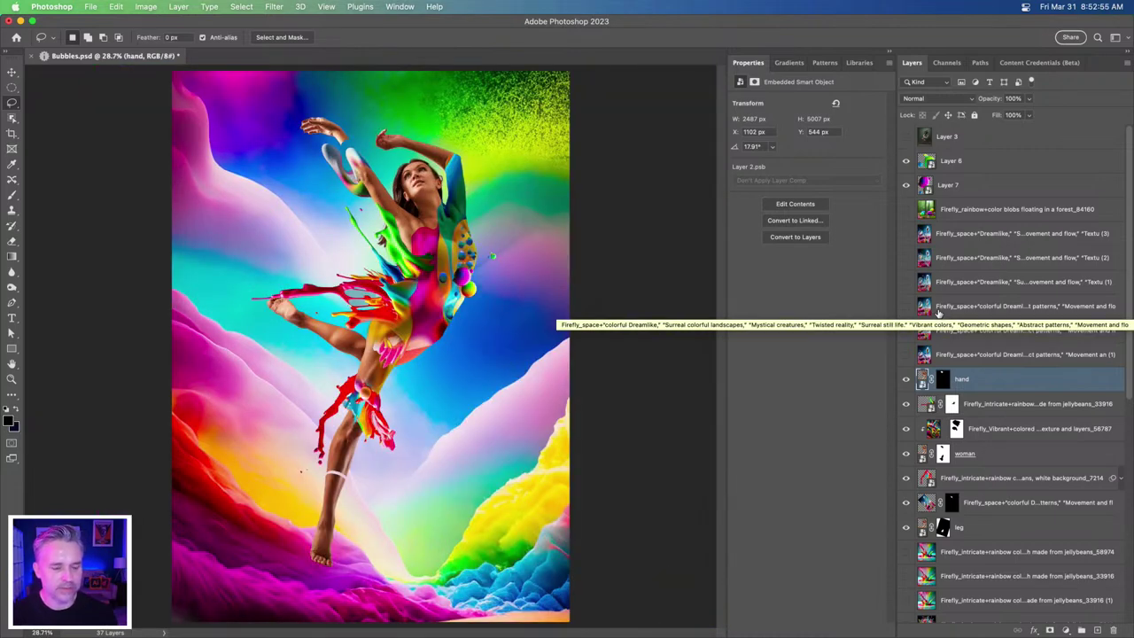
key("super+equal")
key("super+equal")
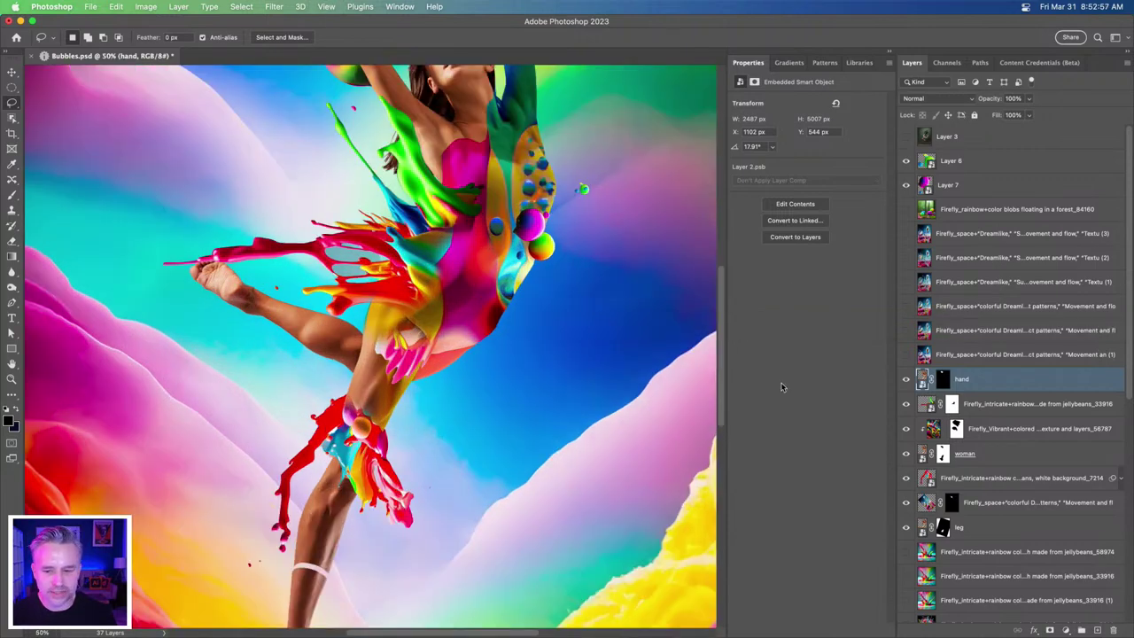
scroll(427, 456, "up", 5)
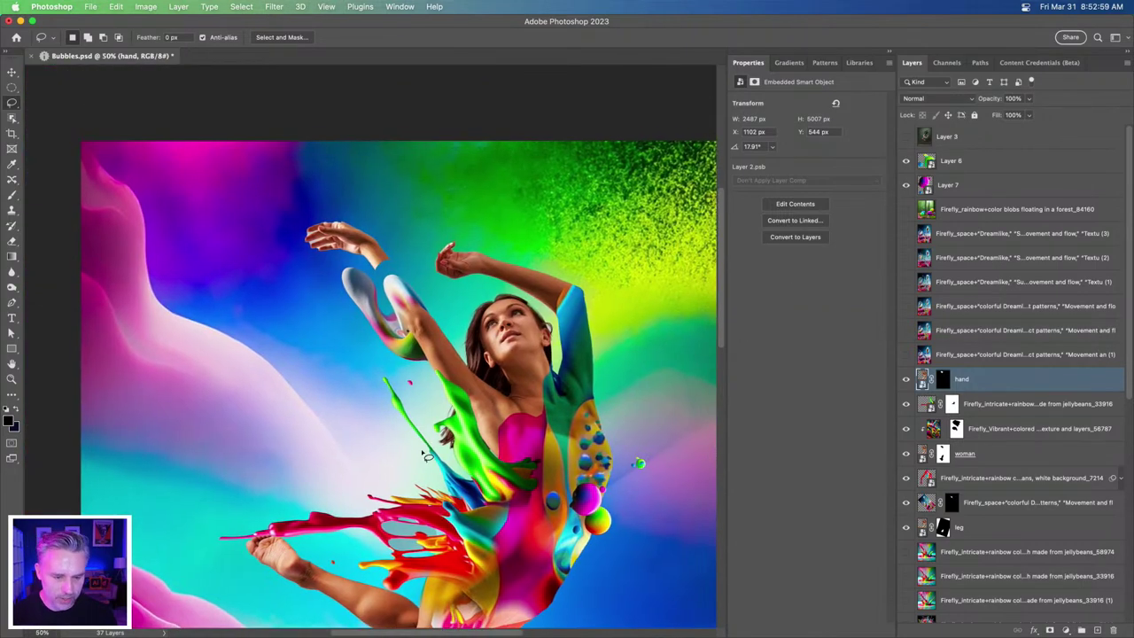
key("super+equal")
key("super+equal")
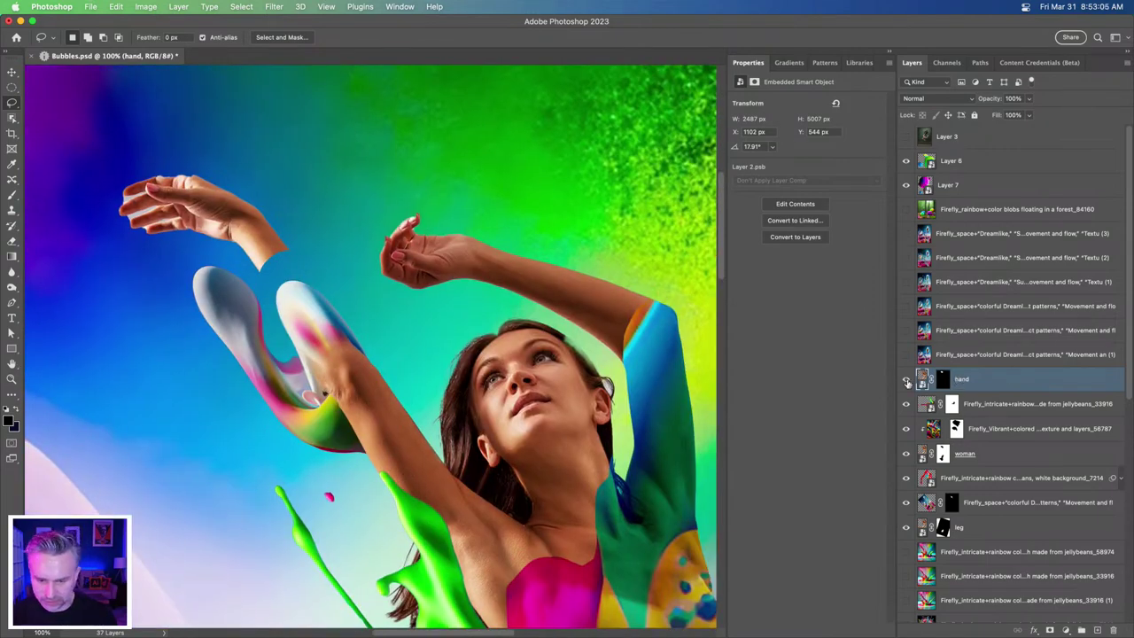
left_click(922, 455)
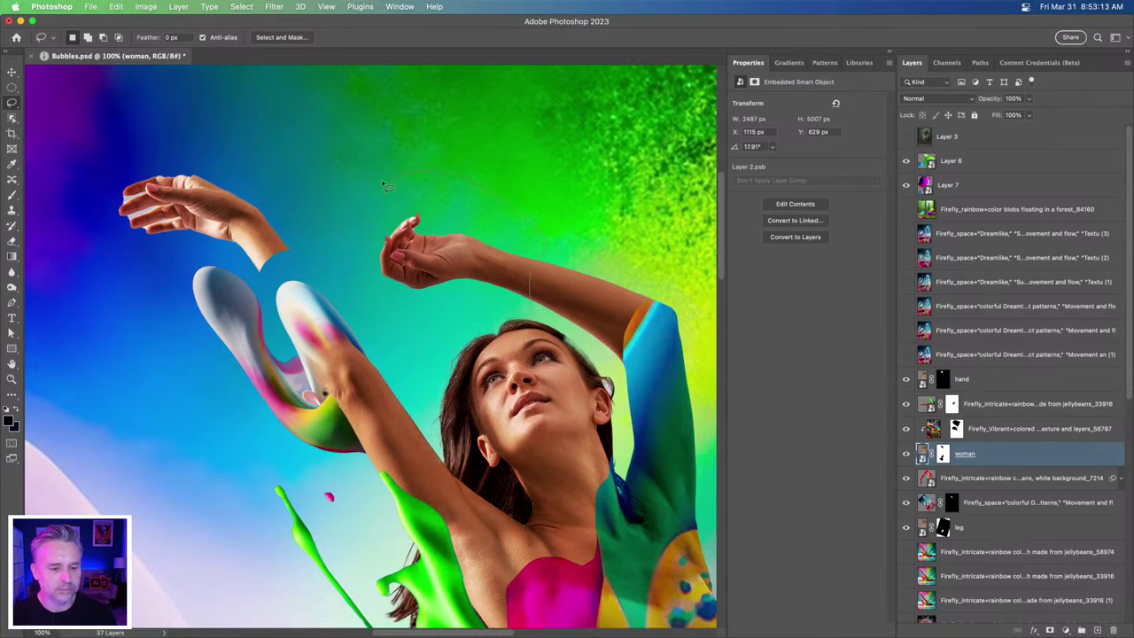
- Lasso the raised hand, duplicate the woman layer, and fill the copy's mask with black foreground colour
left_click_drag(372, 297, 368, 294)
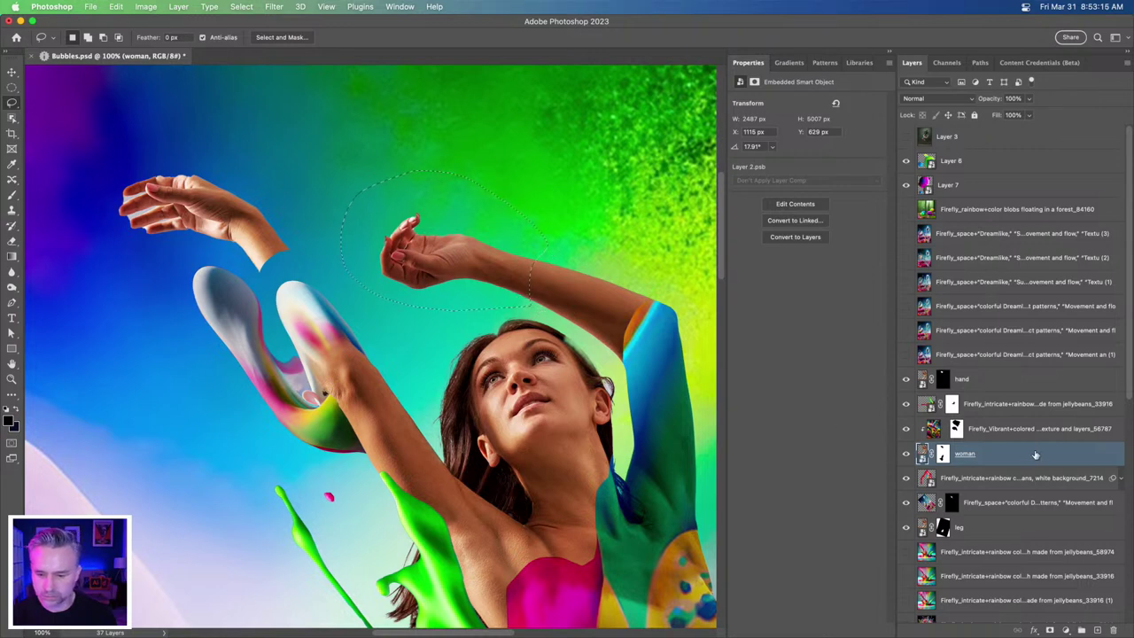
left_click_drag(1034, 456, 1098, 630)
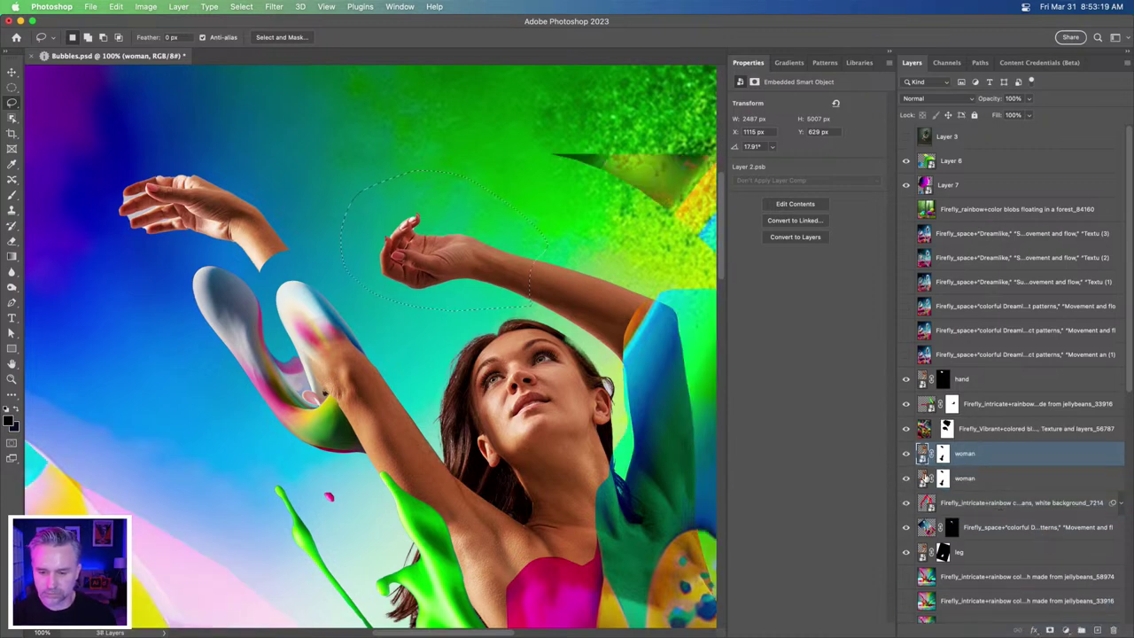
left_click(943, 478)
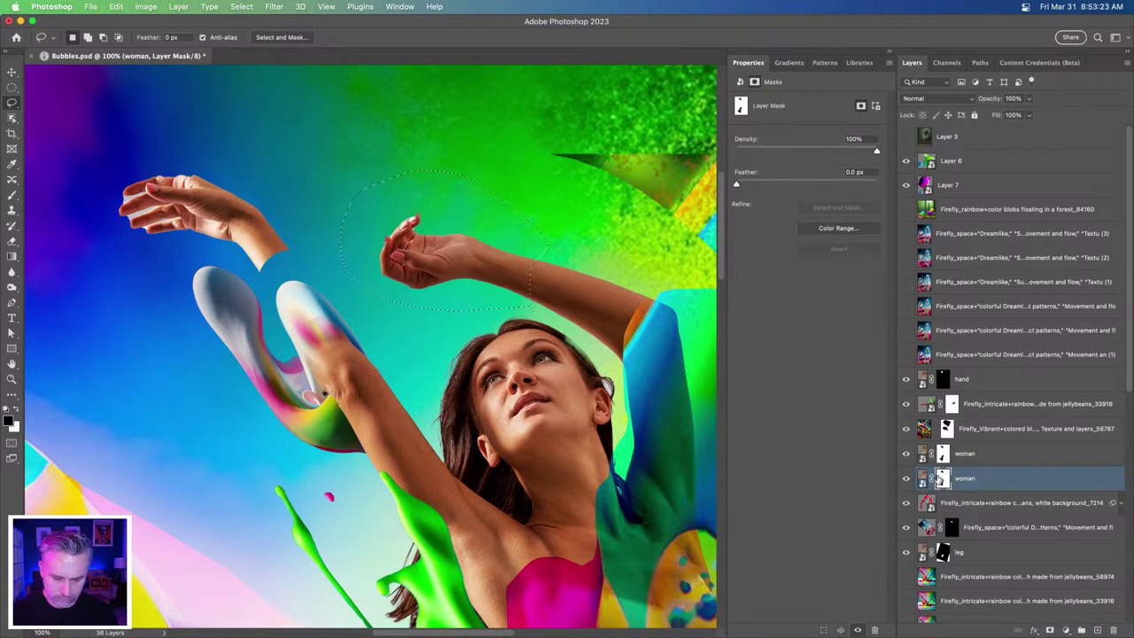
key("shift+BackSpace")
left_click(614, 235)
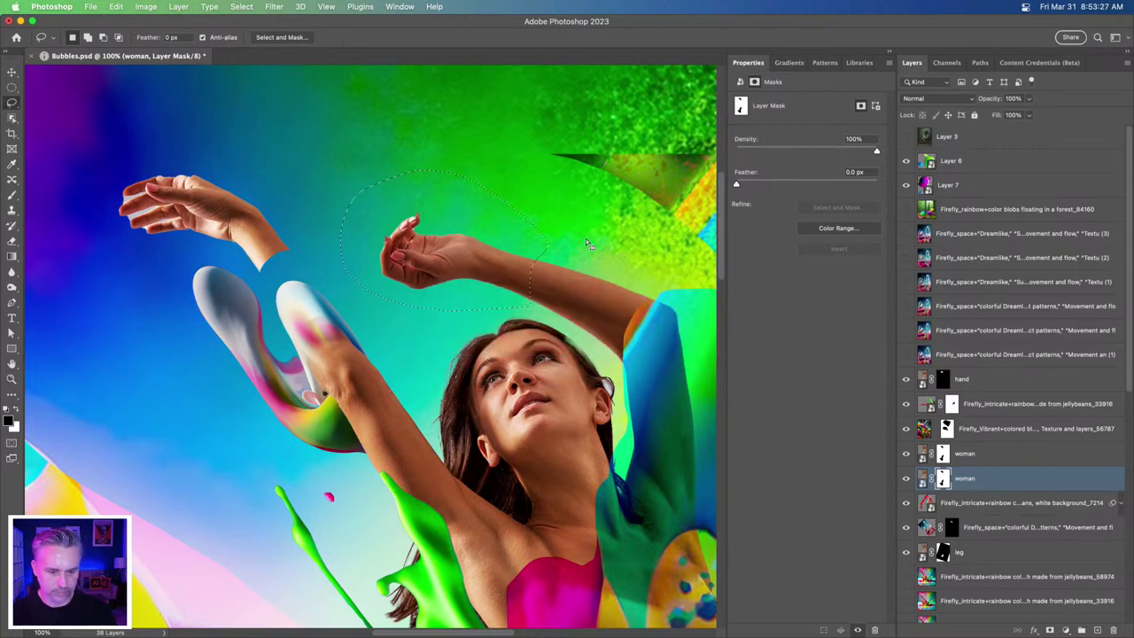
key("shift+BackSpace")
left_click(536, 233)
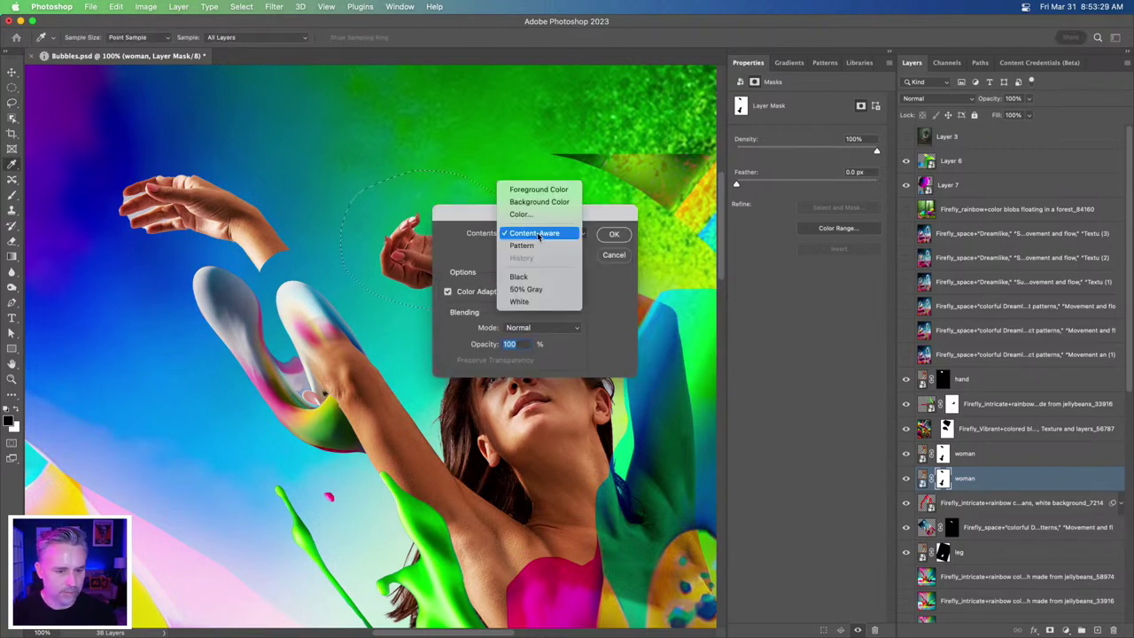
left_click(536, 190)
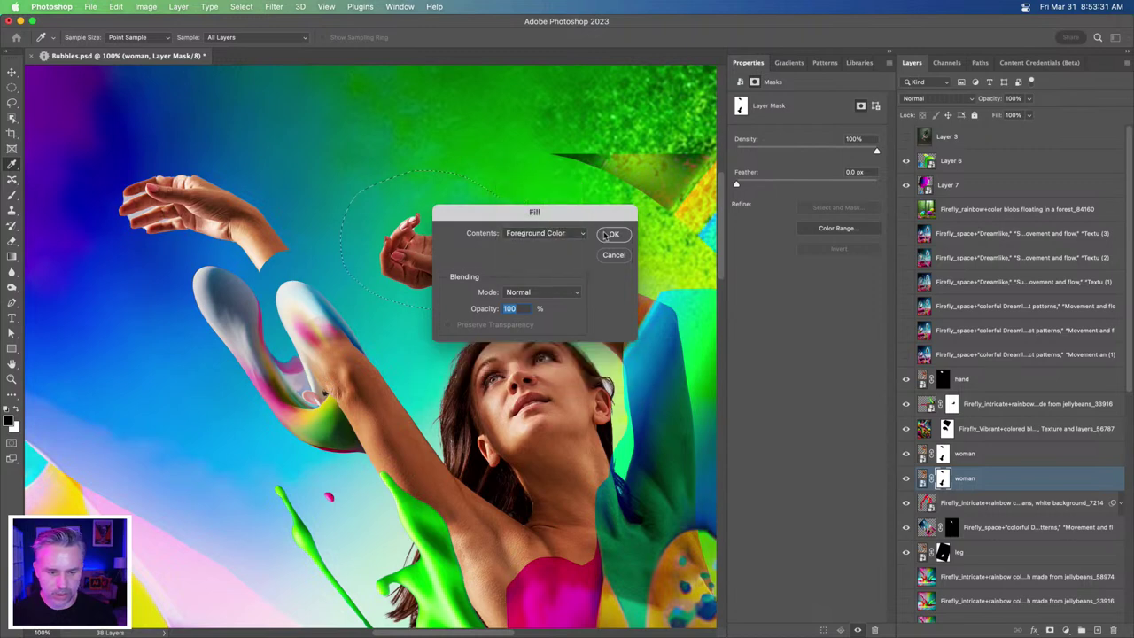
left_click(610, 235)
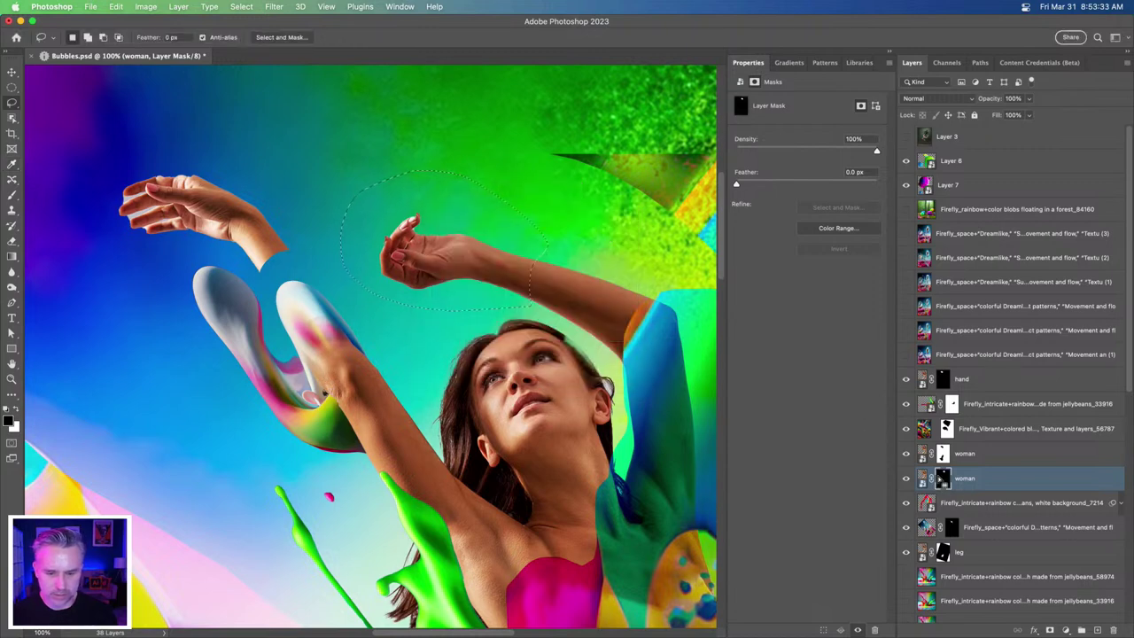
- Show the upper woman layer again, rename the copy 'left hand', and deselect
left_click(906, 453)
double_click(964, 478)
type("left hand")
key("Return")
key("ctrl+d")
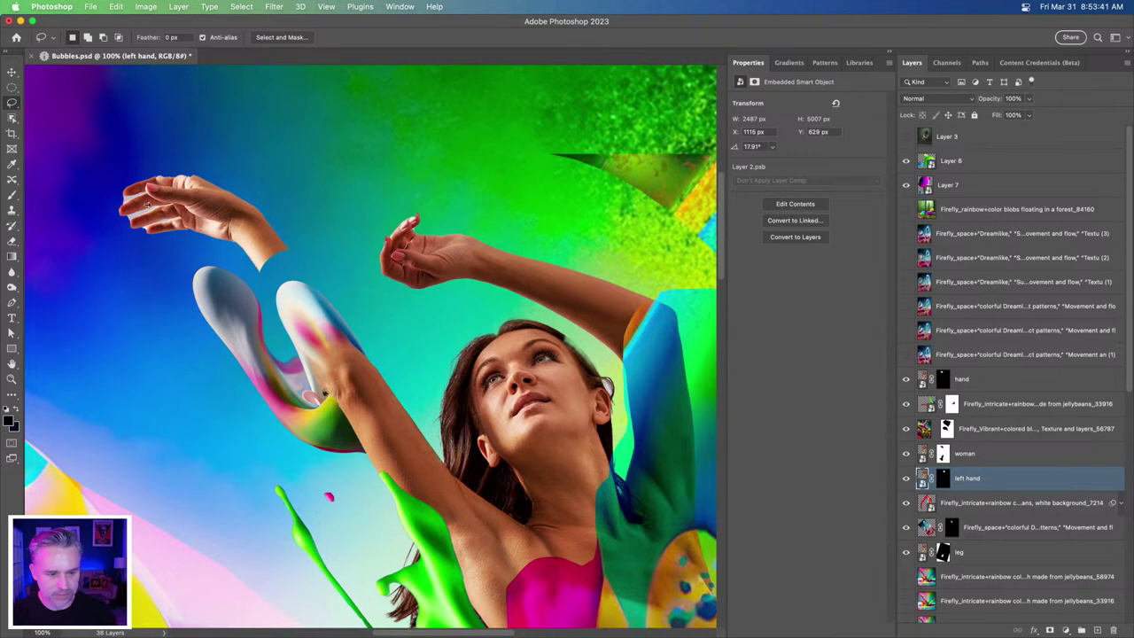
- Fill the hand selection with black on the woman layer's mask to hide the original raised hand
left_click(11, 71)
left_click_drag(424, 280, 370, 267)
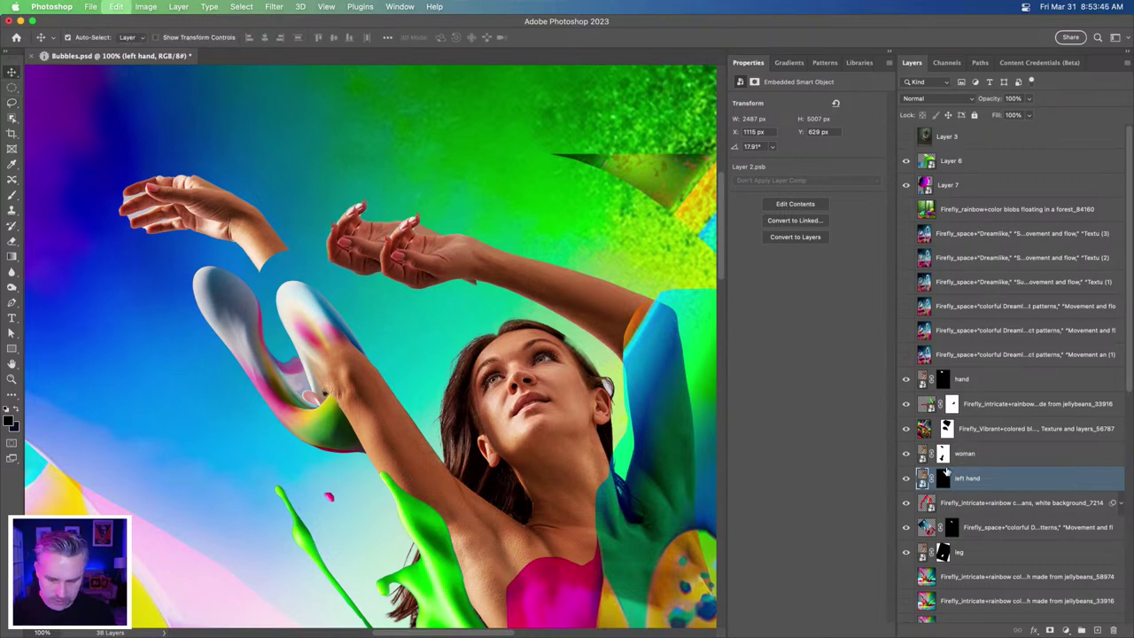
key("ctrl+z")
key("ctrl+z")
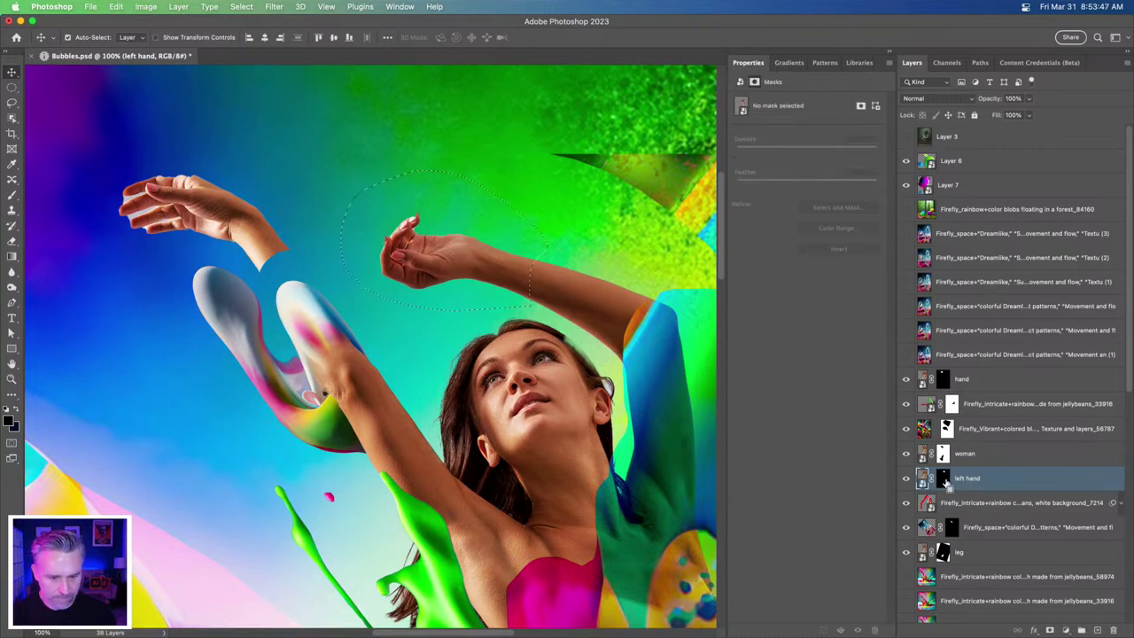
left_click(944, 455)
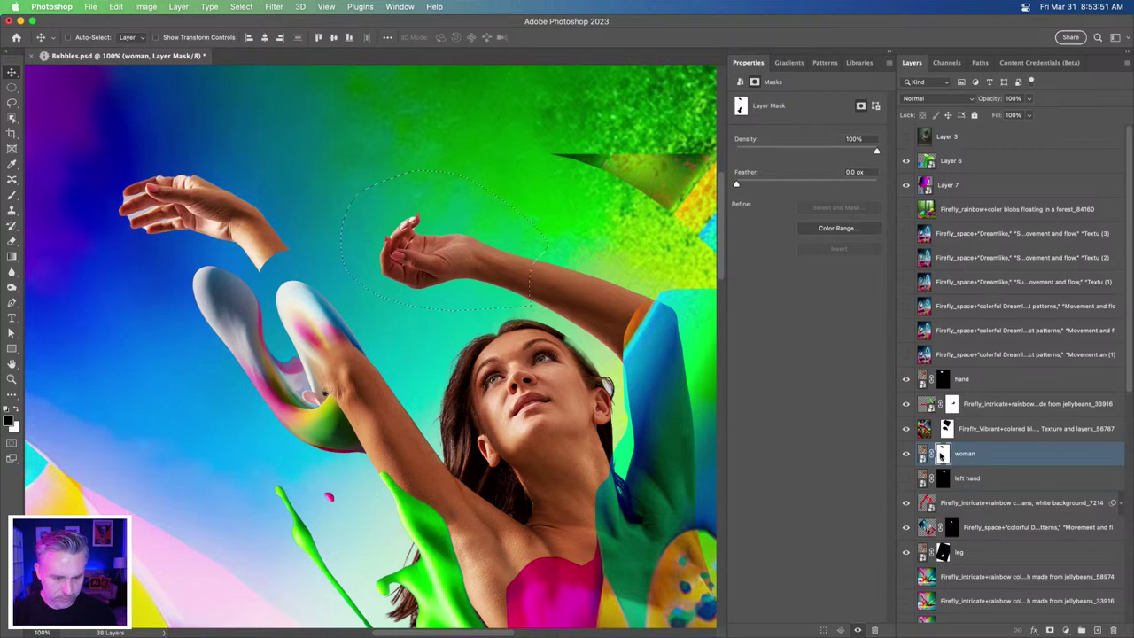
key("shift+BackSpace")
key("Return")
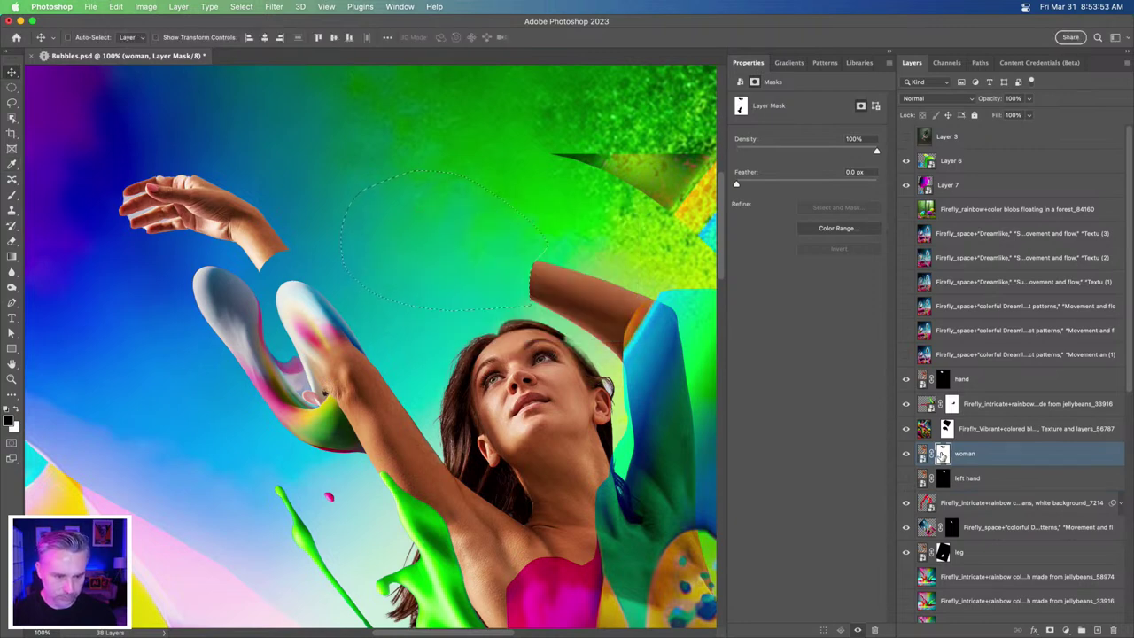
key("super+d")
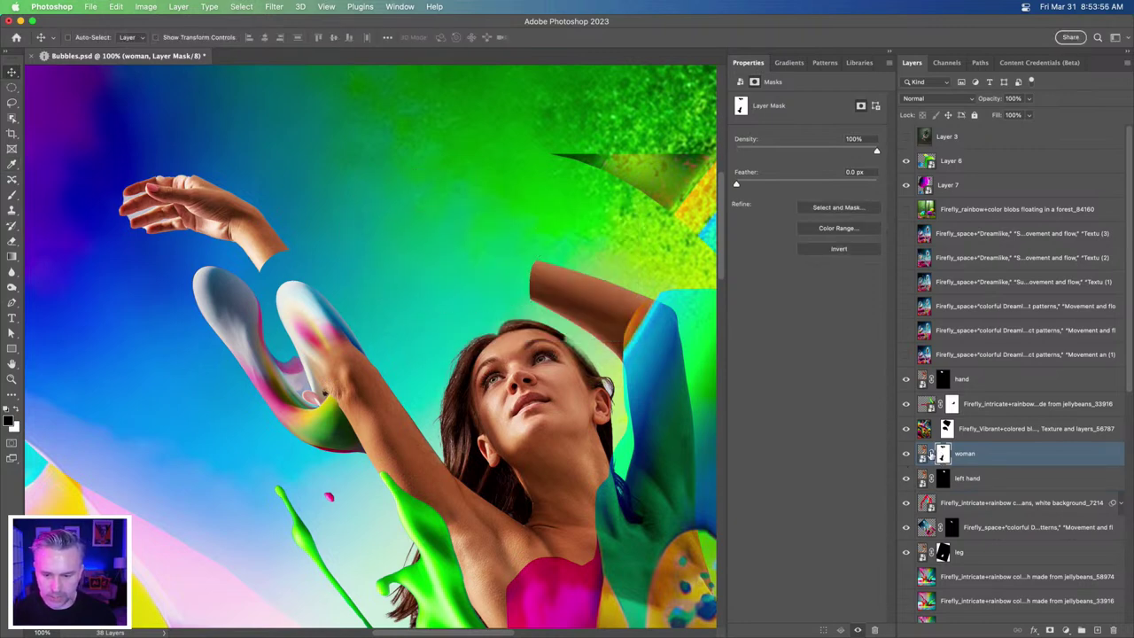
- Nudge the left hand layer 19 px left and brush black over part of the woman's forearm
left_click(942, 455, "shift")
left_click(985, 487)
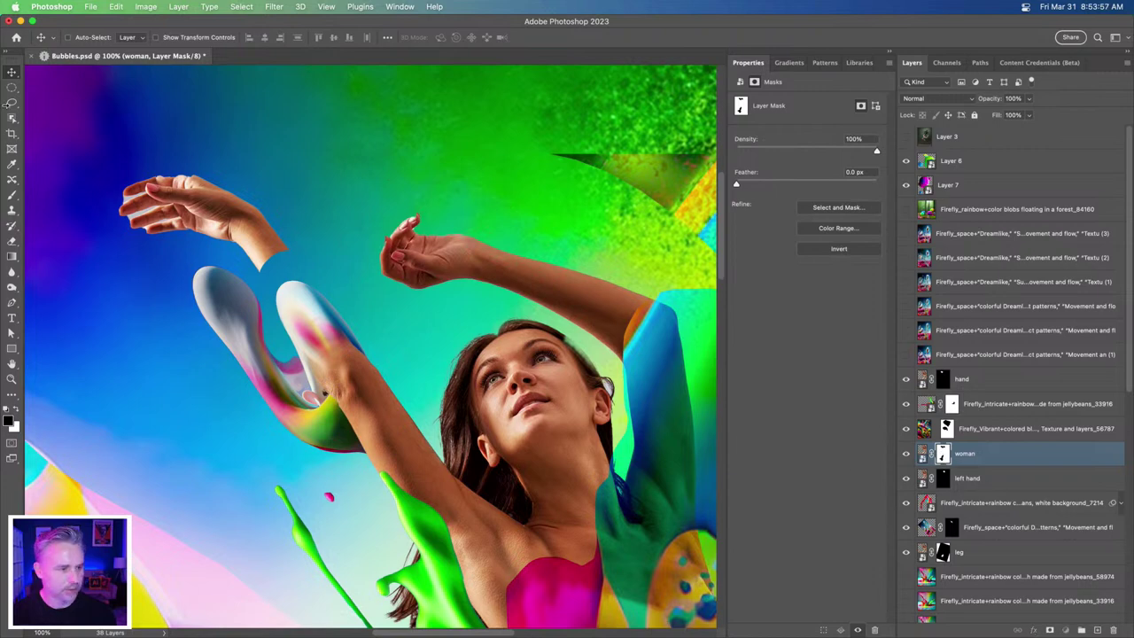
key("shift+Left")
key("shift+Left")
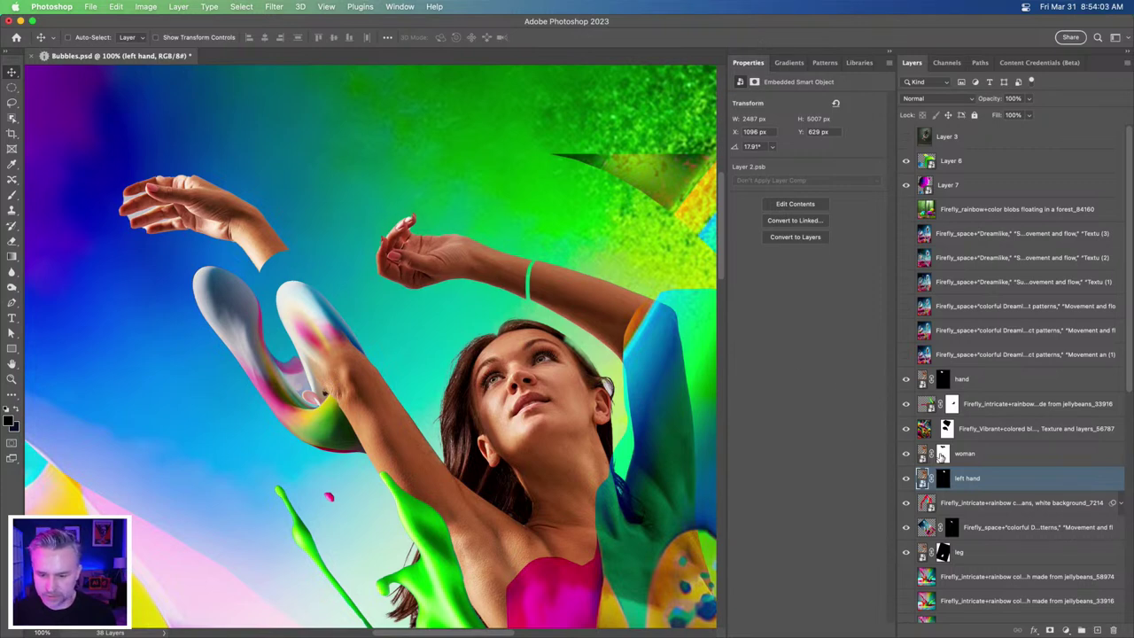
left_click(942, 454)
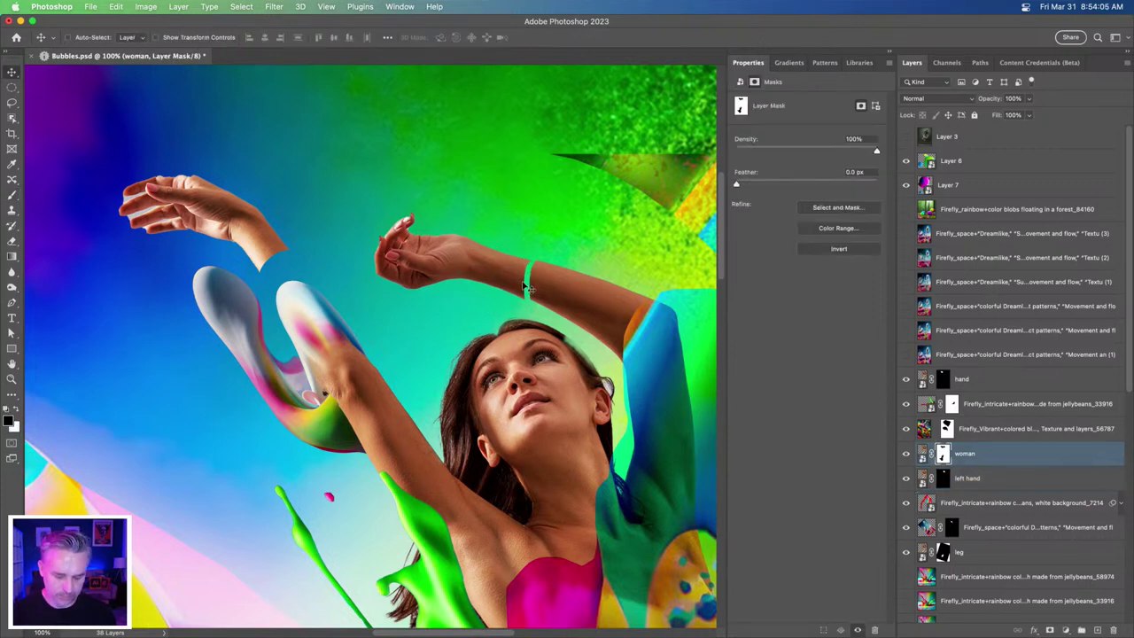
left_click(11, 195)
mouse_move(529, 277)
left_mouse_down()
mouse_move(514, 288)
mouse_move(545, 306)
mouse_move(551, 293)
left_mouse_up()
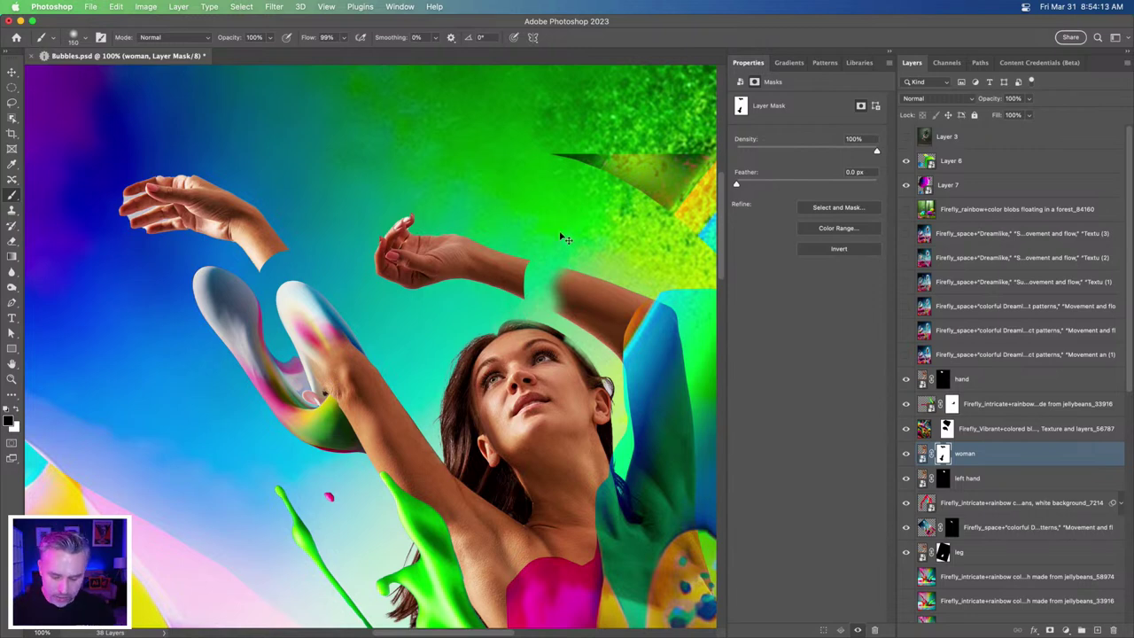
- Clip the Firefly_Vibrant blobs layer to the woman layer, then zoom to 50% on the dancer
key("super+0")
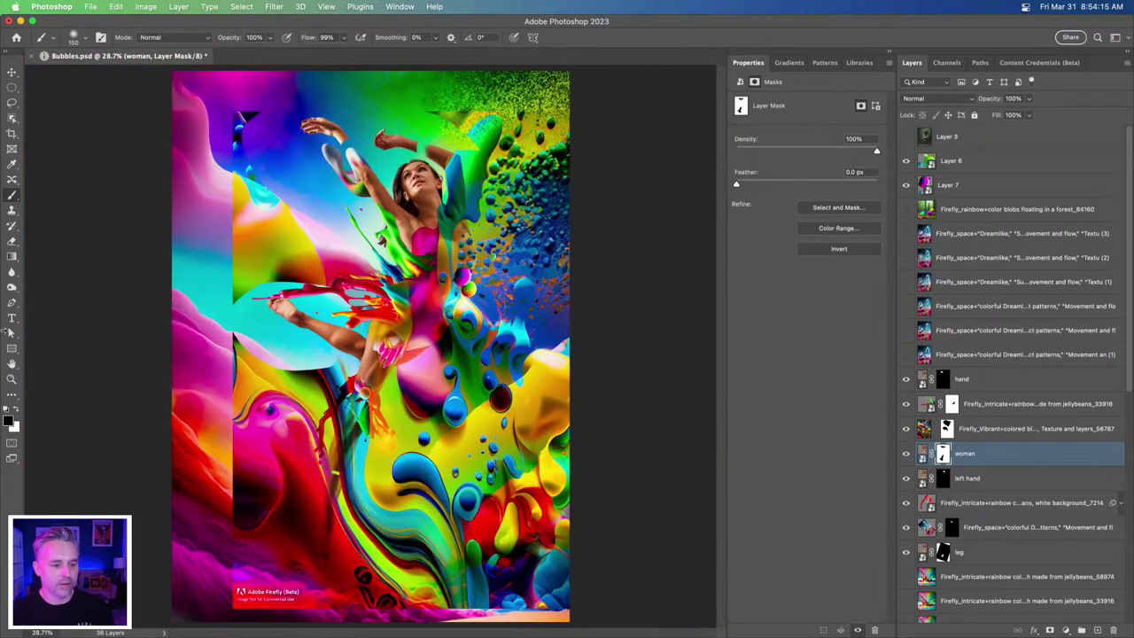
left_click(12, 71)
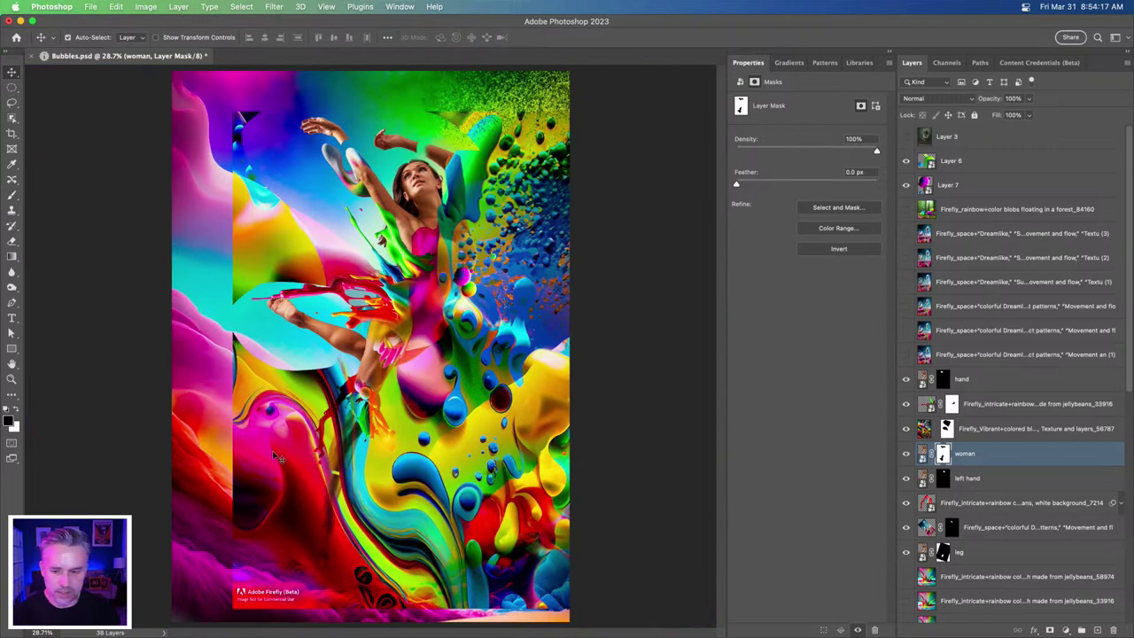
left_click(941, 428)
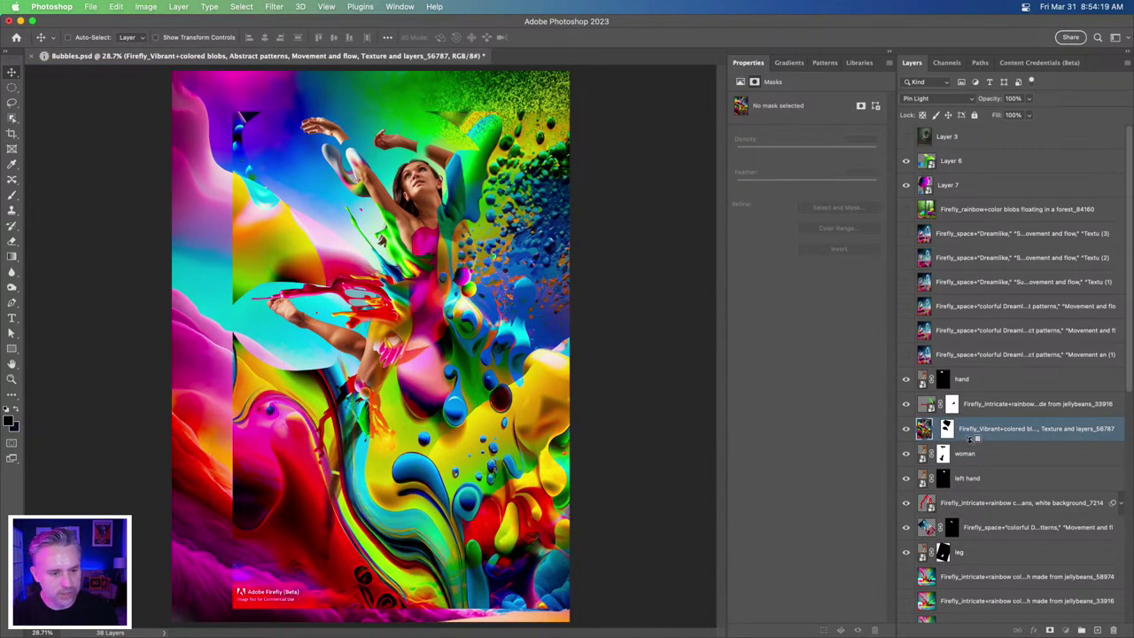
left_click(971, 441, "alt")
key("super+equal")
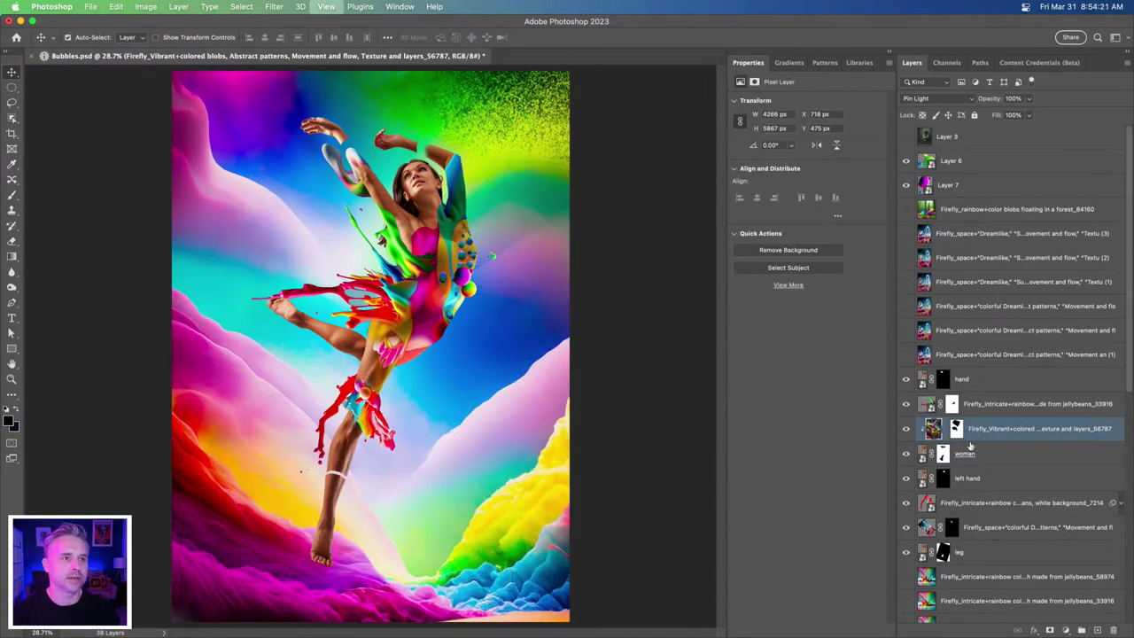
key("super+equal")
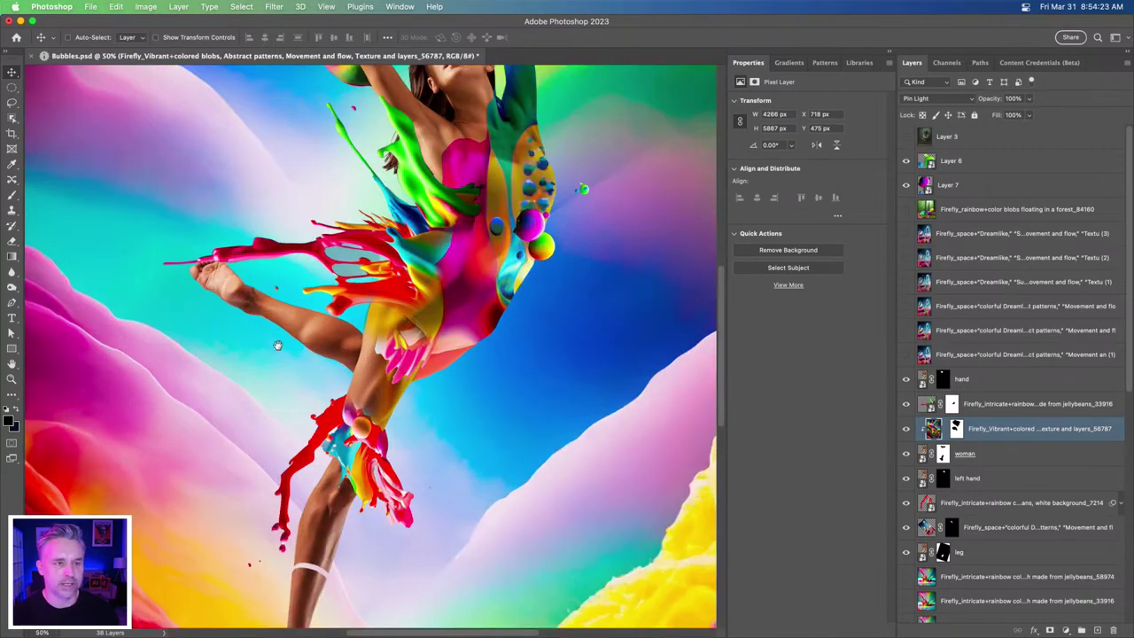
left_click_drag(273, 337, 303, 436)
left_click_drag(286, 364, 348, 429)
left_click(886, 55)
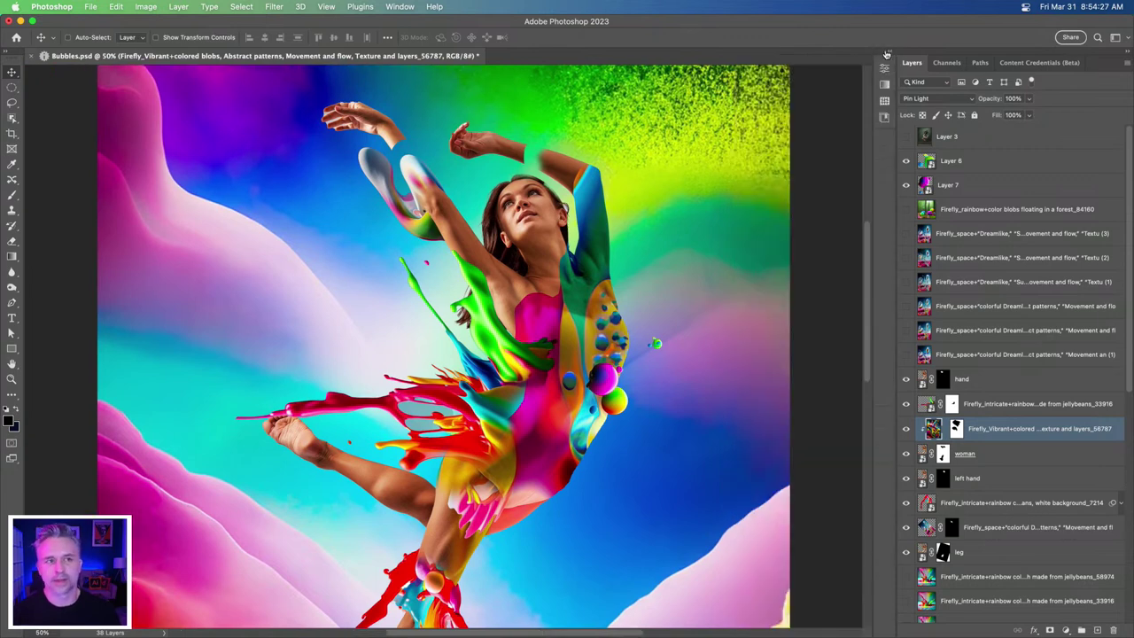
scroll(346, 315, "down", 1)
scroll(346, 314, "left", 1)
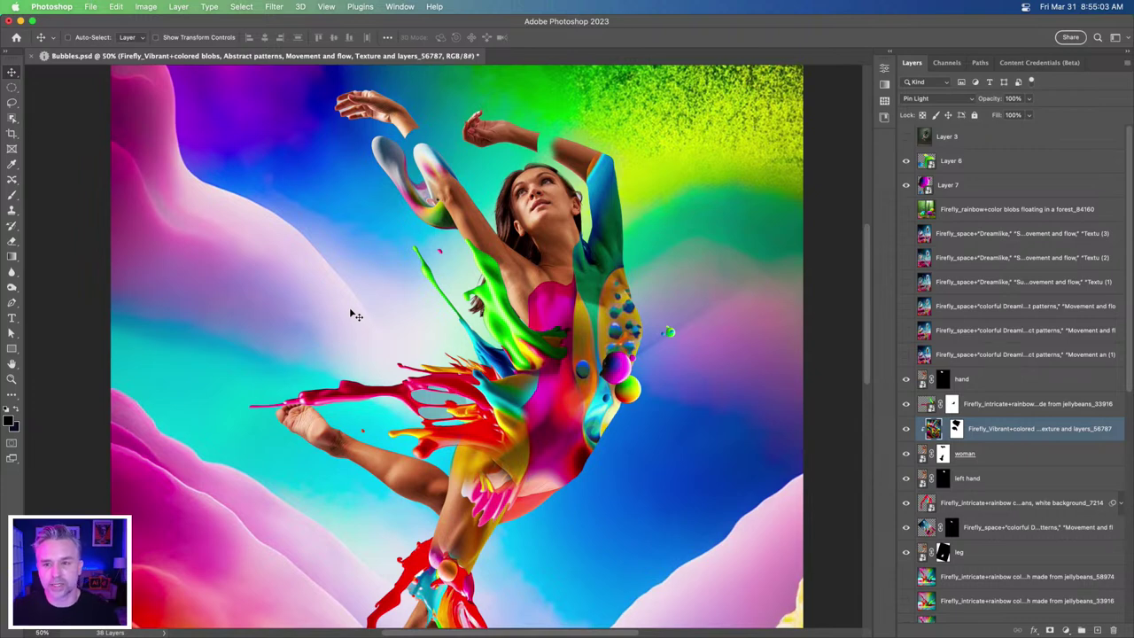
mouse_move(372, 623)
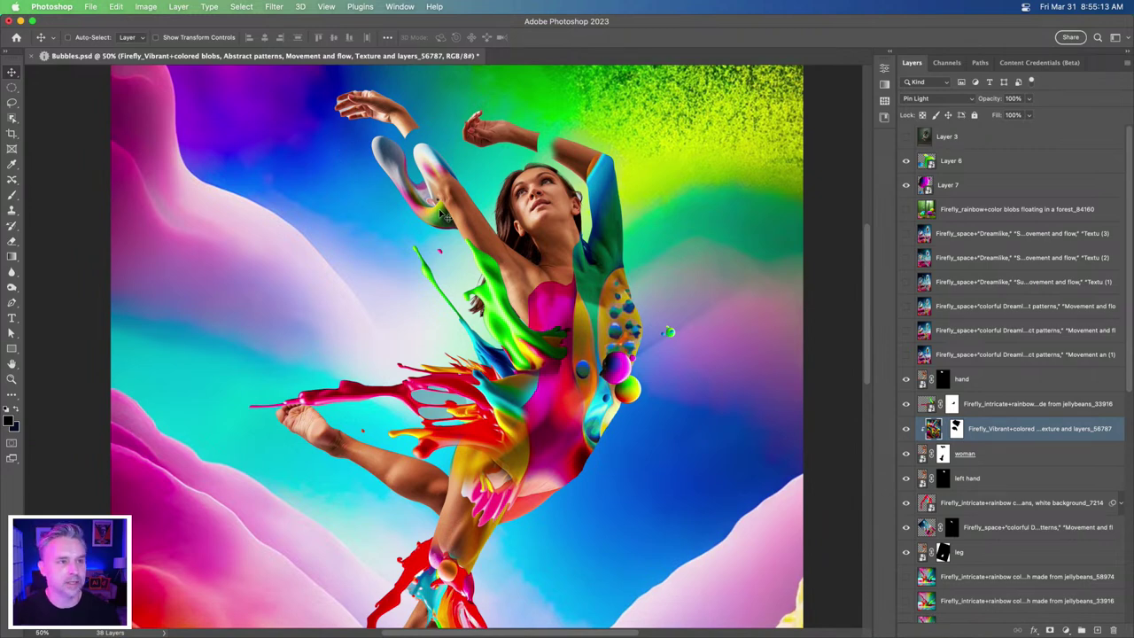
key("f")
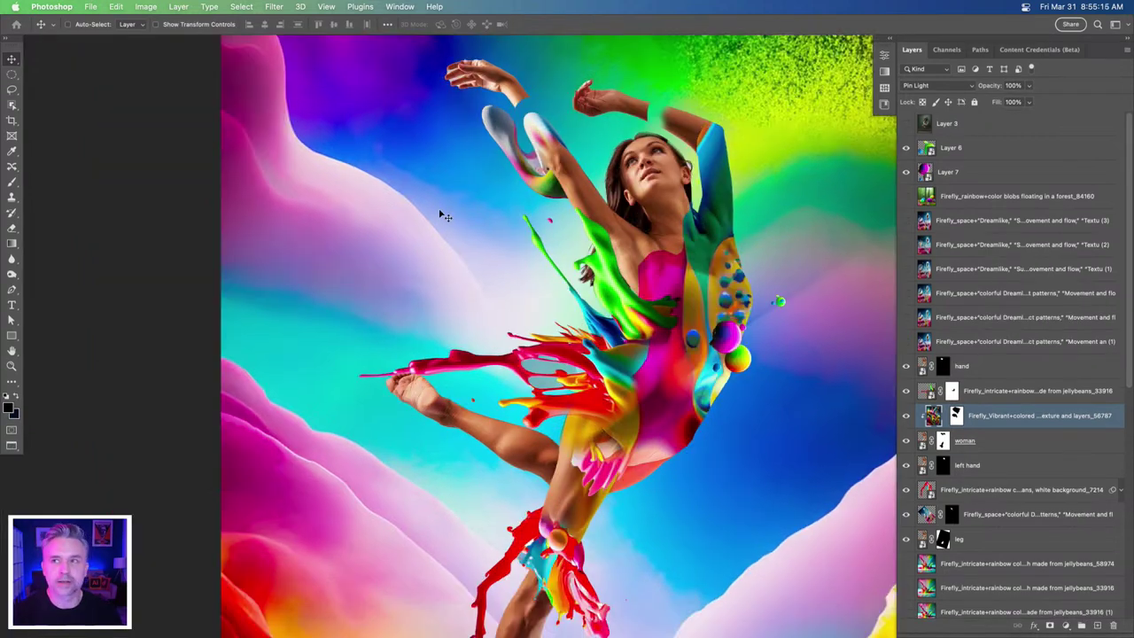
key("f")
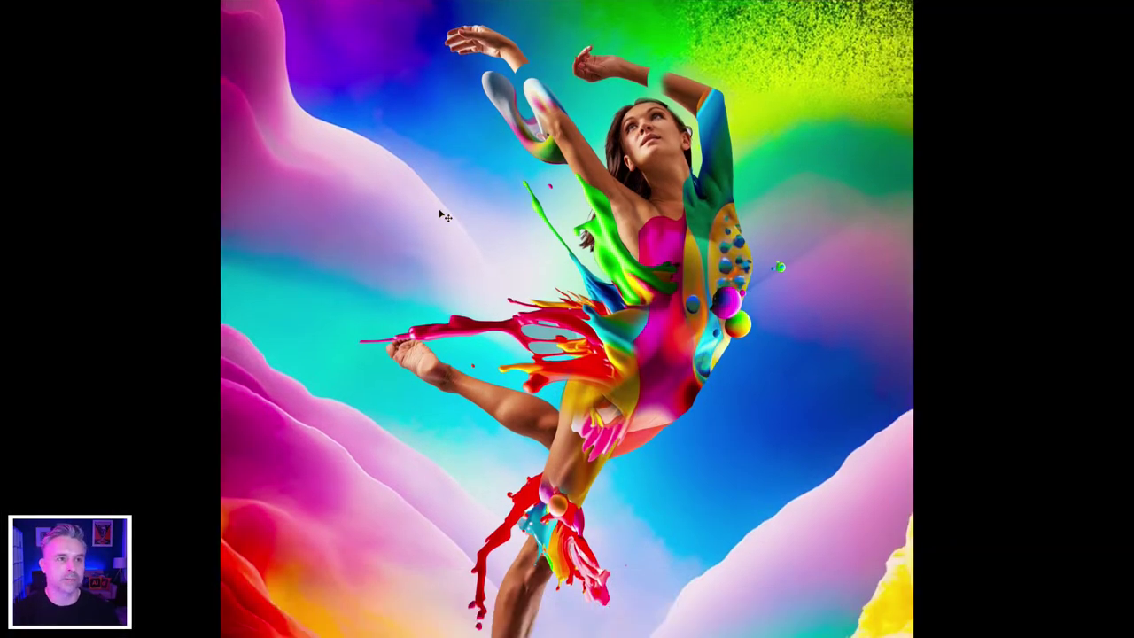
key("ctrl+plus")
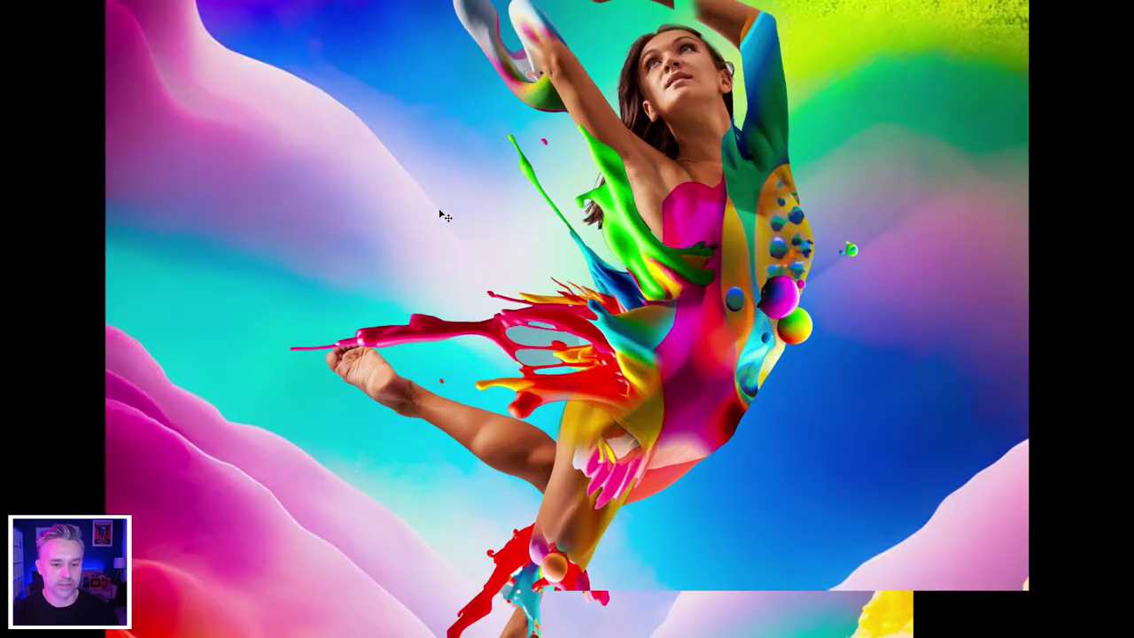
left_click_drag(344, 243, 347, 254)
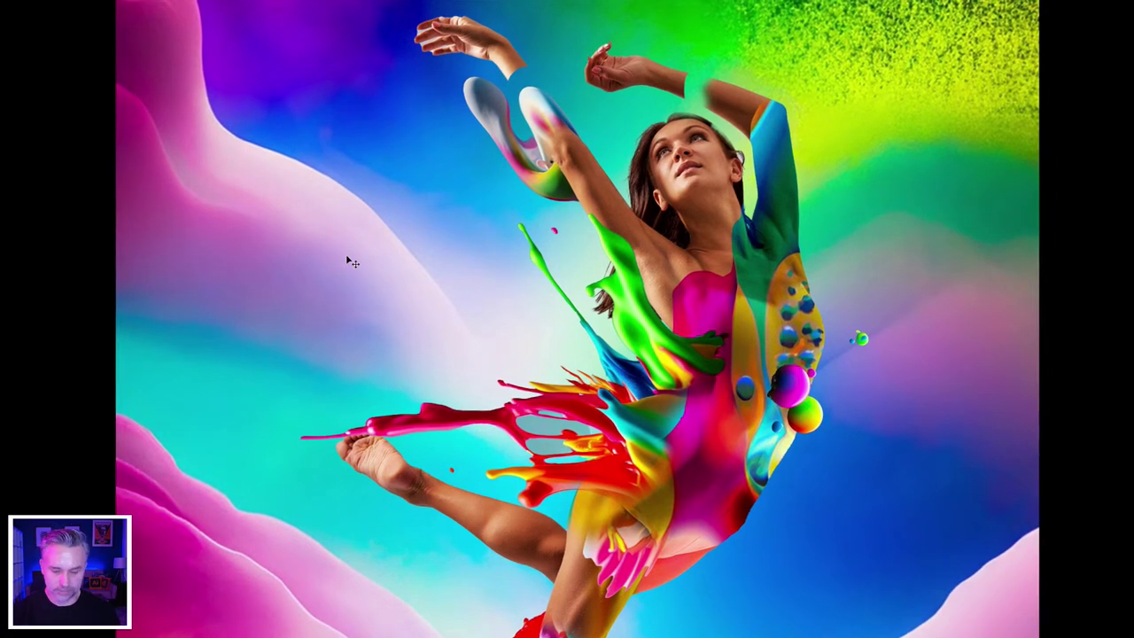
key("ctrl+minus")
left_click_drag(360, 270, 345, 203)
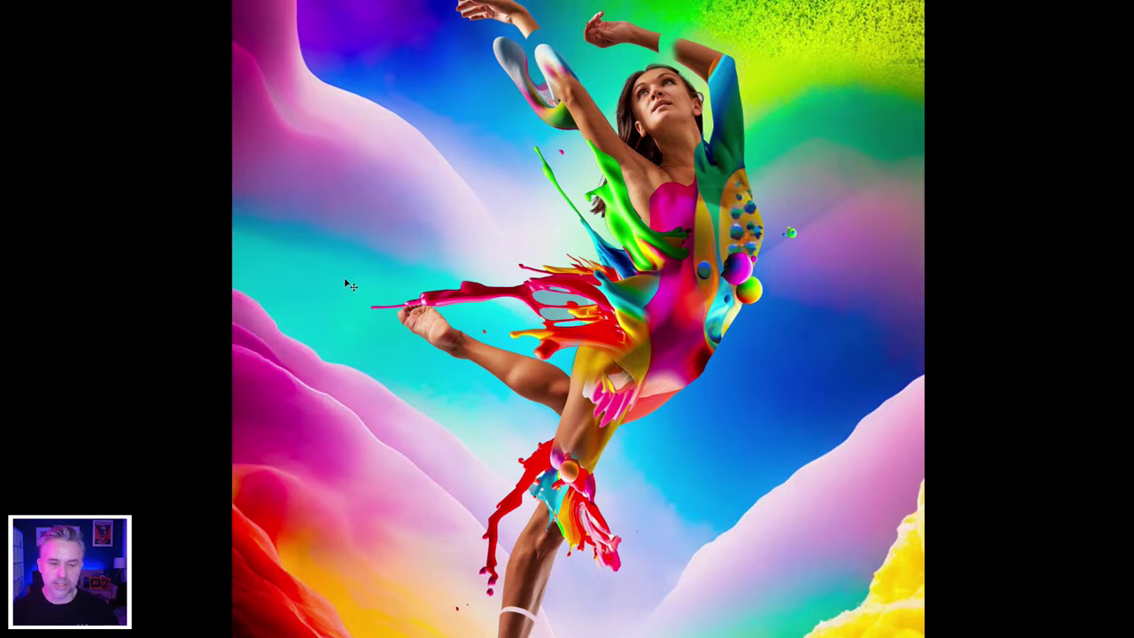
key("f")
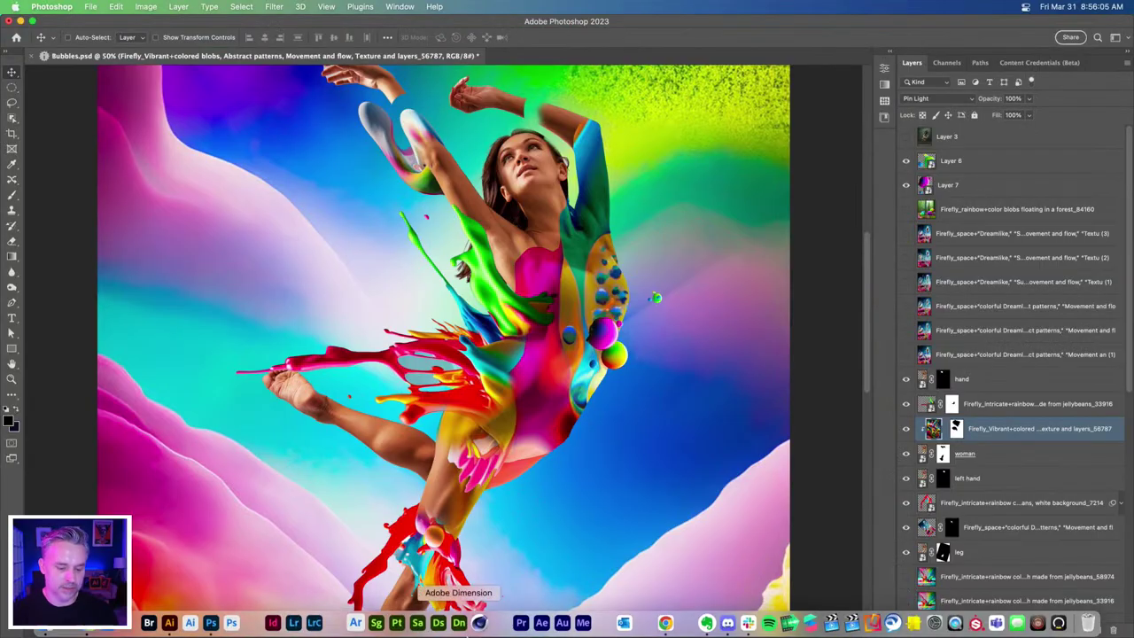
- Preview the Firefly jellybean splash results and drag downloaded splash 7214 onto Illustrator
left_click(665, 621)
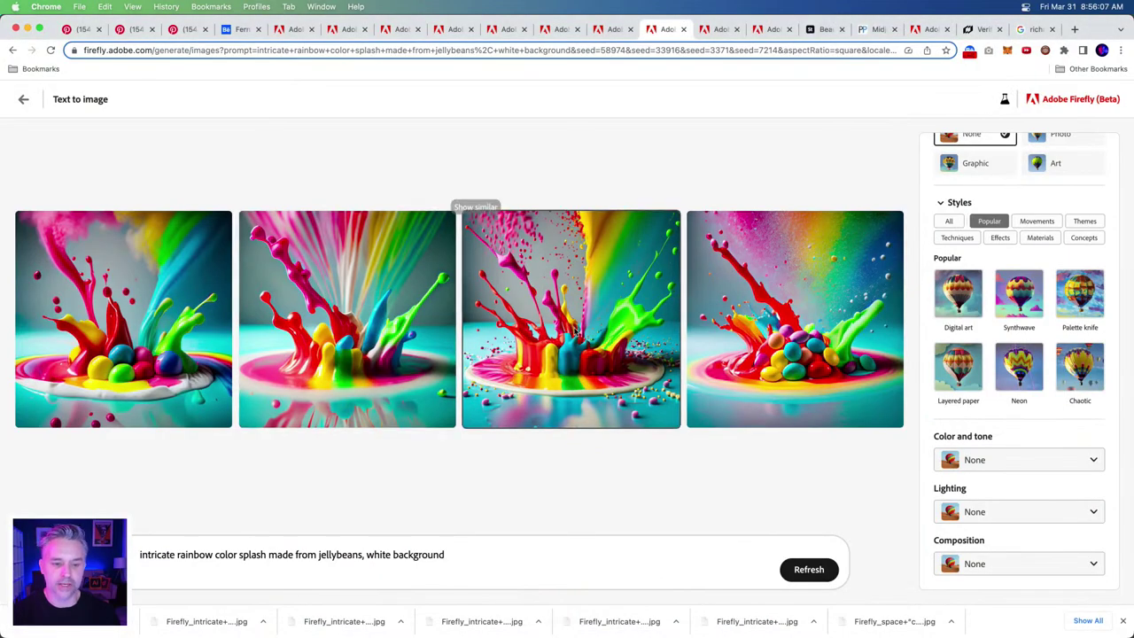
left_click(565, 323)
left_click(190, 192)
left_click(141, 303)
mouse_move(168, 625)
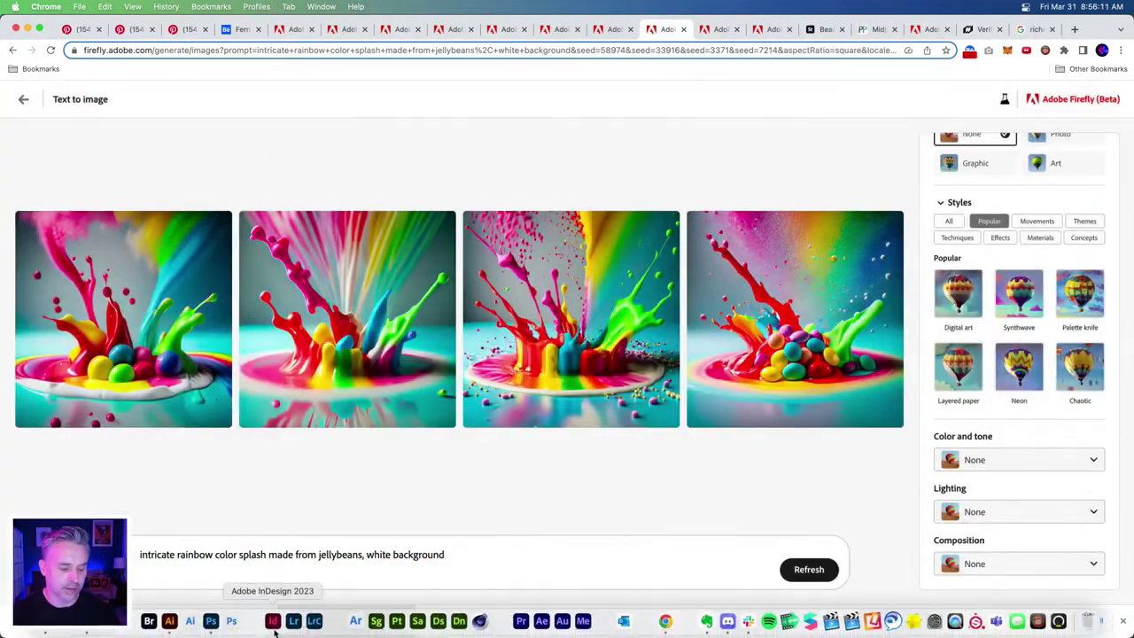
left_click_drag(165, 625, 177, 629)
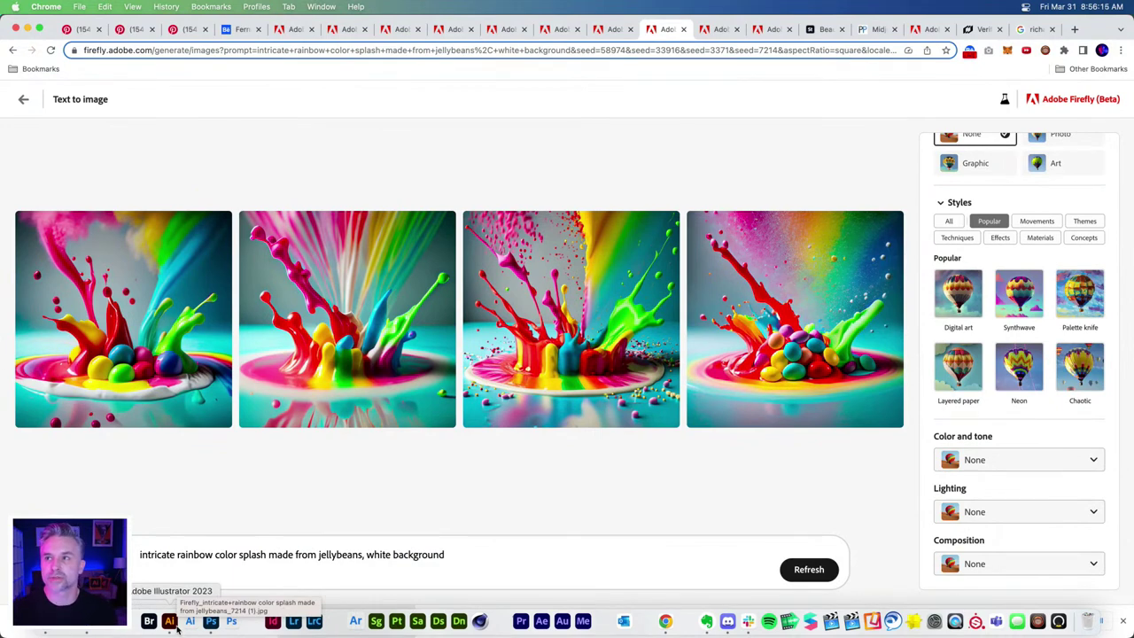
left_click_drag(177, 629, 177, 629)
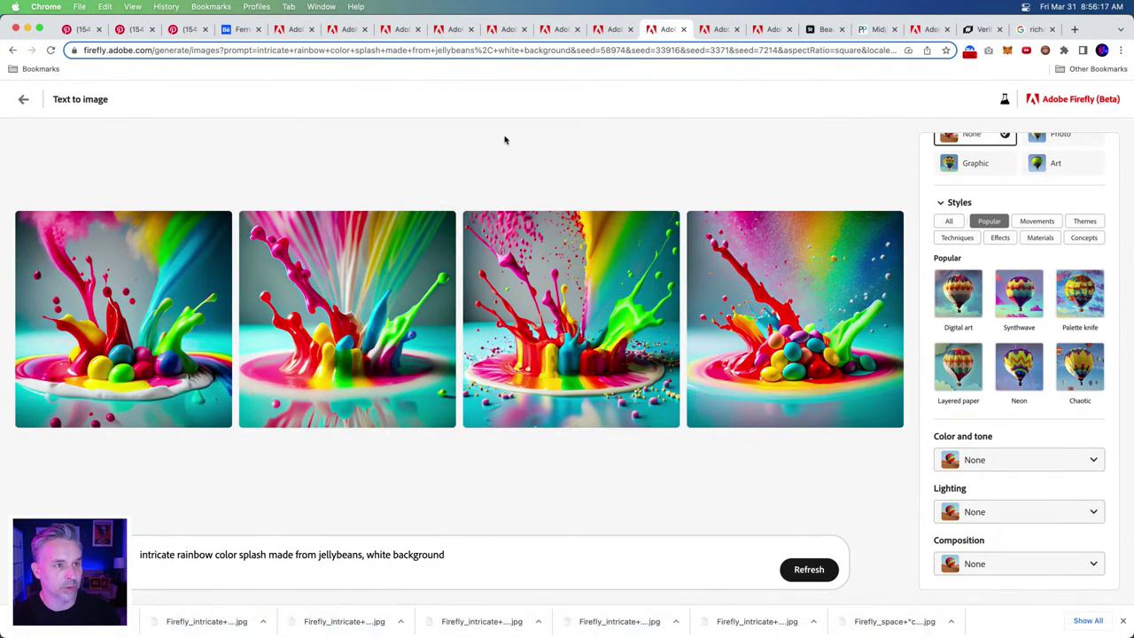